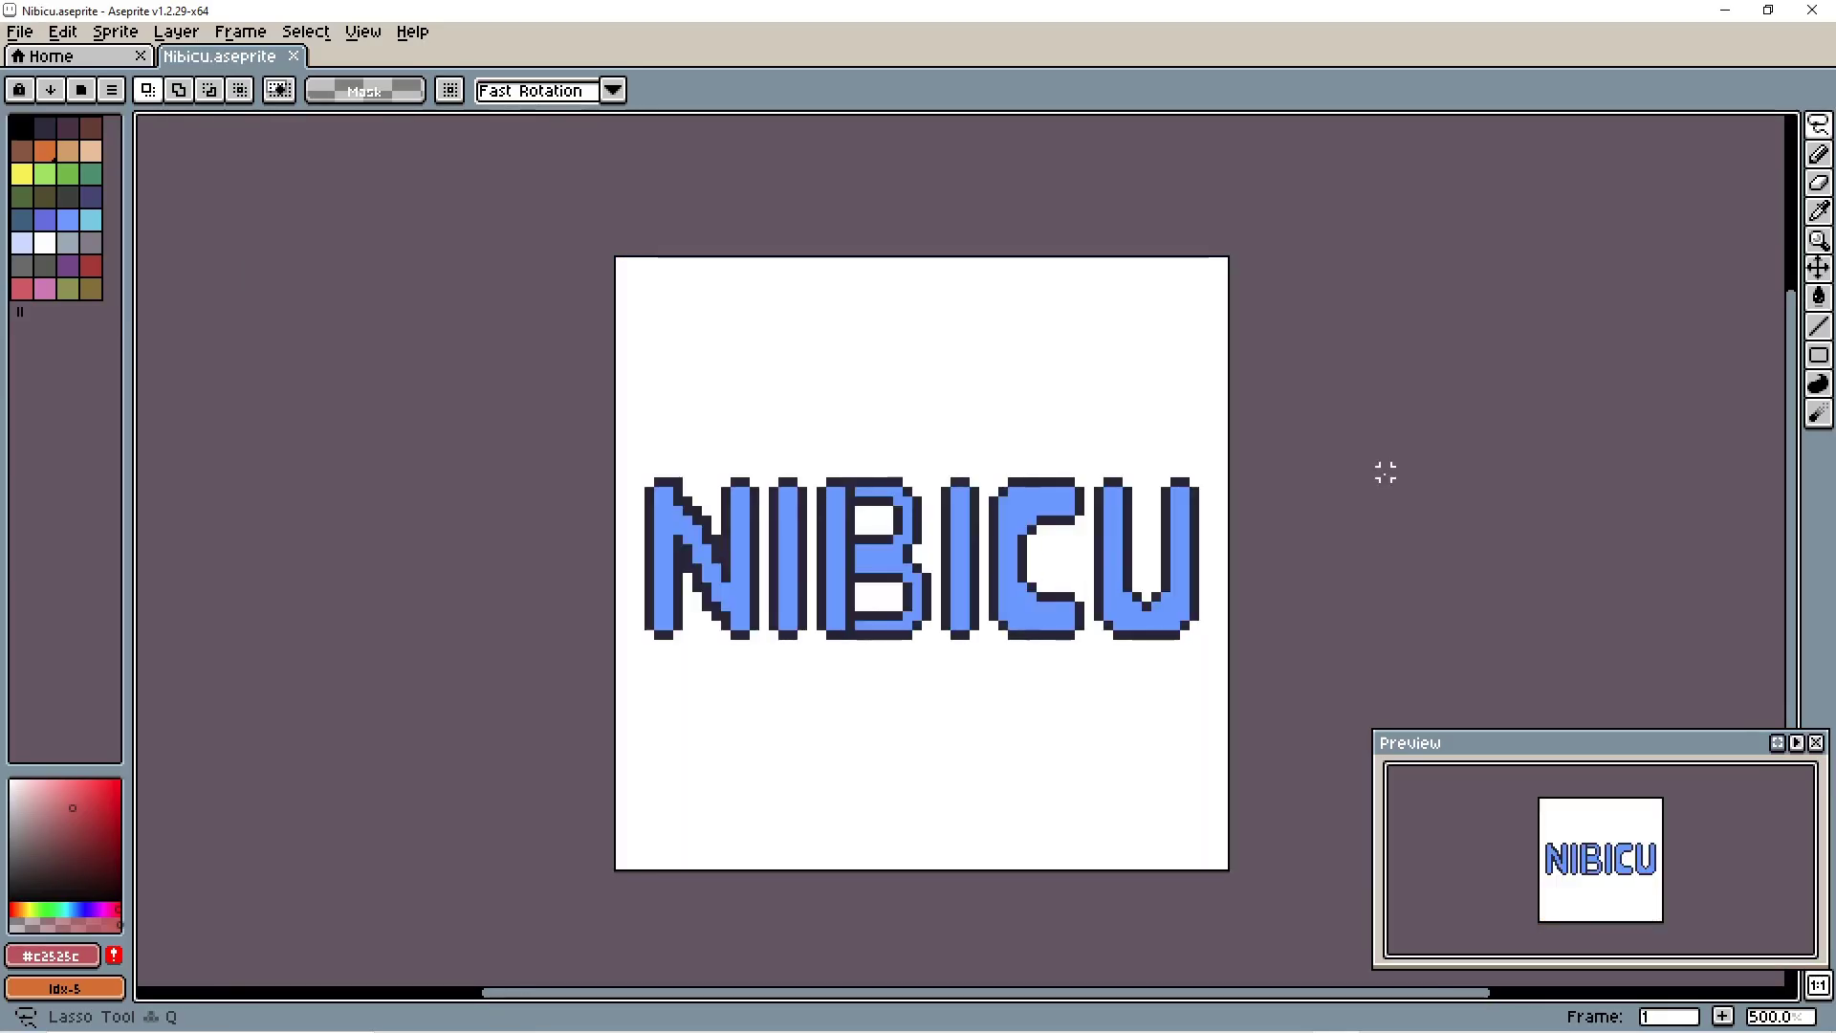
# Step: Paint the whole canvas orange with the large pencil brush, then shrink the brush to 1 pixel
pyautogui.press('b')
pyautogui.moveTo(197, 91); pyautogui.dragTo(249, 91)
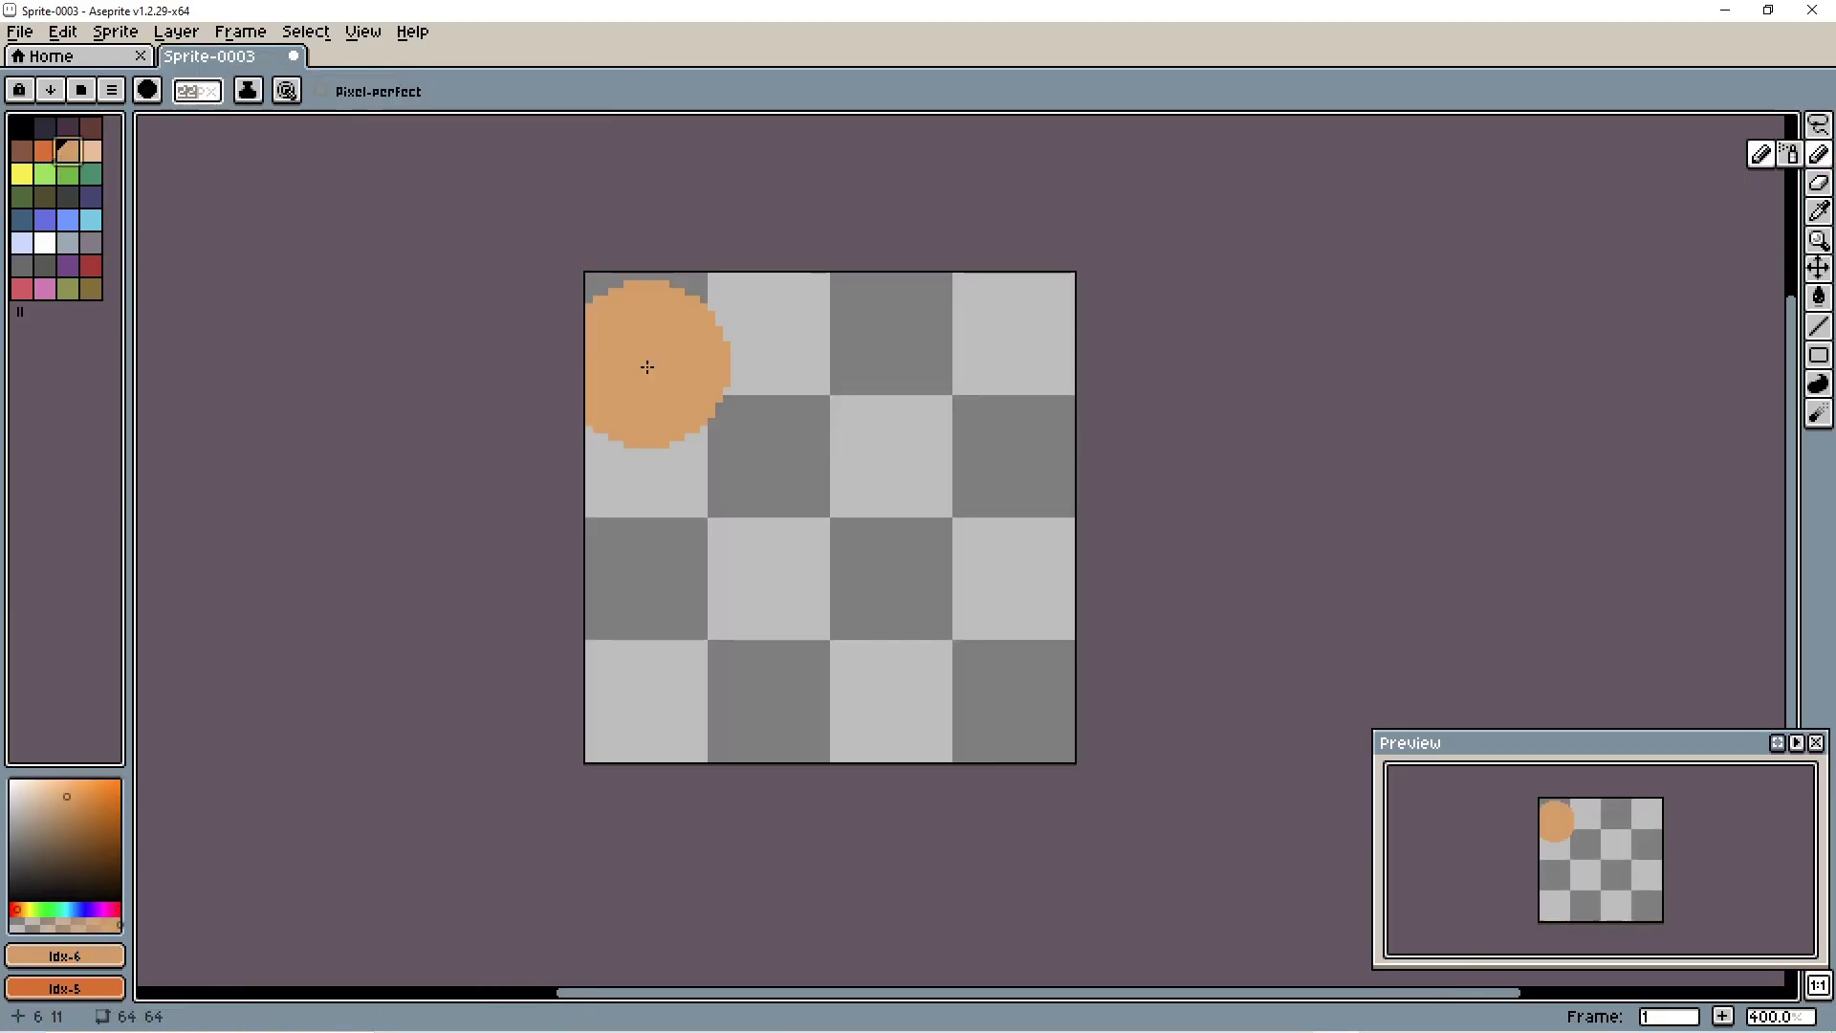
pyautogui.moveTo(656, 360); pyautogui.dragTo(669, 525)
pyautogui.scroll(2, 869, 513)
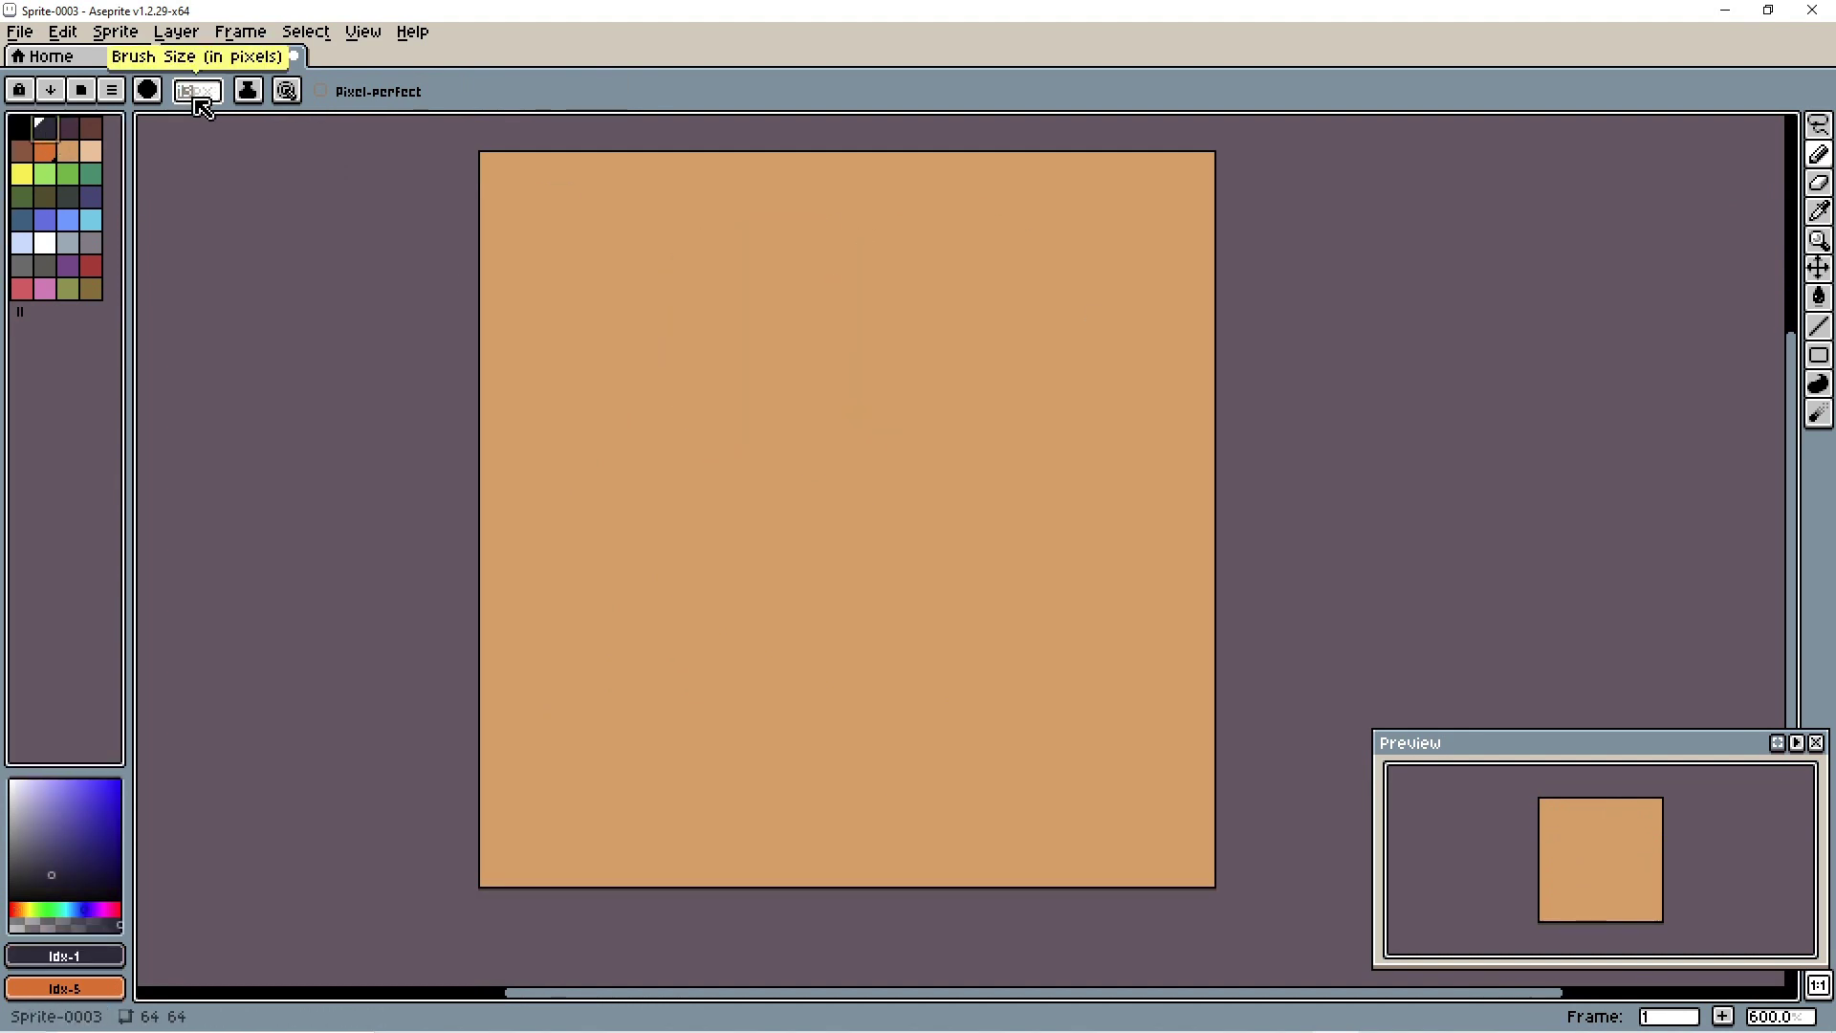
pyautogui.moveTo(192, 91); pyautogui.dragTo(162, 91)
# Step: Draw the cat's dark head outline with ears, eyes and a mouth
pyautogui.click(760, 393)
pyautogui.moveTo(739, 434); pyautogui.dragTo(728, 493)
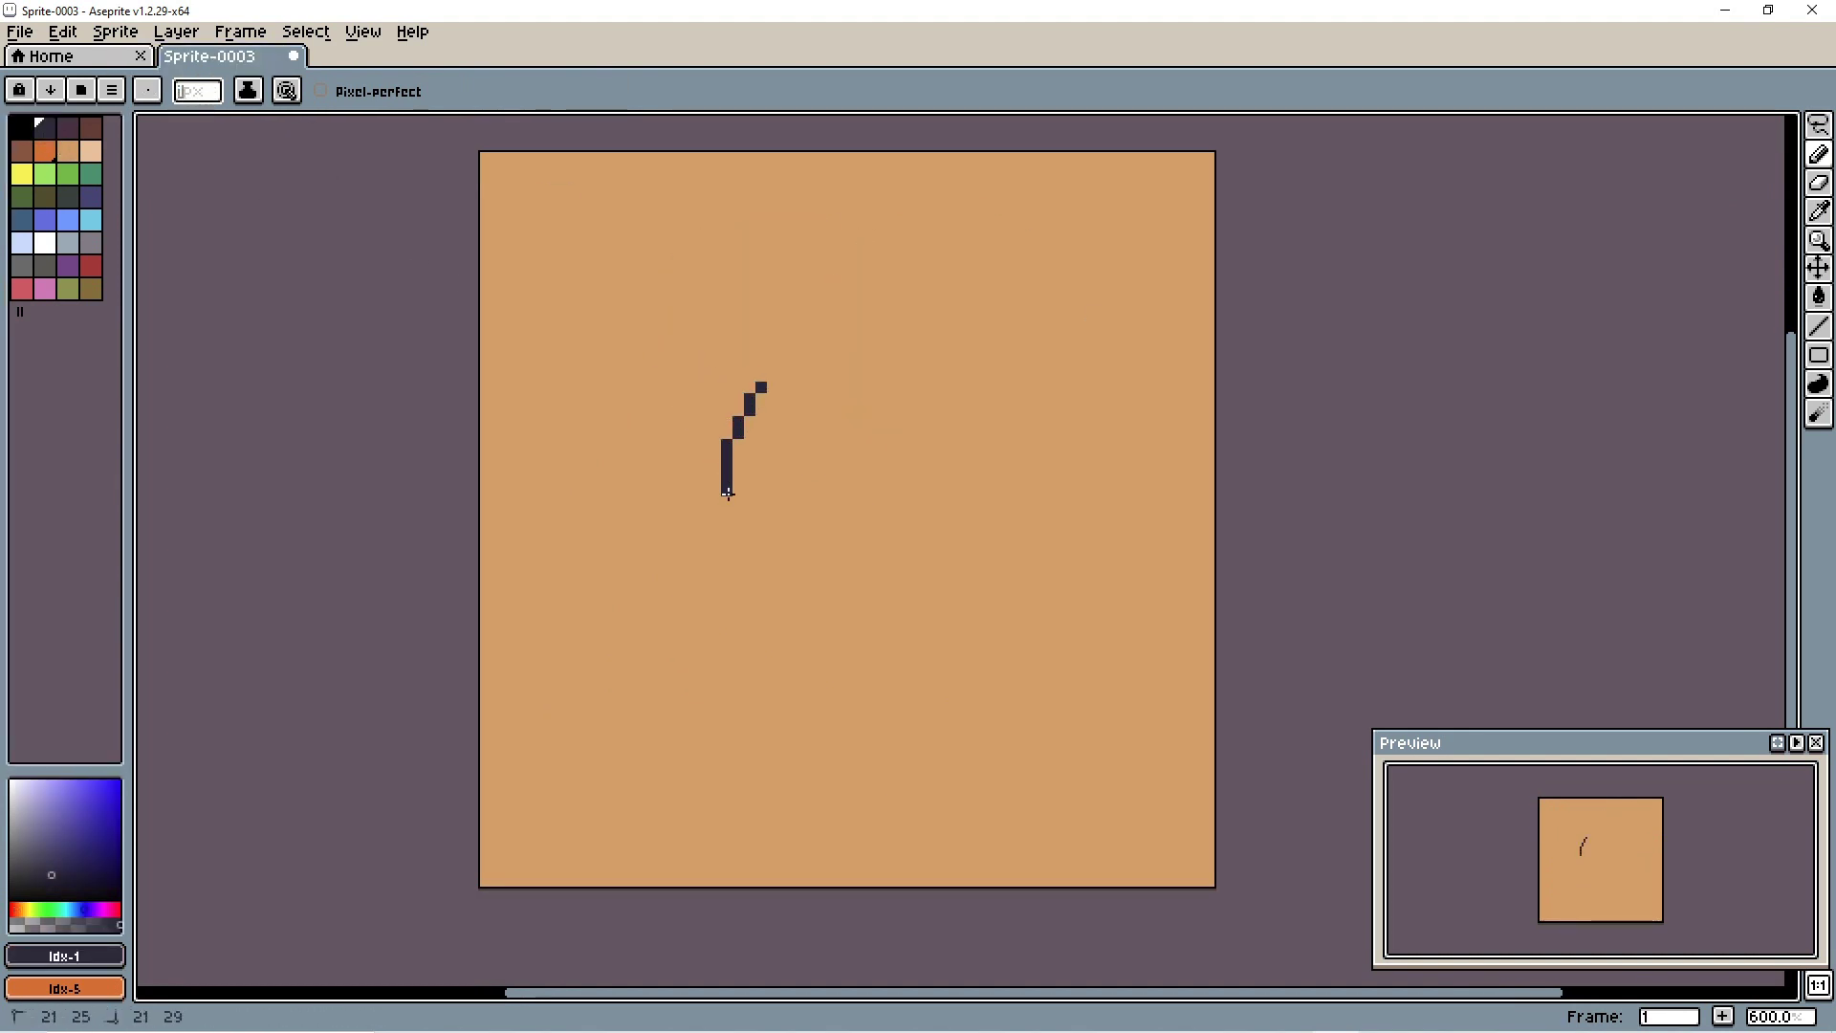
pyautogui.moveTo(863, 398); pyautogui.dragTo(875, 401)
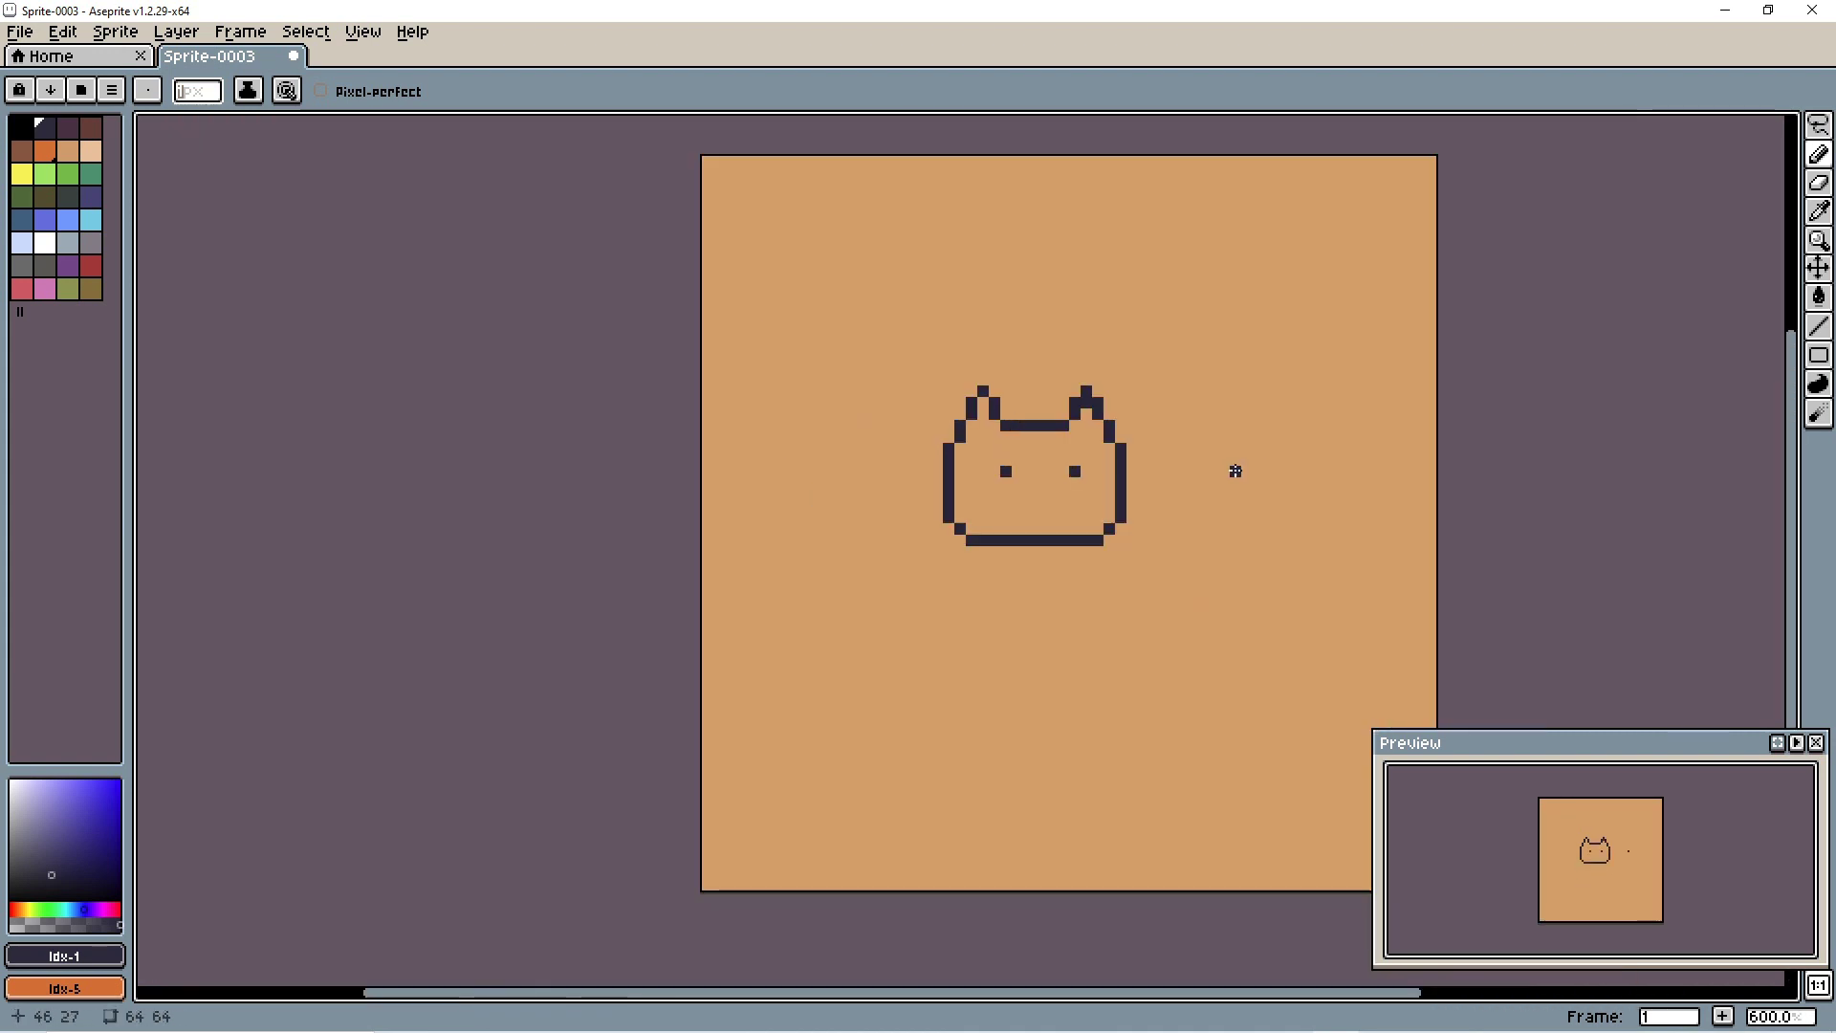
pyautogui.moveTo(1029, 494); pyautogui.dragTo(1052, 494)
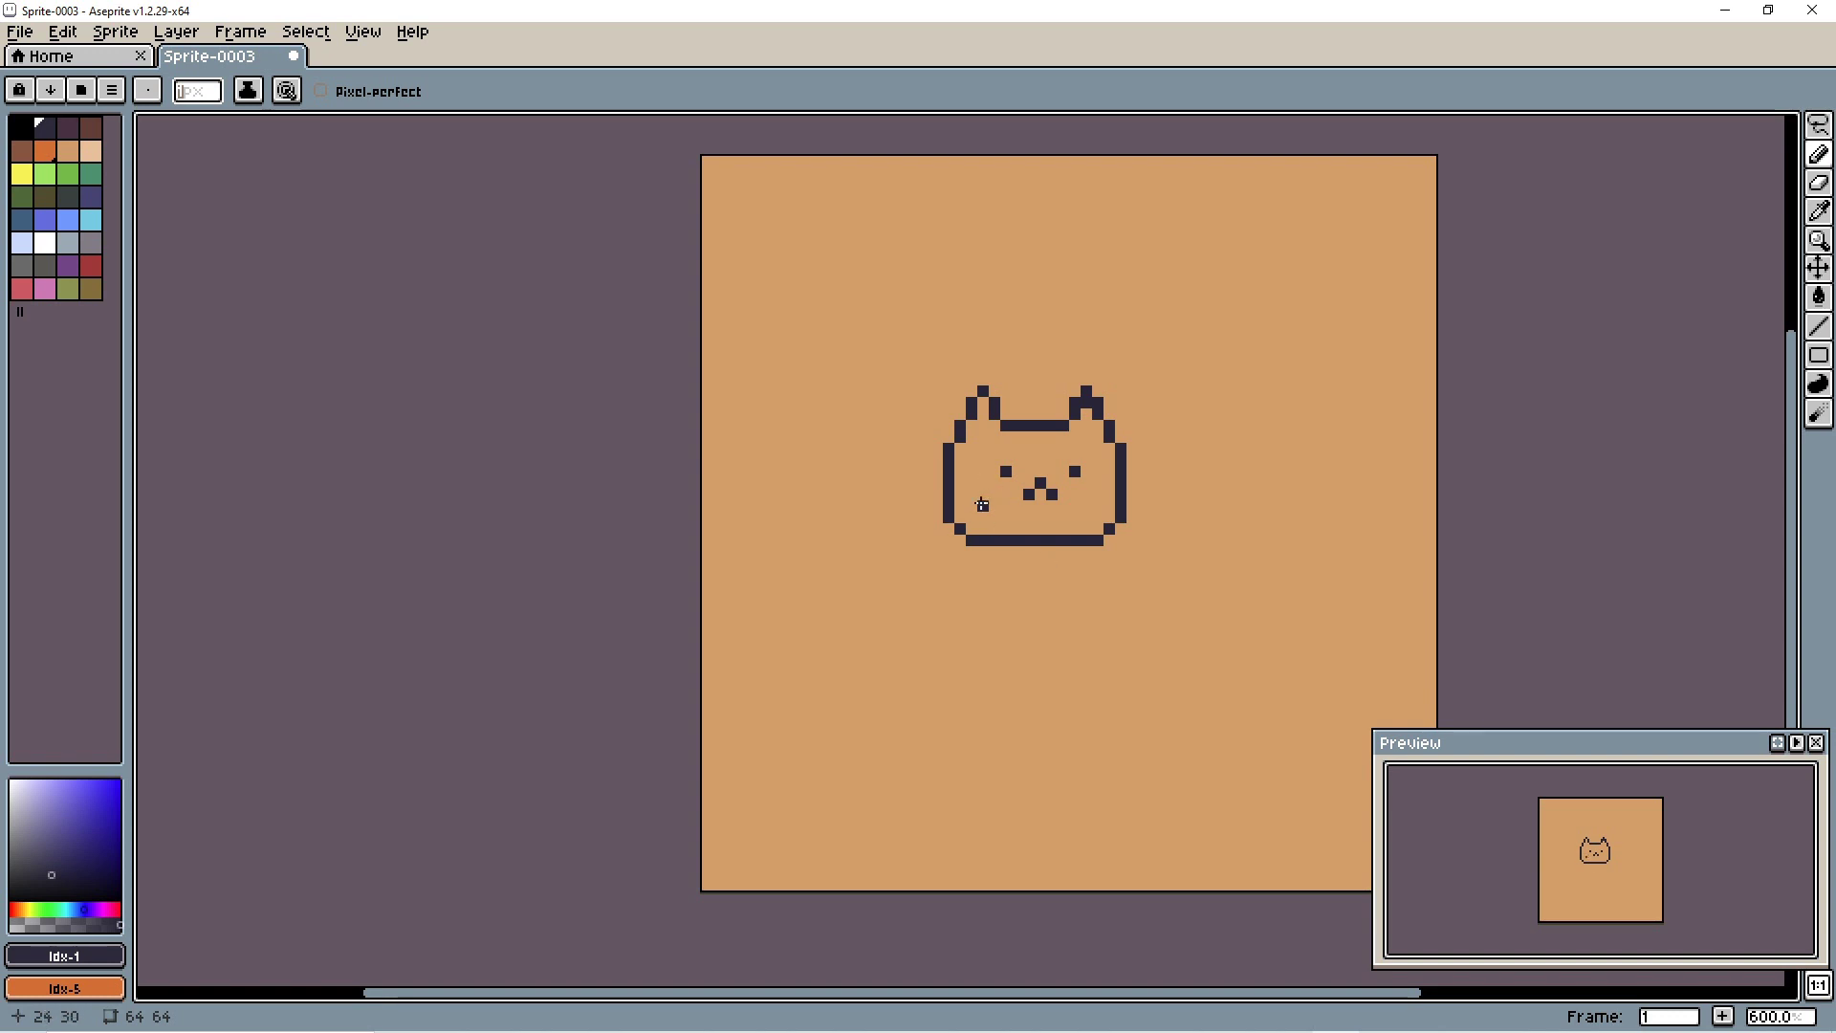
# Step: Fill the cat's face with grey
pyautogui.click(67, 242)
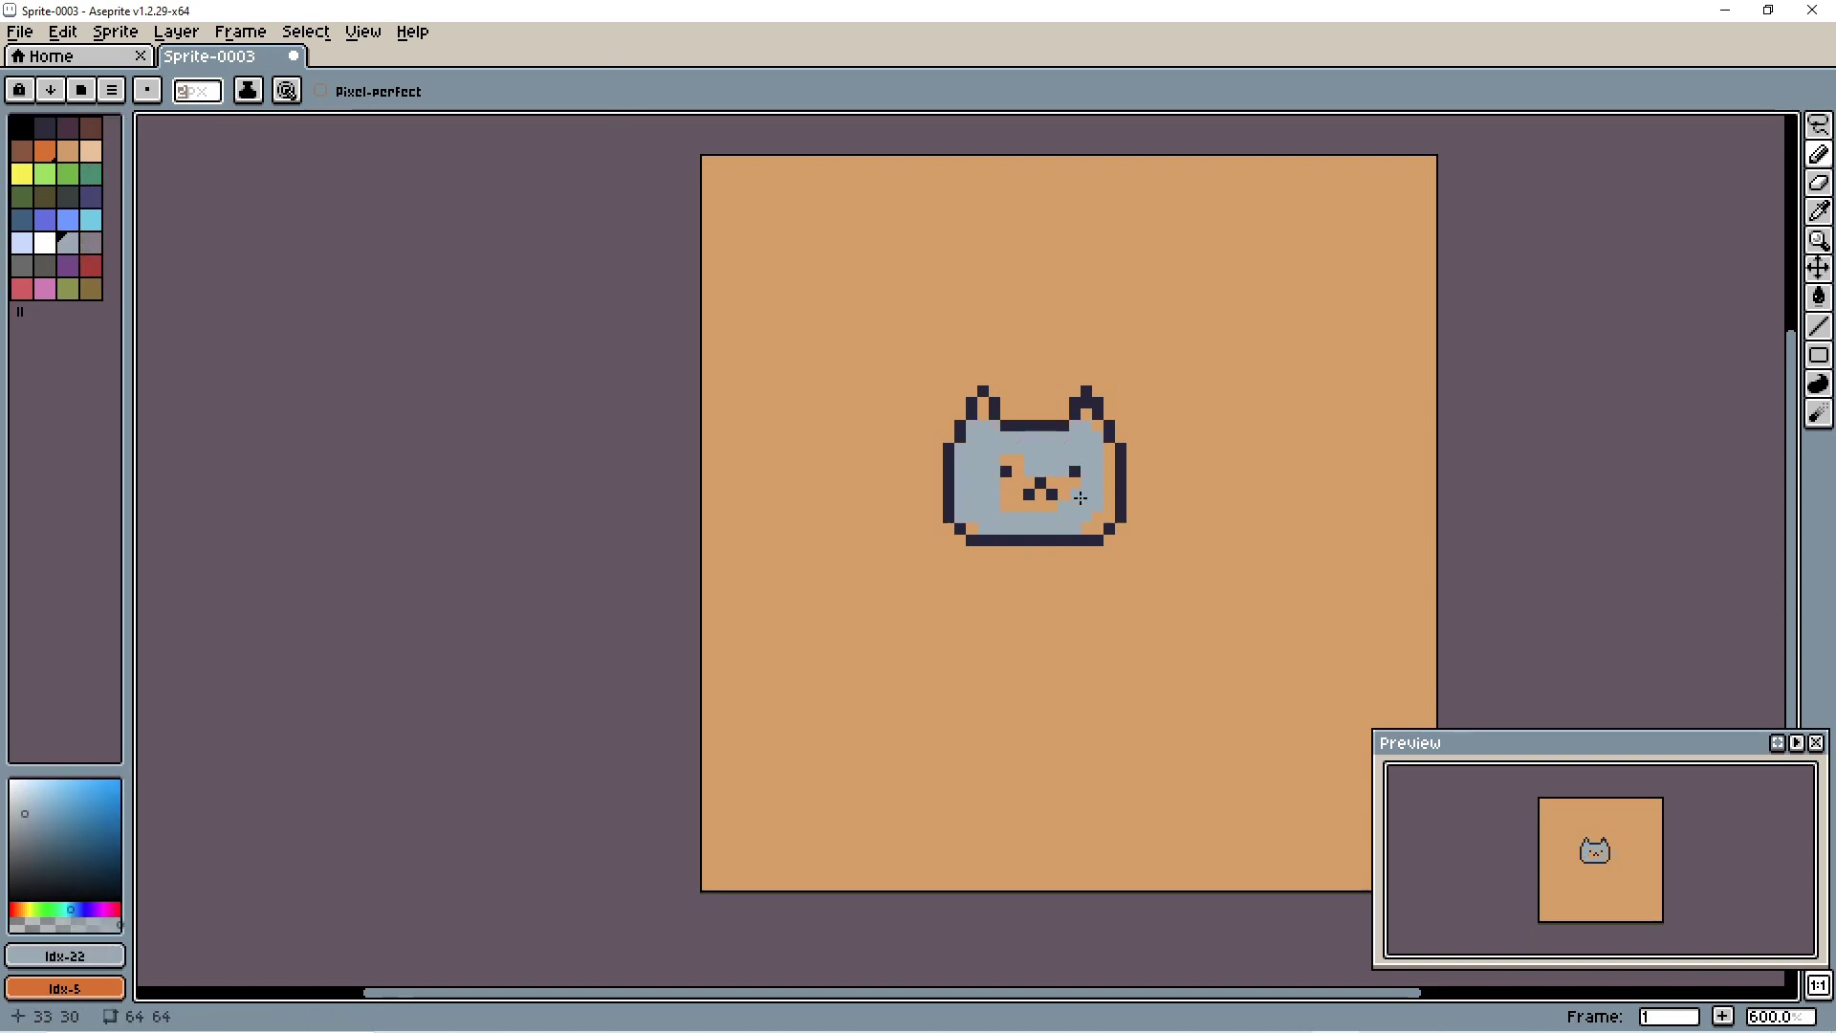
pyautogui.moveTo(1081, 498); pyautogui.dragTo(1090, 525)
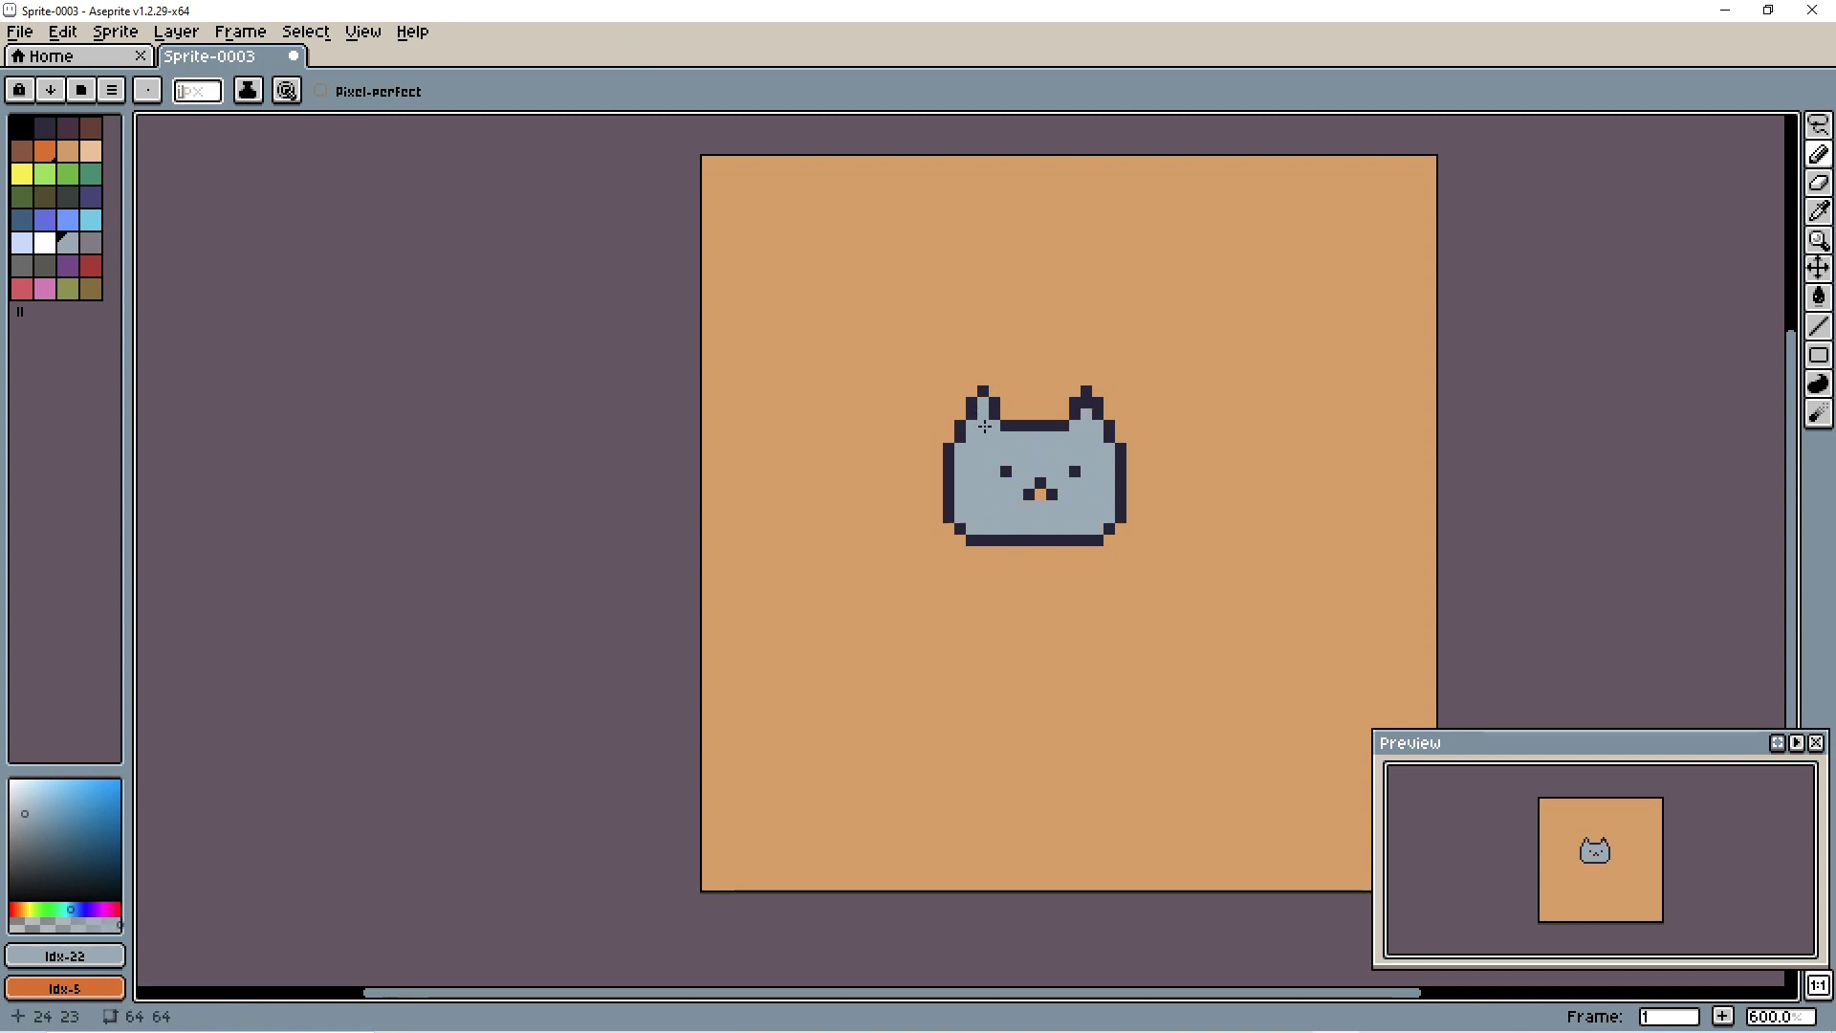
pyautogui.scroll(-4, 932, 530)
pyautogui.scroll(5, 932, 530)
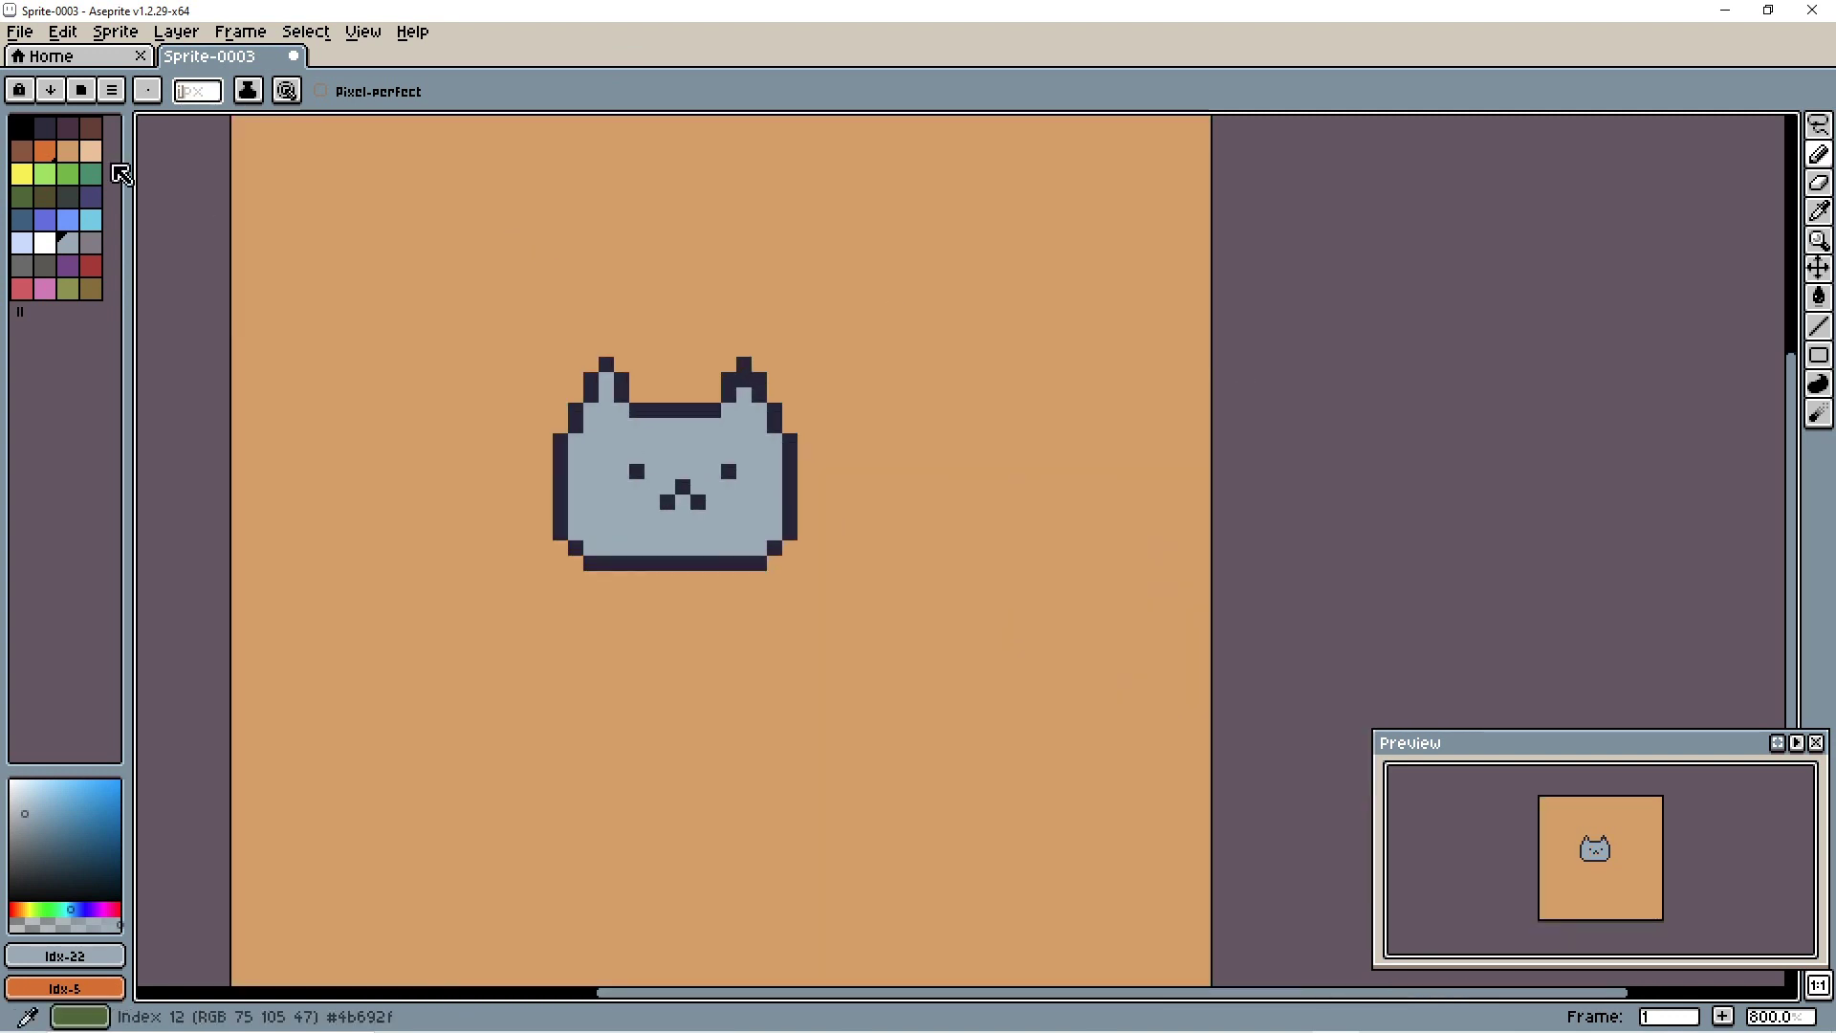
# Step: Add pink blush pixels on the cat's left and right cheeks
pyautogui.click(45, 289)
pyautogui.click(637, 486)
pyautogui.scroll(-2, 1074, 483)
pyautogui.scroll(1, 1052, 483)
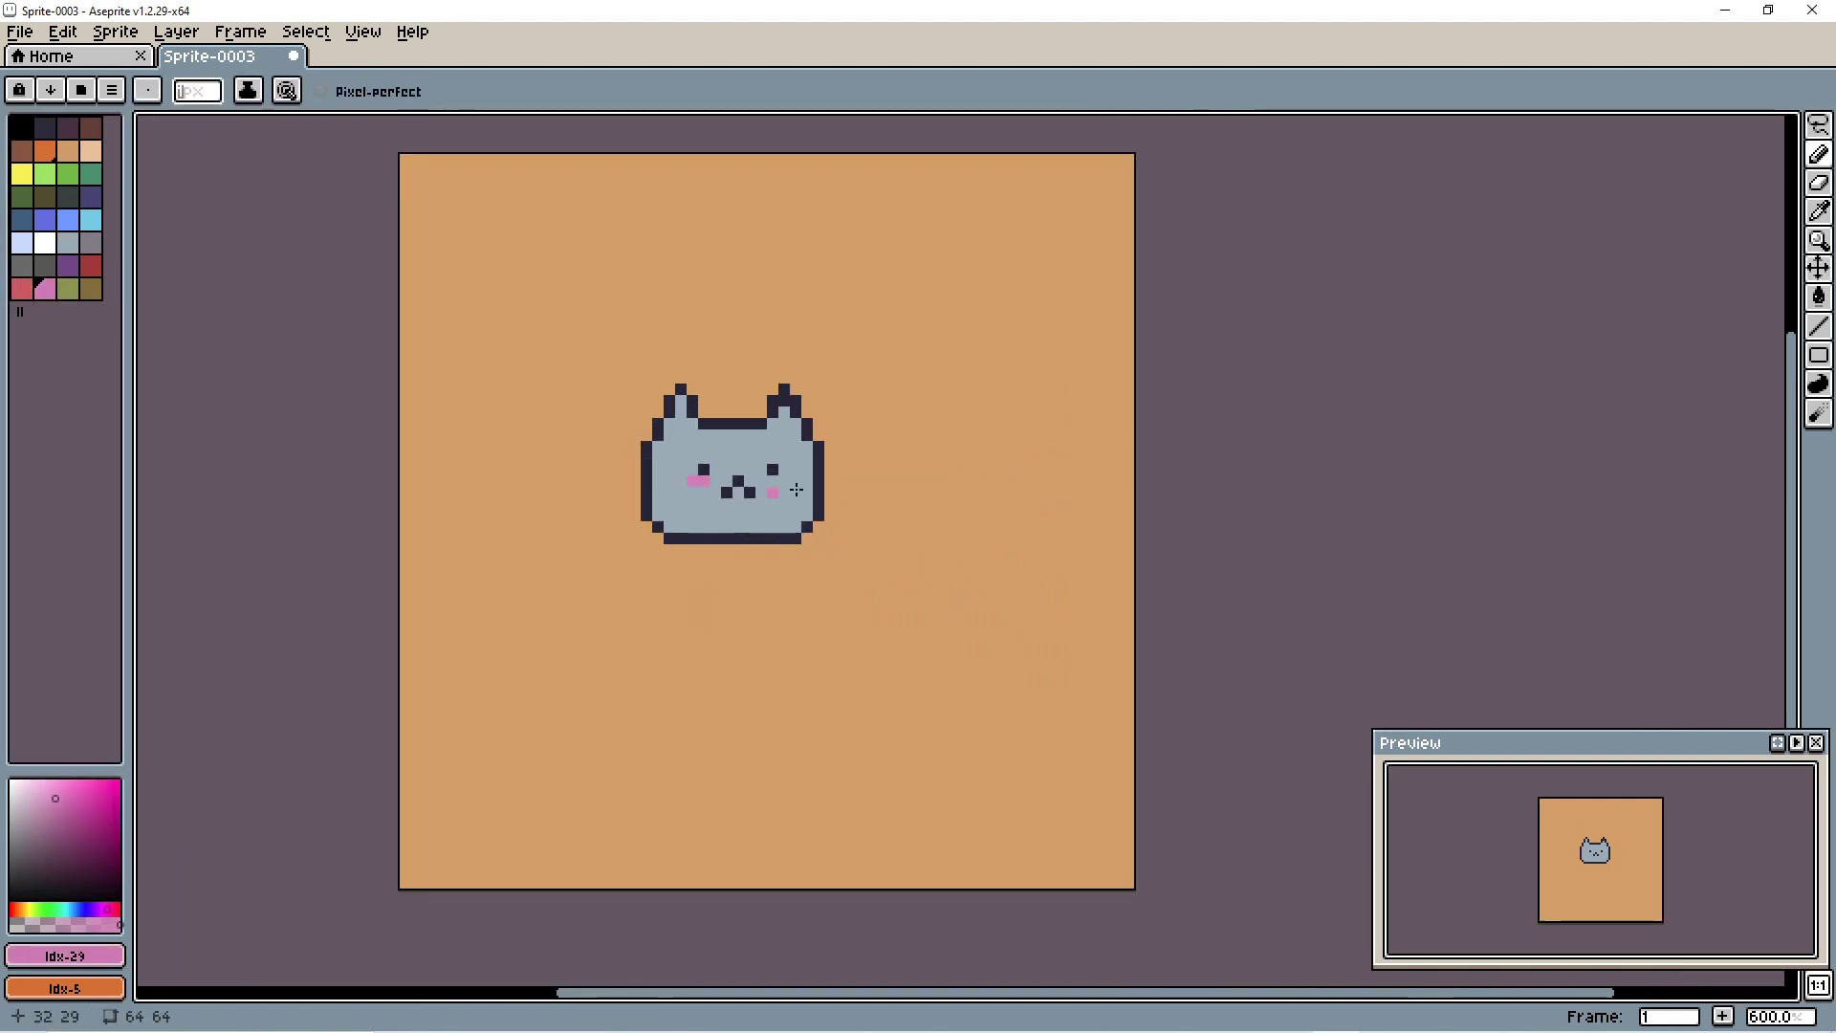
pyautogui.click(792, 486)
pyautogui.scroll(-3, 1004, 473)
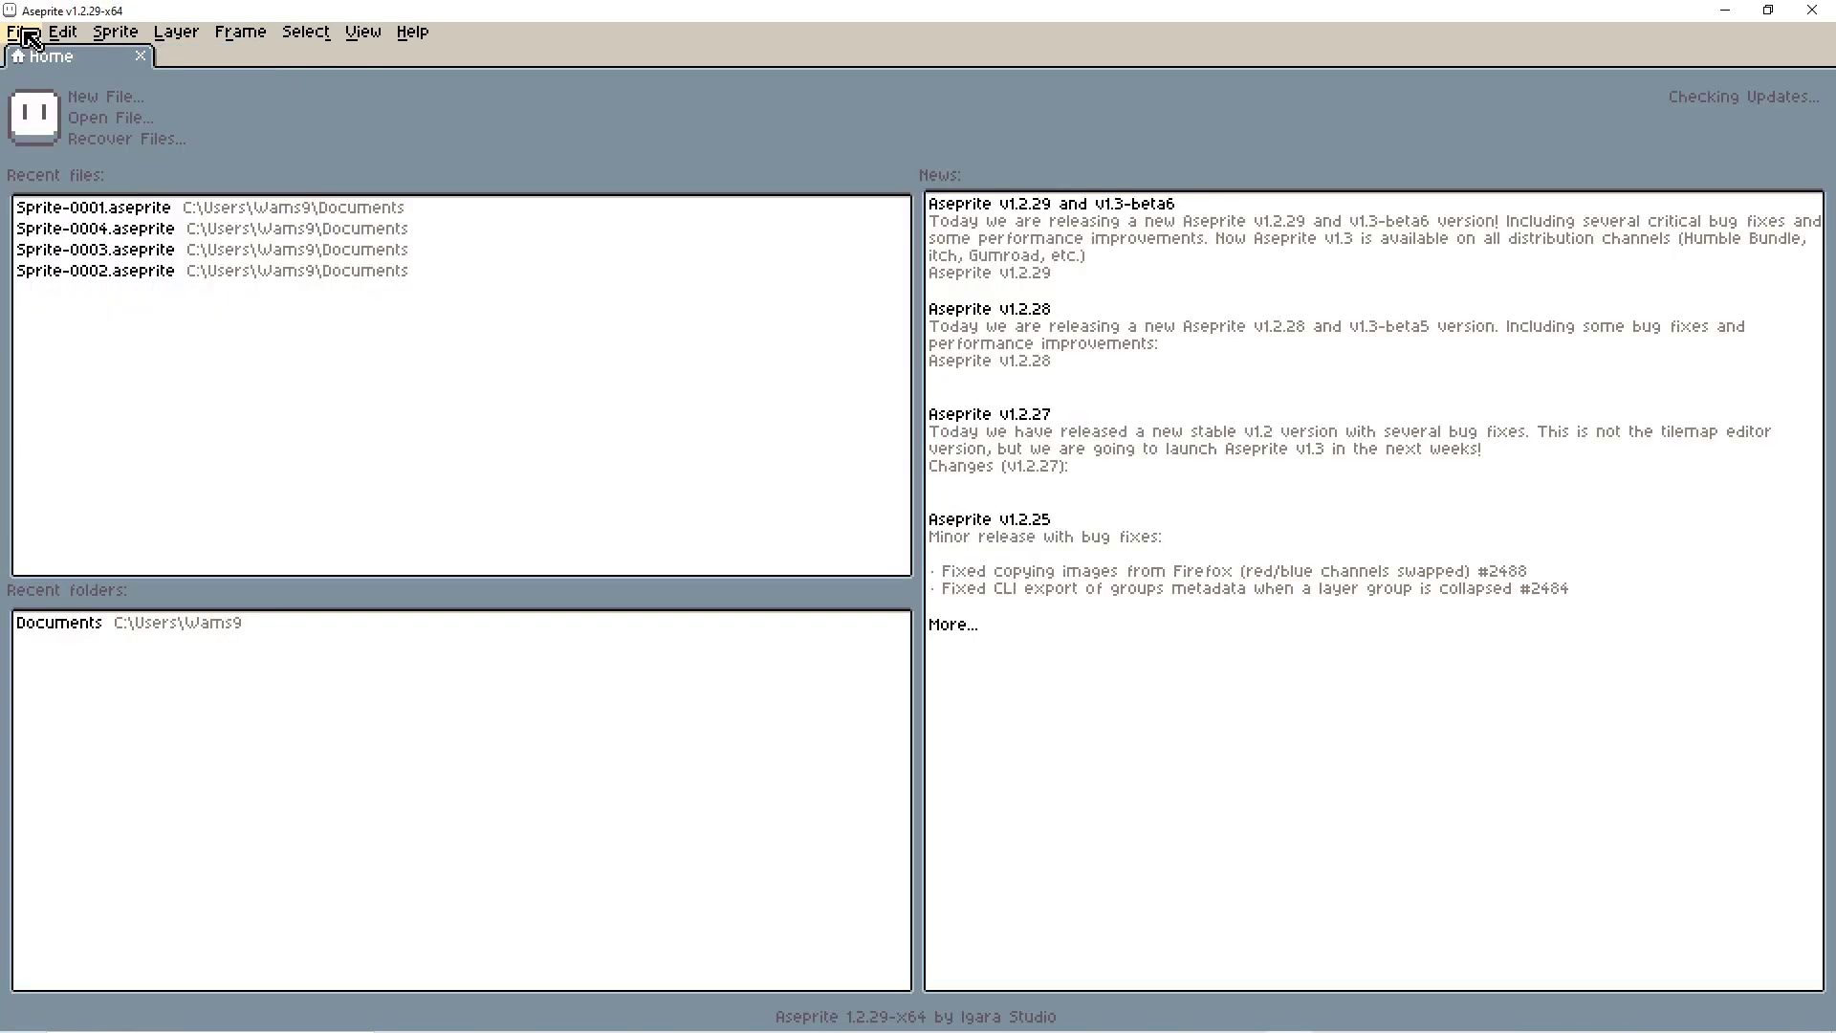
# Step: Create a 32×32 RGBA sprite with a transparent background from the start page, then zoom in
pyautogui.click(19, 32)
pyautogui.click(99, 67)
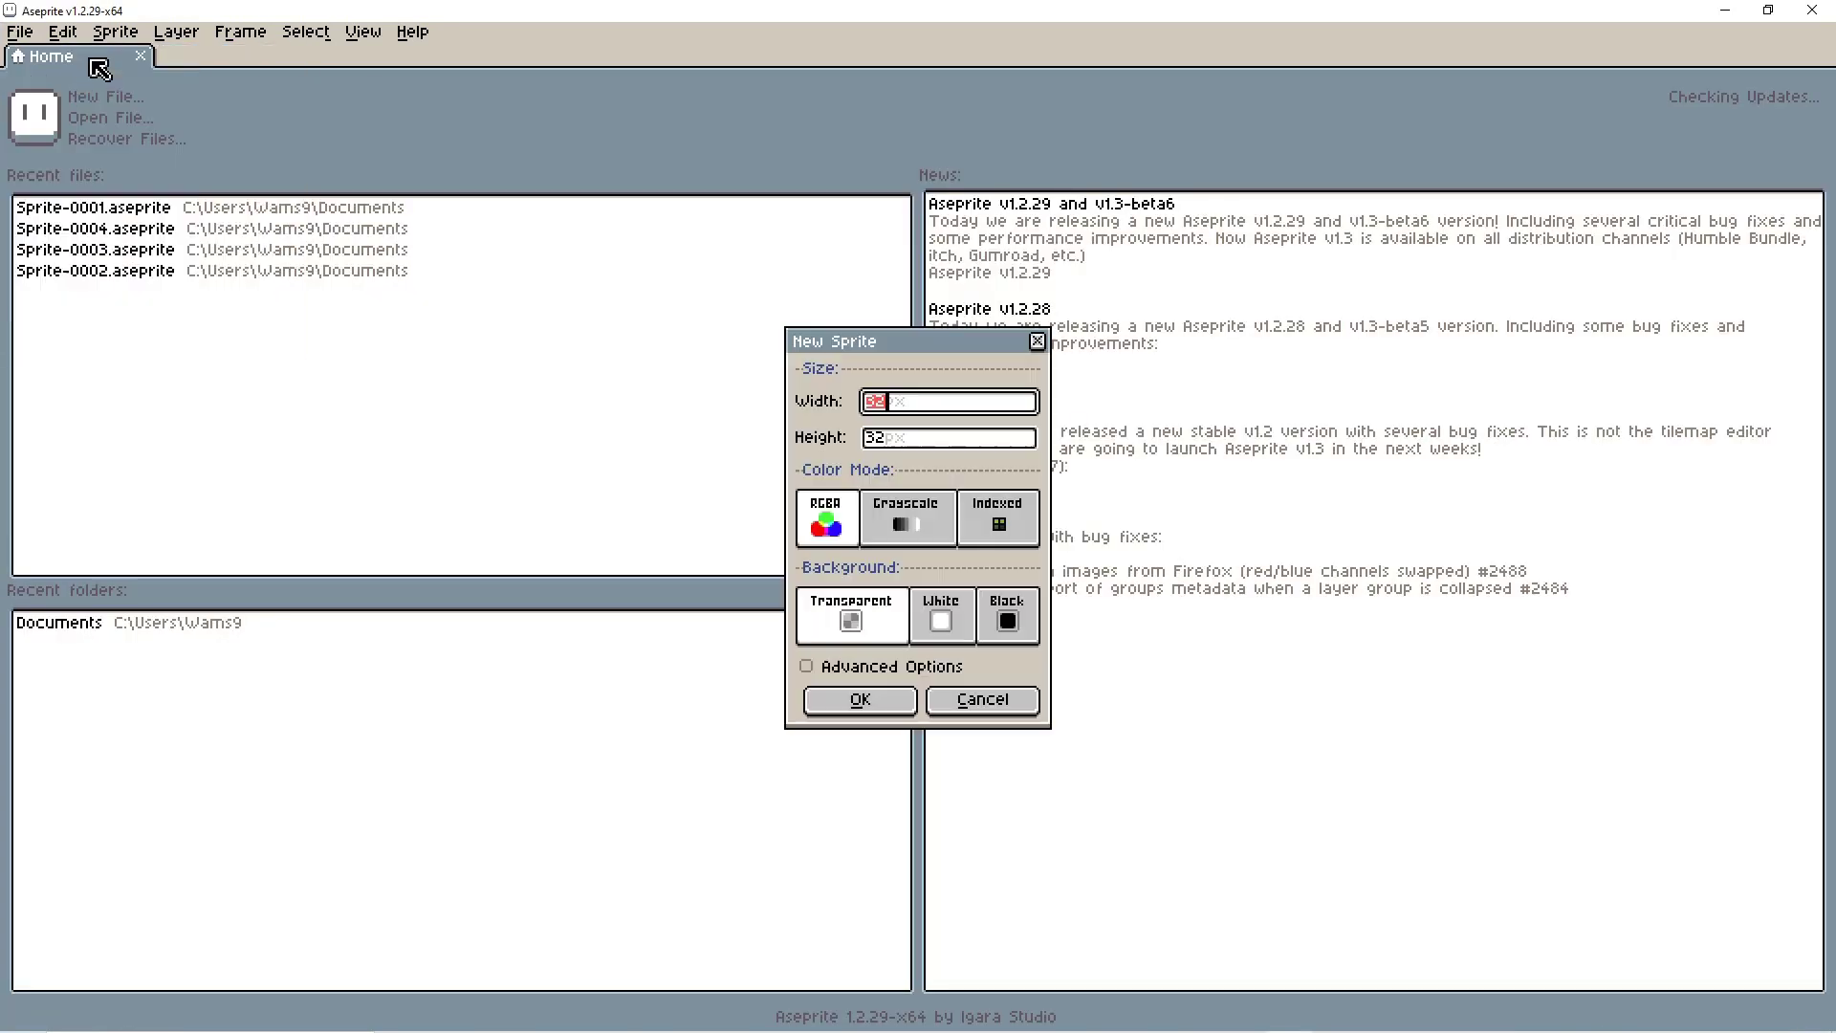
pyautogui.moveTo(981, 378); pyautogui.dragTo(1029, 124)
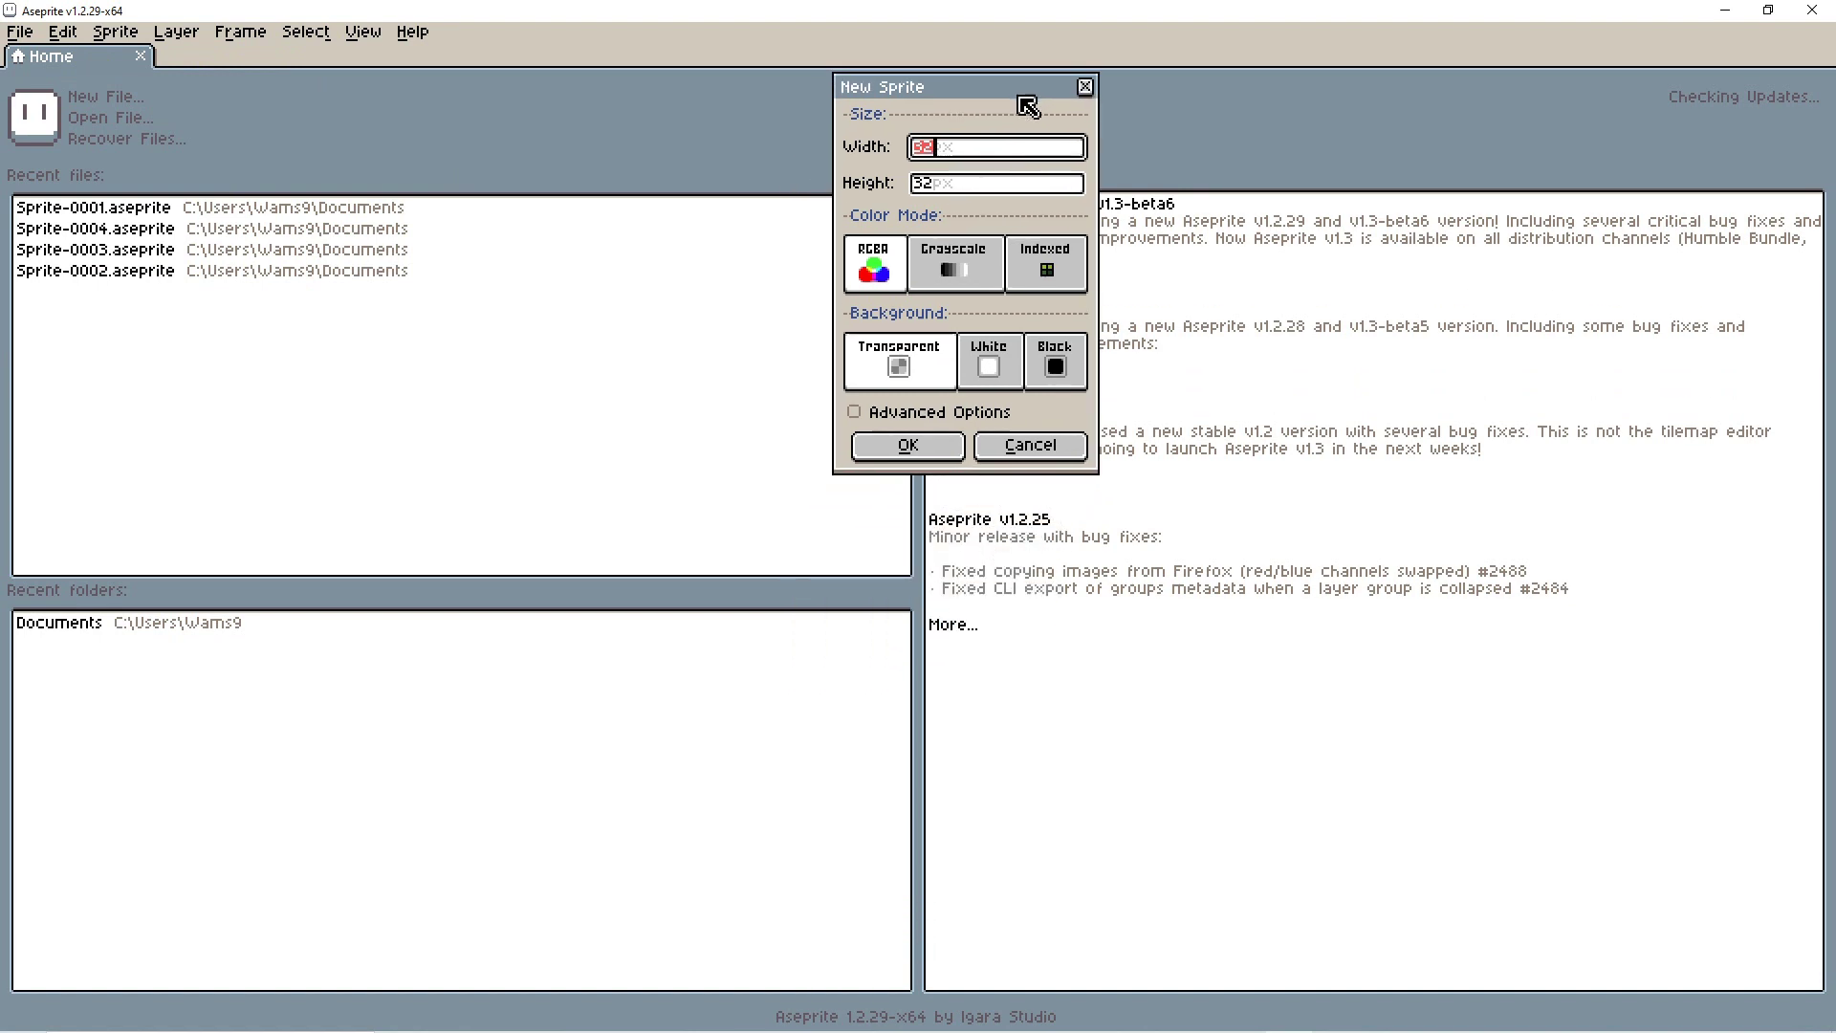
pyautogui.click(875, 458)
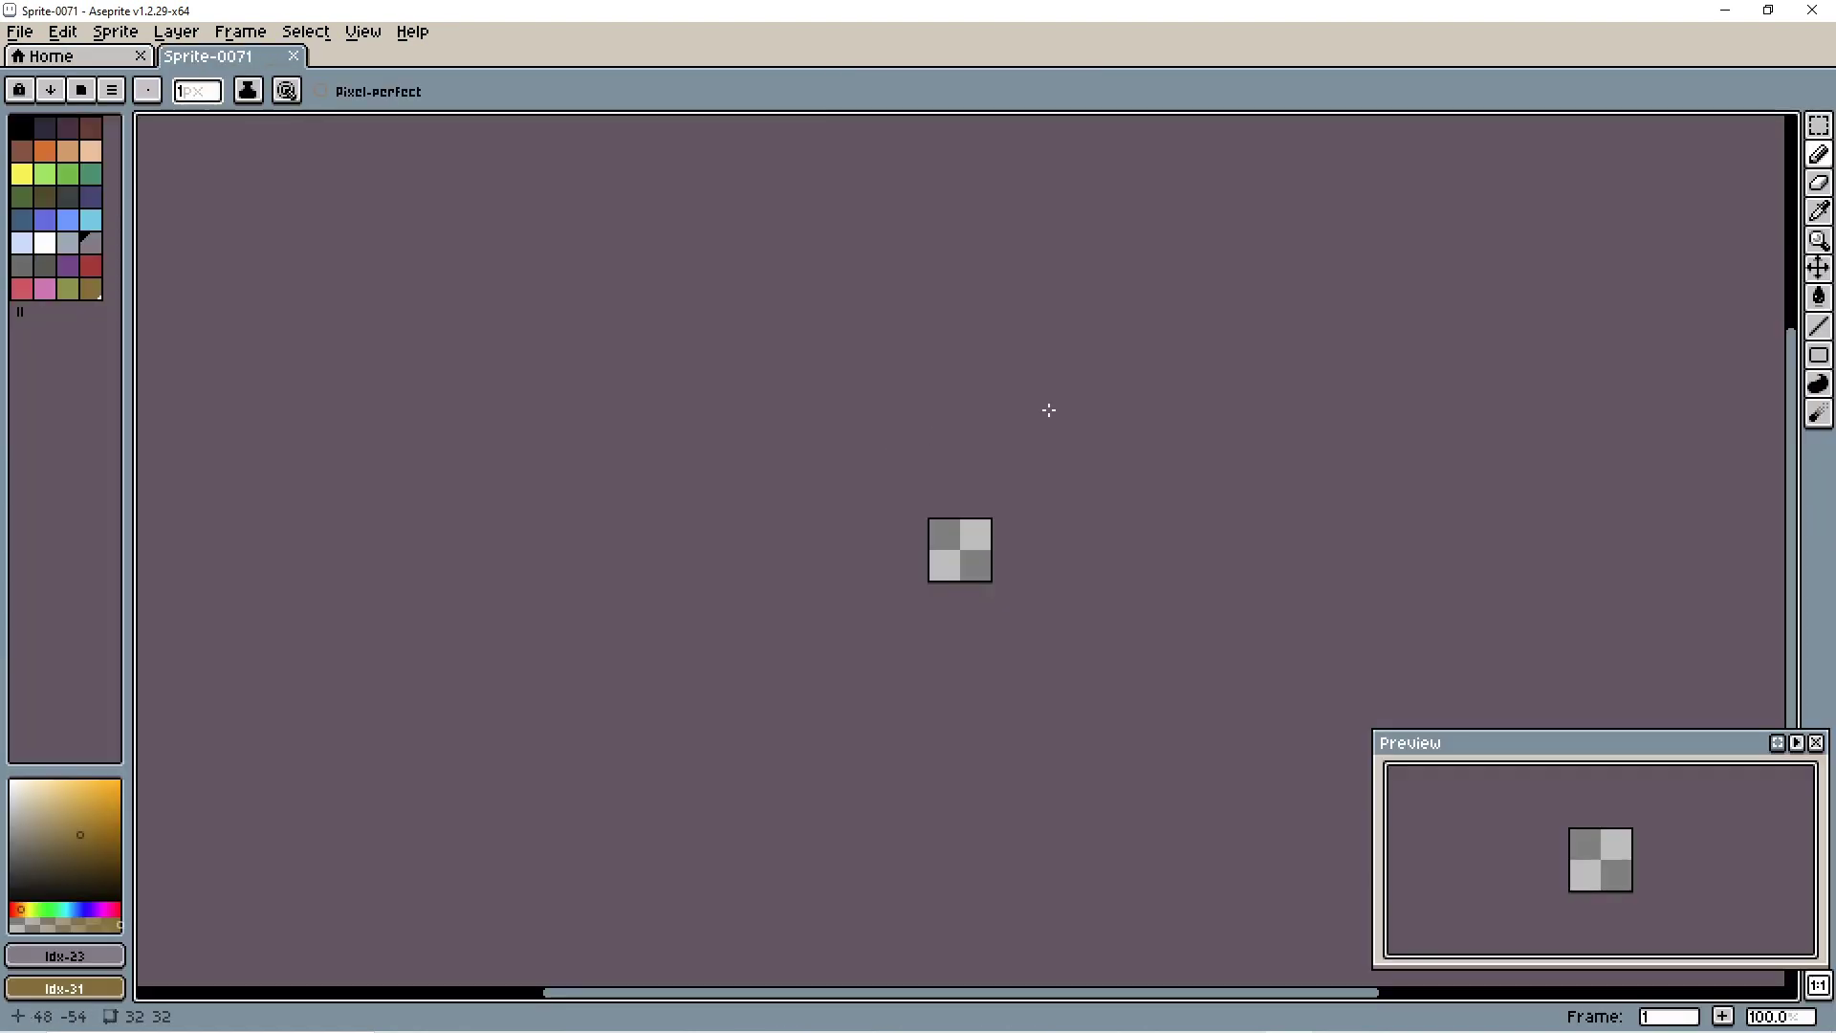
pyautogui.scroll(3, 919, 612)
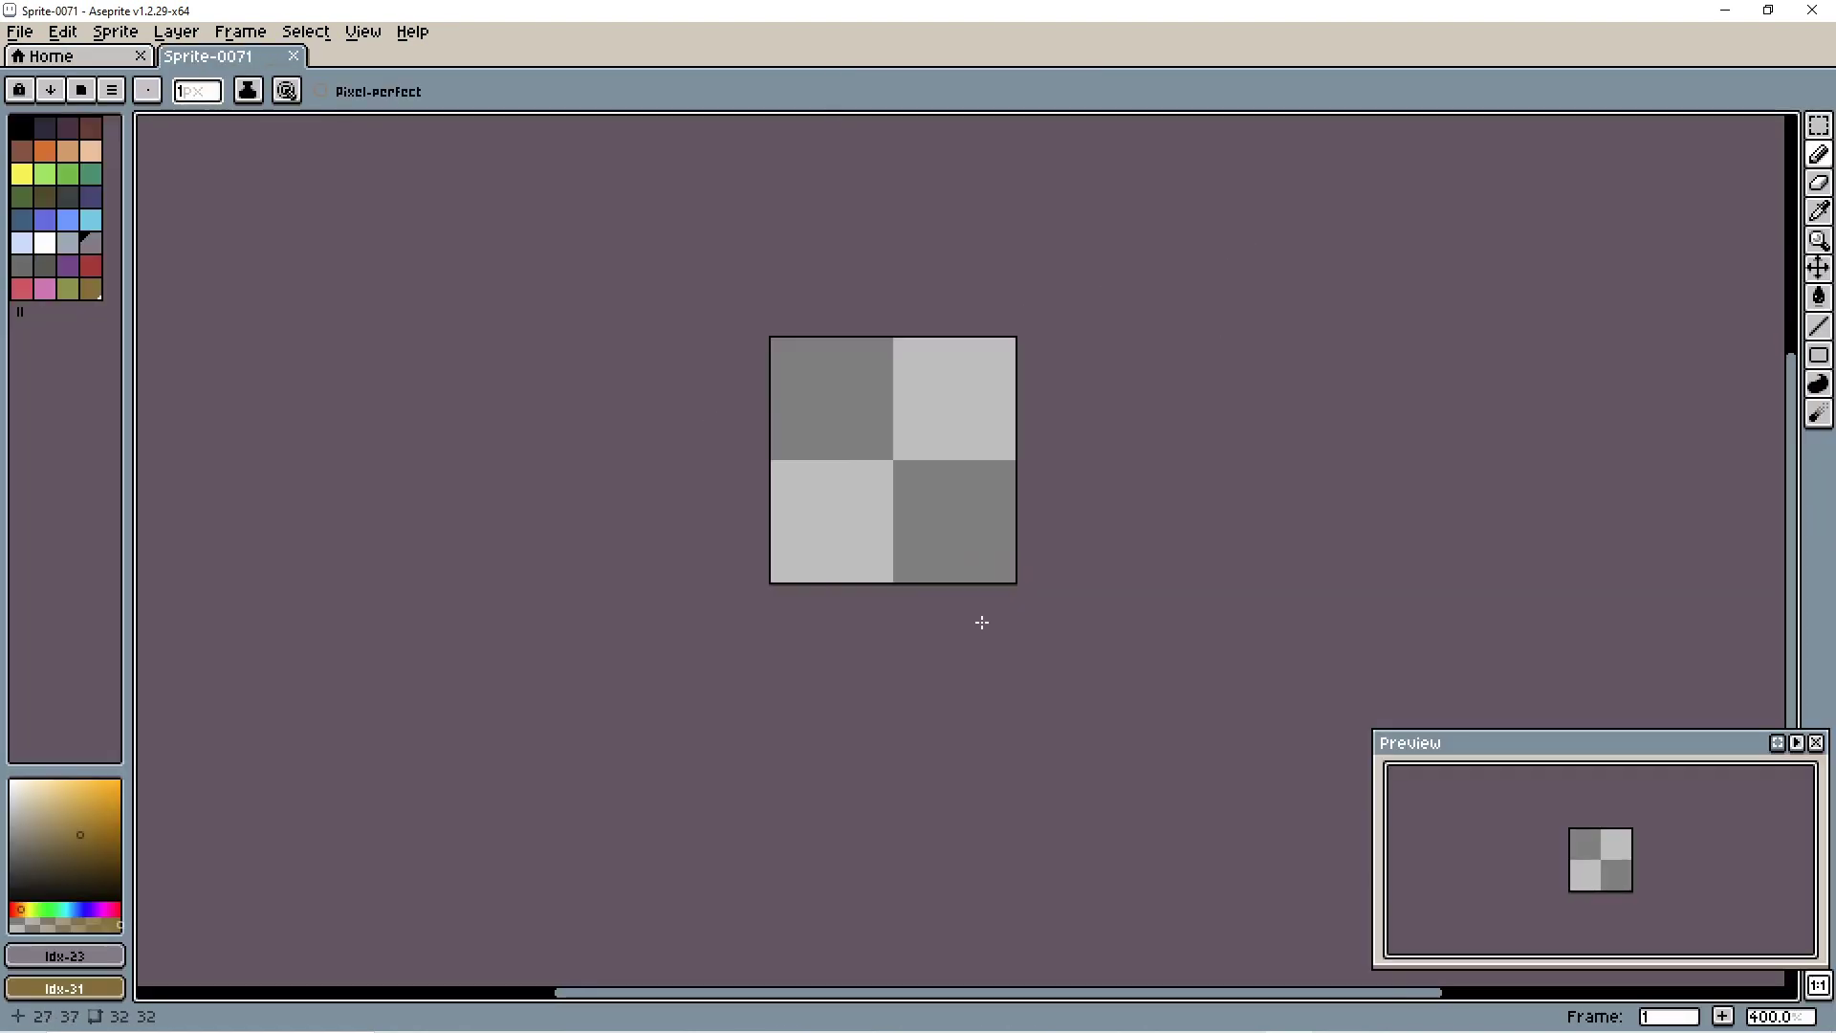
pyautogui.scroll(2, 966, 555)
pyautogui.scroll(4, 909, 449)
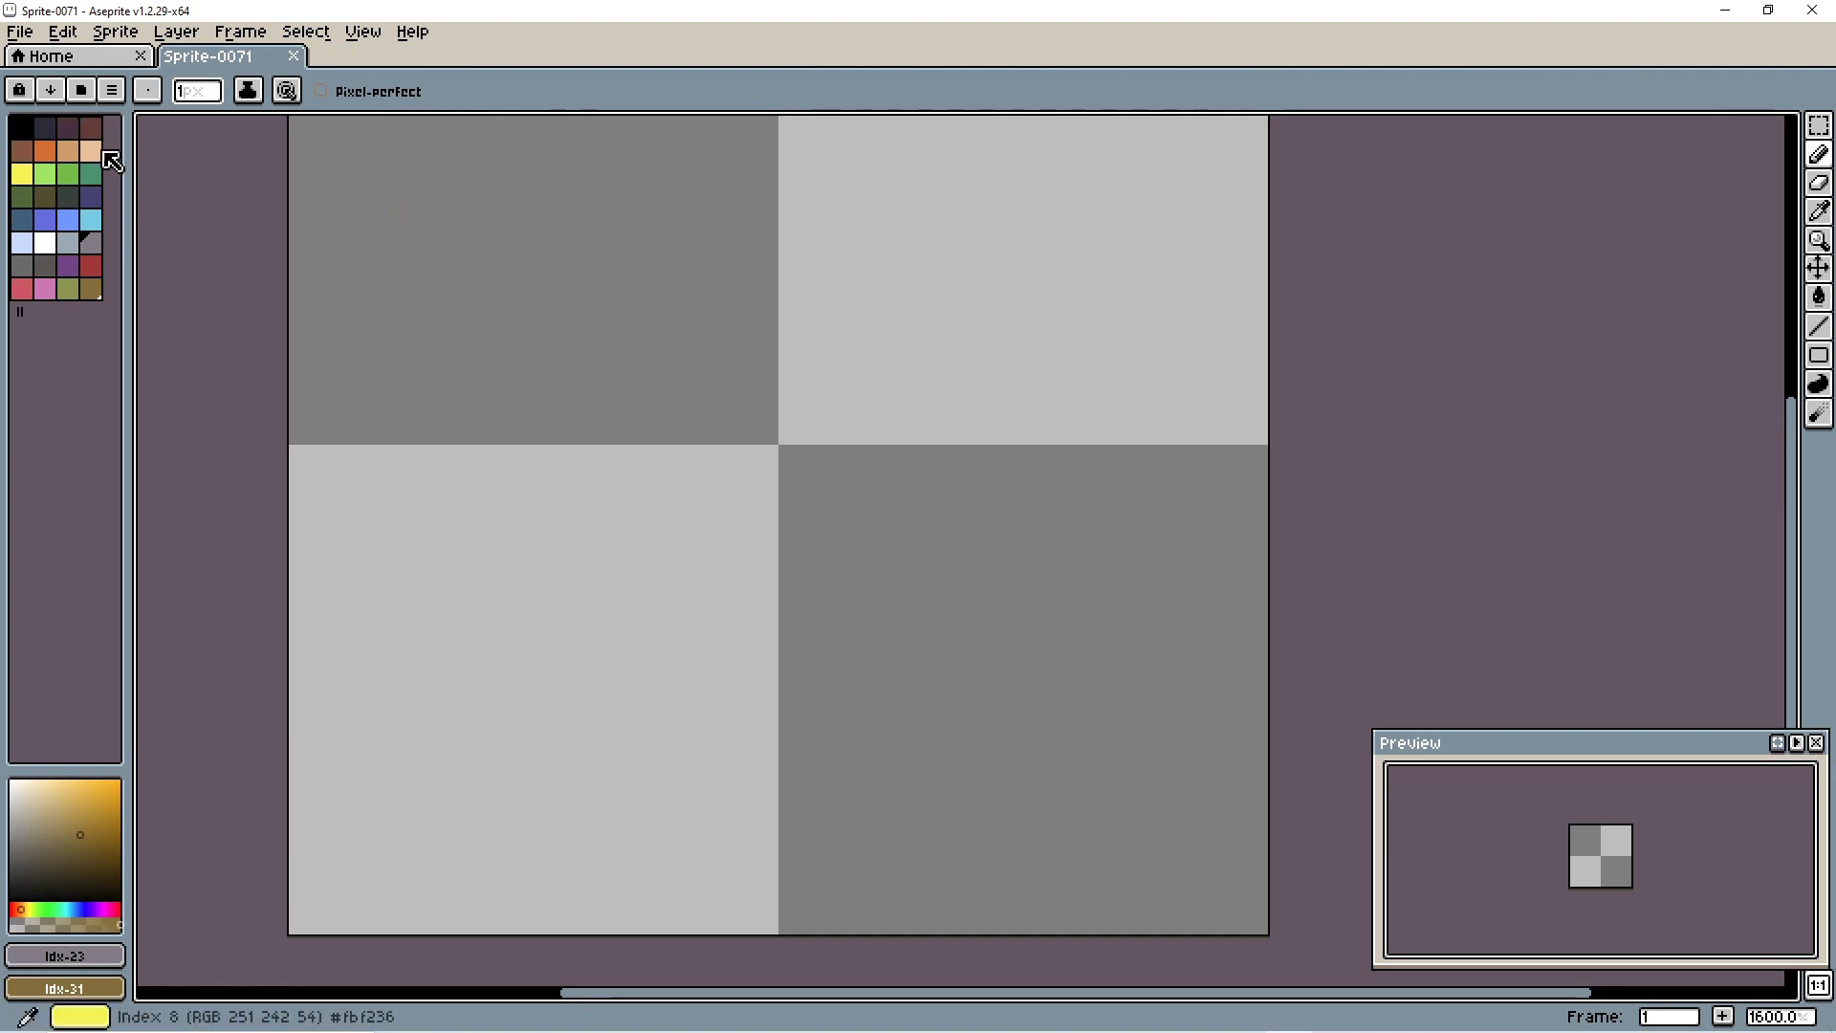
# Step: Load the AAP-64 preset as the sprite palette and pick a red swatch from it
pyautogui.click(84, 90)
pyautogui.moveTo(953, 274)
pyautogui.mouseDown()
pyautogui.moveTo(972, 287)
pyautogui.moveTo(984, 491)
pyautogui.moveTo(973, 722)
pyautogui.moveTo(1007, 425)
pyautogui.moveTo(991, 761)
pyautogui.mouseUp()
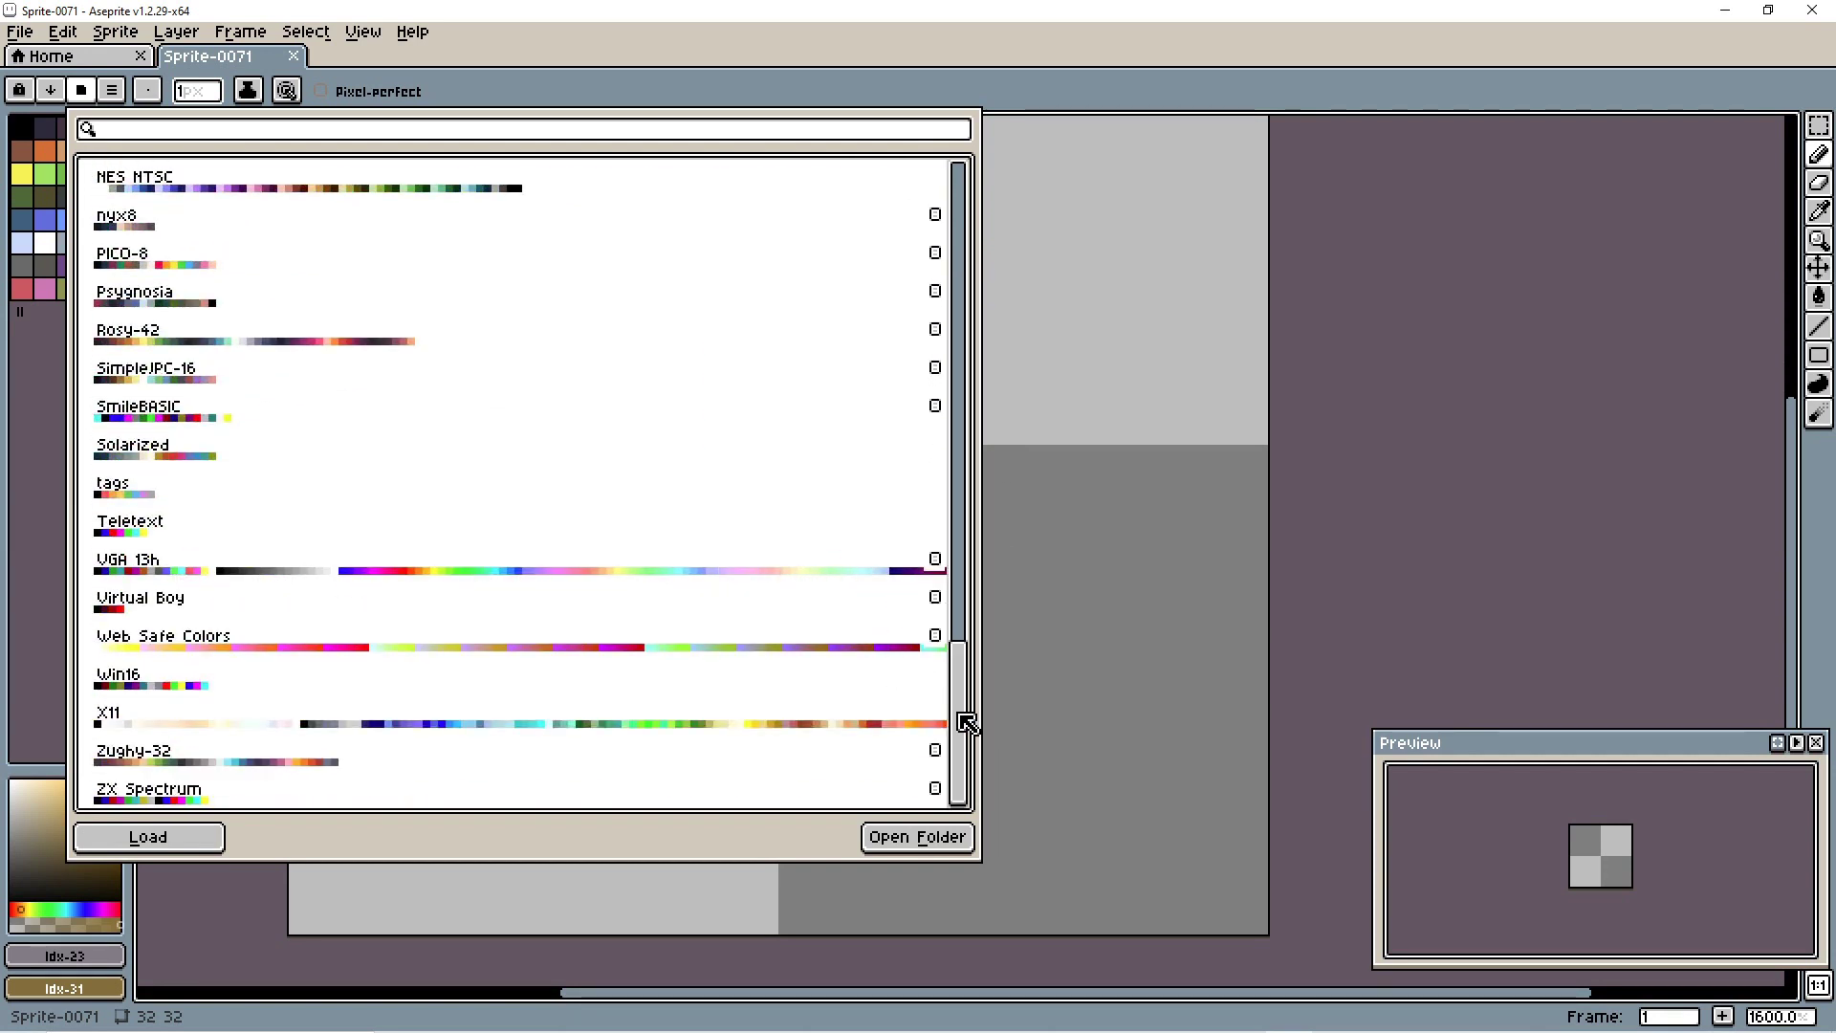
pyautogui.moveTo(966, 724); pyautogui.dragTo(980, 229)
pyautogui.click(696, 233)
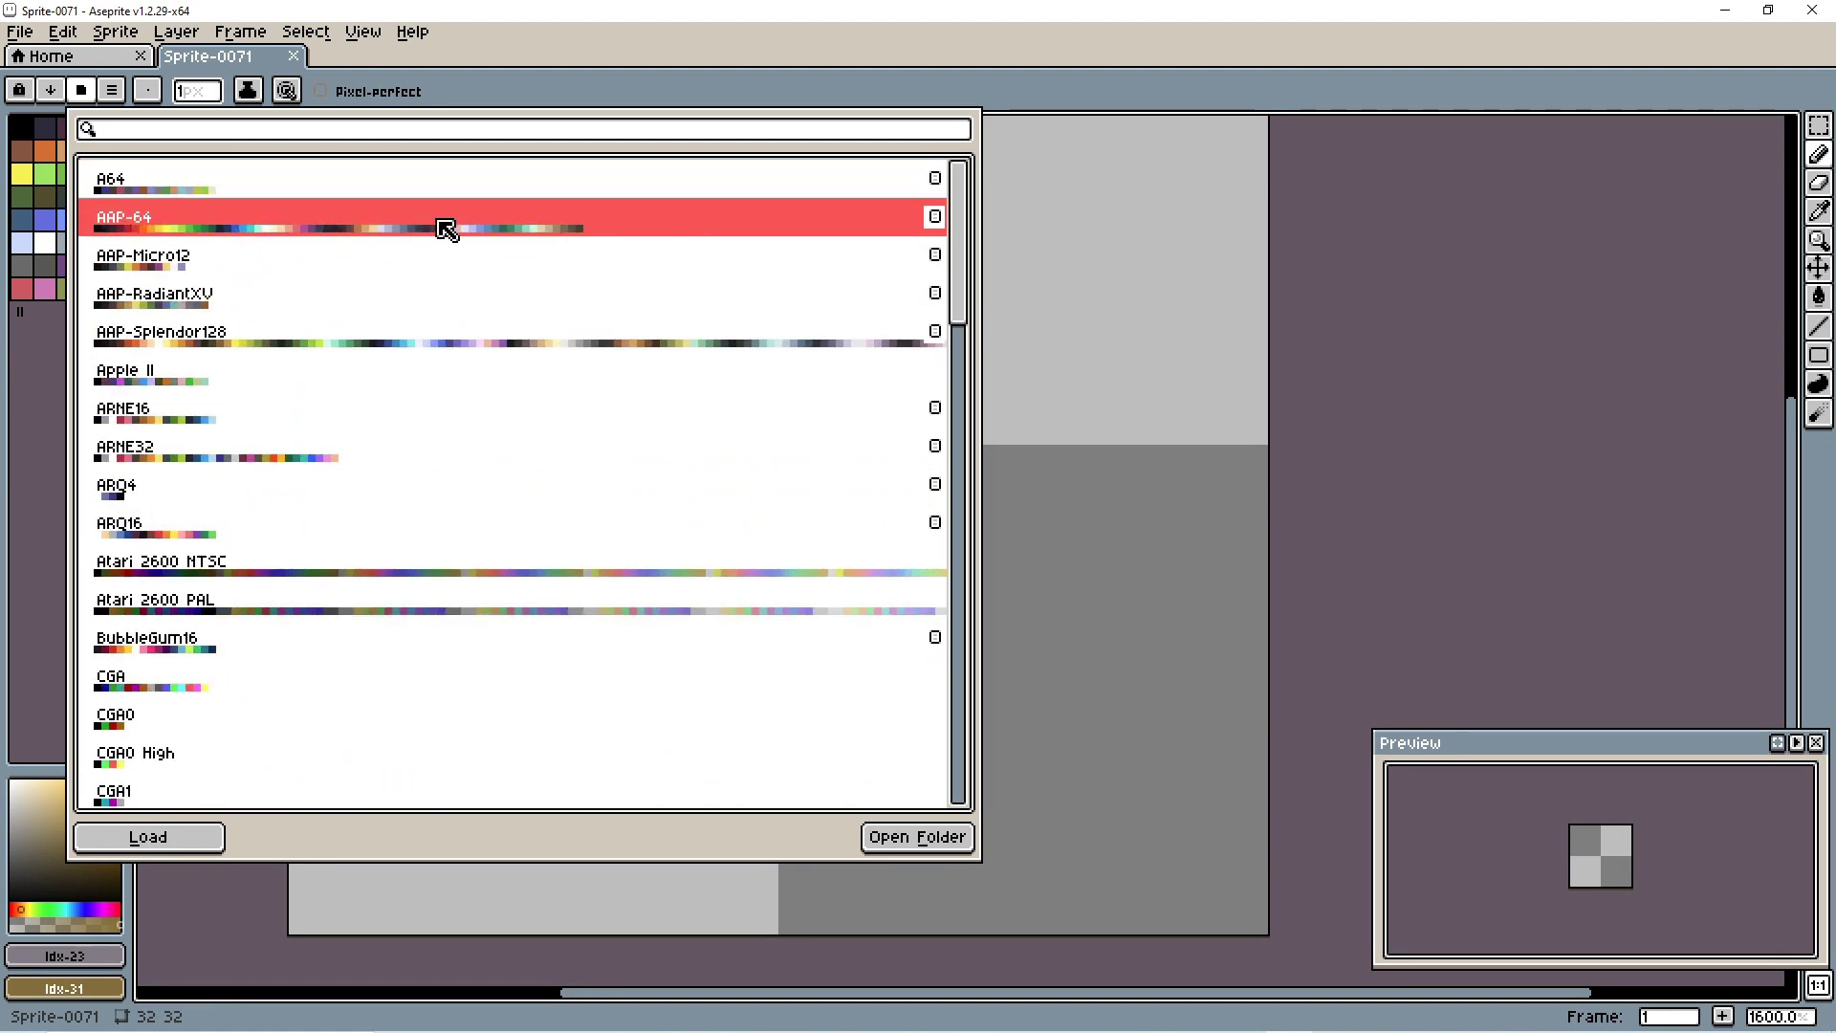
pyautogui.click(153, 837)
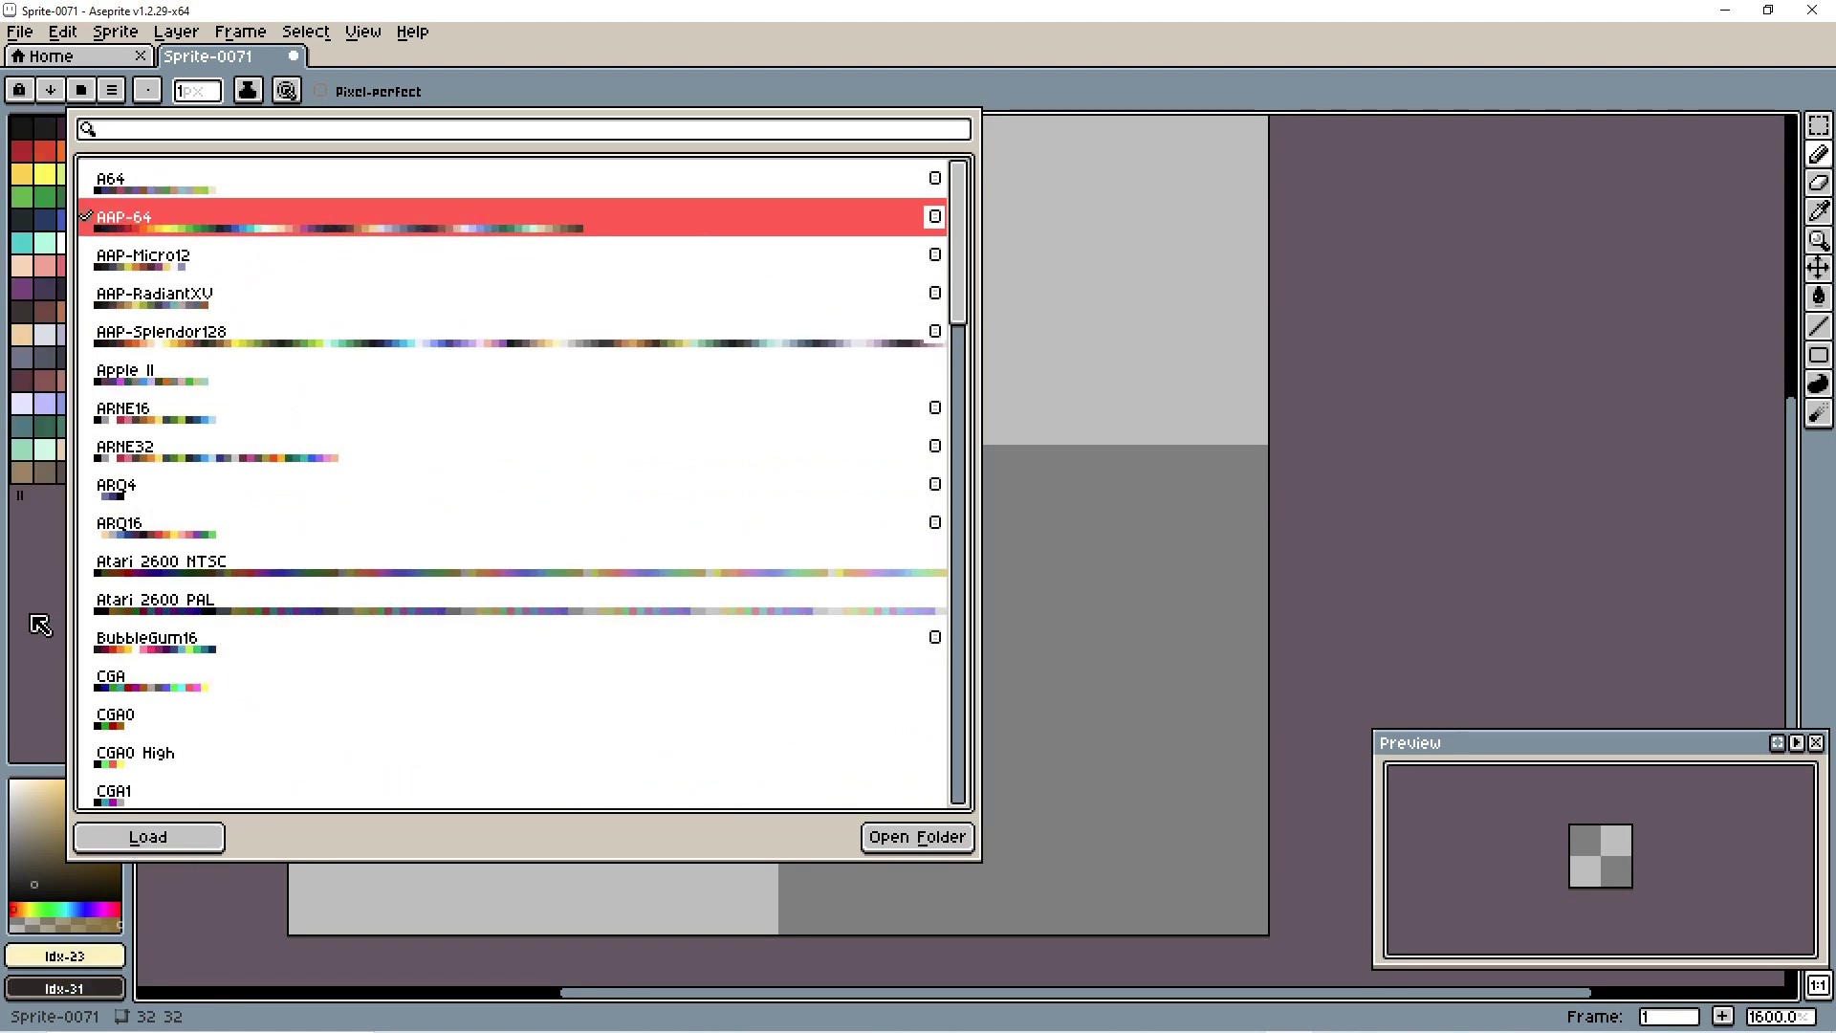
pyautogui.click(40, 624)
pyautogui.press('-')
pyautogui.click(66, 265)
# Step: Undo the stray red test pixel and paint two orange eyes below the centre
pyautogui.click(742, 433)
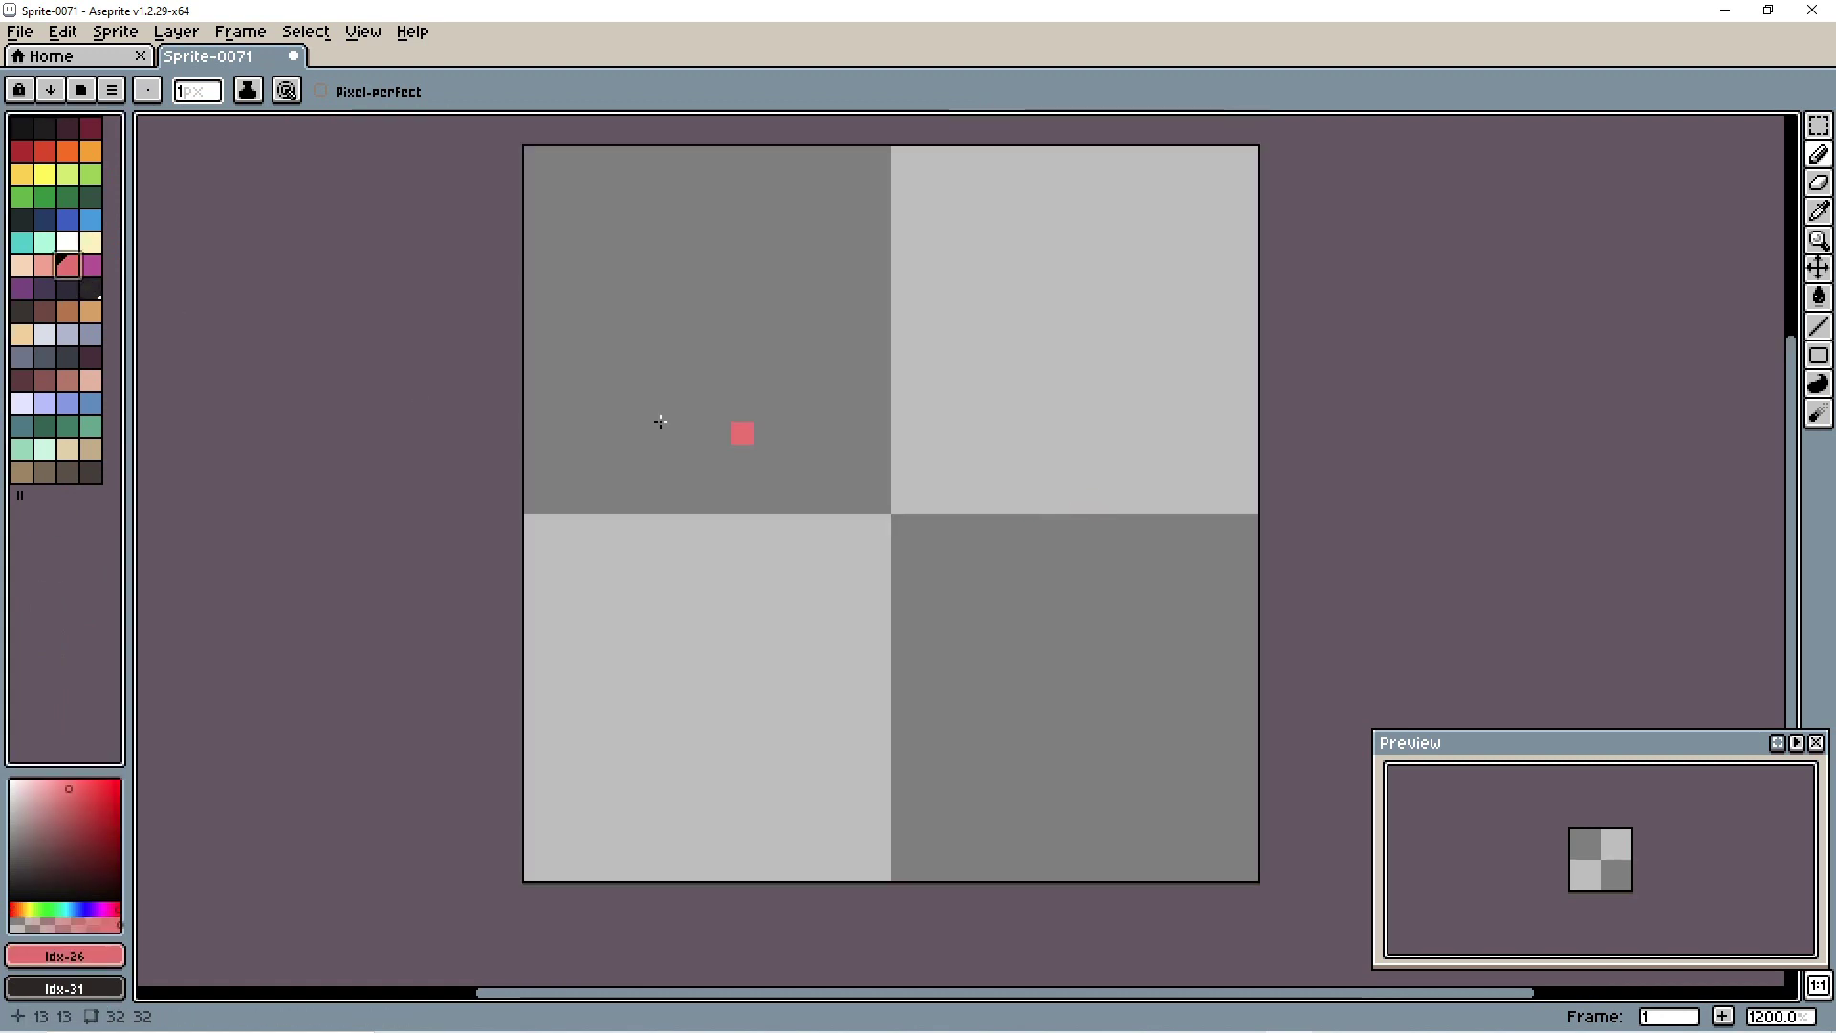
pyautogui.hotkey('ctrl', 'z')
pyautogui.click(91, 151)
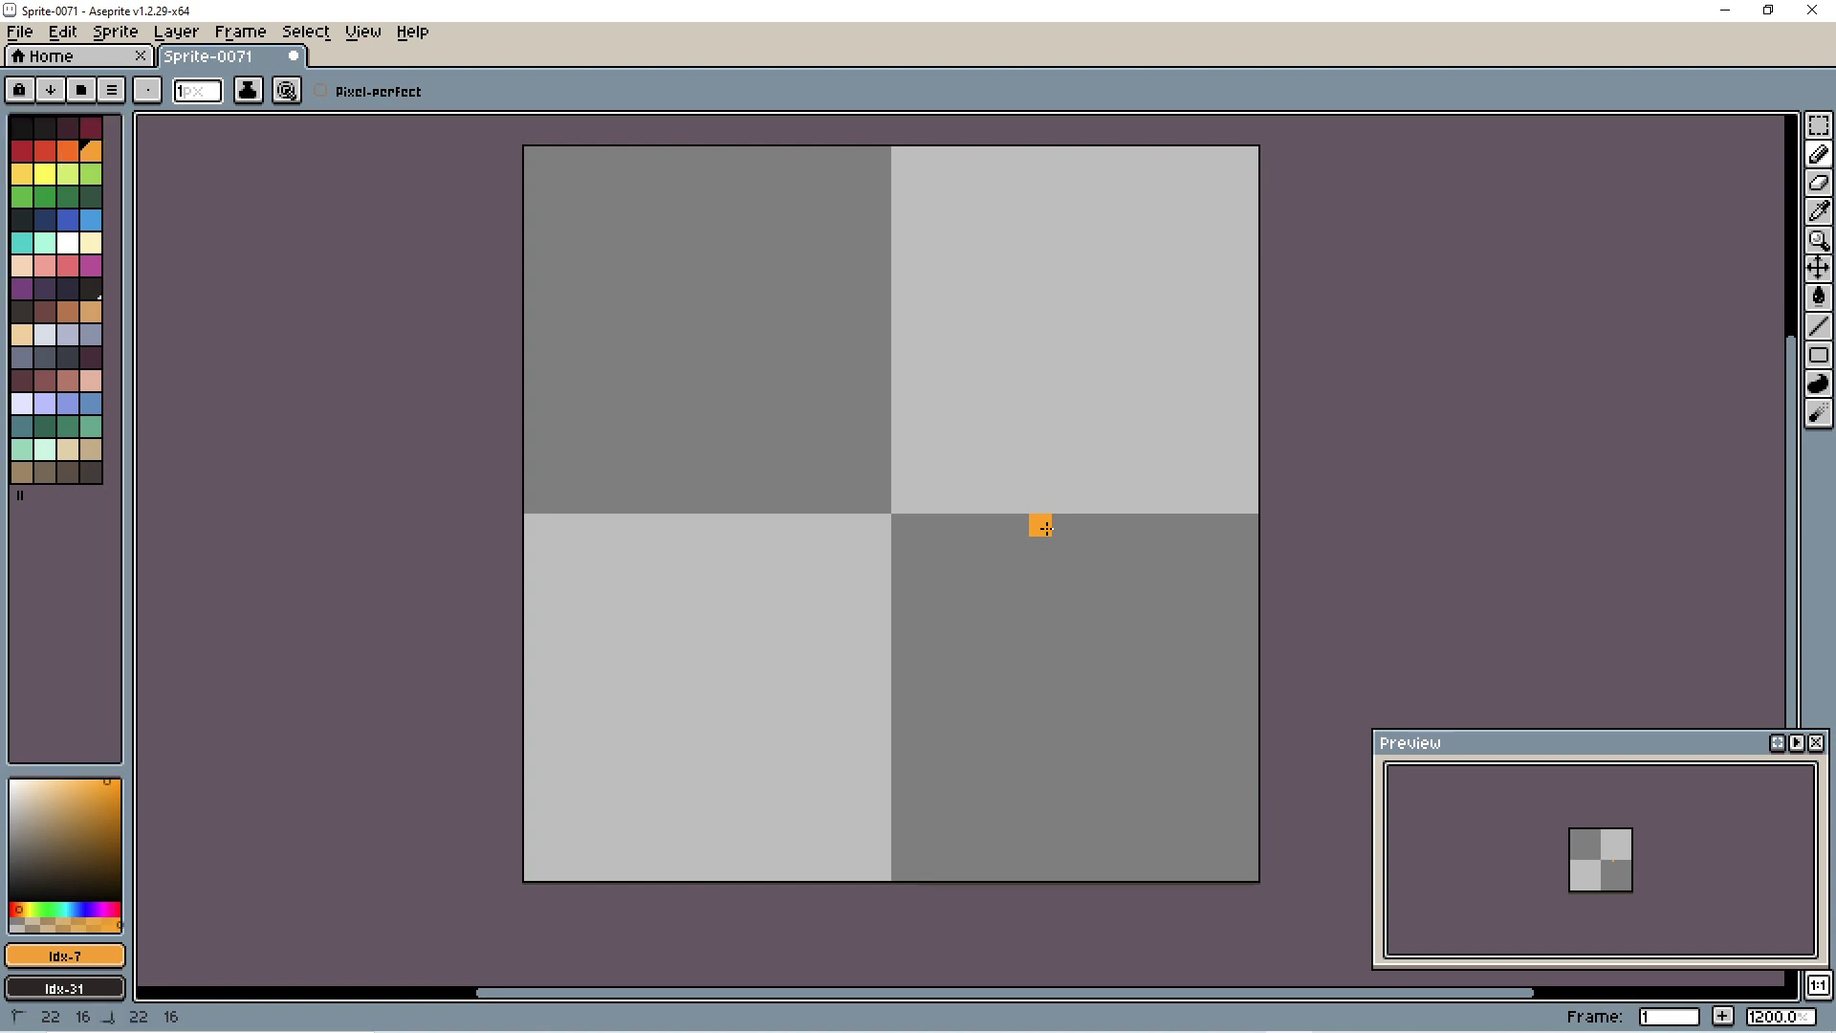
pyautogui.moveTo(1046, 528); pyautogui.dragTo(1045, 551)
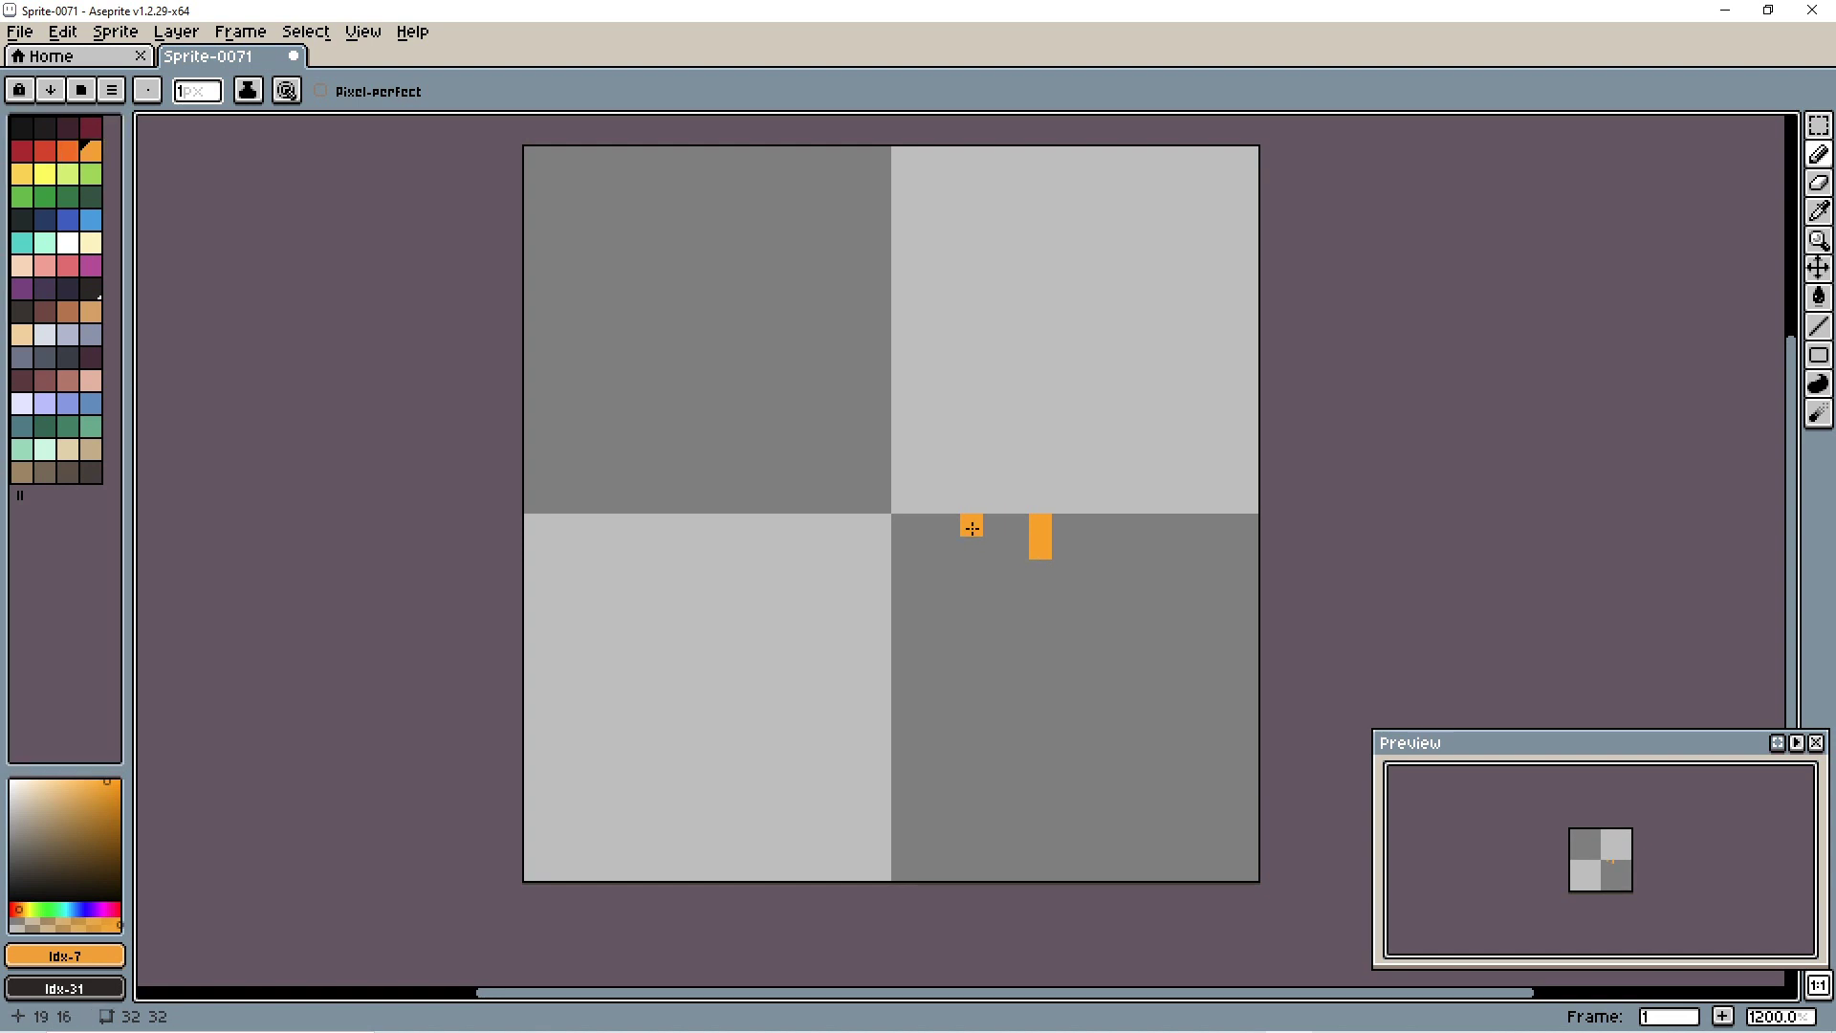
pyautogui.scroll(-6, 1252, 527)
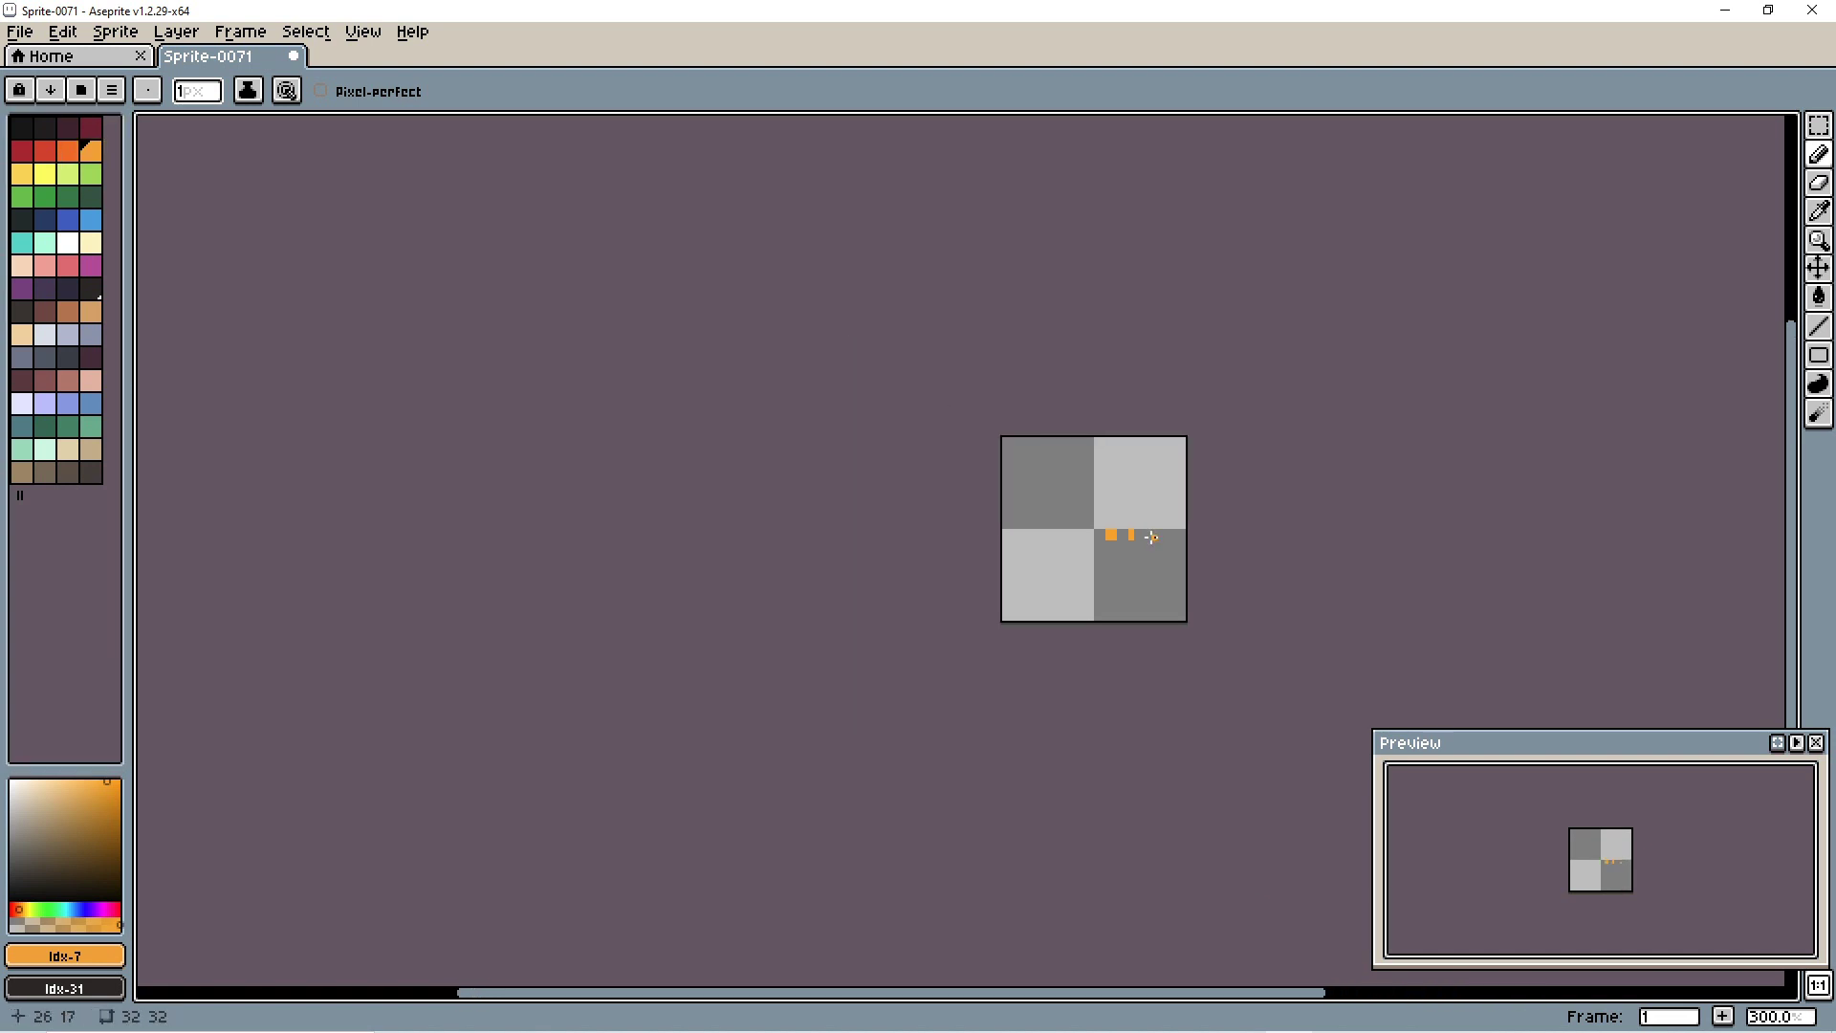
pyautogui.scroll(7, 1151, 538)
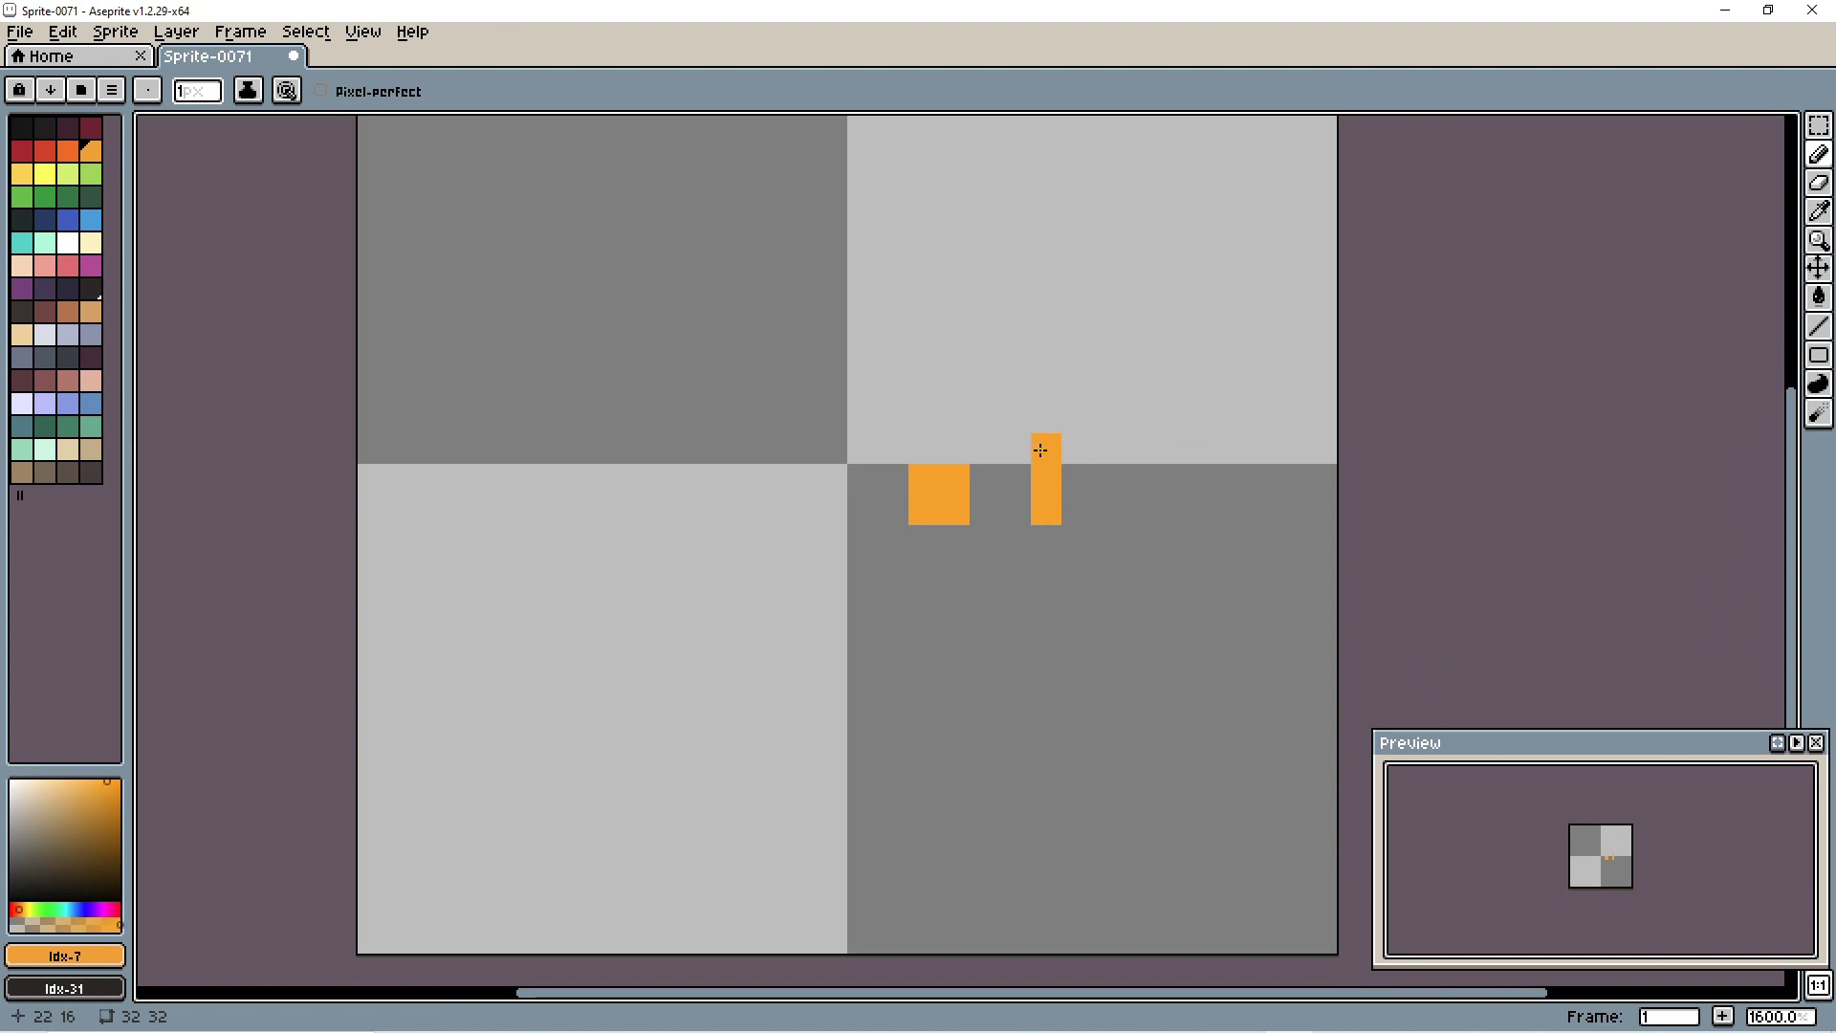
# Step: Draw three stepped diagonal lines, each in a different dark palette shade
pyautogui.click(69, 295)
pyautogui.moveTo(1016, 265); pyautogui.dragTo(679, 325)
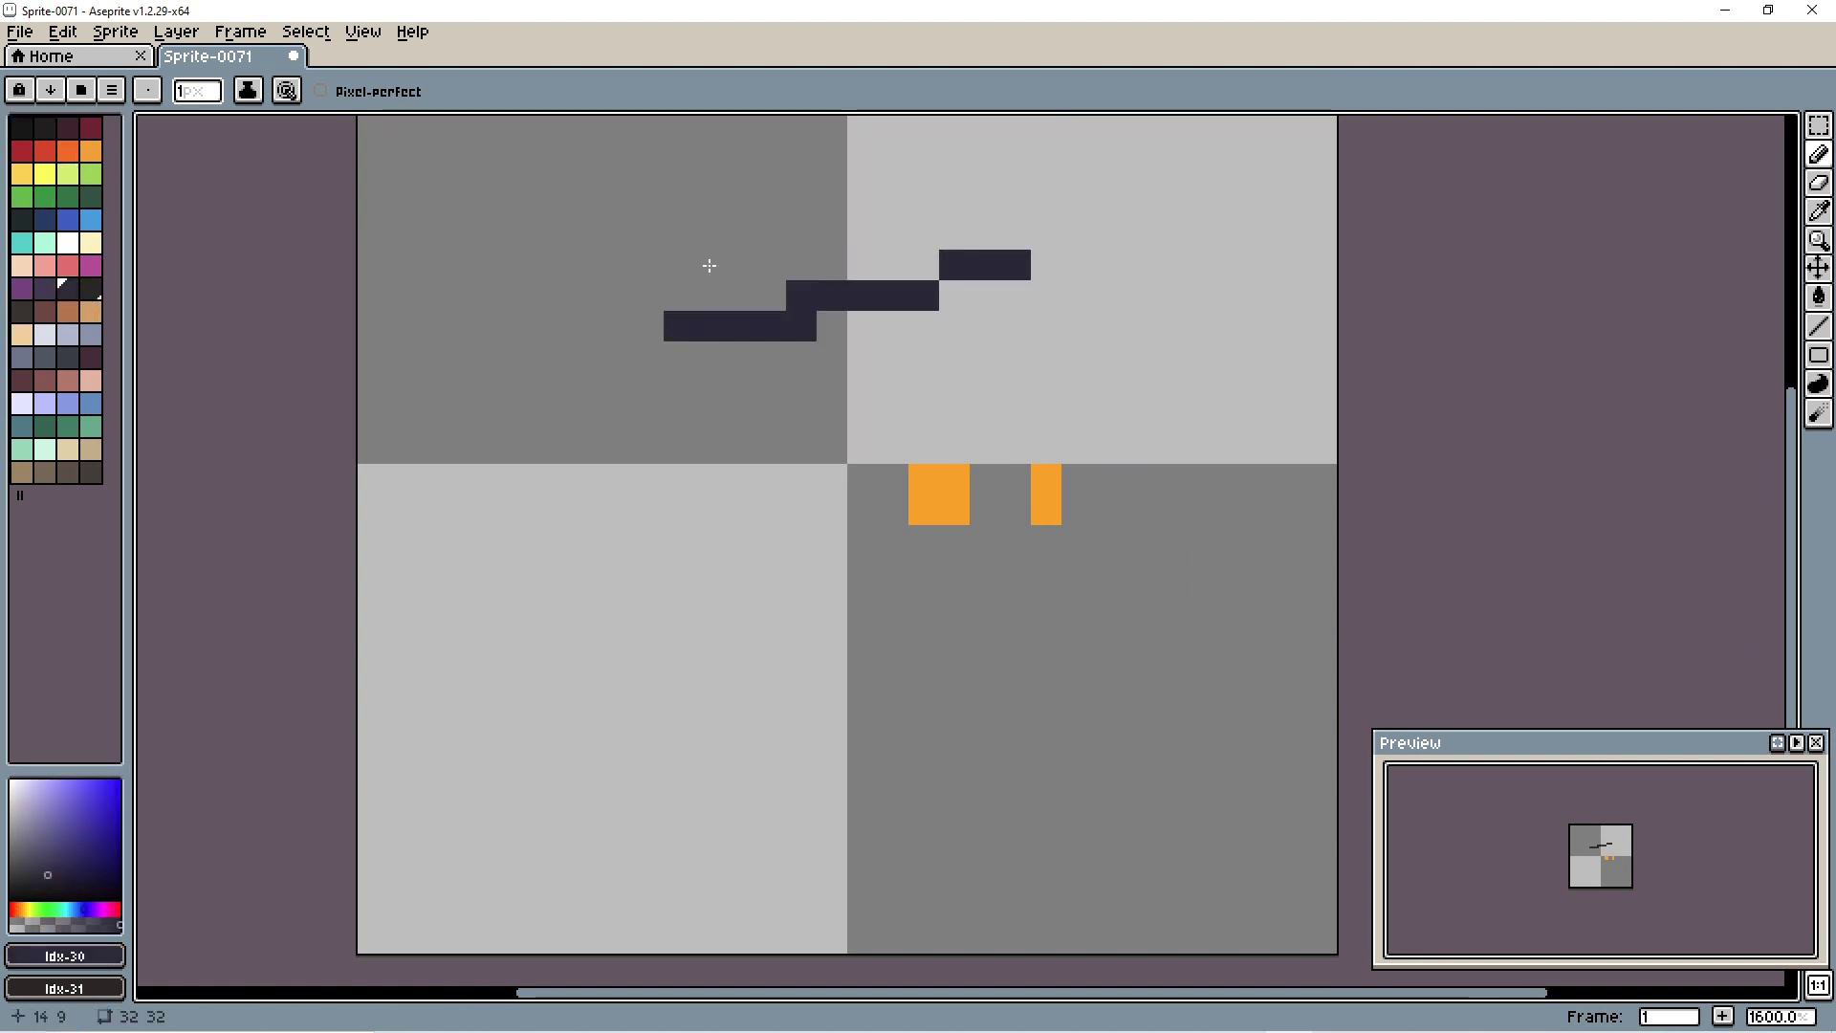
pyautogui.click(91, 287)
pyautogui.moveTo(893, 174); pyautogui.dragTo(614, 243)
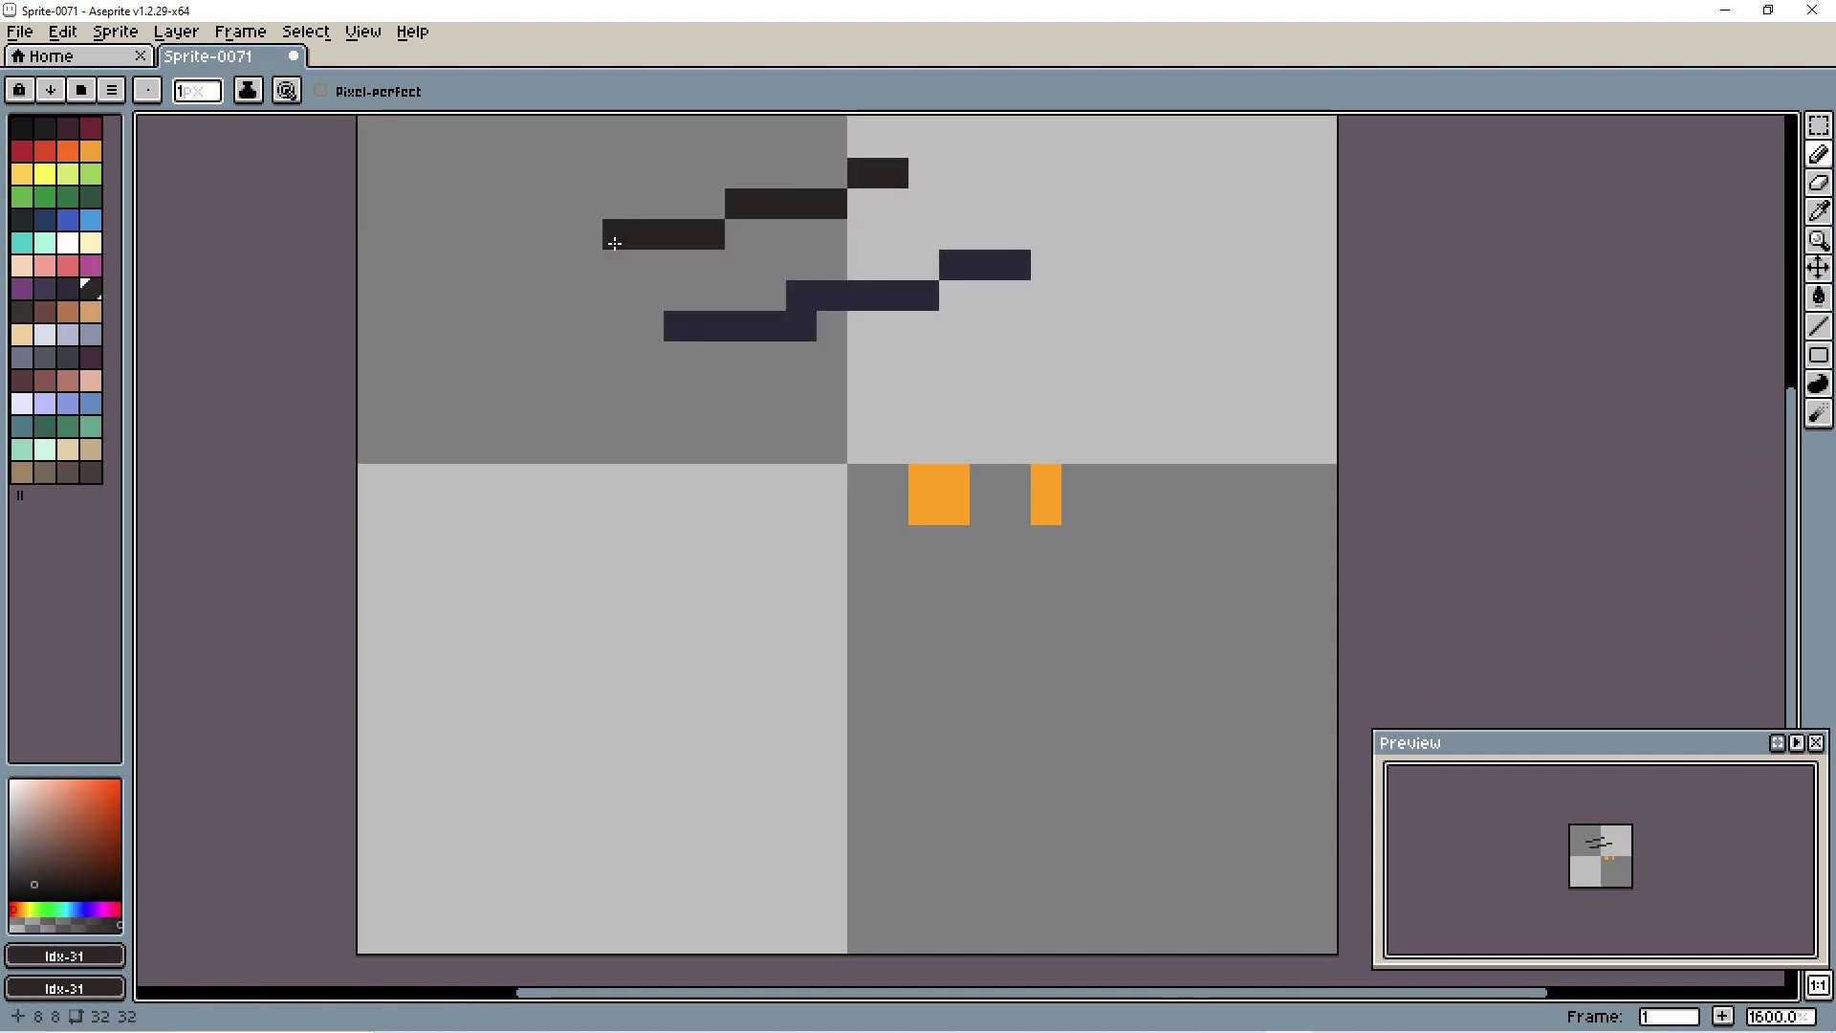
pyautogui.click(67, 357)
pyautogui.moveTo(740, 449); pyautogui.dragTo(496, 510)
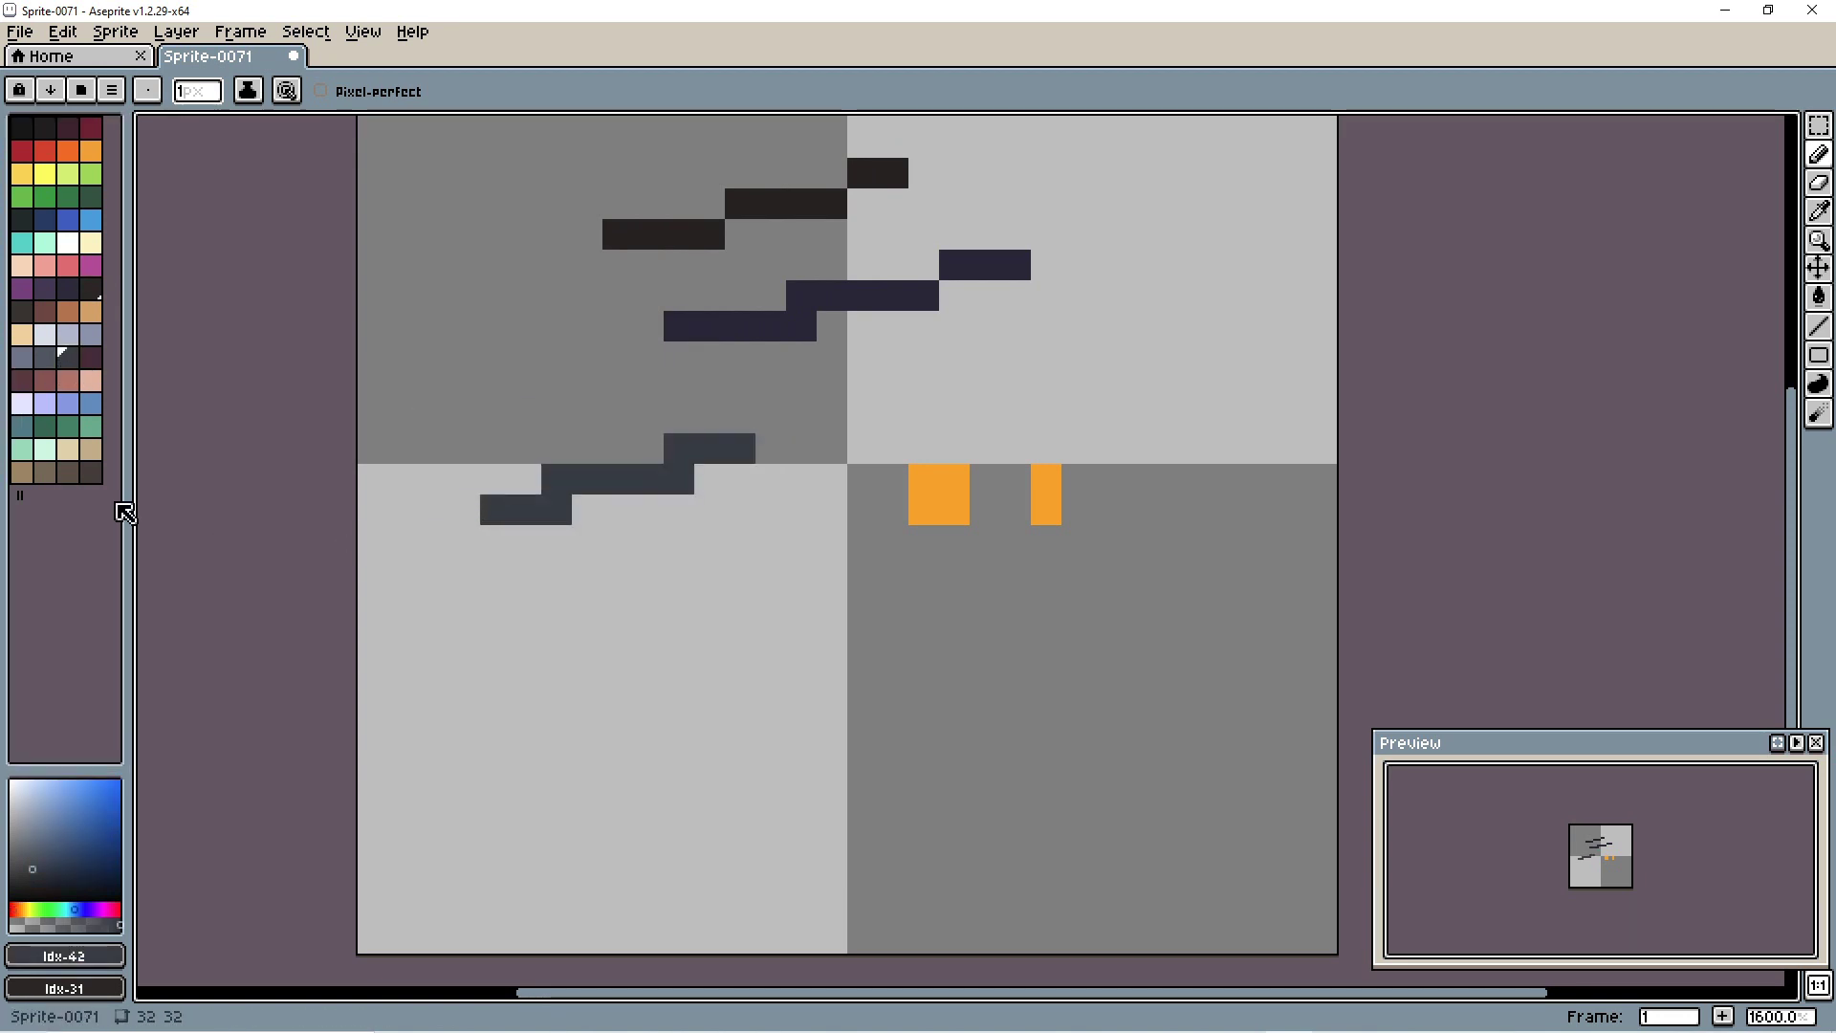
pyautogui.click(893, 507)
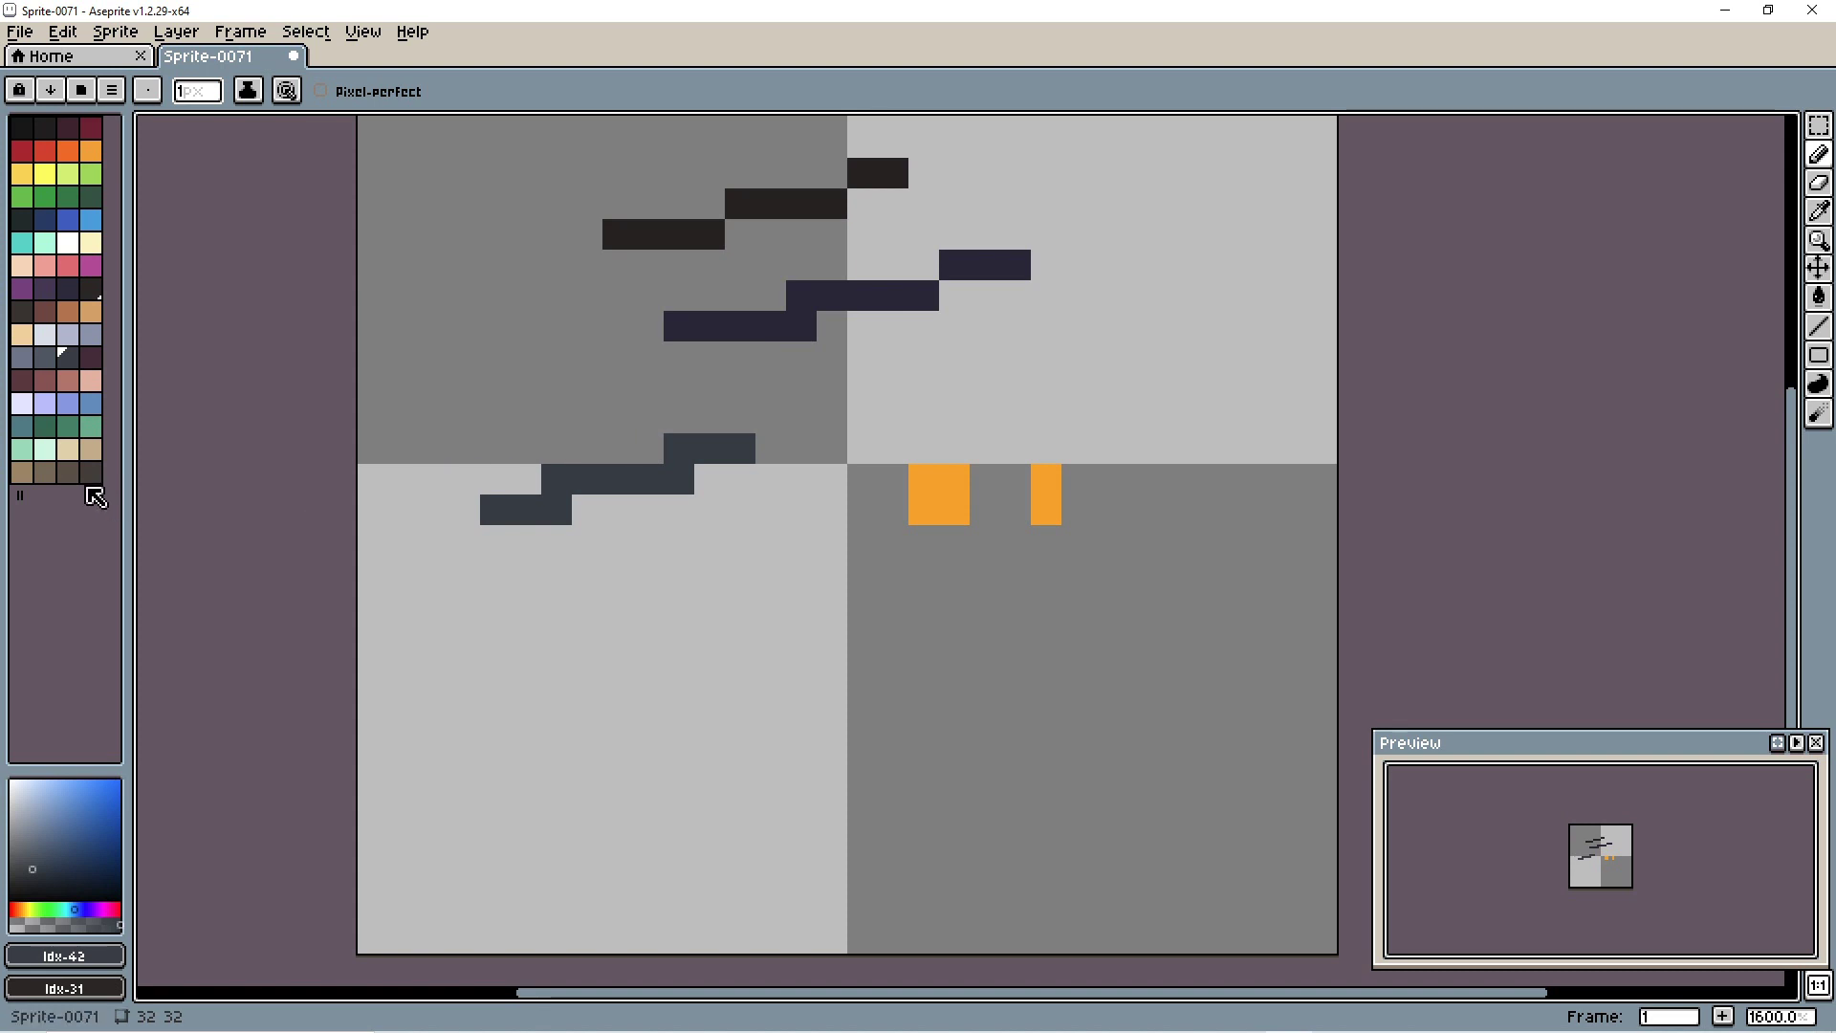
# Step: Undo the dark diagonal strokes and fill the gap between the orange eyes in dark
pyautogui.hotkey('ctrl', 'z')
pyautogui.hotkey('ctrl', 'z')
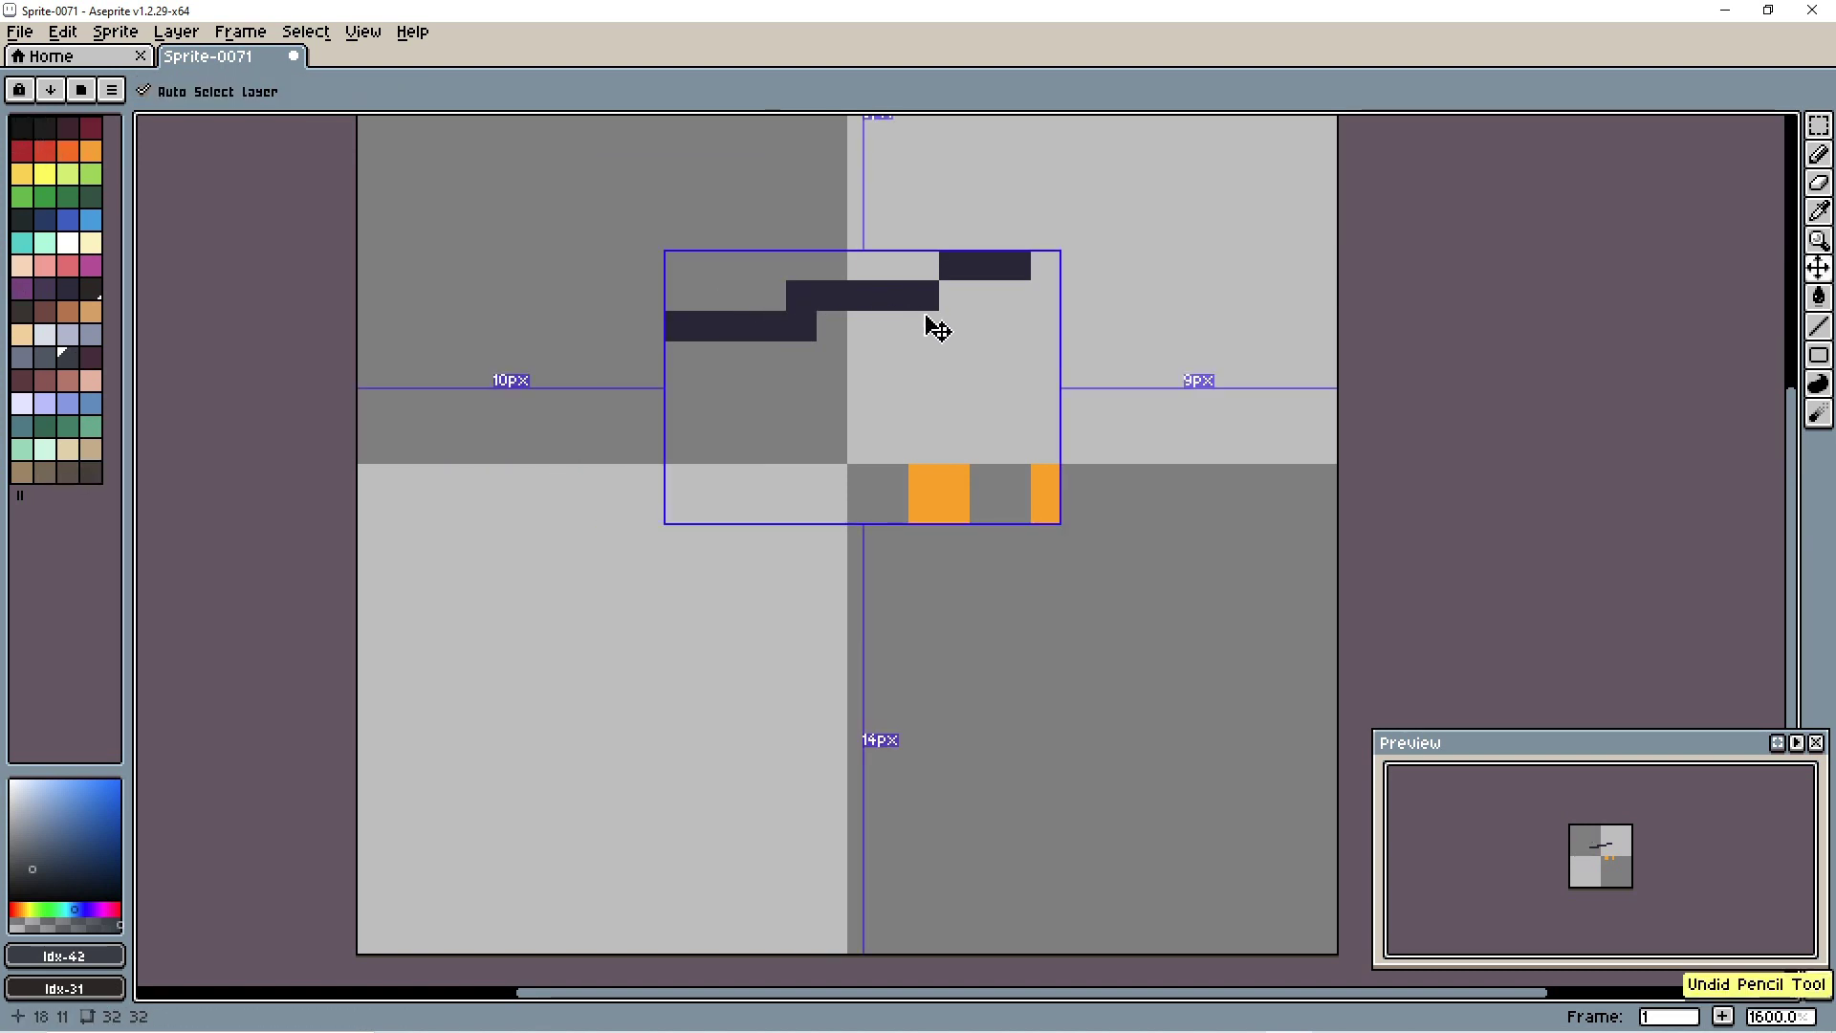
pyautogui.hotkey('ctrl', 'z')
pyautogui.press('b')
pyautogui.click(67, 287)
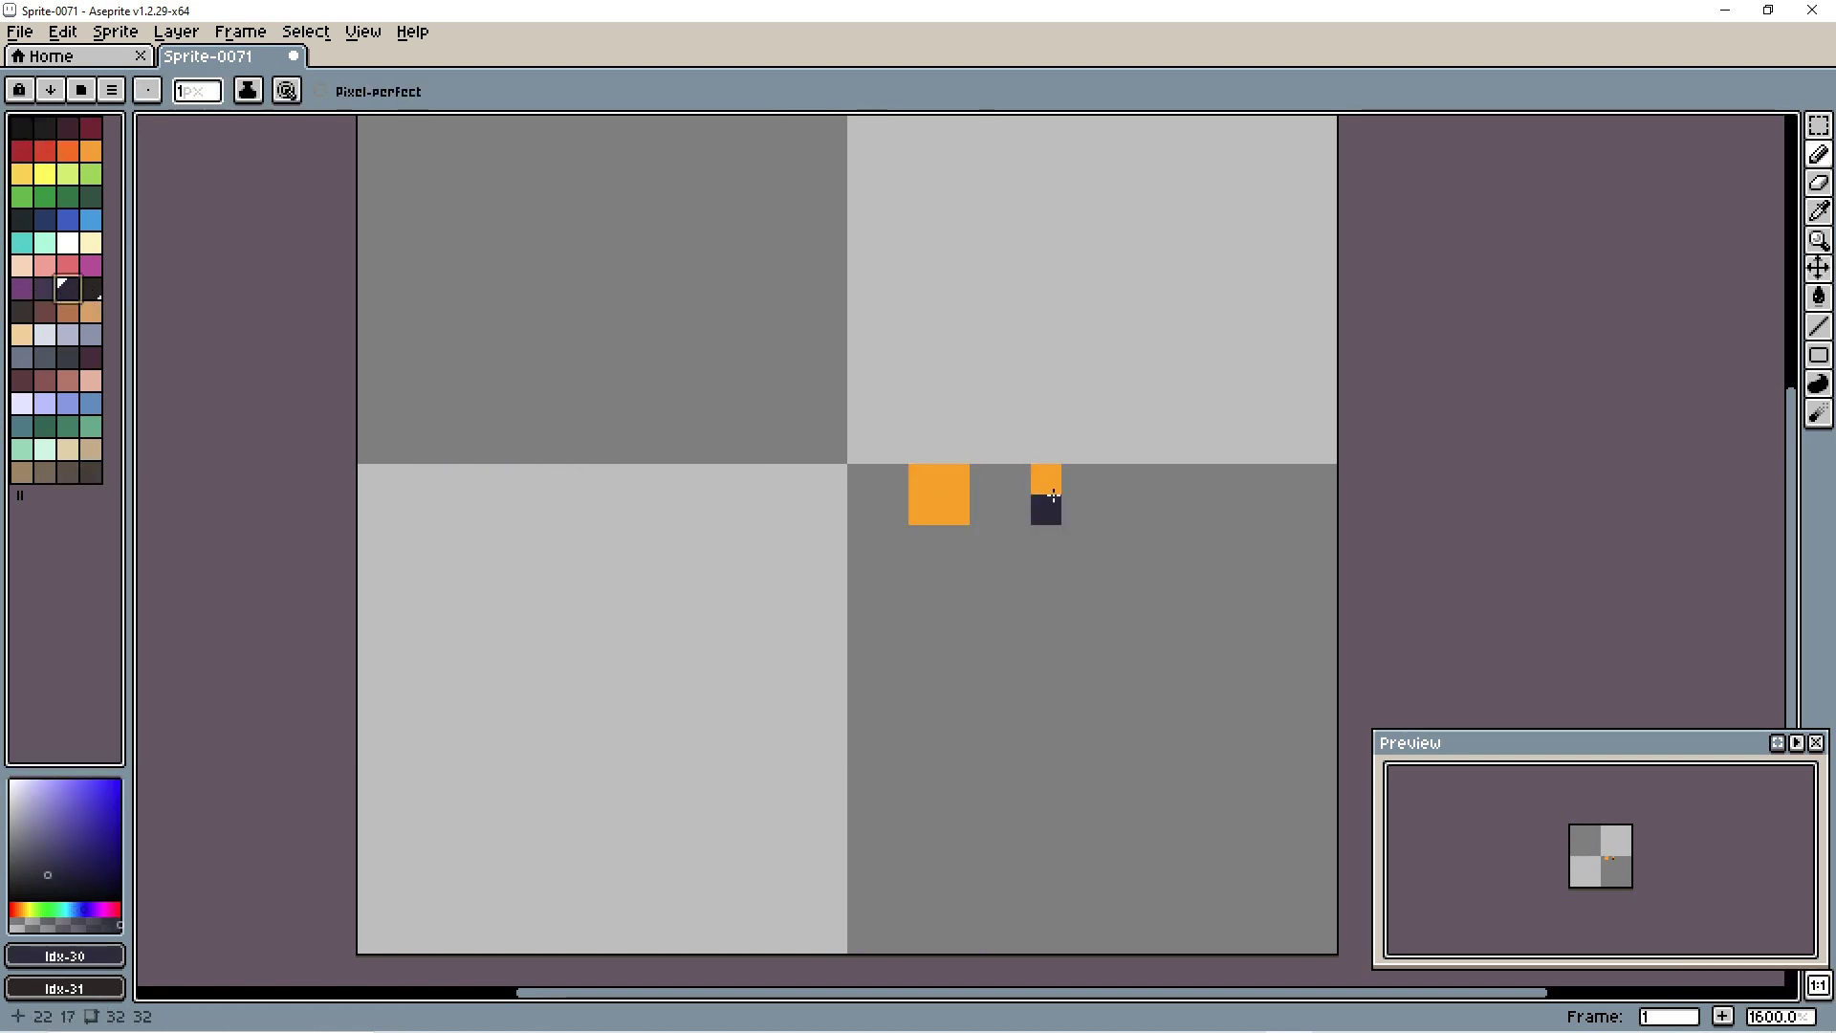
pyautogui.moveTo(976, 480)
pyautogui.mouseDown()
pyautogui.moveTo(1077, 507)
pyautogui.moveTo(1013, 539)
pyautogui.moveTo(921, 543)
pyautogui.moveTo(898, 487)
pyautogui.moveTo(1040, 419)
pyautogui.mouseUp()
# Step: Extend the dark head down the left side and across the top, redoing the bottom row
pyautogui.scroll(-1, 1041, 419)
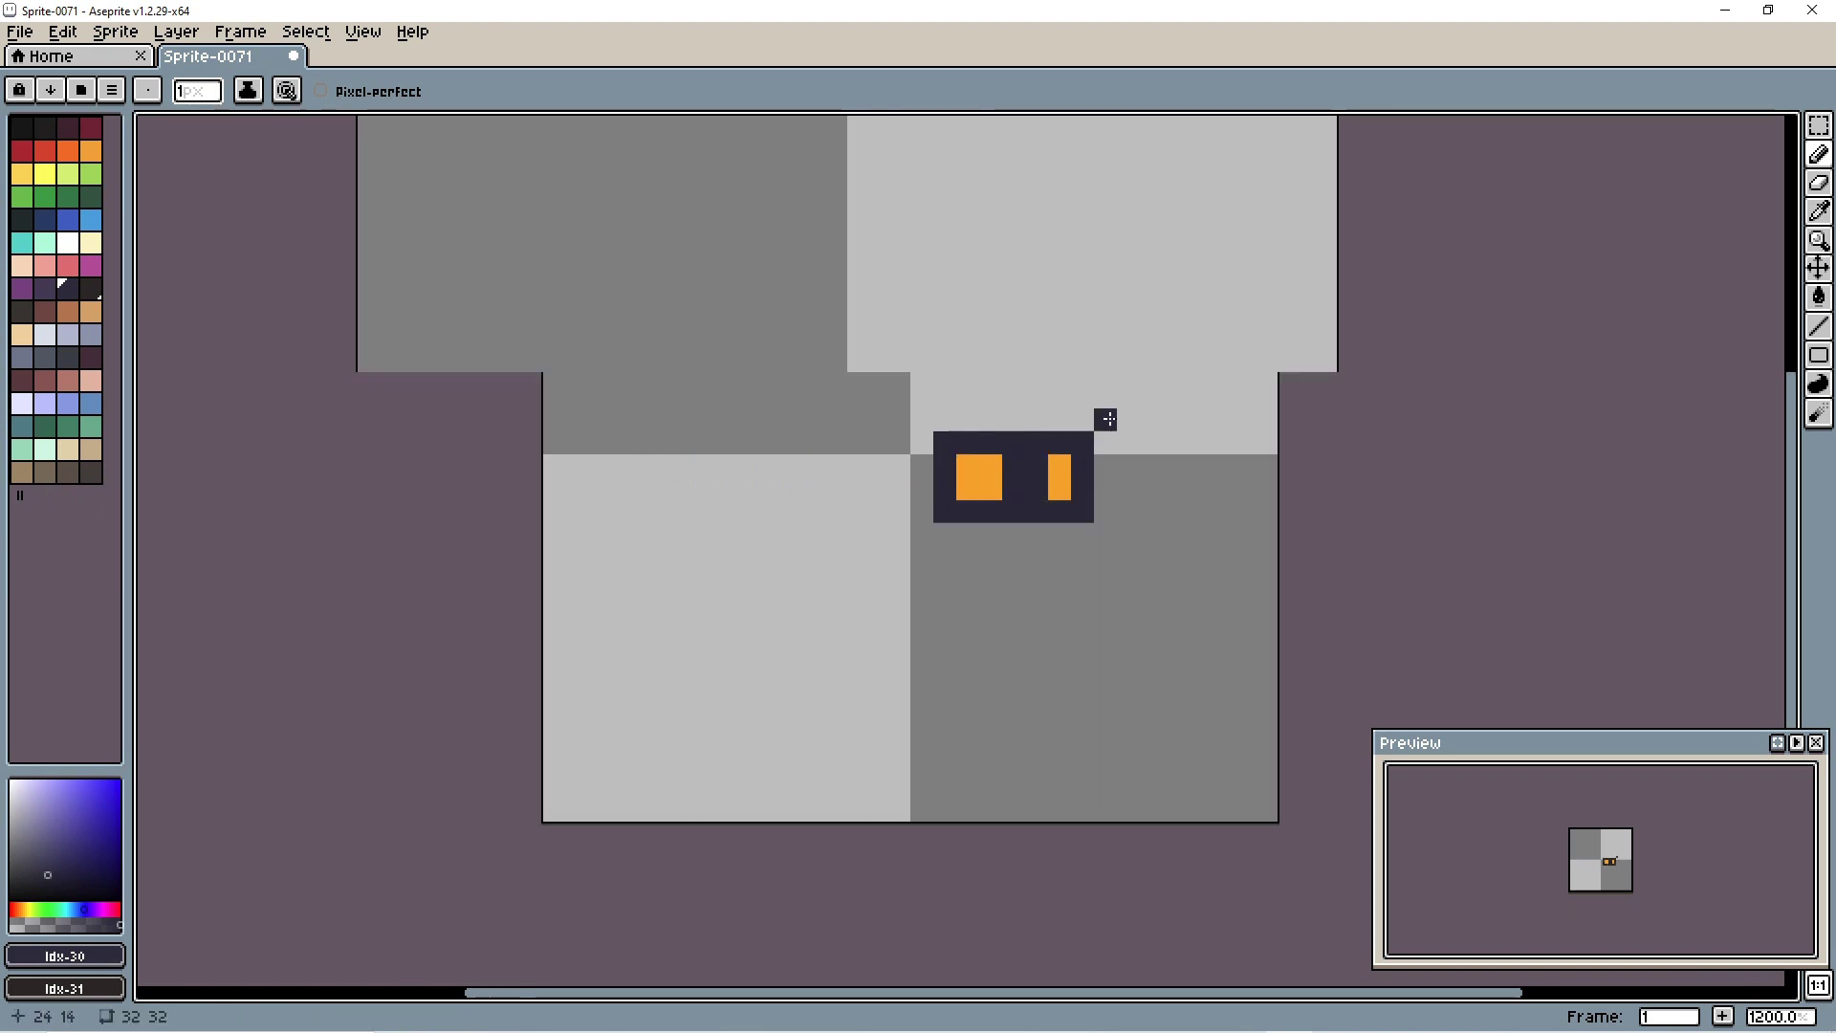
pyautogui.scroll(-2, 1103, 415)
pyautogui.scroll(2, 1027, 402)
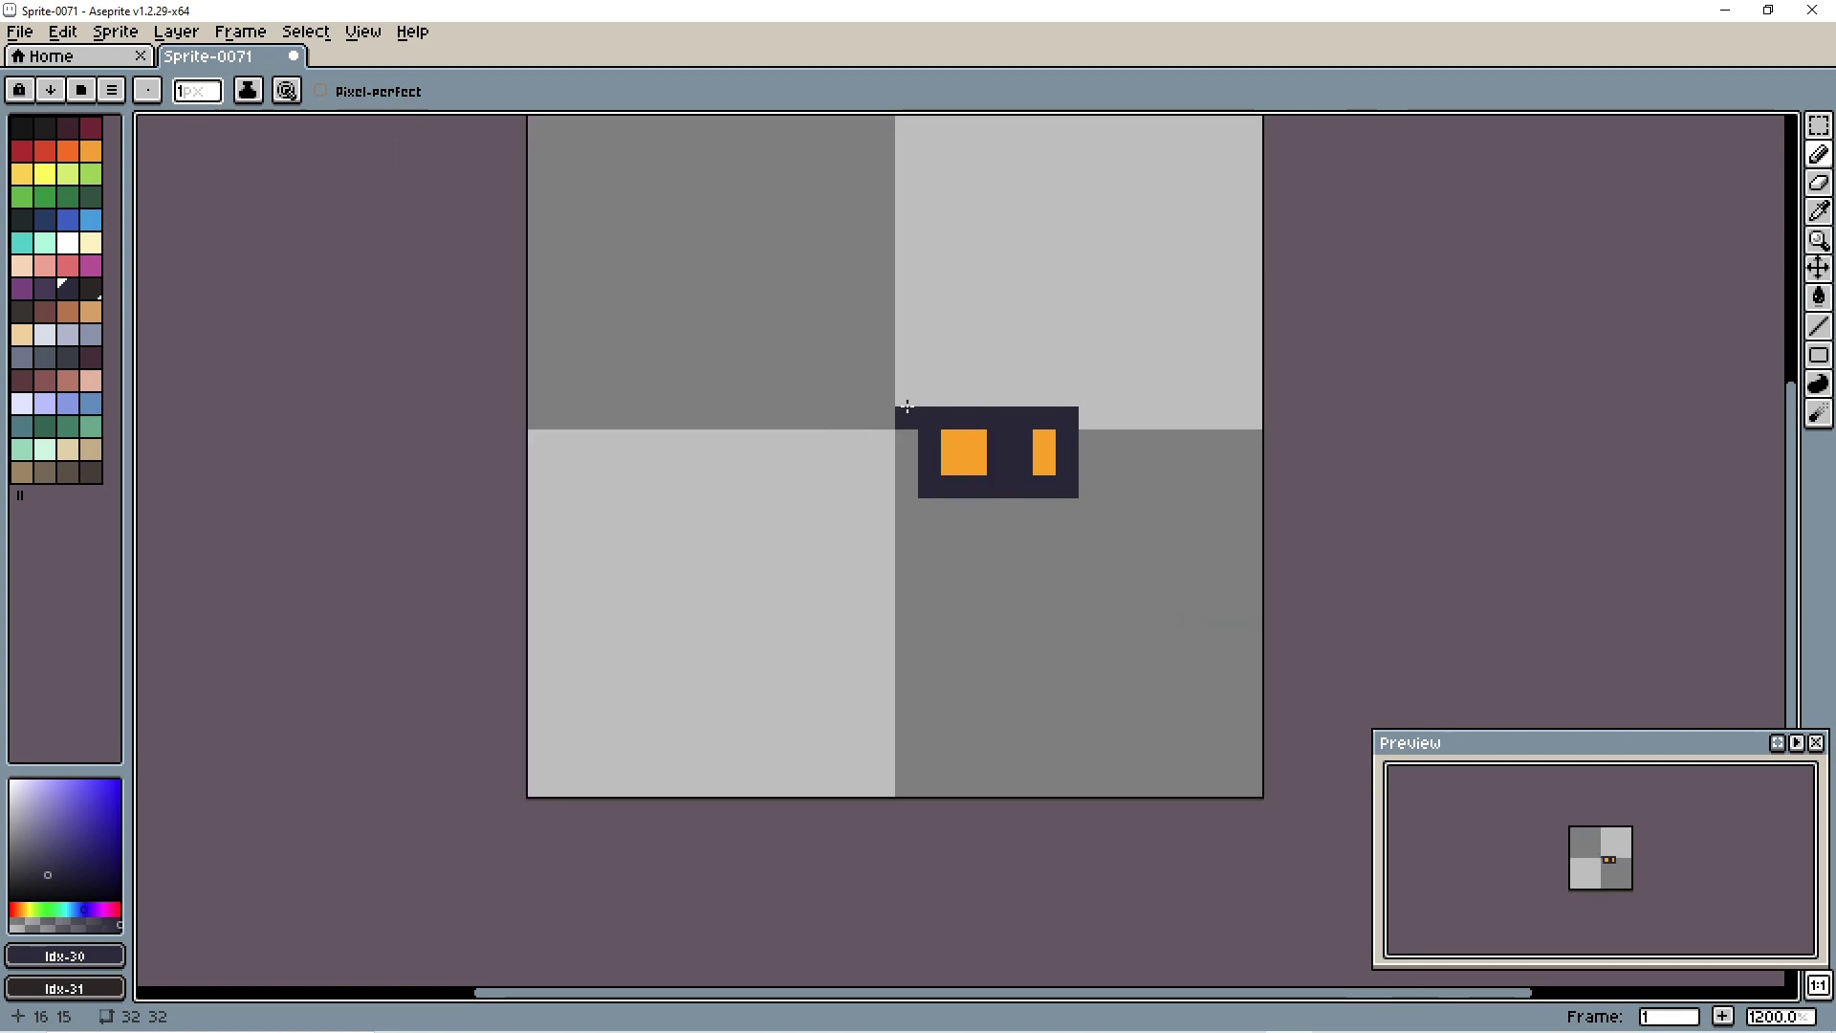
pyautogui.moveTo(907, 407); pyautogui.dragTo(915, 491)
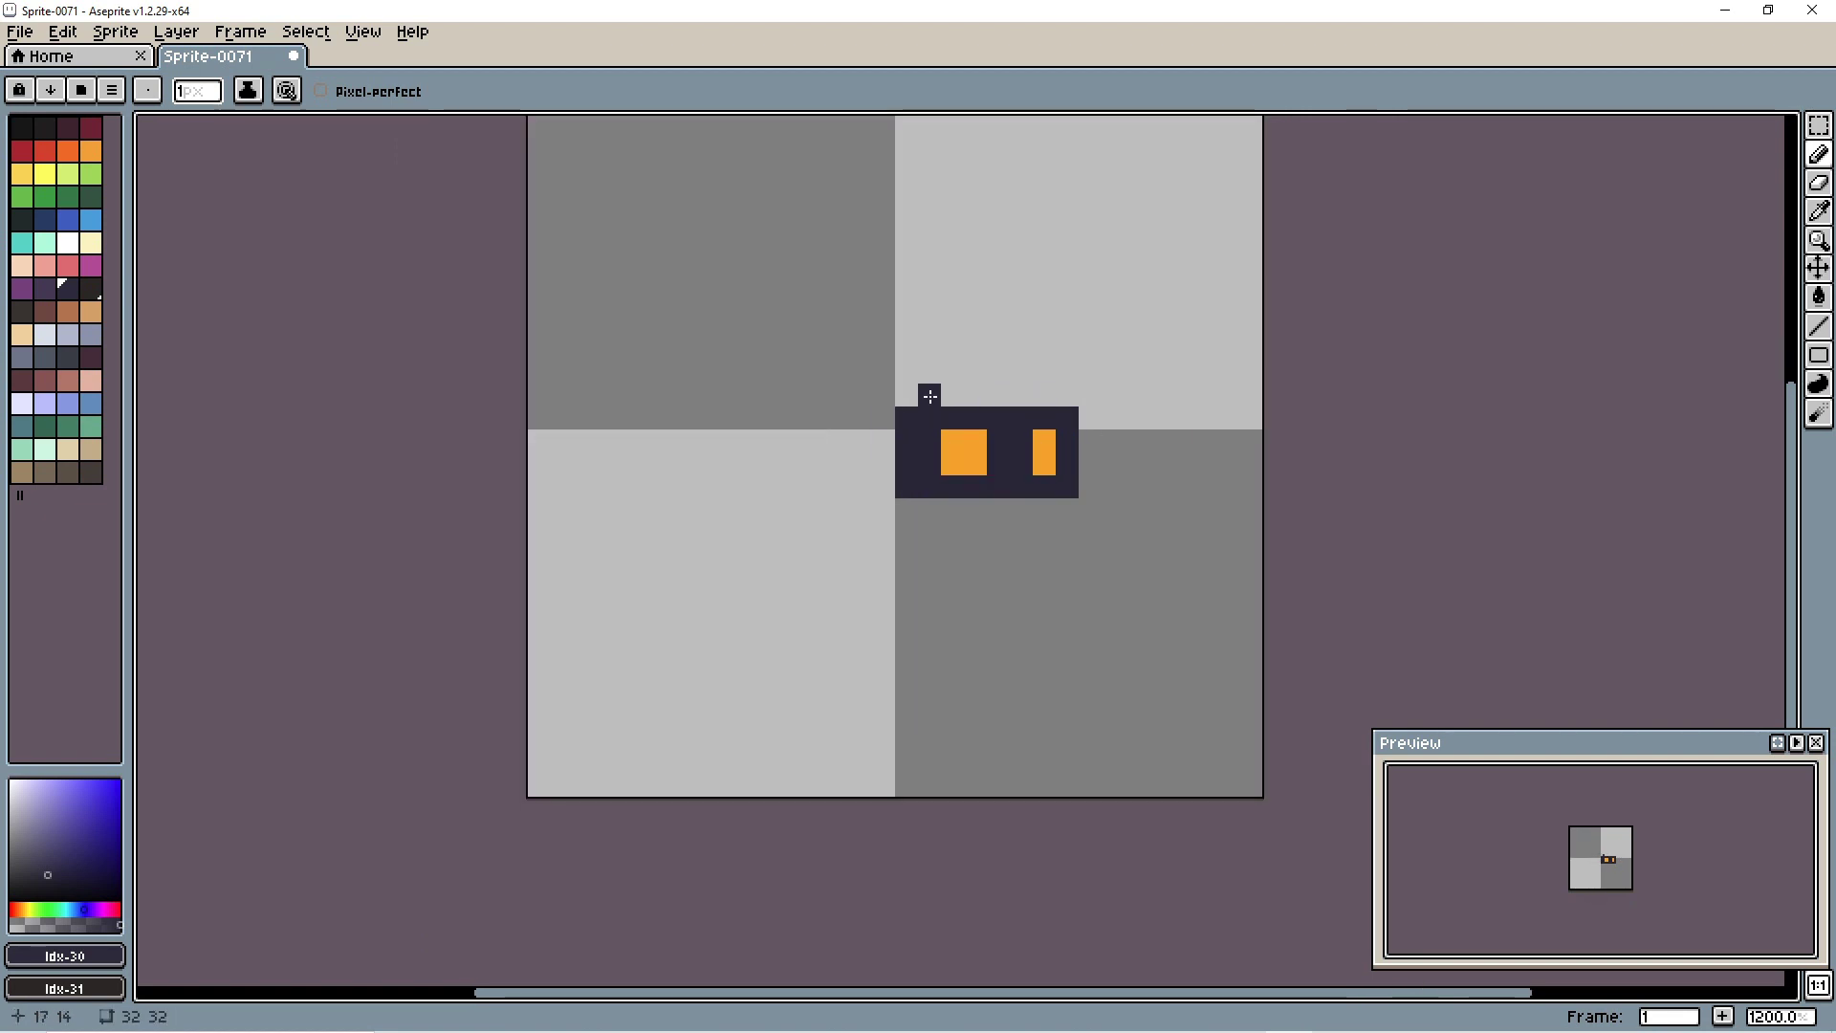
pyautogui.moveTo(930, 396)
pyautogui.mouseDown()
pyautogui.moveTo(1044, 396)
pyautogui.moveTo(1032, 501)
pyautogui.moveTo(919, 520)
pyautogui.mouseUp()
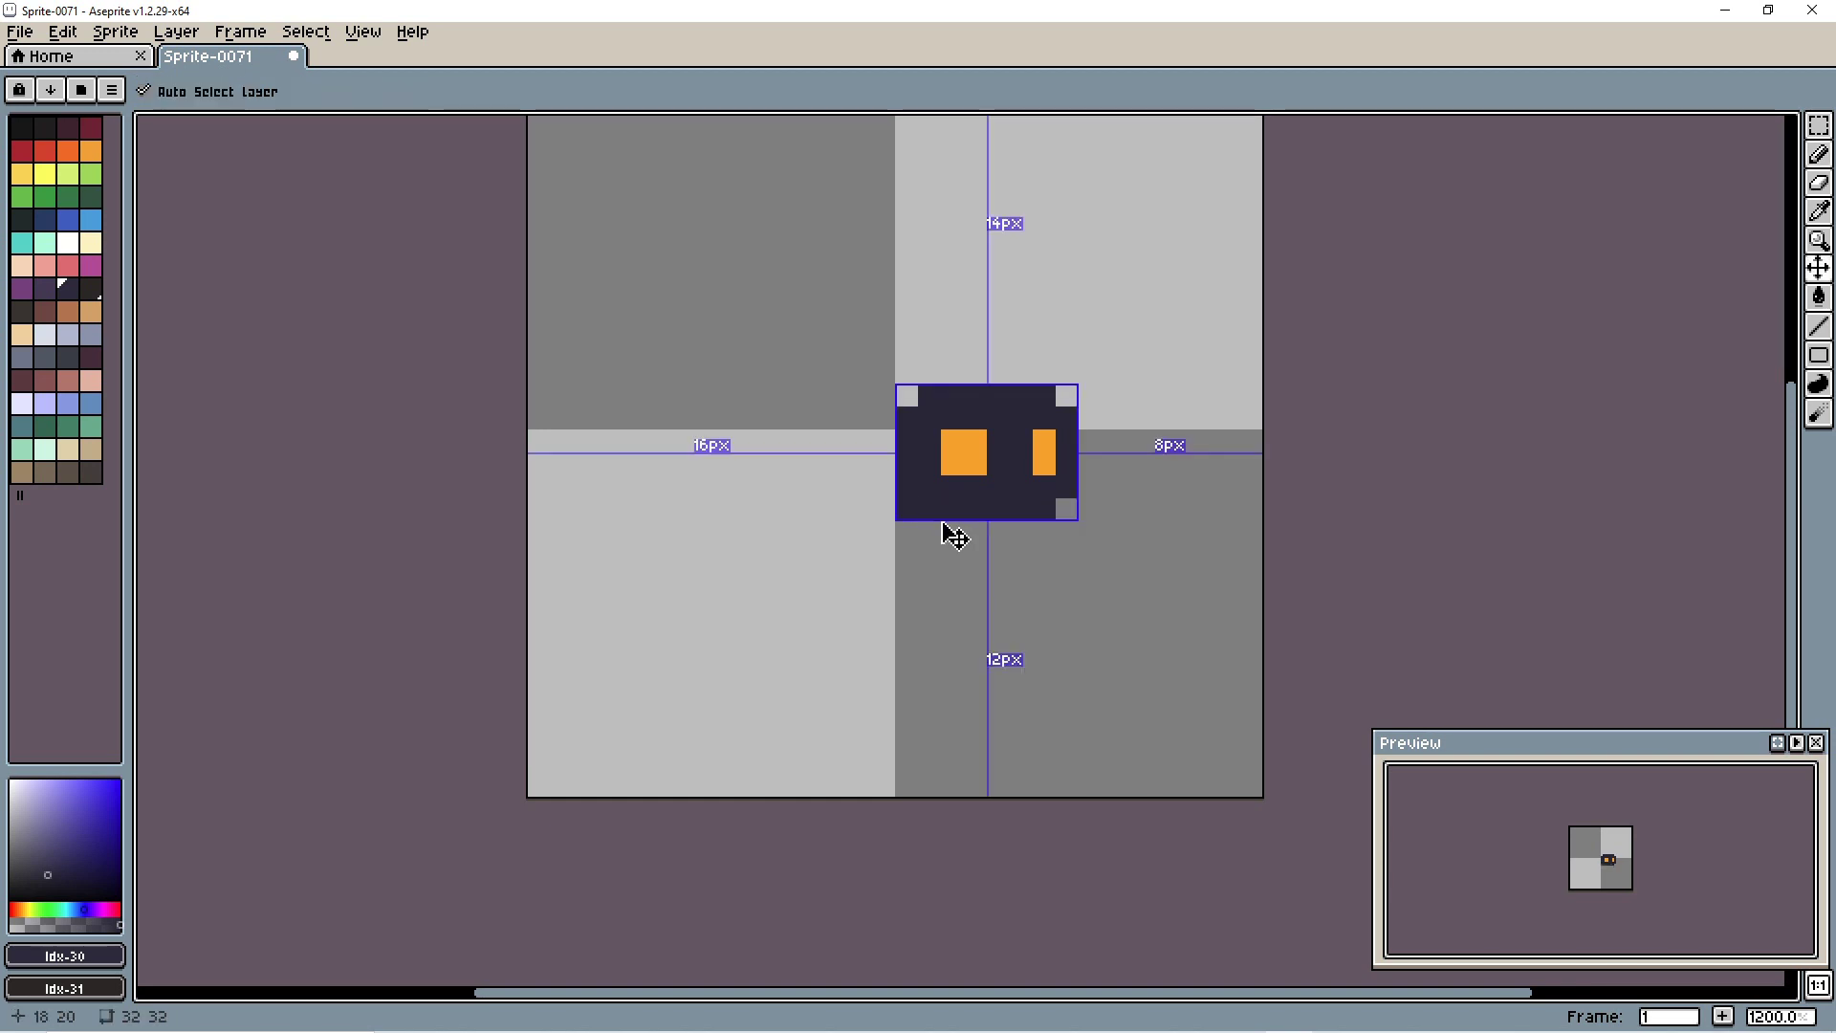
pyautogui.hotkey('ctrl', 'z')
pyautogui.moveTo(928, 509)
pyautogui.mouseDown()
pyautogui.moveTo(1066, 508)
pyautogui.moveTo(925, 509)
pyautogui.mouseUp()
pyautogui.hotkey('ctrl', 'z')
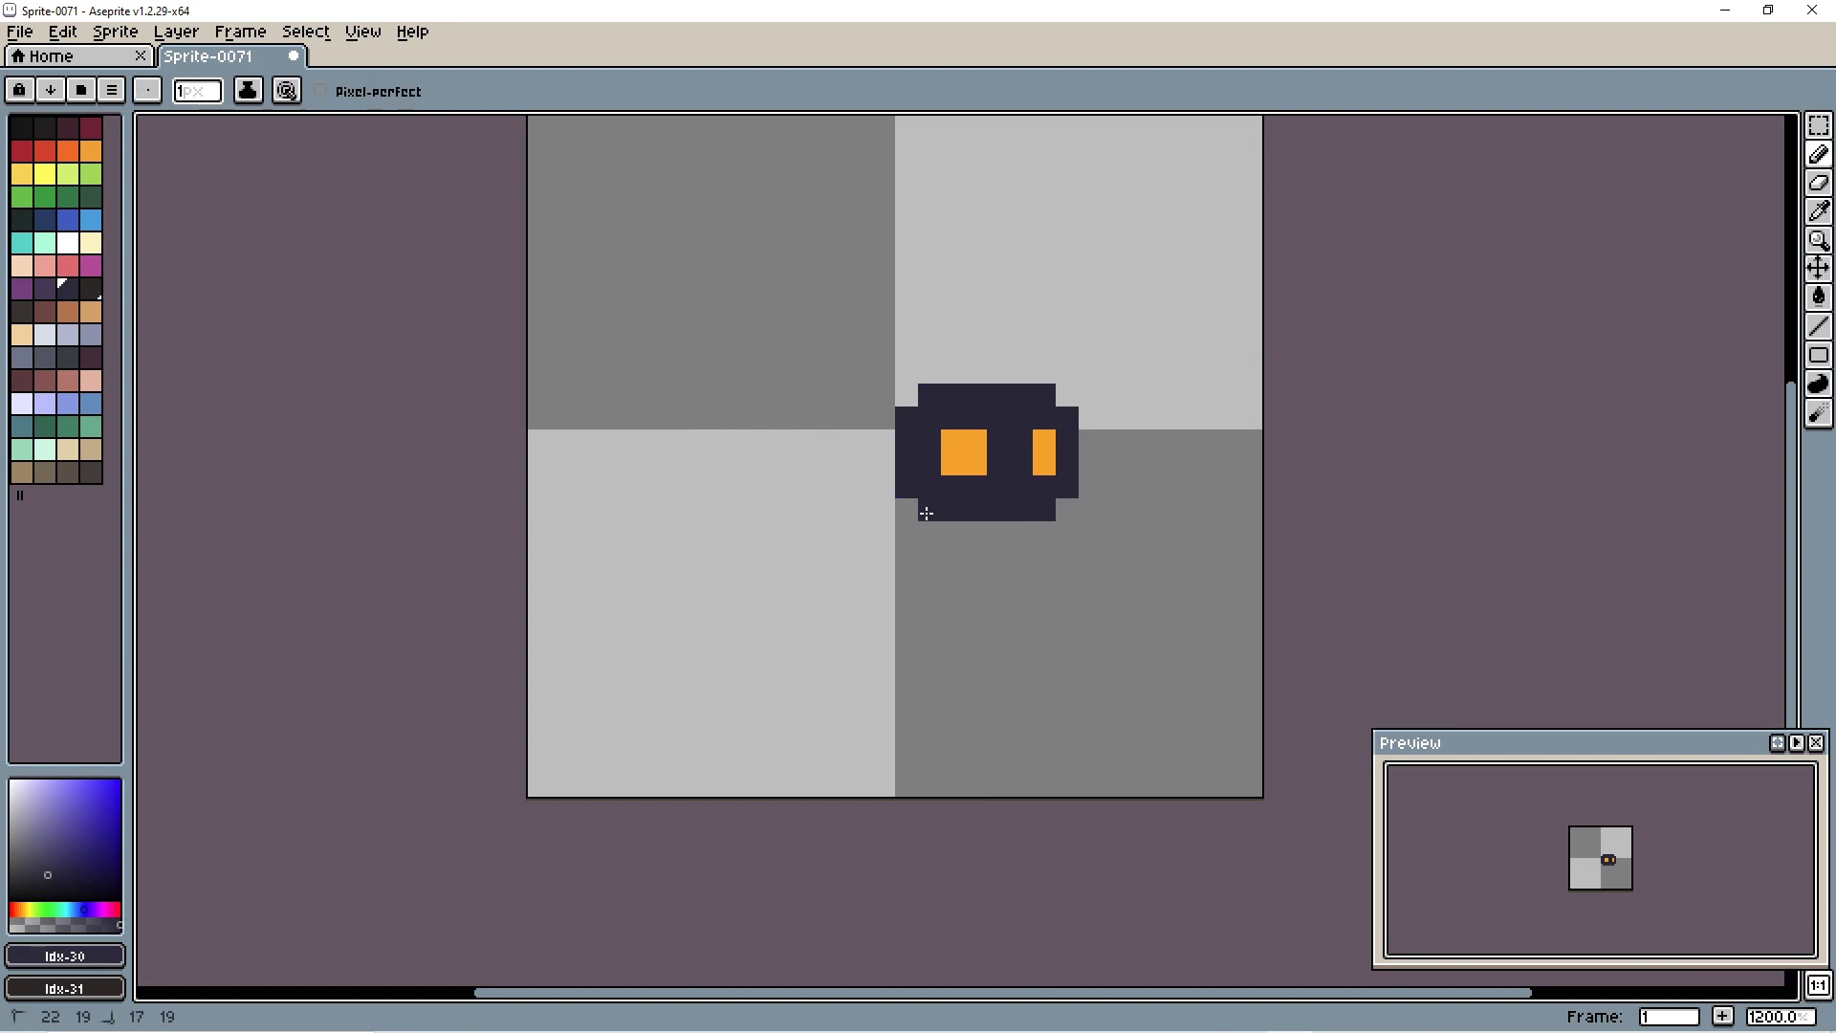
pyautogui.scroll(-5, 1117, 470)
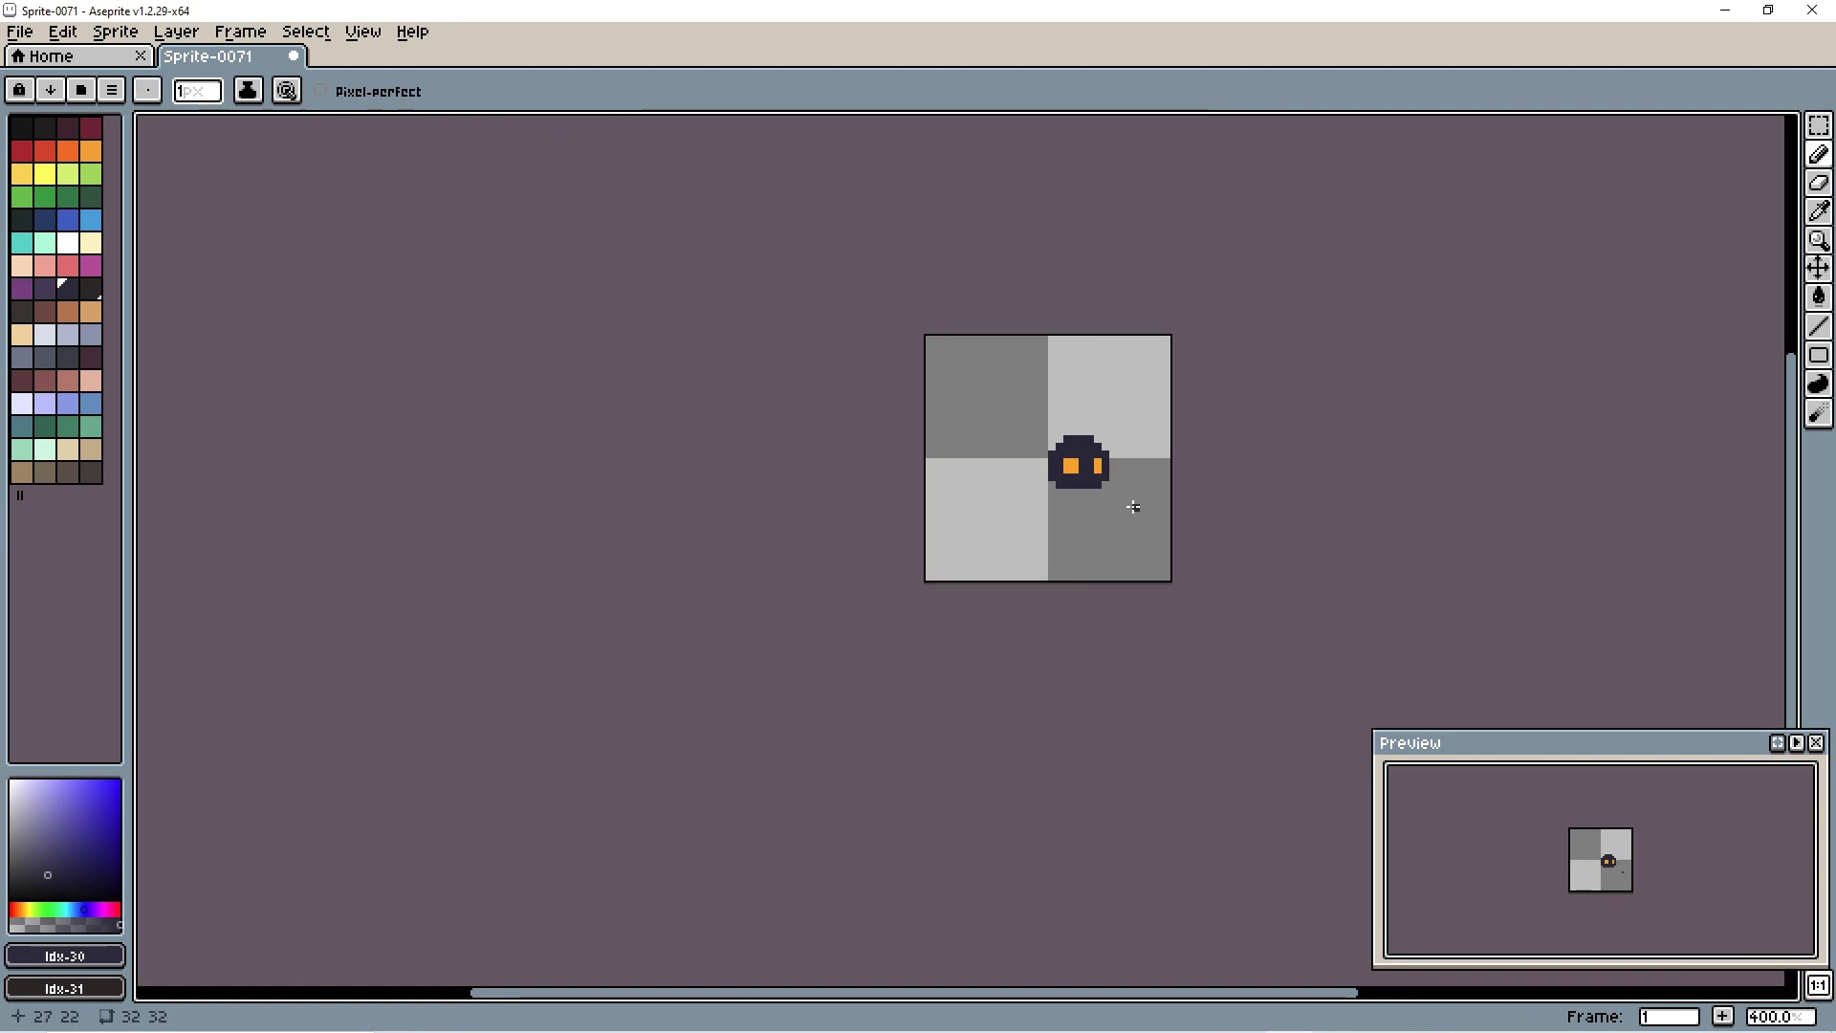
# Step: Try drawing the dark hood arc over the head several times, undoing each attempt
pyautogui.scroll(2, 1112, 478)
pyautogui.scroll(3, 1117, 481)
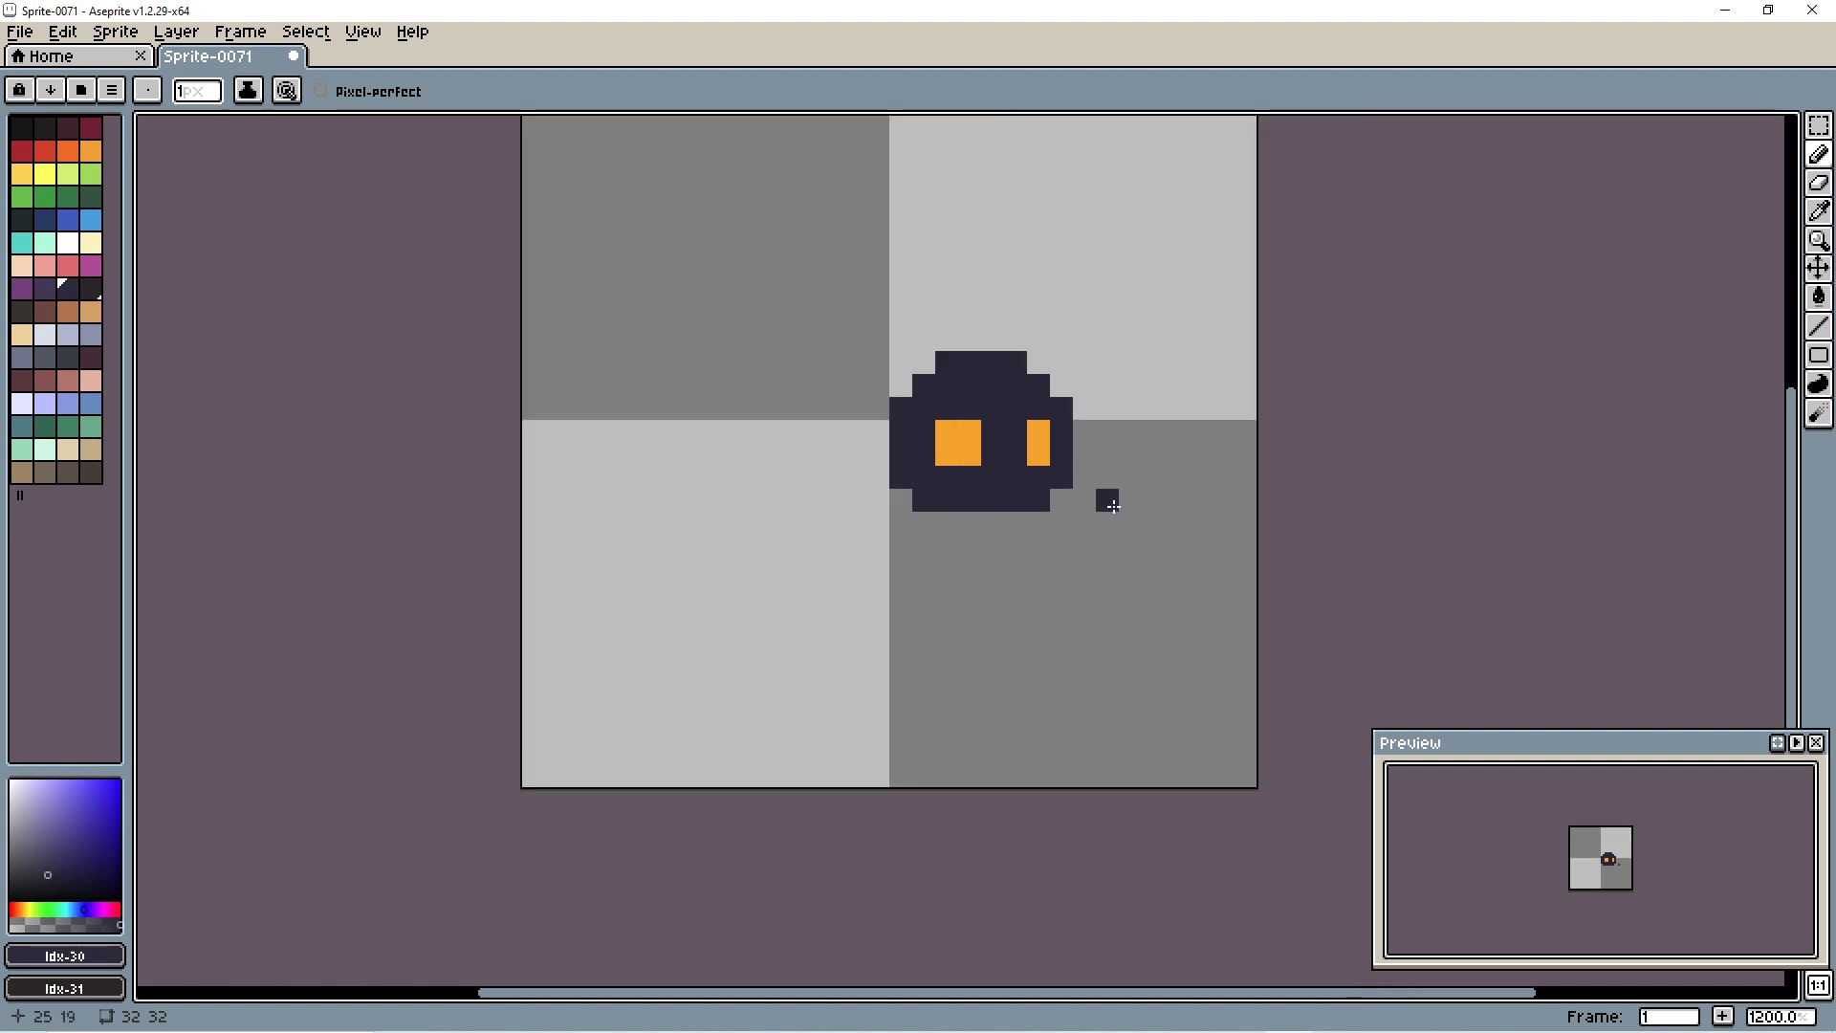
pyautogui.moveTo(1108, 505); pyautogui.dragTo(832, 560)
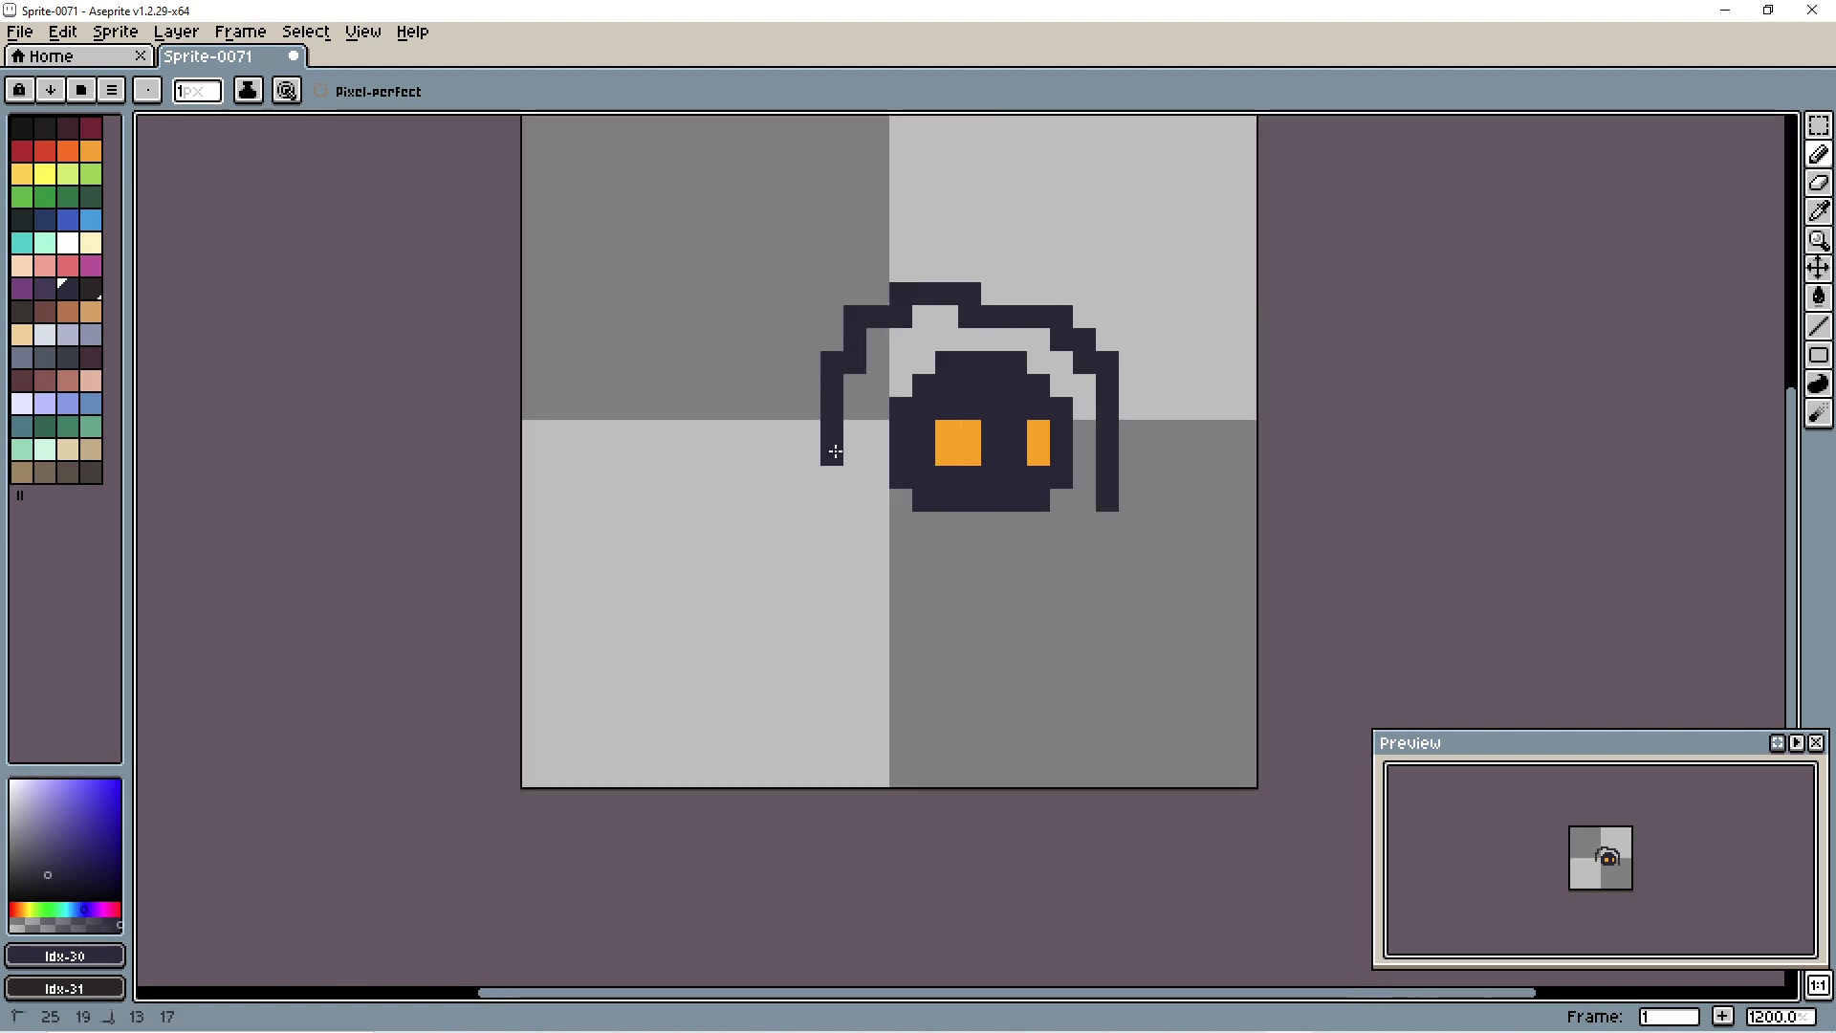
pyautogui.scroll(-6, 1026, 570)
pyautogui.hotkey('ctrl', 'z')
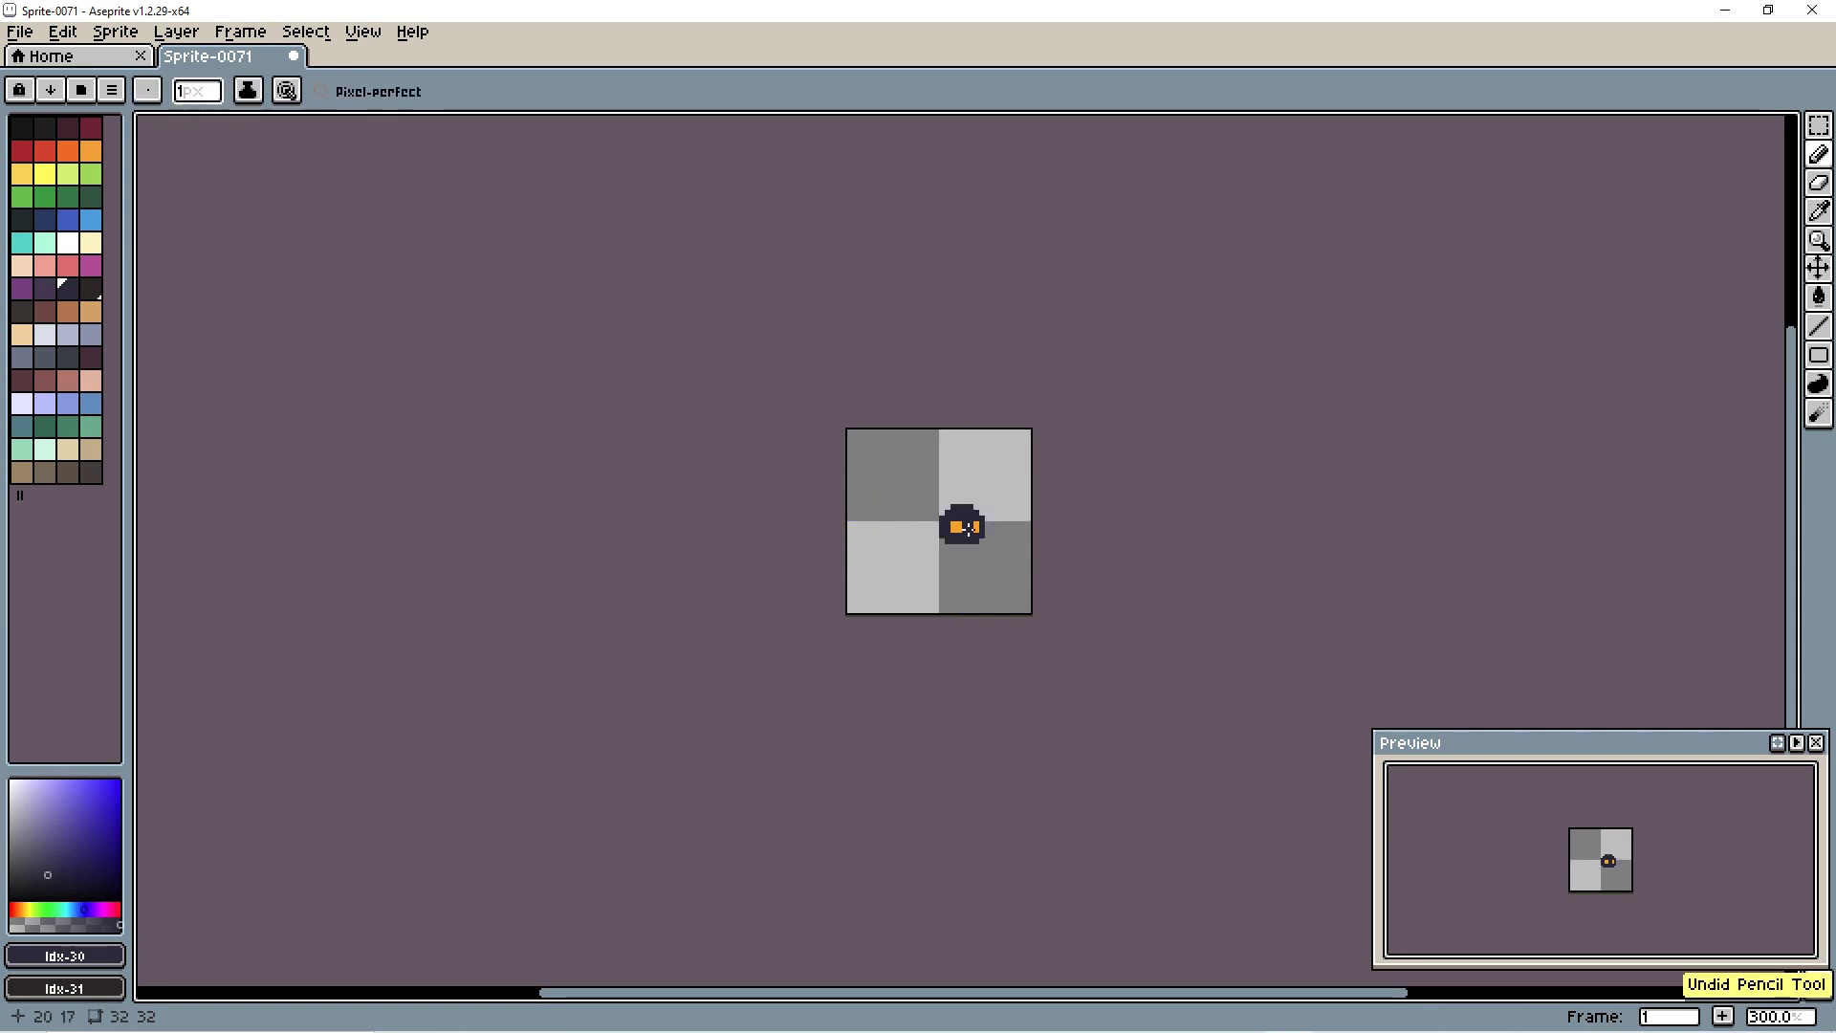
pyautogui.scroll(6, 1033, 574)
pyautogui.moveTo(1031, 577); pyautogui.dragTo(779, 564)
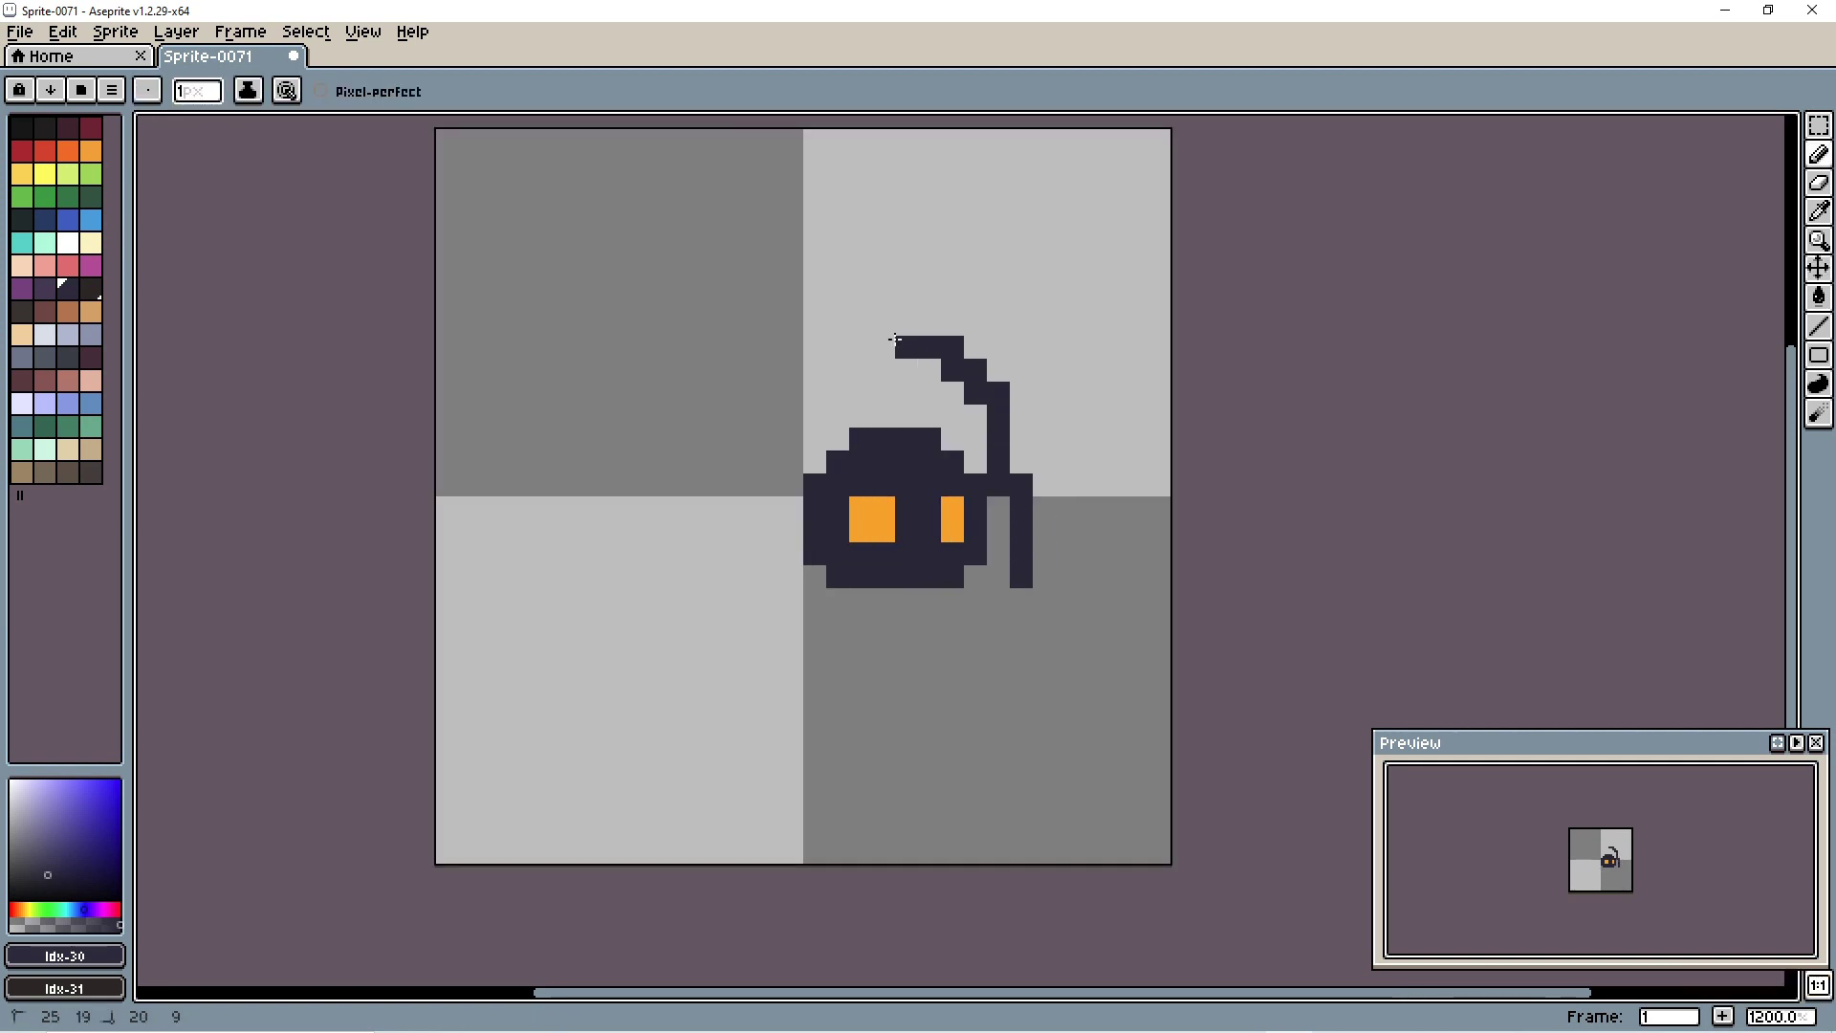
pyautogui.scroll(-6, 967, 622)
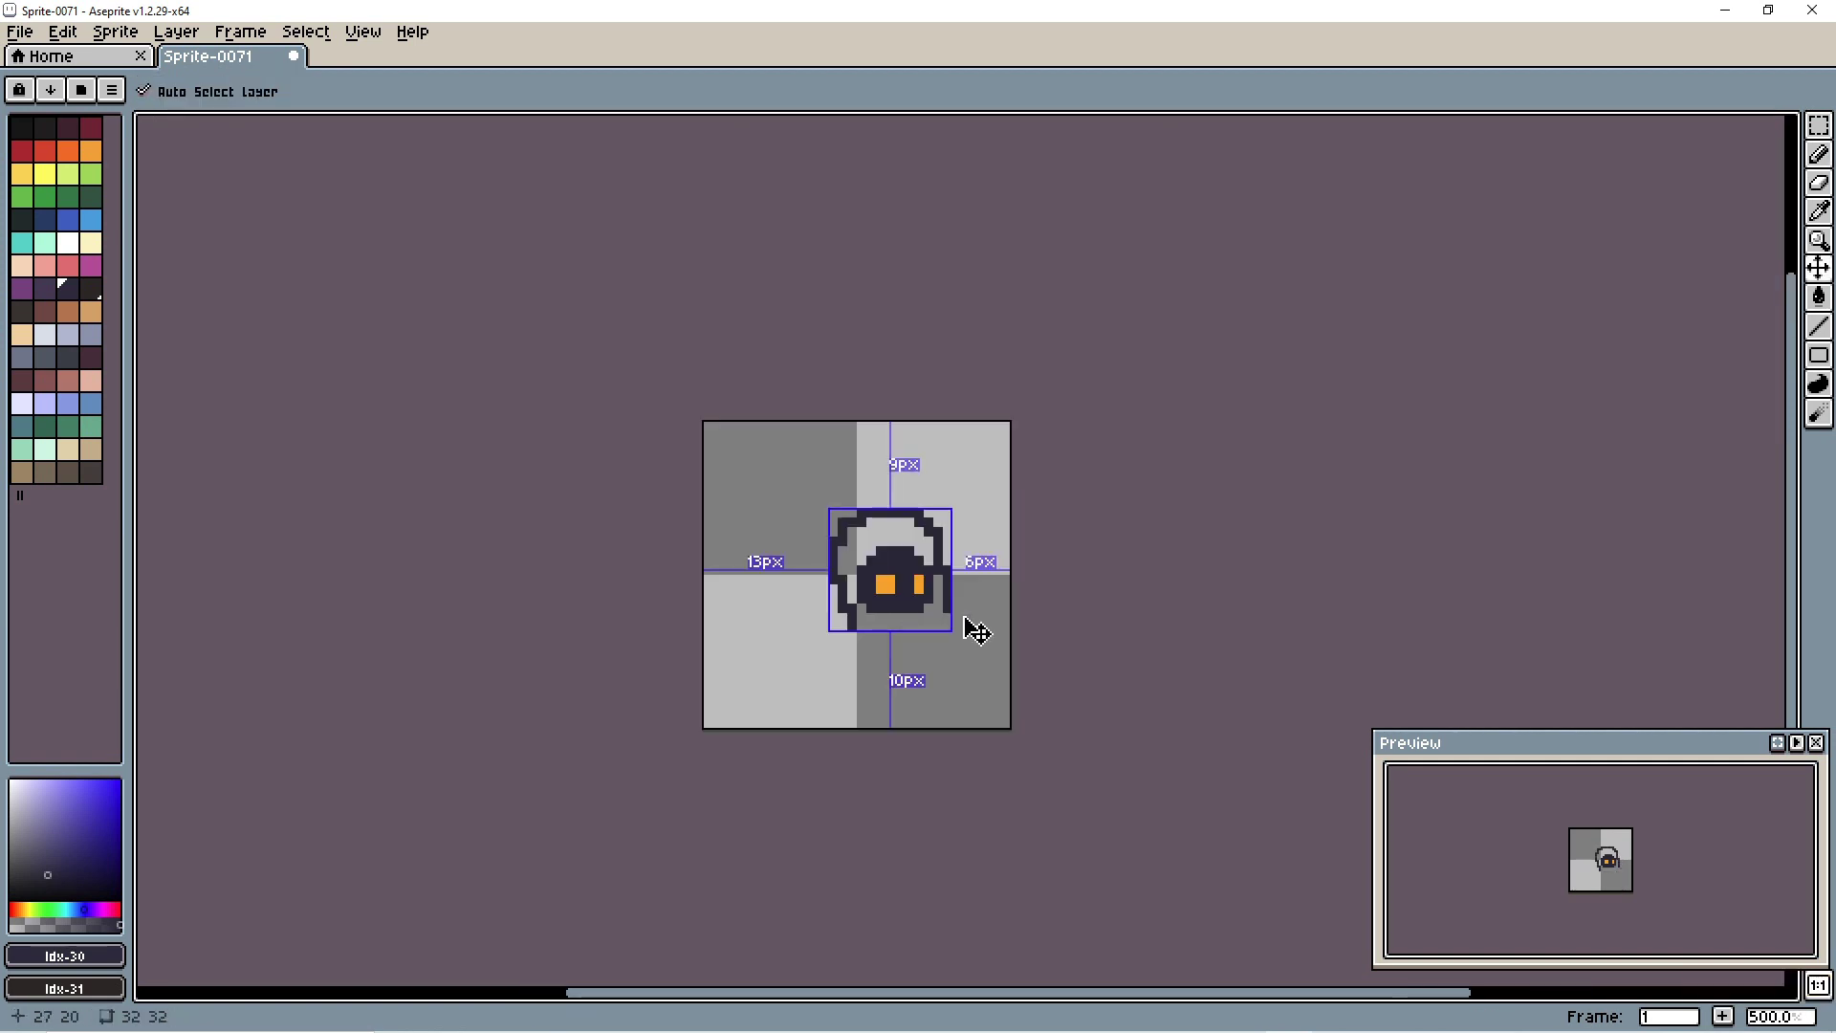
pyautogui.hotkey('ctrl', 'z')
pyautogui.scroll(3, 938, 614)
pyautogui.scroll(3, 939, 614)
pyautogui.moveTo(938, 614); pyautogui.dragTo(669, 617)
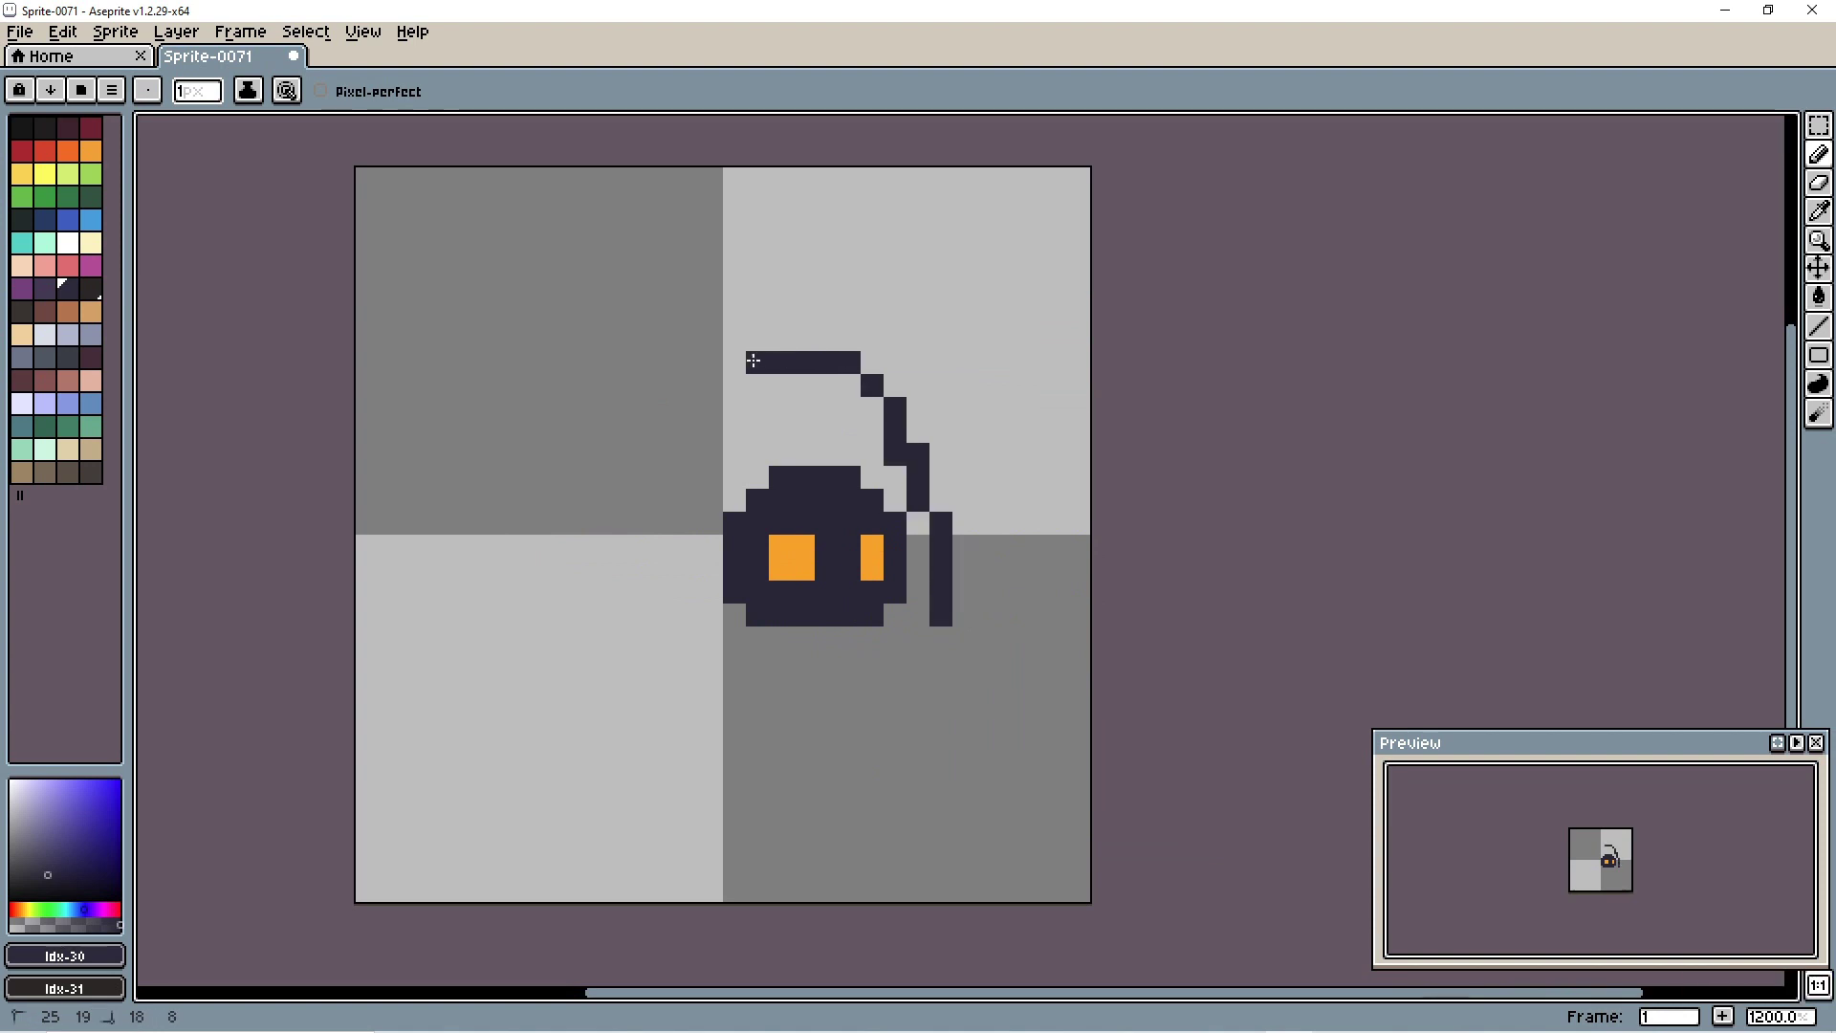
pyautogui.scroll(-4, 946, 681)
pyautogui.scroll(-2, 1004, 679)
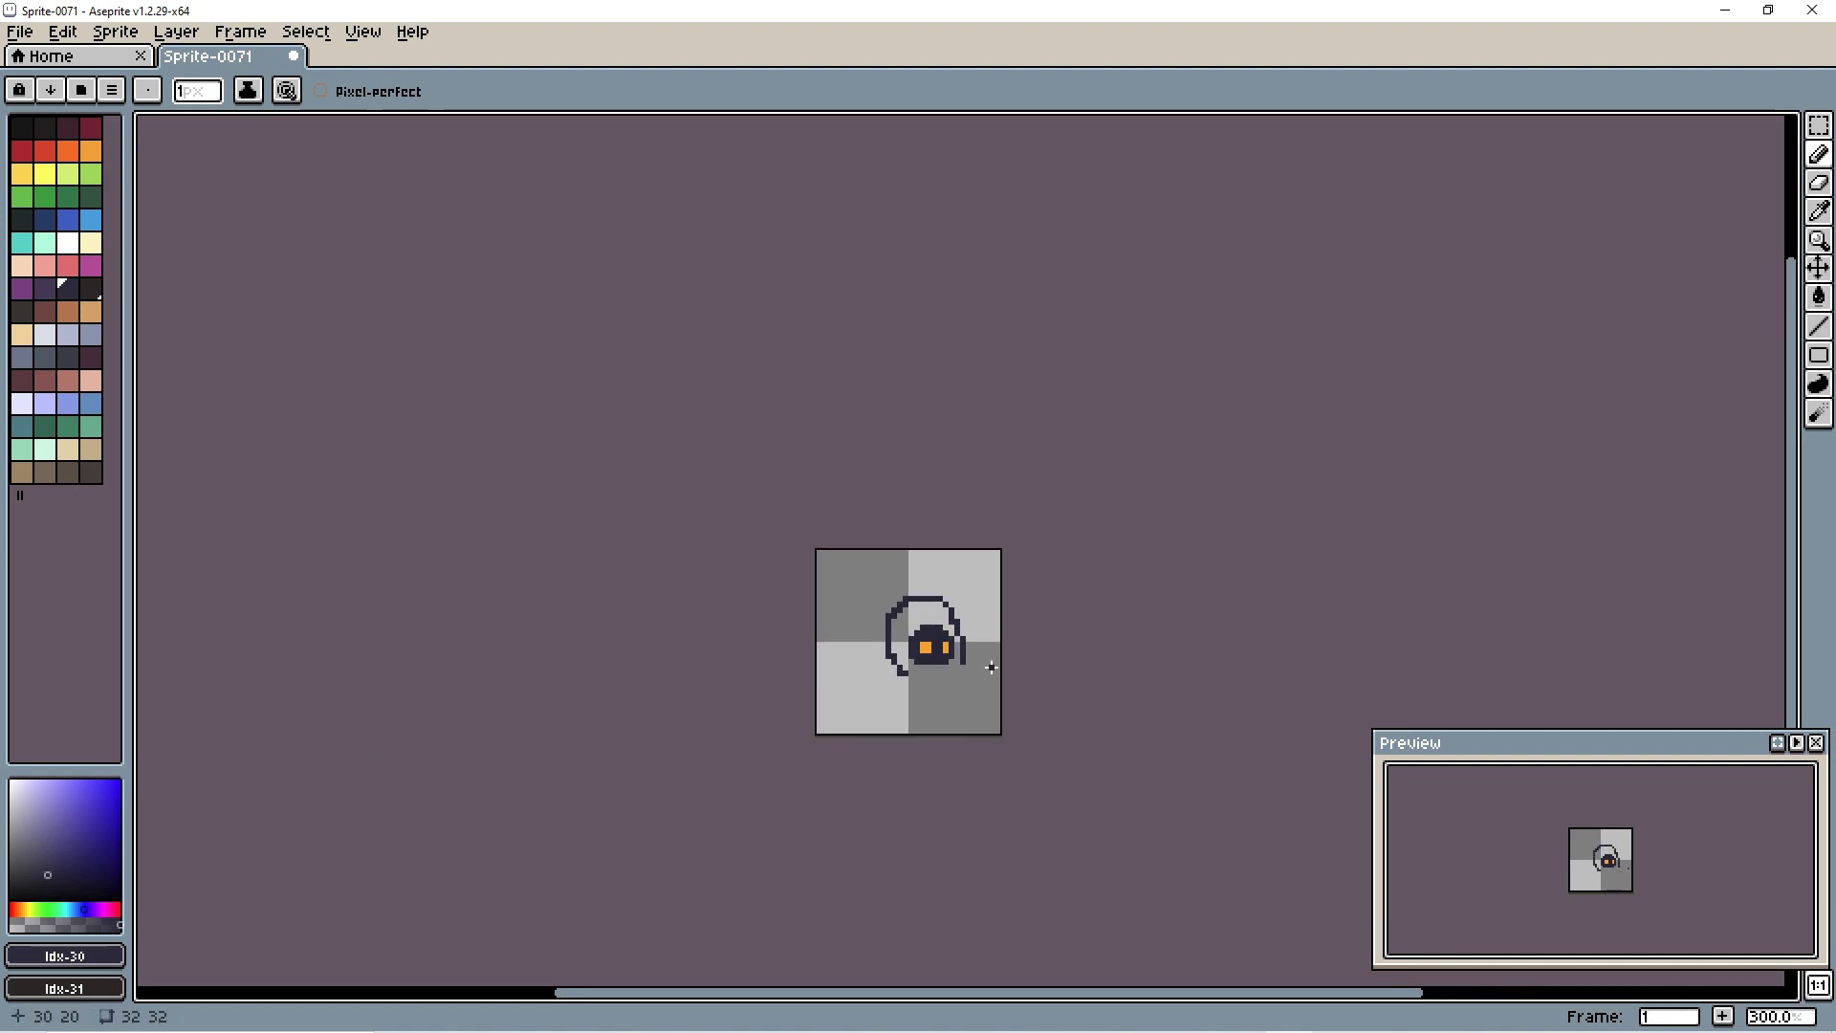
pyautogui.scroll(-1, 1004, 679)
pyautogui.press('v')
pyautogui.press('b')
pyautogui.scroll(7, 1004, 683)
pyautogui.scroll(3, 975, 660)
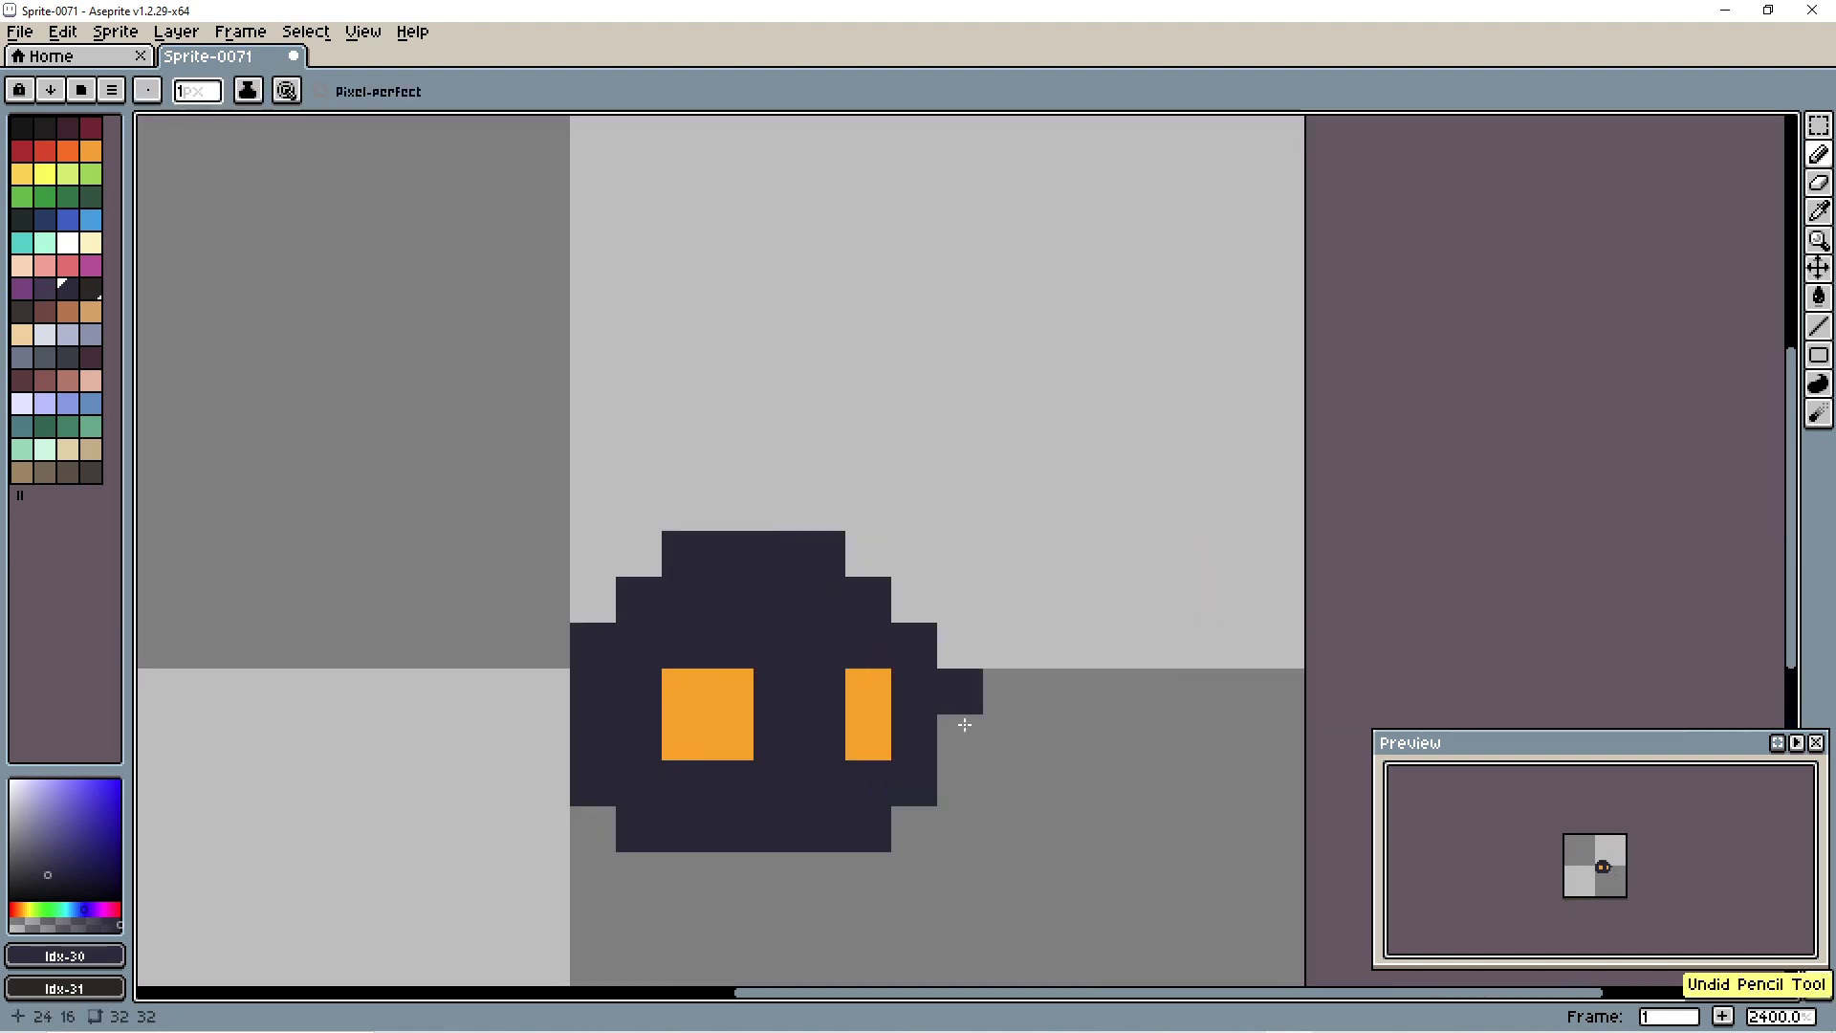
# Step: Draw the dark hood outline arching over the head and extend its left side downward
pyautogui.click(995, 830)
pyautogui.moveTo(993, 837)
pyautogui.mouseDown()
pyautogui.moveTo(996, 722)
pyautogui.moveTo(931, 459)
pyautogui.moveTo(644, 360)
pyautogui.moveTo(432, 548)
pyautogui.moveTo(456, 737)
pyautogui.mouseUp()
pyautogui.scroll(-8, 778, 705)
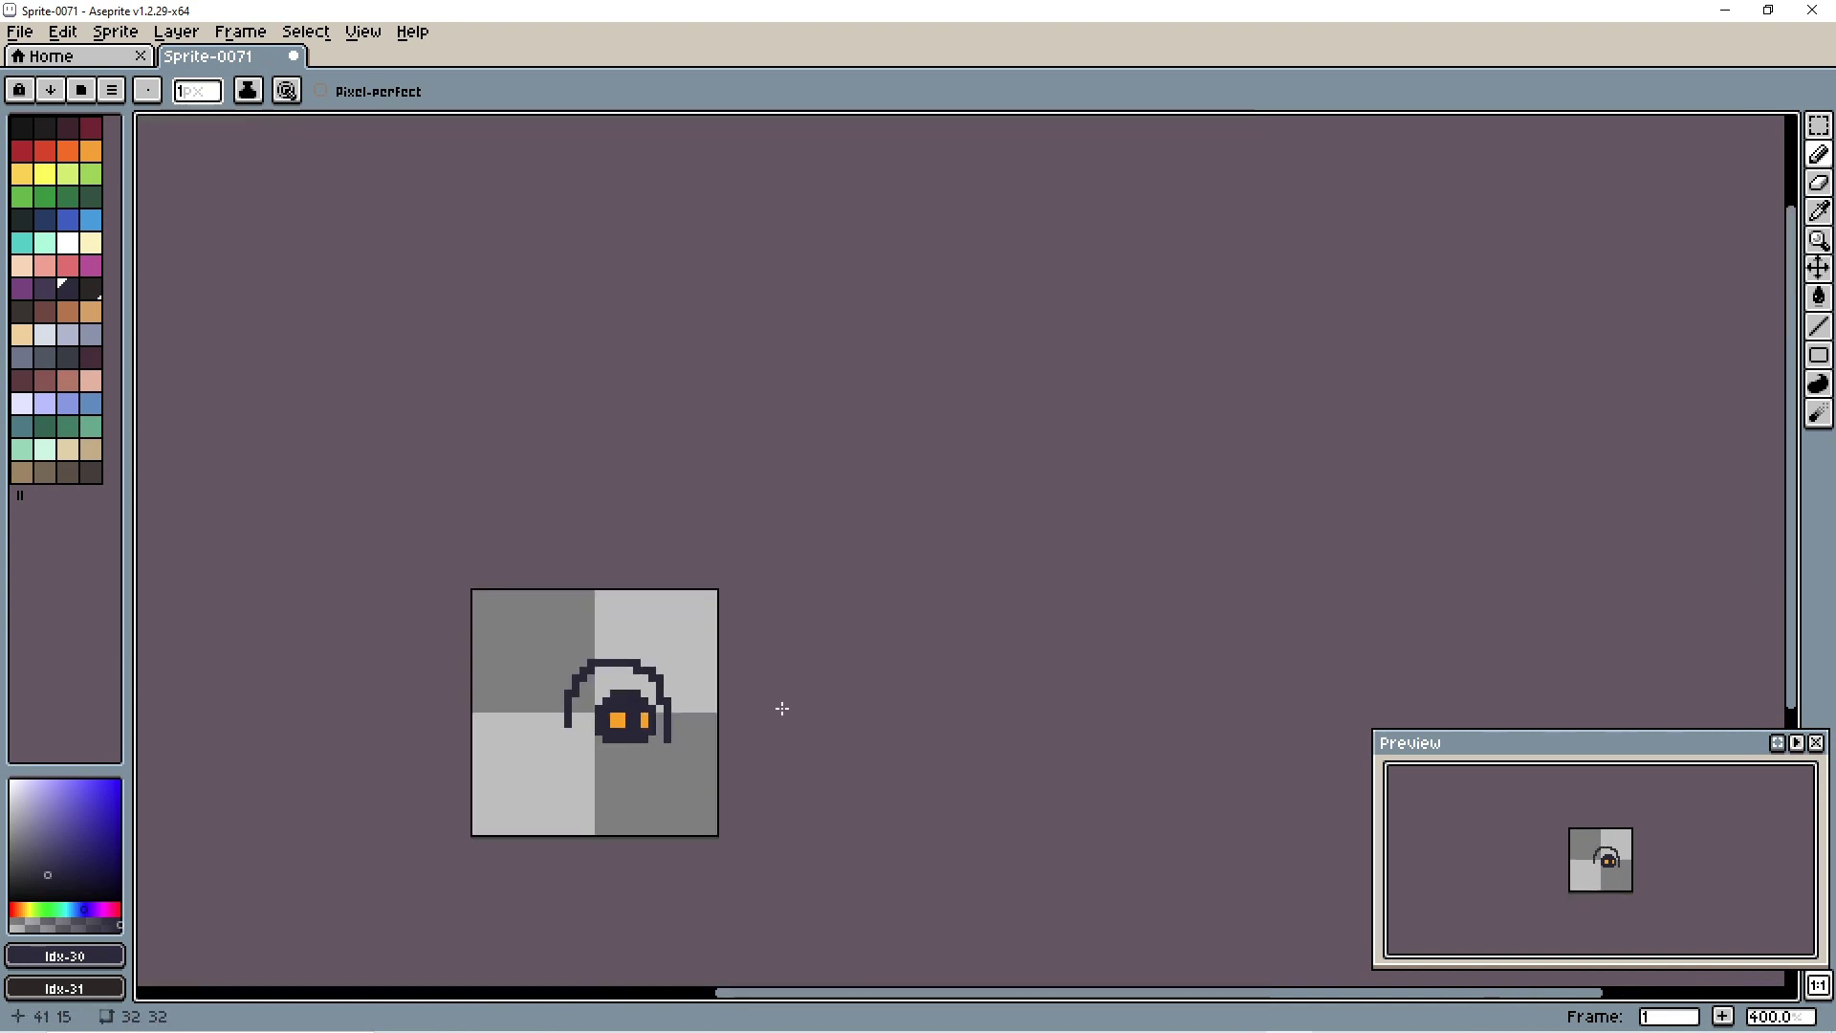
pyautogui.scroll(-2, 669, 729)
pyautogui.moveTo(694, 760); pyautogui.dragTo(742, 727)
pyautogui.scroll(4, 742, 727)
pyautogui.scroll(4, 1016, 554)
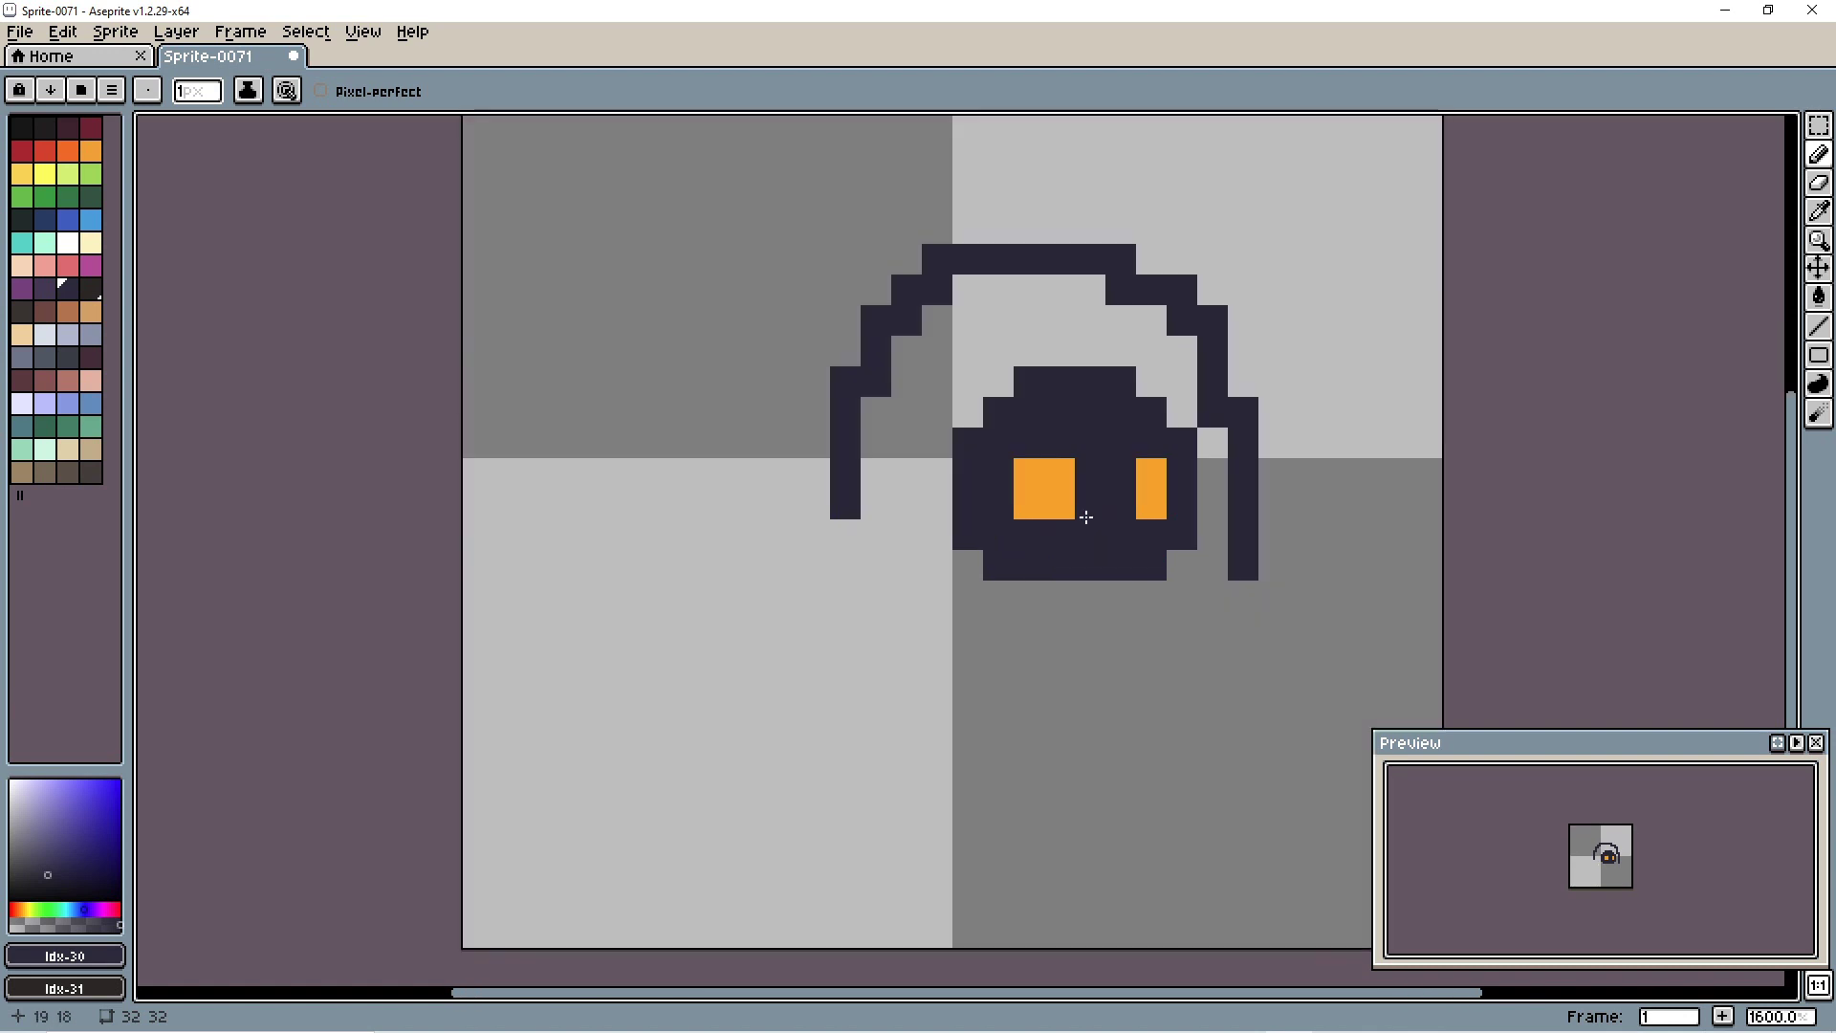
pyautogui.hscroll(1, 1135, 427)
pyautogui.hscroll(1, 1127, 430)
# Step: Remove a stray pixel, add a dark pixel on the hood's right edge and thicken its top
pyautogui.hotkey('ctrl', 'z')
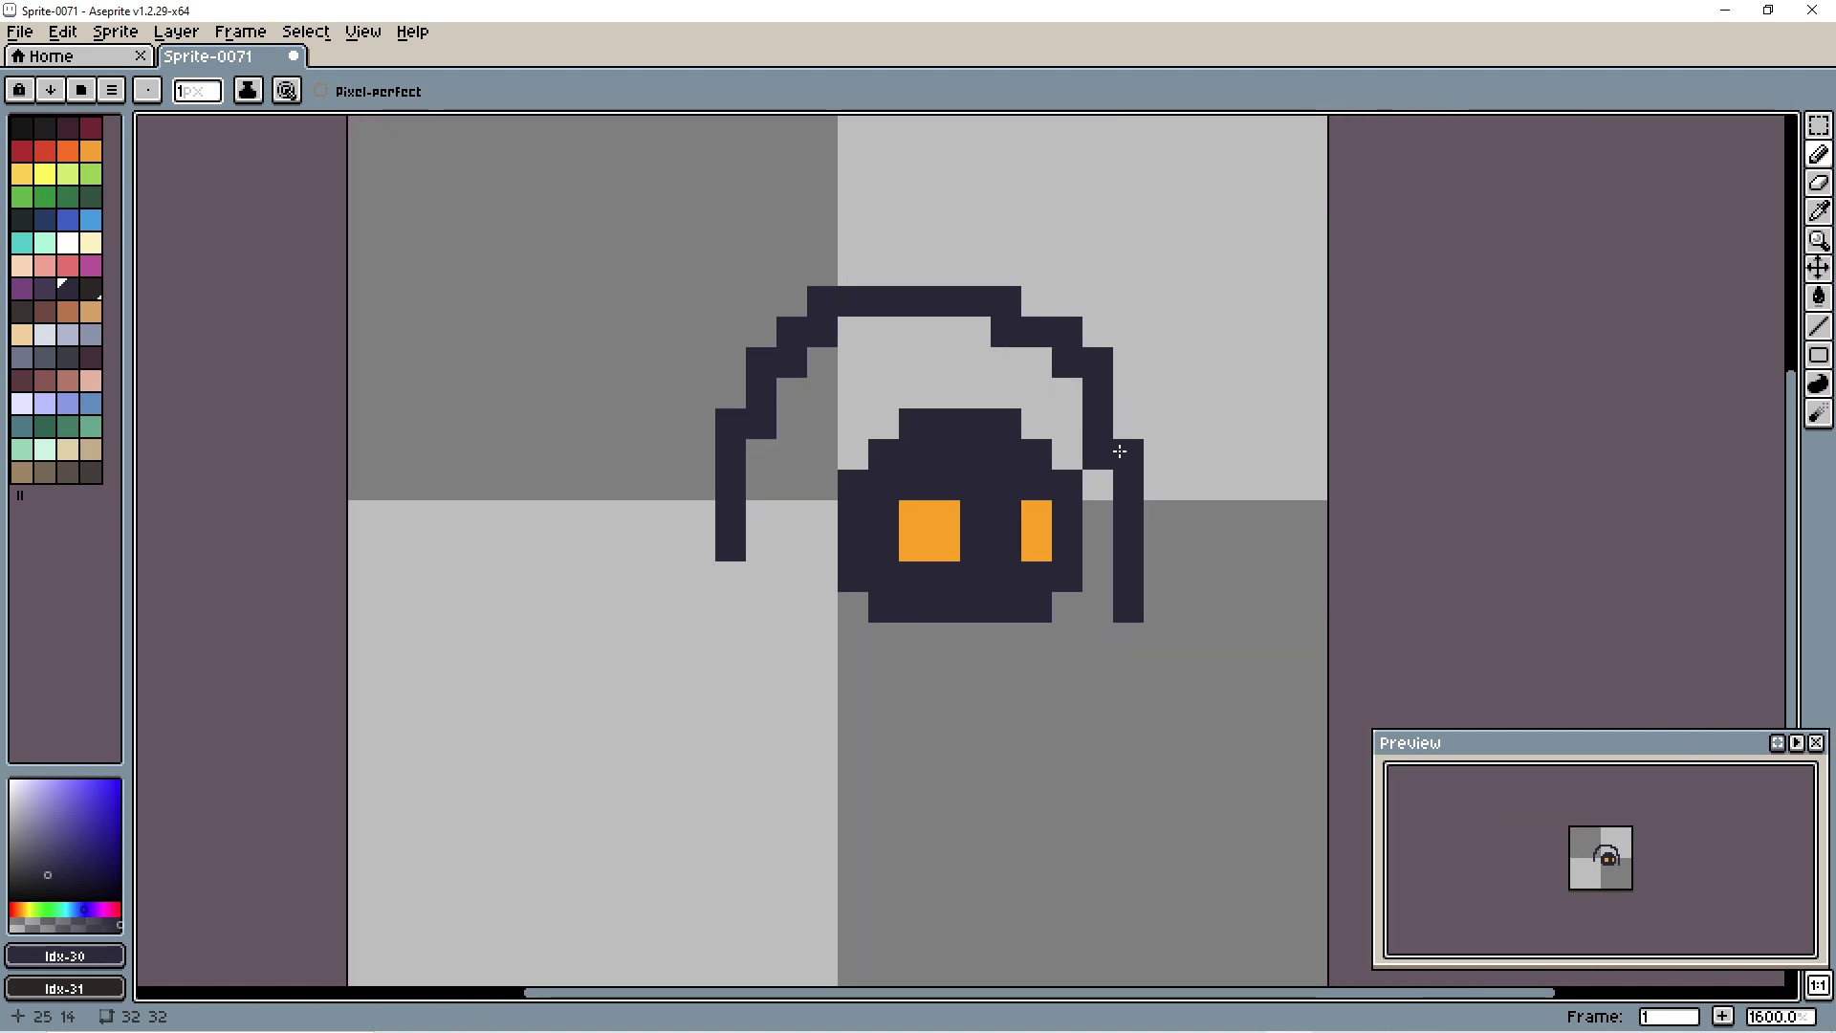
pyautogui.click(1114, 381)
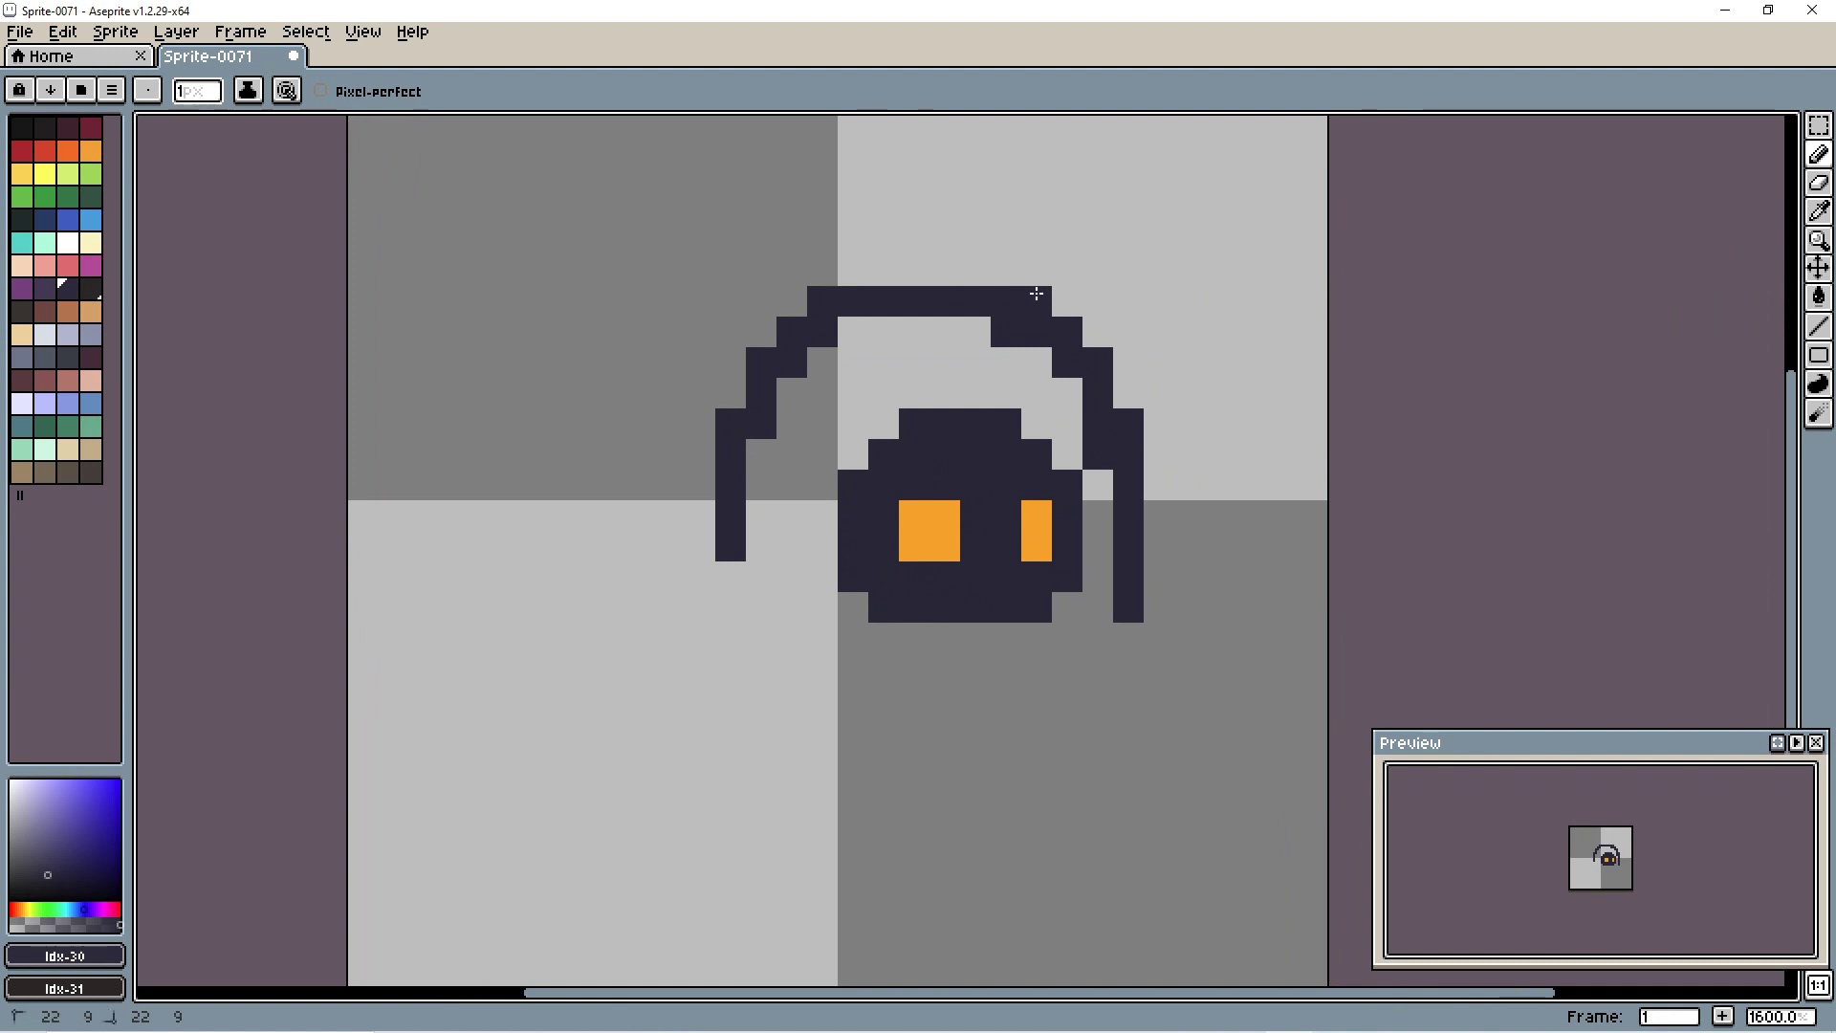
pyautogui.moveTo(1004, 270); pyautogui.dragTo(843, 275)
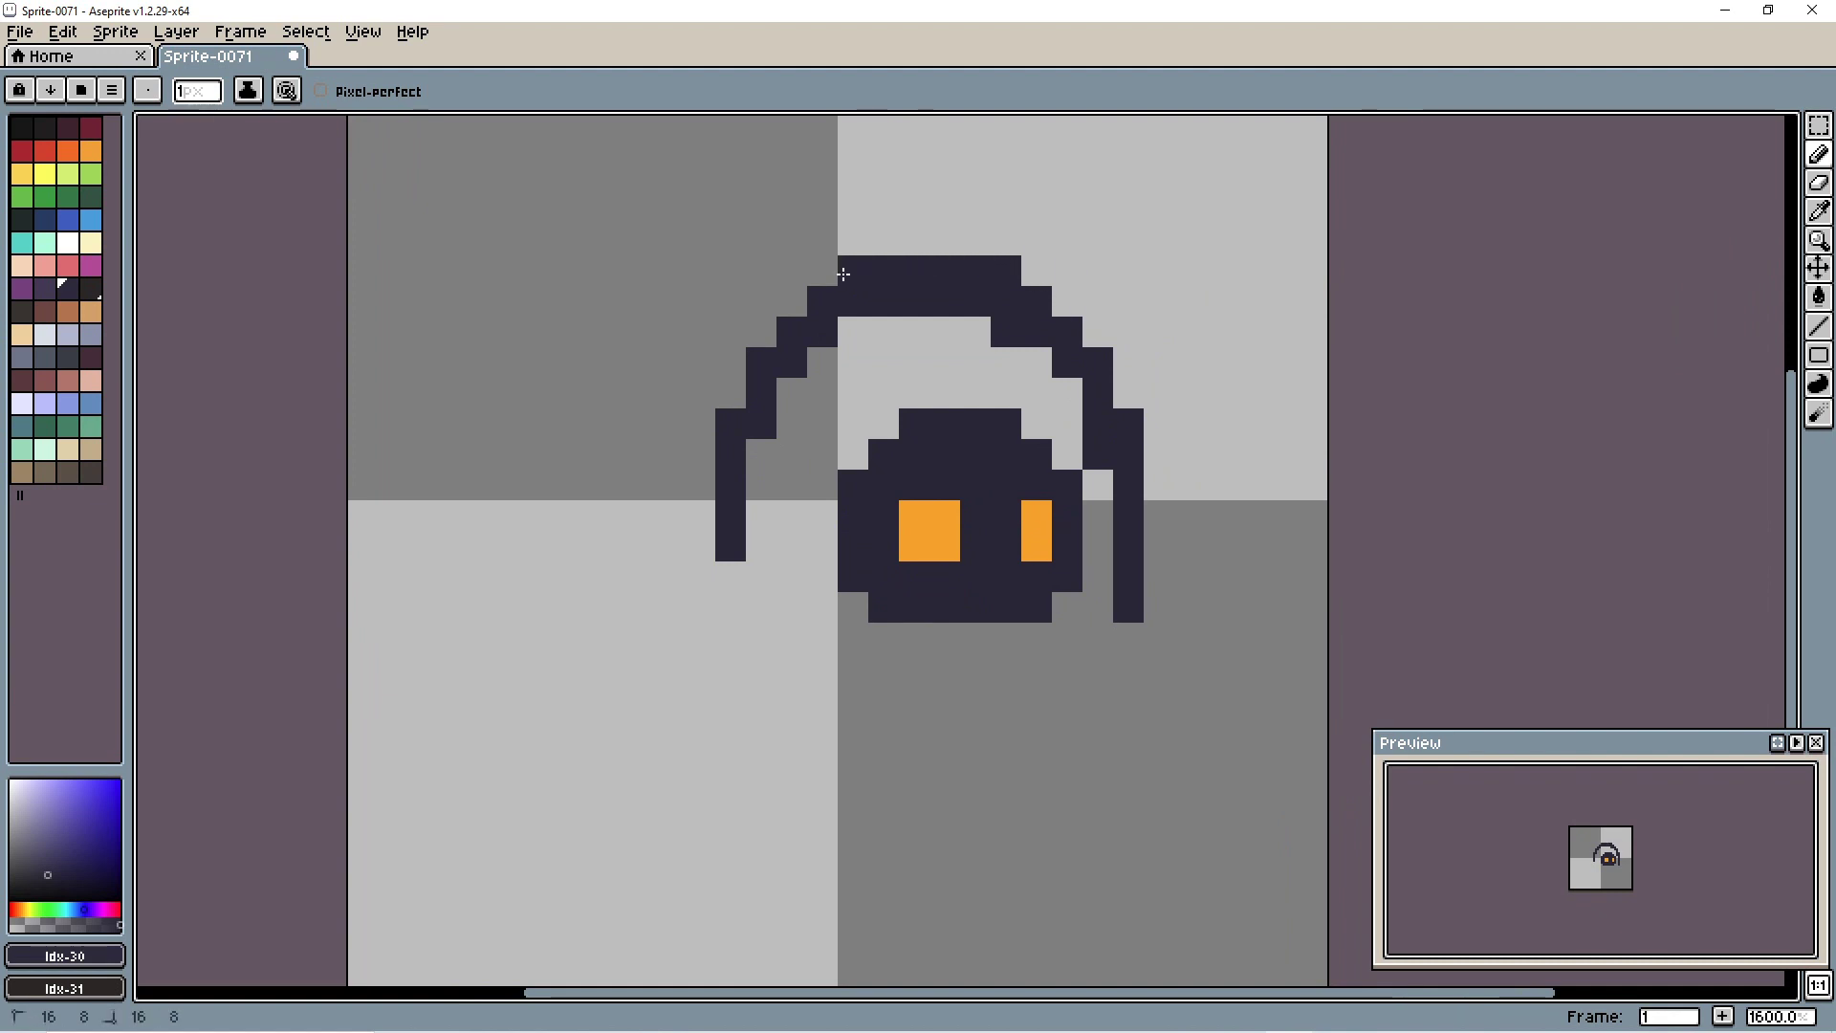
pyautogui.scroll(-4, 1197, 398)
pyautogui.scroll(-3, 1257, 447)
pyautogui.scroll(4, 1247, 457)
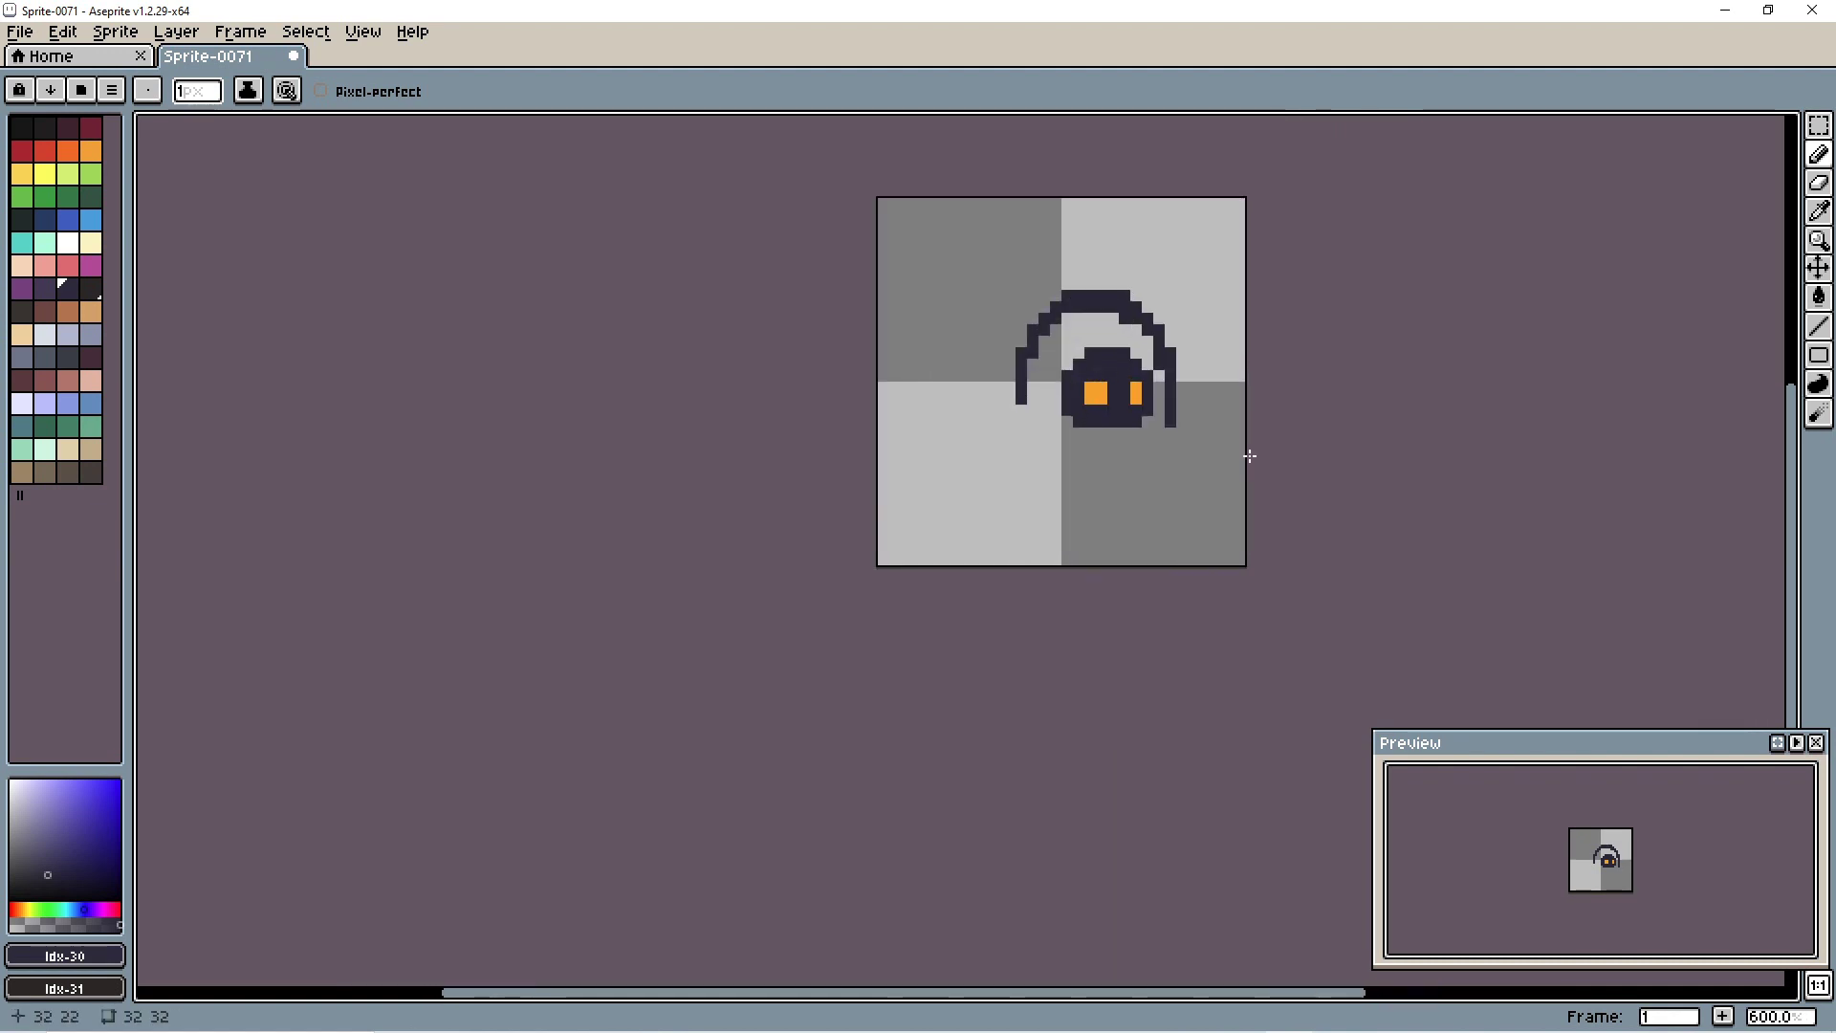
pyautogui.scroll(3, 1170, 304)
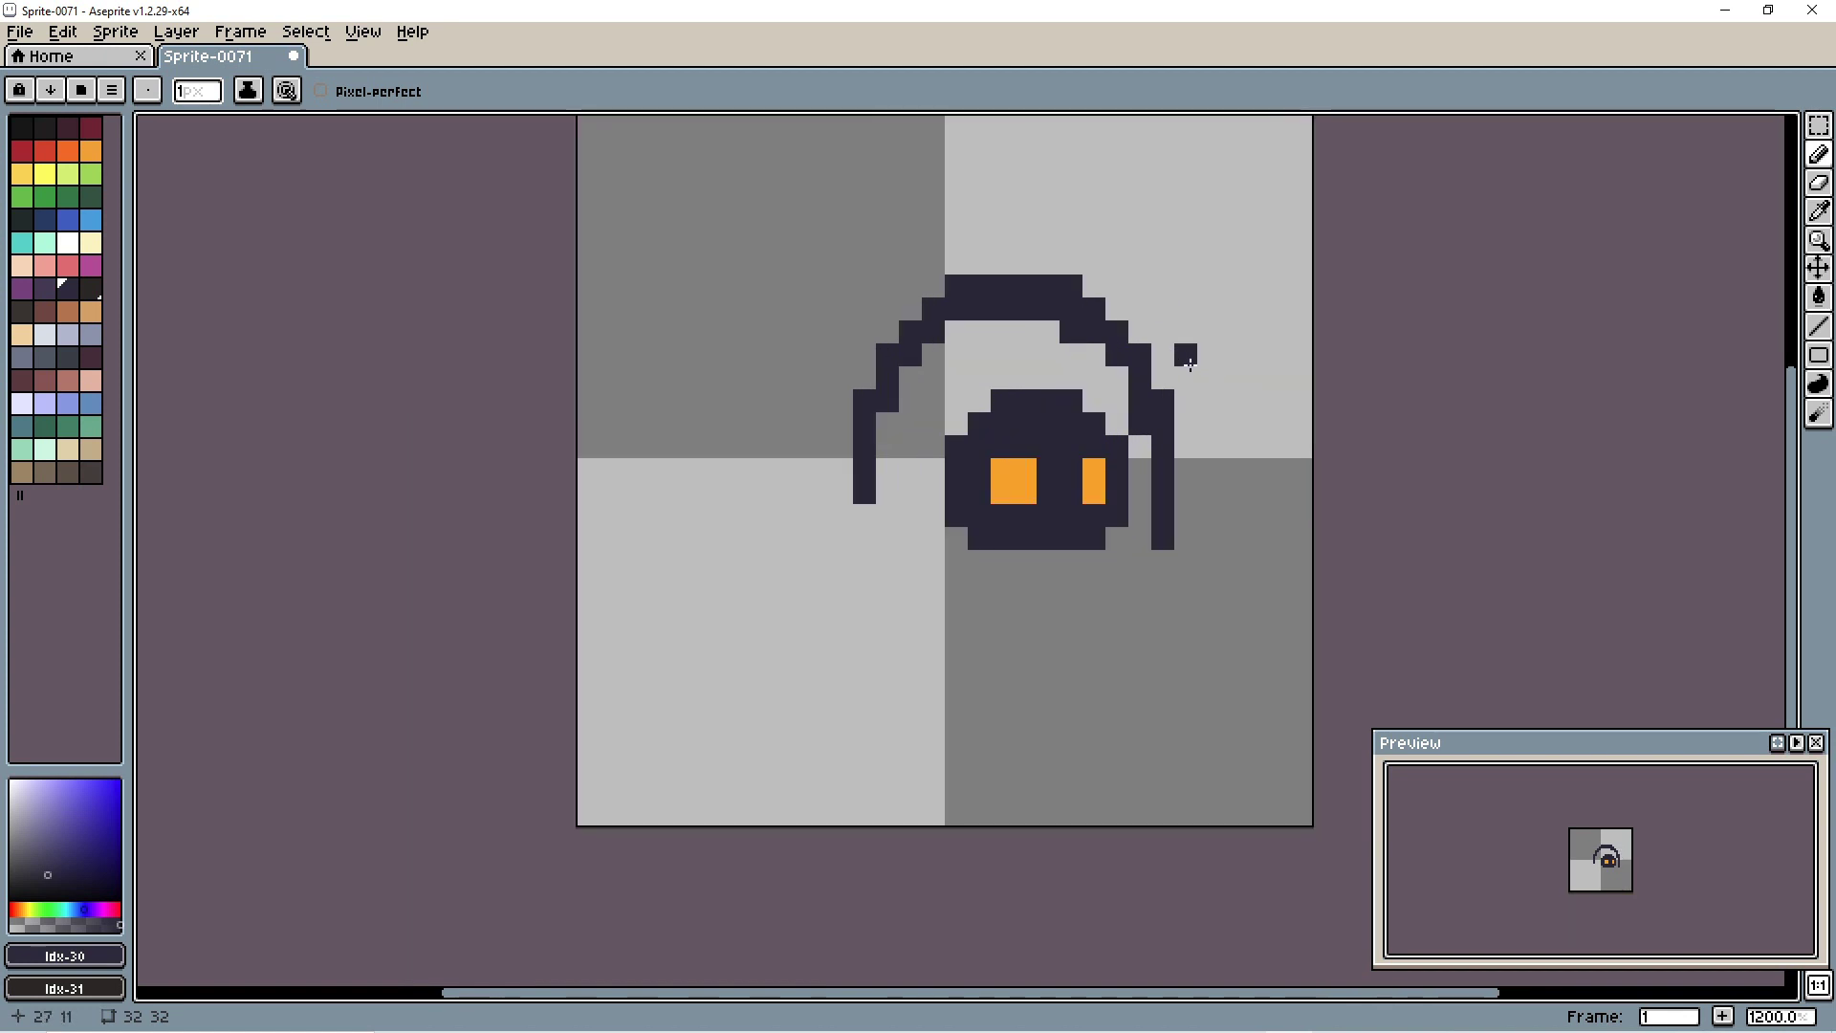
pyautogui.scroll(3, 1161, 355)
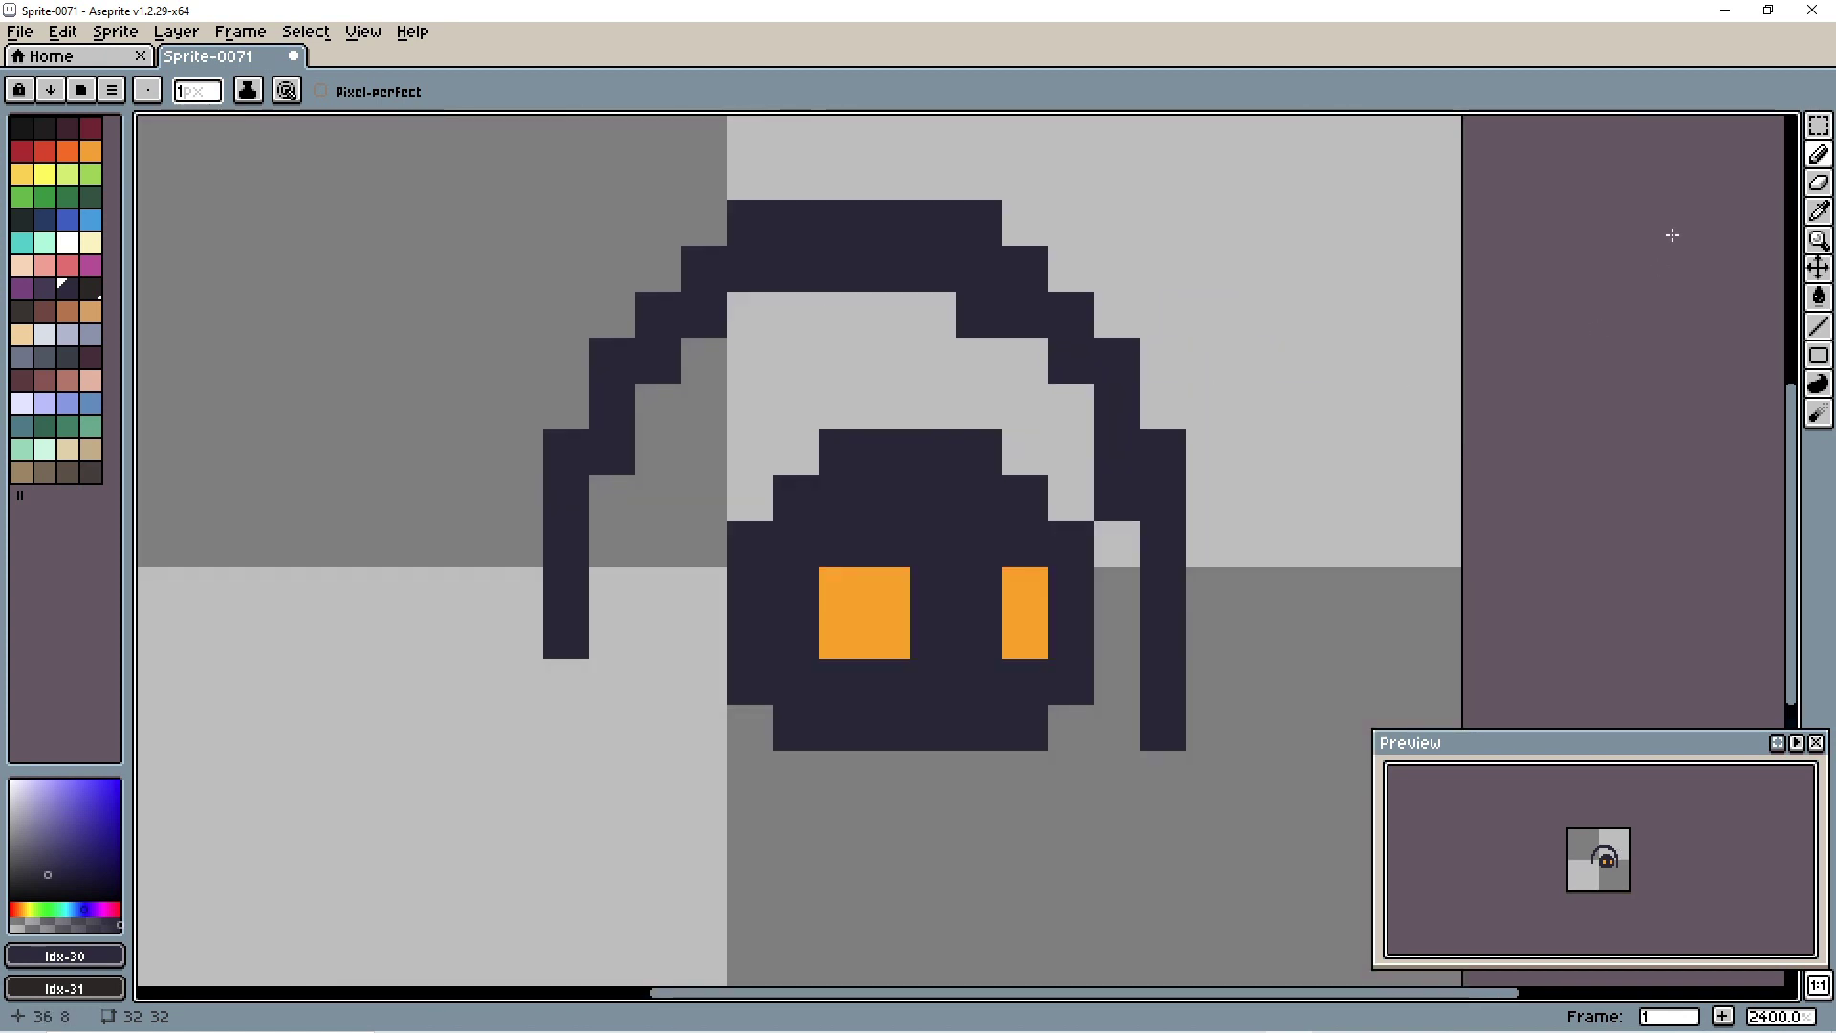
# Step: Erase extra pixels from the hood's top arc and recentre the view on the hood
pyautogui.click(1825, 191)
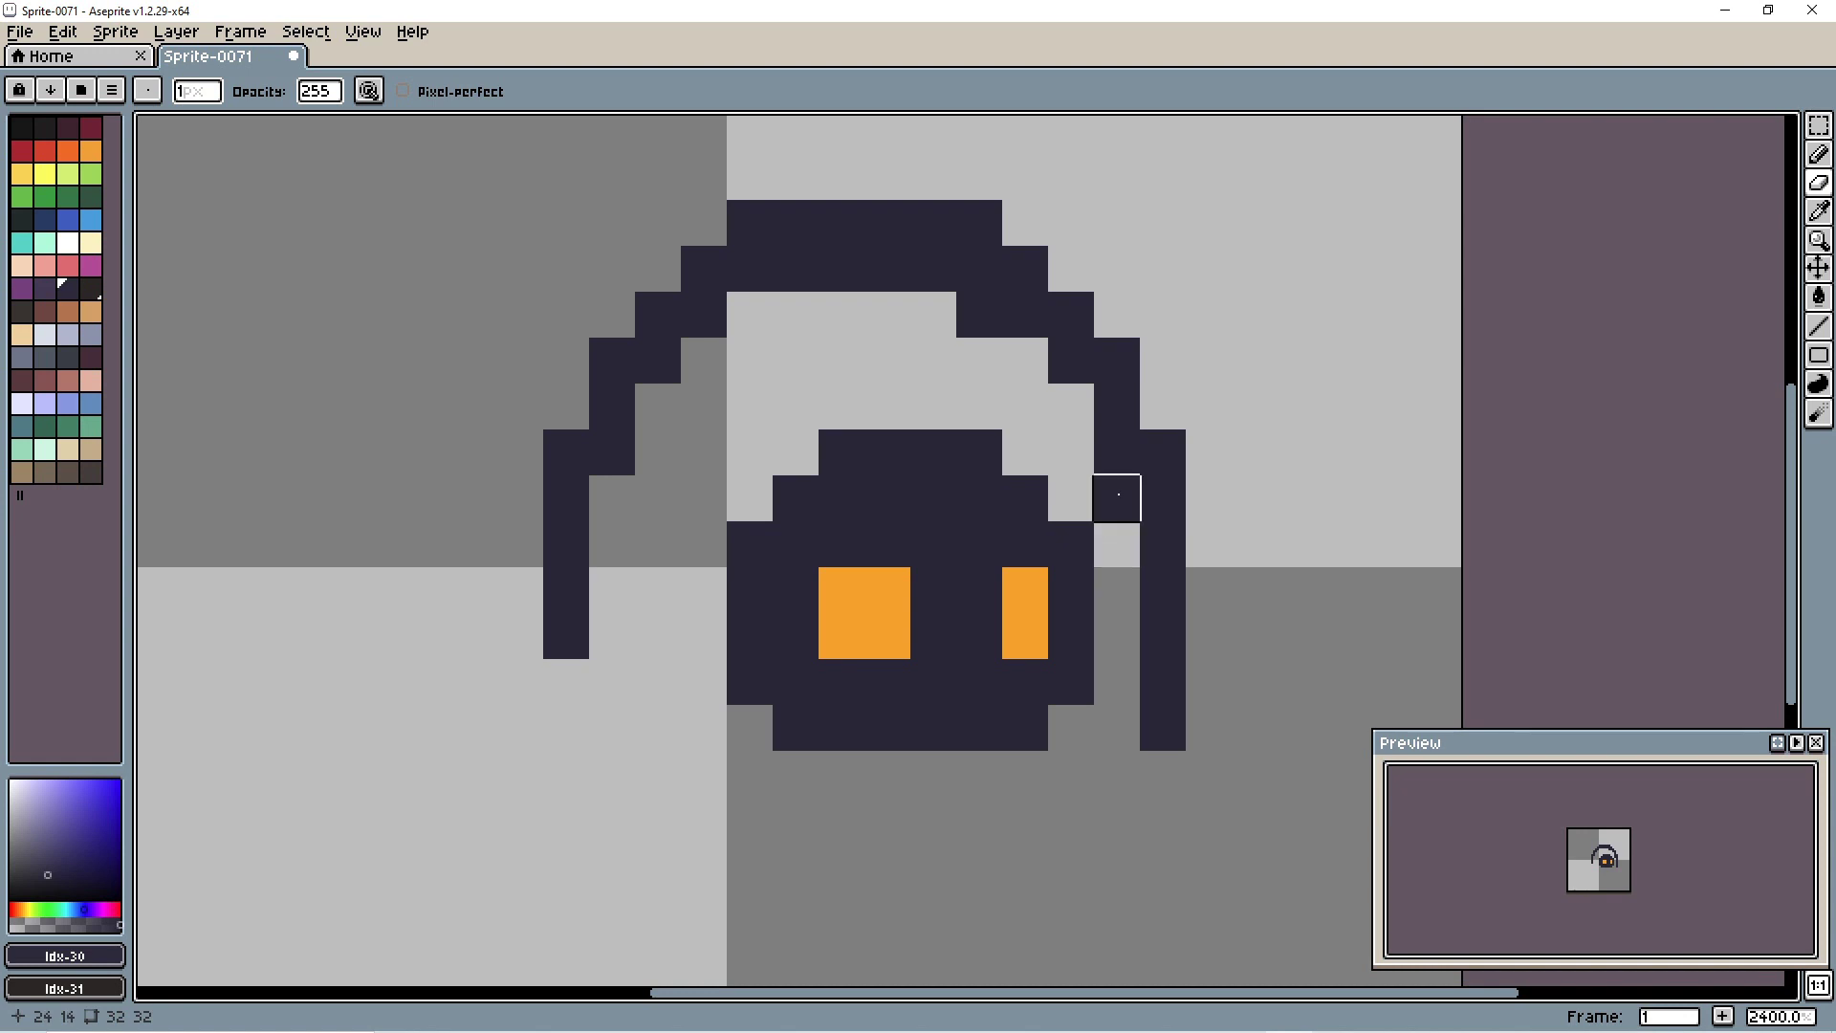
pyautogui.moveTo(979, 315); pyautogui.dragTo(795, 269)
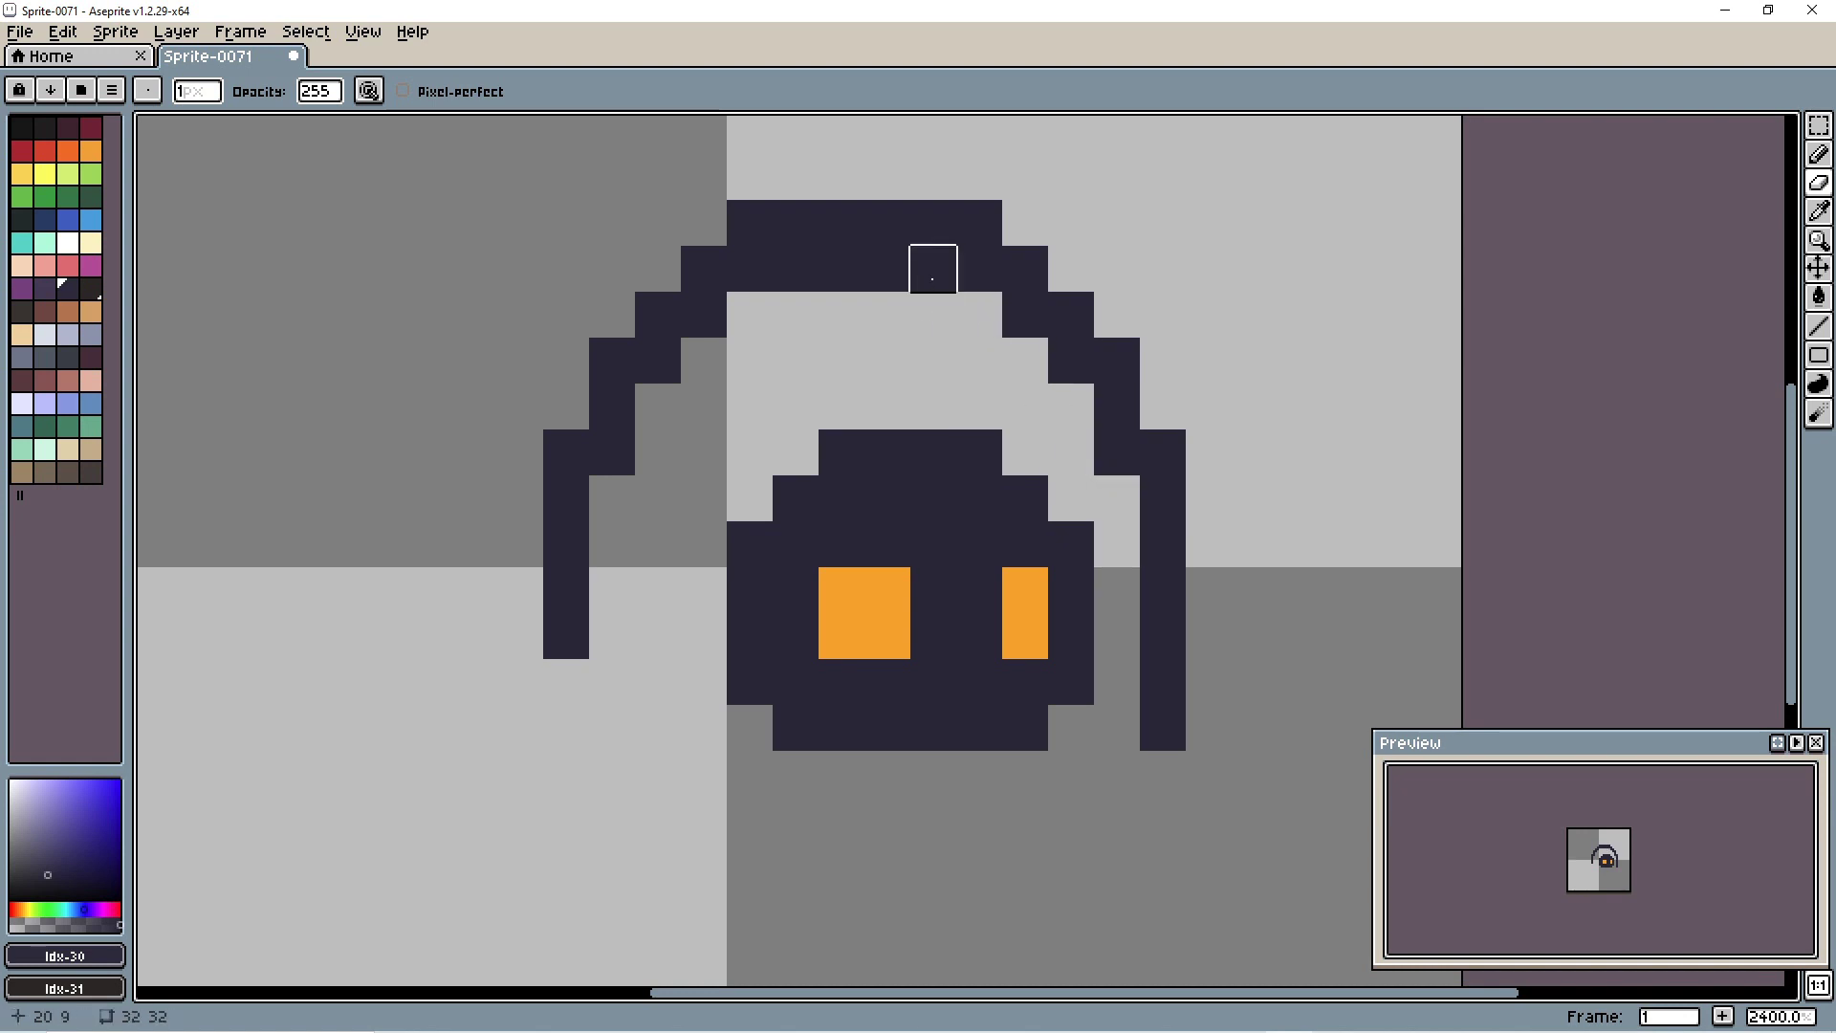
pyautogui.scroll(-7, 1129, 483)
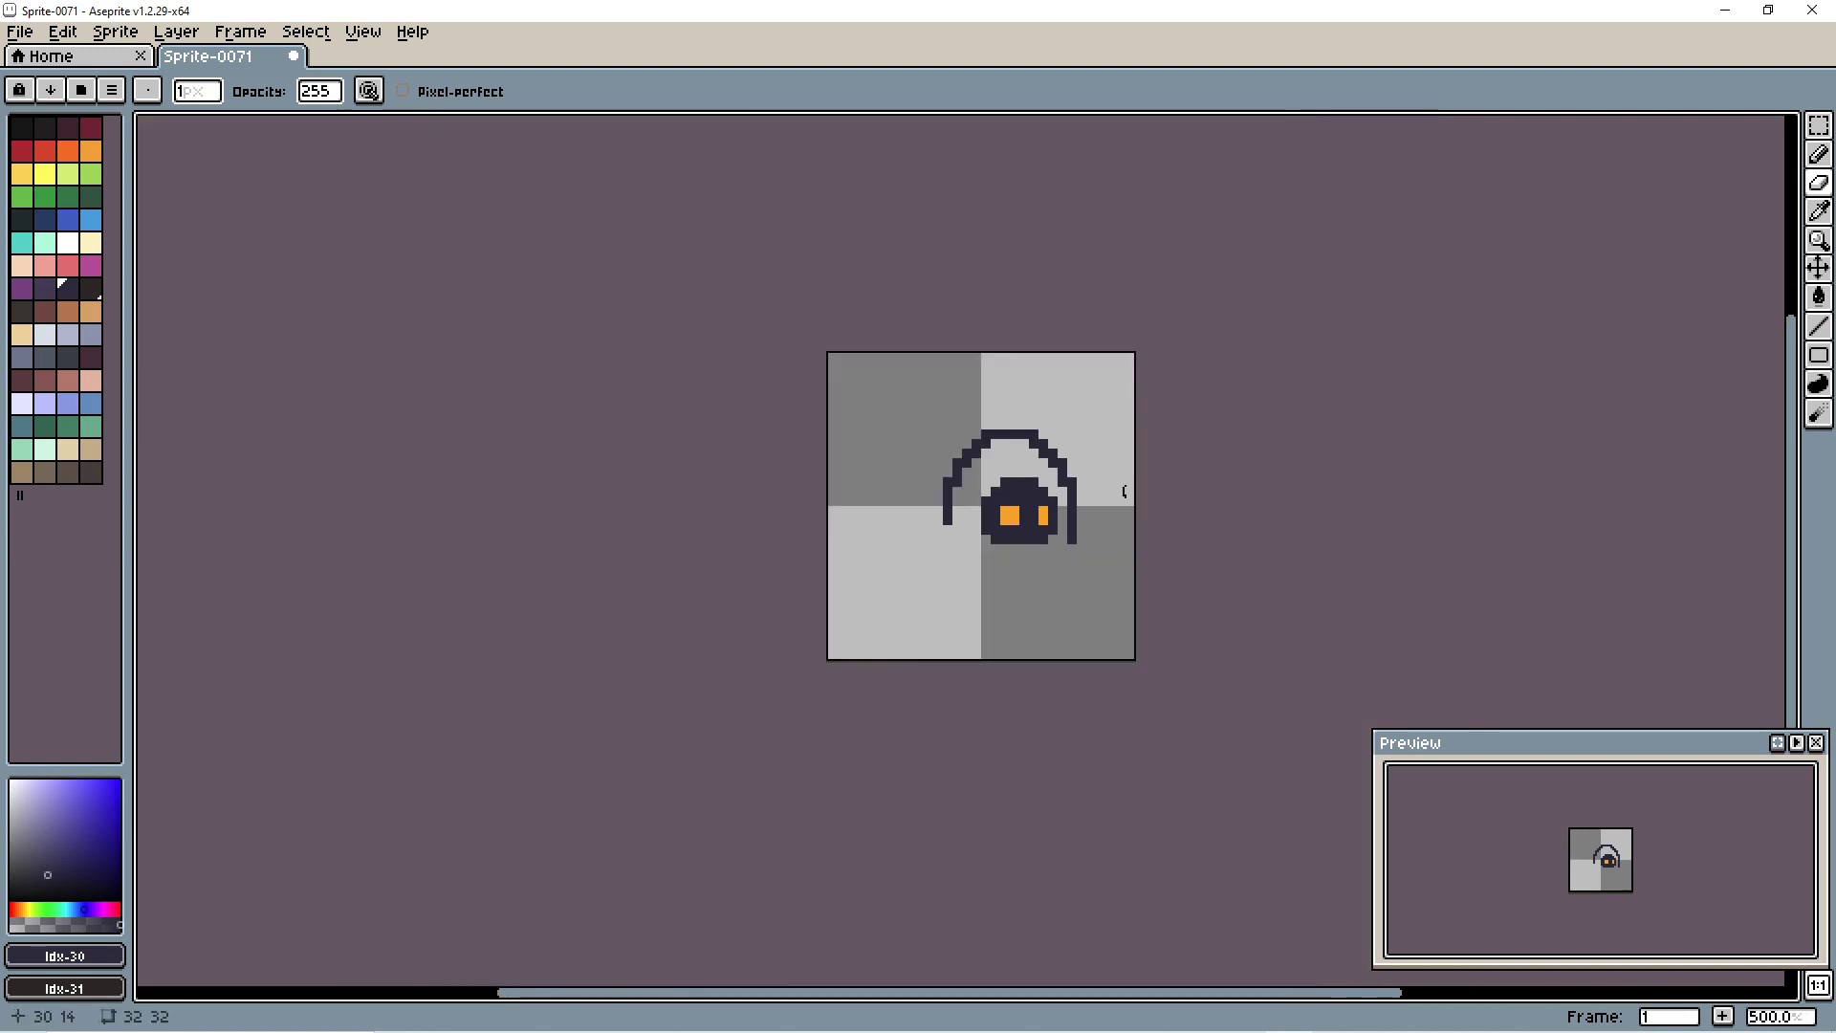
pyautogui.scroll(7, 1081, 502)
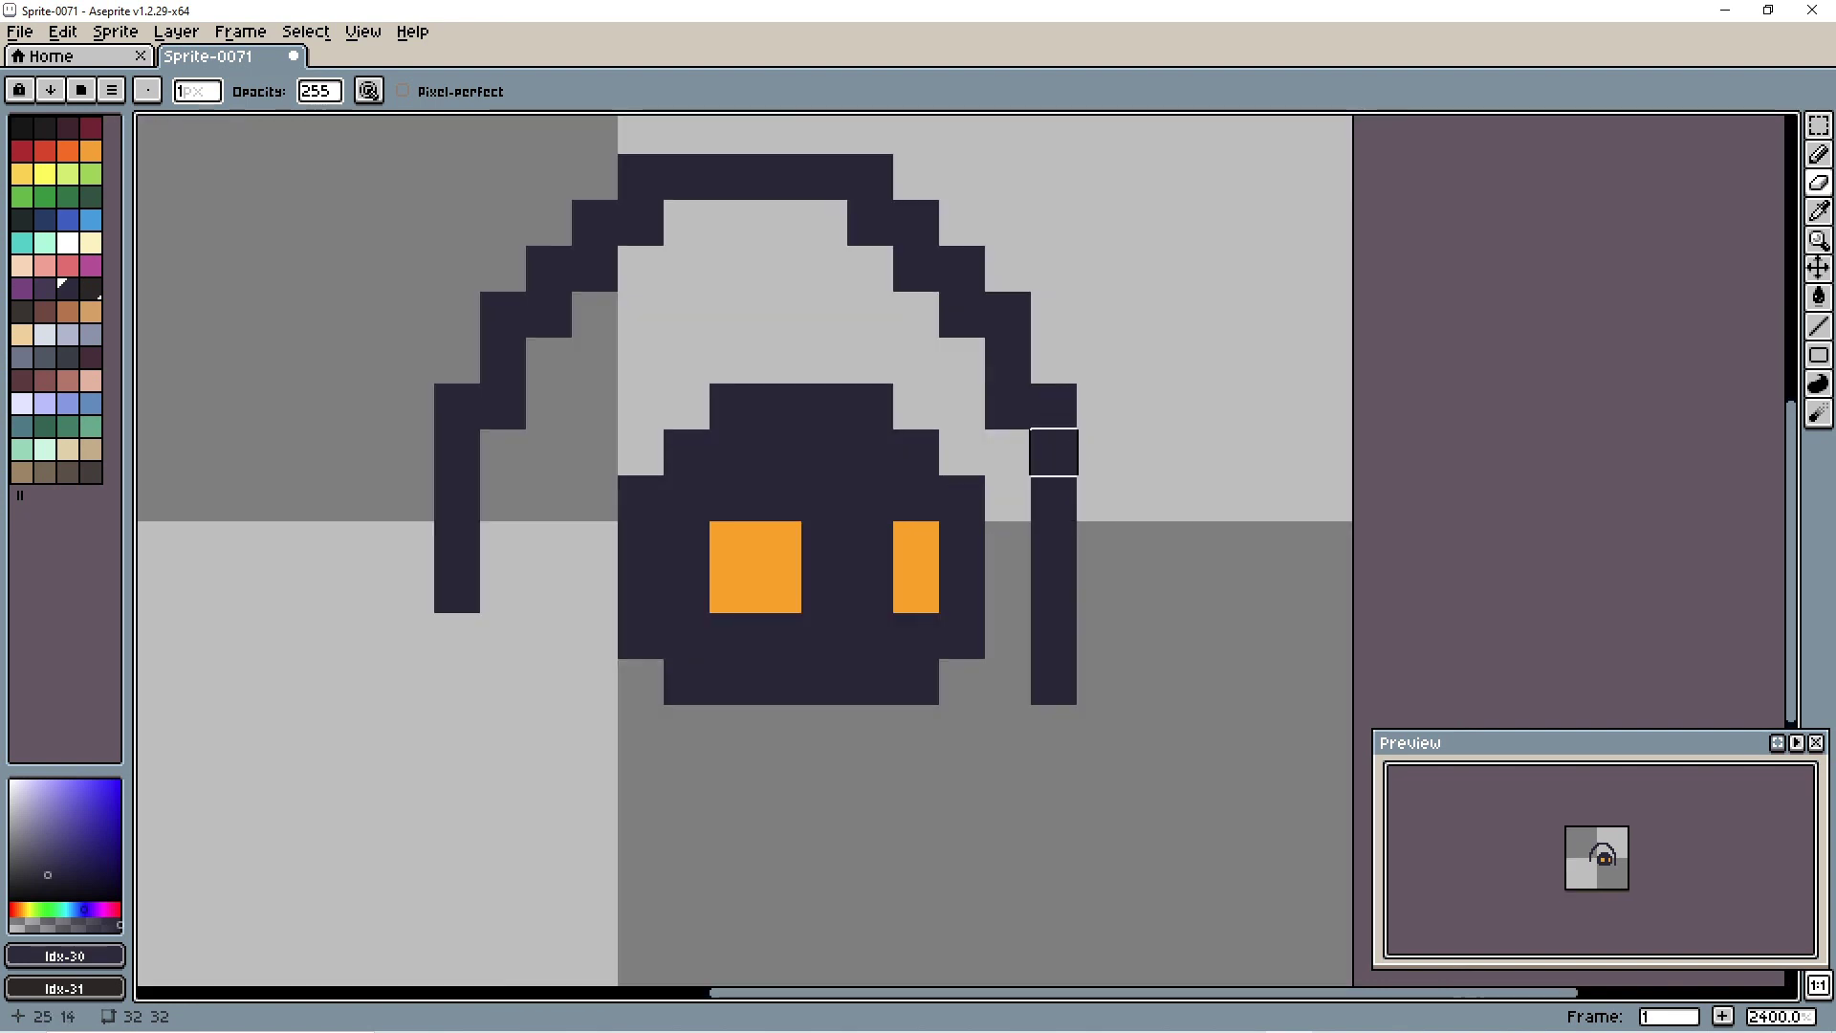
pyautogui.moveTo(1052, 312); pyautogui.dragTo(1108, 376)
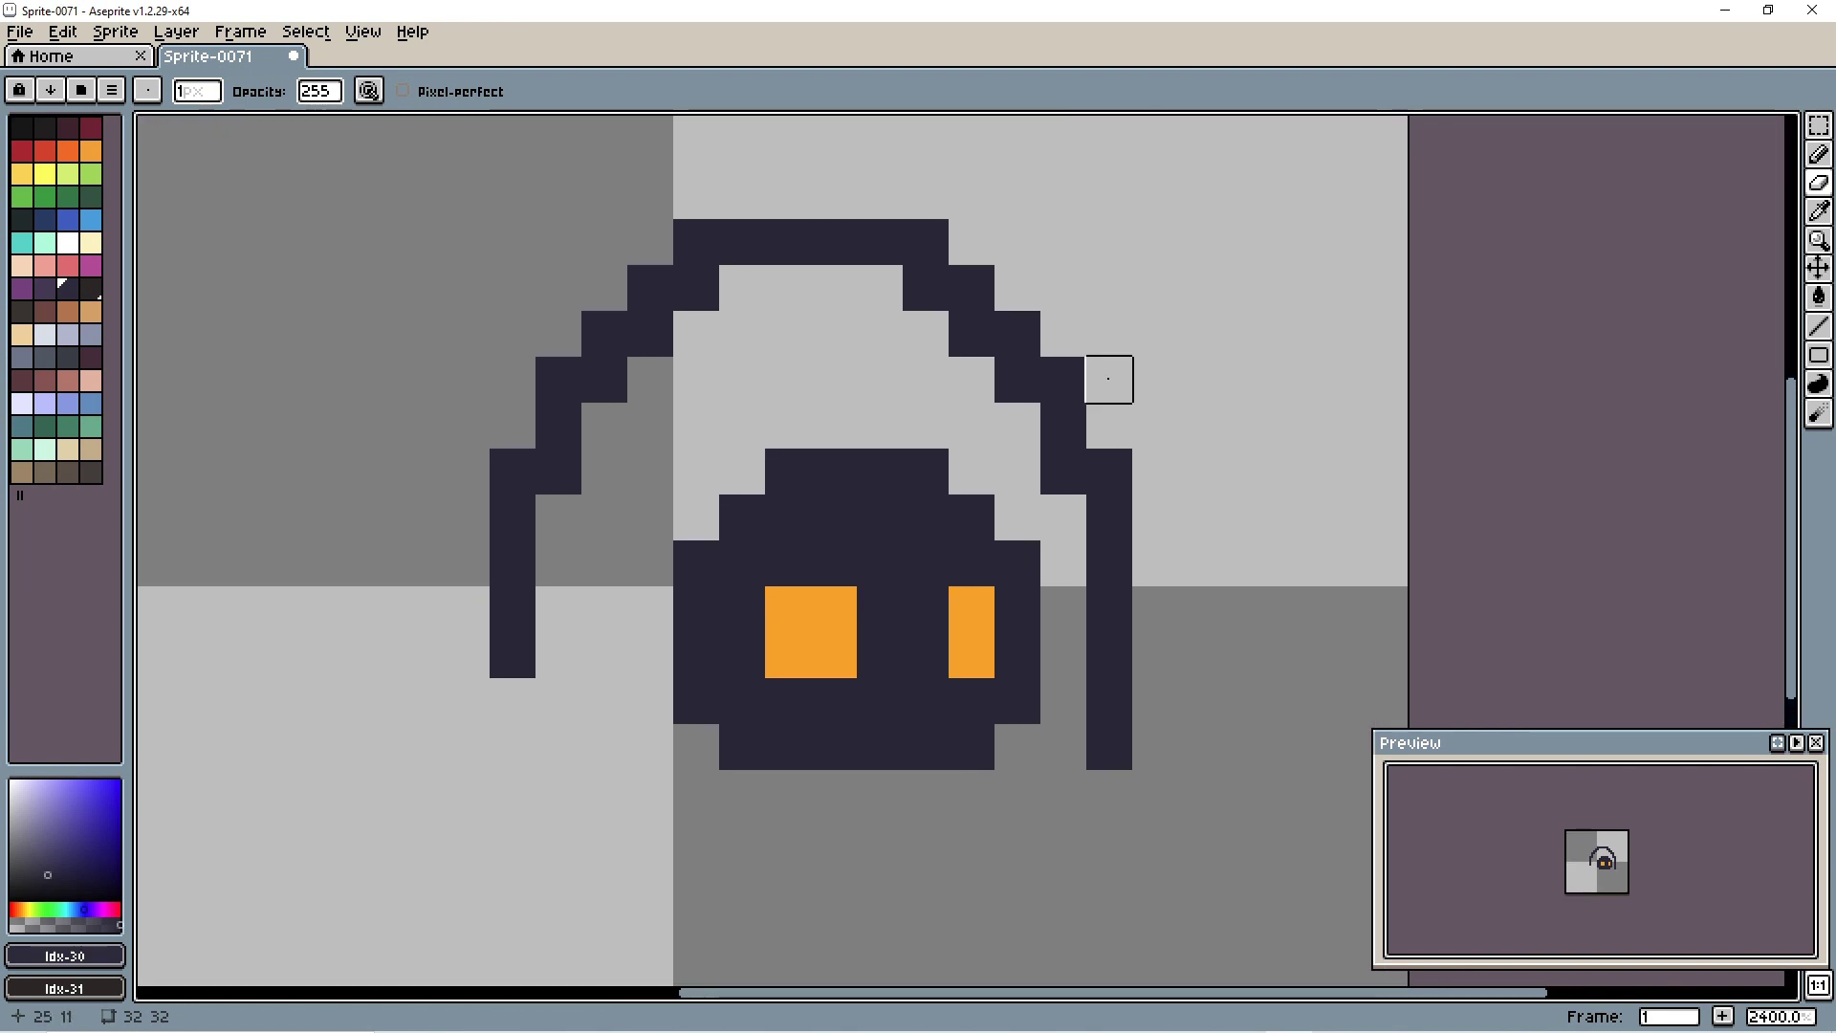
pyautogui.moveTo(1170, 322); pyautogui.dragTo(1233, 373)
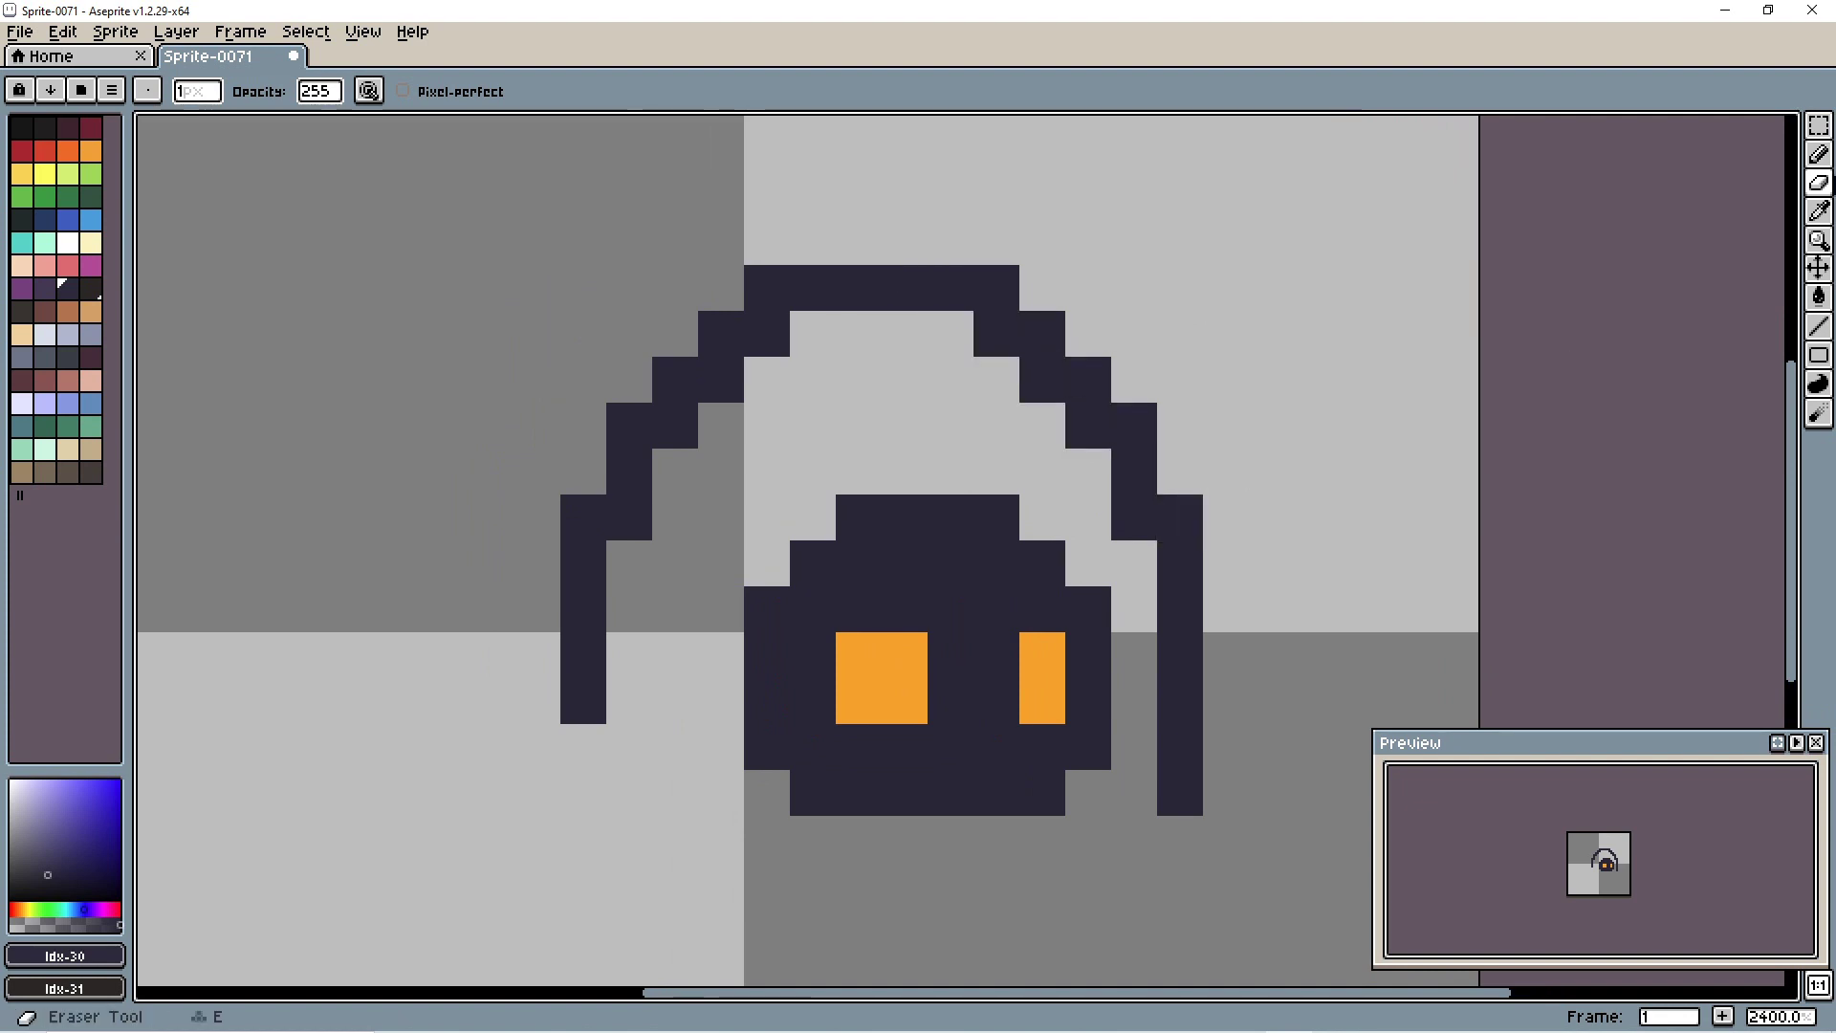
# Step: Erase doubled pixels so both hood sides become single-pixel diagonal steps
pyautogui.click(1799, 190)
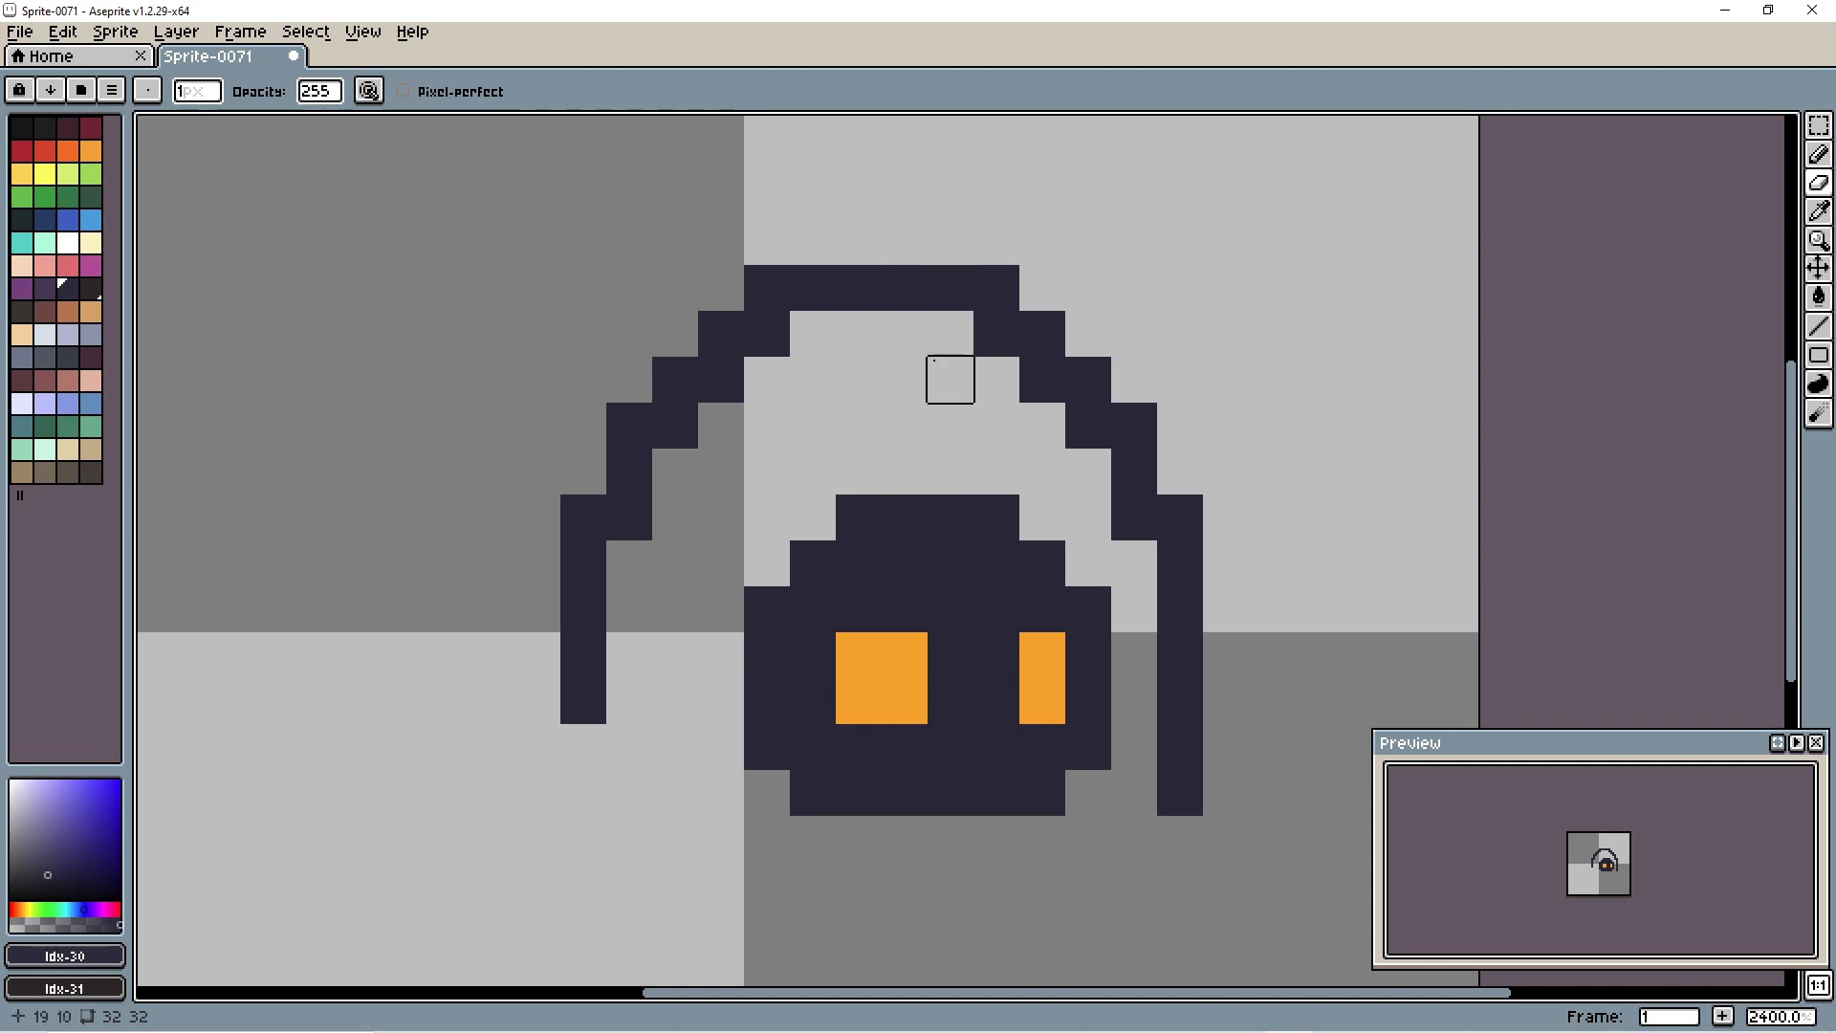
pyautogui.click(996, 334)
pyautogui.click(1042, 379)
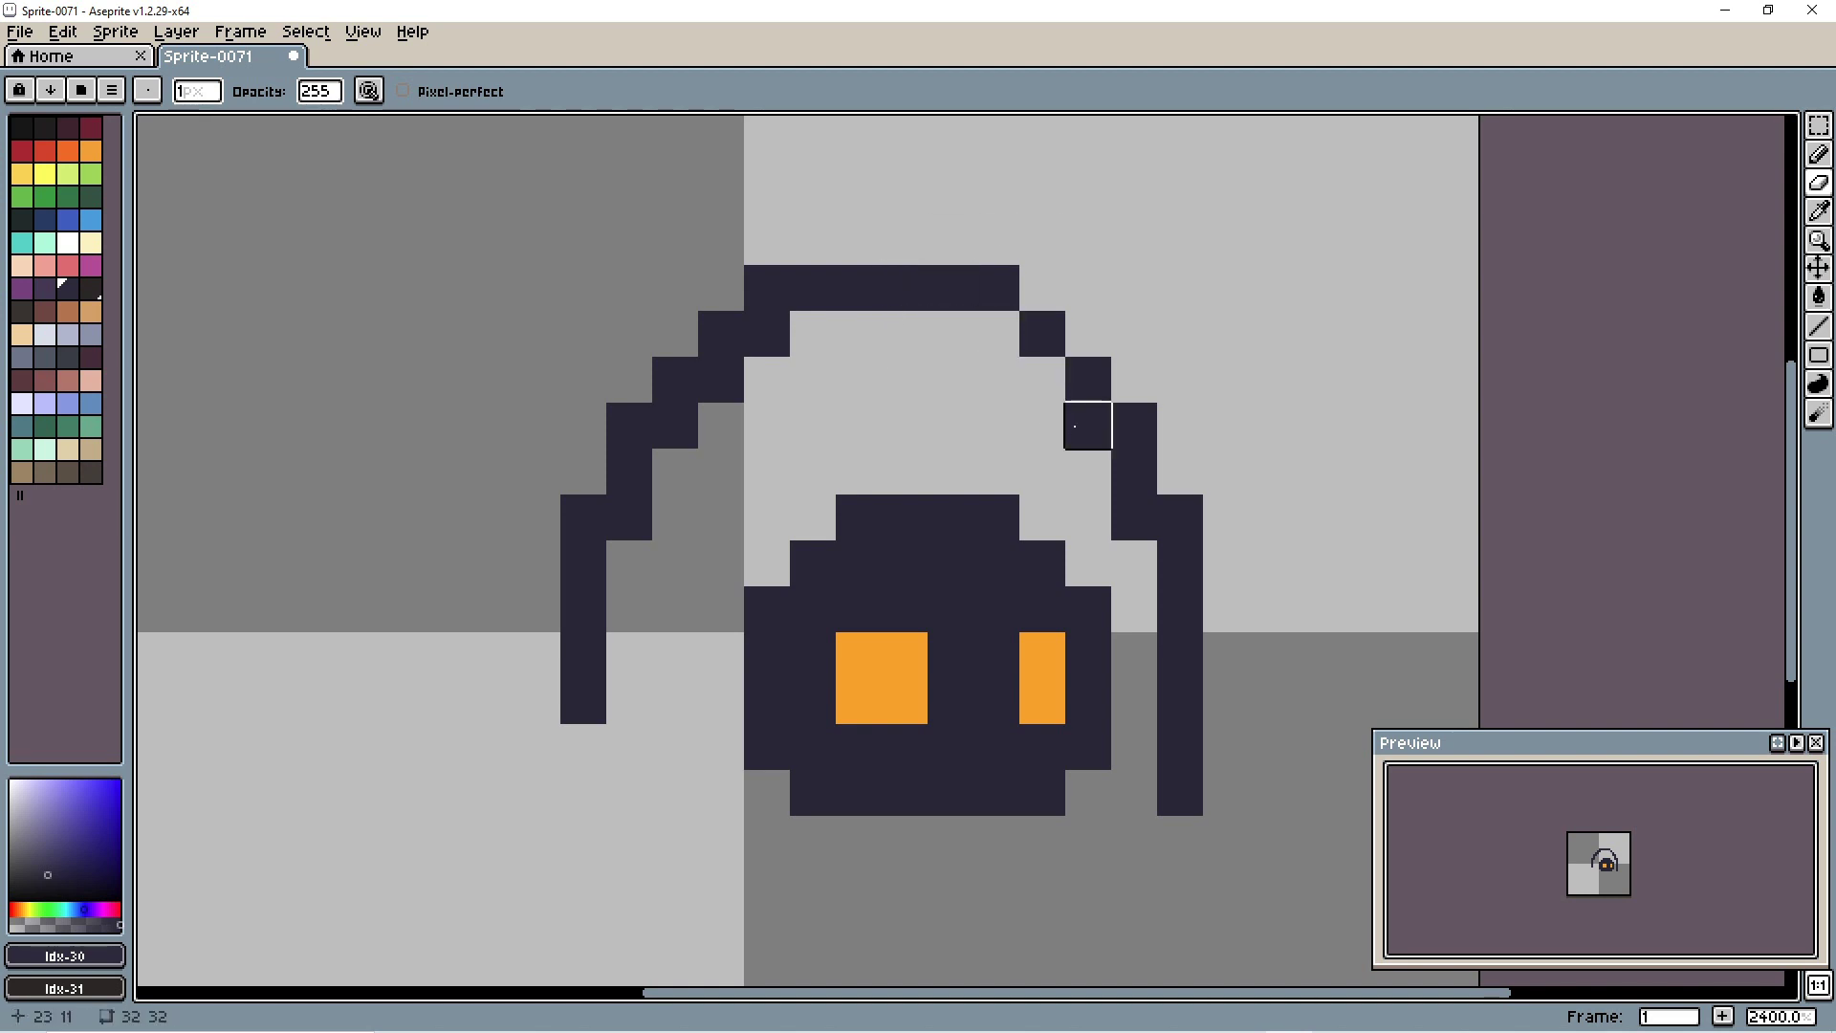
pyautogui.click(1089, 426)
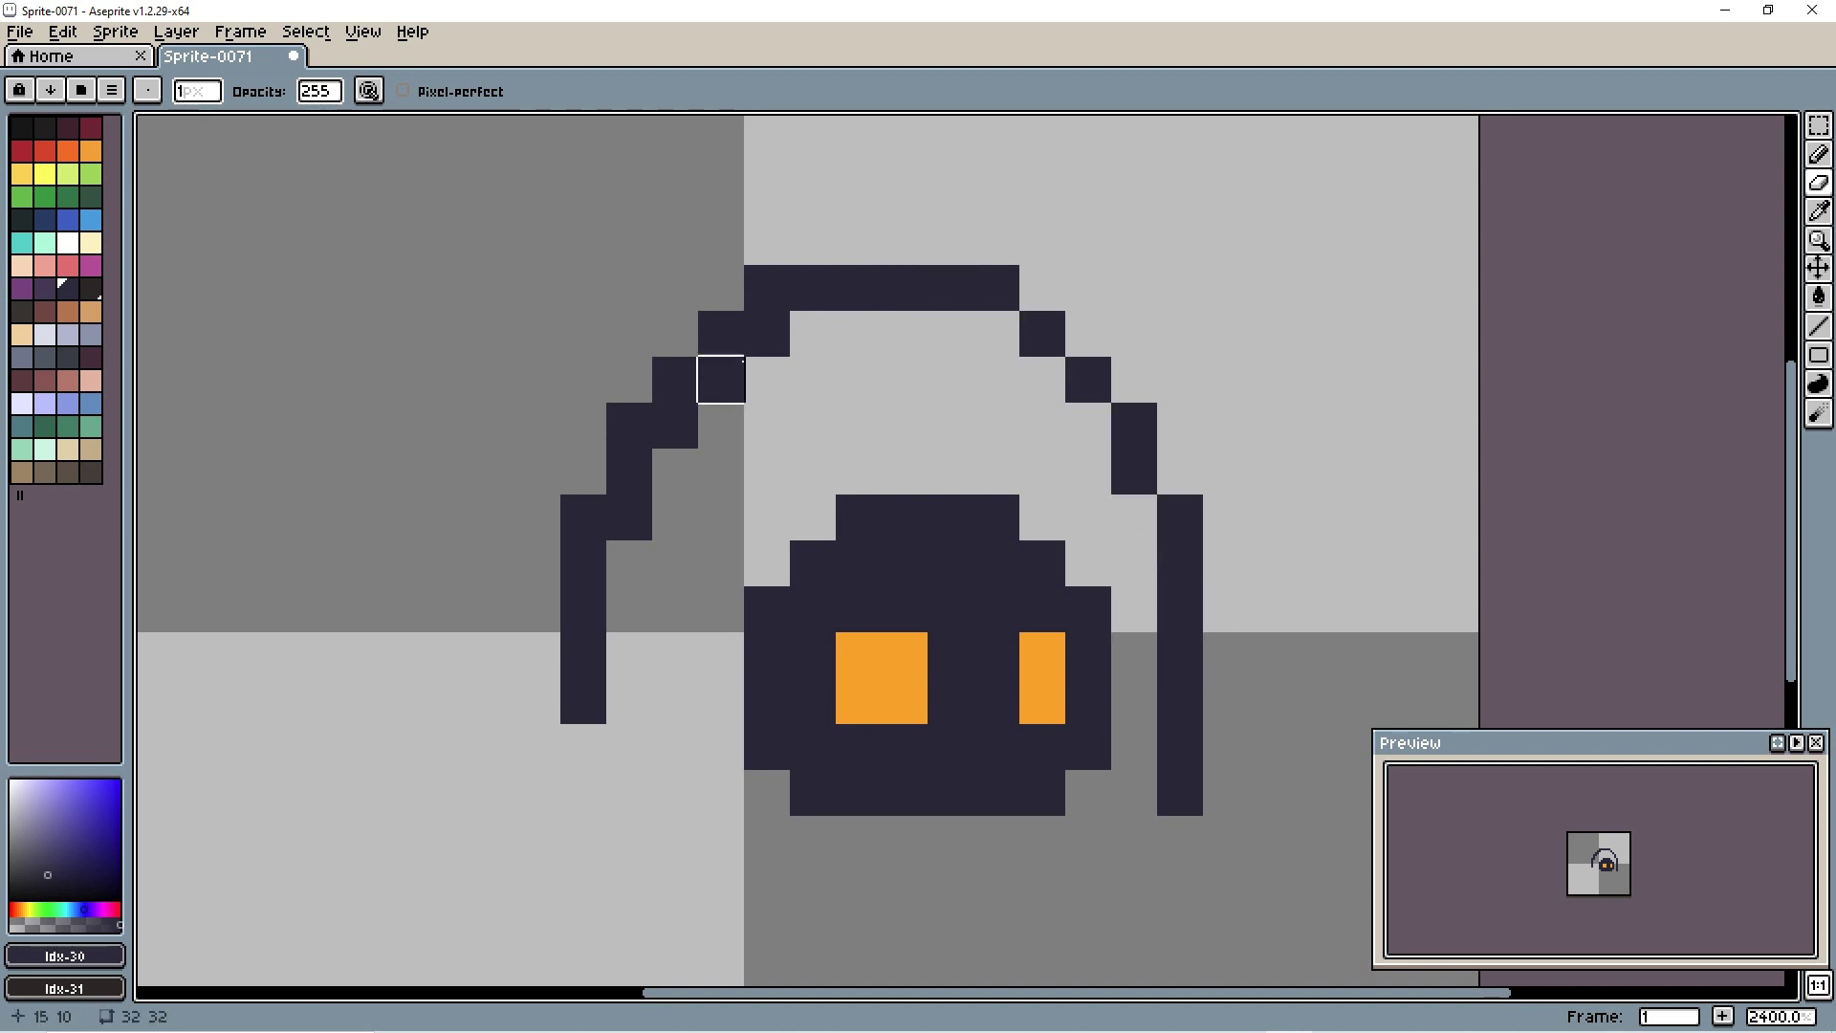
pyautogui.click(767, 334)
pyautogui.click(721, 380)
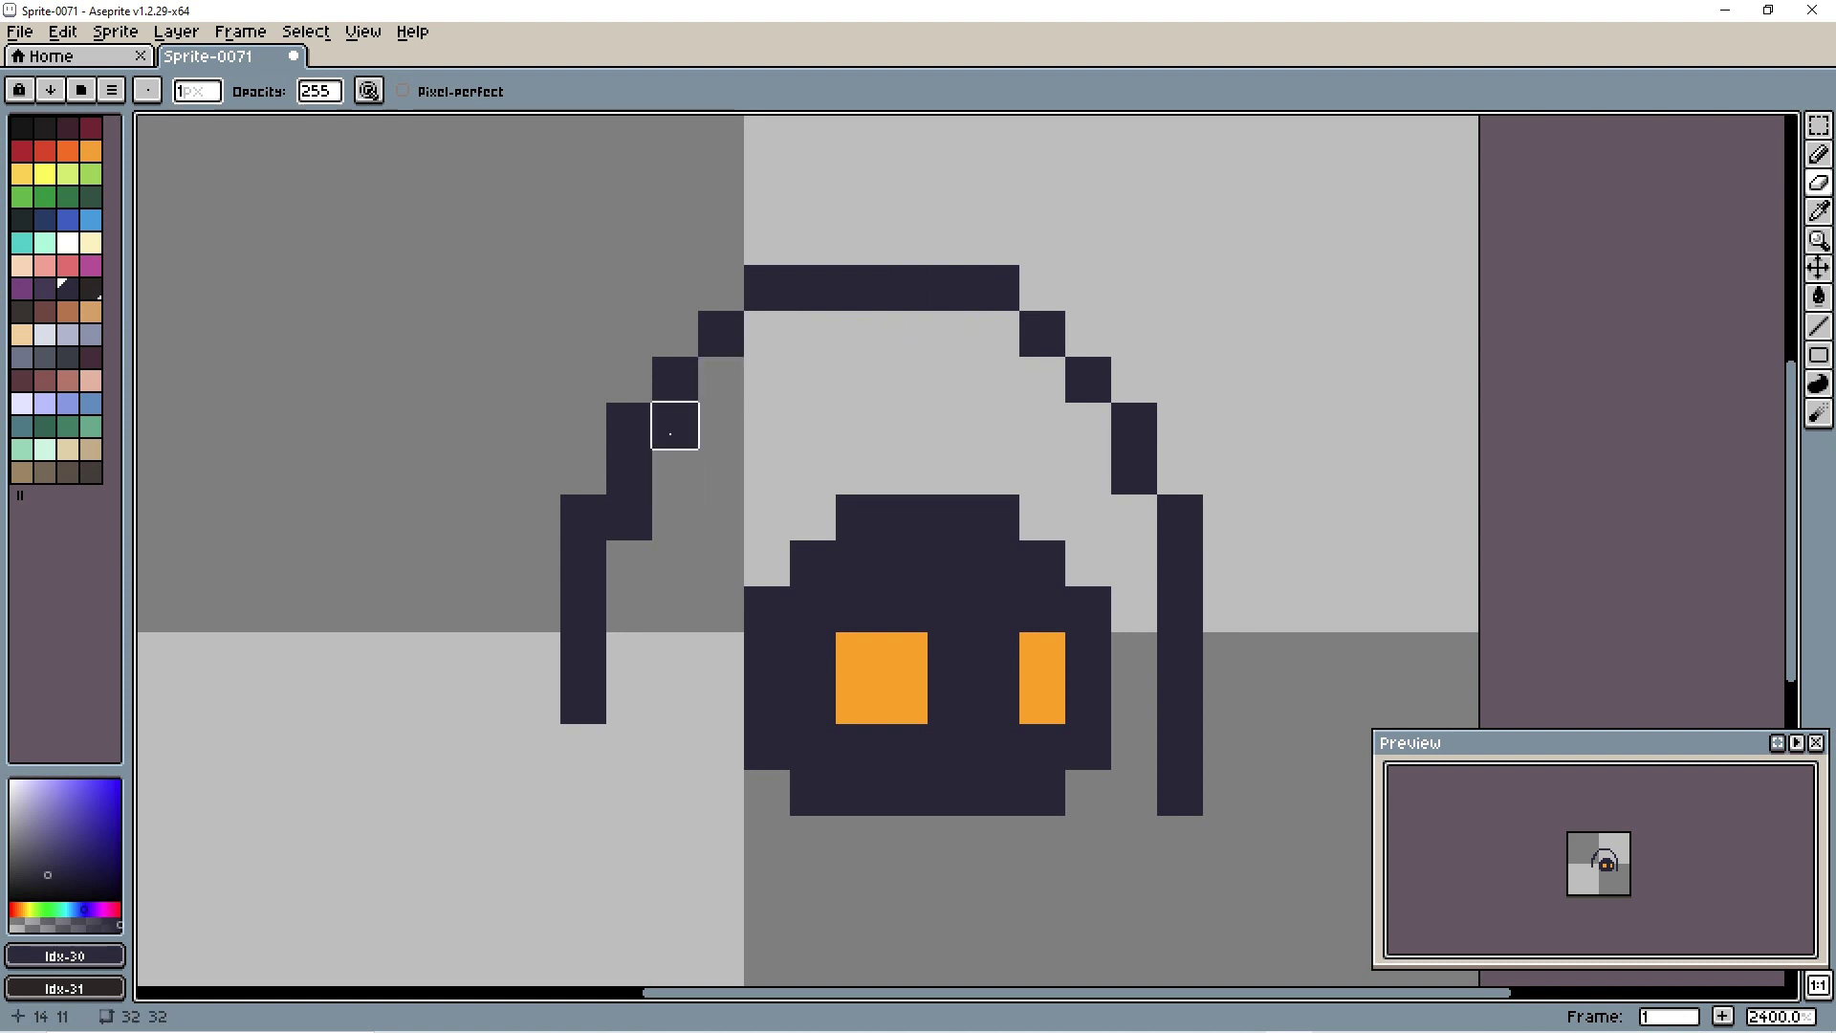
pyautogui.click(675, 426)
pyautogui.click(629, 517)
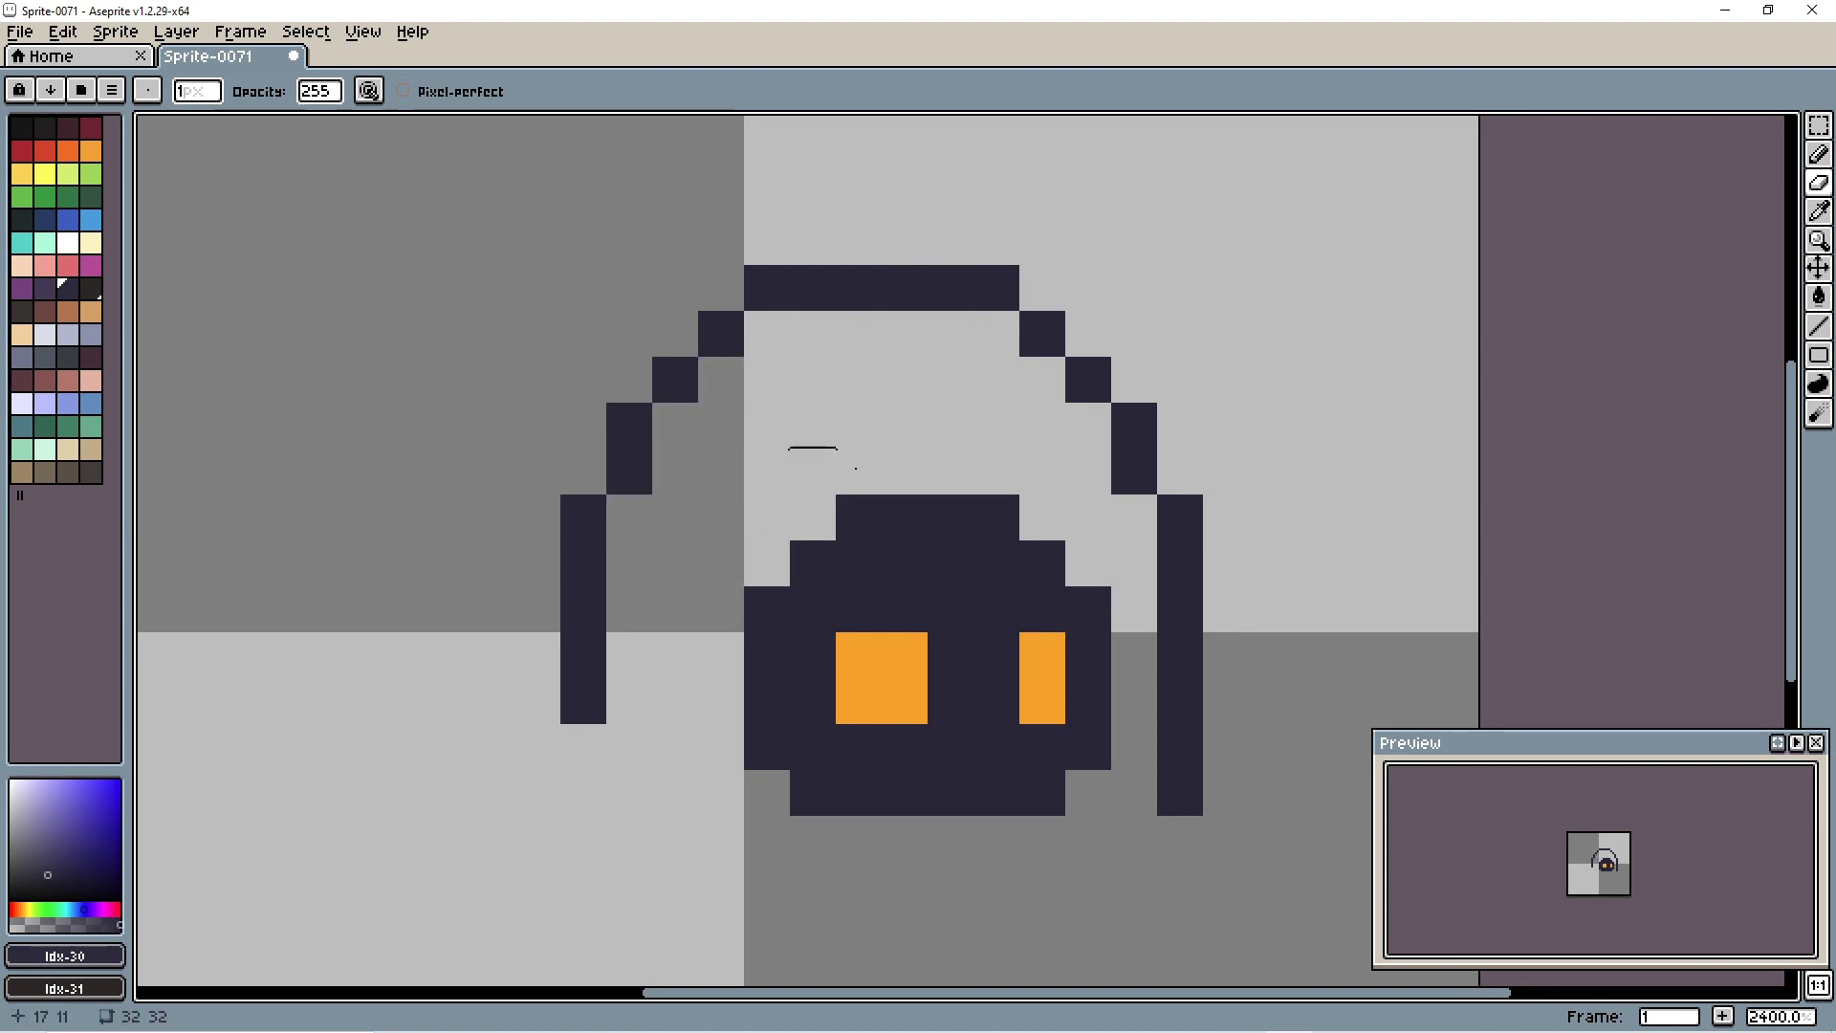
# Step: Zoom to check the arch, then erase the remaining extra pixels on the hood's upper-left arc
pyautogui.scroll(-3, 813, 459)
pyautogui.scroll(-3, 1205, 550)
pyautogui.scroll(-4, 1053, 526)
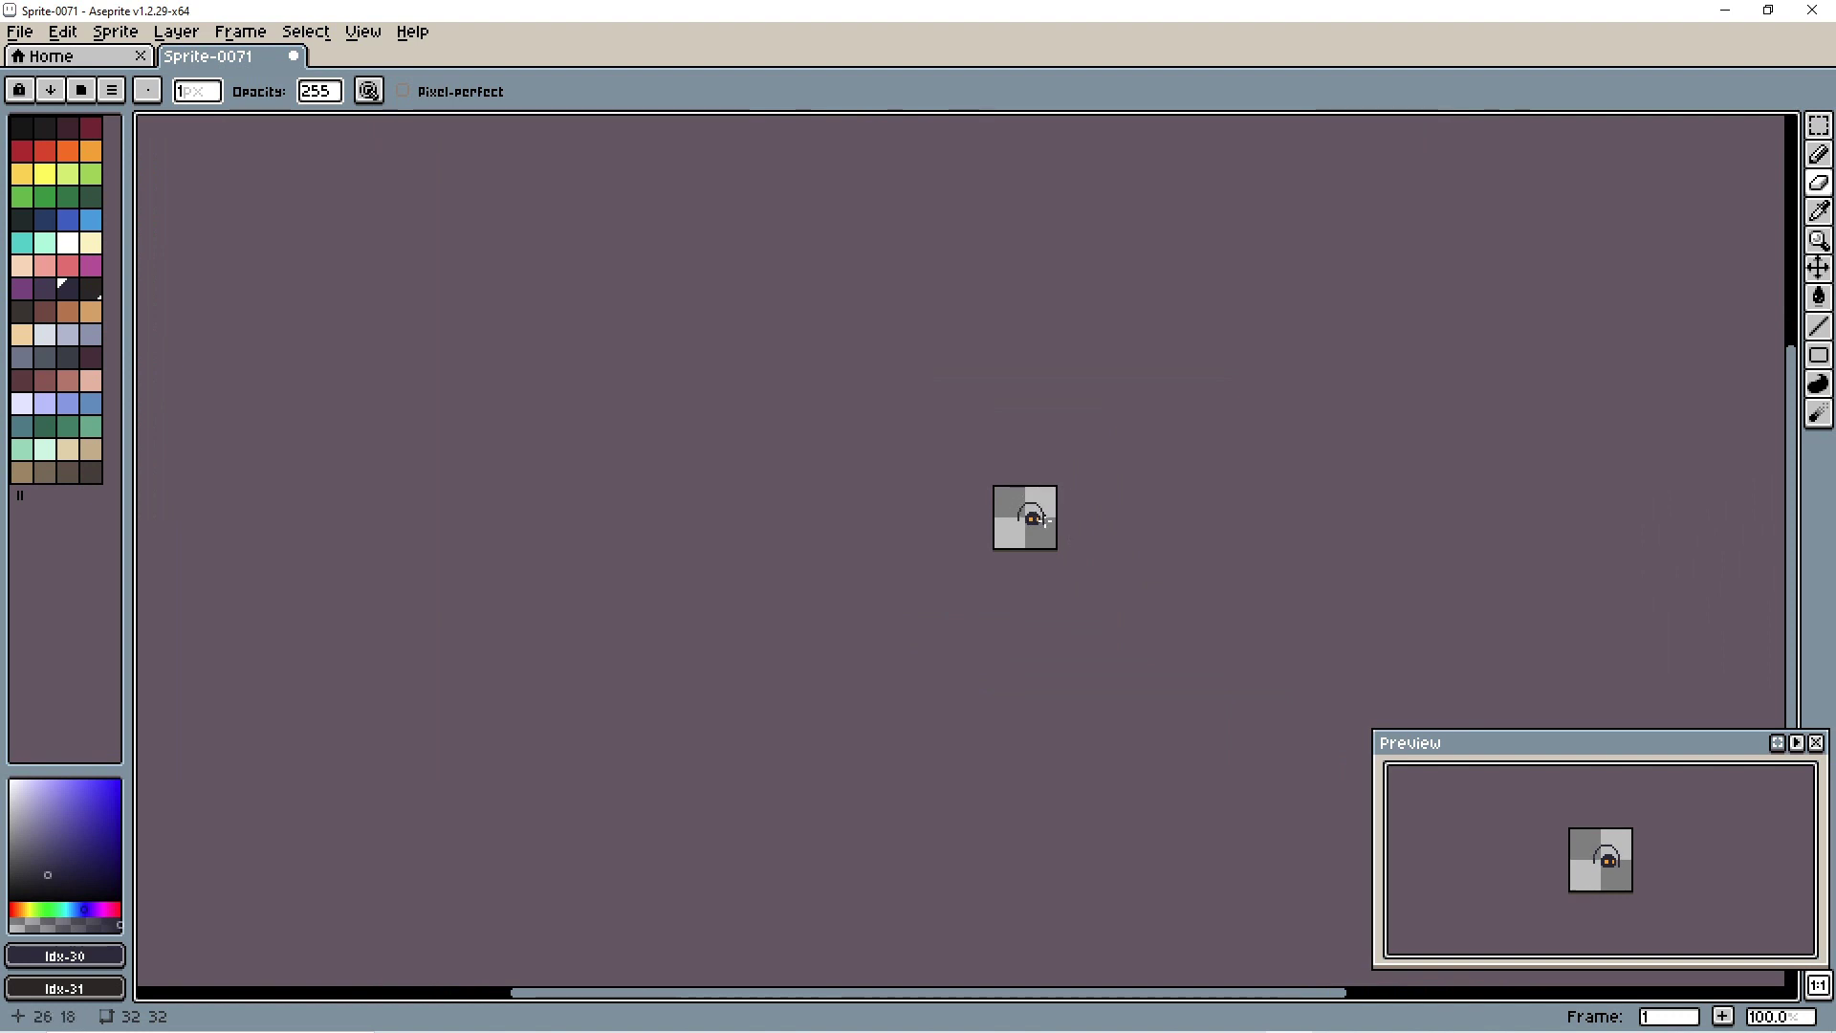
pyautogui.scroll(8, 1012, 524)
pyautogui.scroll(1, 1098, 417)
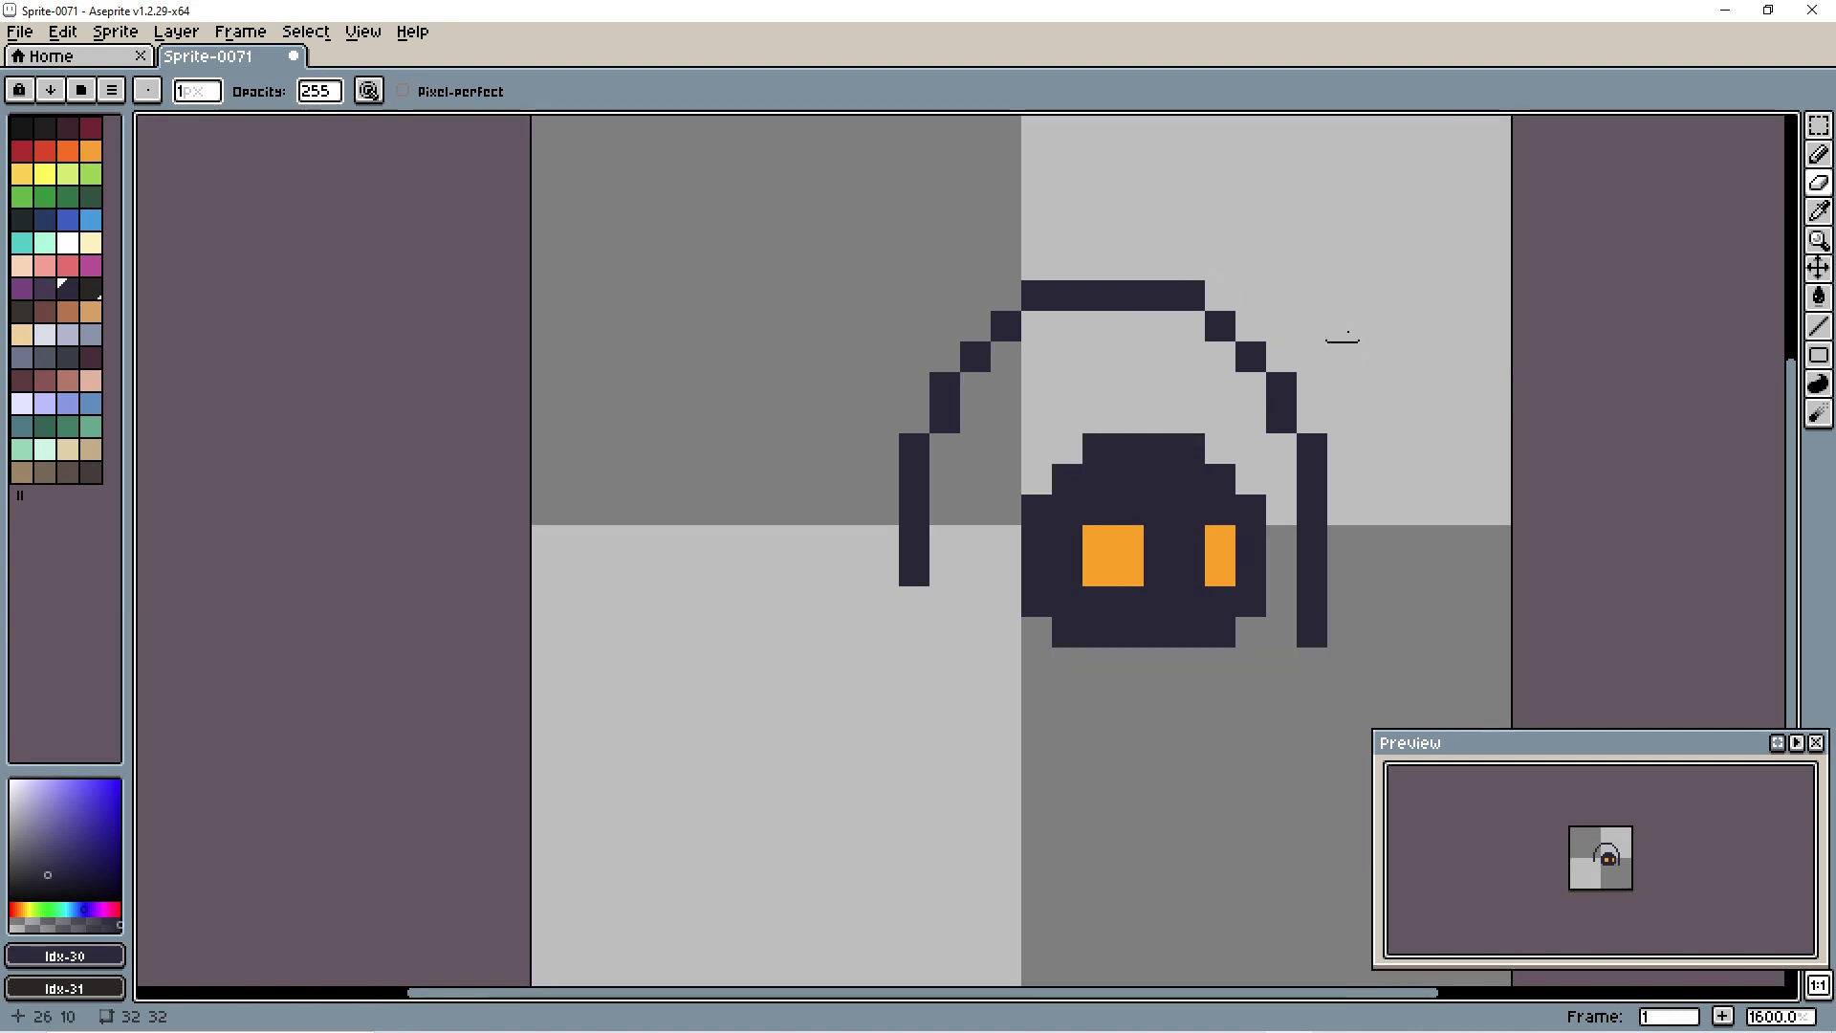
pyautogui.scroll(3, 1219, 355)
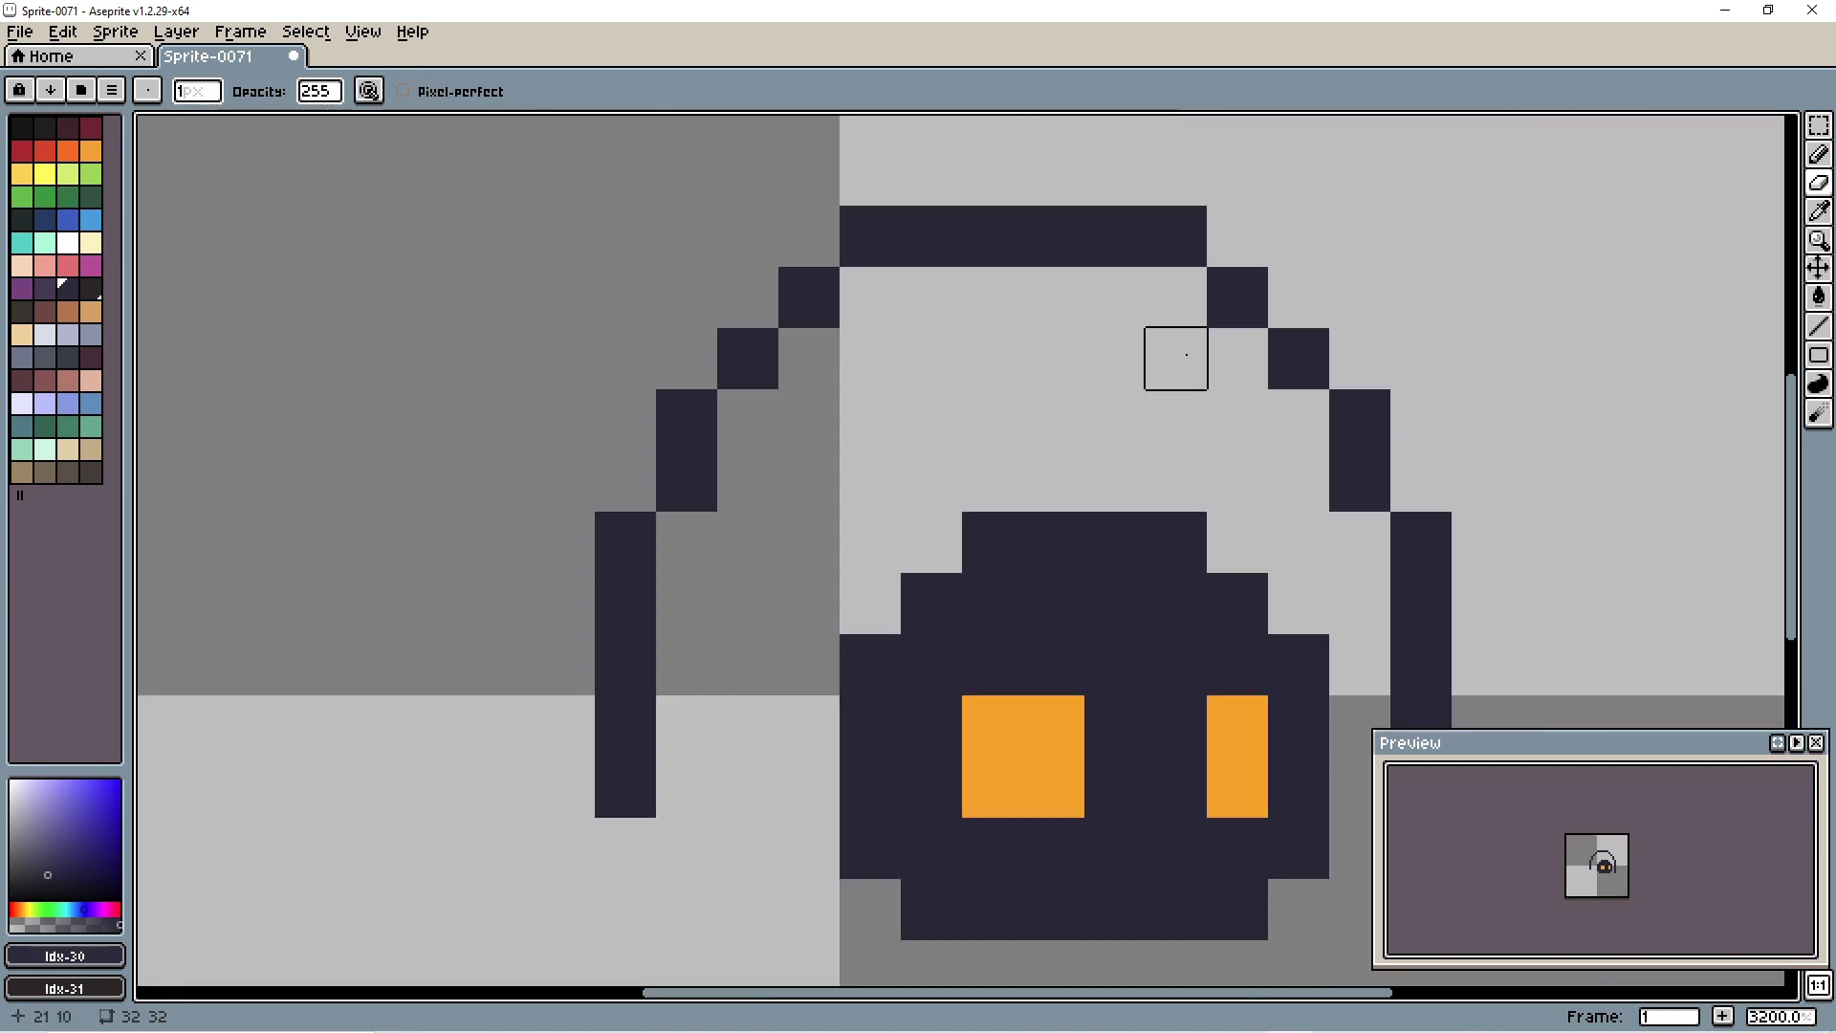
pyautogui.scroll(-8, 1177, 357)
pyautogui.scroll(2, 1232, 422)
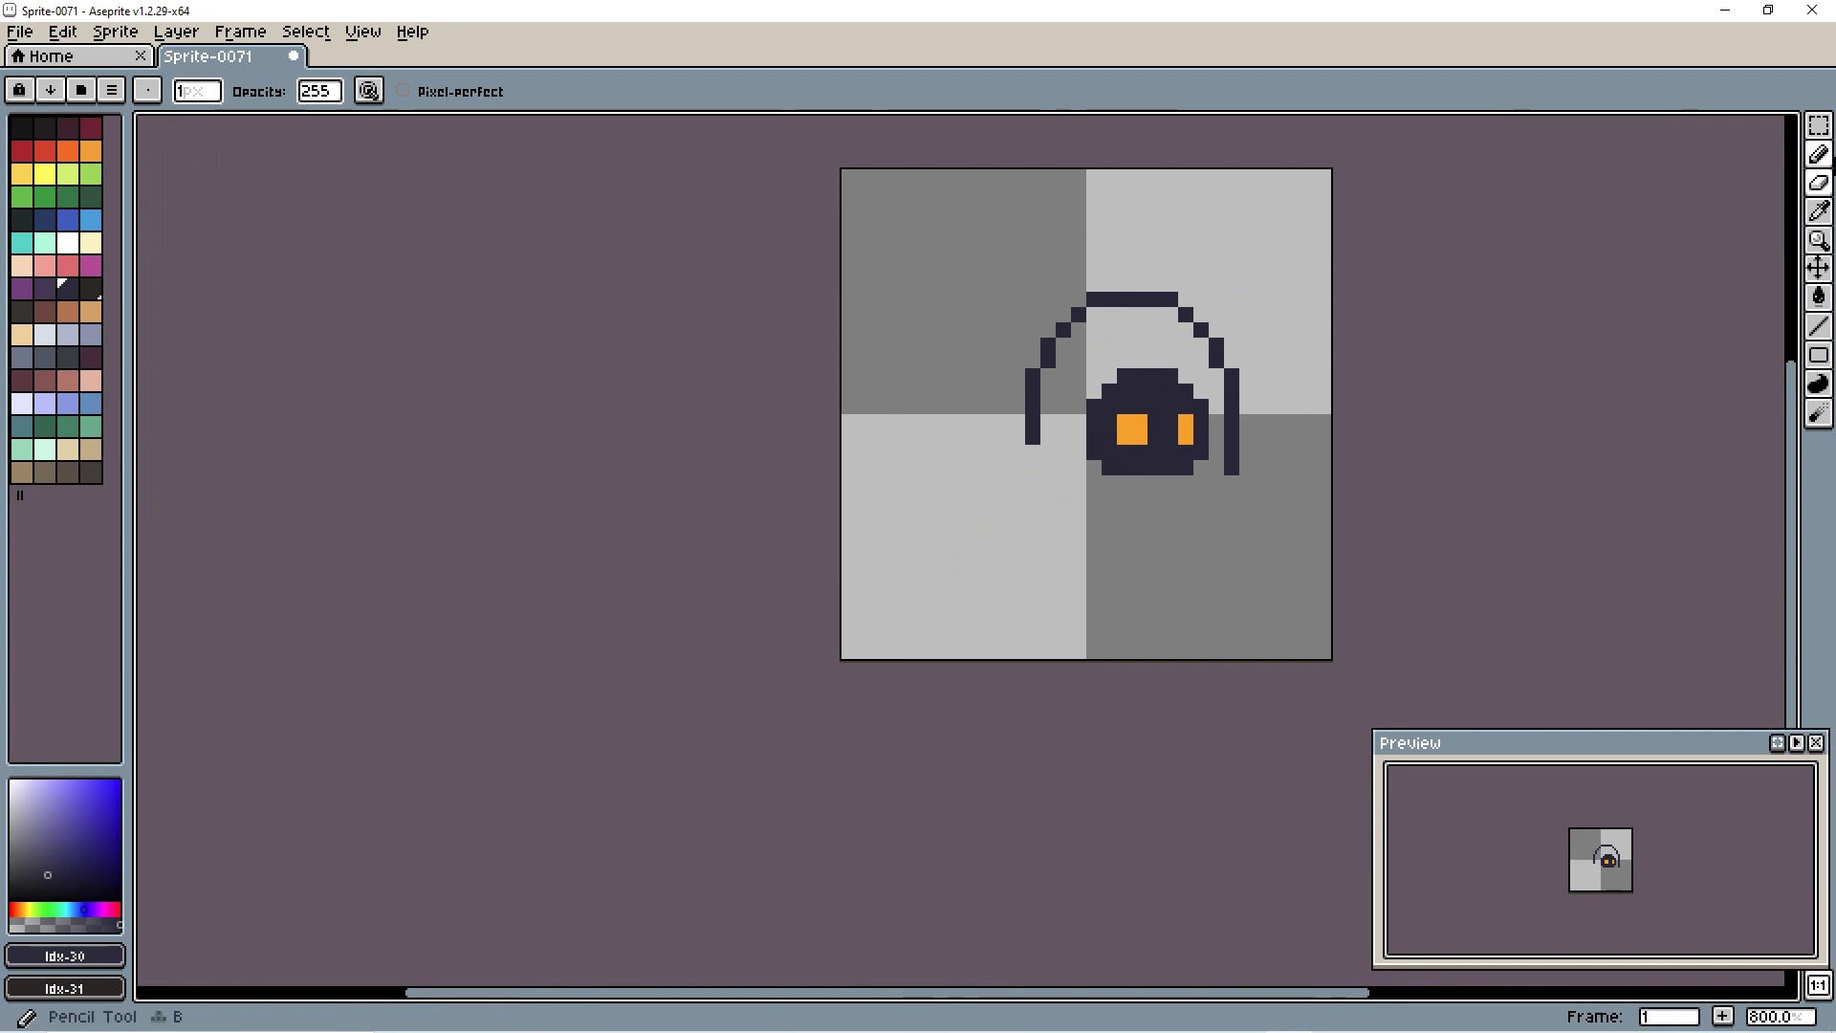
pyautogui.click(1820, 154)
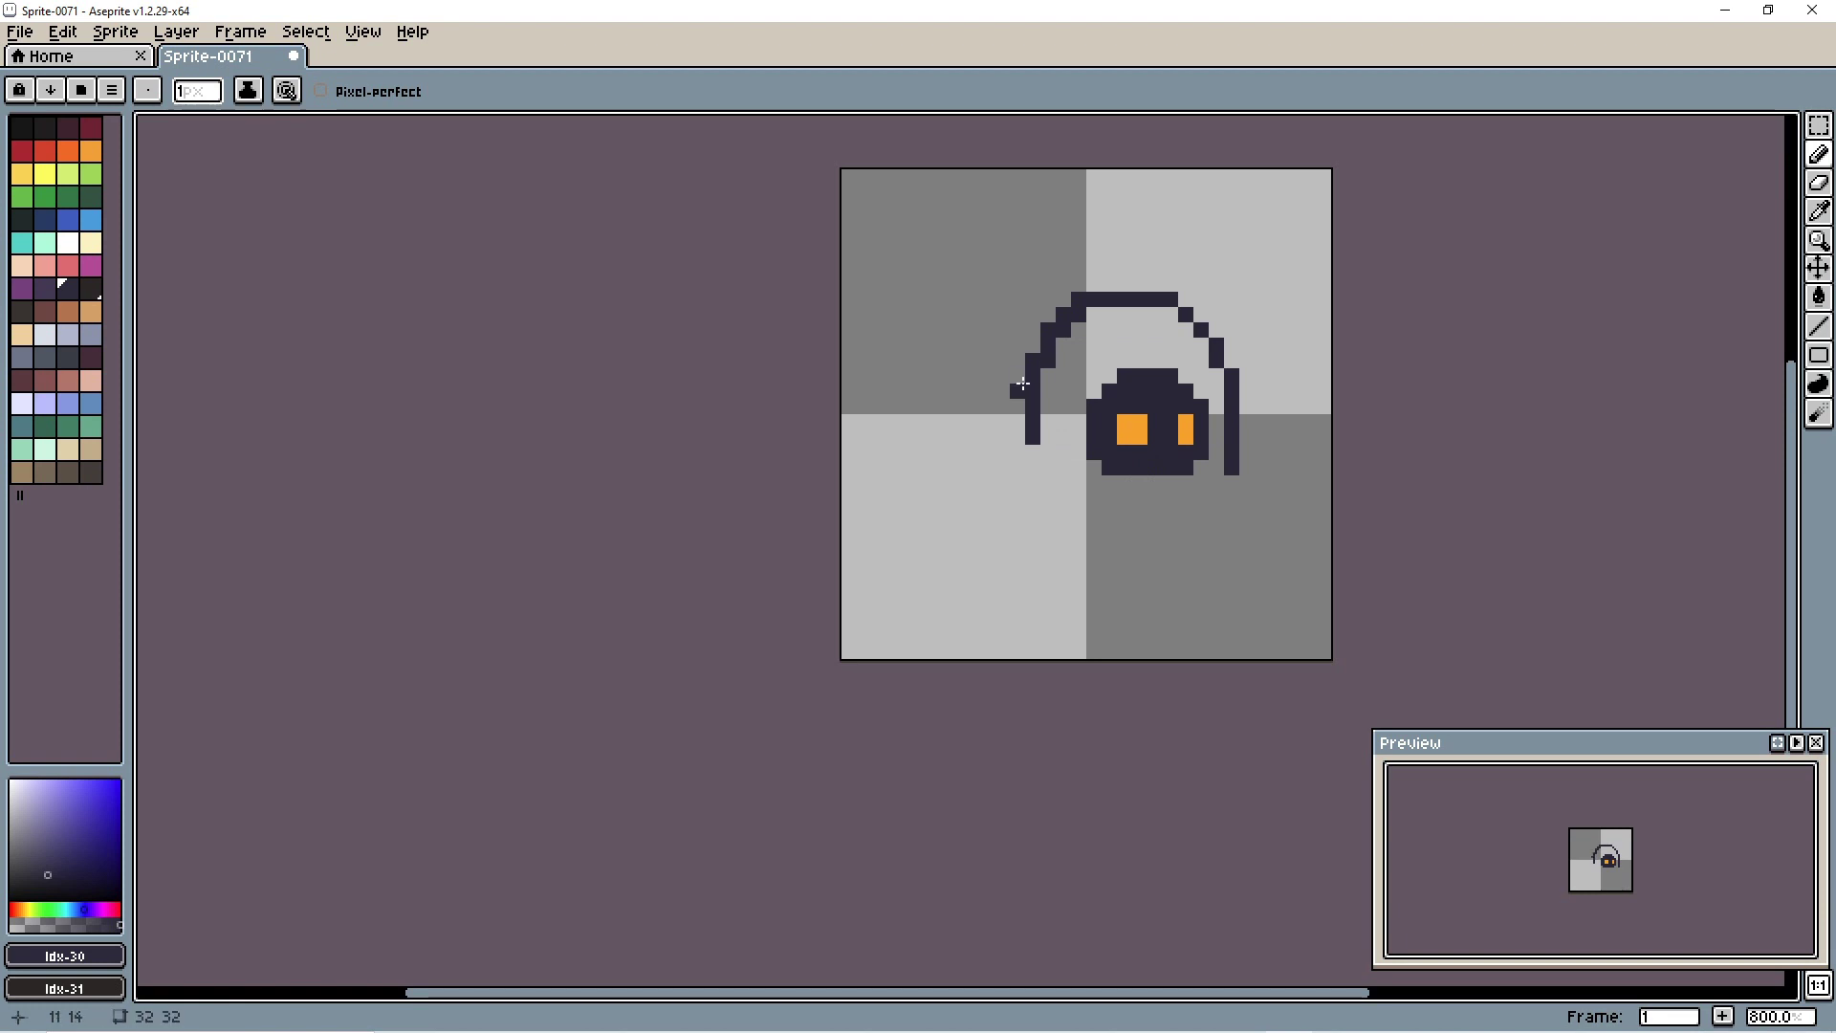
pyautogui.click(1820, 181)
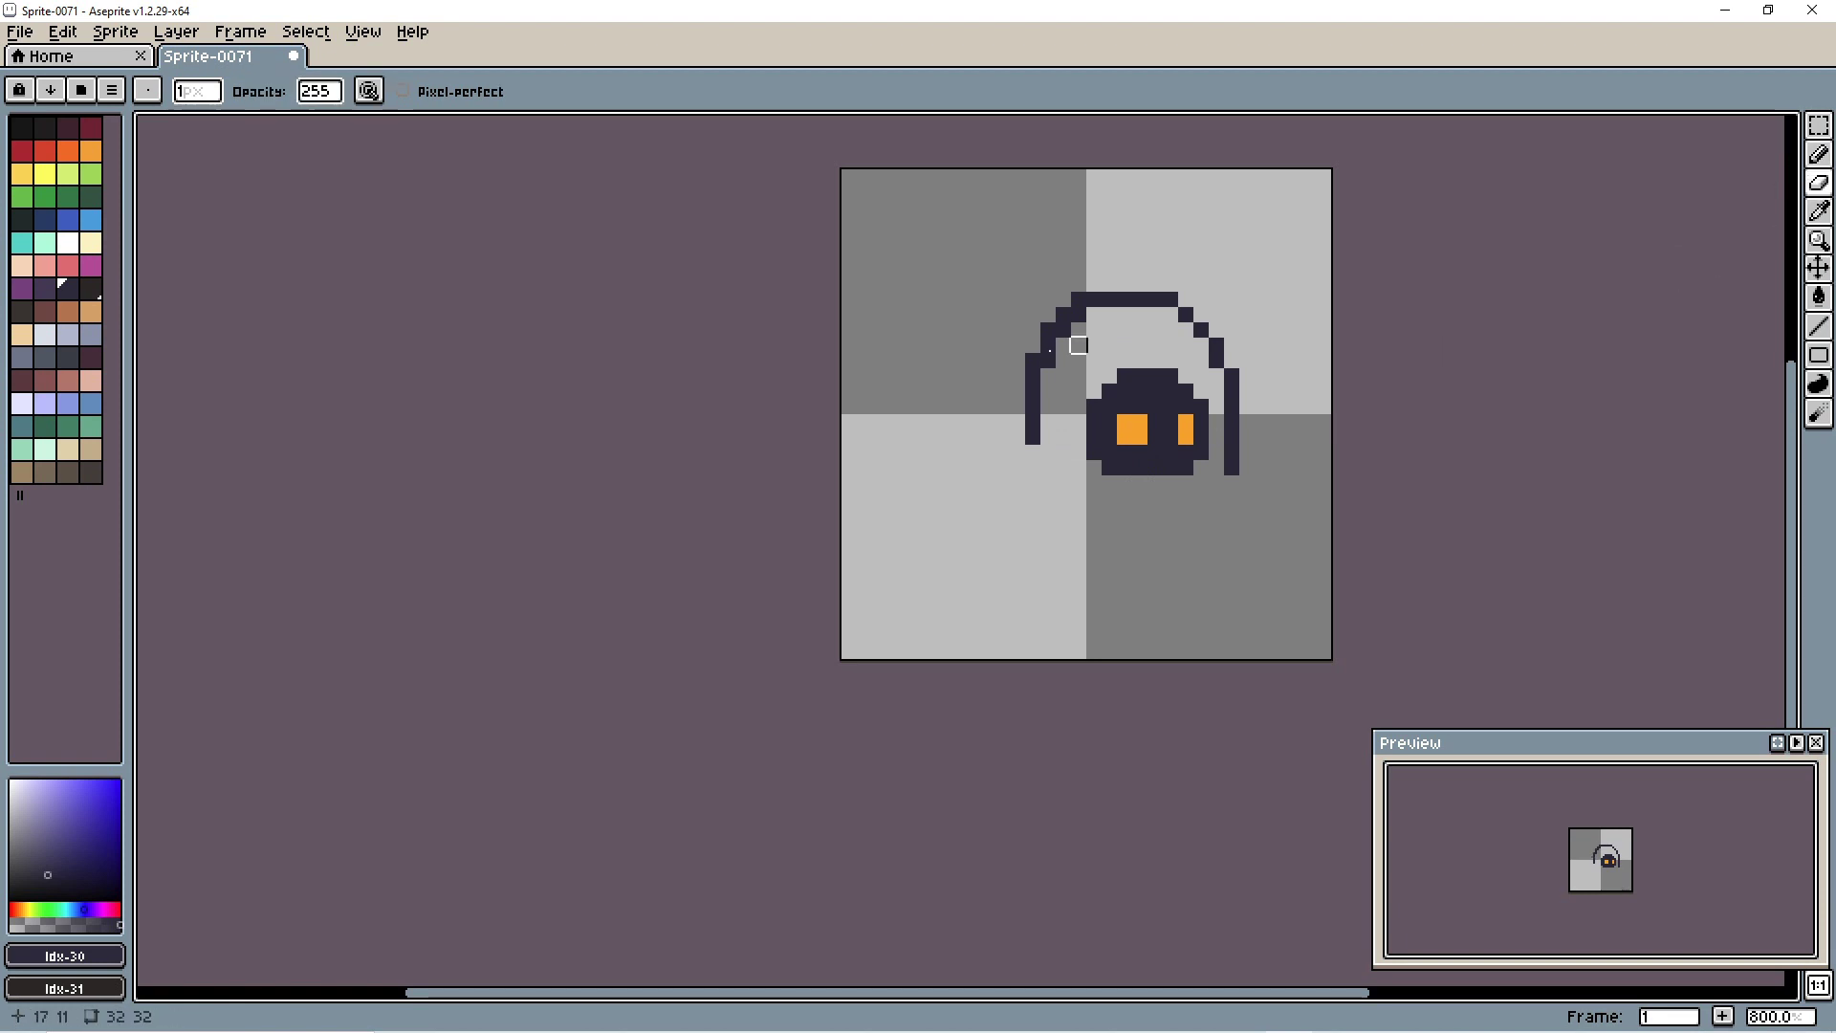
pyautogui.moveTo(1064, 329); pyautogui.dragTo(1048, 361)
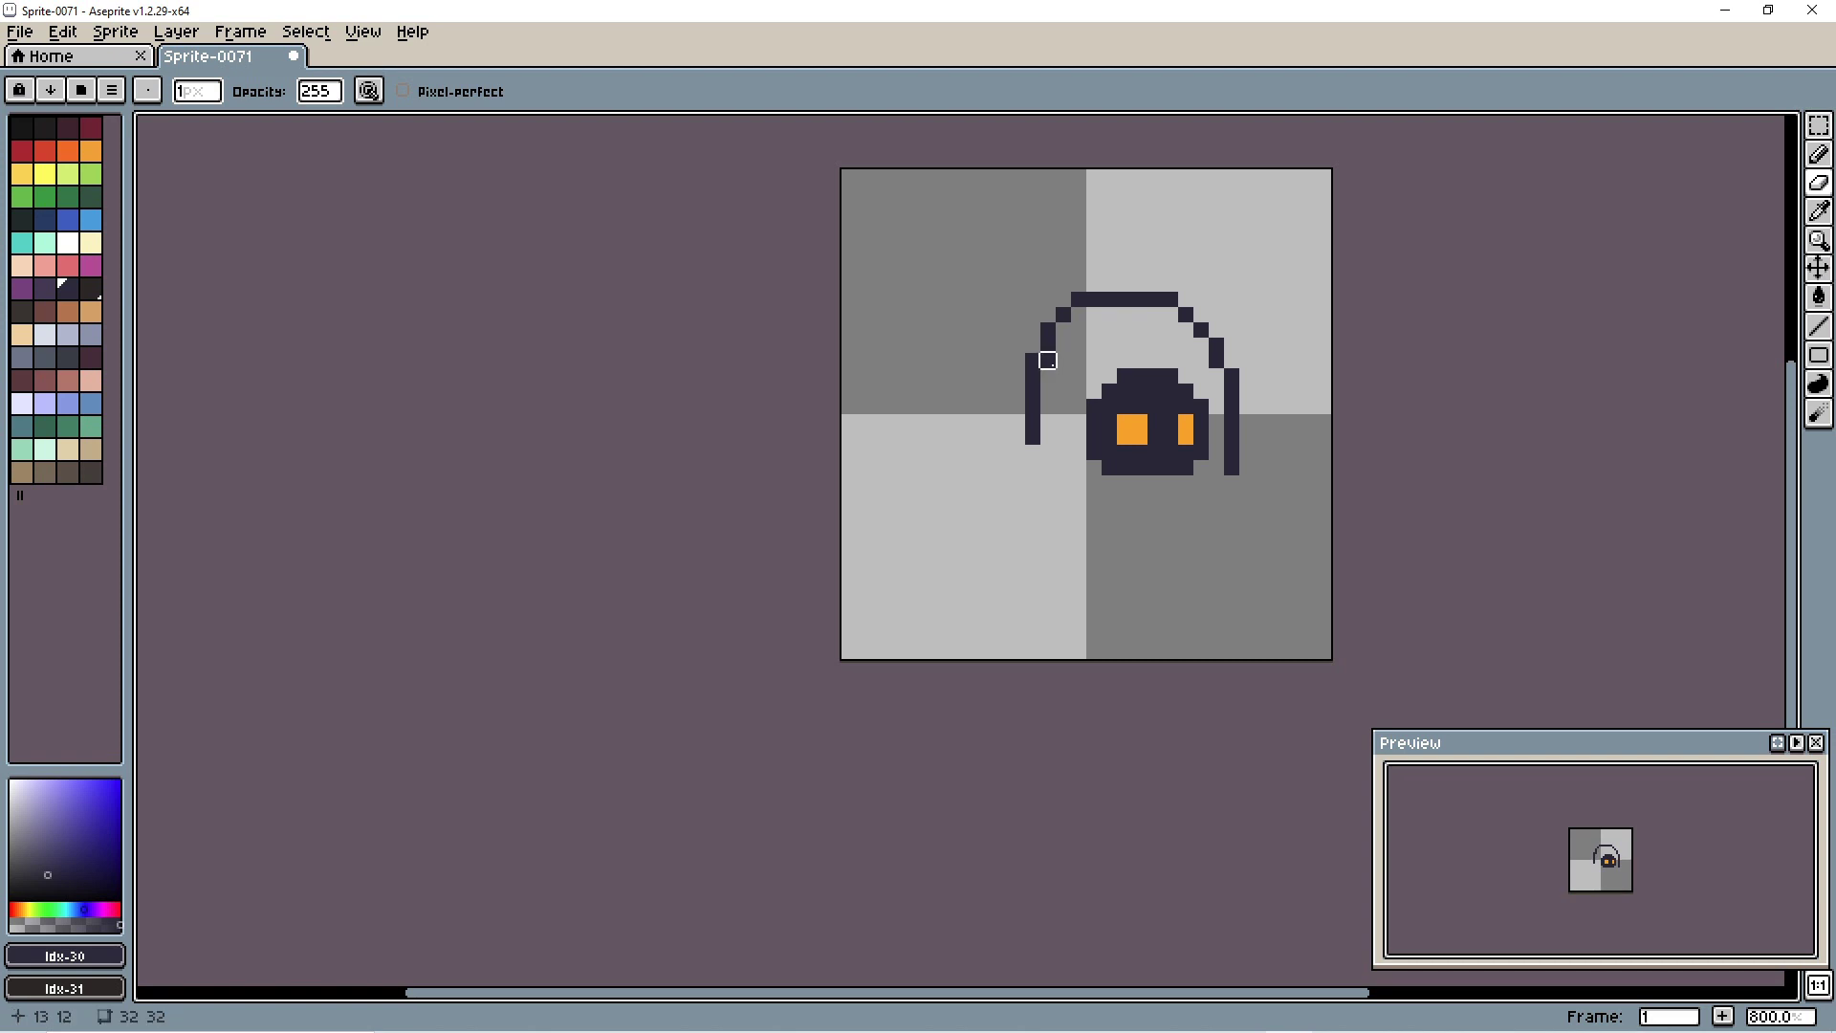
pyautogui.scroll(-5, 1232, 375)
pyautogui.scroll(8, 1266, 414)
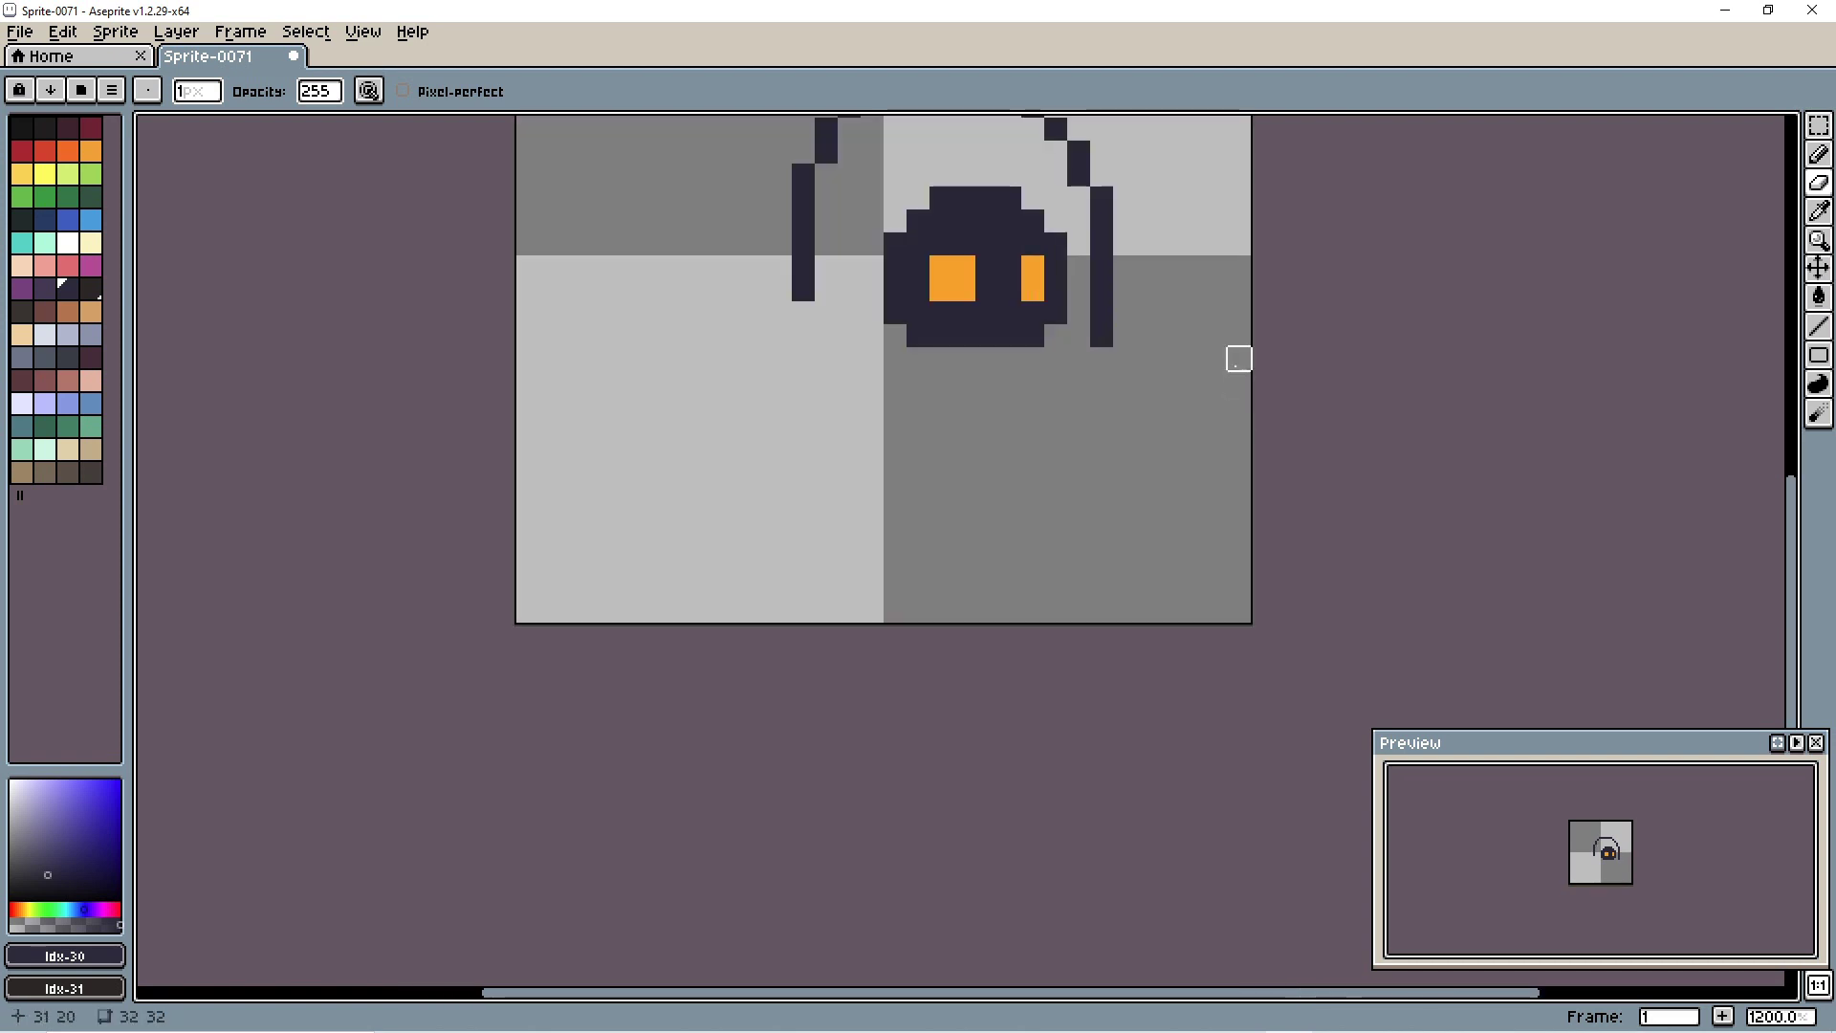
# Step: Extend the hood's left side down with the Pencil and draw its bottom curve to close it
pyautogui.moveTo(1064, 288); pyautogui.dragTo(1236, 359)
pyautogui.press('b')
pyautogui.click(958, 388)
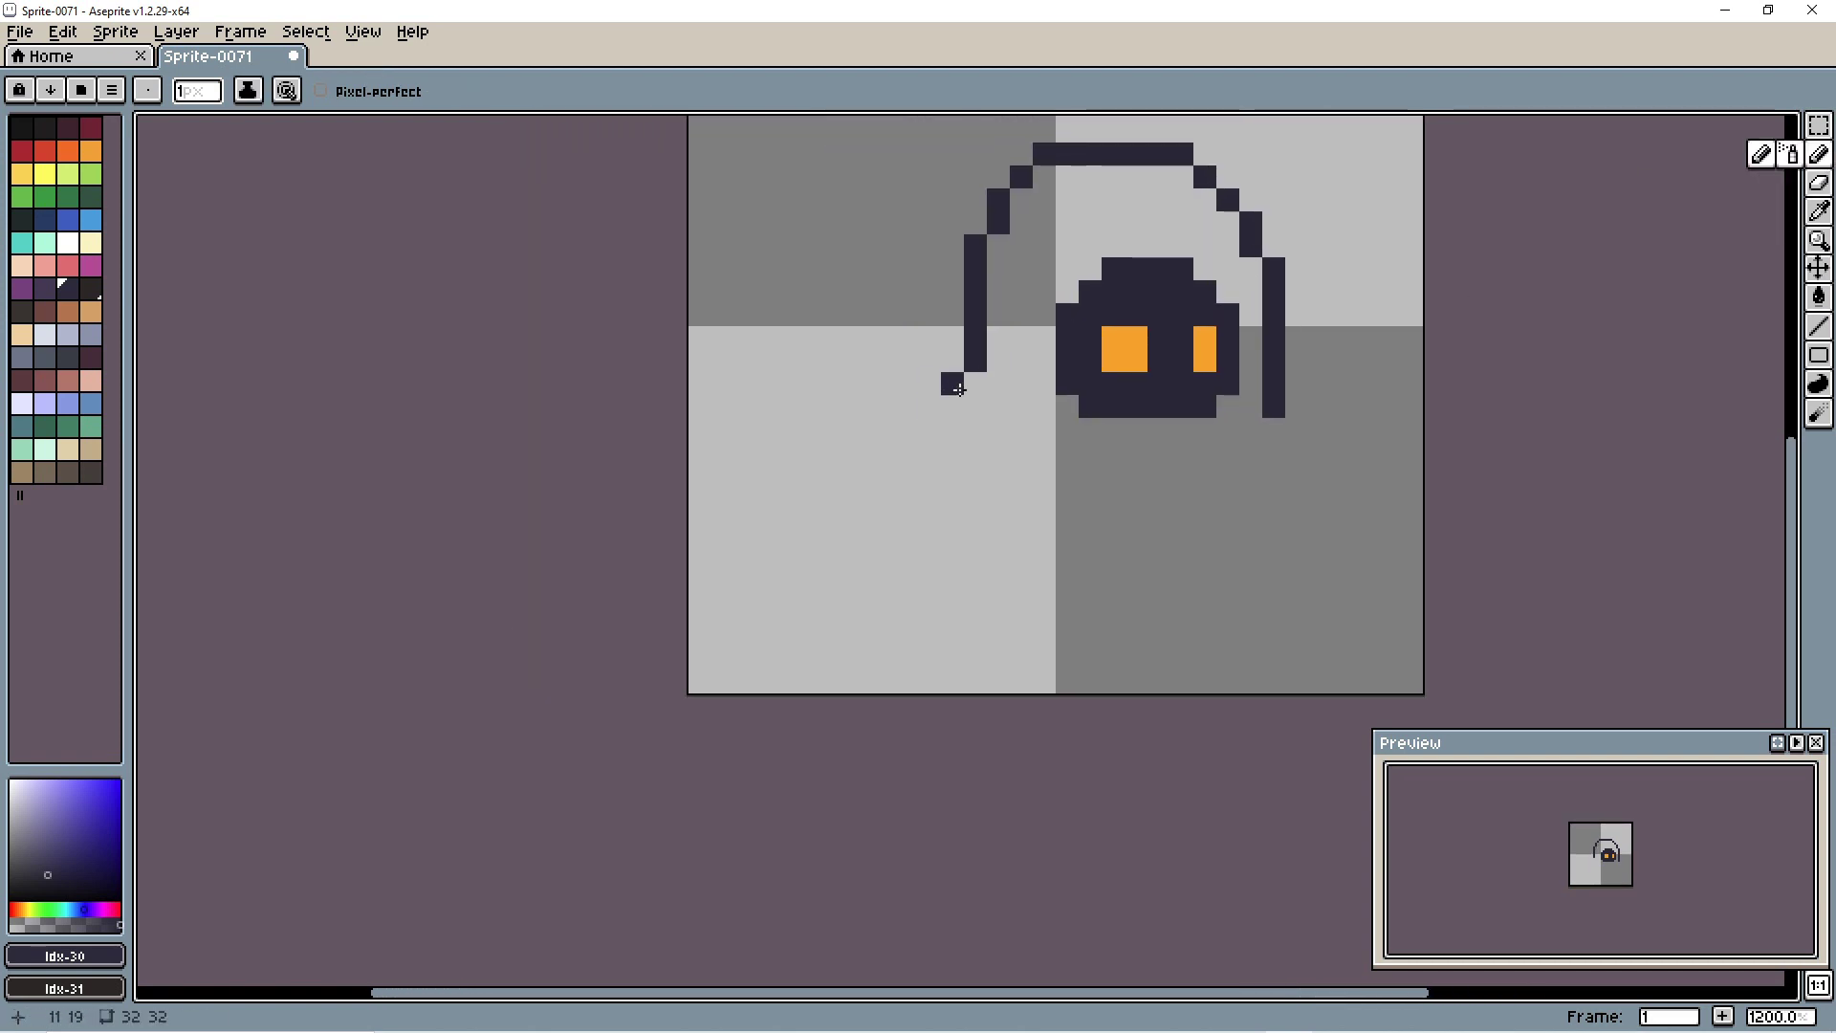
pyautogui.keyDown('shift'); pyautogui.click(977, 402); pyautogui.keyUp('shift')
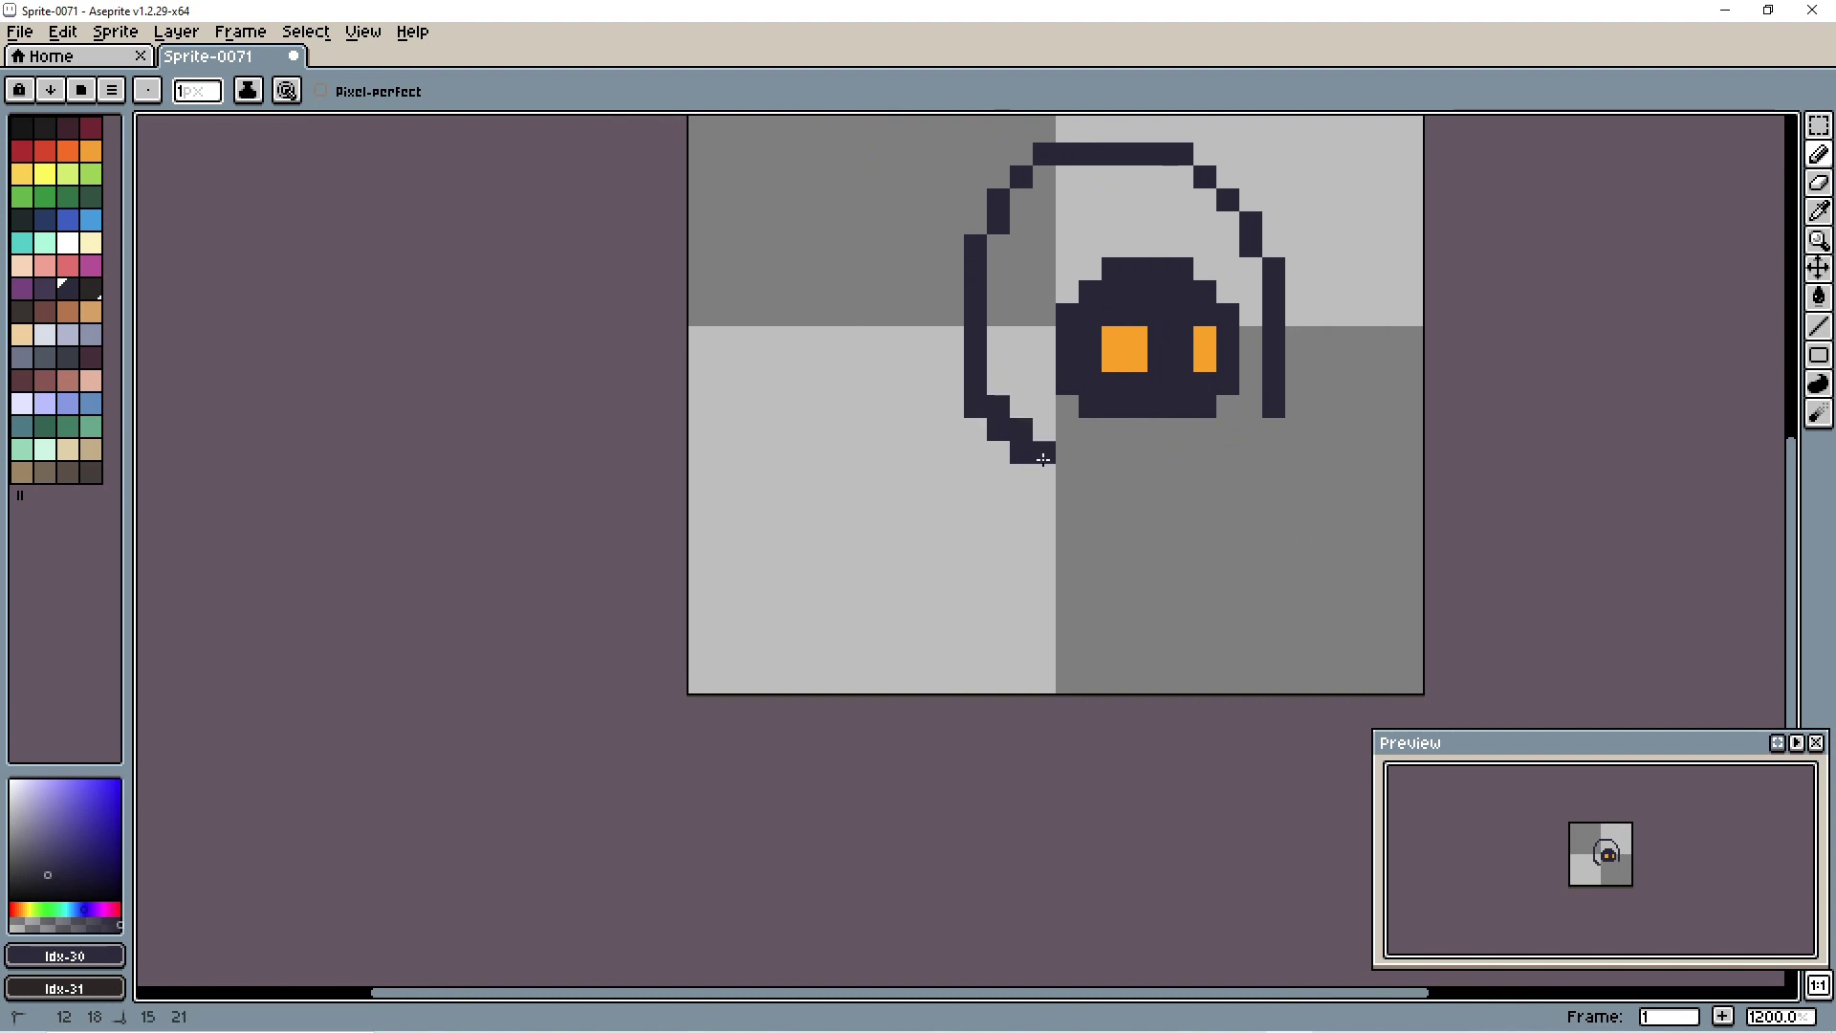
pyautogui.moveTo(1265, 429)
pyautogui.mouseDown()
pyautogui.moveTo(1162, 476)
pyautogui.moveTo(1071, 476)
pyautogui.mouseUp()
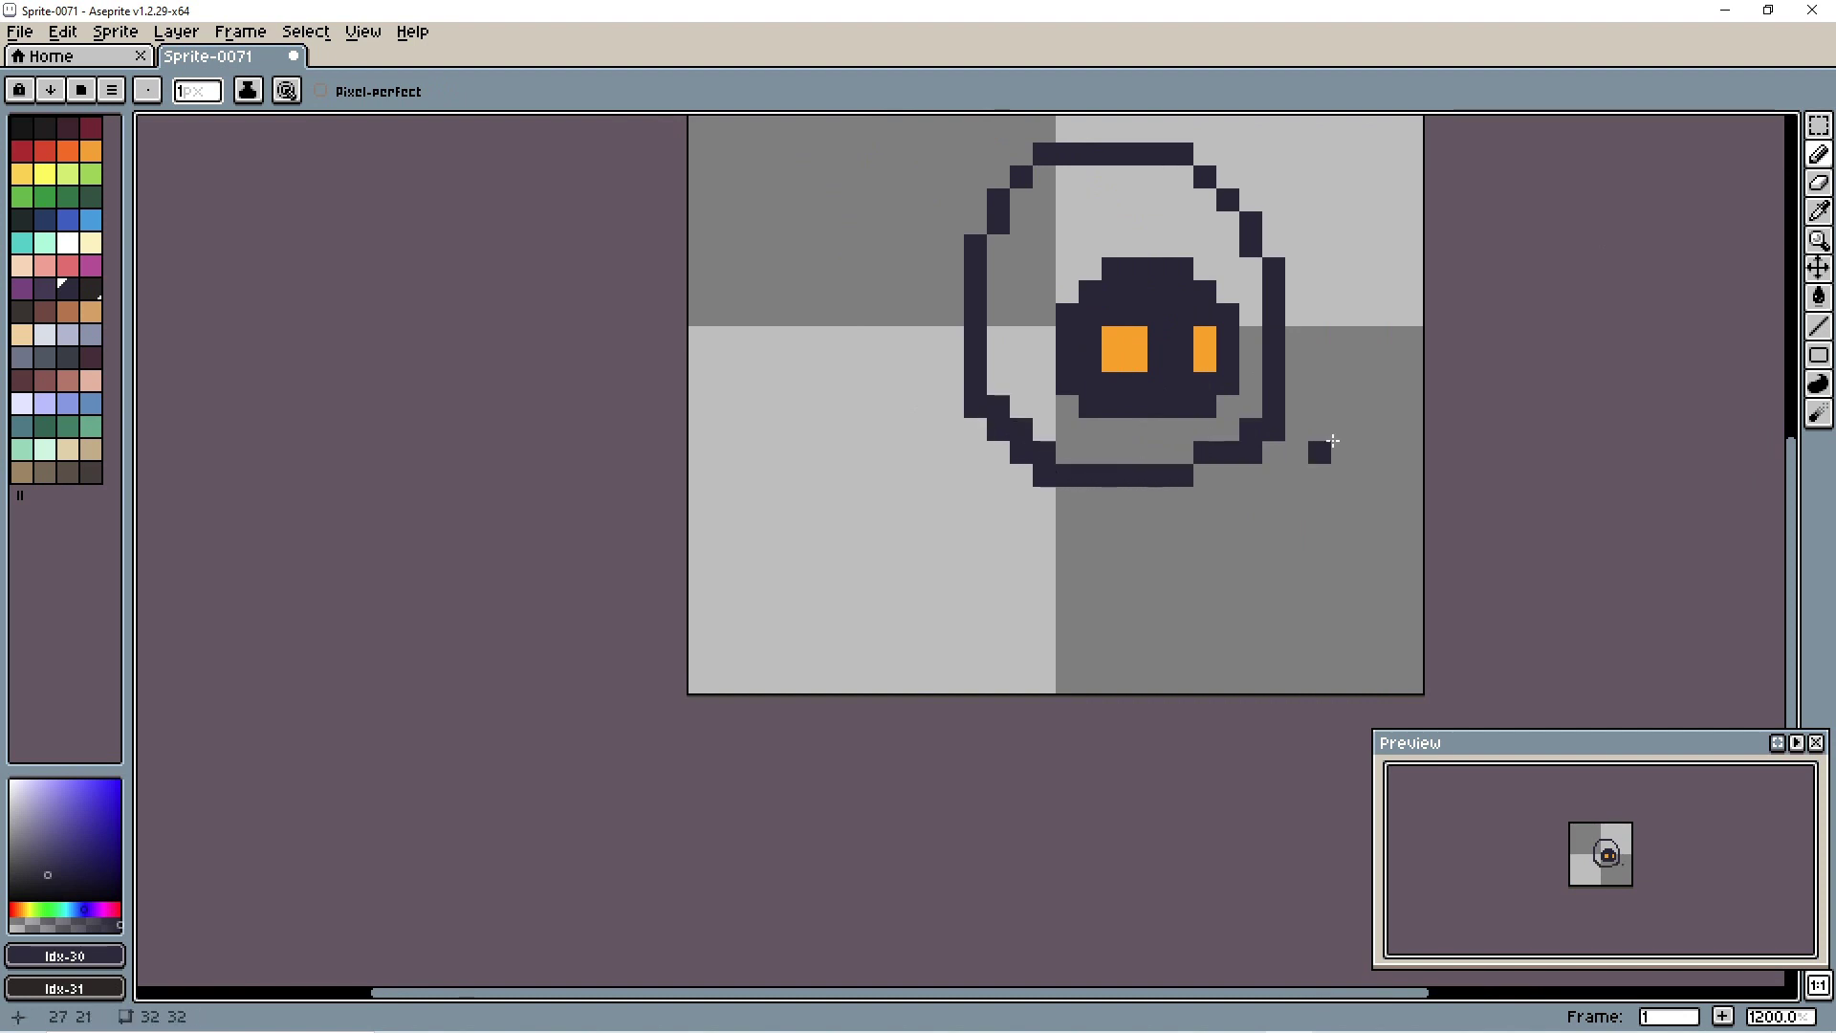
pyautogui.scroll(-6, 1329, 437)
pyautogui.scroll(7, 1363, 467)
# Step: Draw the cloak's right side, bottom edge and left side down to the foot
pyautogui.moveTo(1201, 336)
pyautogui.mouseDown()
pyautogui.moveTo(1017, 531)
pyautogui.moveTo(924, 522)
pyautogui.mouseUp()
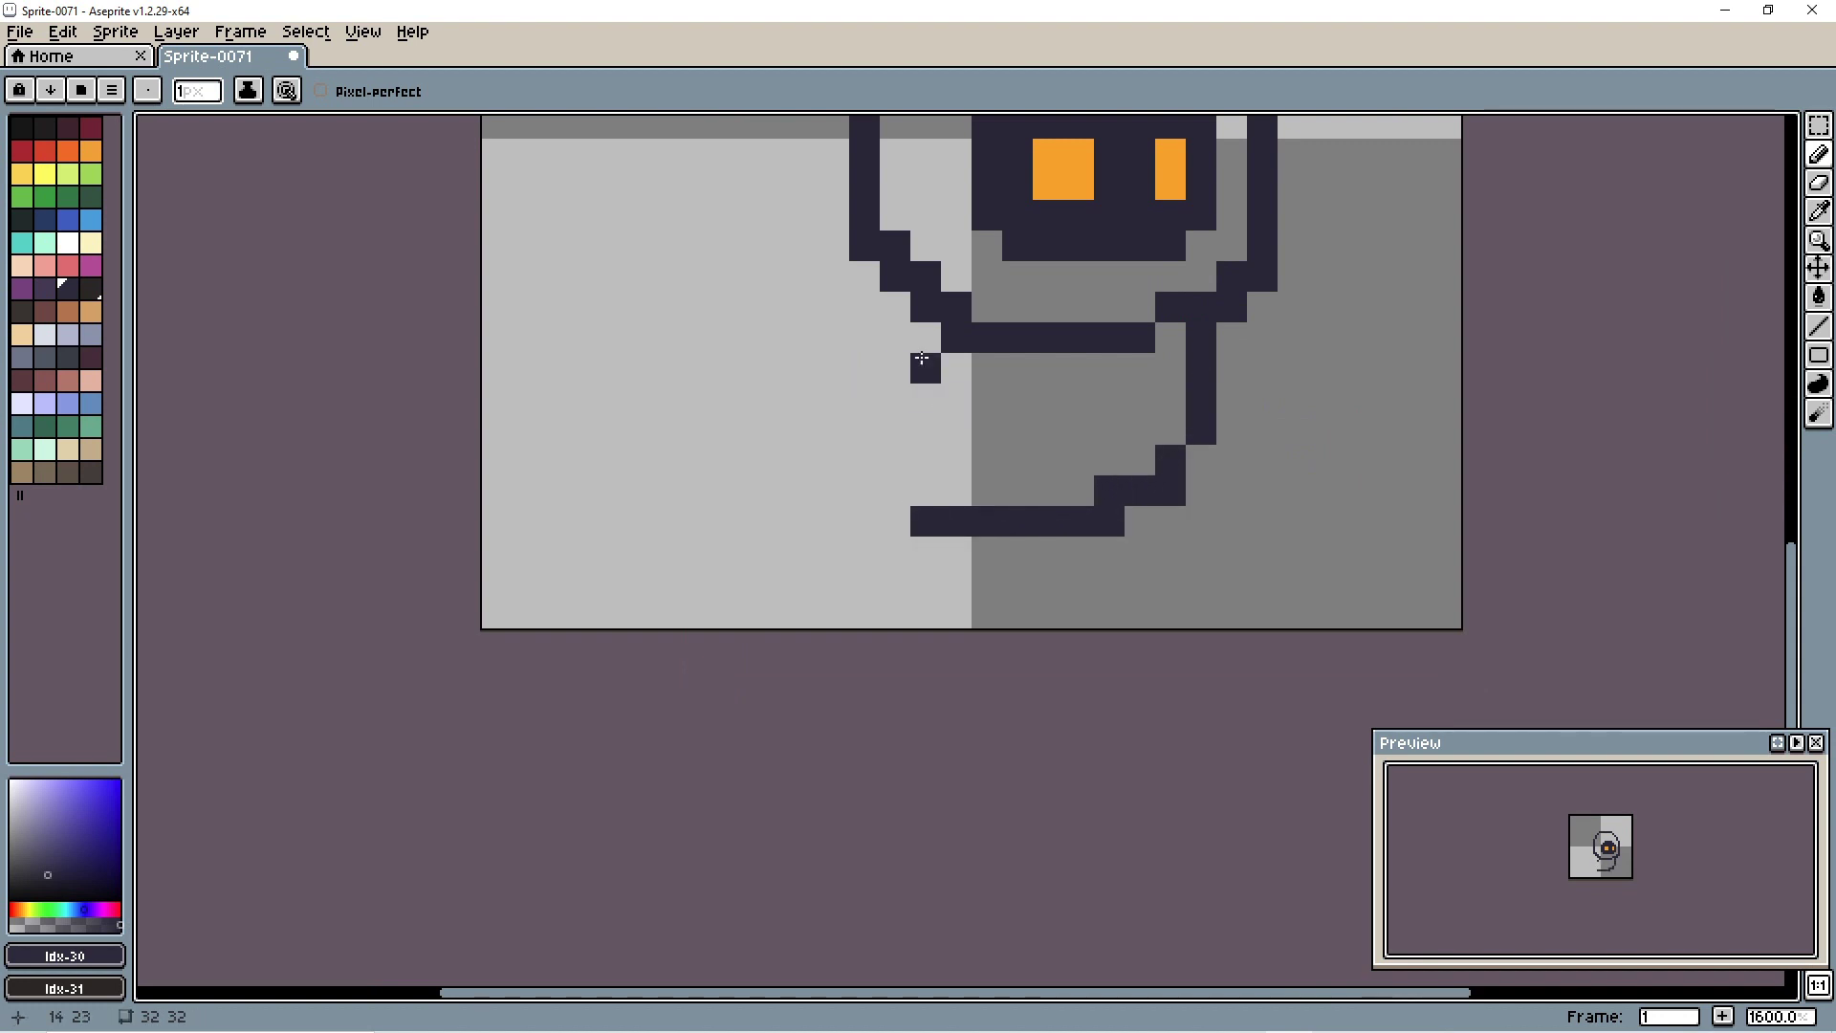
pyautogui.moveTo(959, 360)
pyautogui.mouseDown()
pyautogui.moveTo(926, 430)
pyautogui.moveTo(865, 469)
pyautogui.moveTo(845, 511)
pyautogui.moveTo(911, 517)
pyautogui.mouseUp()
pyautogui.scroll(-5, 1162, 480)
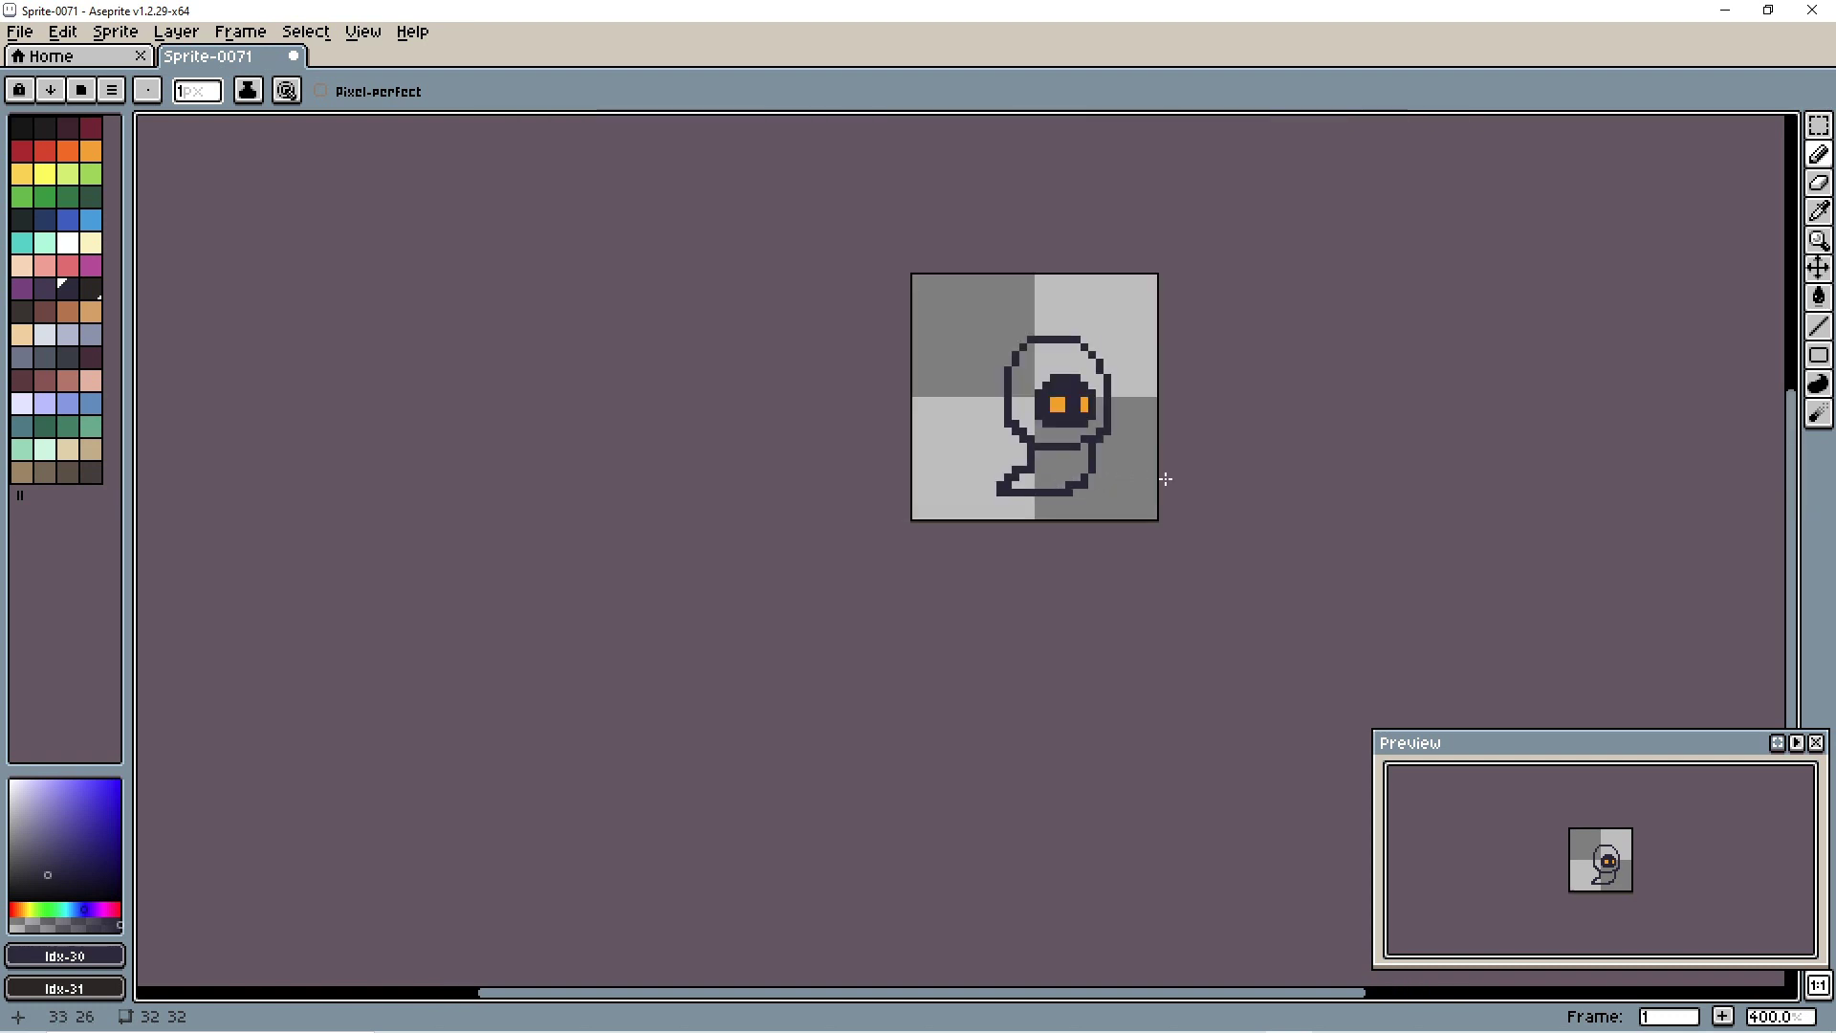
pyautogui.scroll(-2, 1162, 480)
pyautogui.scroll(2, 1138, 481)
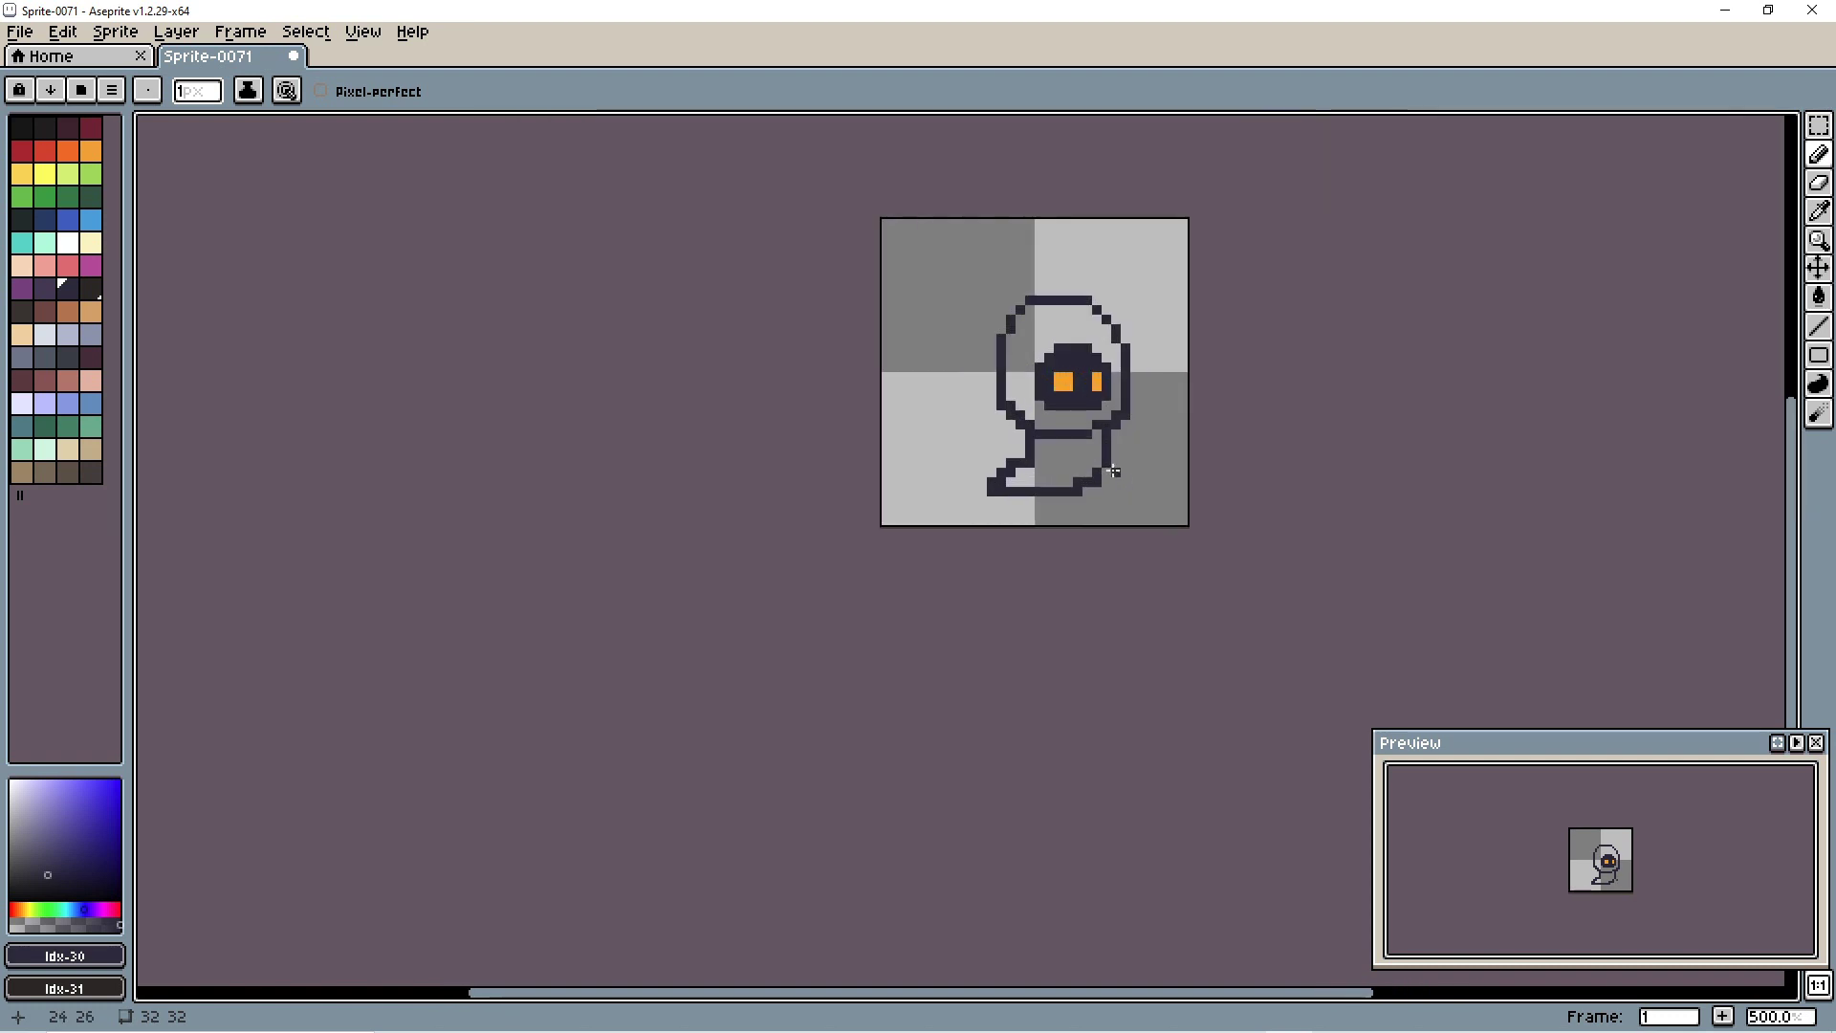
pyautogui.scroll(3, 1138, 481)
# Step: Undo the last two cloak strokes and redraw the lower-left foot
pyautogui.hotkey('ctrl', 'z')
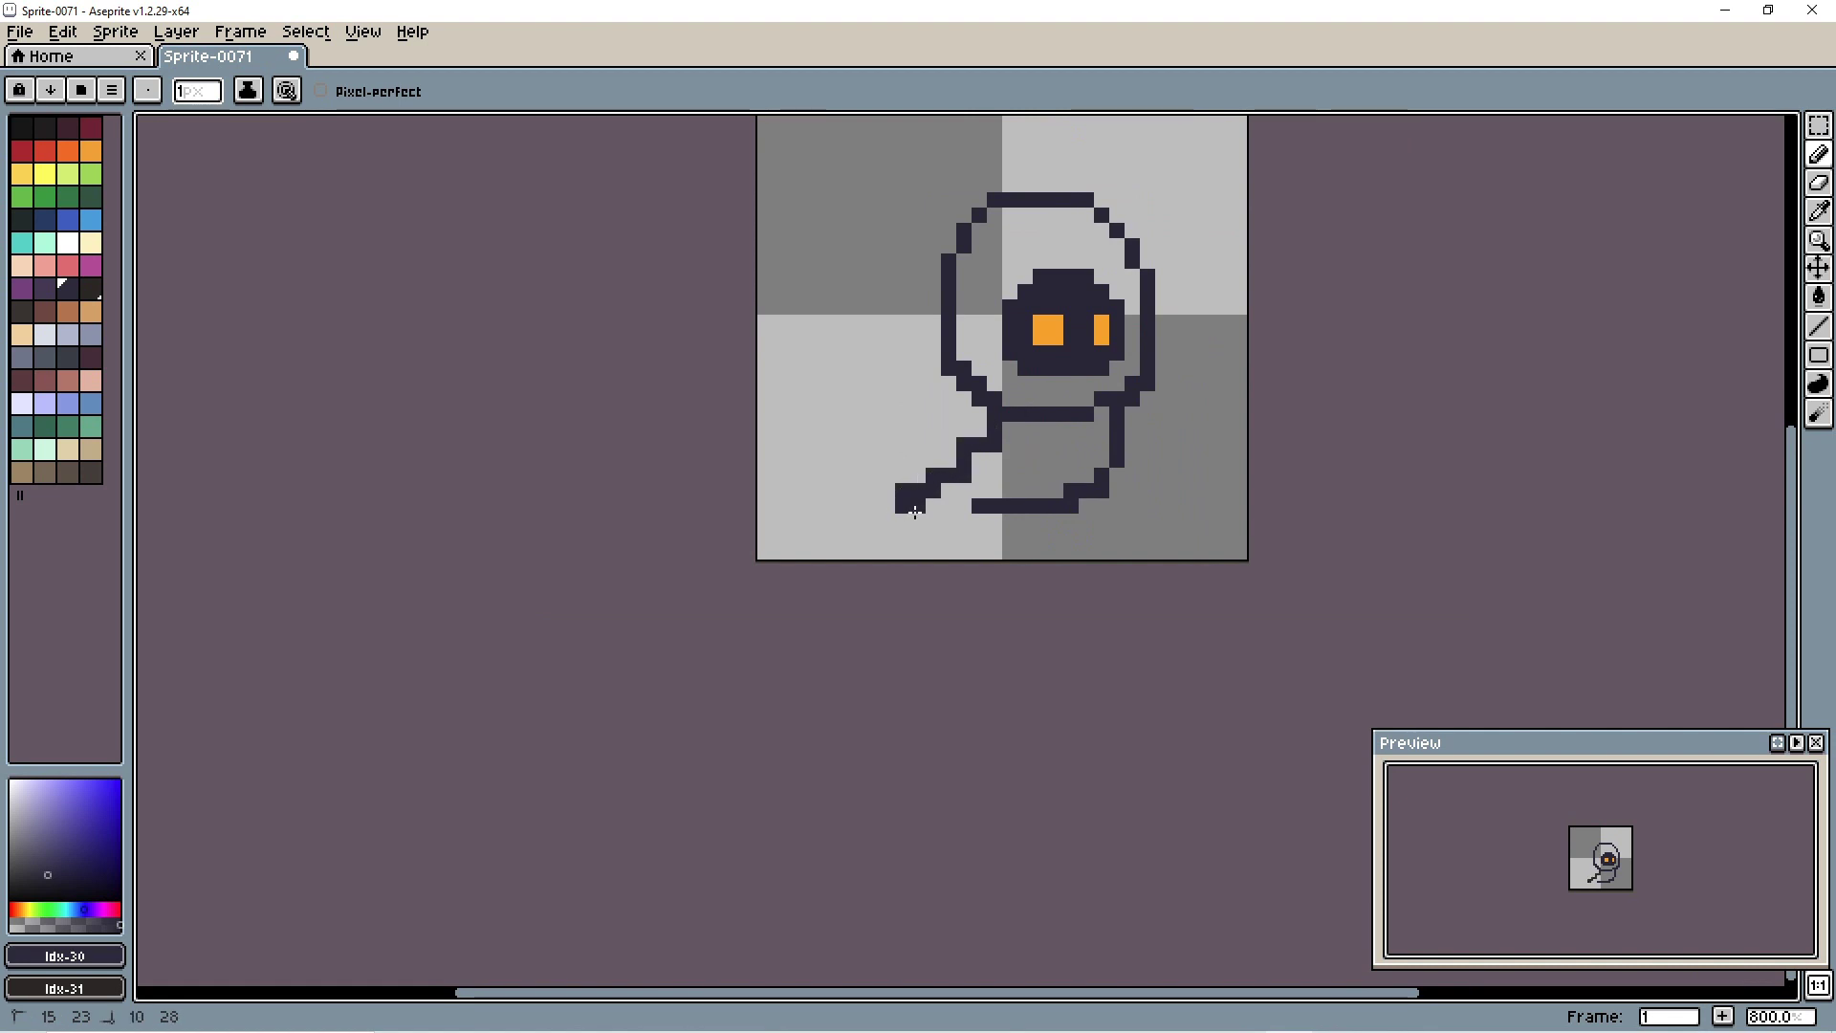
pyautogui.scroll(-5, 1070, 488)
pyautogui.scroll(3, 1148, 504)
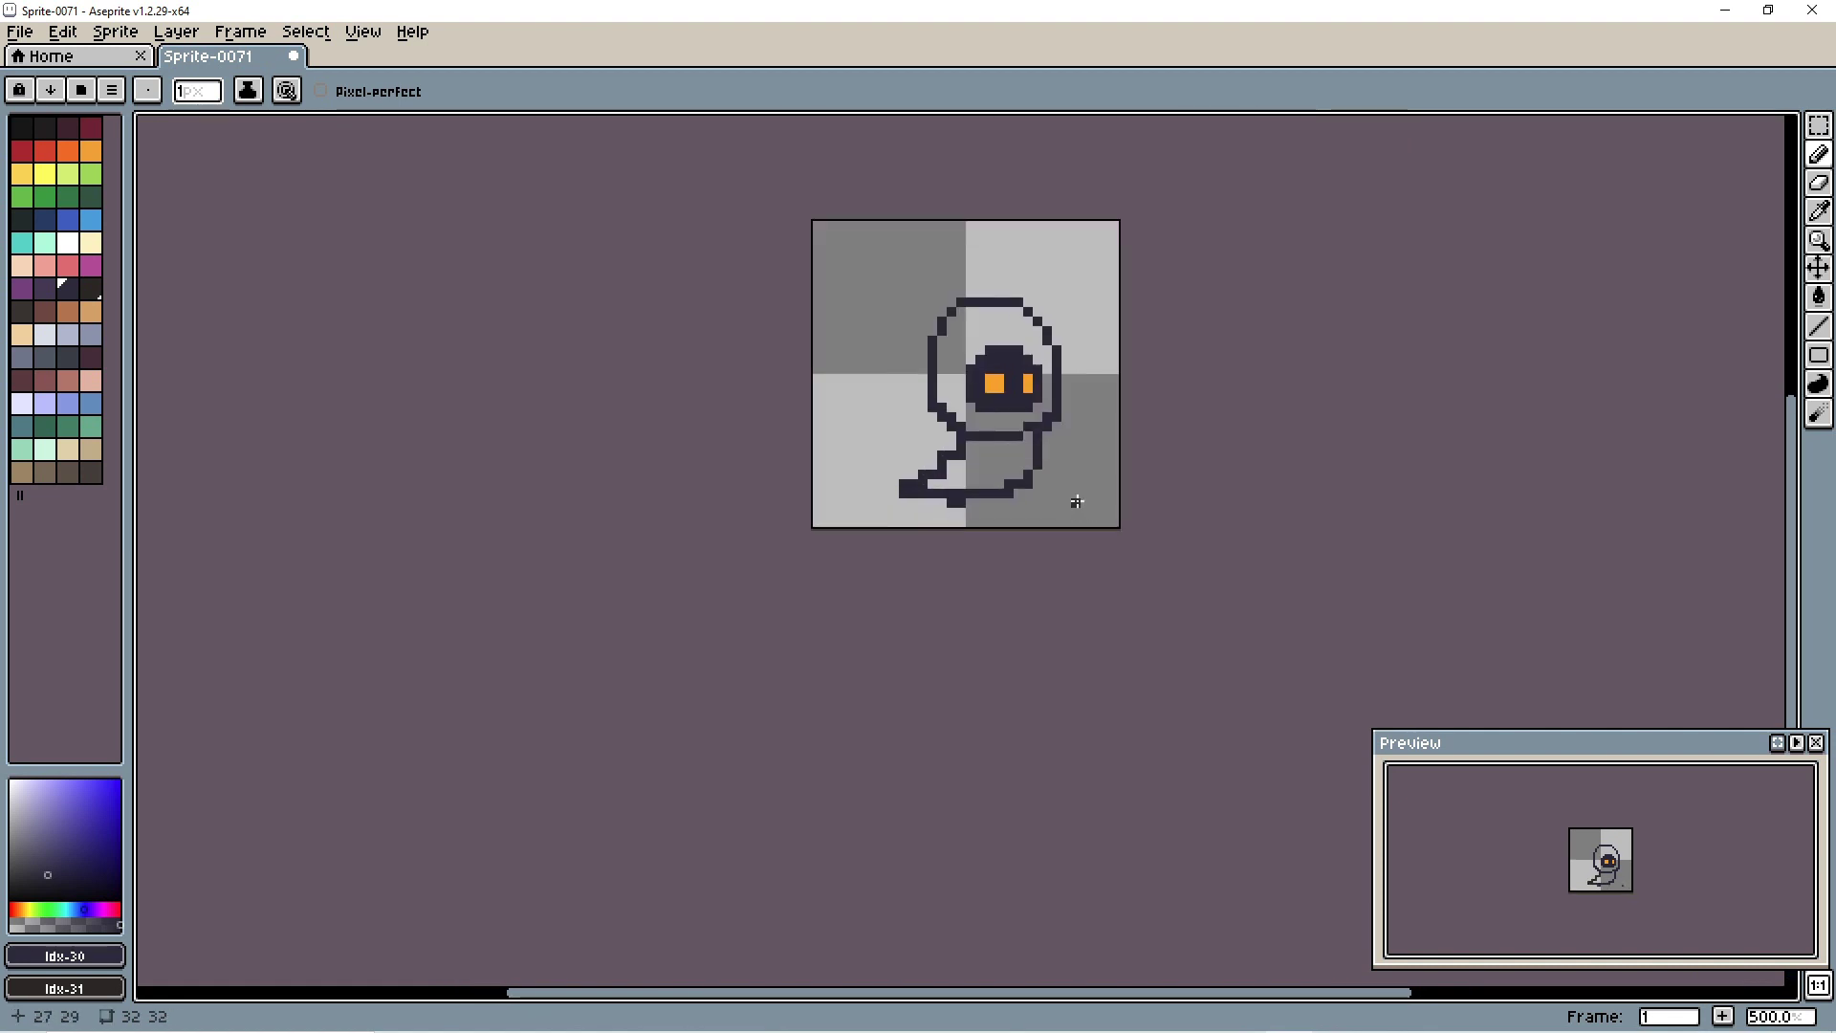
pyautogui.hotkey('ctrl', 'z')
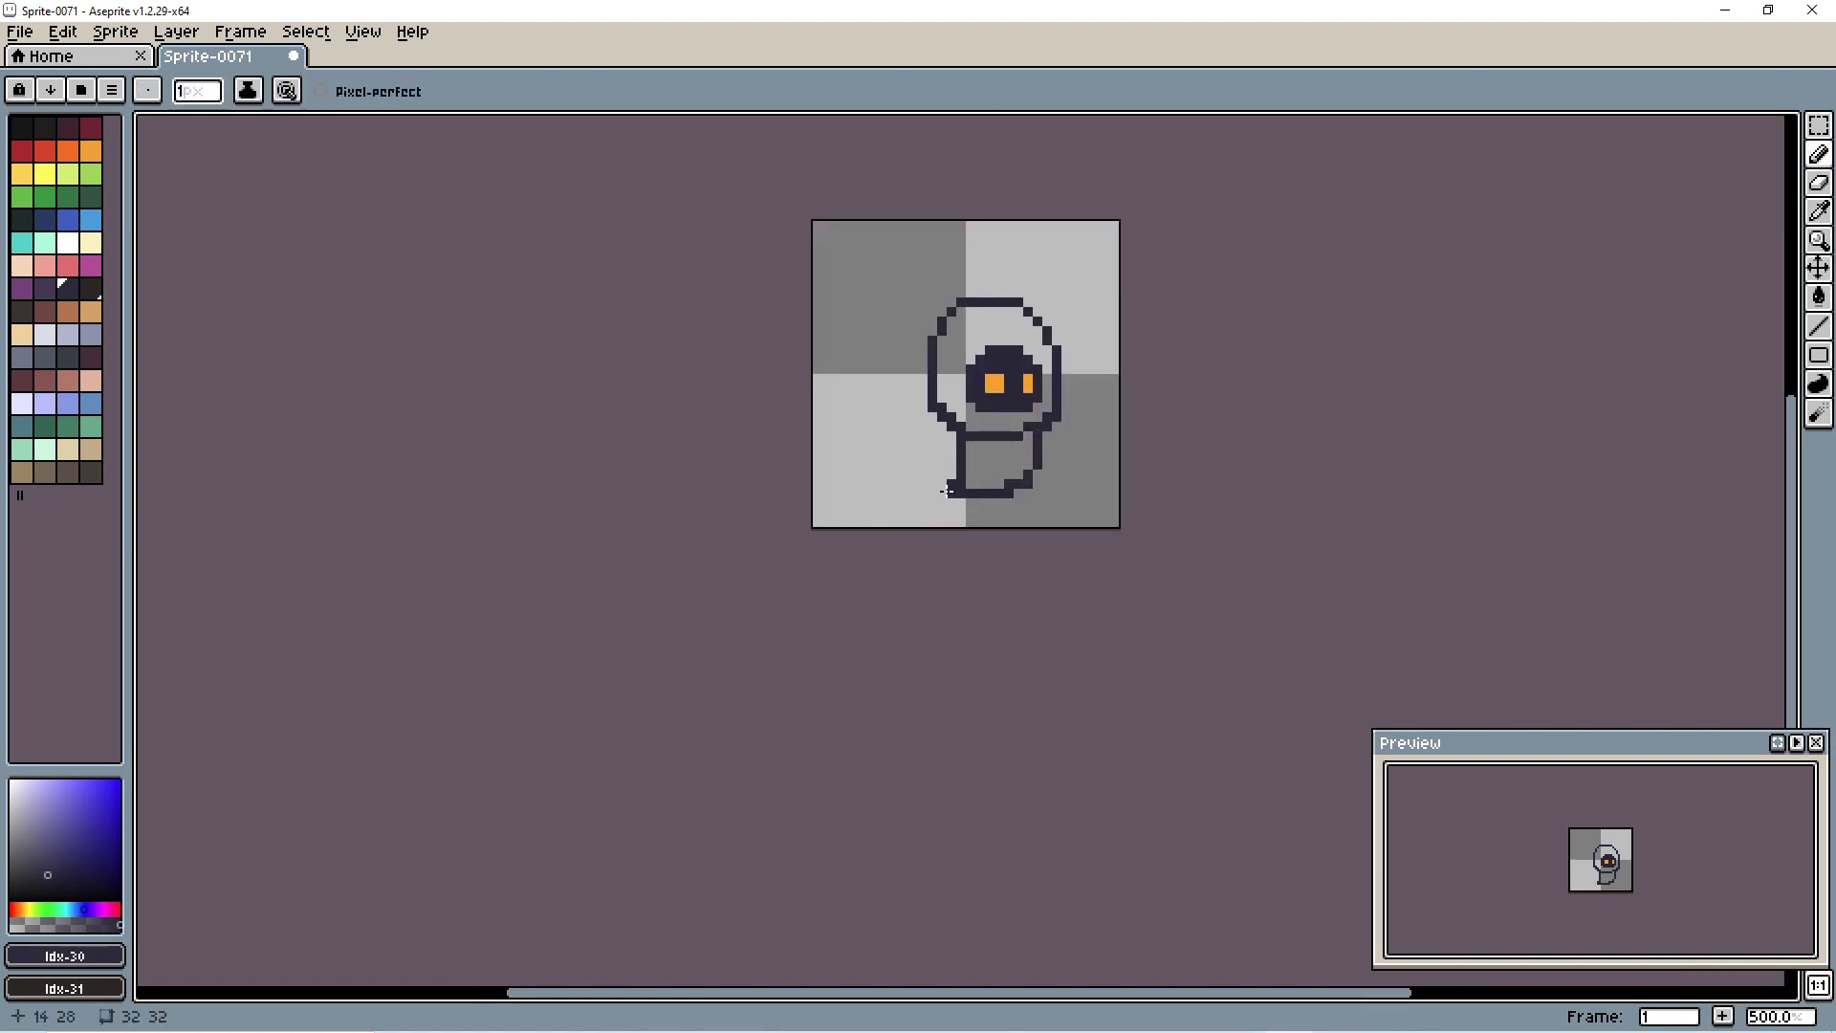
pyautogui.moveTo(946, 491); pyautogui.dragTo(942, 495)
pyautogui.scroll(-4, 1101, 501)
# Step: Erase the neck line under the head and redraw it one row higher, out to the hood
pyautogui.scroll(2, 1127, 472)
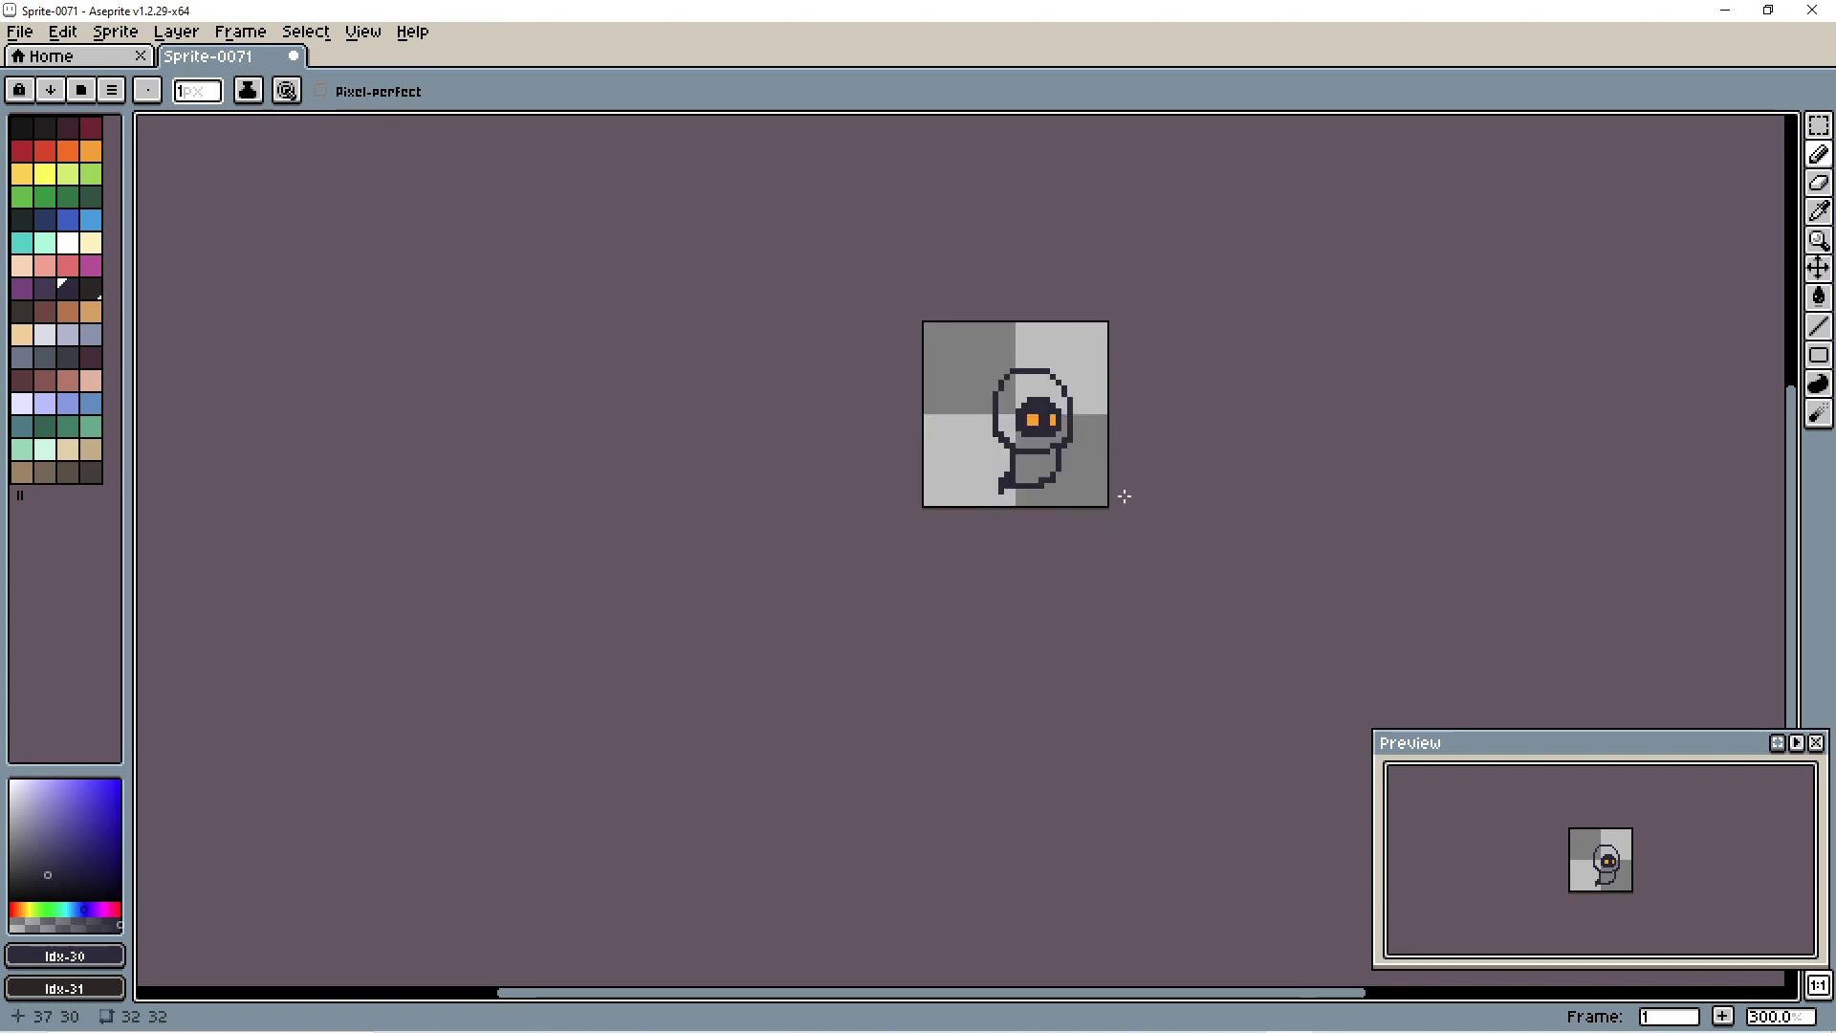
pyautogui.scroll(3, 1111, 495)
pyautogui.scroll(3, 946, 423)
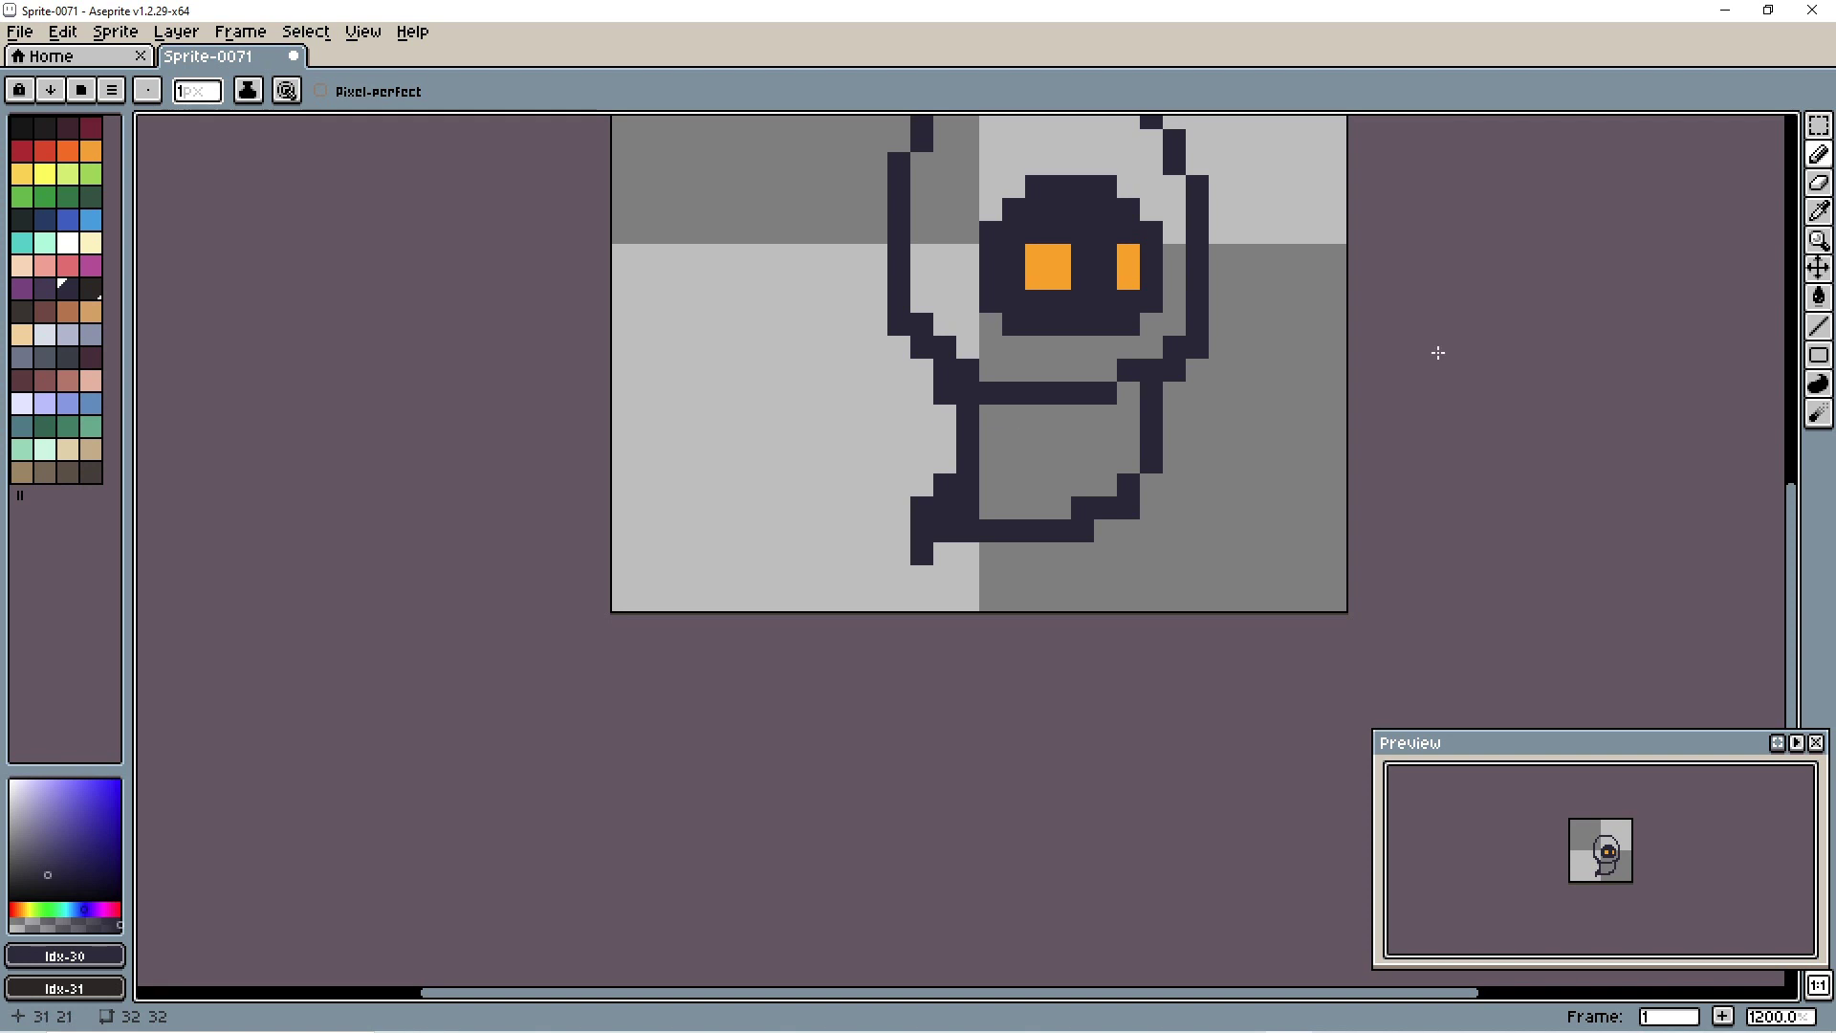
pyautogui.click(1819, 154)
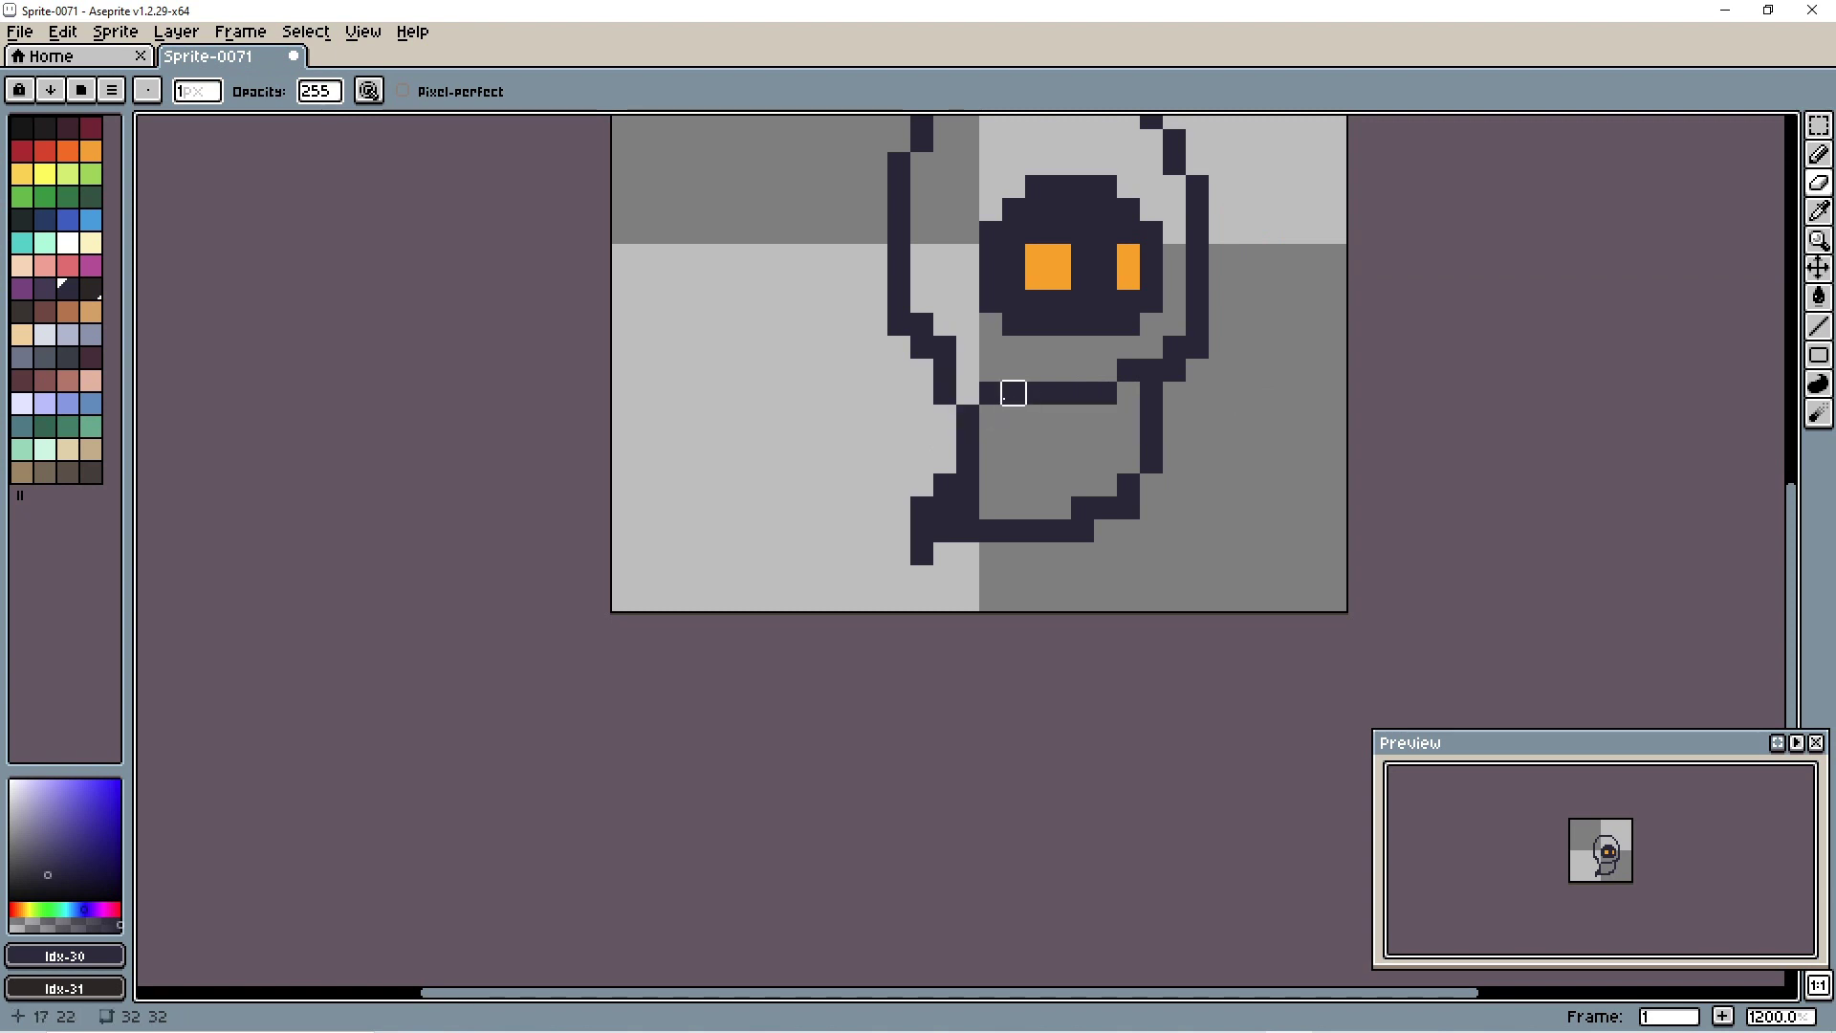
pyautogui.moveTo(991, 393); pyautogui.dragTo(1104, 393)
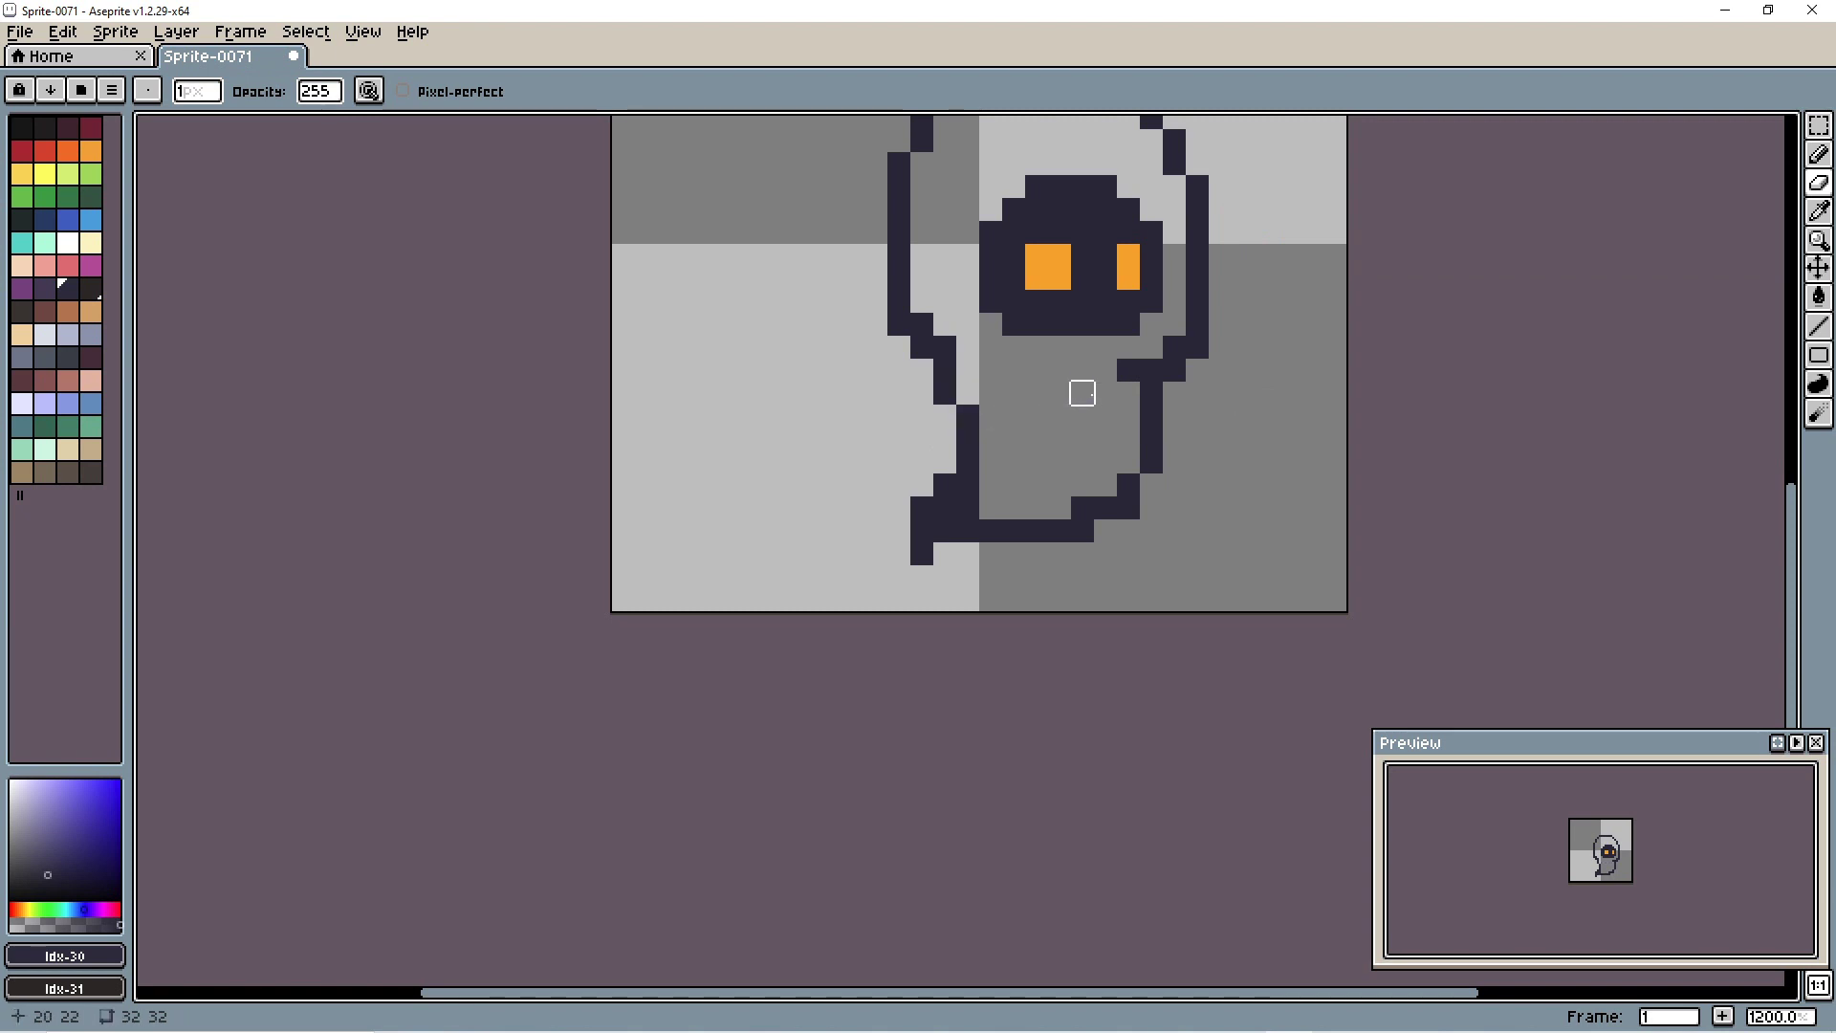
pyautogui.click(1819, 154)
pyautogui.click(1098, 364)
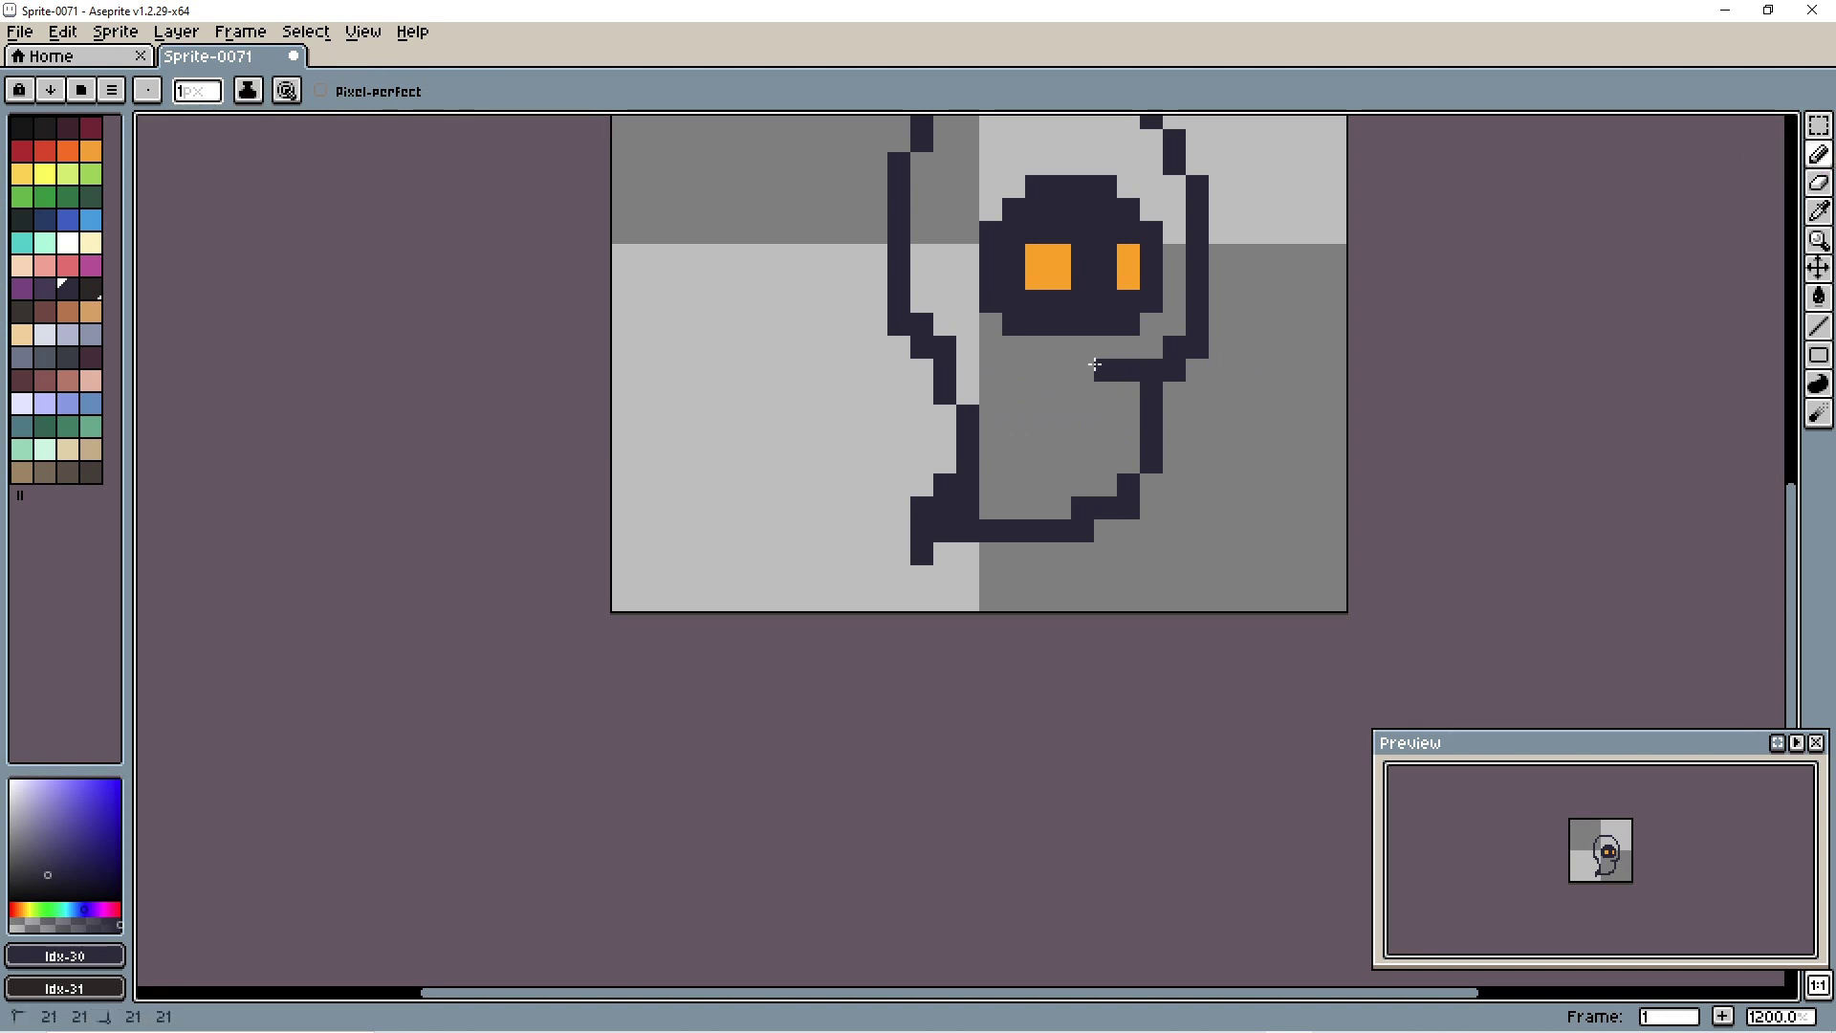
pyautogui.click(988, 370)
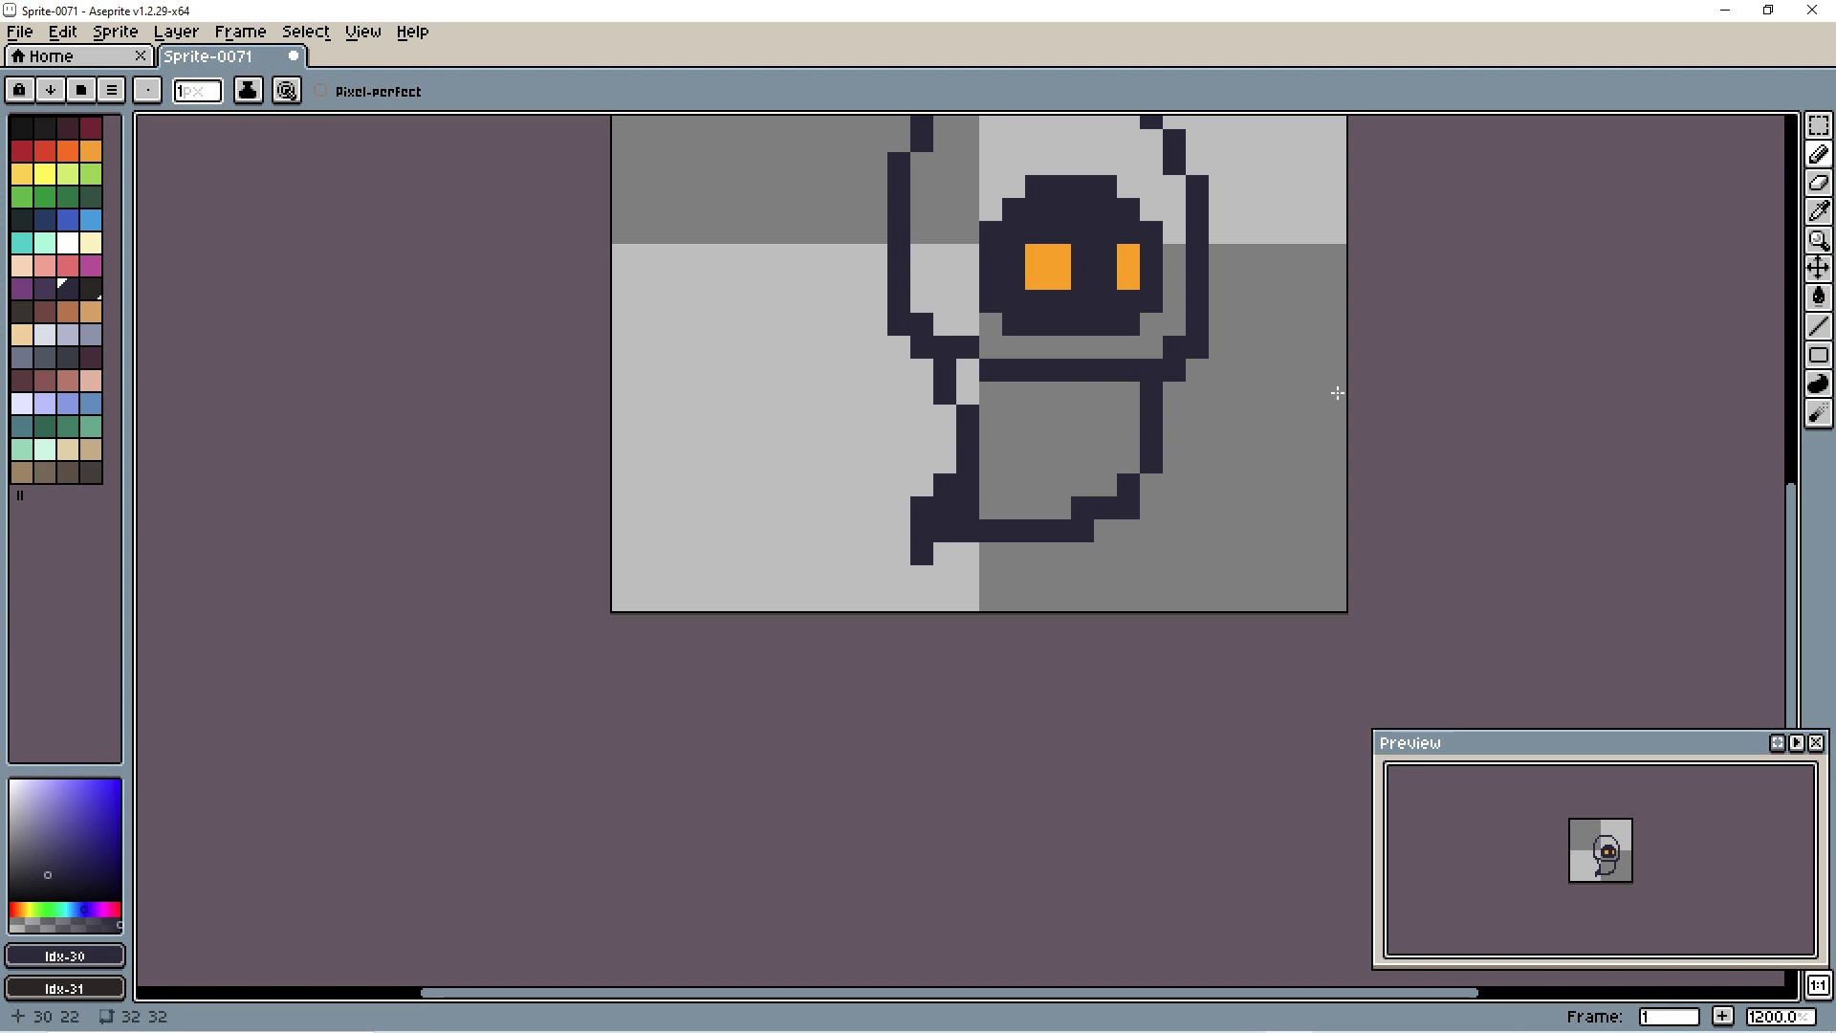
pyautogui.scroll(-7, 1337, 394)
pyautogui.moveTo(1406, 402); pyautogui.dragTo(1103, 406)
# Step: Box-select the orange-eyed face, shift it one pixel right and commit
pyautogui.scroll(2, 987, 404)
pyautogui.scroll(1, 987, 404)
pyautogui.moveTo(1189, 307); pyautogui.dragTo(1107, 402)
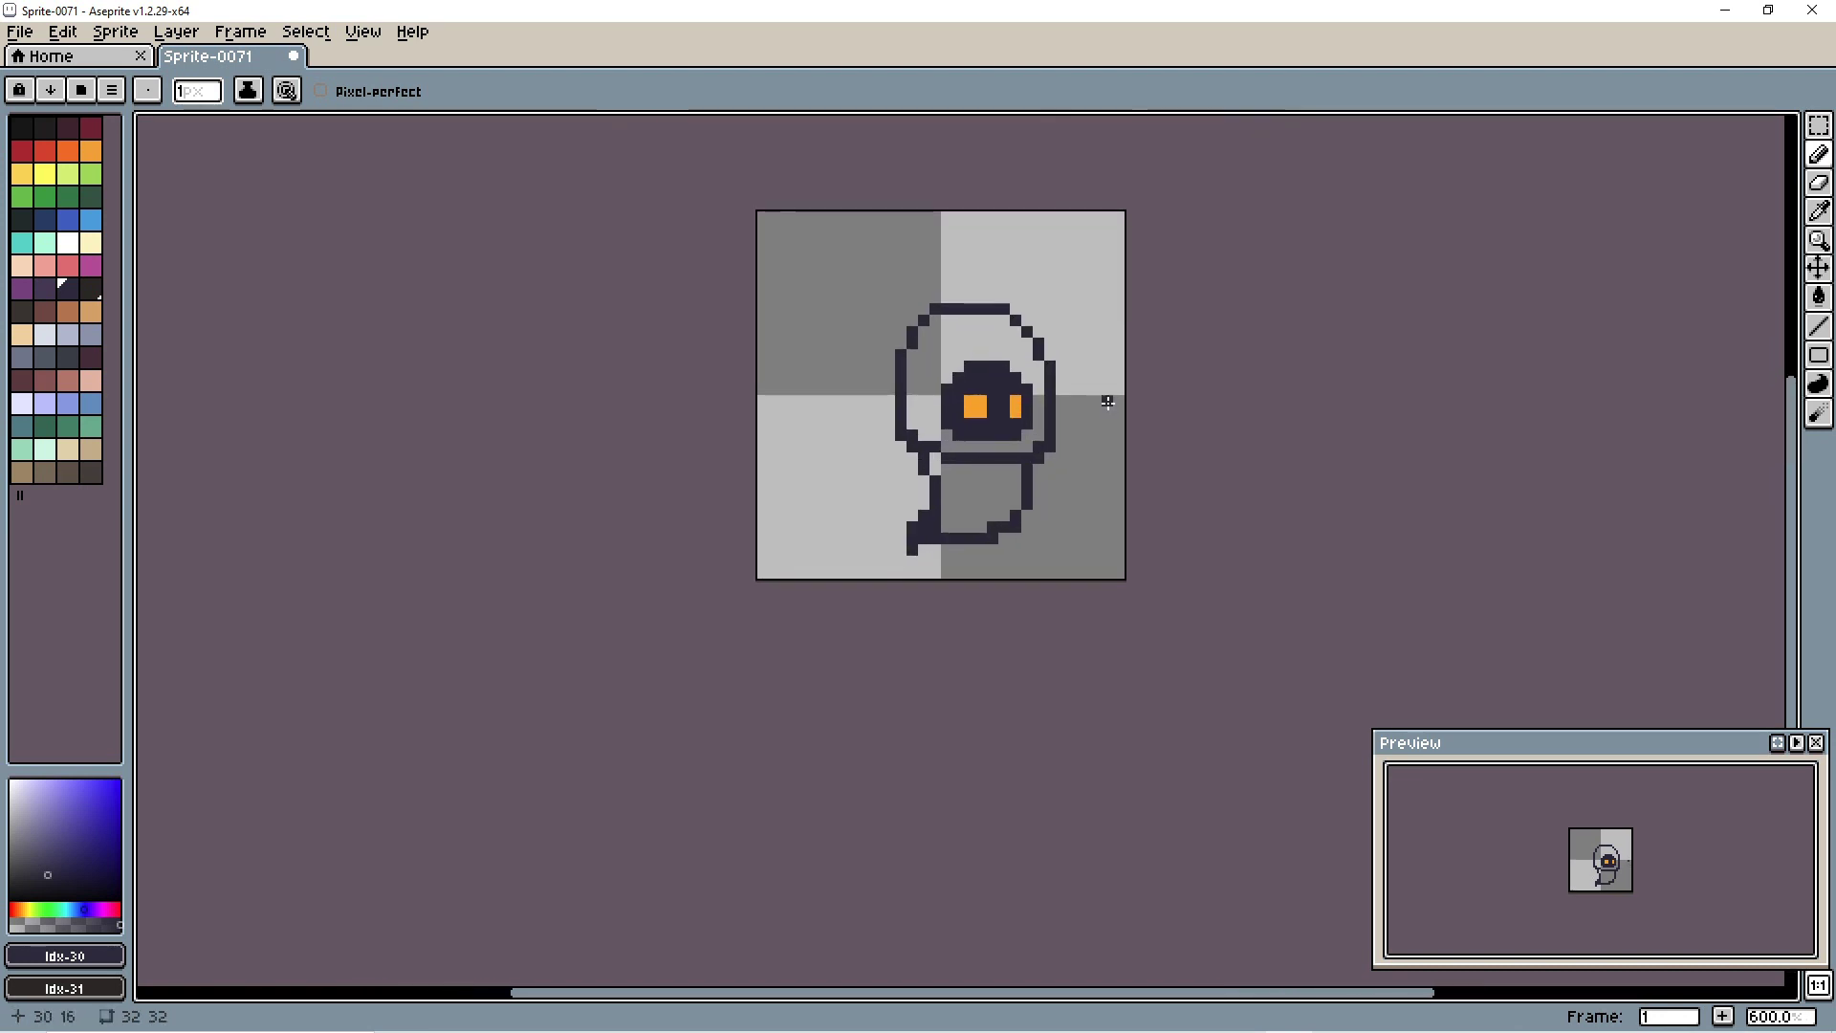
pyautogui.scroll(3, 1029, 454)
pyautogui.scroll(-3, 1116, 328)
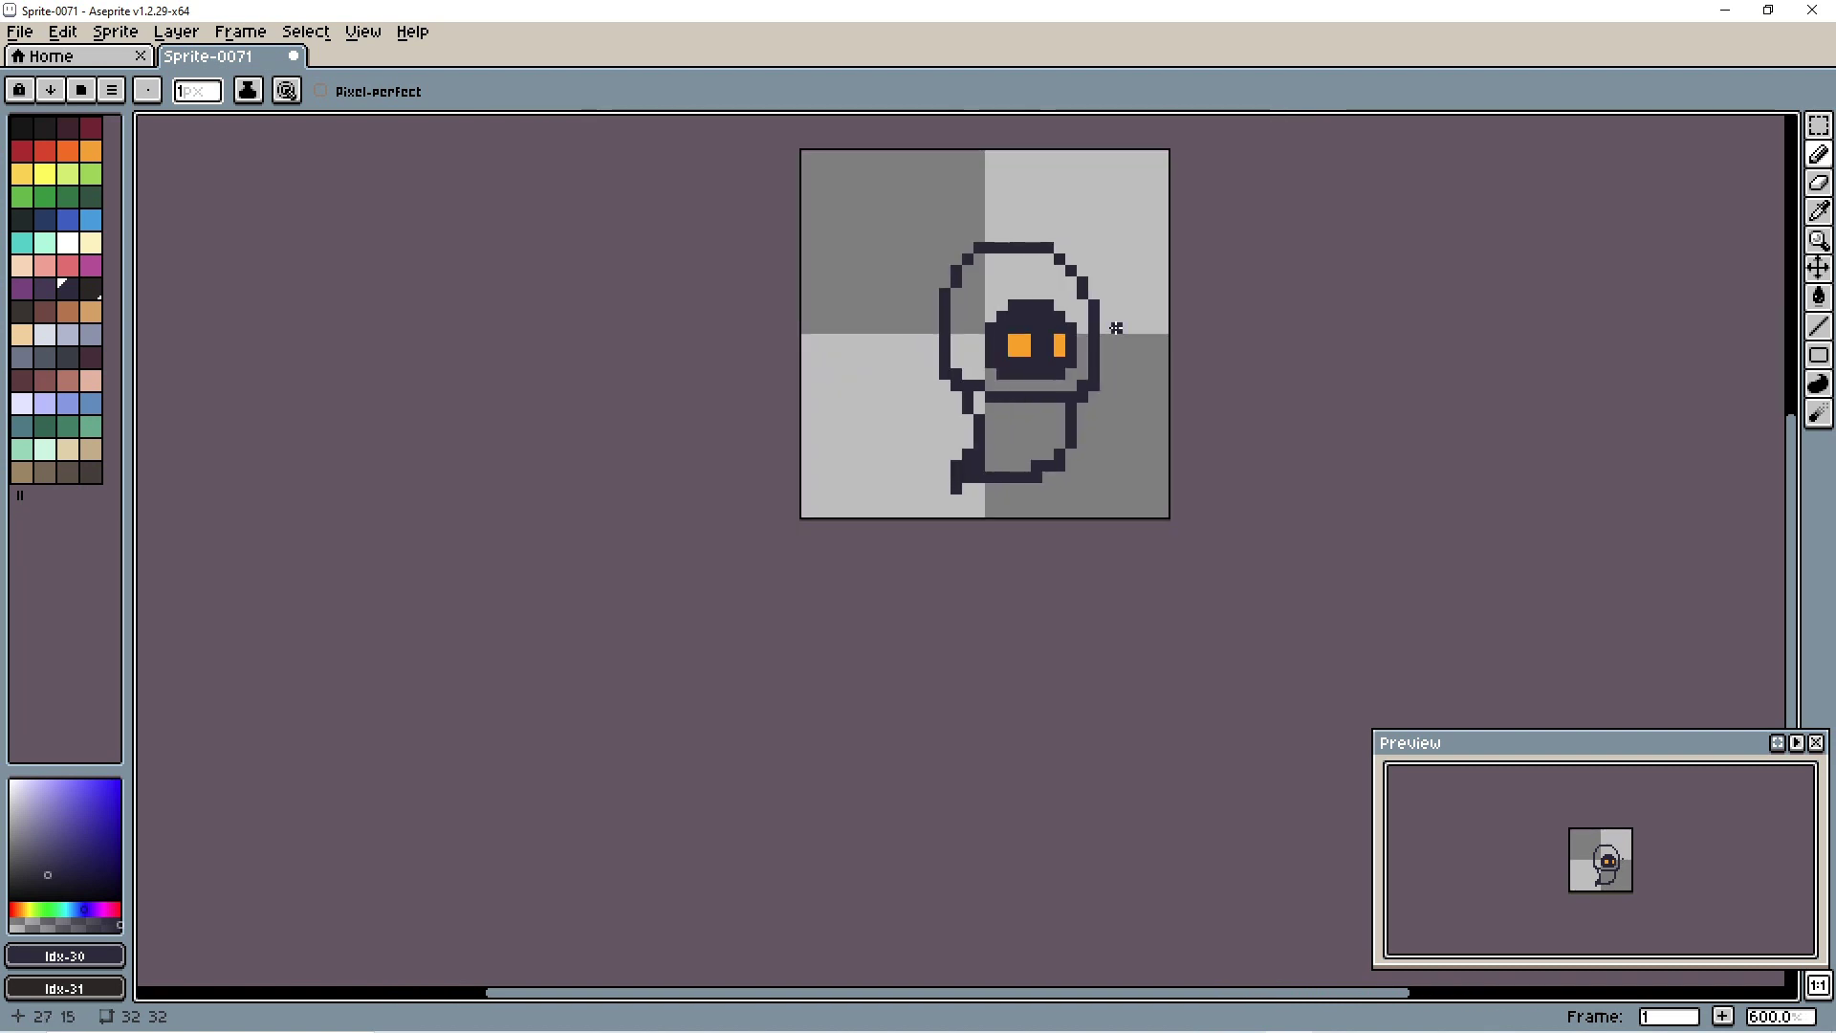
pyautogui.moveTo(1124, 314); pyautogui.dragTo(937, 405)
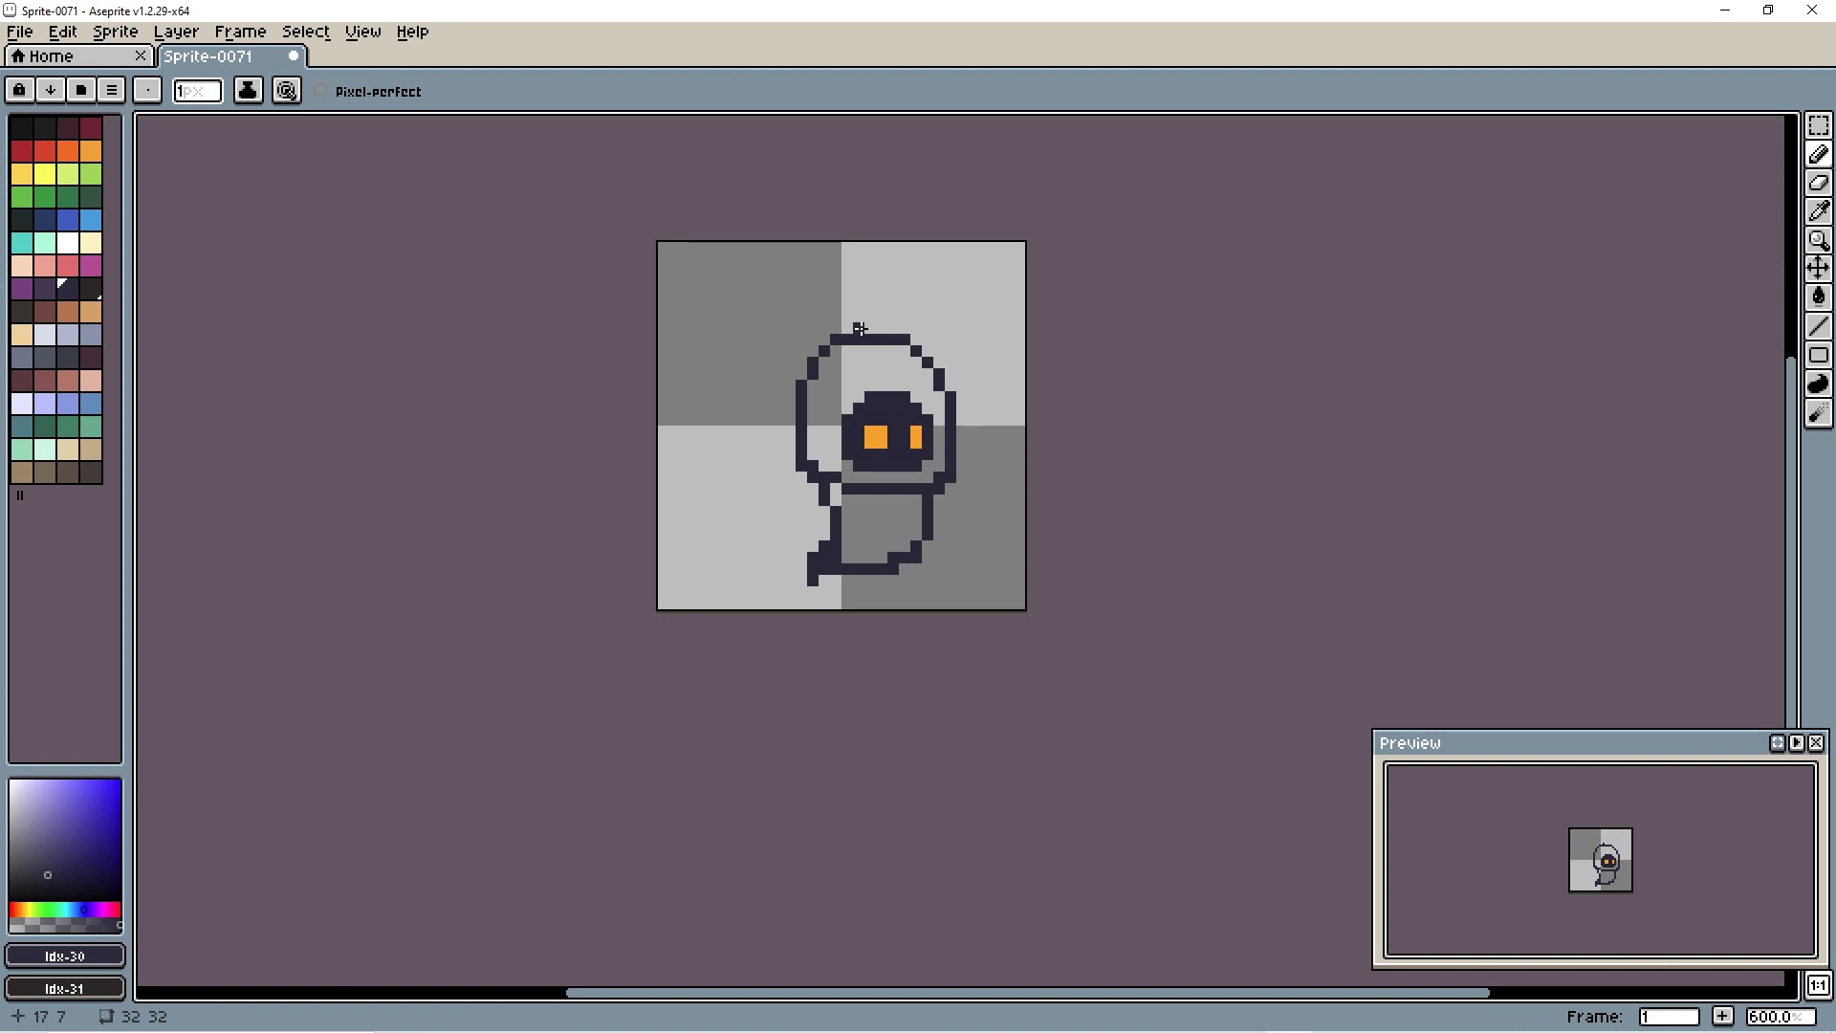
pyautogui.scroll(3, 859, 328)
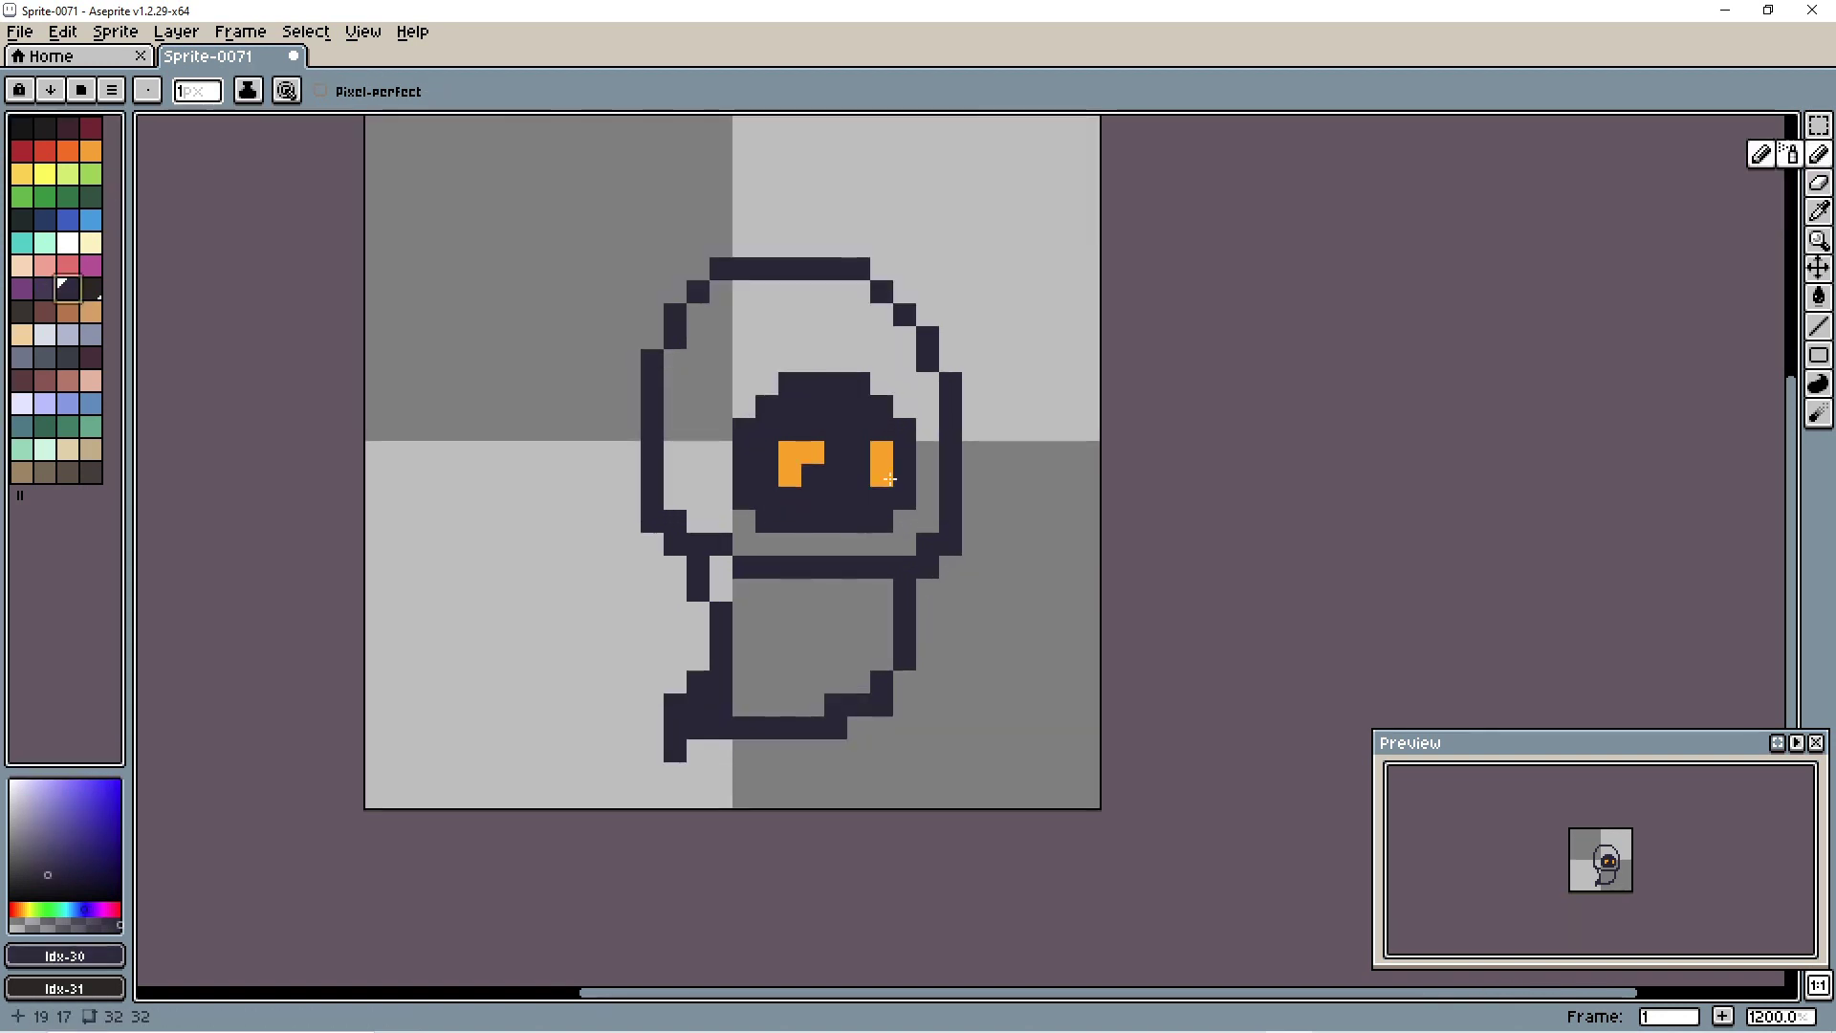
pyautogui.press('m')
pyautogui.moveTo(733, 368); pyautogui.dragTo(918, 535)
pyautogui.moveTo(840, 469); pyautogui.dragTo(868, 437)
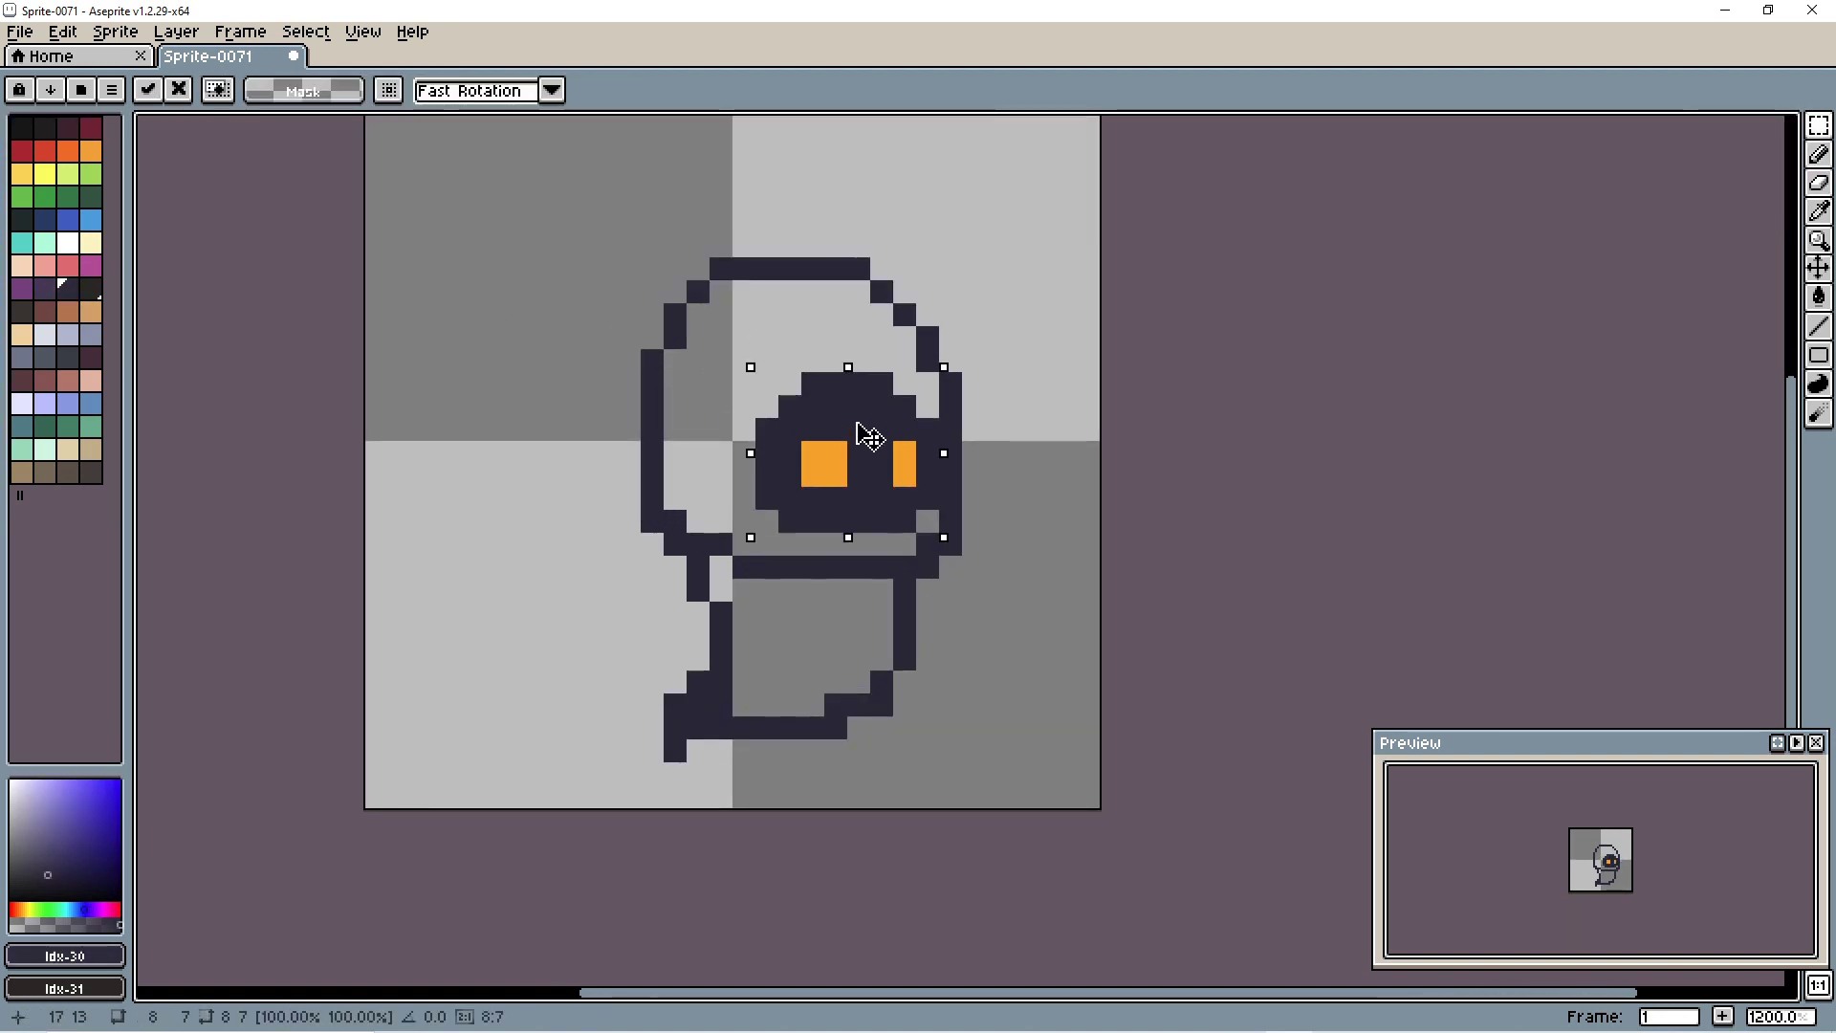
pyautogui.press('b')
# Step: Pick a dark palette colour for the face
pyautogui.scroll(-6, 1082, 336)
pyautogui.scroll(4, 1100, 383)
pyautogui.scroll(2, 1139, 396)
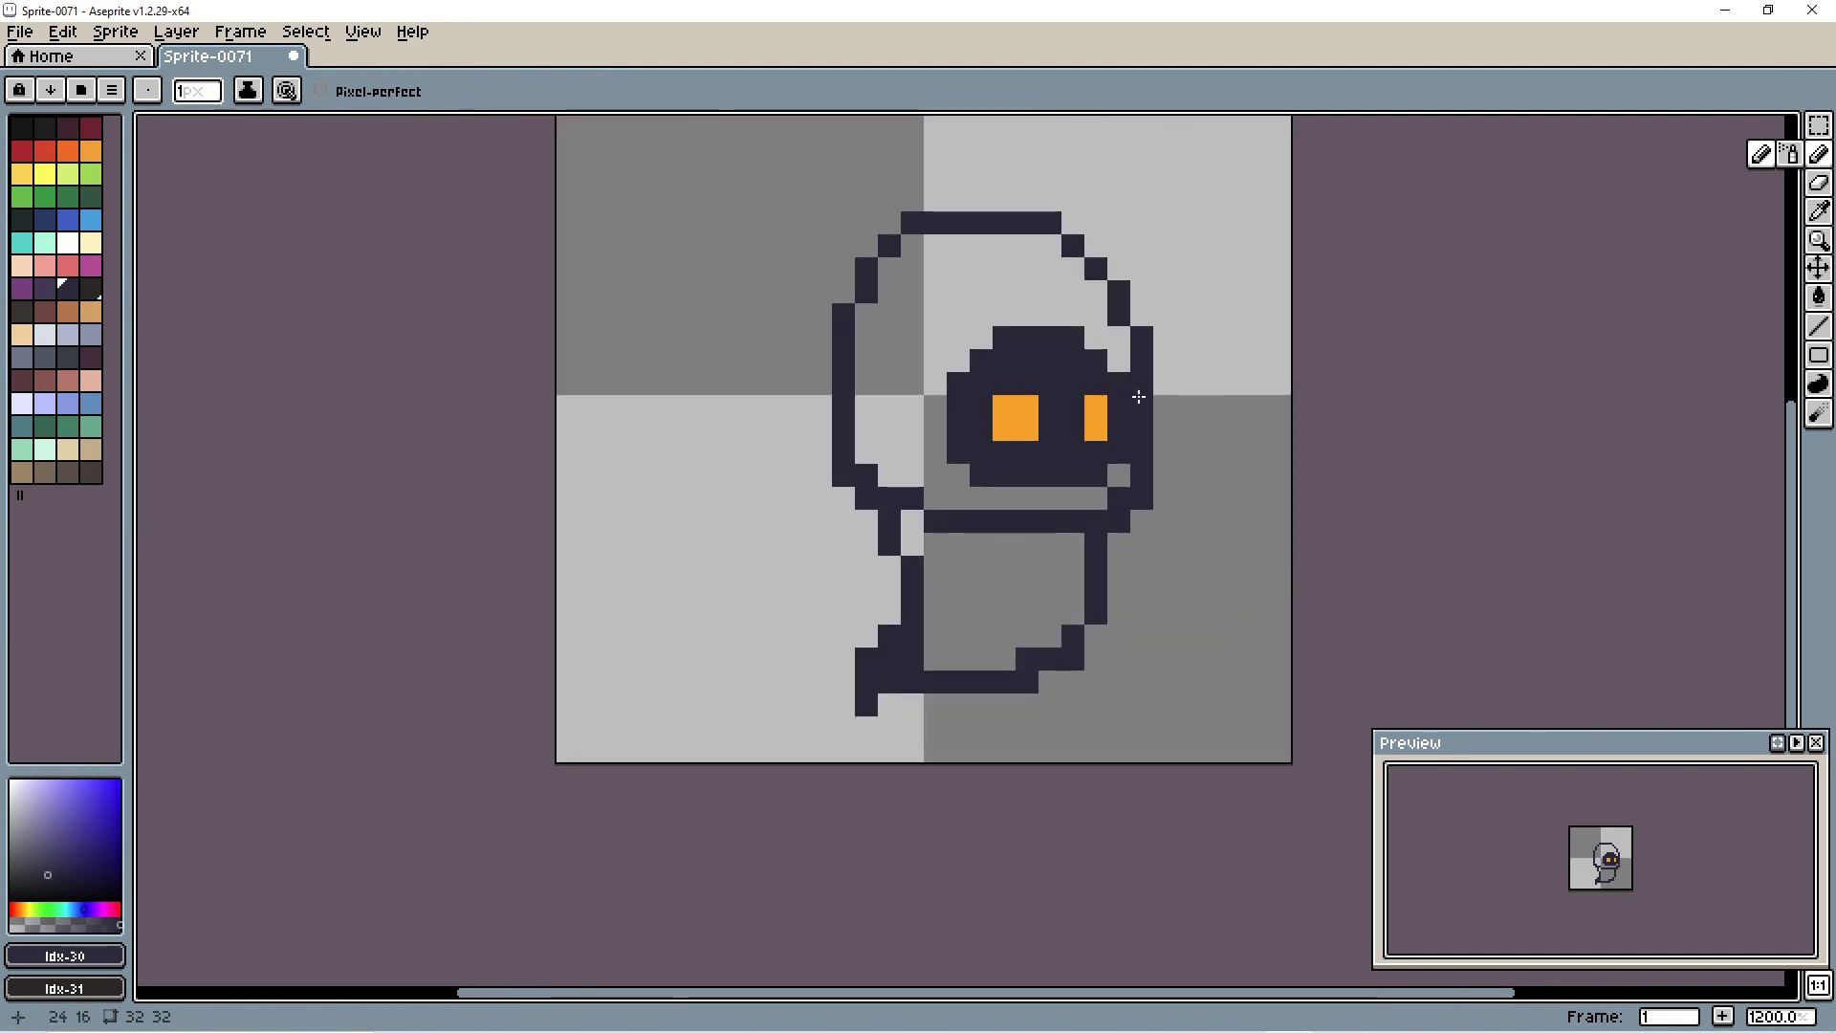
pyautogui.click(44, 869)
# Step: Darken the face's top-left and fill the hood's upper interior with blue-grey
pyautogui.moveTo(982, 338)
pyautogui.mouseDown()
pyautogui.moveTo(1000, 322)
pyautogui.moveTo(1118, 366)
pyautogui.moveTo(1098, 492)
pyautogui.moveTo(935, 394)
pyautogui.mouseUp()
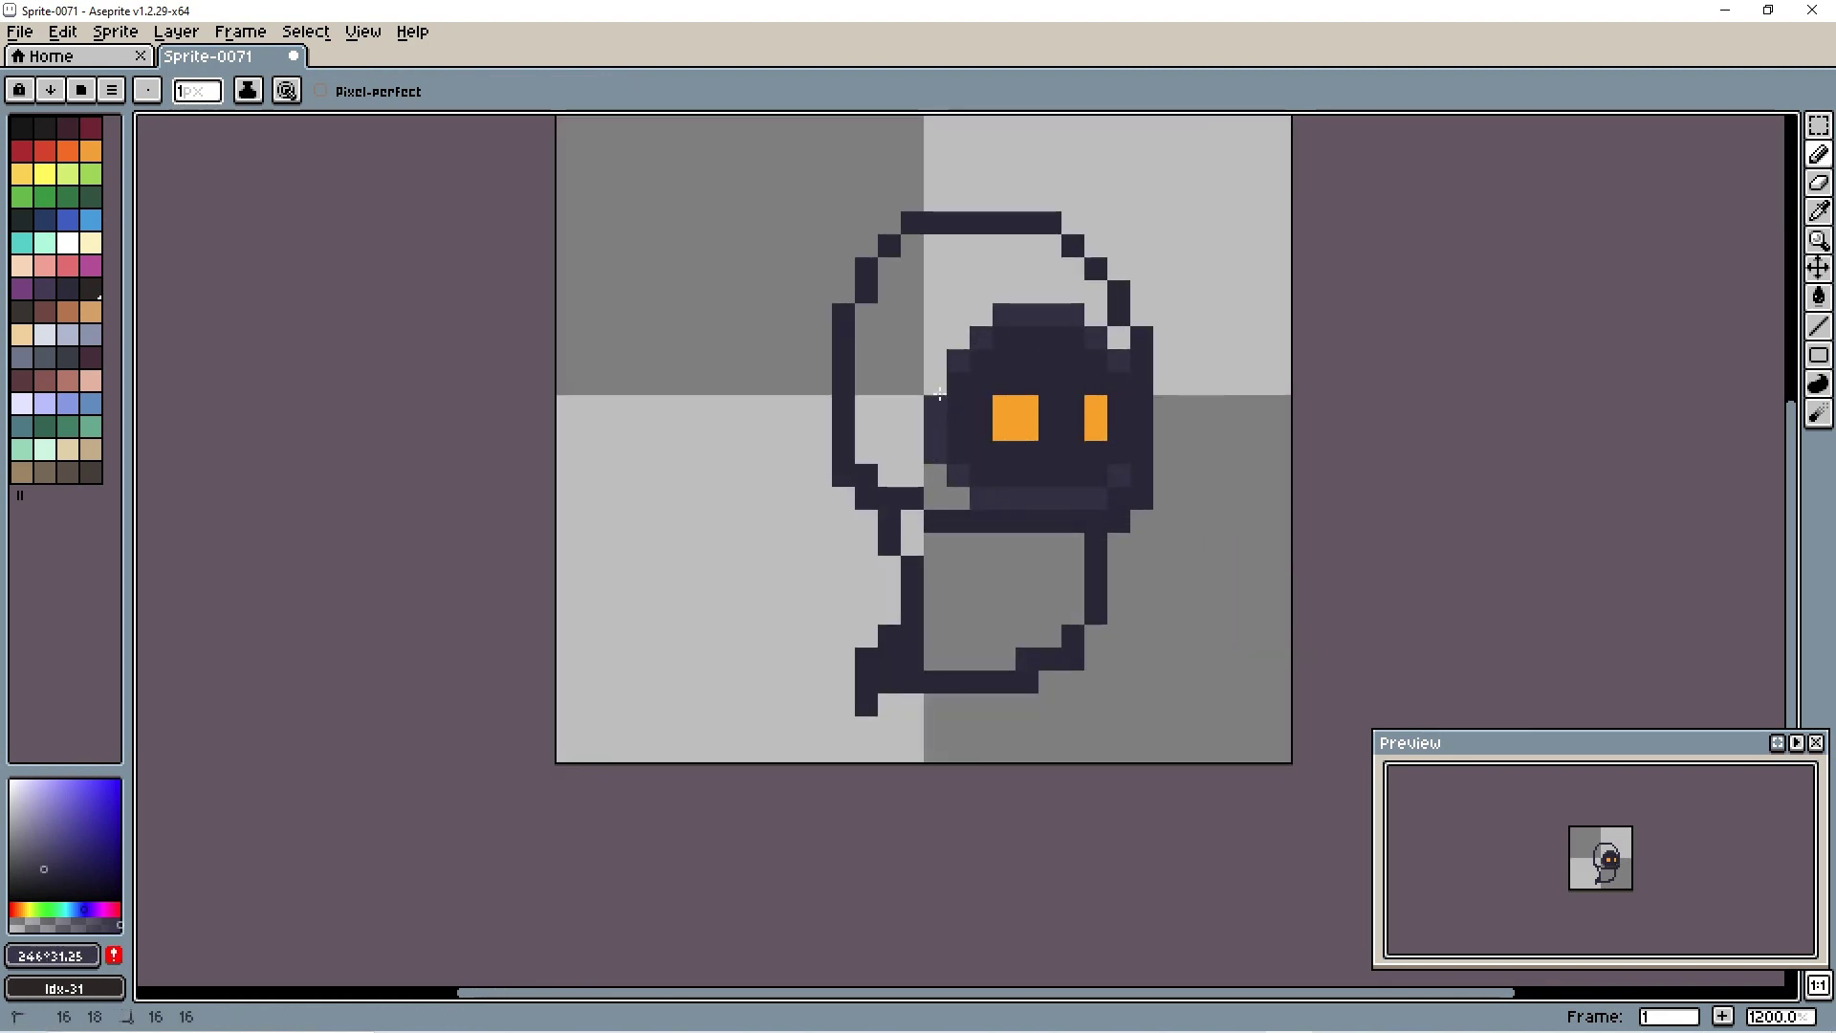
pyautogui.scroll(-4, 1110, 382)
pyautogui.scroll(5, 1110, 382)
pyautogui.click(73, 412)
pyautogui.moveTo(852, 344); pyautogui.dragTo(894, 250)
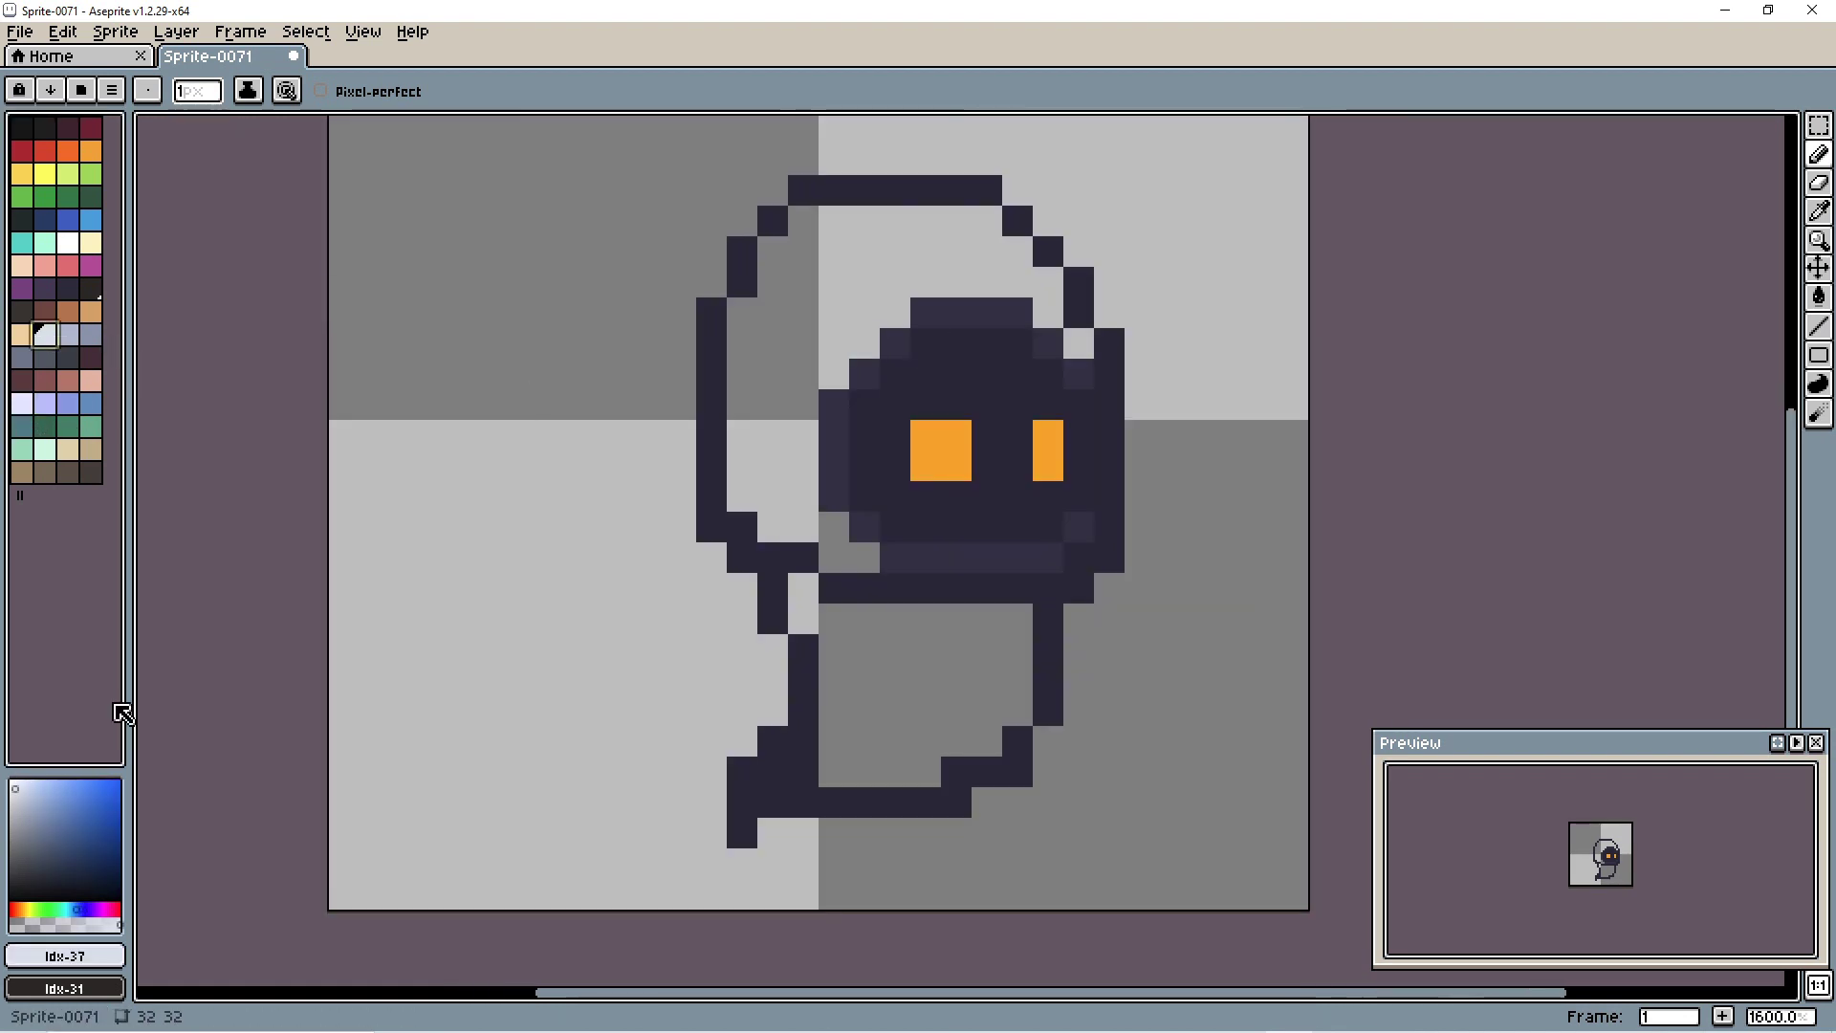
pyautogui.click(17, 816)
pyautogui.moveTo(832, 373)
pyautogui.mouseDown()
pyautogui.moveTo(833, 231)
pyautogui.moveTo(847, 559)
pyautogui.mouseUp()
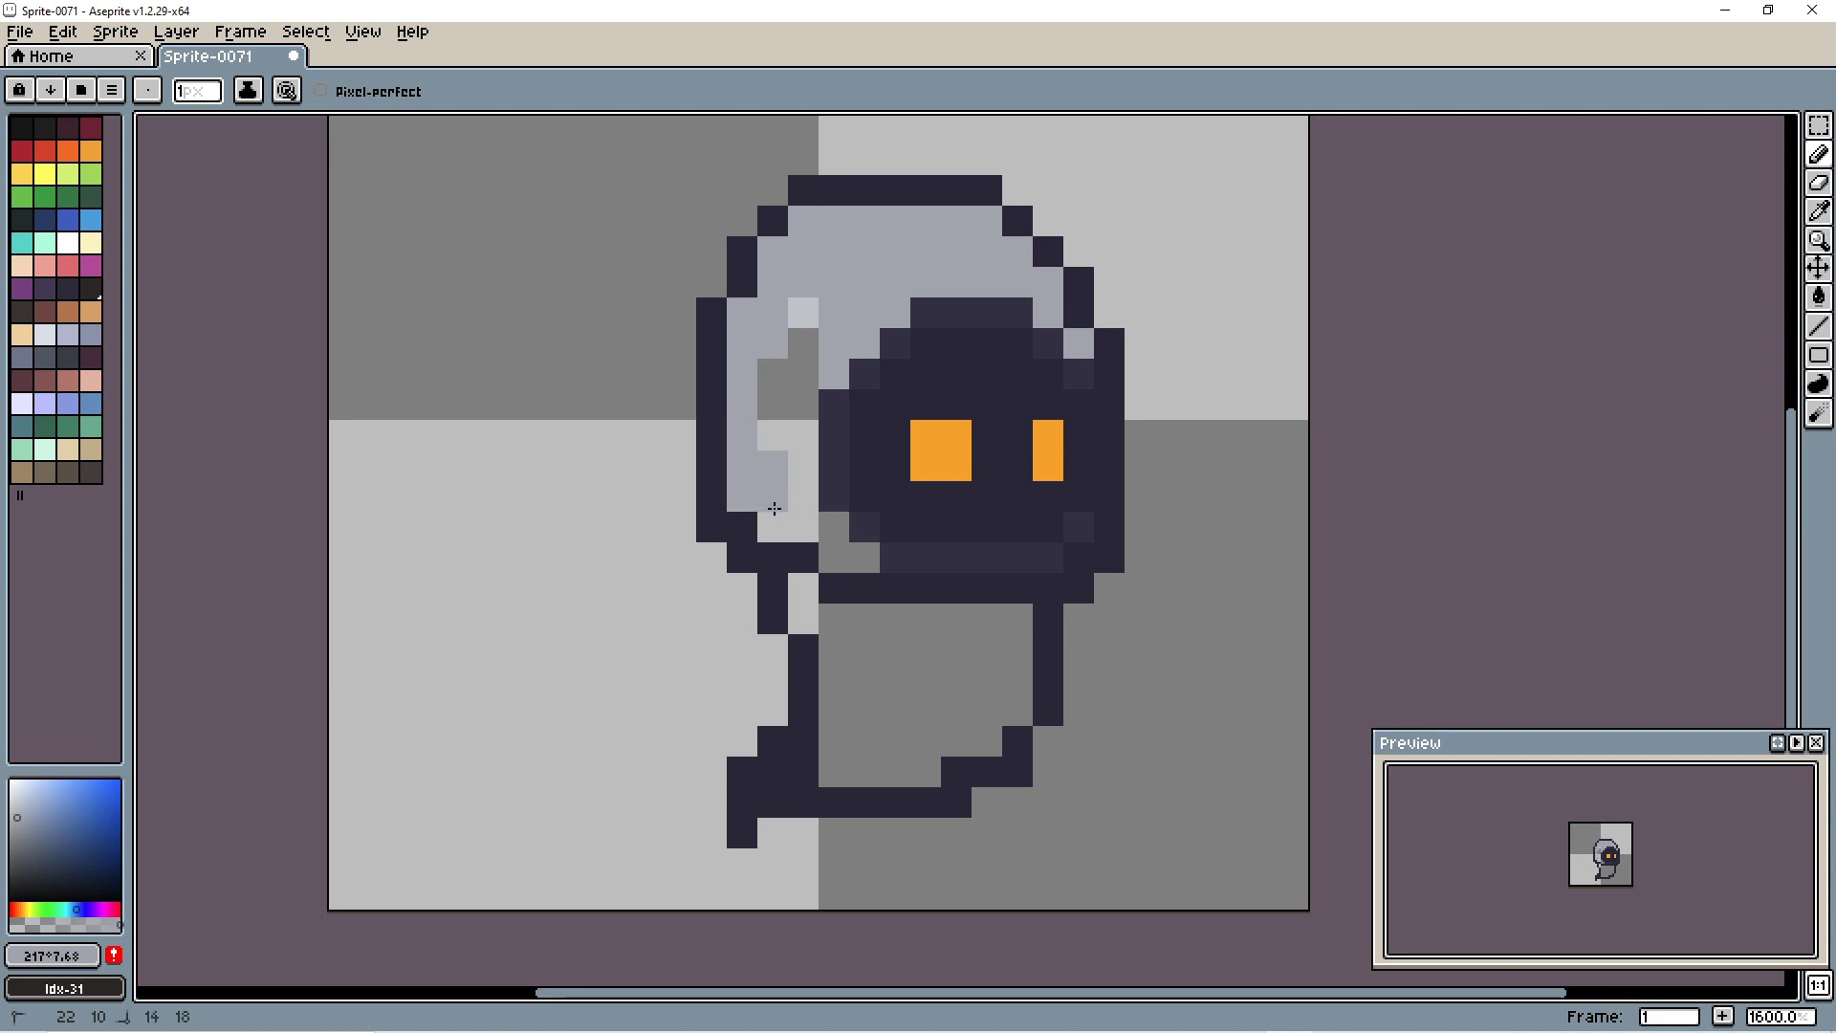
pyautogui.scroll(-8, 964, 654)
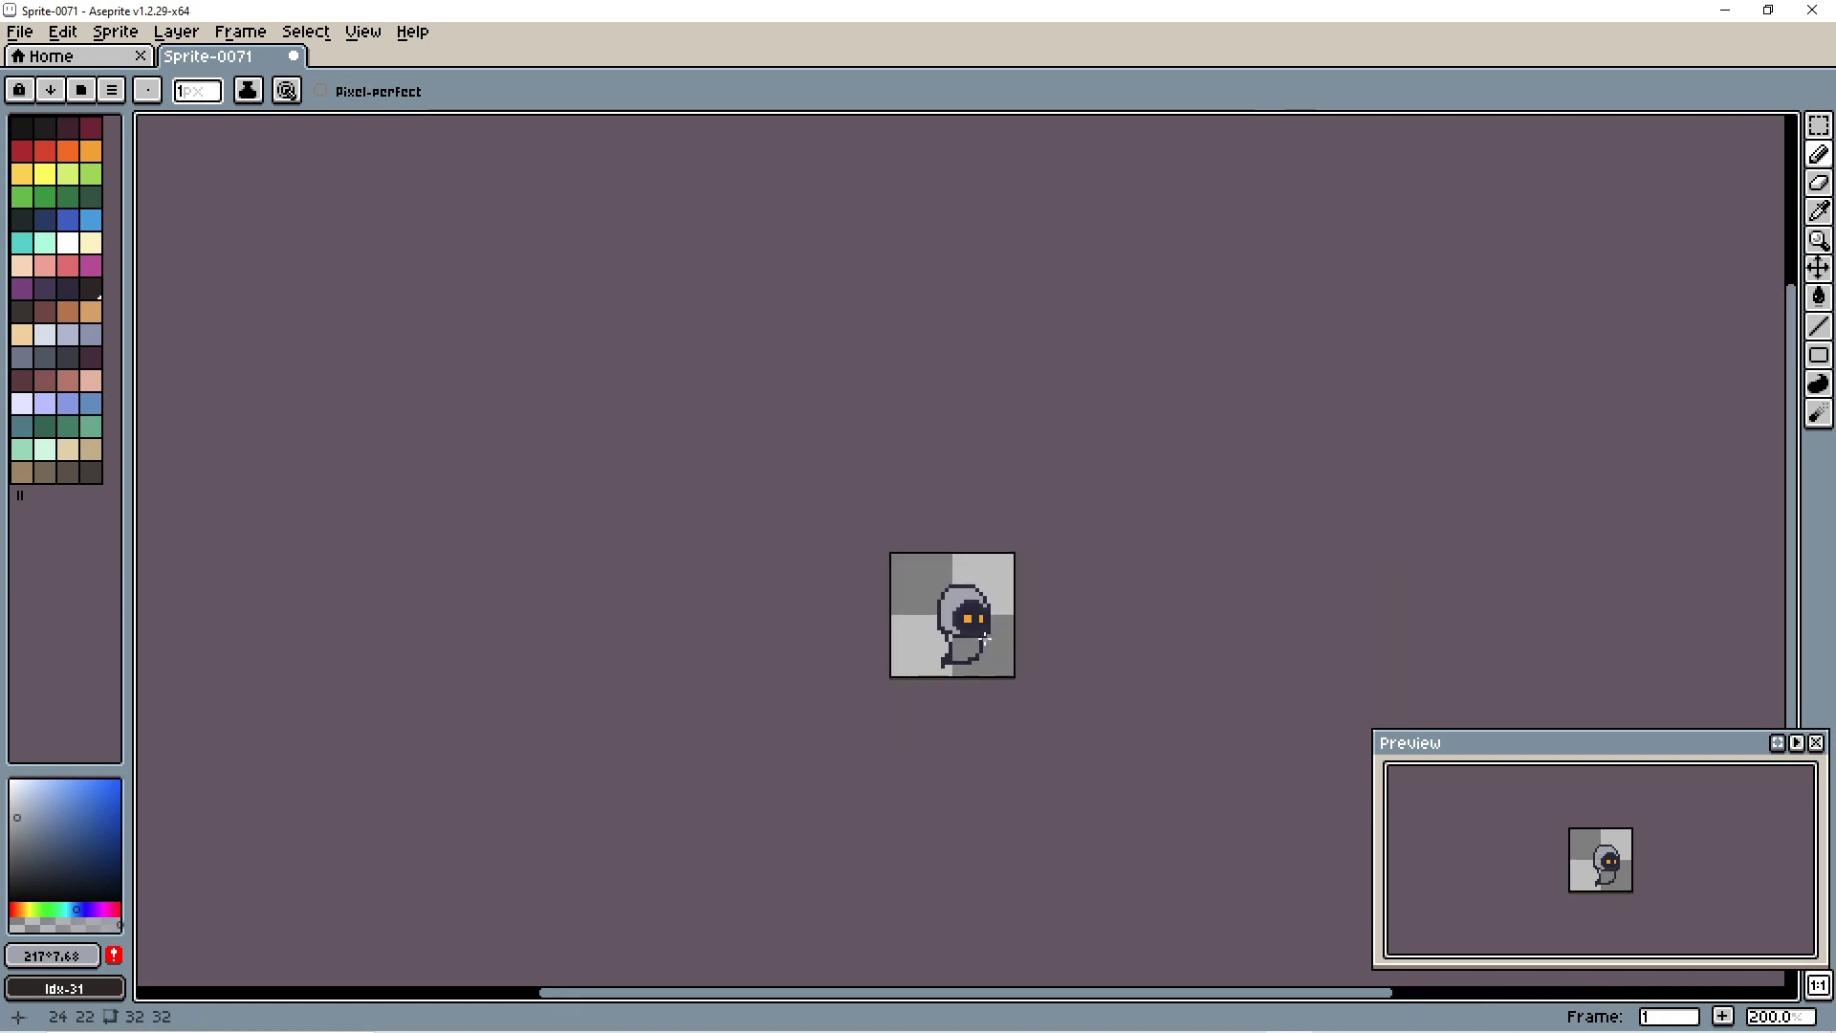
pyautogui.scroll(8, 985, 636)
# Step: Draw a dark navy outline down the hood's left side and grey out the doubled lines
pyautogui.click(68, 287)
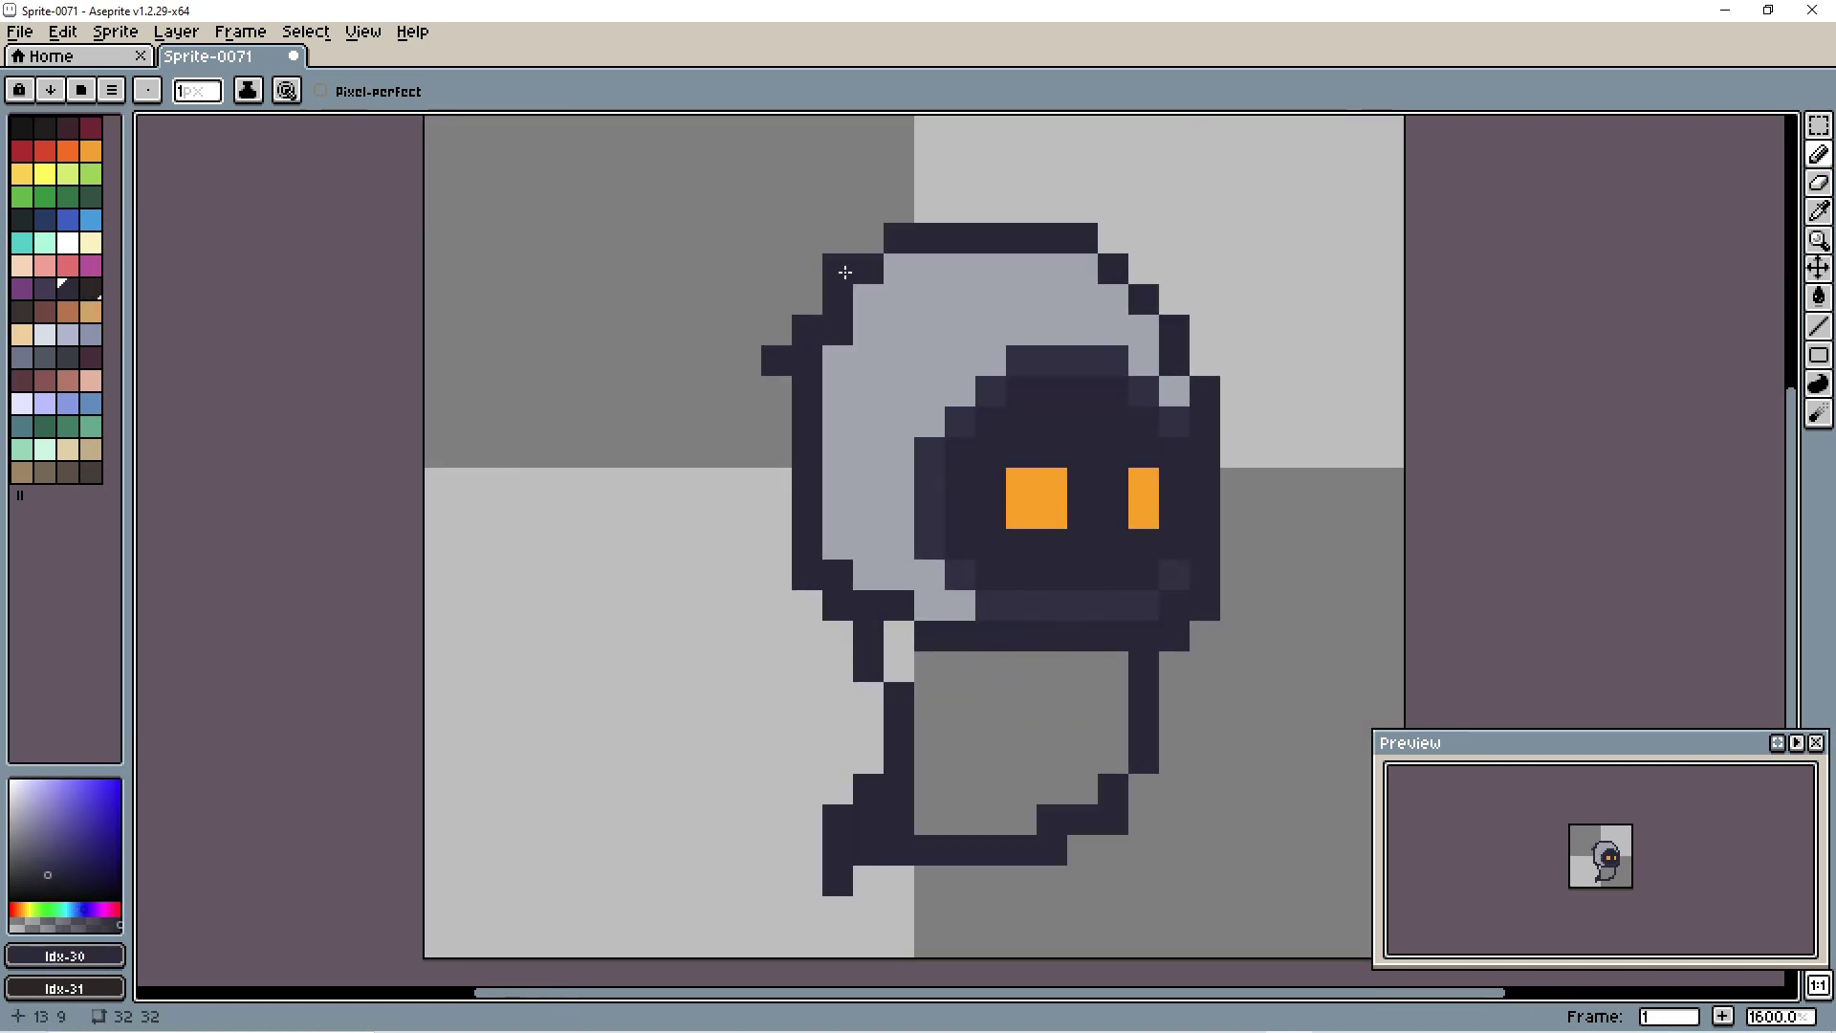
pyautogui.moveTo(846, 273); pyautogui.dragTo(851, 625)
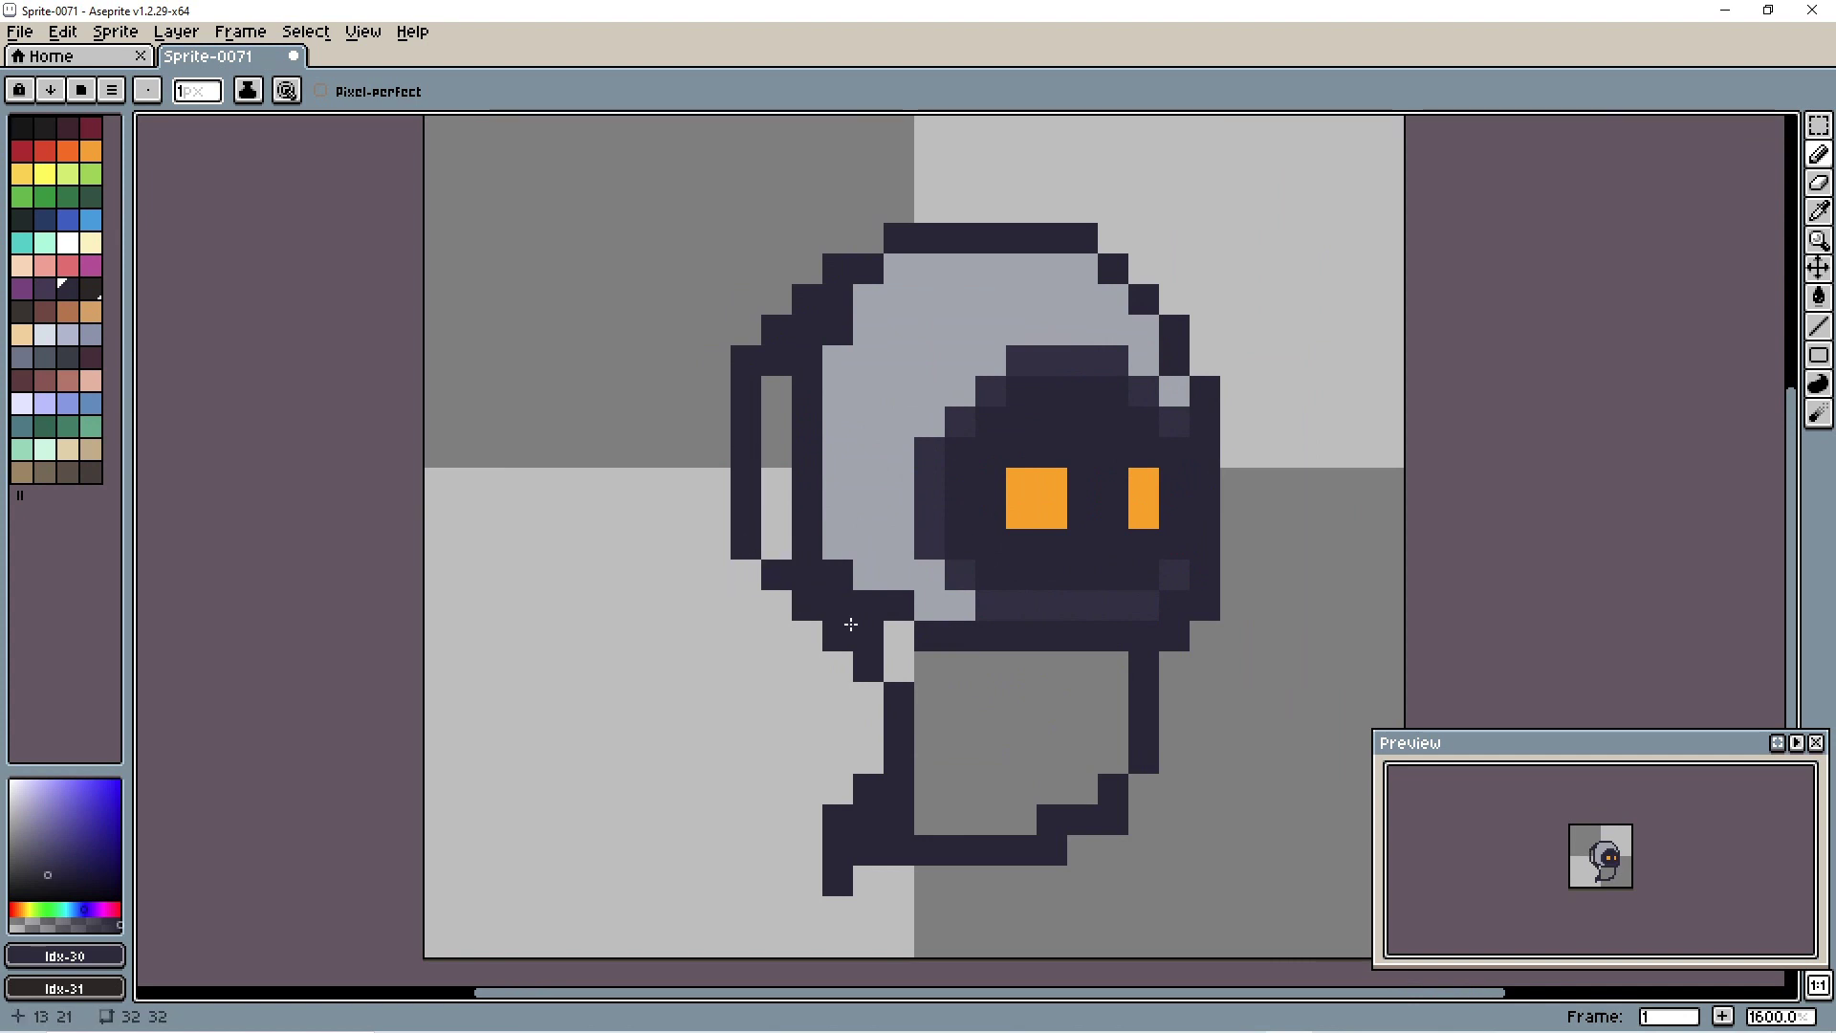
pyautogui.scroll(-4, 851, 624)
pyautogui.scroll(6, 1062, 535)
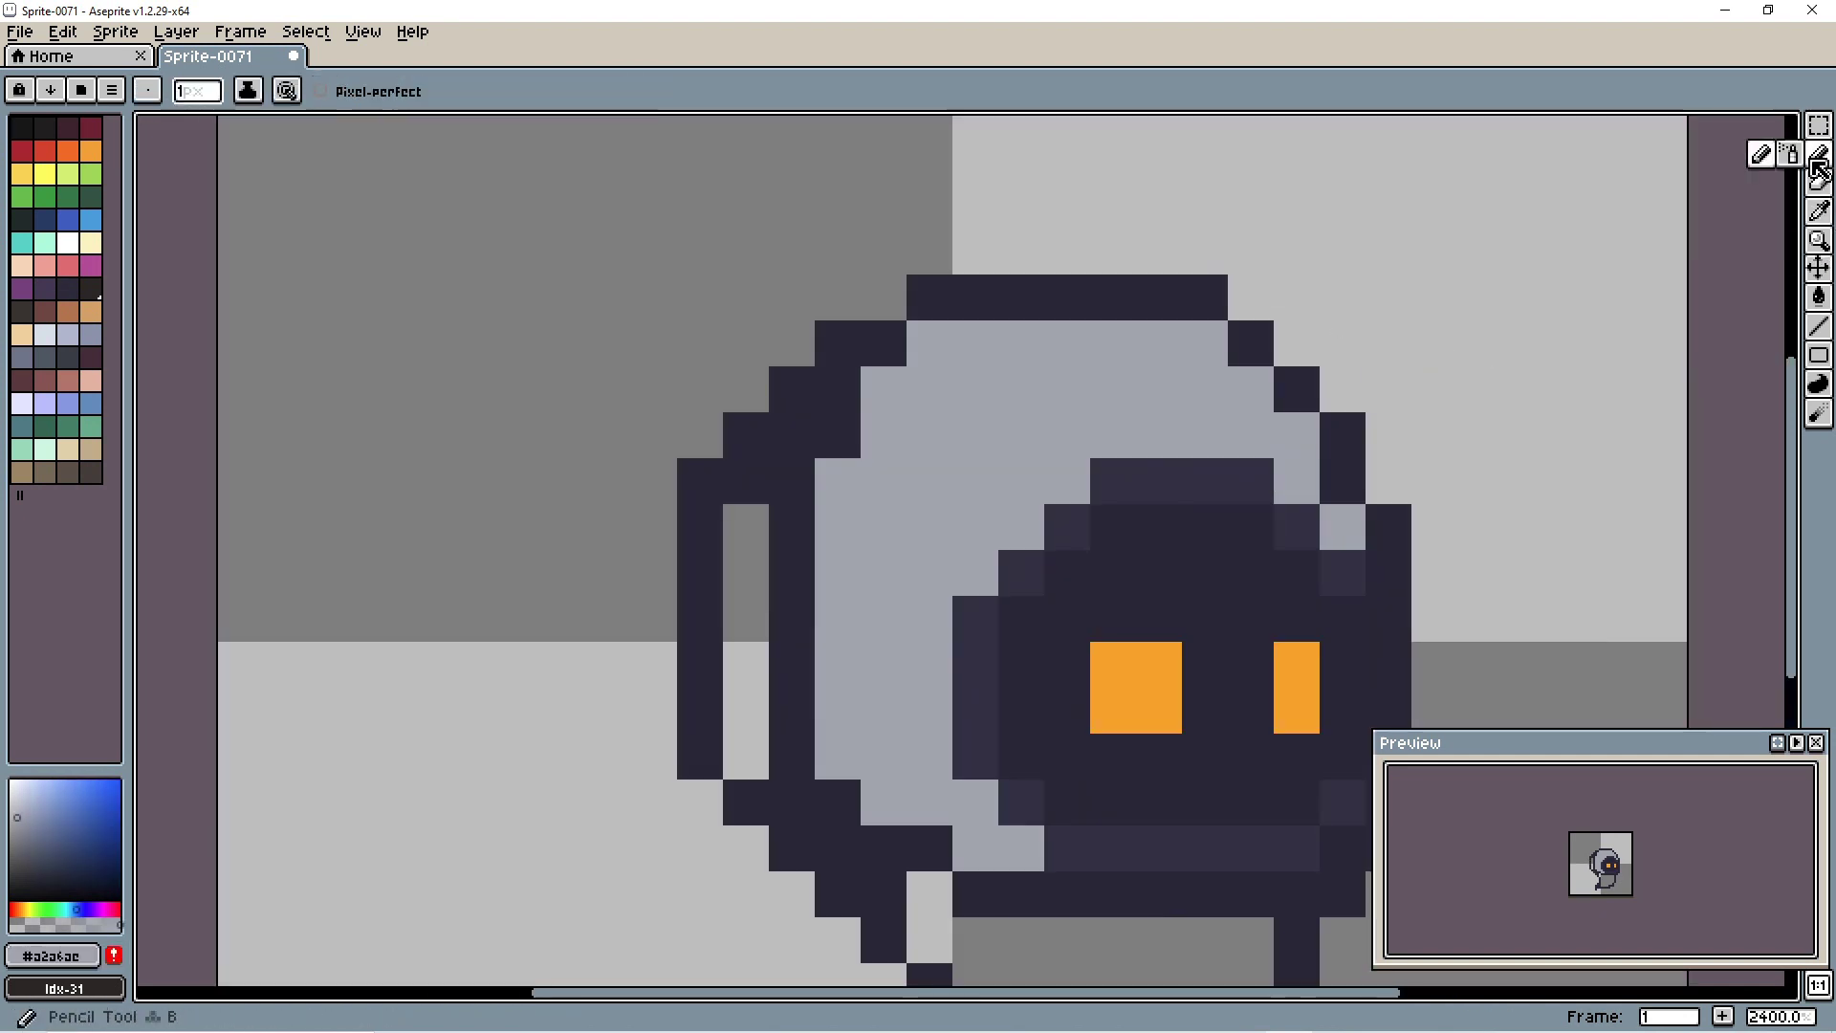
pyautogui.moveTo(838, 433)
pyautogui.mouseDown()
pyautogui.moveTo(821, 412)
pyautogui.moveTo(750, 488)
pyautogui.moveTo(746, 669)
pyautogui.mouseUp()
pyautogui.scroll(-3, 747, 669)
pyautogui.scroll(2, 905, 644)
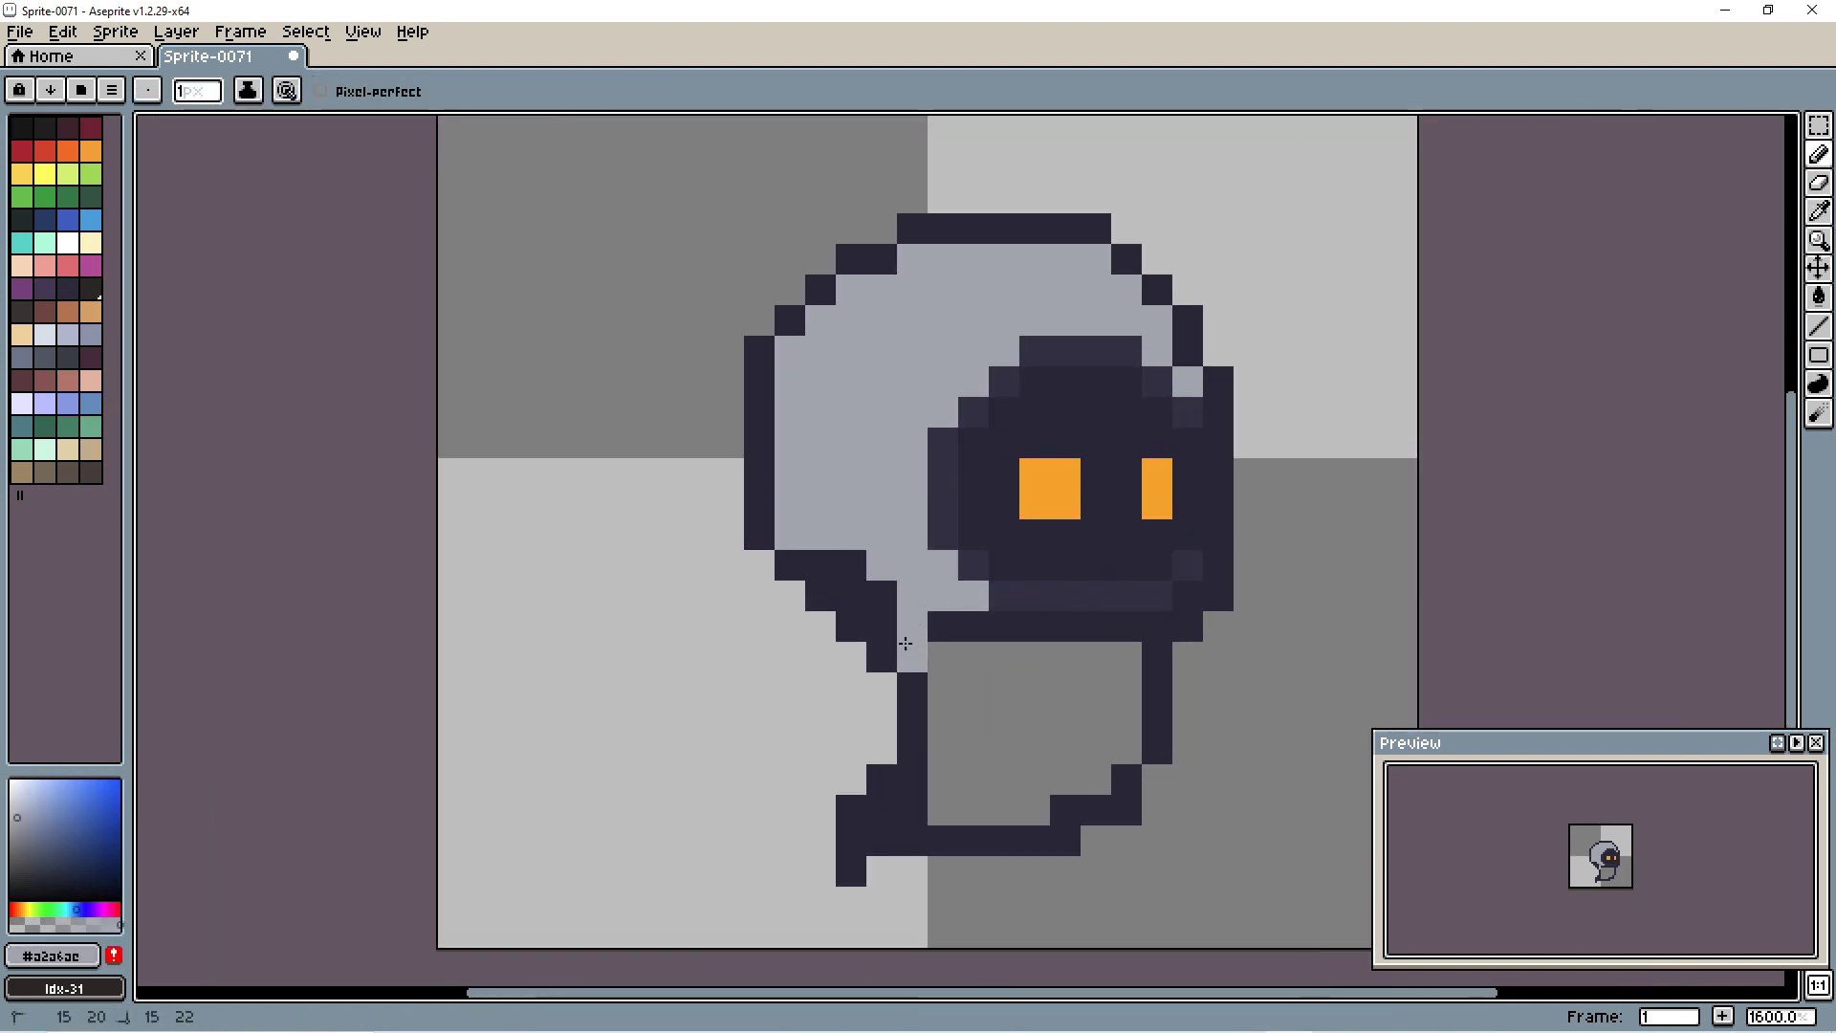
pyautogui.moveTo(906, 644); pyautogui.dragTo(963, 574)
pyautogui.scroll(-8, 1185, 537)
pyautogui.scroll(2, 1176, 549)
pyautogui.scroll(3, 1208, 487)
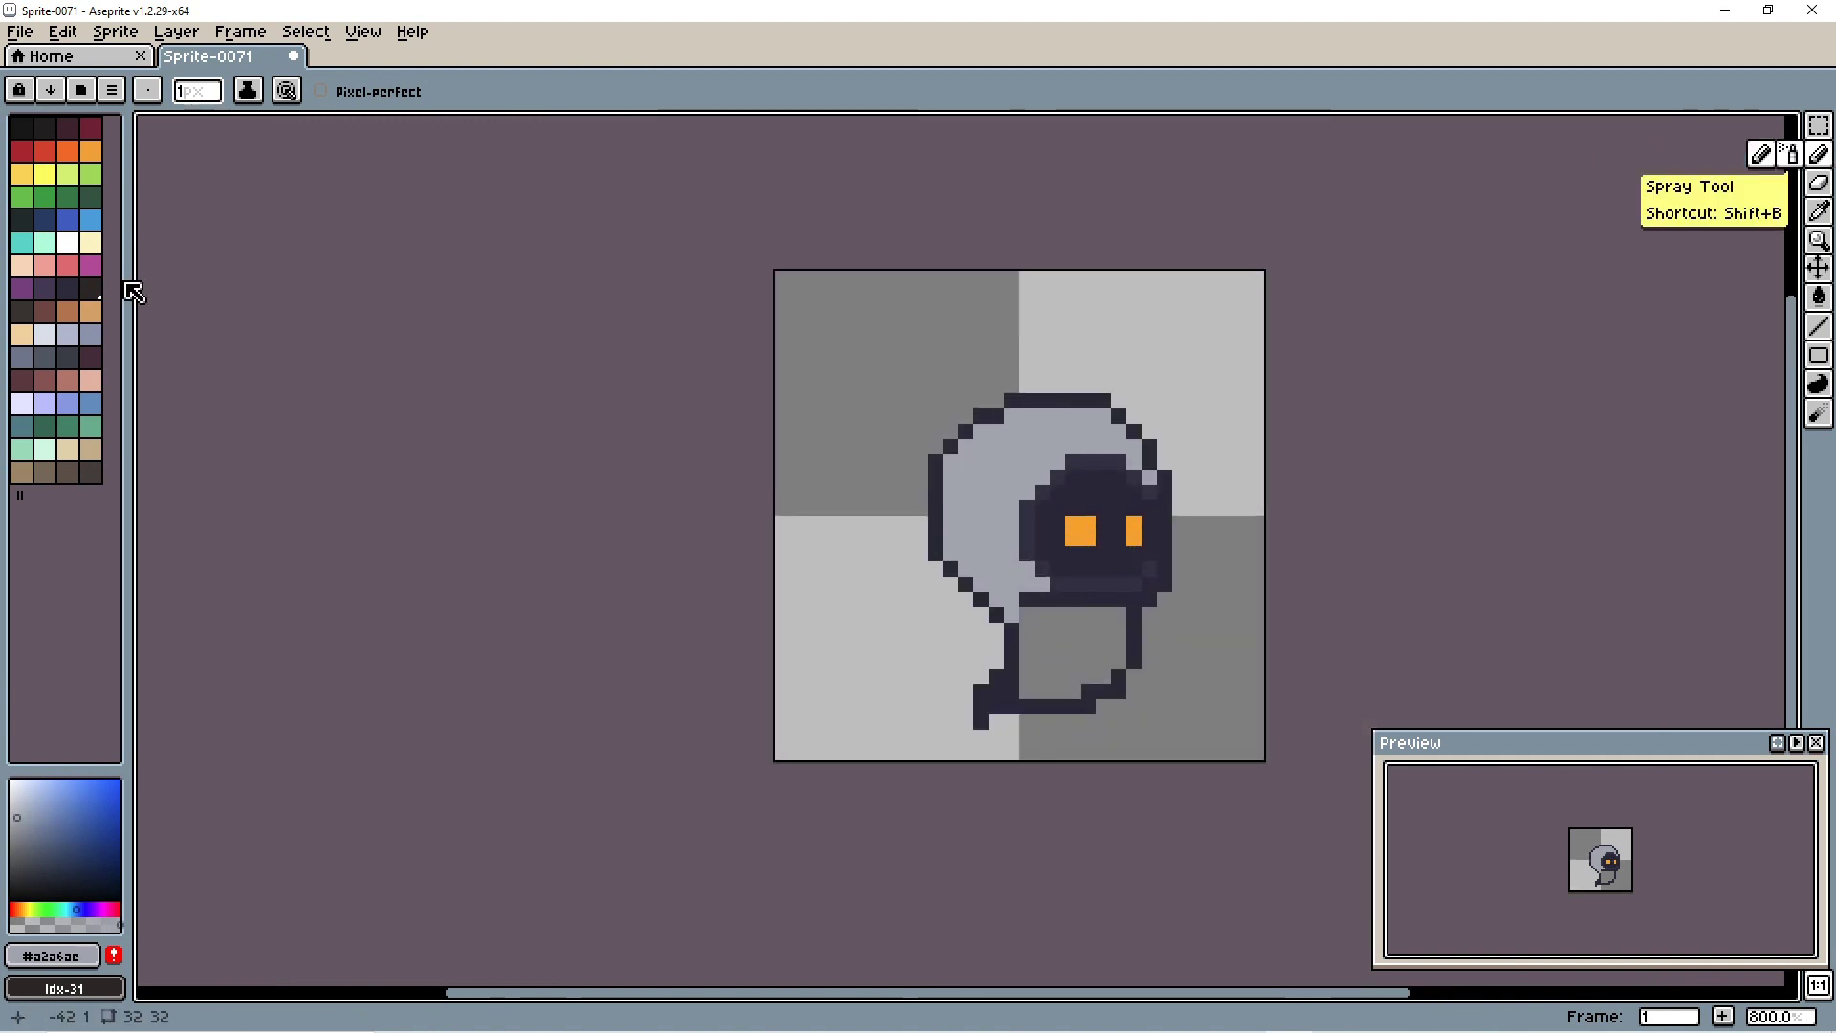
# Step: Redraw the hood's left outline further out and fill the inner edge and cloak light grey
pyautogui.click(68, 288)
pyautogui.click(997, 401)
pyautogui.scroll(3, 1007, 529)
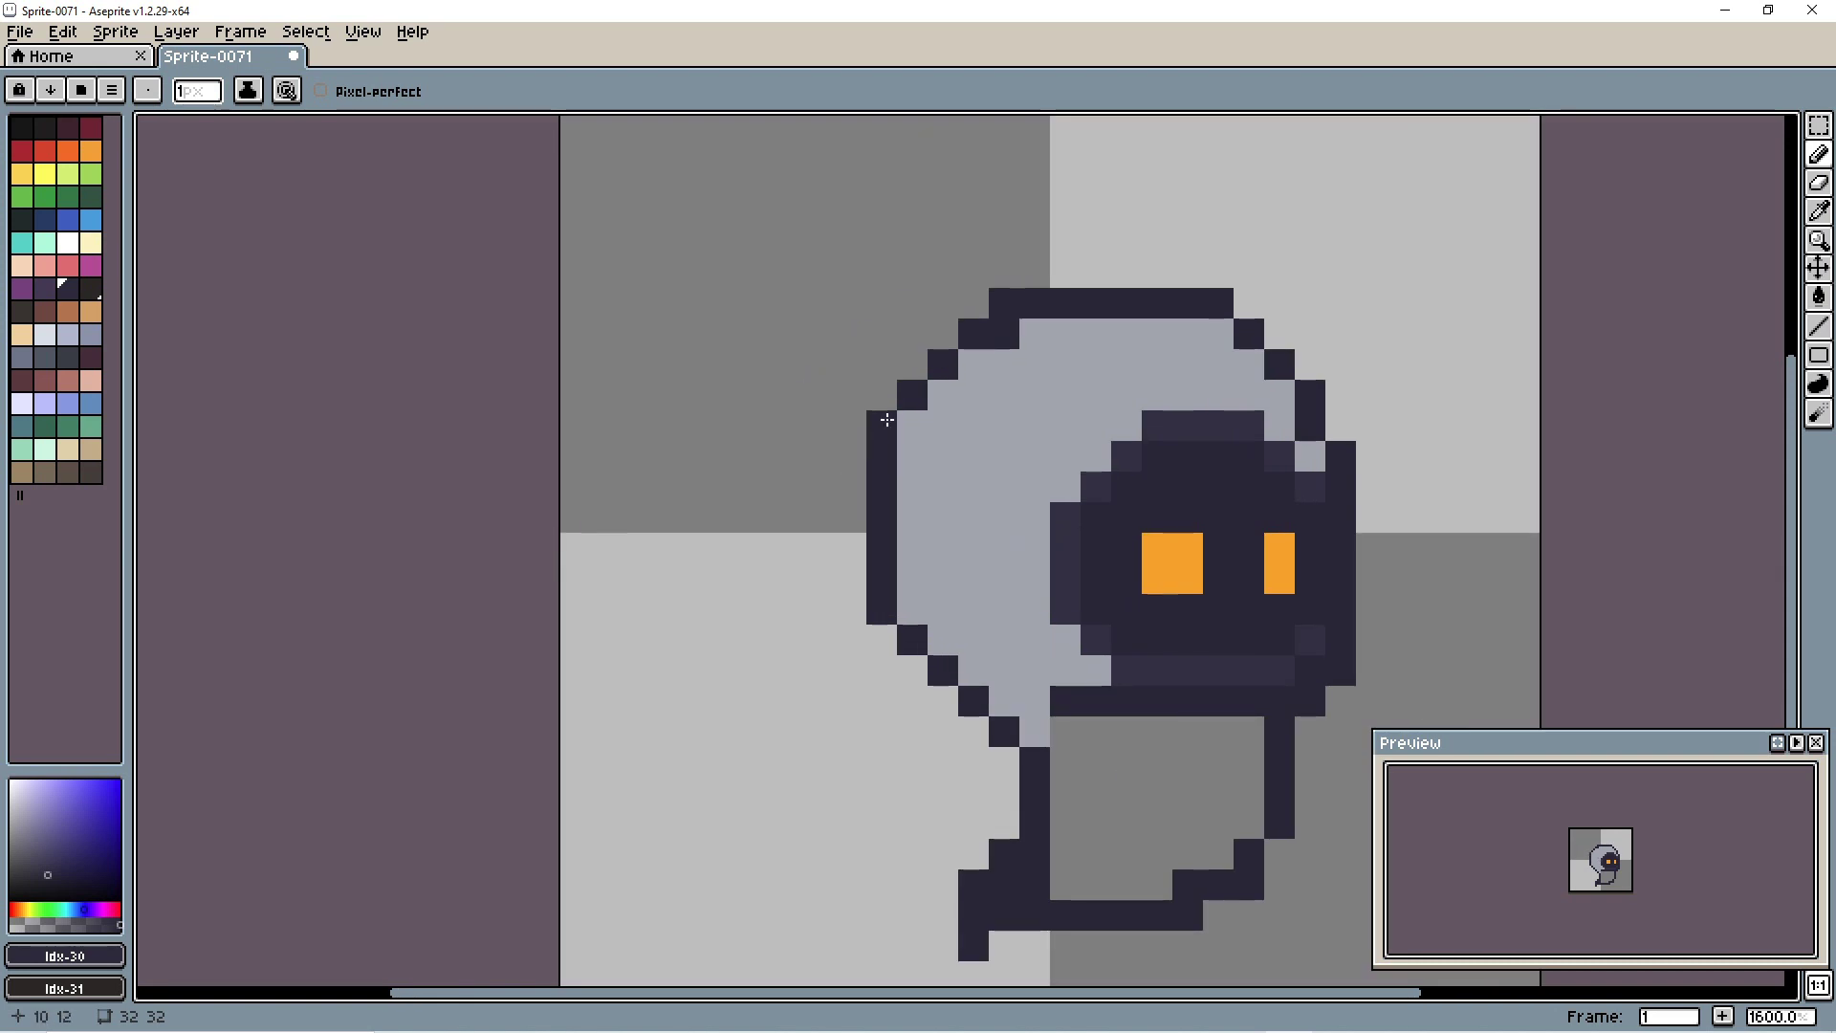
pyautogui.moveTo(947, 330)
pyautogui.mouseDown()
pyautogui.moveTo(852, 412)
pyautogui.moveTo(866, 636)
pyautogui.moveTo(976, 731)
pyautogui.mouseUp()
pyautogui.keyDown('alt'); pyautogui.click(957, 402); pyautogui.keyUp('alt')
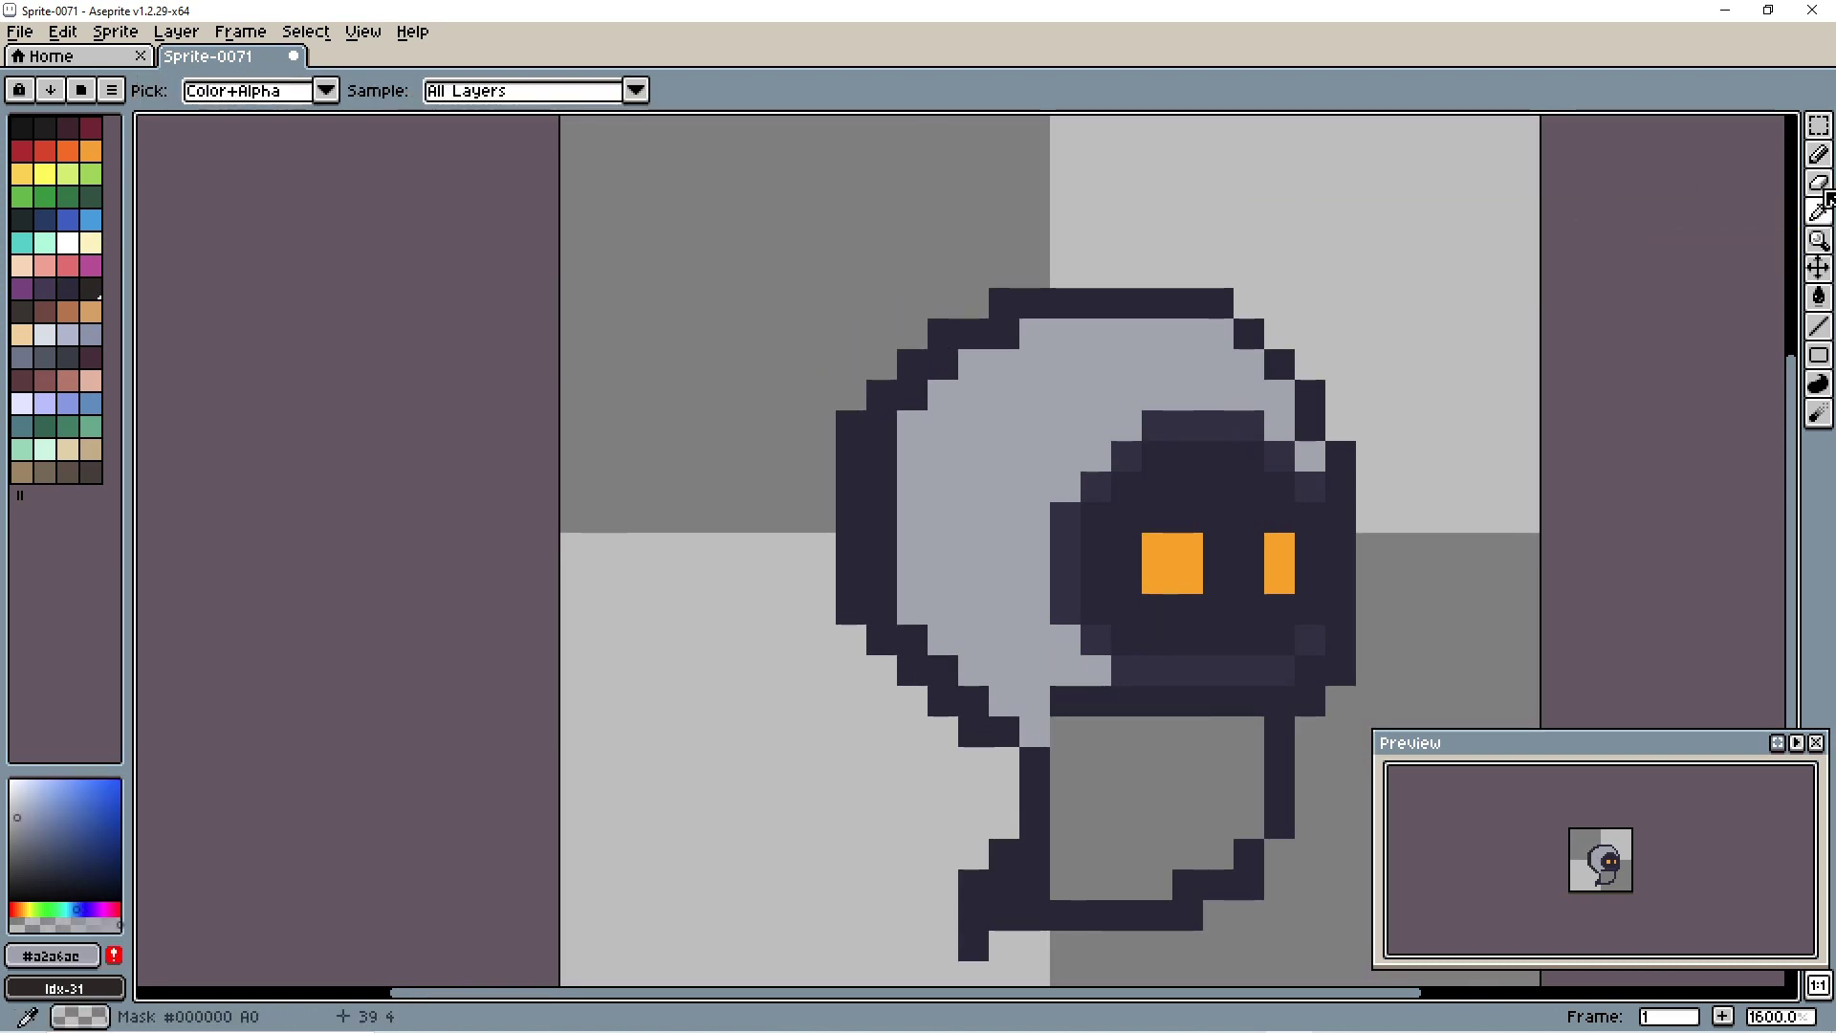
pyautogui.moveTo(944, 364)
pyautogui.mouseDown()
pyautogui.moveTo(918, 393)
pyautogui.moveTo(882, 574)
pyautogui.moveTo(986, 663)
pyautogui.mouseUp()
pyautogui.scroll(-8, 1052, 660)
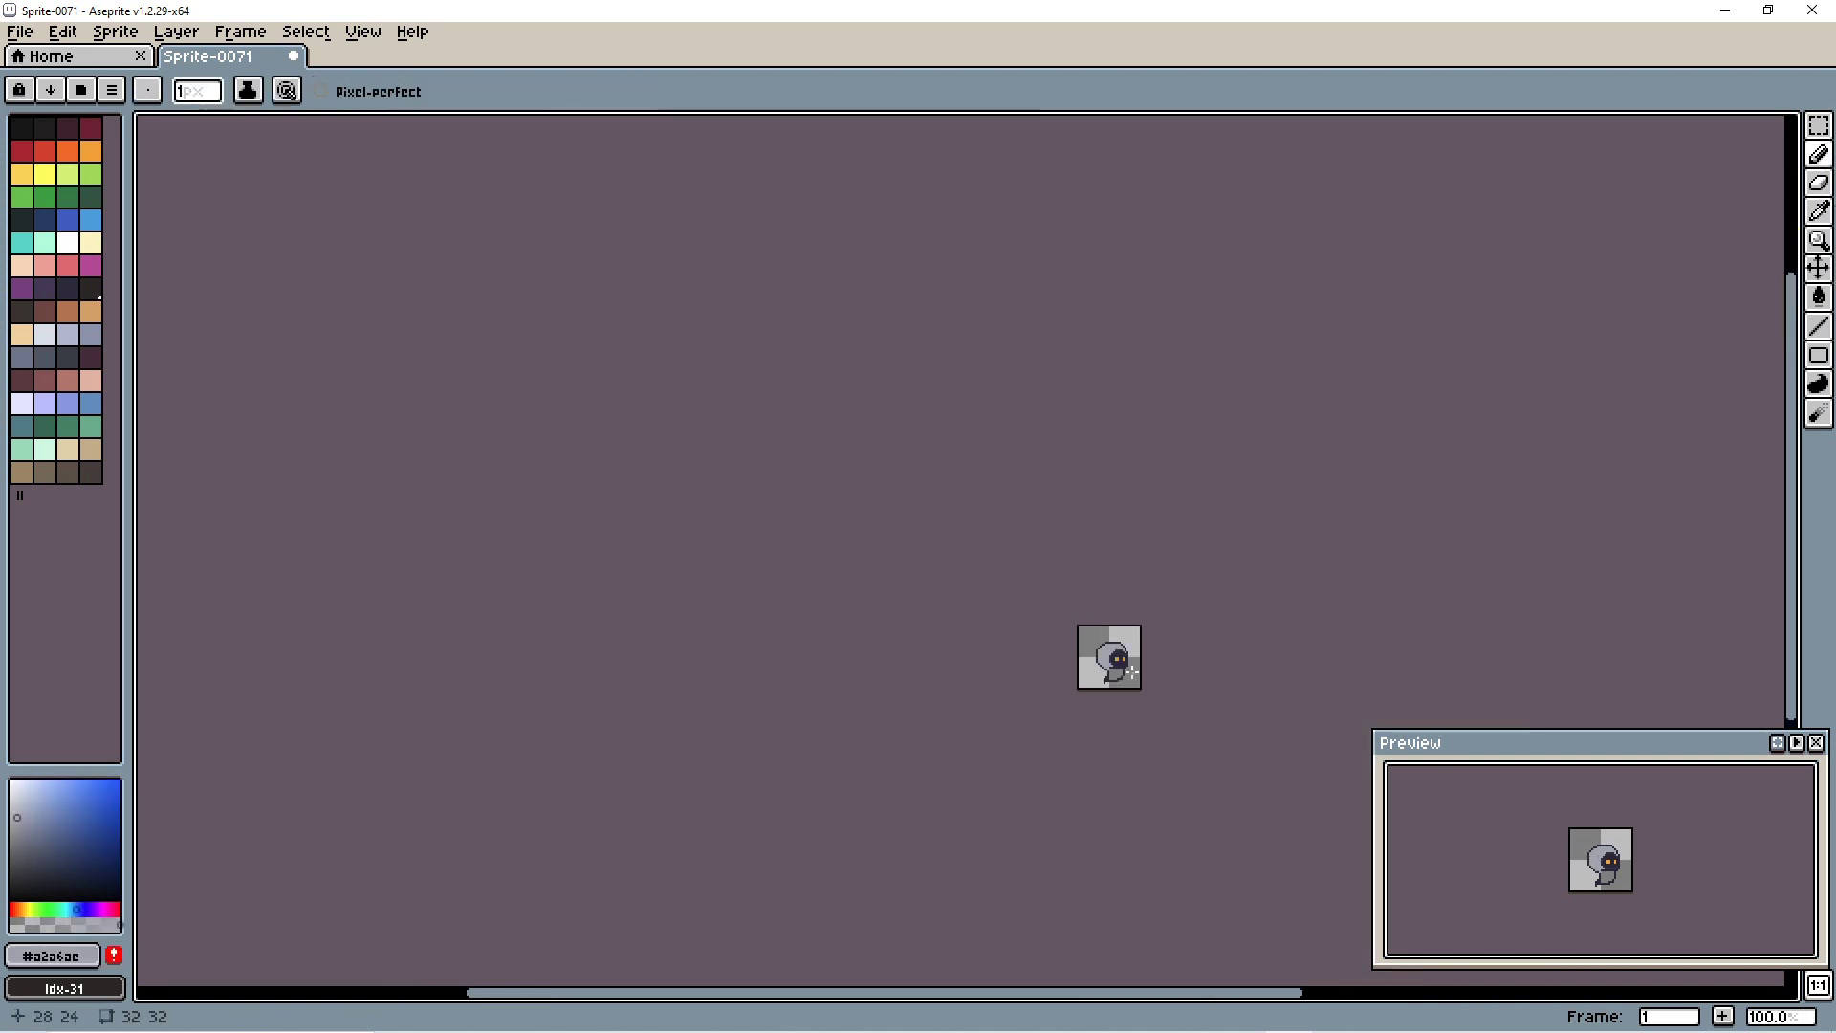
pyautogui.scroll(5, 1107, 656)
pyautogui.scroll(3, 1107, 656)
pyautogui.moveTo(1148, 597)
pyautogui.mouseDown()
pyautogui.moveTo(1026, 678)
pyautogui.moveTo(1129, 694)
pyautogui.mouseUp()
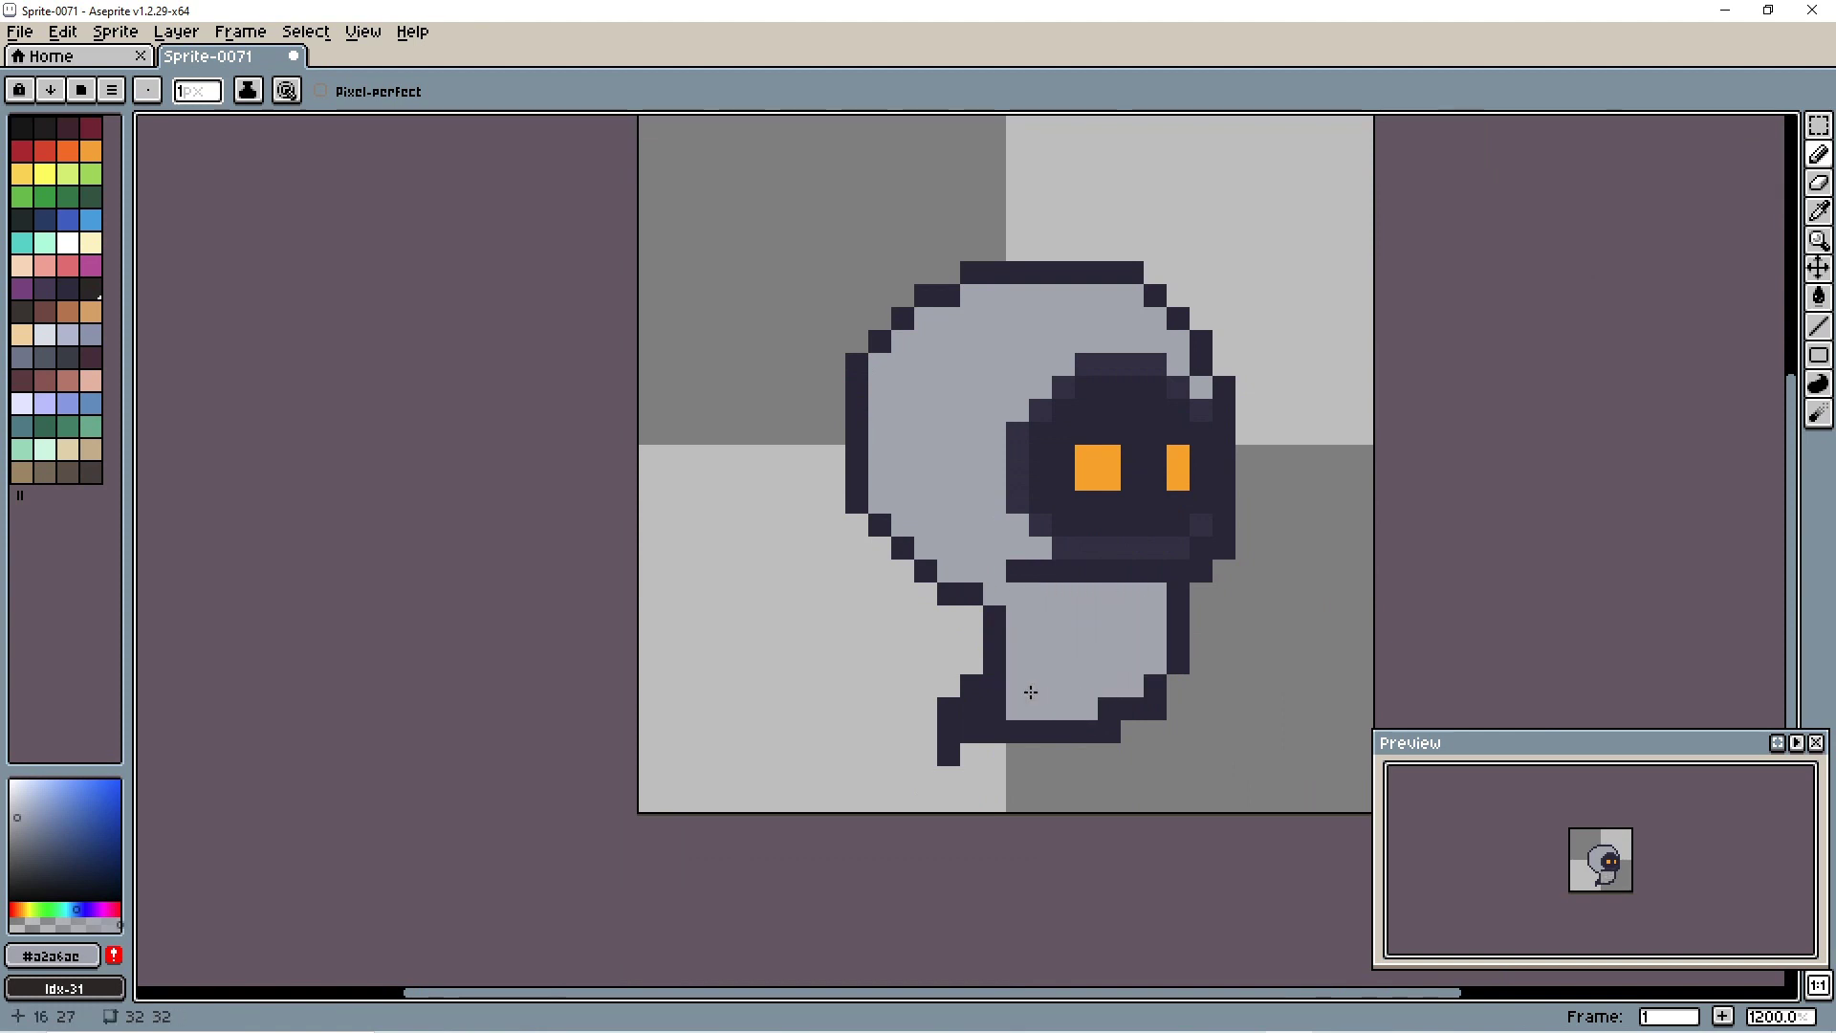
# Step: Paint a darker grey band along the hood's inner top and left edge
pyautogui.scroll(-7, 1109, 584)
pyautogui.scroll(7, 1110, 574)
pyautogui.click(15, 831)
pyautogui.moveTo(1135, 451)
pyautogui.mouseDown()
pyautogui.moveTo(934, 456)
pyautogui.moveTo(822, 574)
pyautogui.moveTo(870, 729)
pyautogui.moveTo(803, 689)
pyautogui.mouseUp()
pyautogui.scroll(-6, 1002, 696)
pyautogui.scroll(10, 1002, 697)
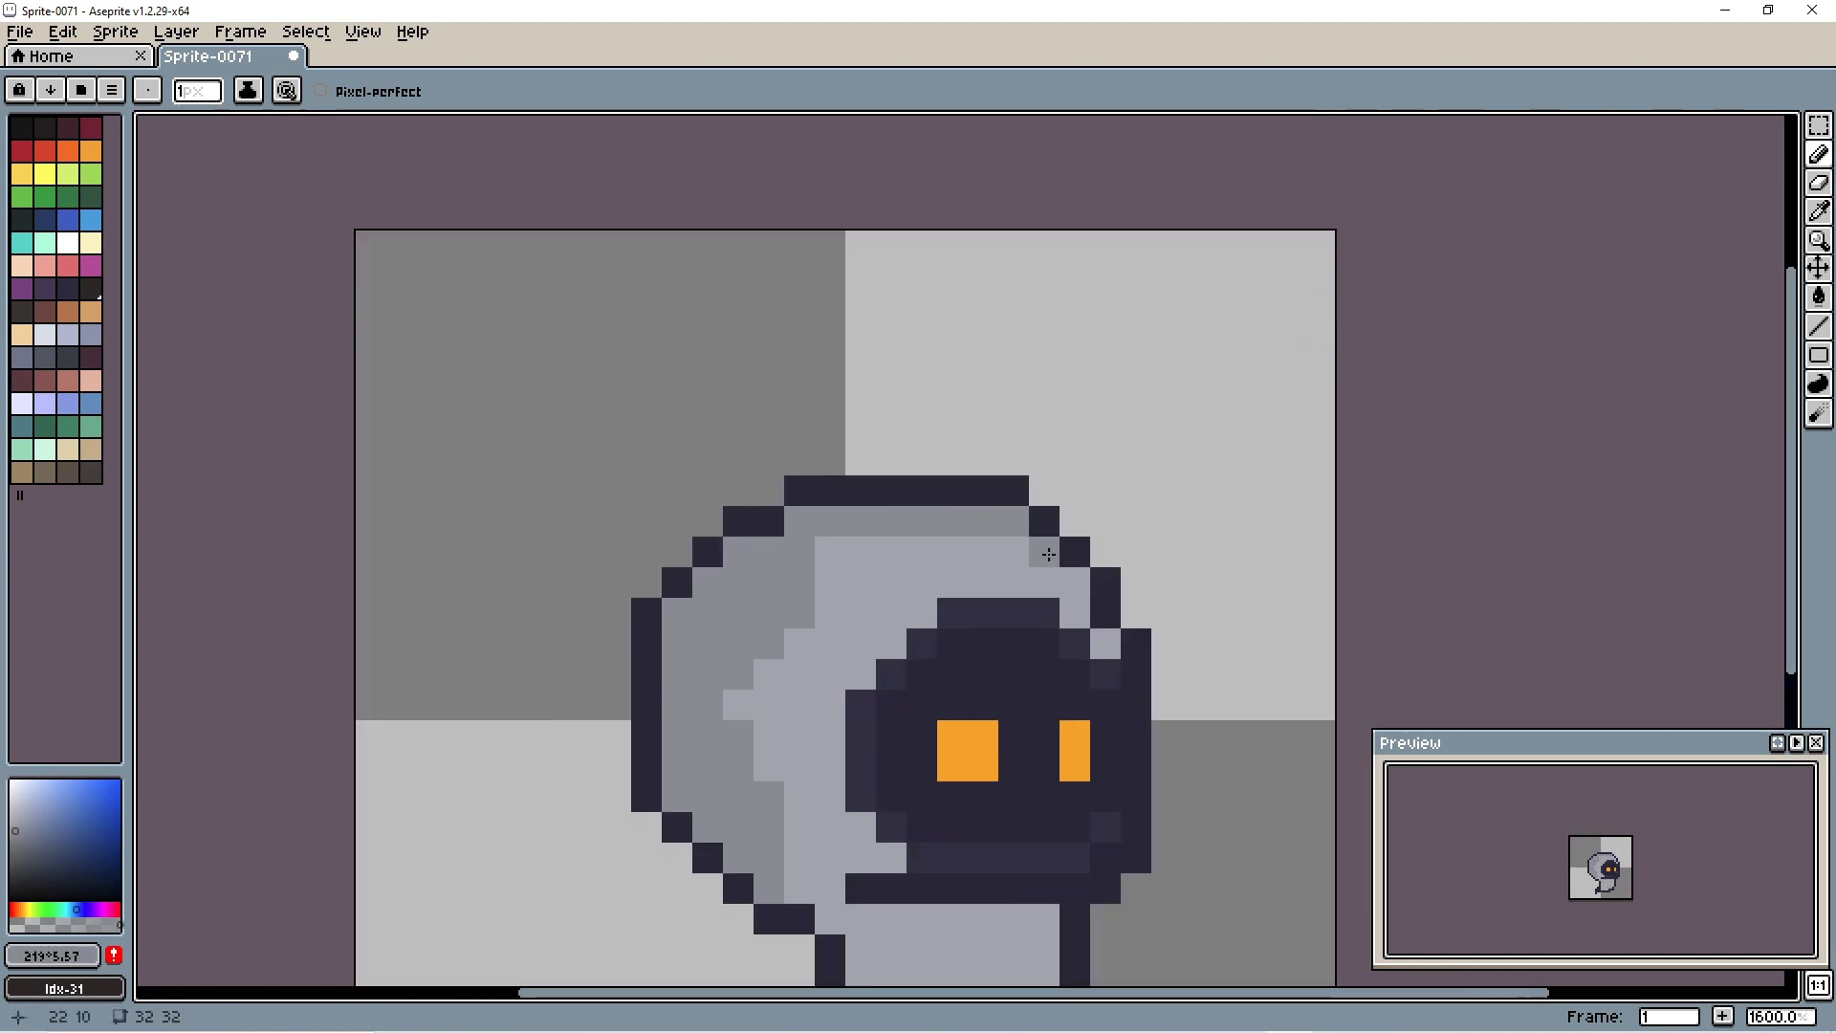
# Step: Touch up the shading band's inner edge with the hood's light grey
pyautogui.scroll(-7, 1027, 670)
pyautogui.scroll(-3, 1071, 636)
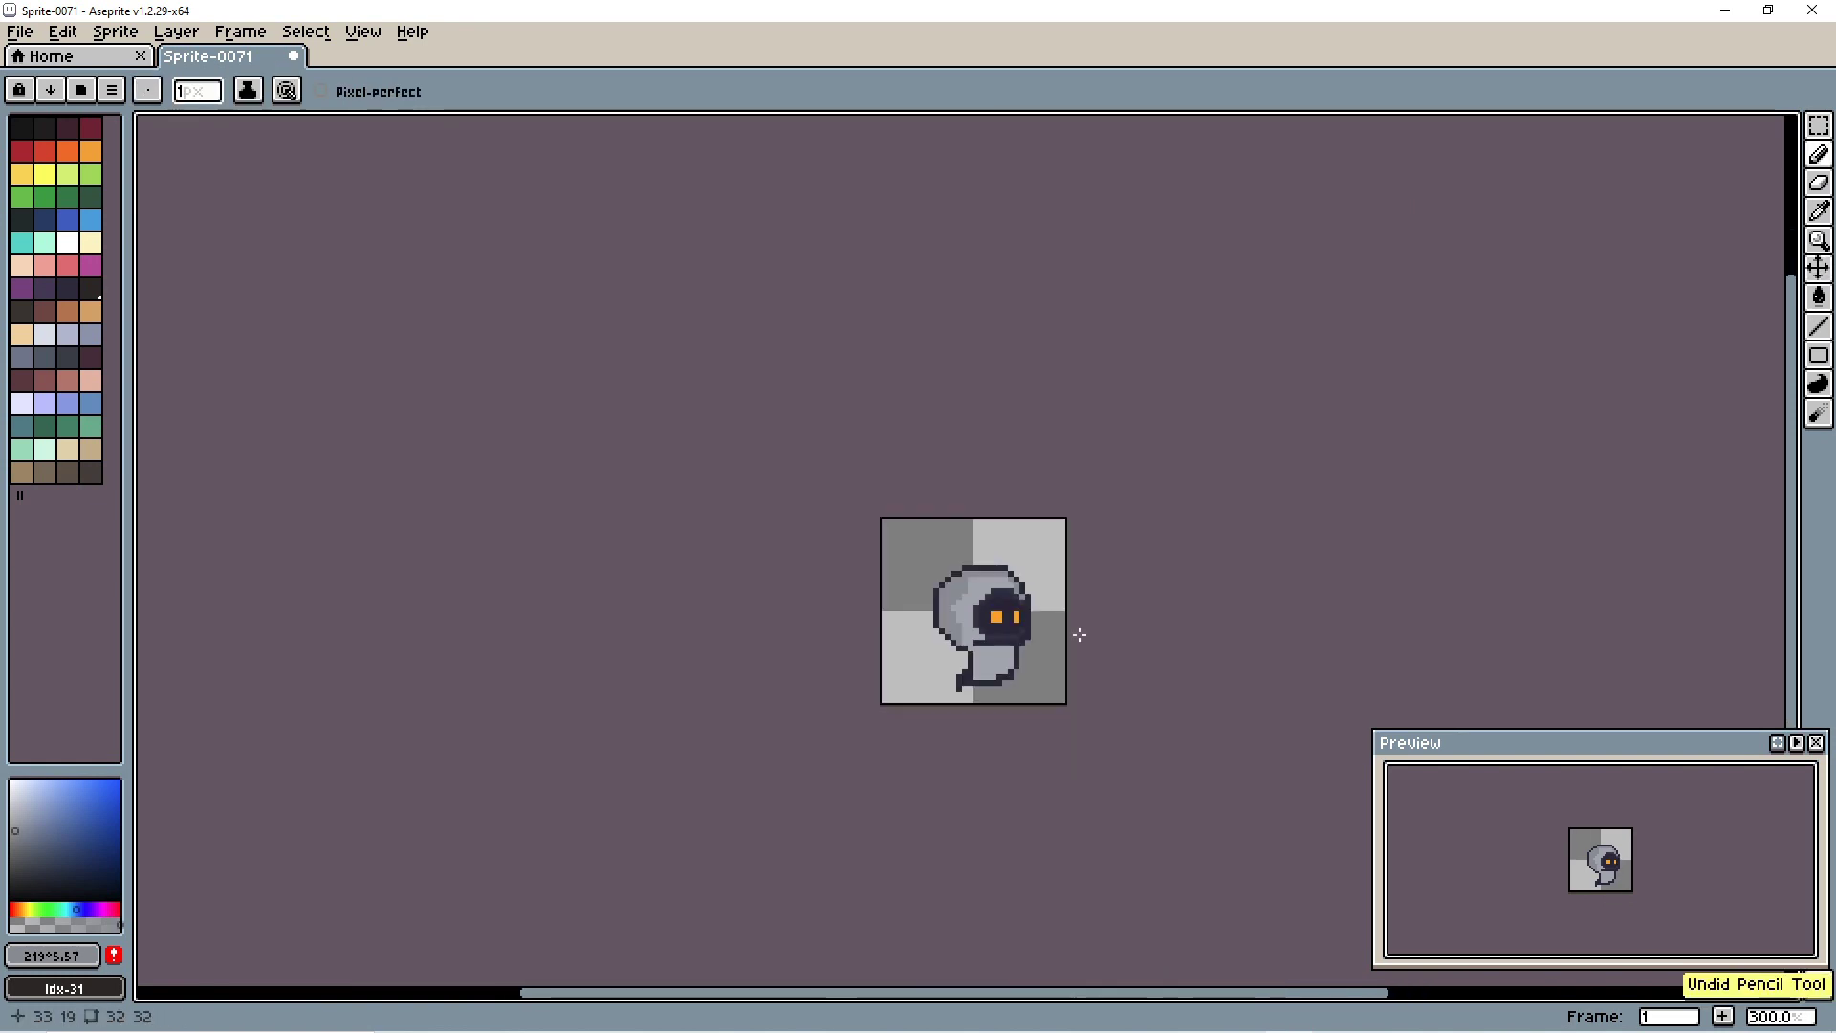
pyautogui.scroll(6, 1244, 478)
pyautogui.keyDown('alt'); pyautogui.click(793, 465); pyautogui.keyUp('alt')
pyautogui.moveTo(793, 465); pyautogui.dragTo(728, 503)
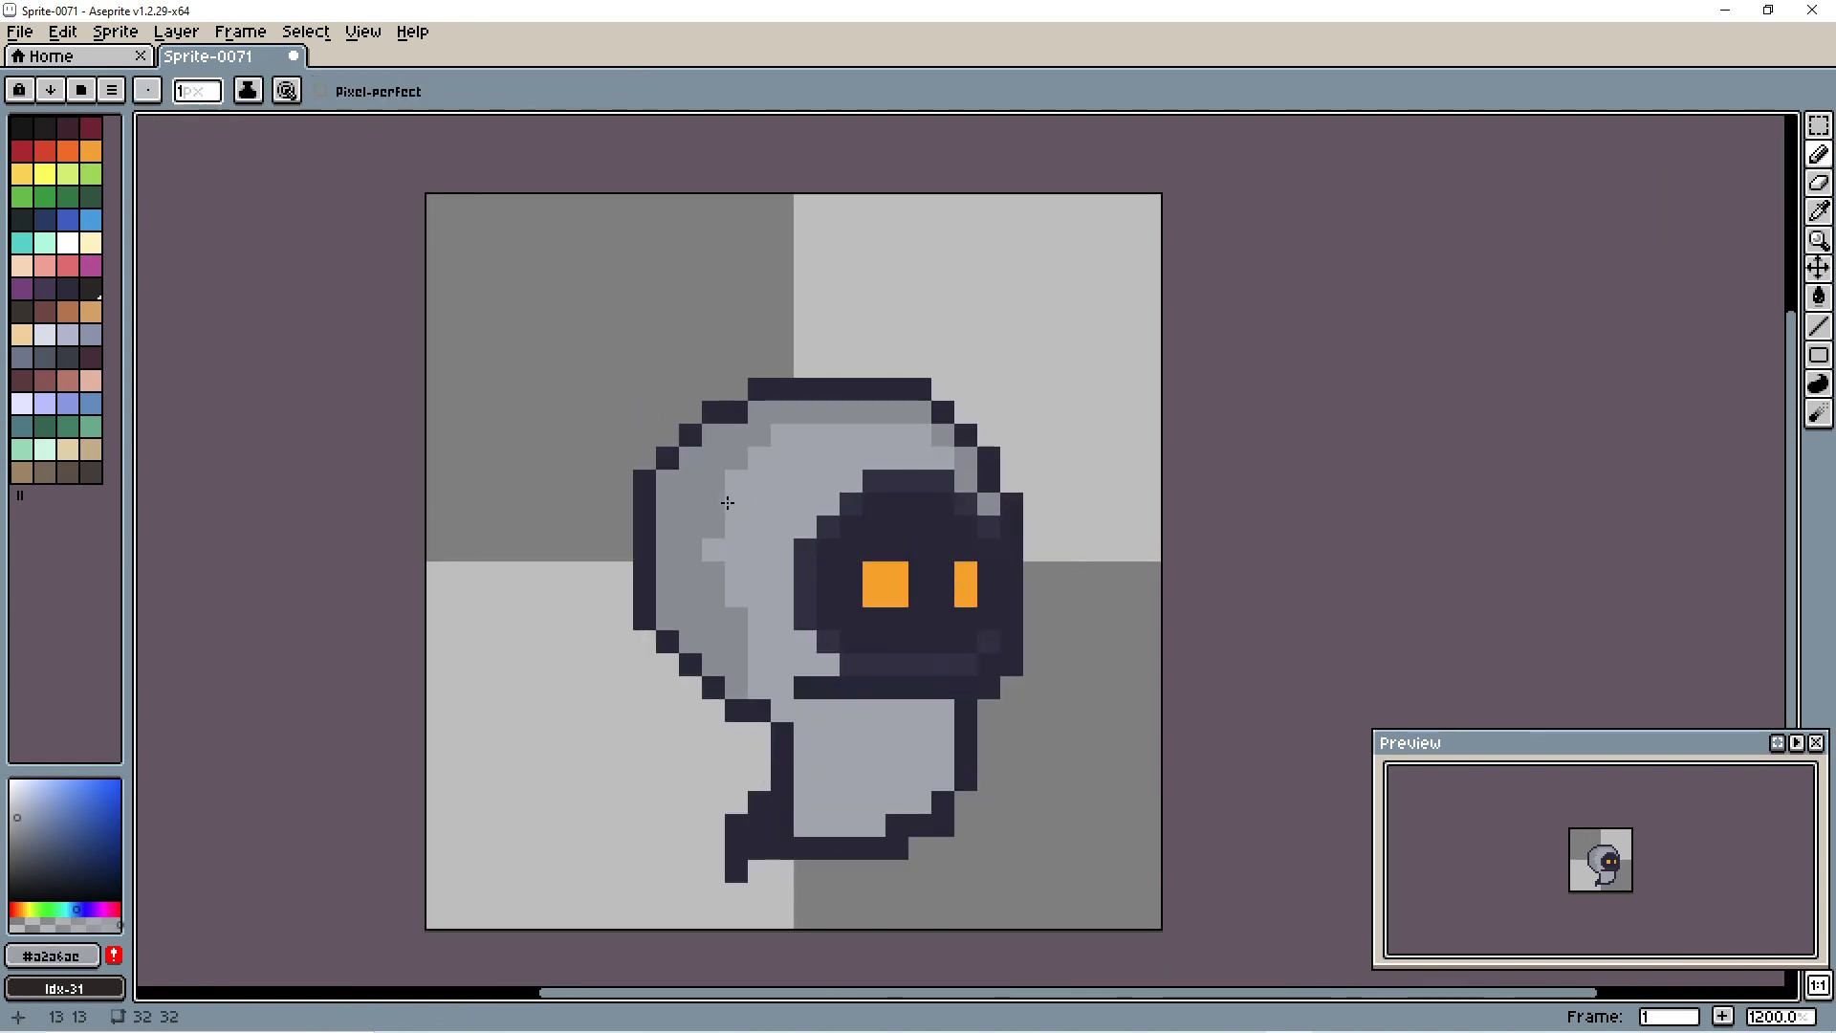
pyautogui.scroll(-8, 743, 612)
pyautogui.scroll(1, 996, 545)
pyautogui.scroll(3, 985, 497)
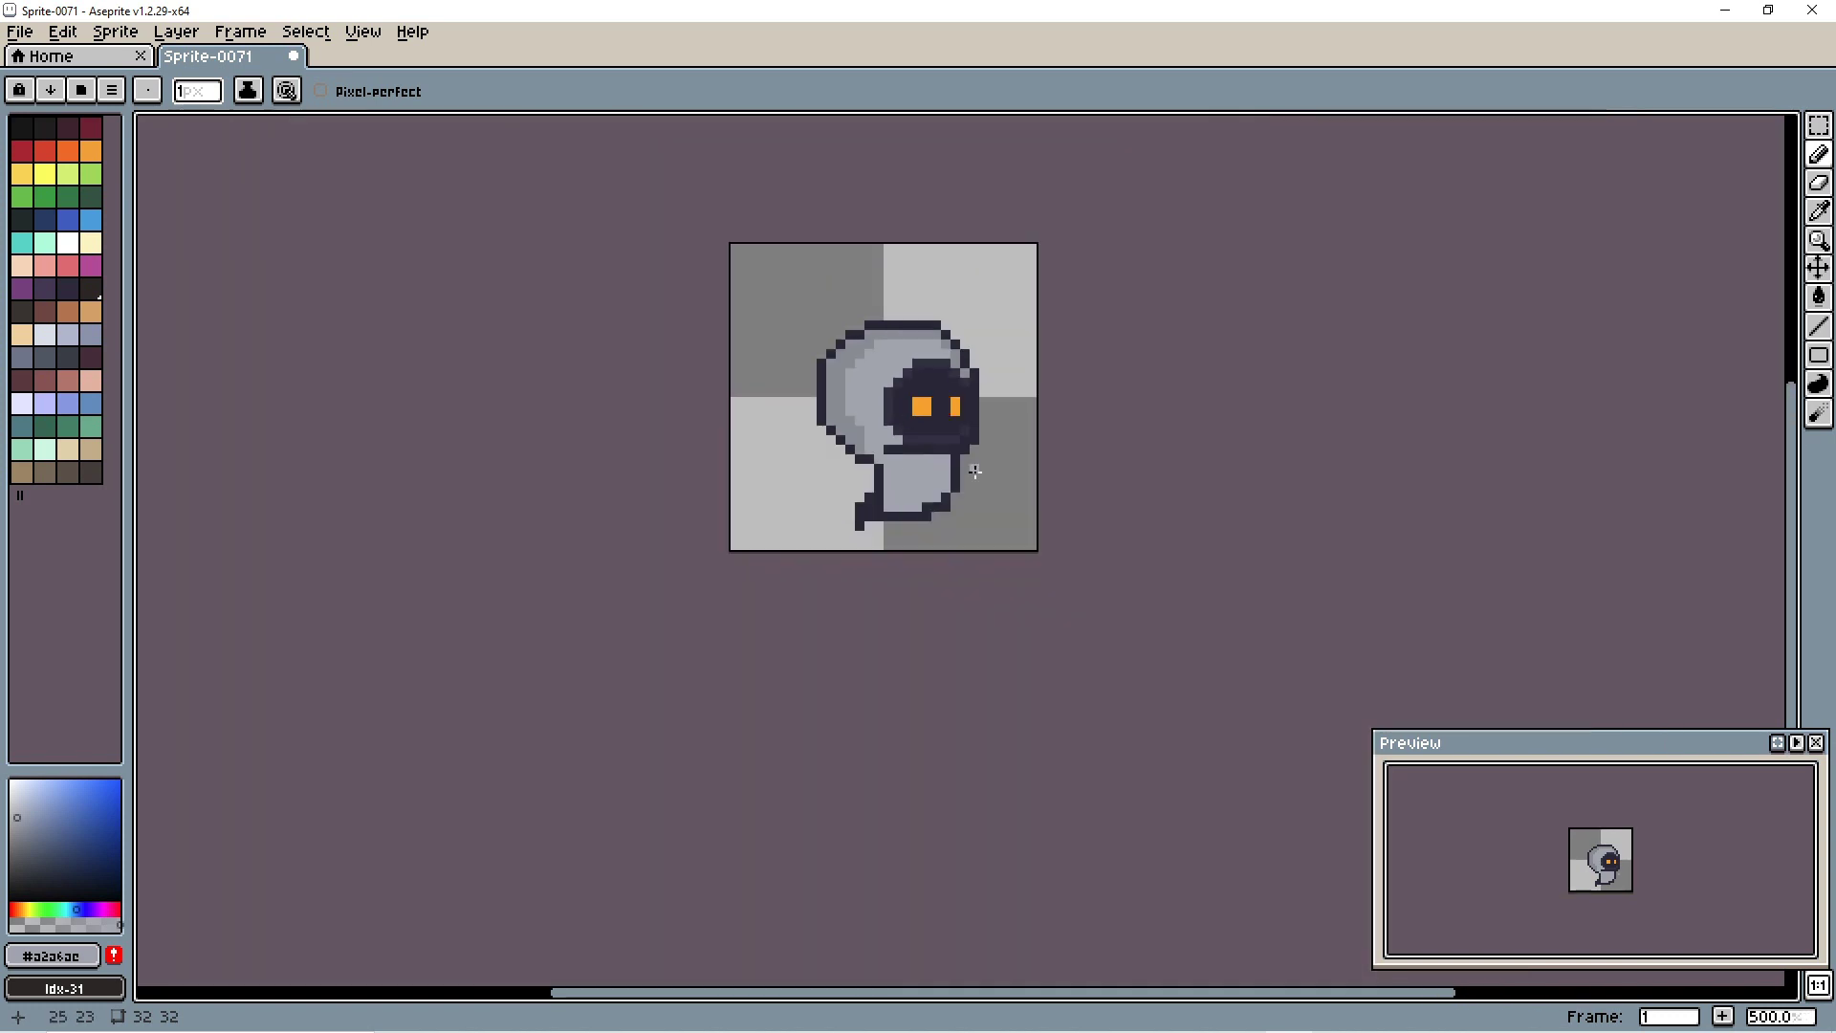
pyautogui.scroll(-3, 998, 433)
pyautogui.scroll(4, 998, 433)
pyautogui.scroll(-4, 998, 433)
pyautogui.scroll(7, 1000, 417)
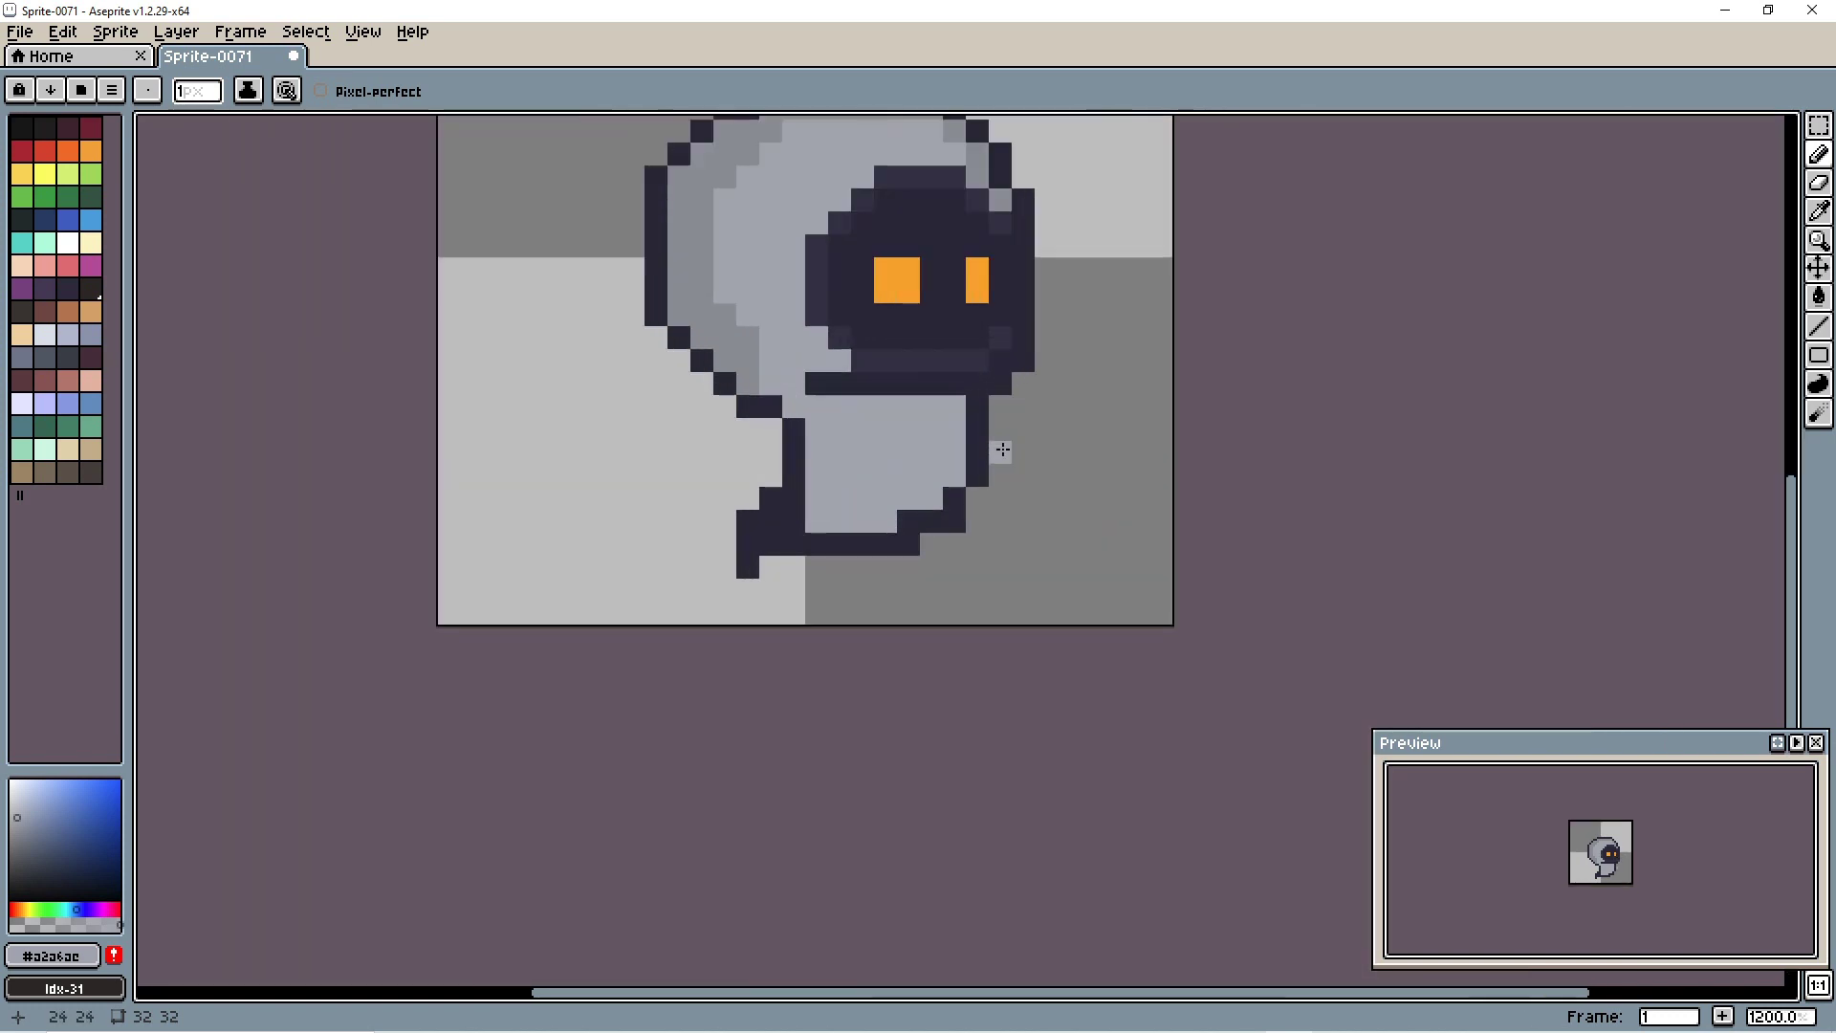
# Step: Erase the lower cloak body and draw a new tail line going right then down
pyautogui.moveTo(748, 590)
pyautogui.mouseDown()
pyautogui.moveTo(975, 422)
pyautogui.moveTo(880, 467)
pyautogui.mouseUp()
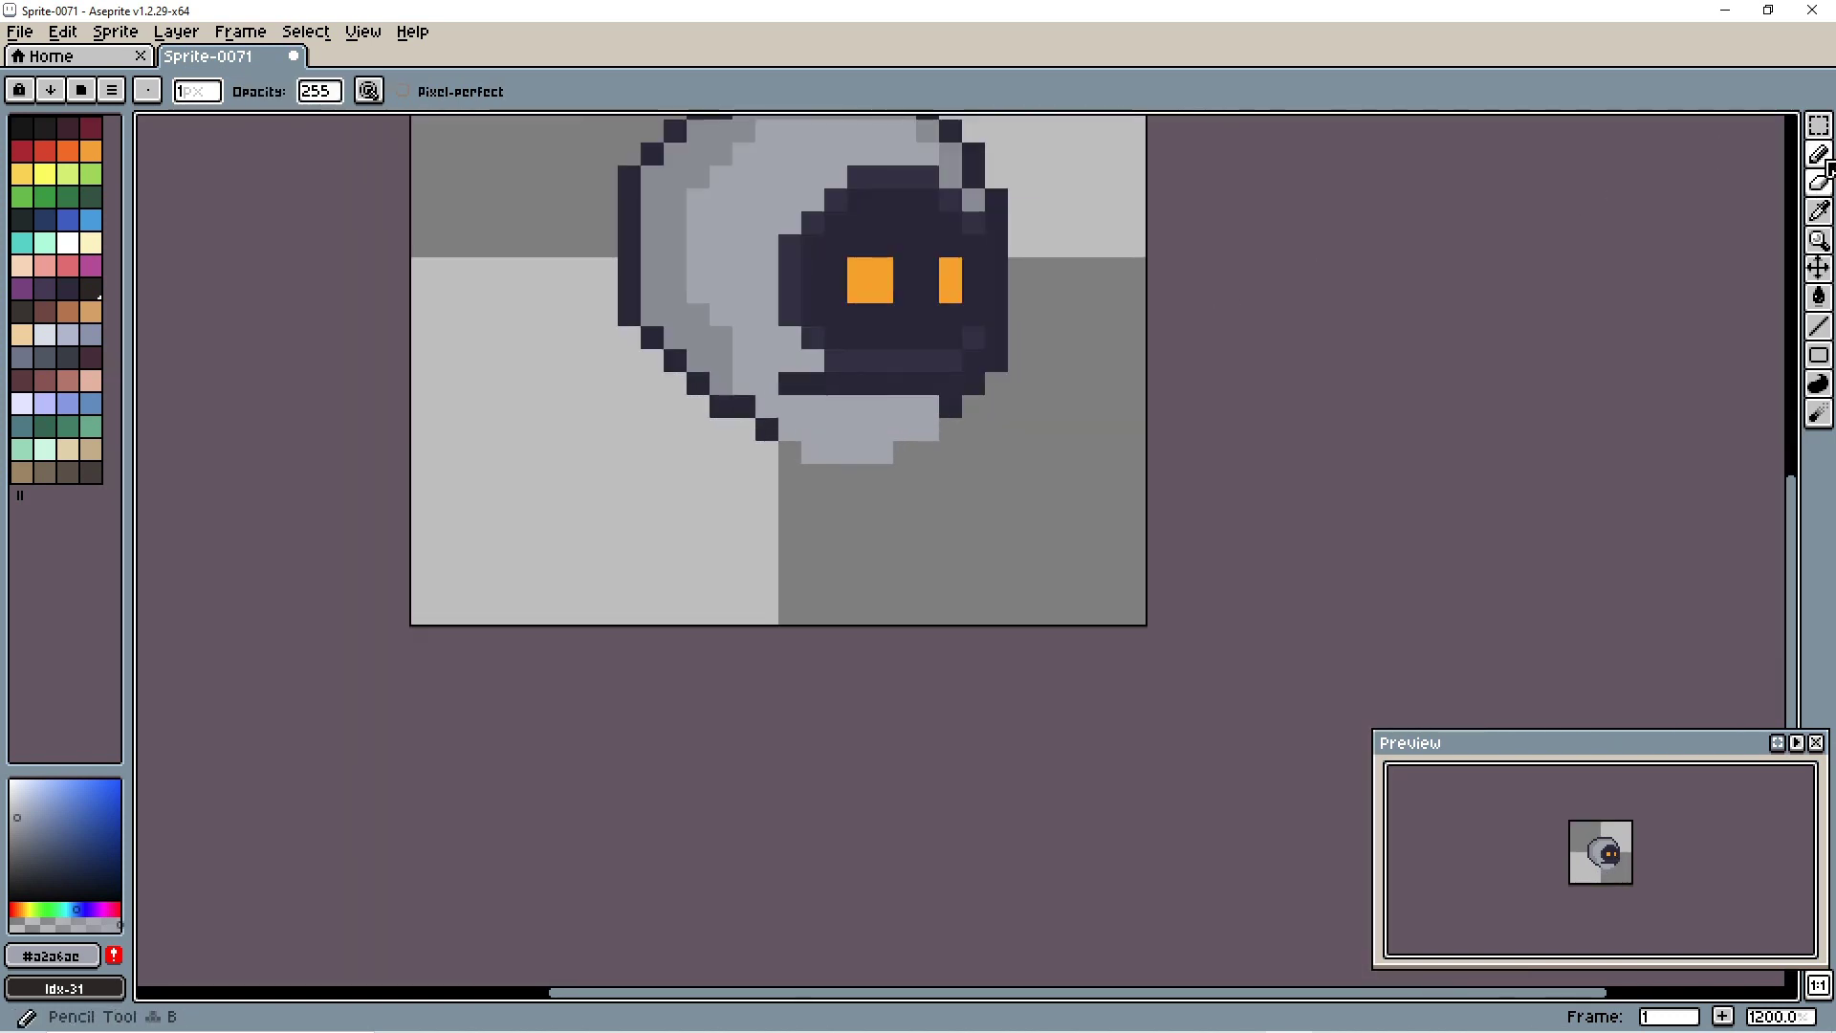
pyautogui.press('b')
pyautogui.moveTo(1021, 403); pyautogui.dragTo(1047, 507)
pyautogui.hotkey('ctrl', 'z')
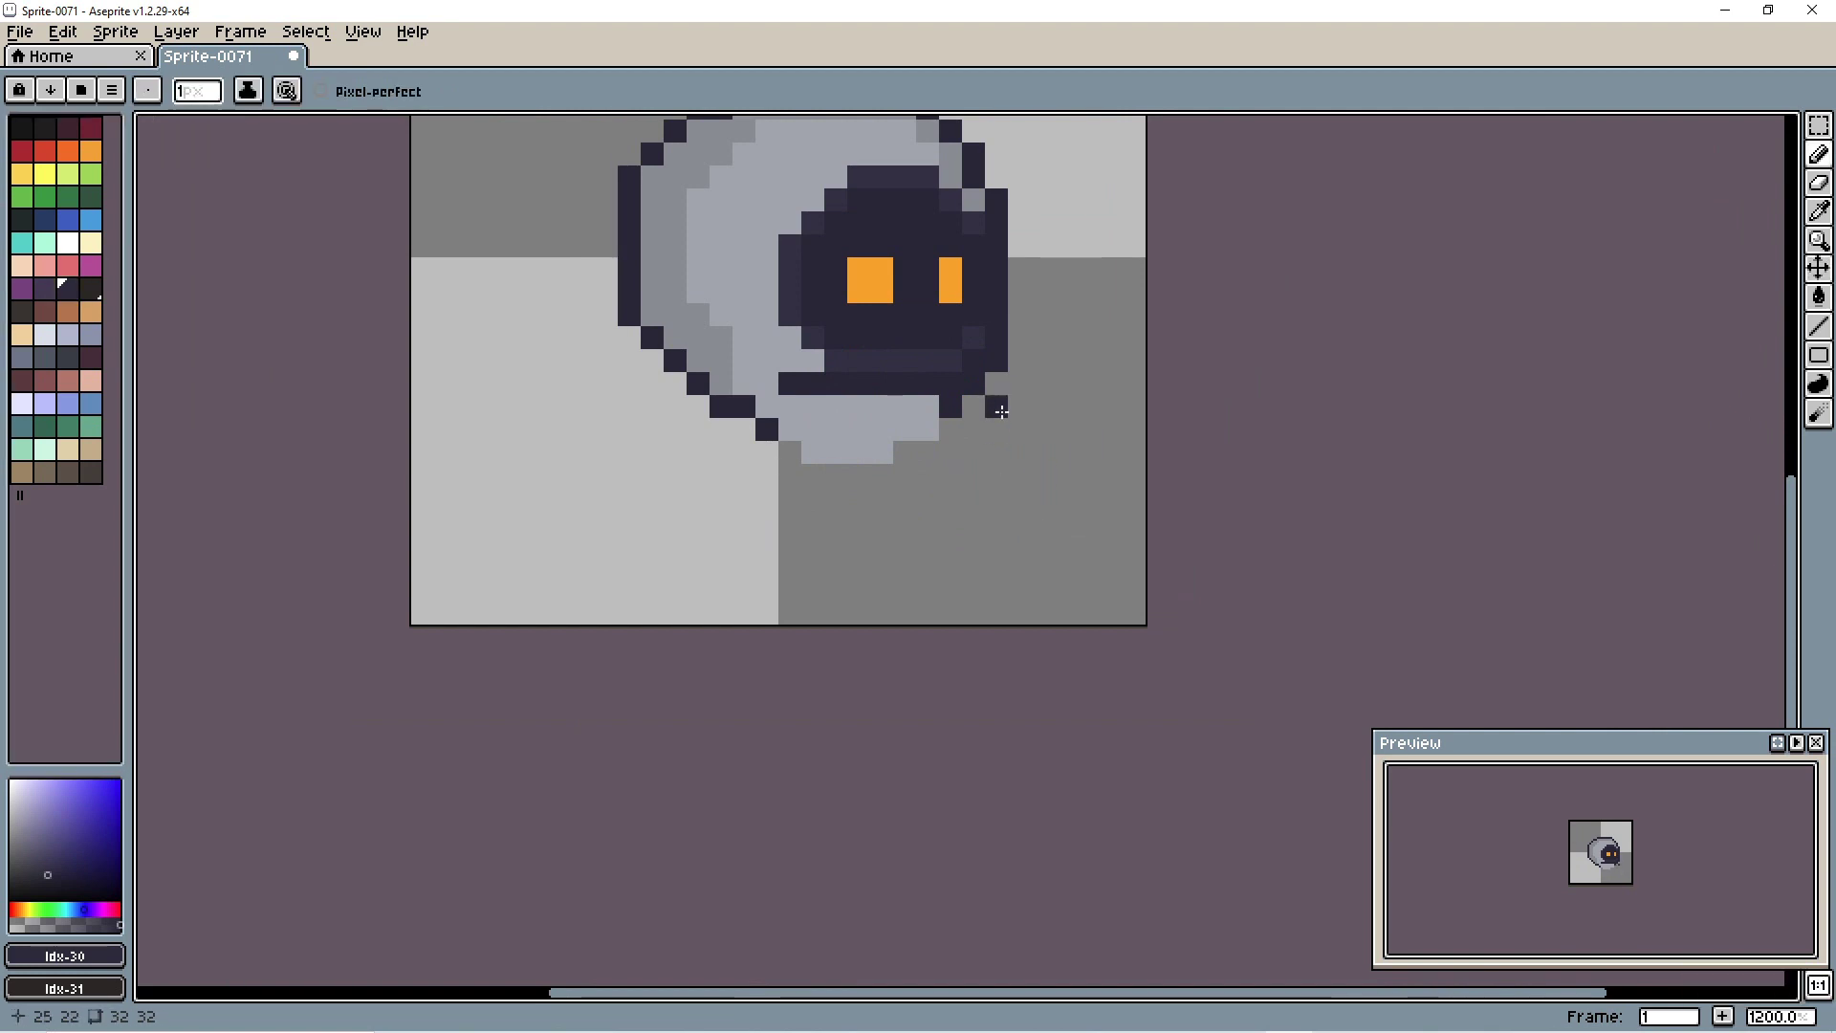
pyautogui.moveTo(1013, 405)
pyautogui.mouseDown()
pyautogui.moveTo(1092, 463)
pyautogui.moveTo(1087, 522)
pyautogui.moveTo(1022, 496)
pyautogui.moveTo(998, 428)
pyautogui.mouseUp()
pyautogui.scroll(-5, 1054, 459)
pyautogui.scroll(5, 995, 465)
# Step: Select the new tail shape with the Magic Wand and move it three pixels left
pyautogui.press('w')
pyautogui.click(1372, 392)
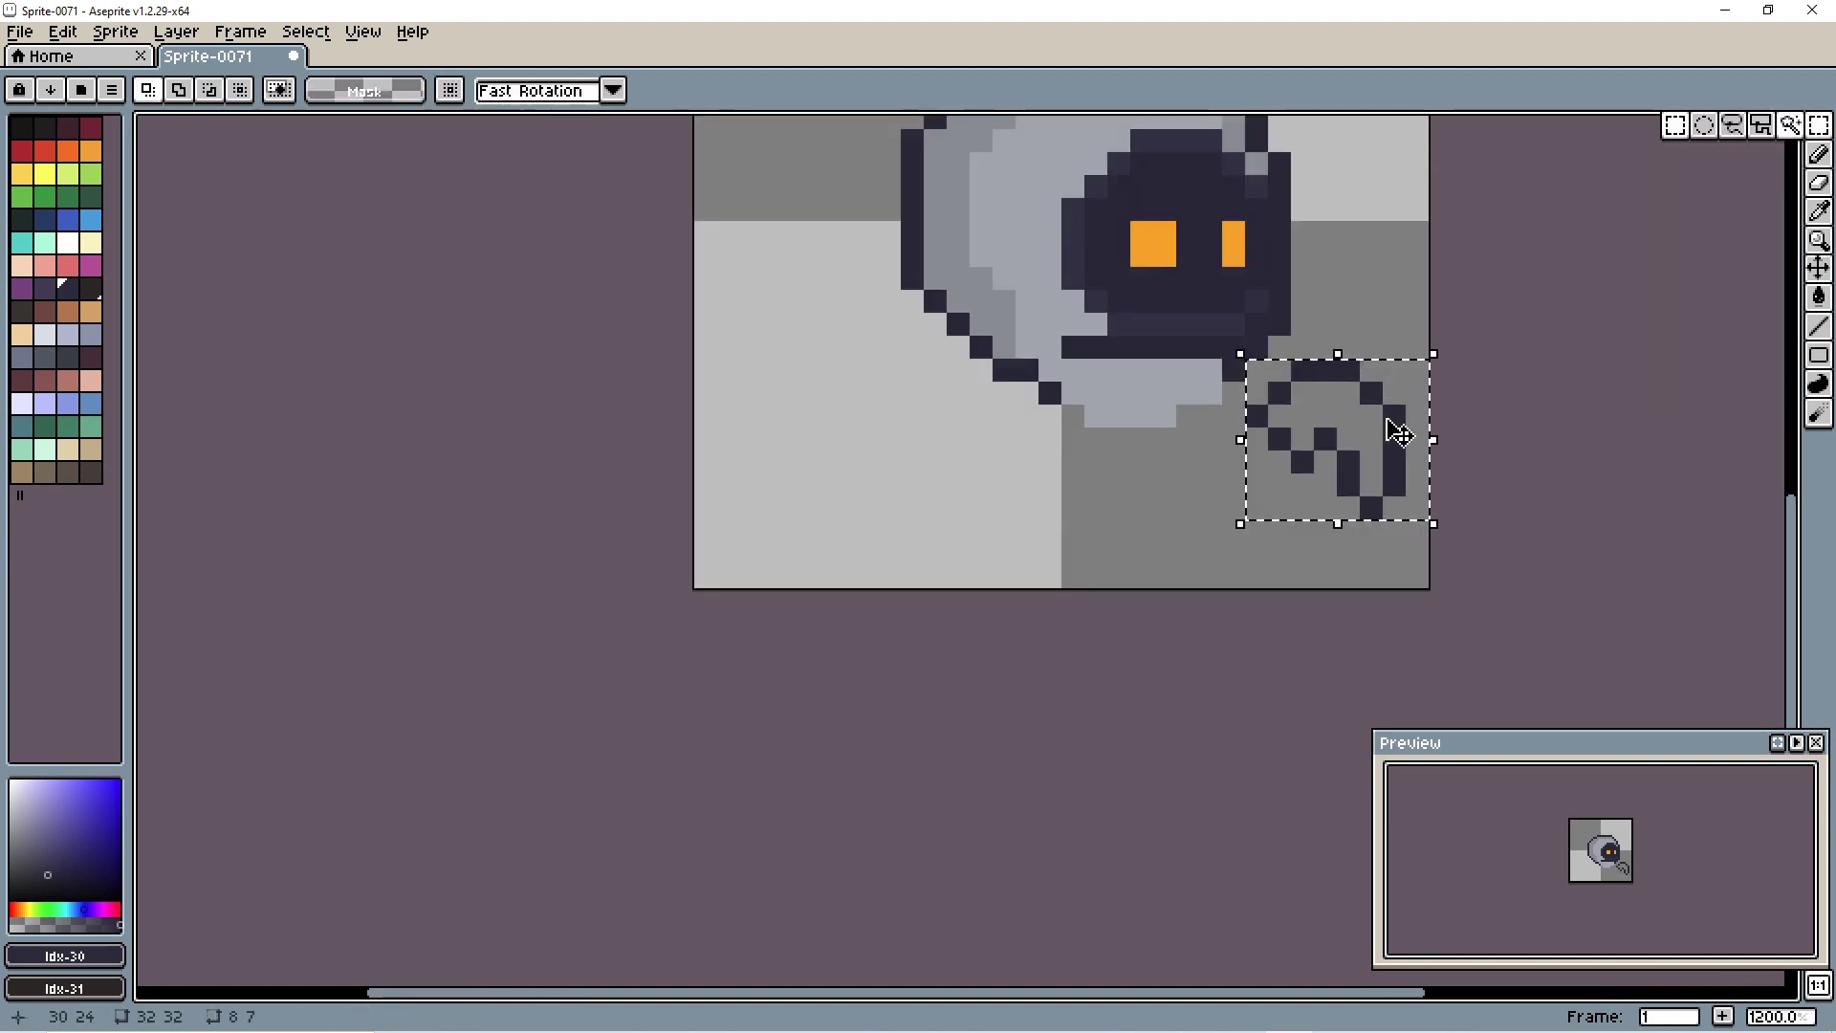
pyautogui.moveTo(1358, 432); pyautogui.dragTo(1290, 432)
pyautogui.hotkey('ctrl', 'd')
pyautogui.scroll(-3, 1397, 435)
pyautogui.scroll(3, 1289, 522)
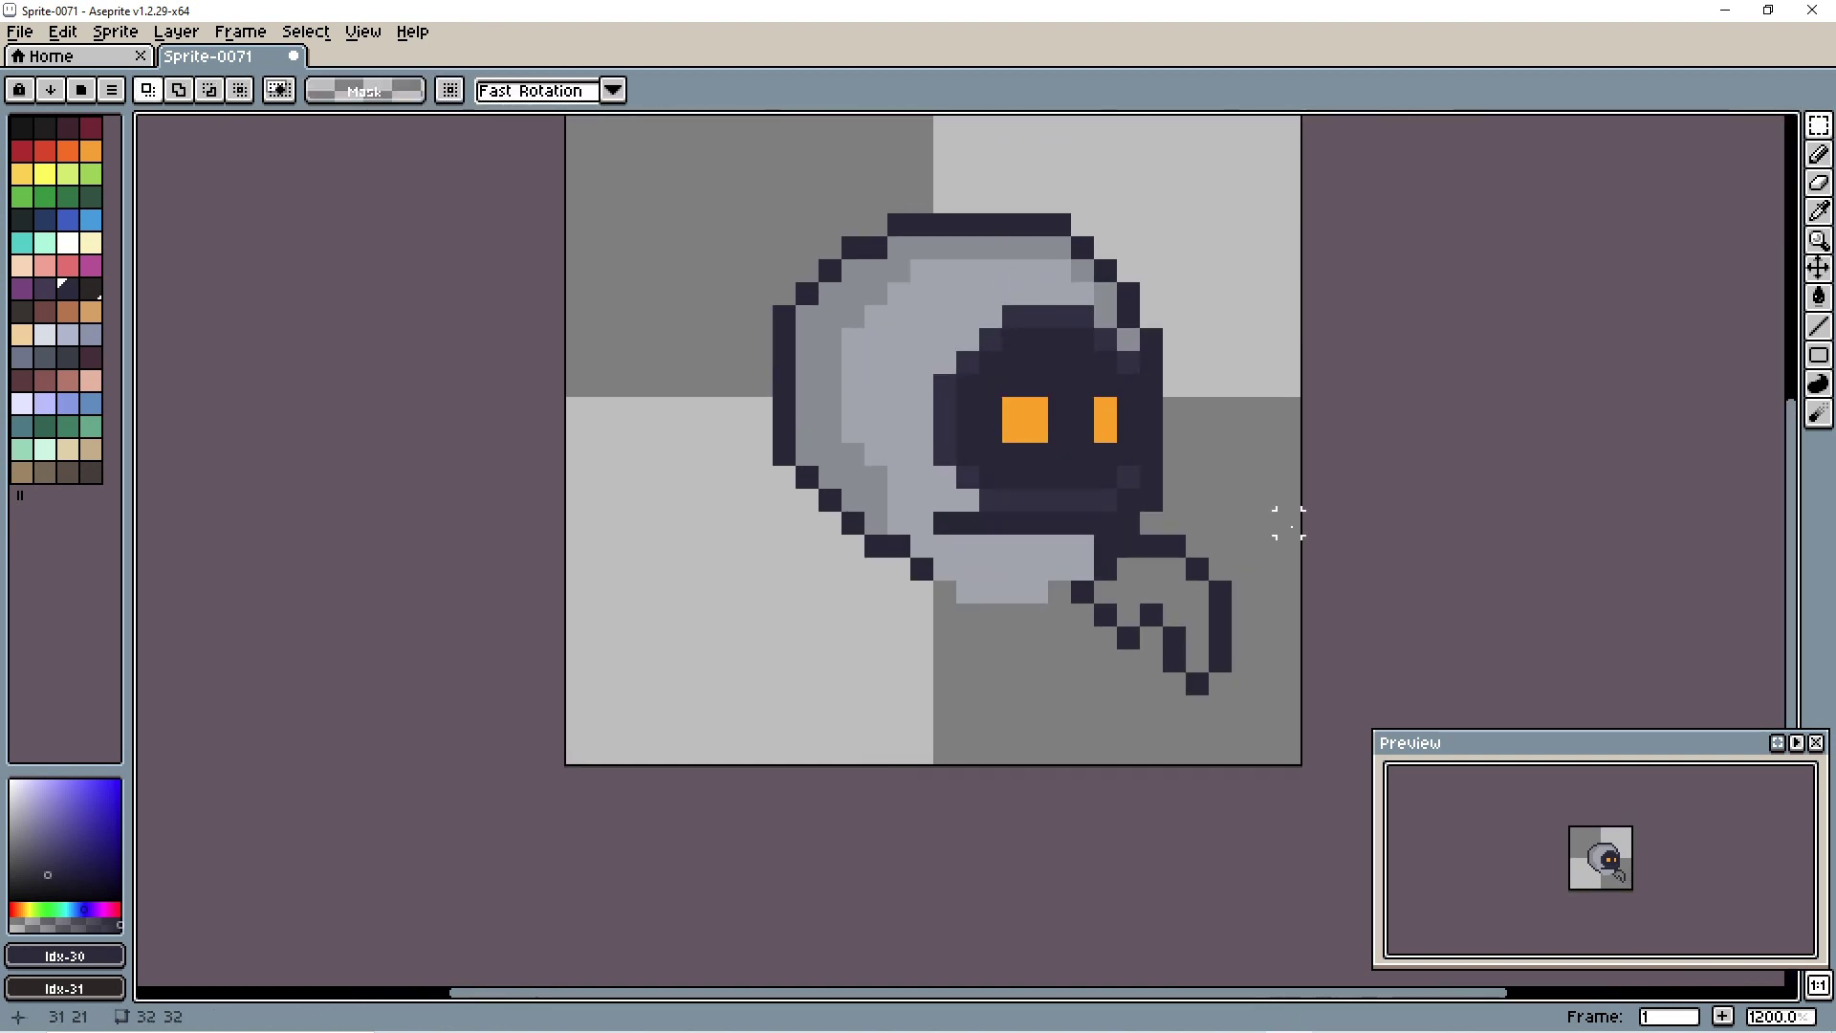
# Step: Draw a left leg at the lower left and outline the body bottom between the legs
pyautogui.click(1820, 154)
pyautogui.moveTo(856, 564)
pyautogui.mouseDown()
pyautogui.moveTo(885, 694)
pyautogui.moveTo(971, 584)
pyautogui.mouseUp()
pyautogui.scroll(-5, 1123, 593)
pyautogui.scroll(5, 1023, 626)
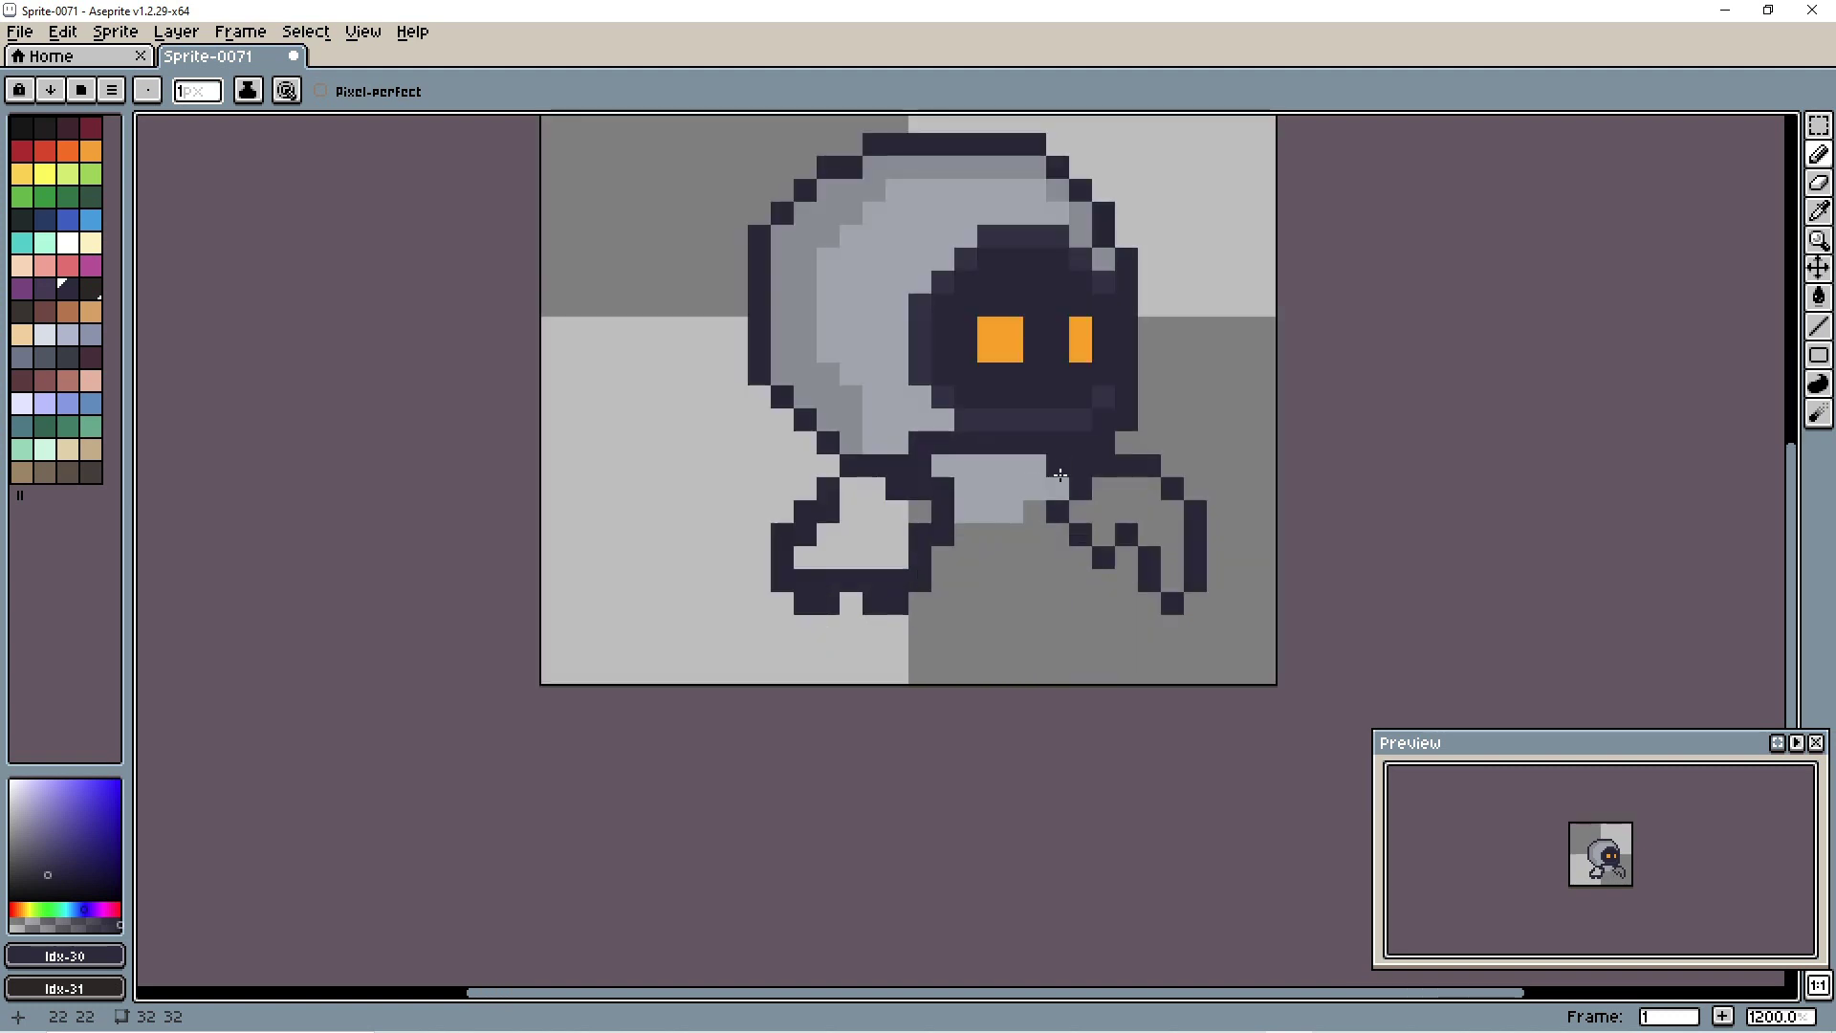
pyautogui.moveTo(1058, 528); pyautogui.dragTo(907, 605)
pyautogui.scroll(-4, 901, 604)
pyautogui.scroll(2, 999, 607)
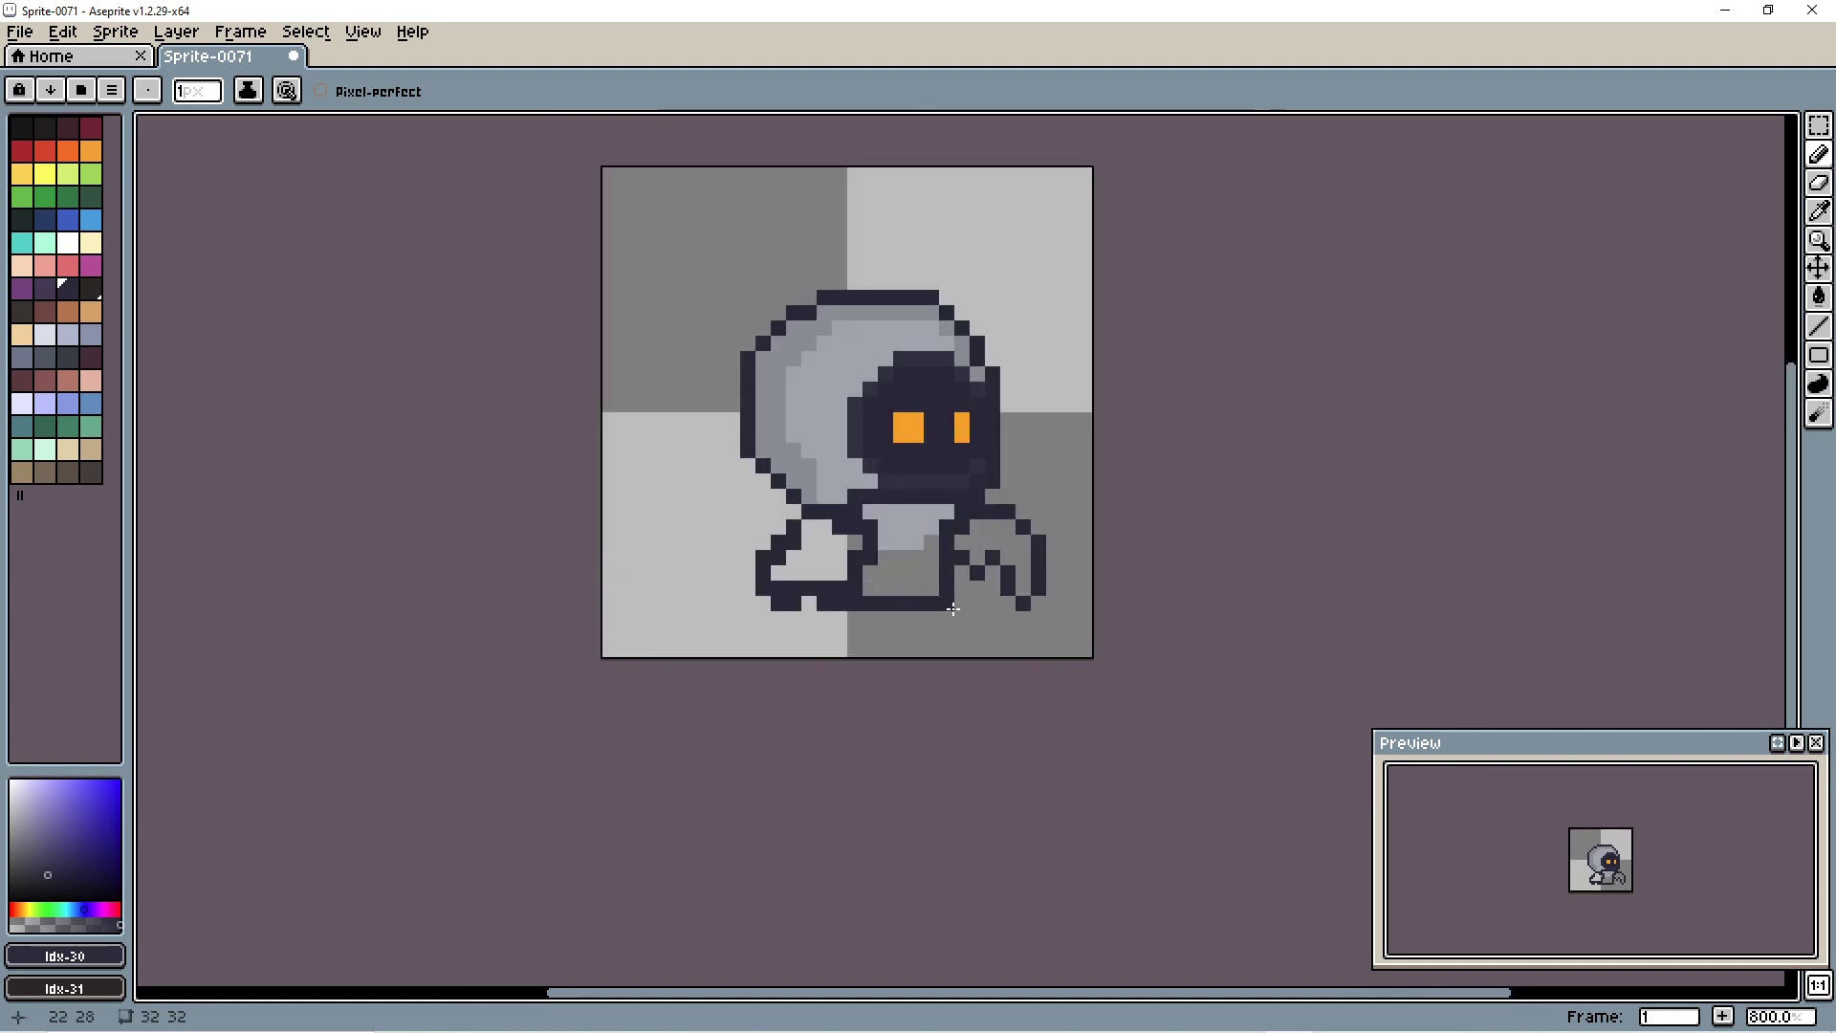
pyautogui.scroll(2, 963, 591)
pyautogui.scroll(1, 963, 590)
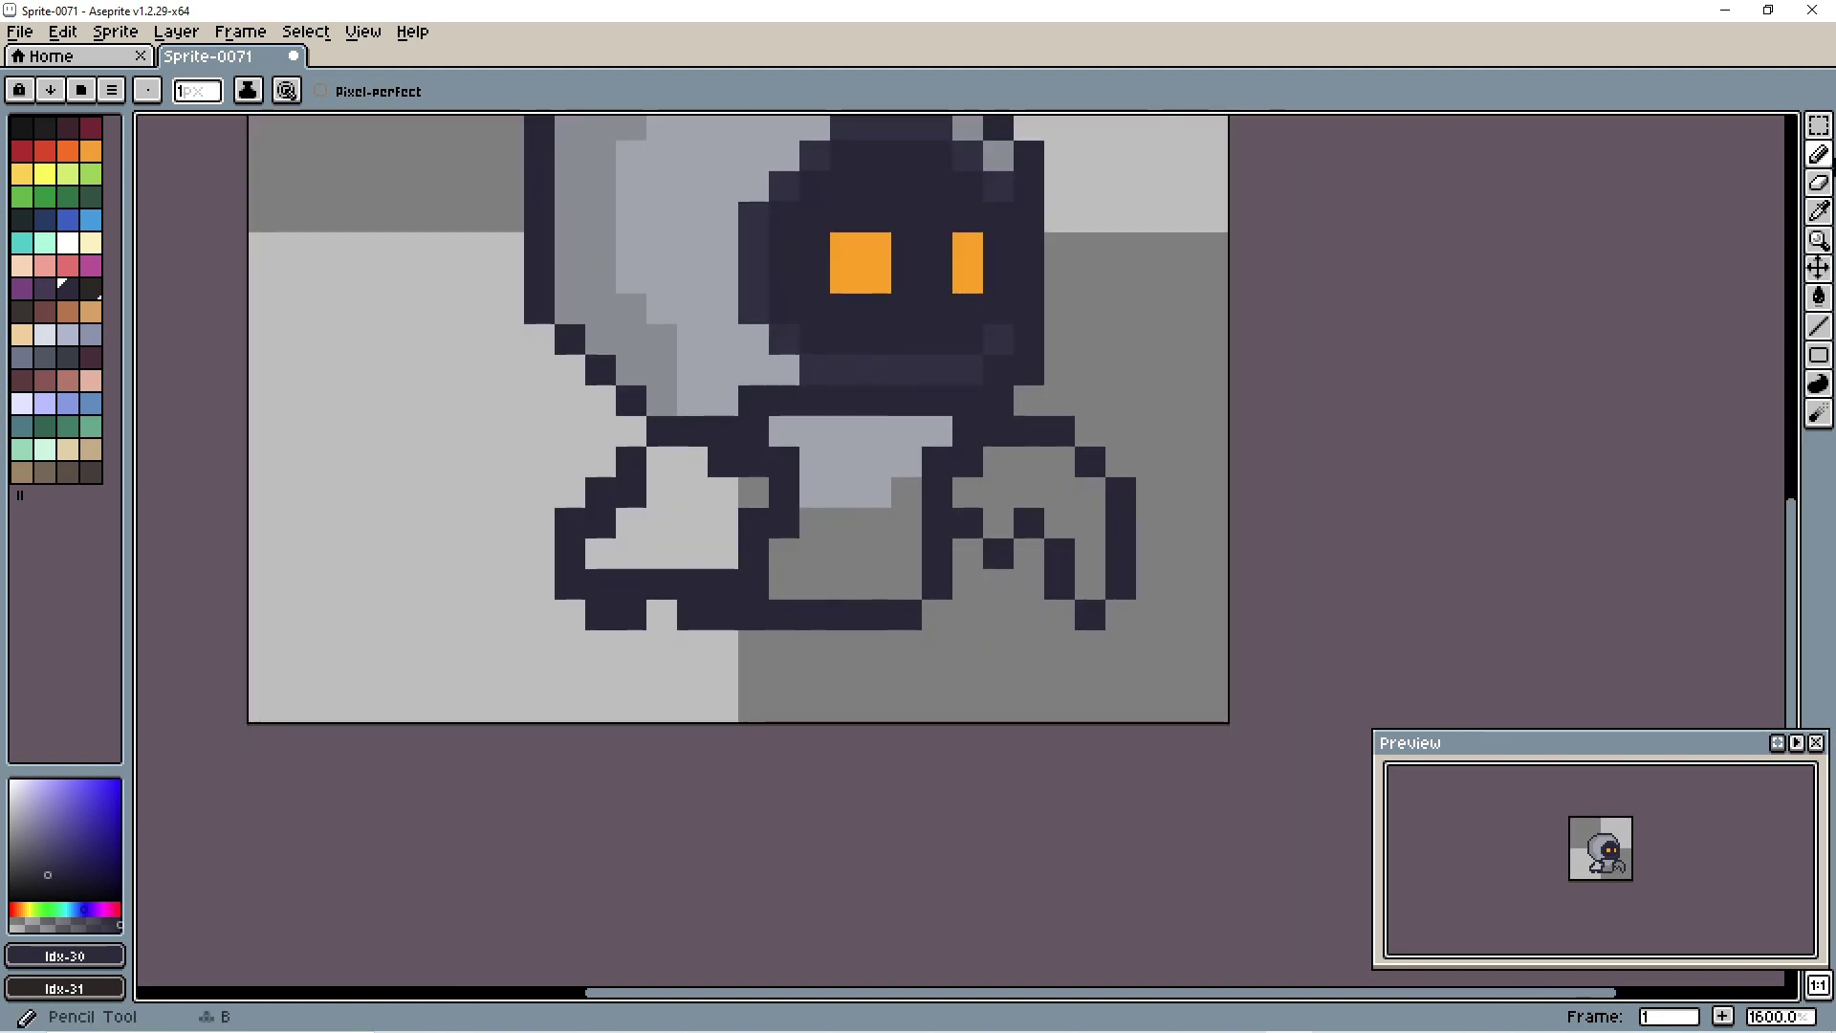
# Step: Erase one stray dark pixel from the body's bottom outline
pyautogui.click(1822, 184)
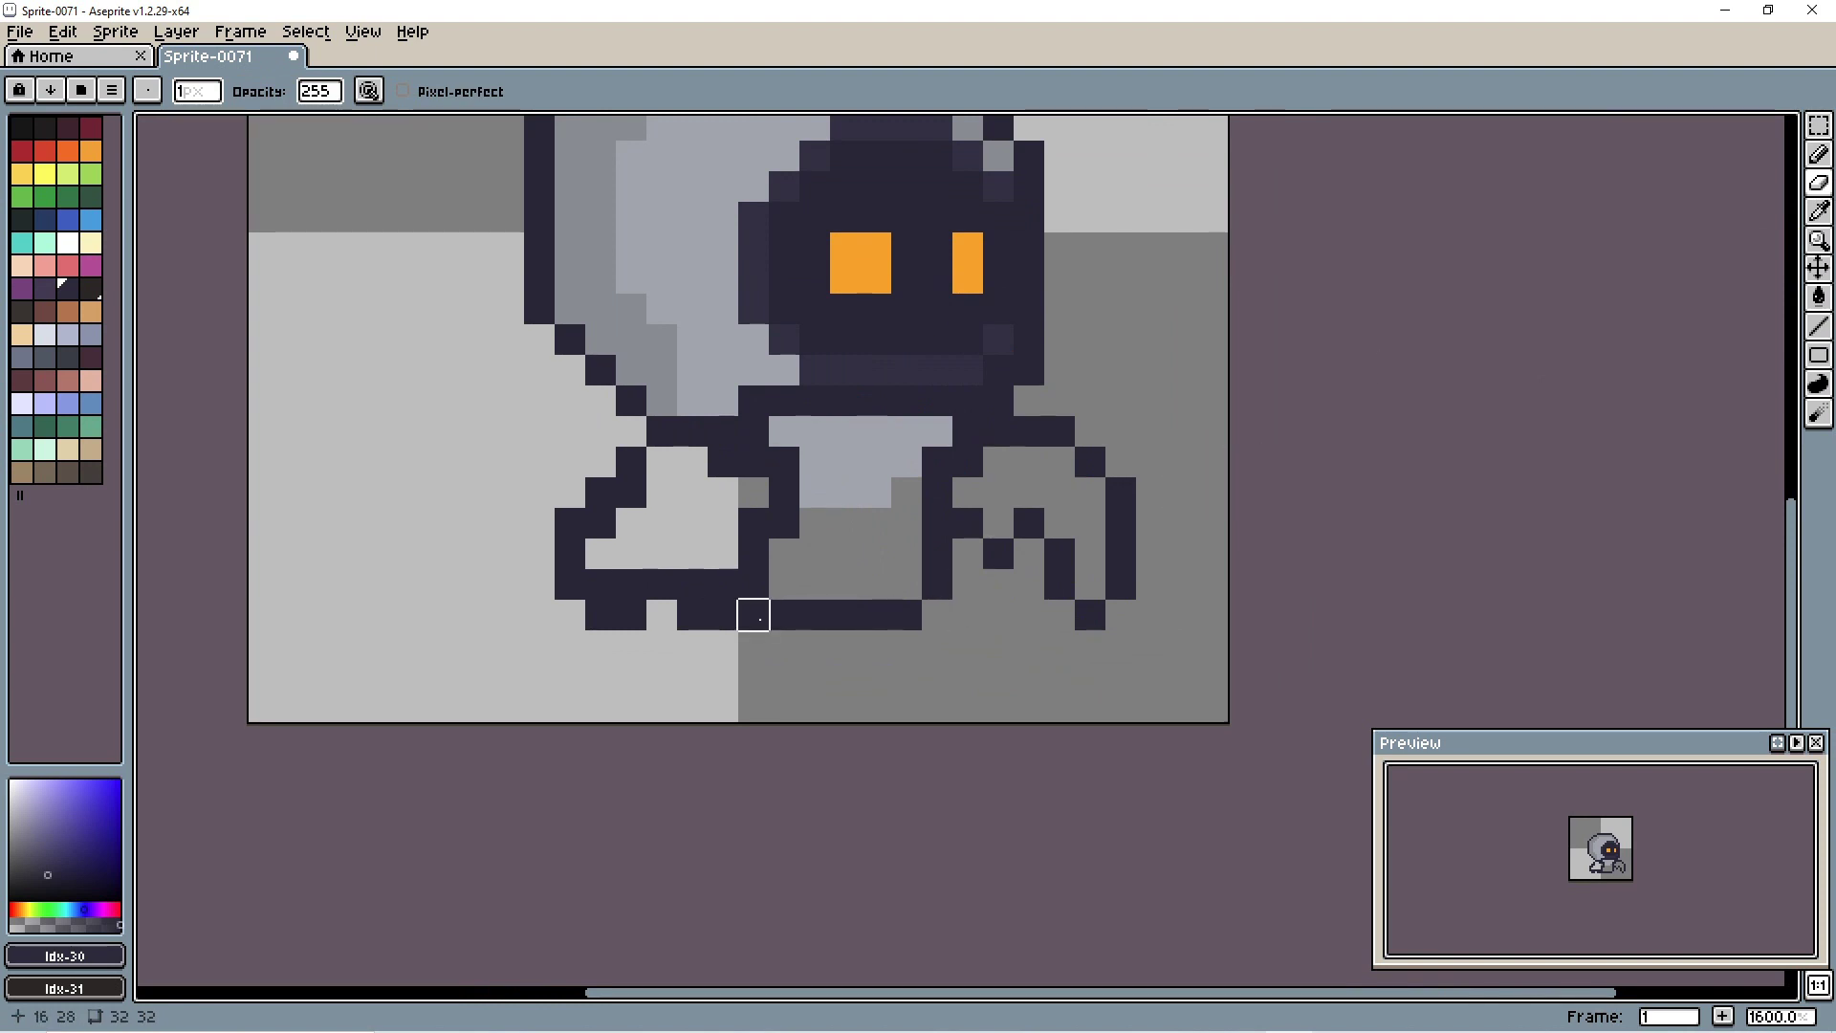
pyautogui.click(752, 615)
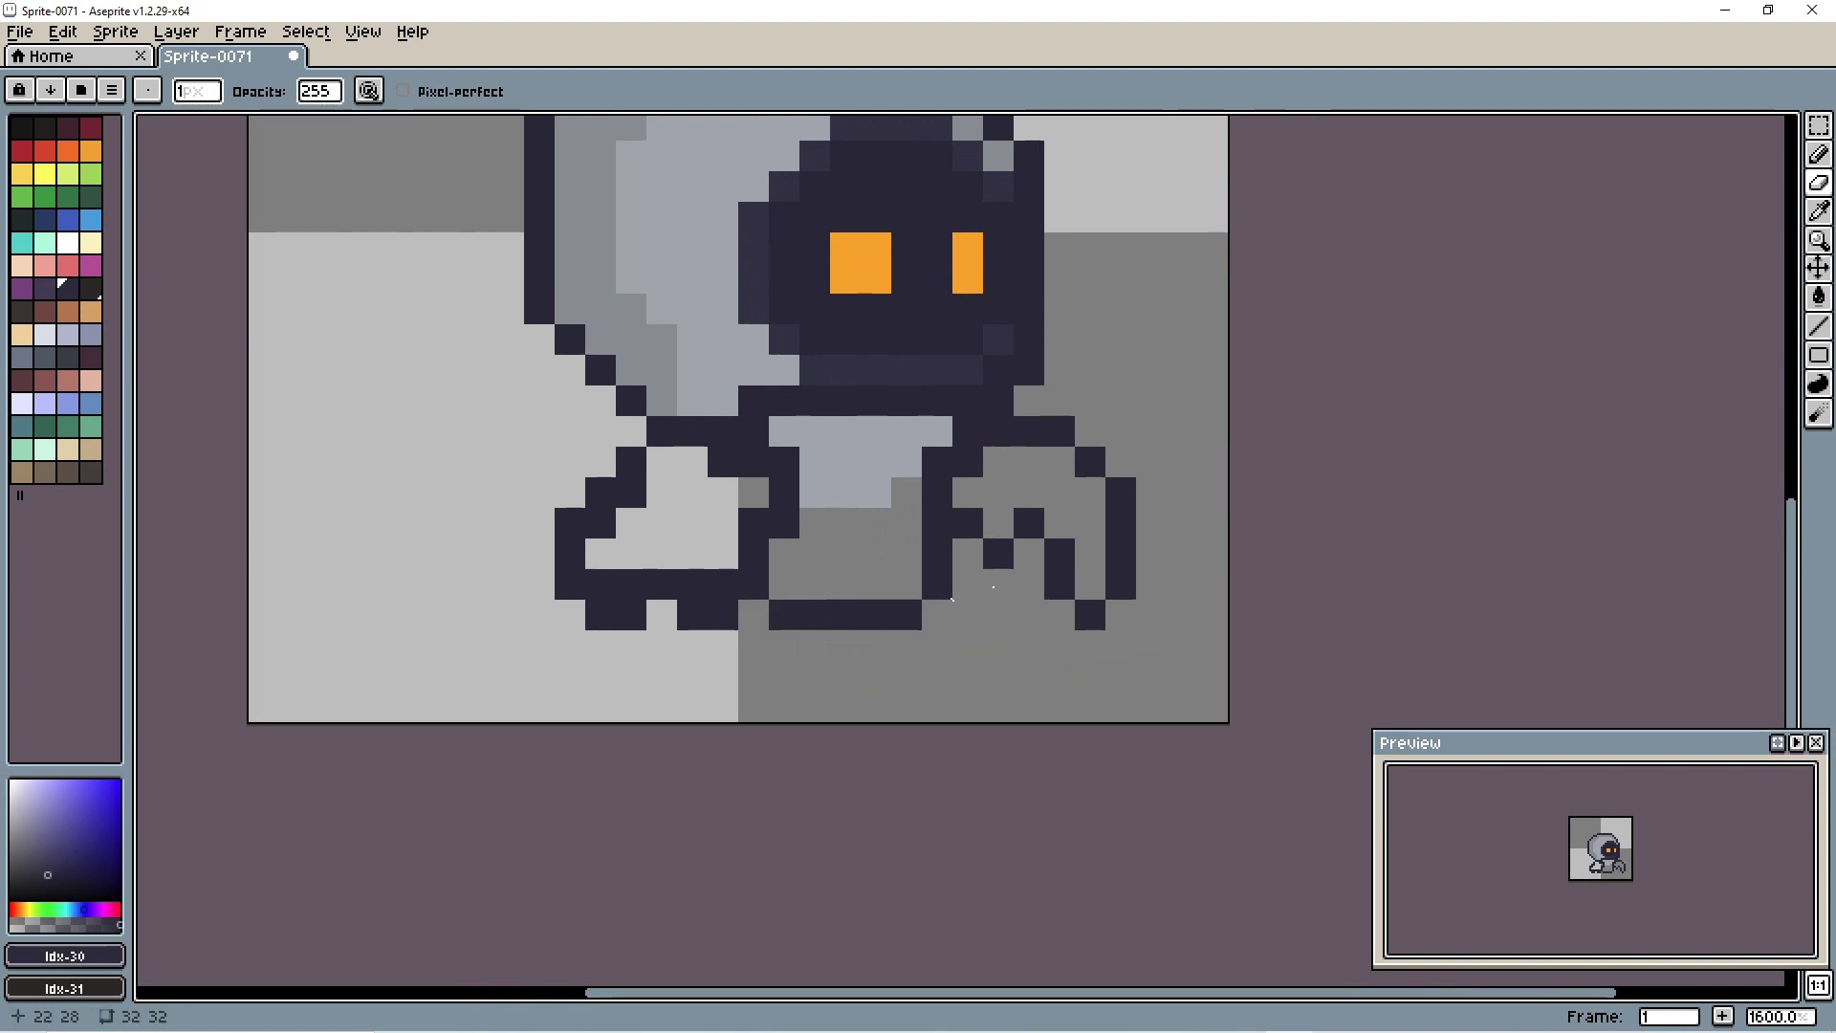
pyautogui.scroll(-9, 1042, 554)
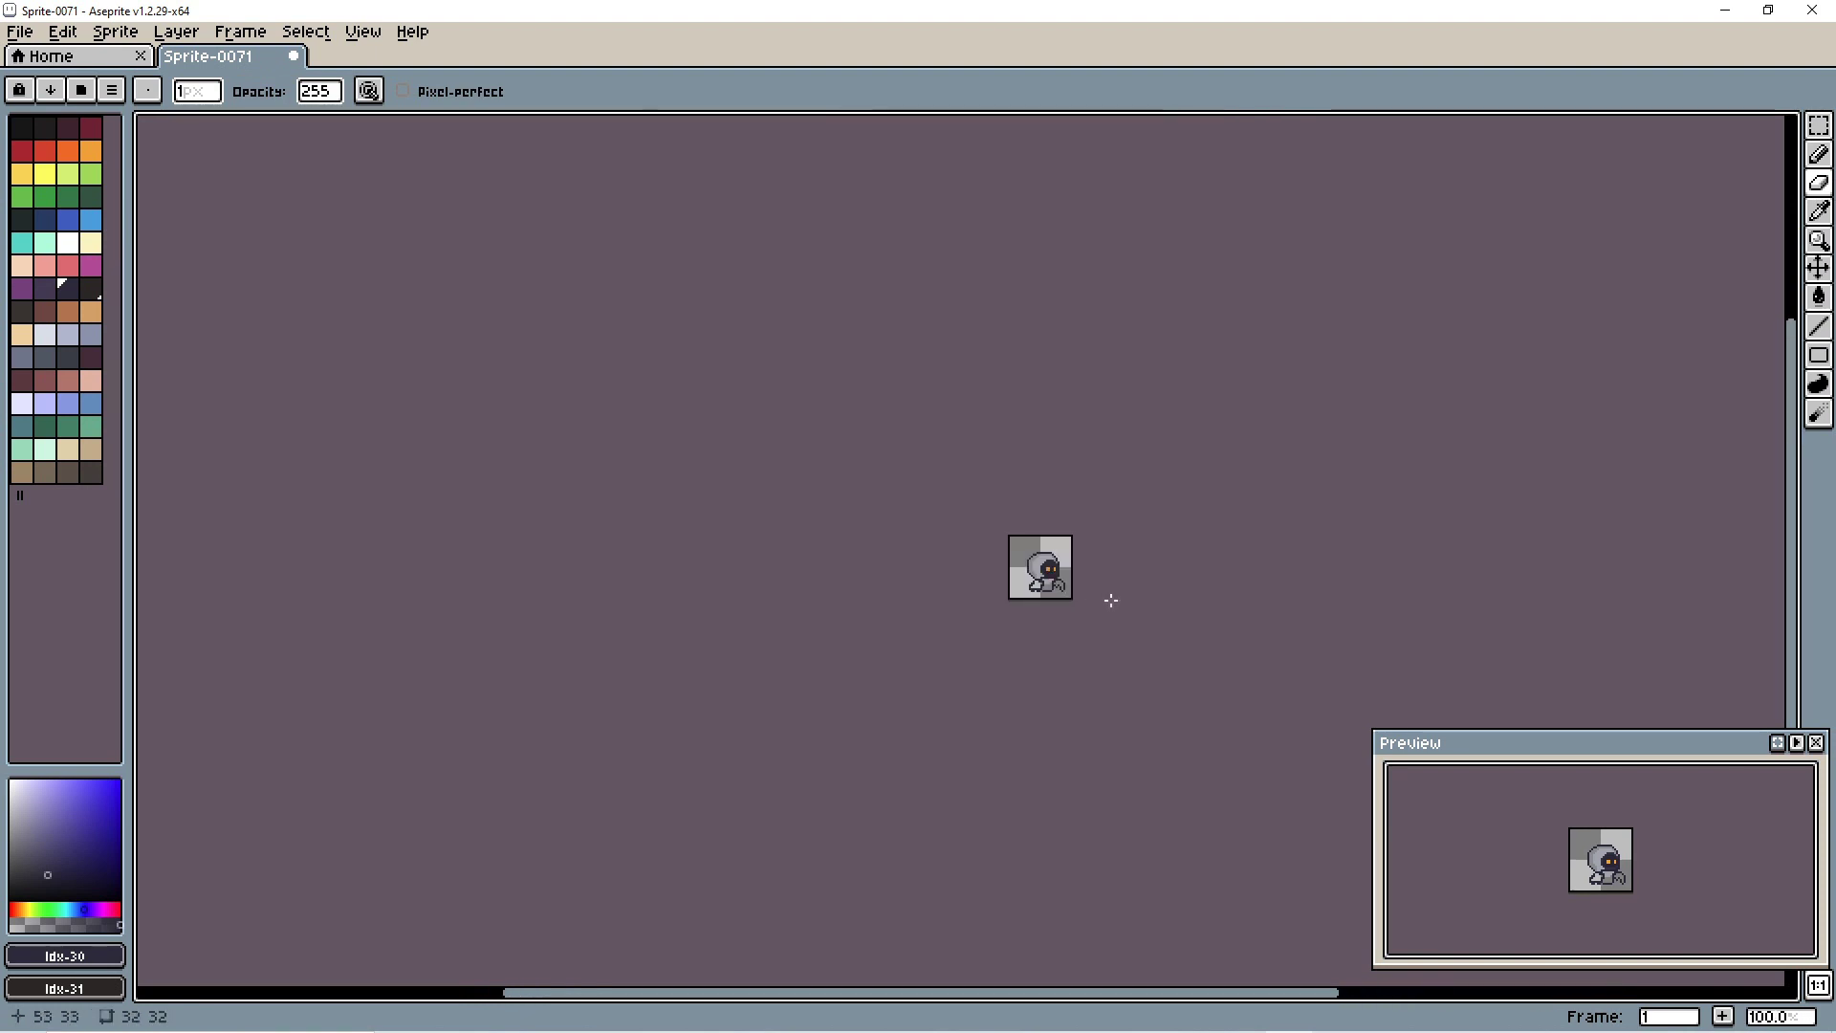
pyautogui.scroll(2, 1069, 602)
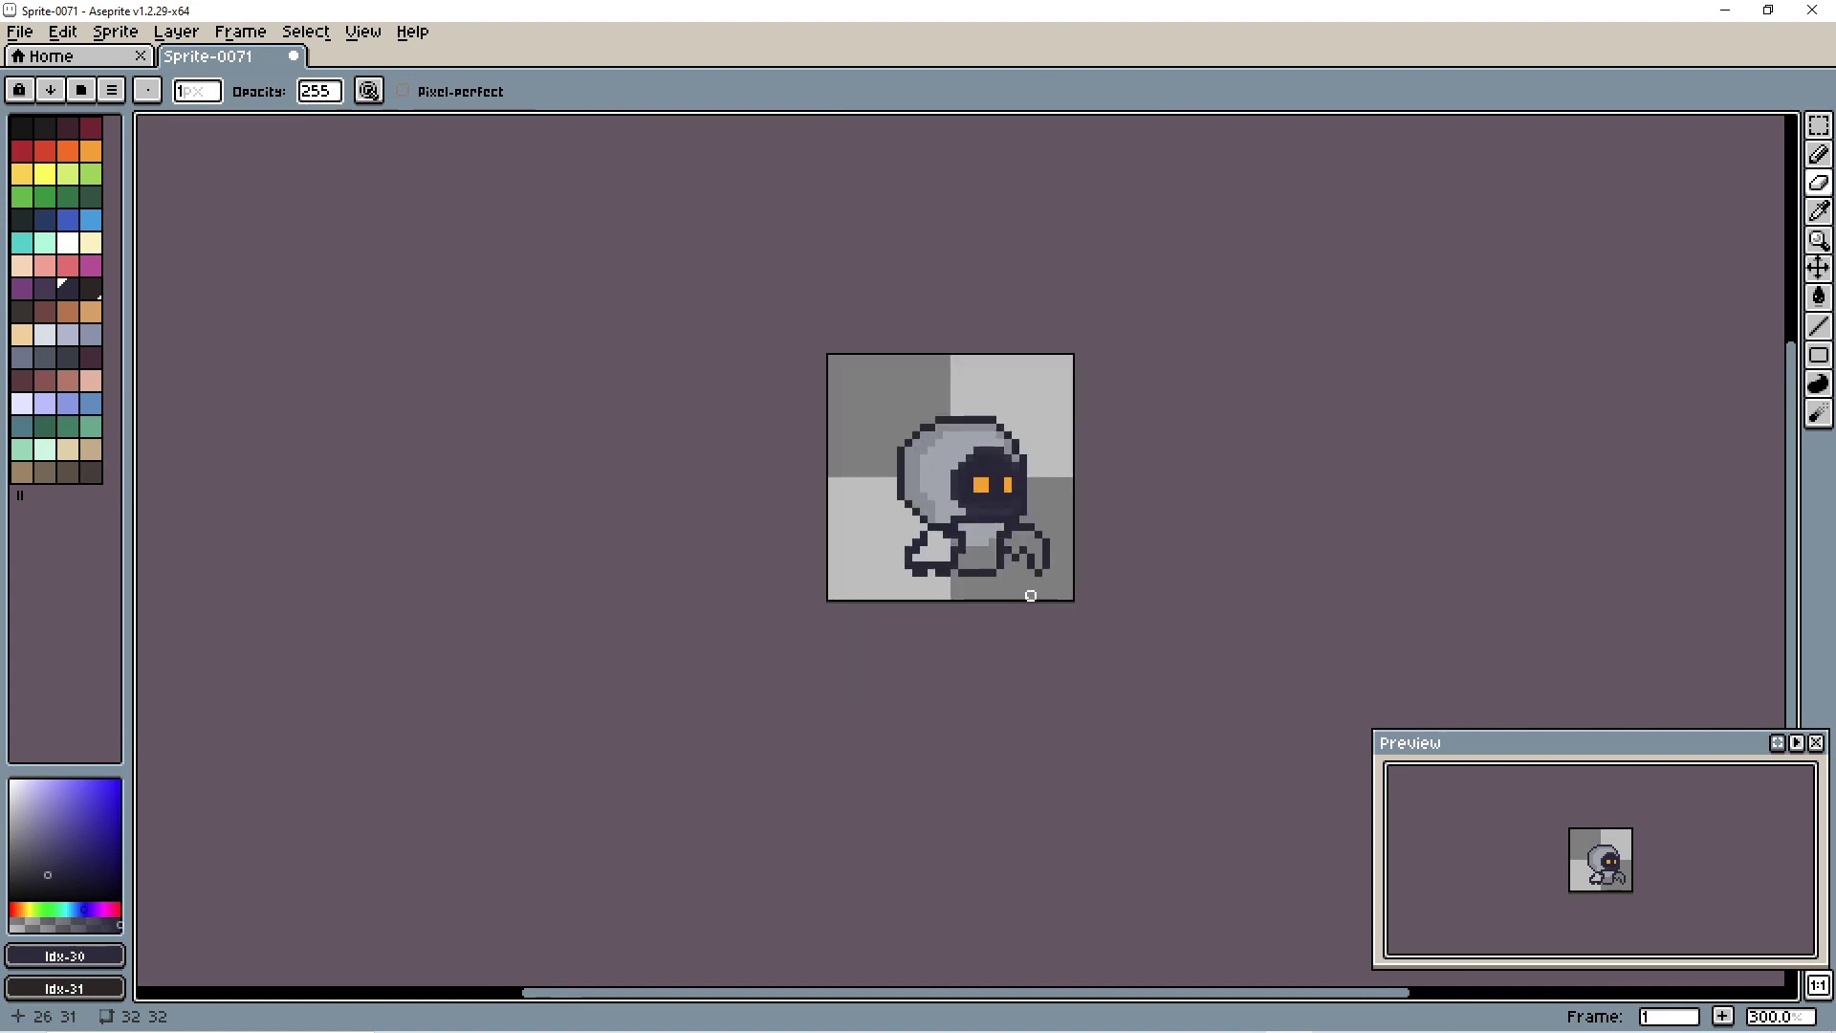
pyautogui.scroll(1, 999, 588)
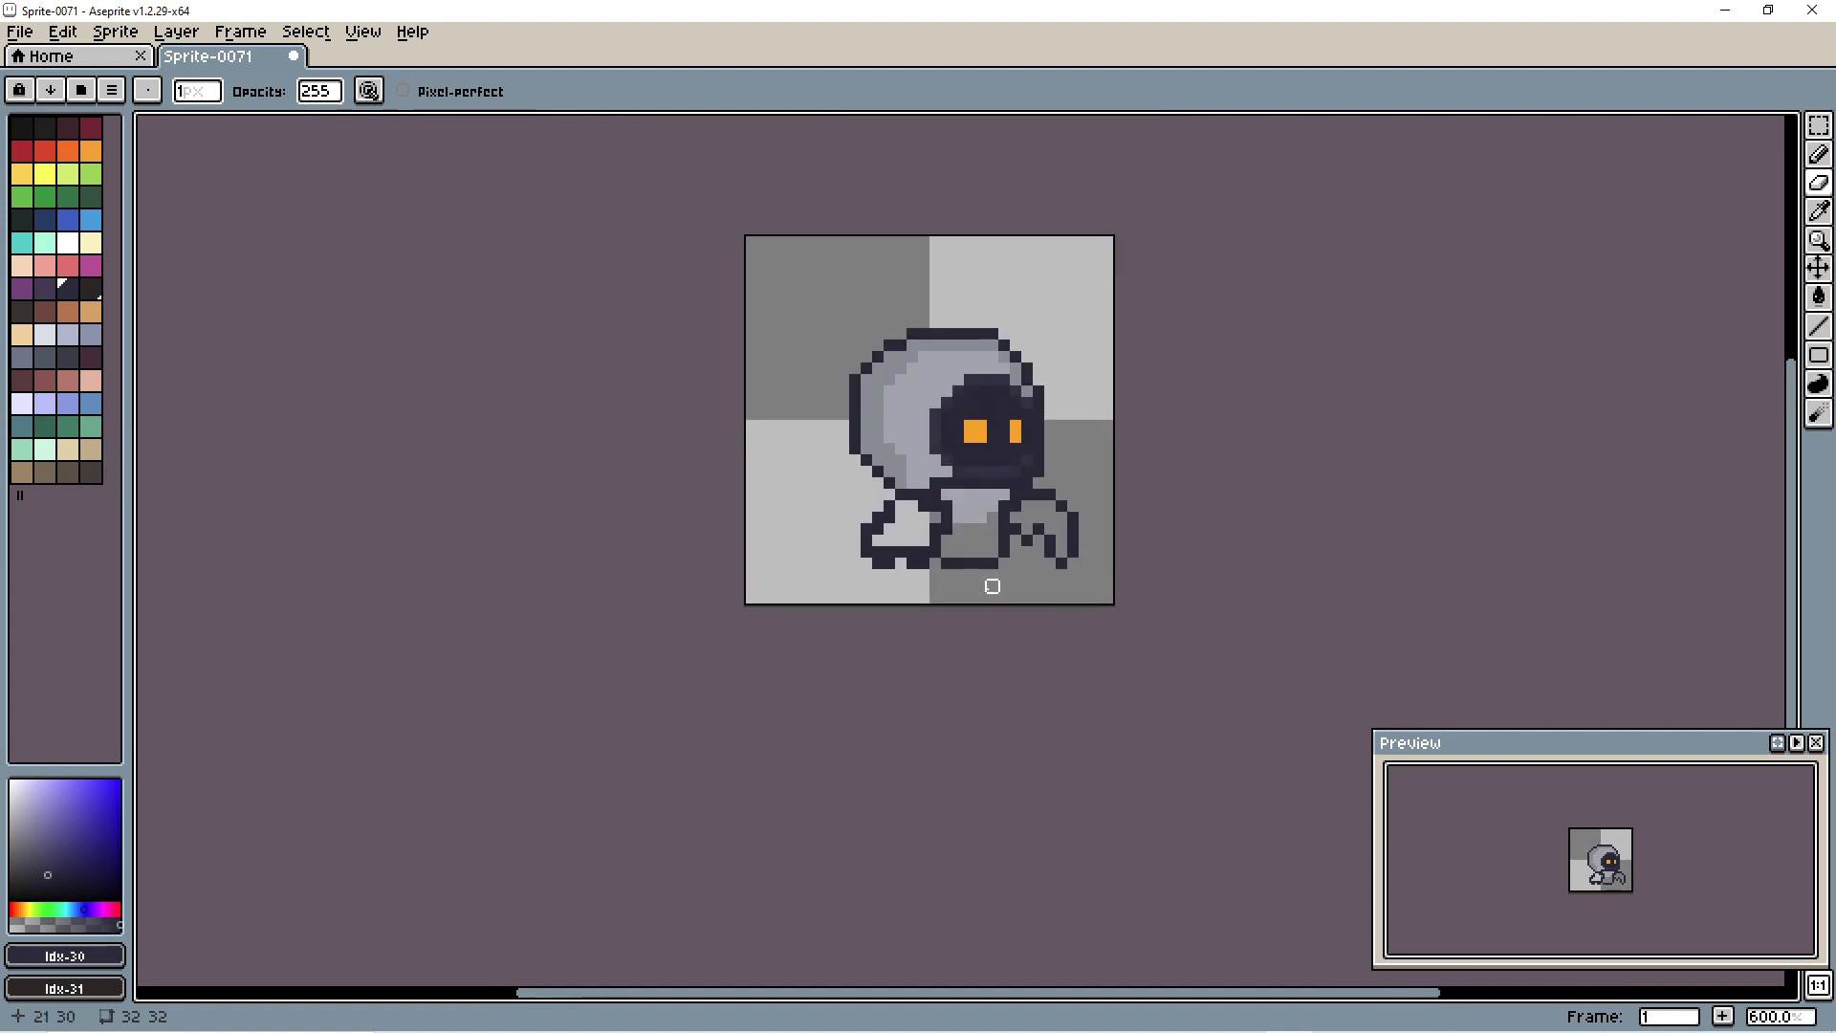
pyautogui.scroll(2, 897, 562)
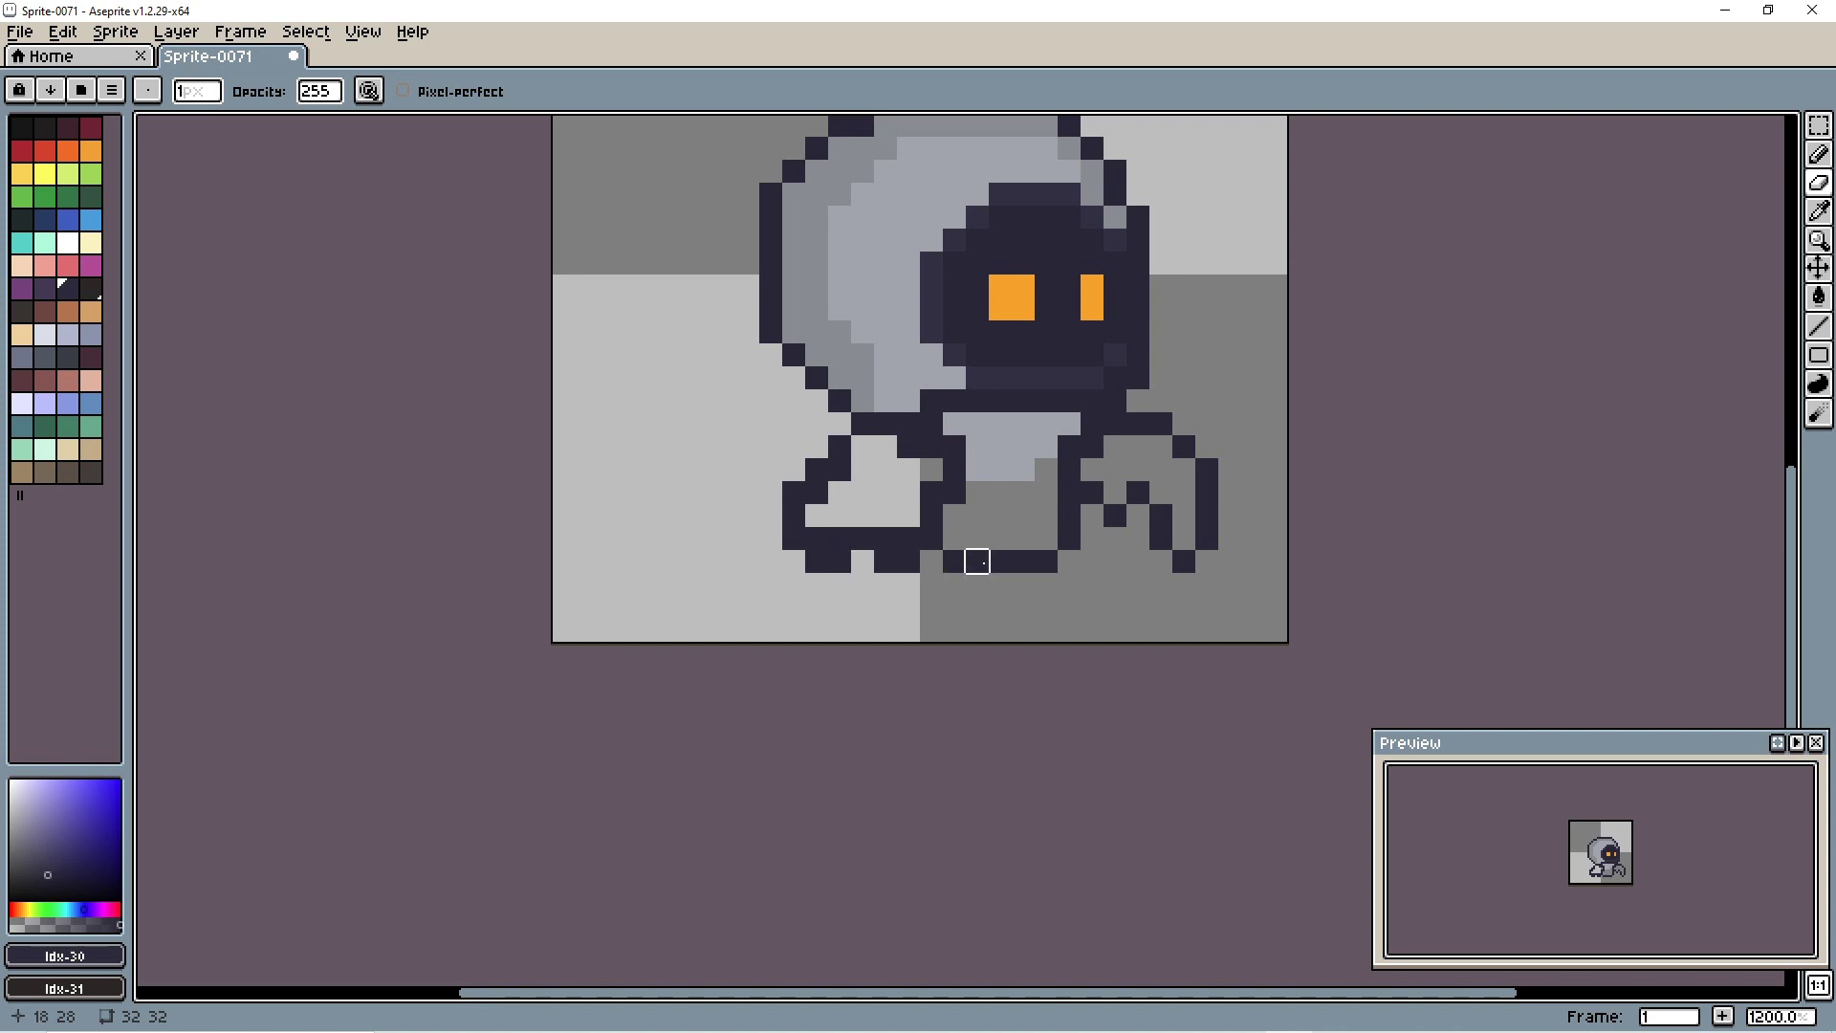
pyautogui.scroll(-2, 976, 561)
pyautogui.scroll(-5, 1052, 545)
pyautogui.scroll(-1, 1136, 530)
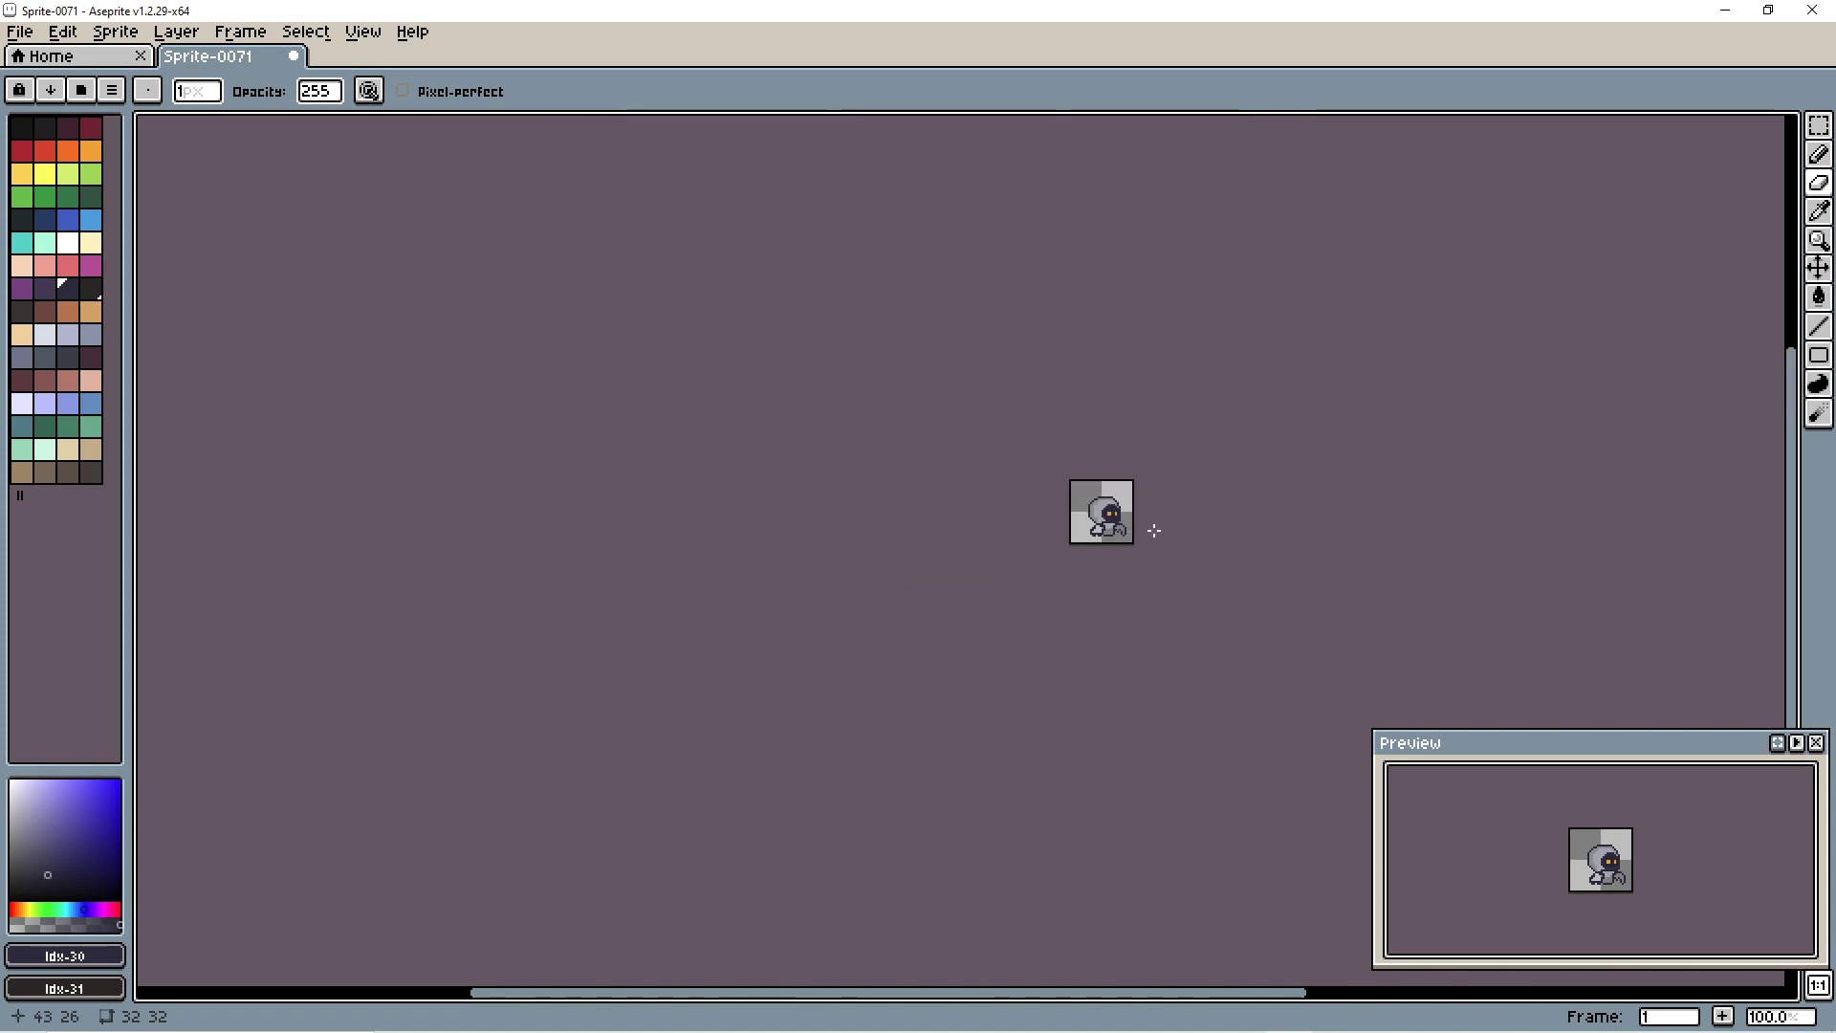
pyautogui.scroll(1, 1143, 540)
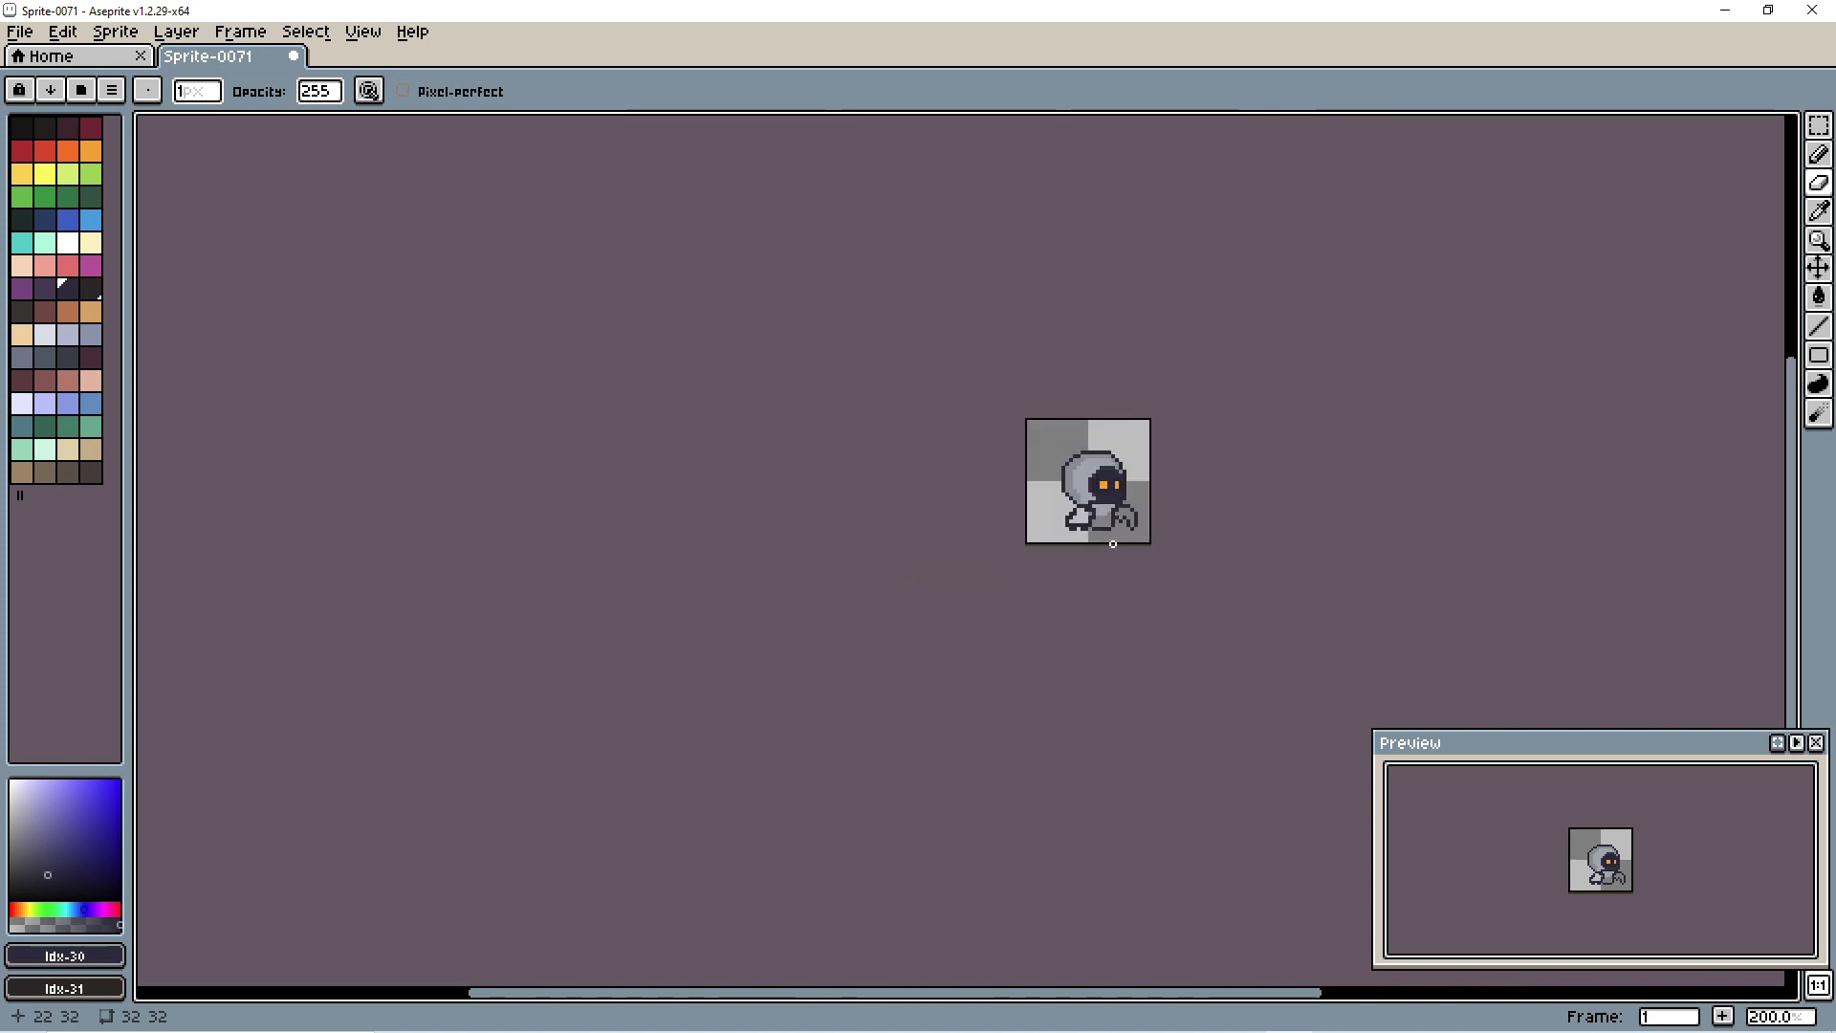
pyautogui.scroll(4, 1122, 521)
pyautogui.scroll(3, 1129, 502)
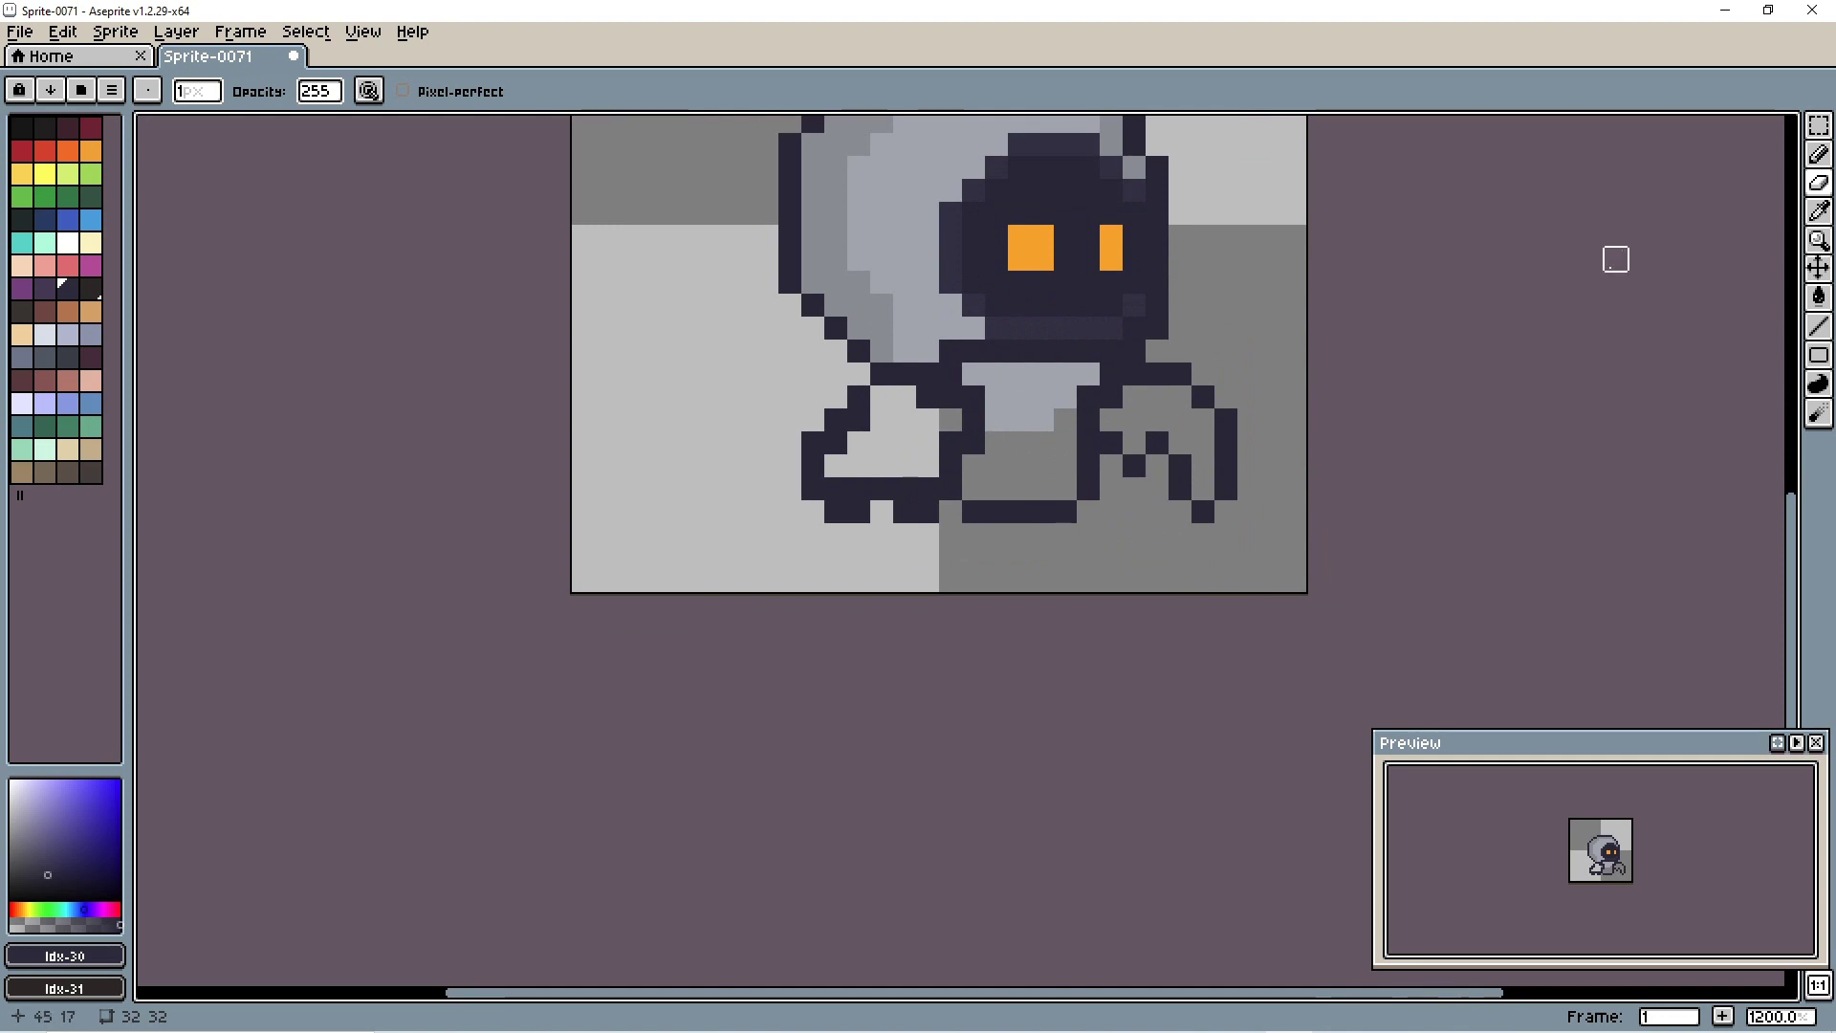
pyautogui.scroll(-8, 1473, 297)
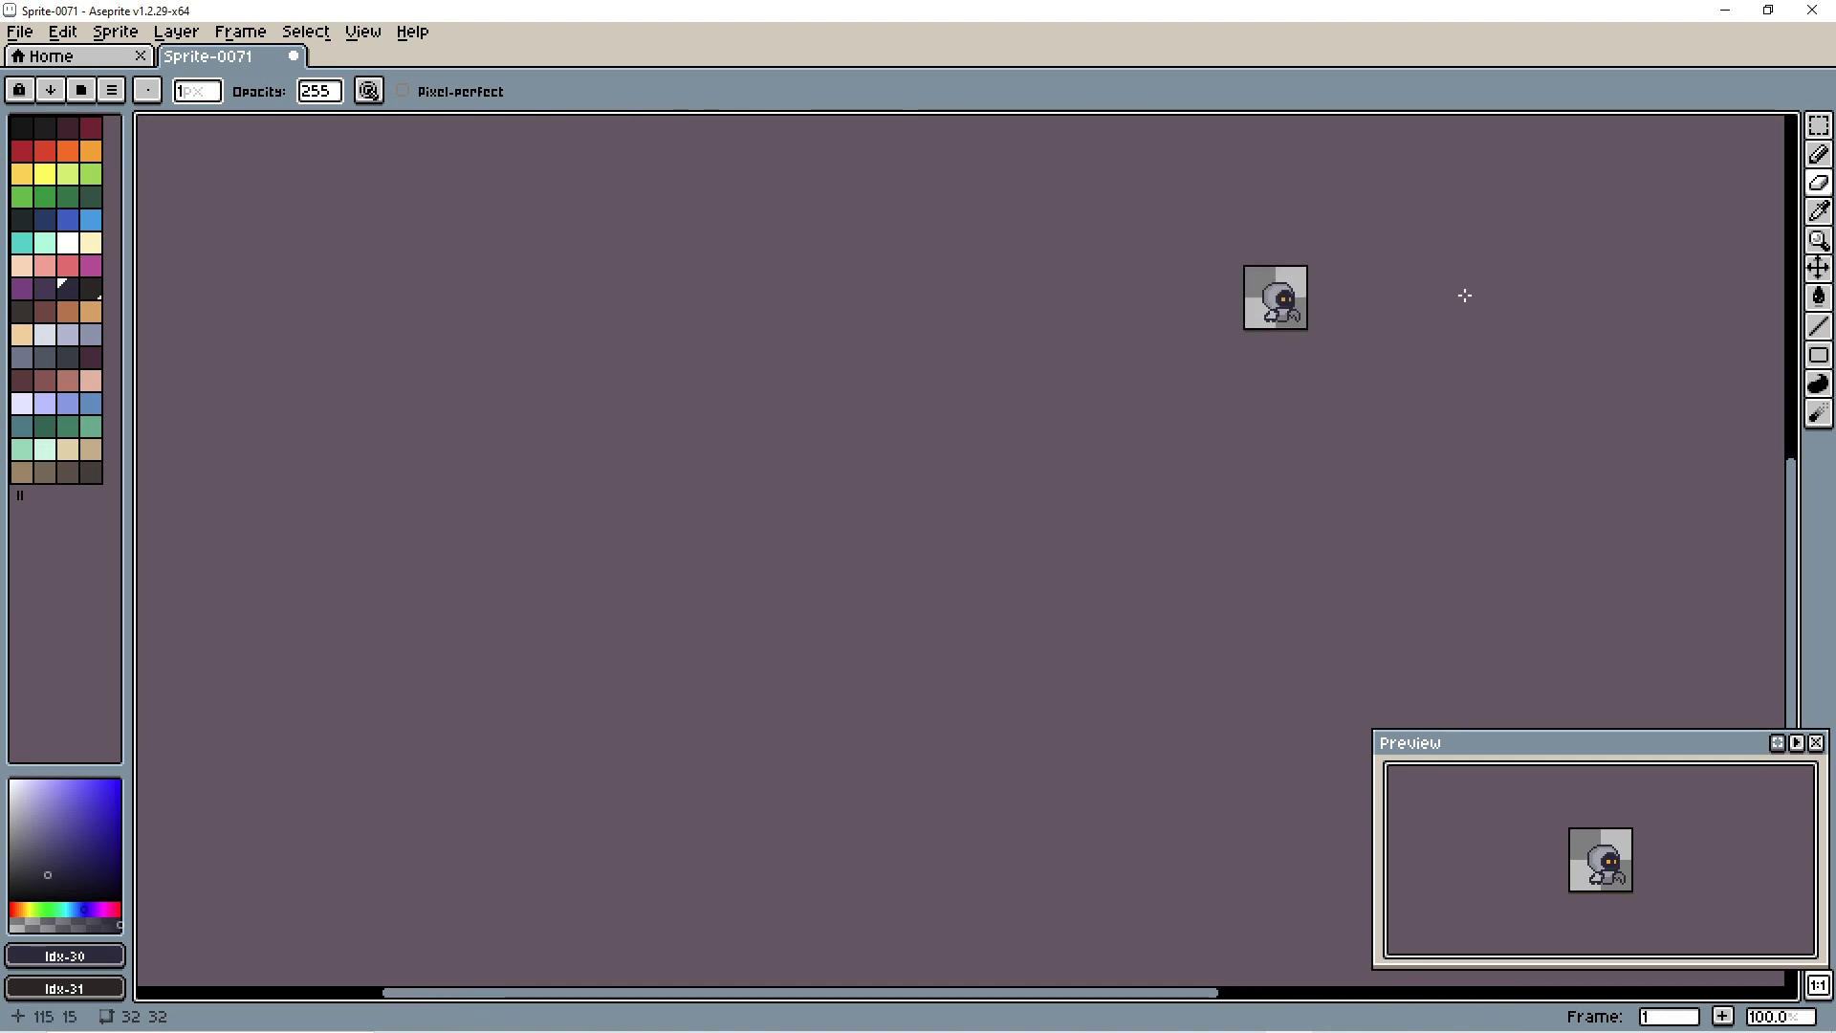
pyautogui.moveTo(1467, 290); pyautogui.dragTo(1054, 453)
pyautogui.scroll(2, 1043, 454)
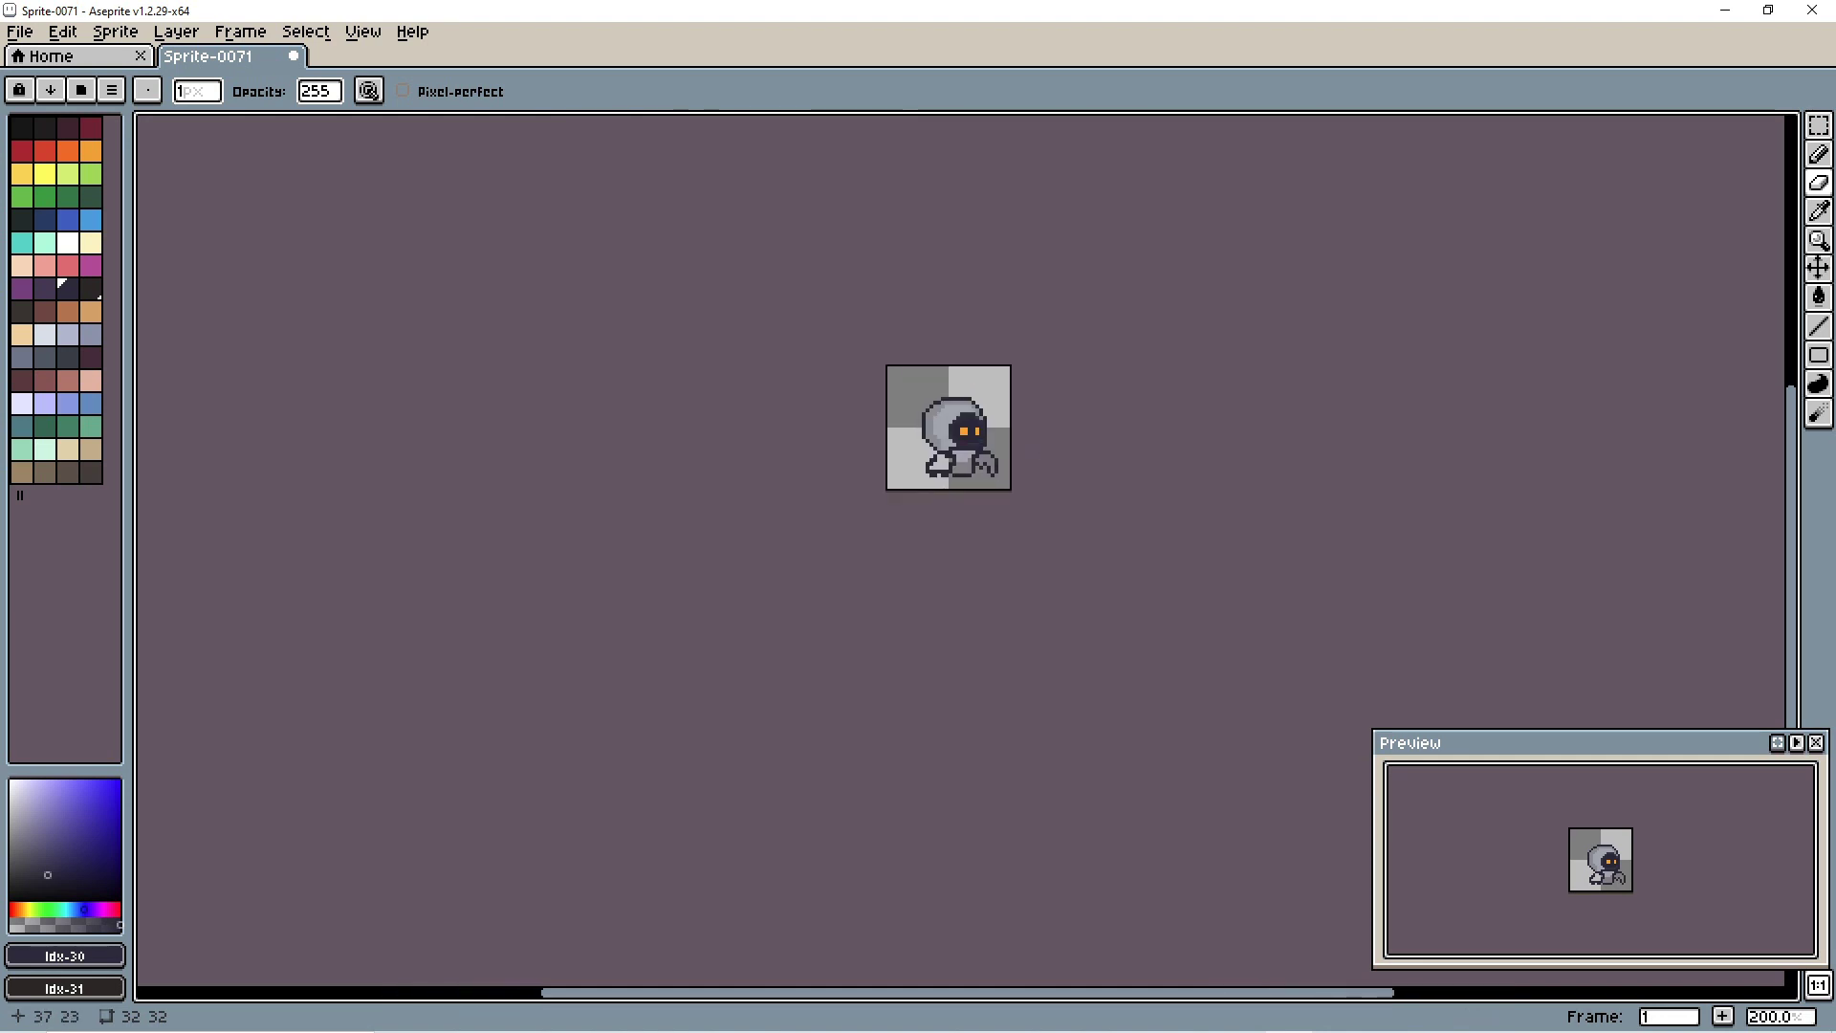
pyautogui.scroll(5, 960, 536)
pyautogui.scroll(2, 960, 558)
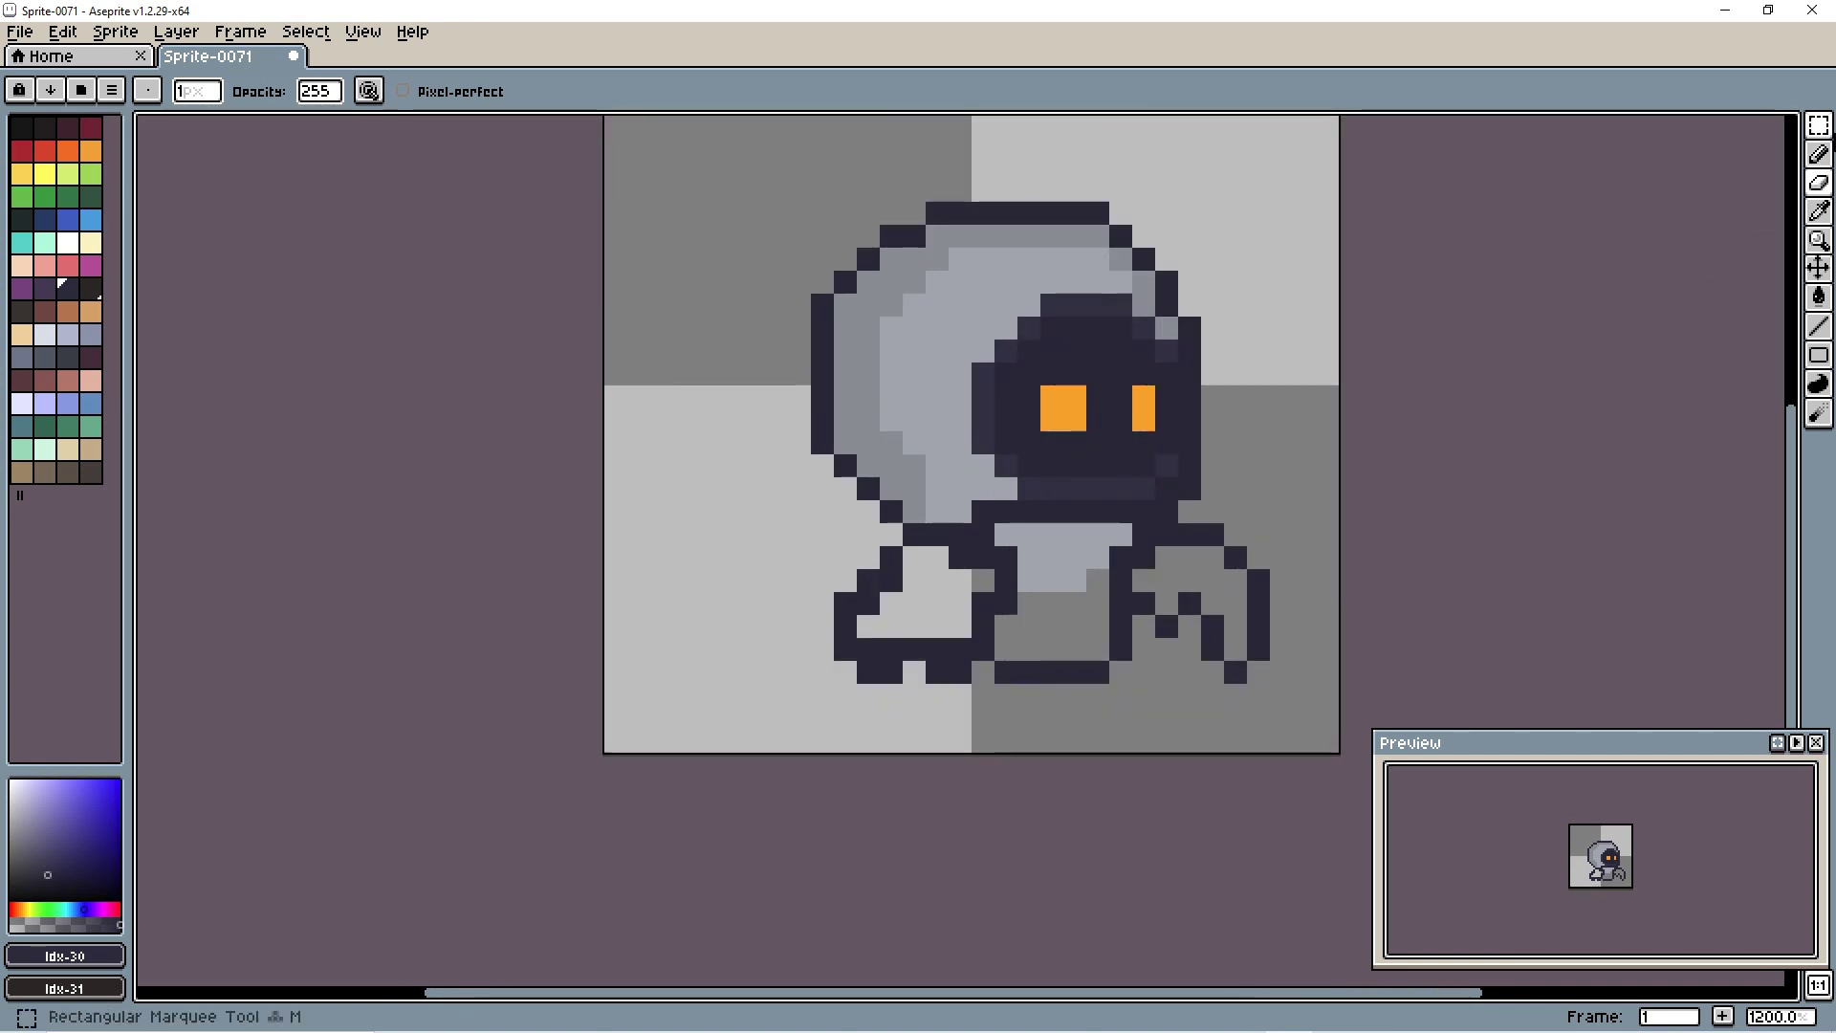
# Step: Sample the hood's light grey and paint it into the left leg
pyautogui.click(1819, 211)
pyautogui.click(955, 323)
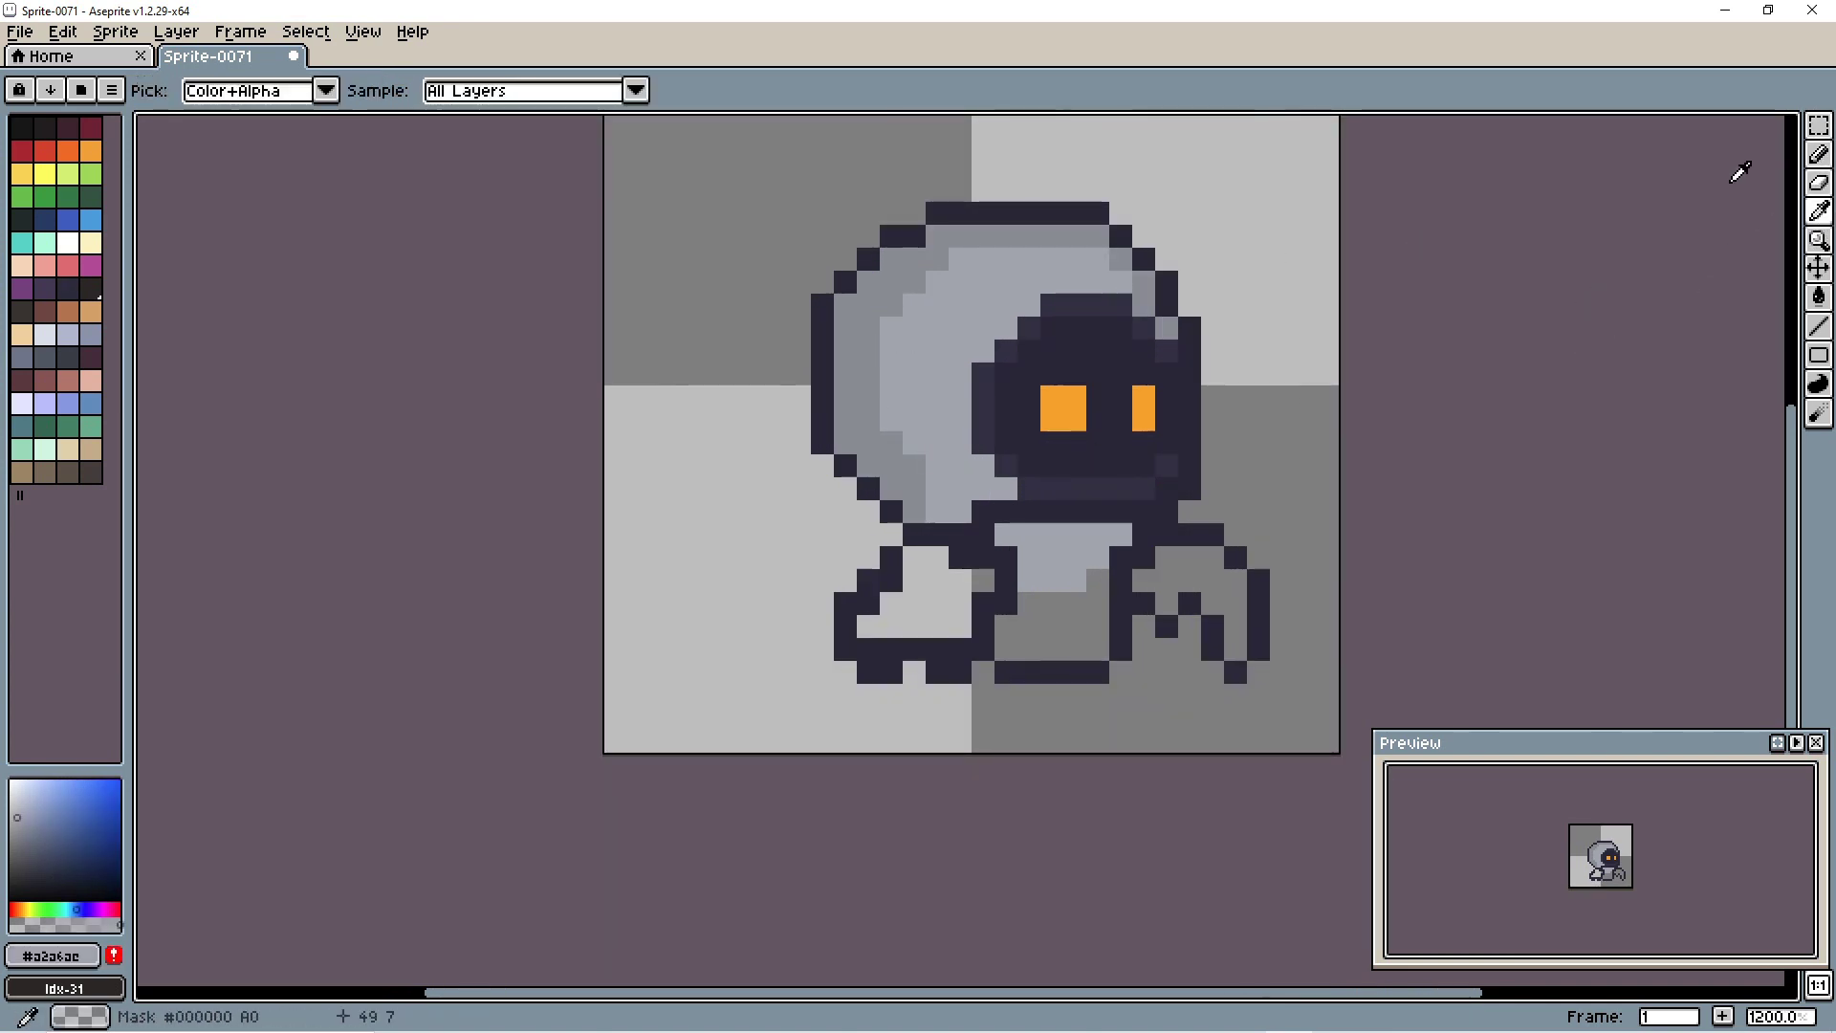
pyautogui.click(1819, 153)
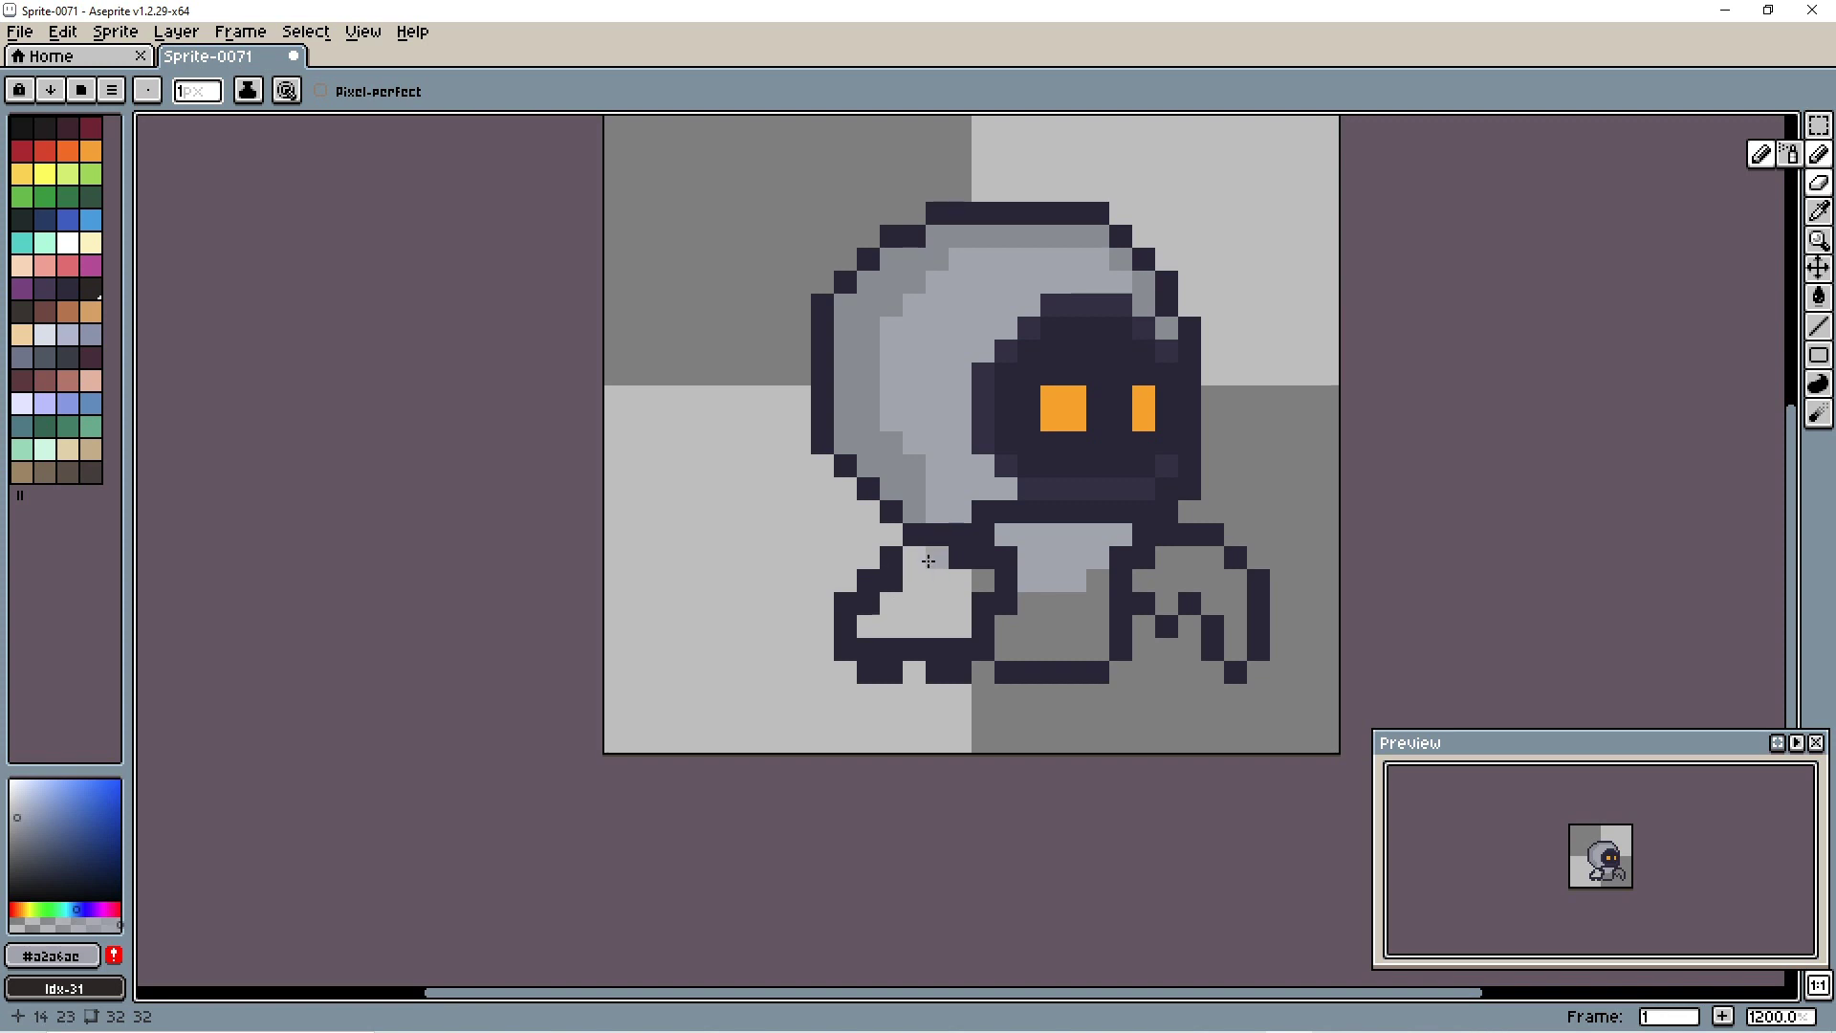
pyautogui.moveTo(916, 556)
pyautogui.mouseDown()
pyautogui.moveTo(930, 561)
pyautogui.moveTo(914, 602)
pyautogui.moveTo(948, 611)
pyautogui.mouseUp()
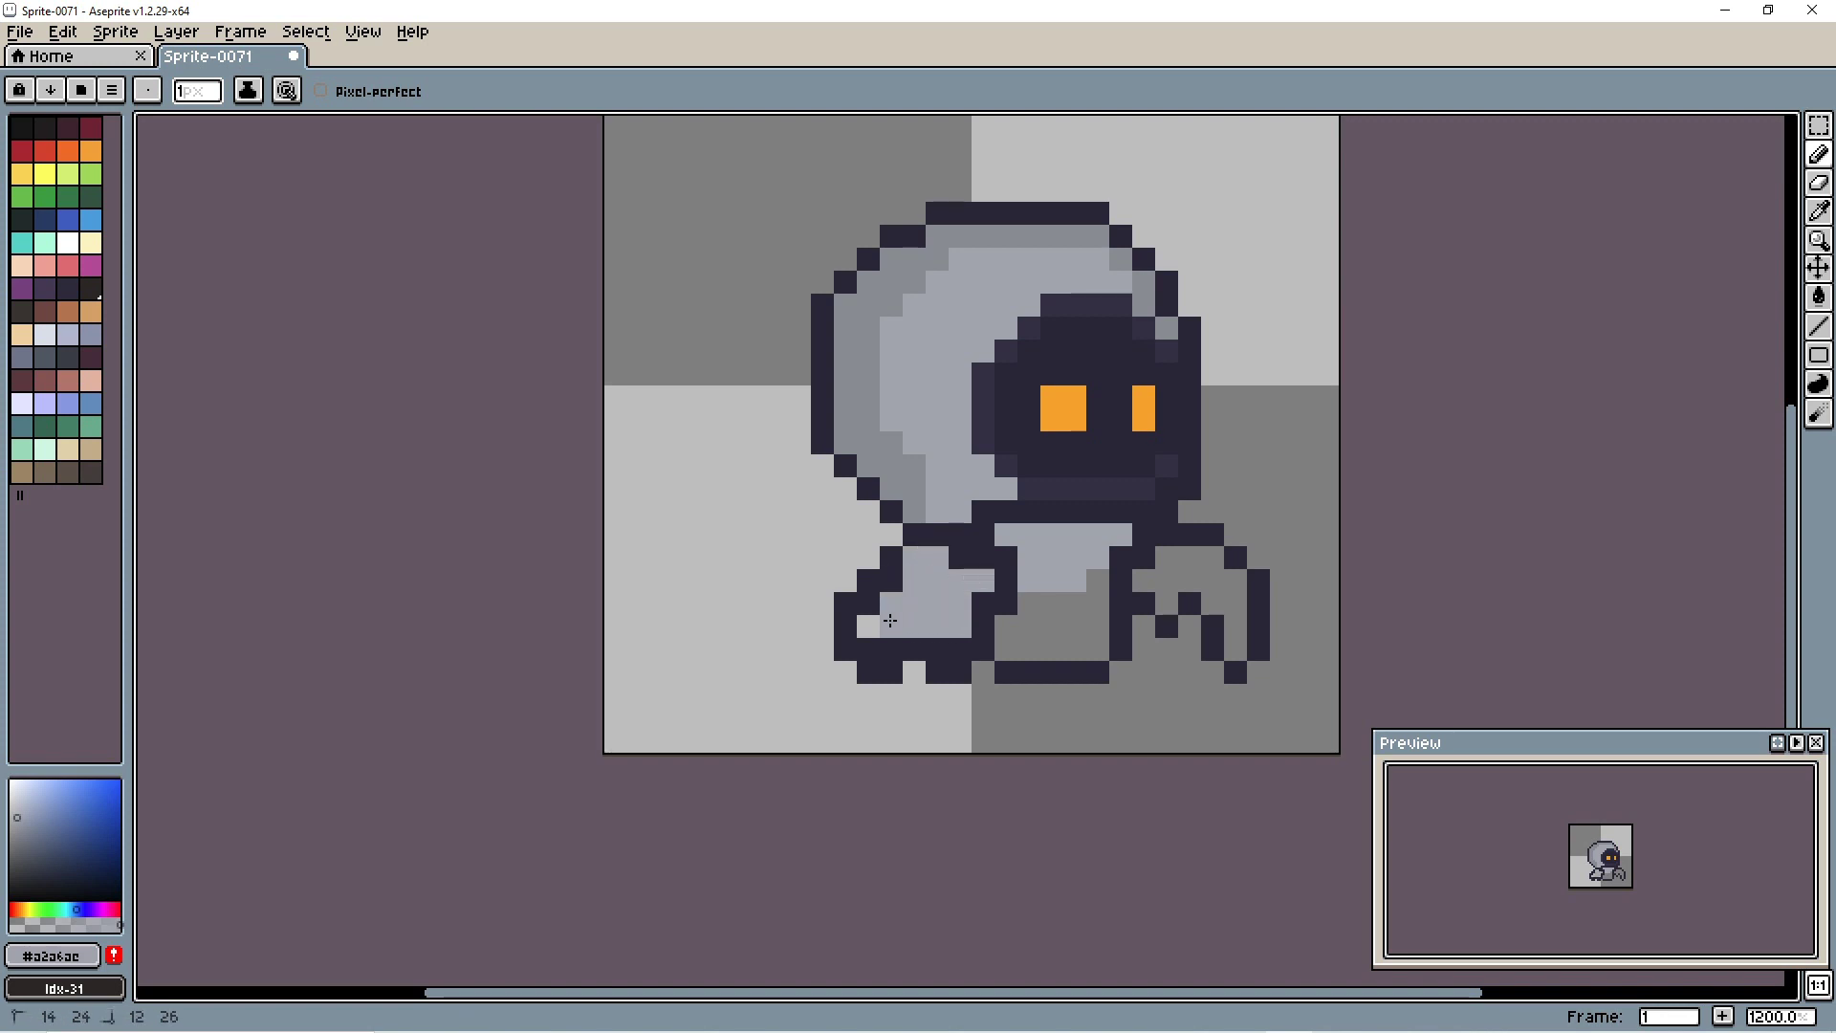
# Step: Shade the left foot with a darker grey
pyautogui.keyDown('alt'); pyautogui.click(890, 412); pyautogui.keyUp('alt')
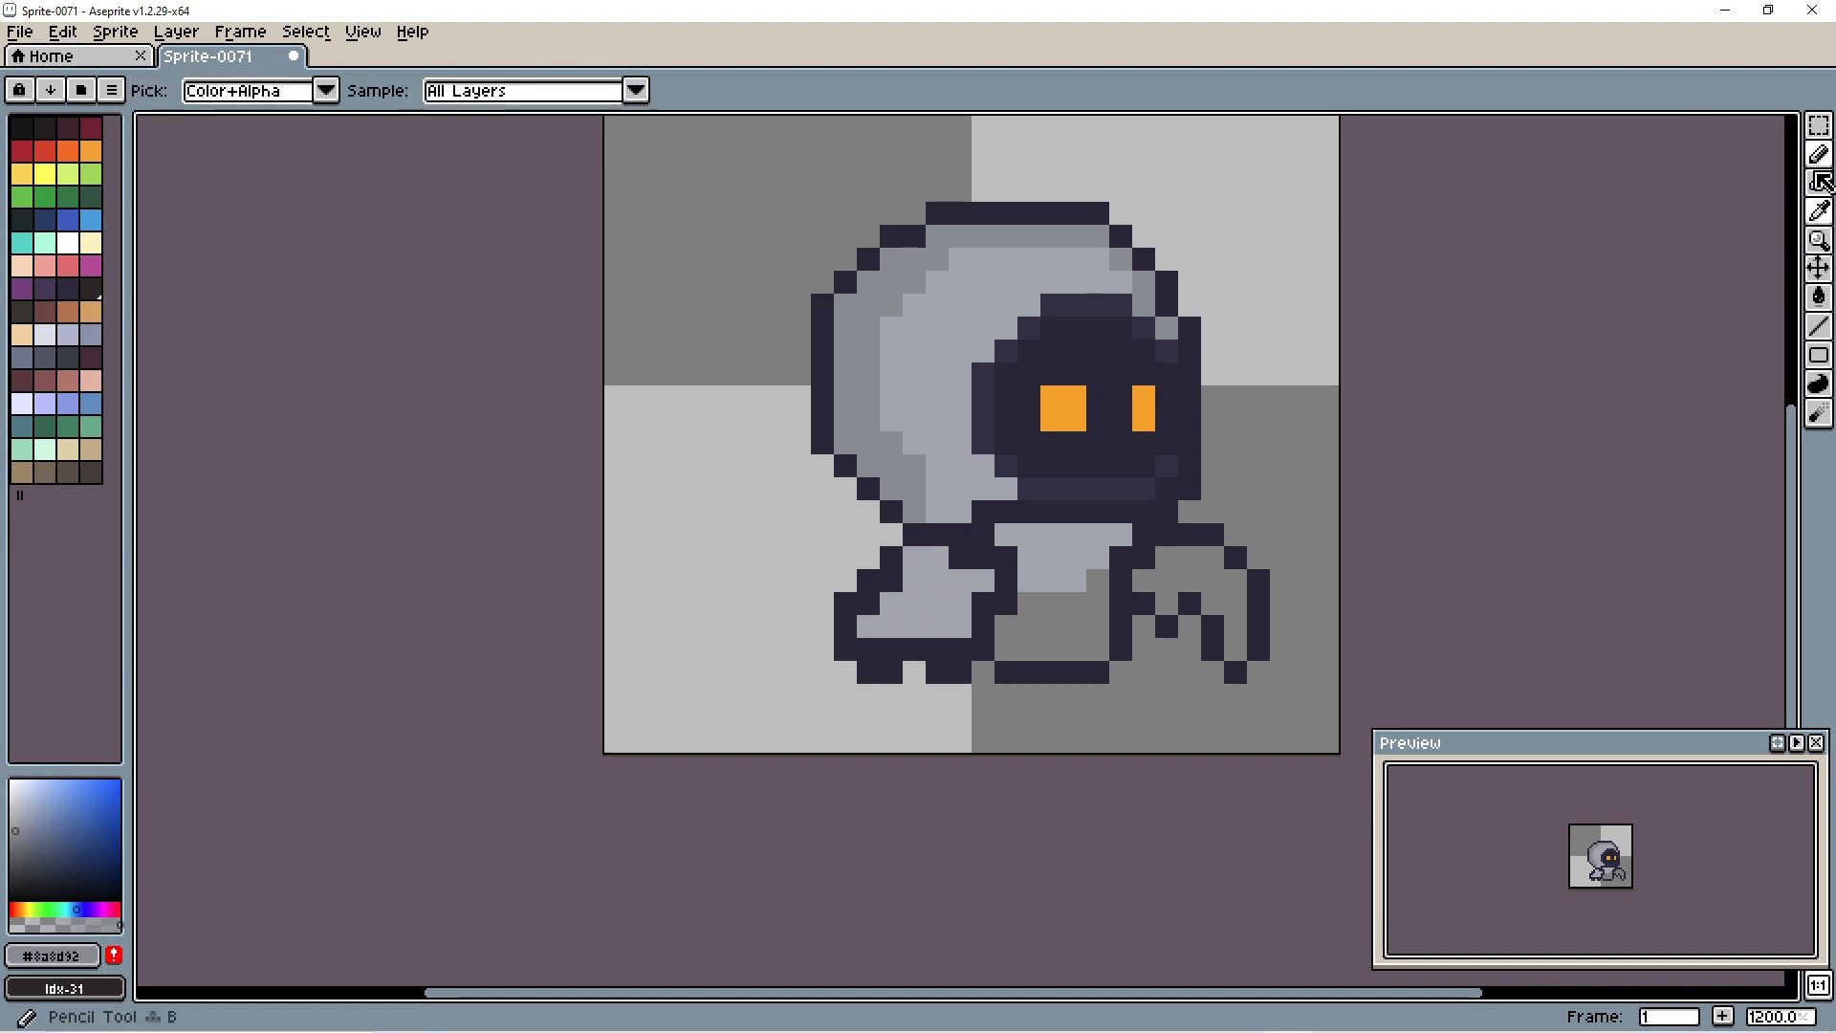
pyautogui.moveTo(913, 557)
pyautogui.mouseDown()
pyautogui.moveTo(913, 603)
pyautogui.moveTo(866, 627)
pyautogui.moveTo(937, 613)
pyautogui.mouseUp()
pyautogui.press('1')
pyautogui.press('5')
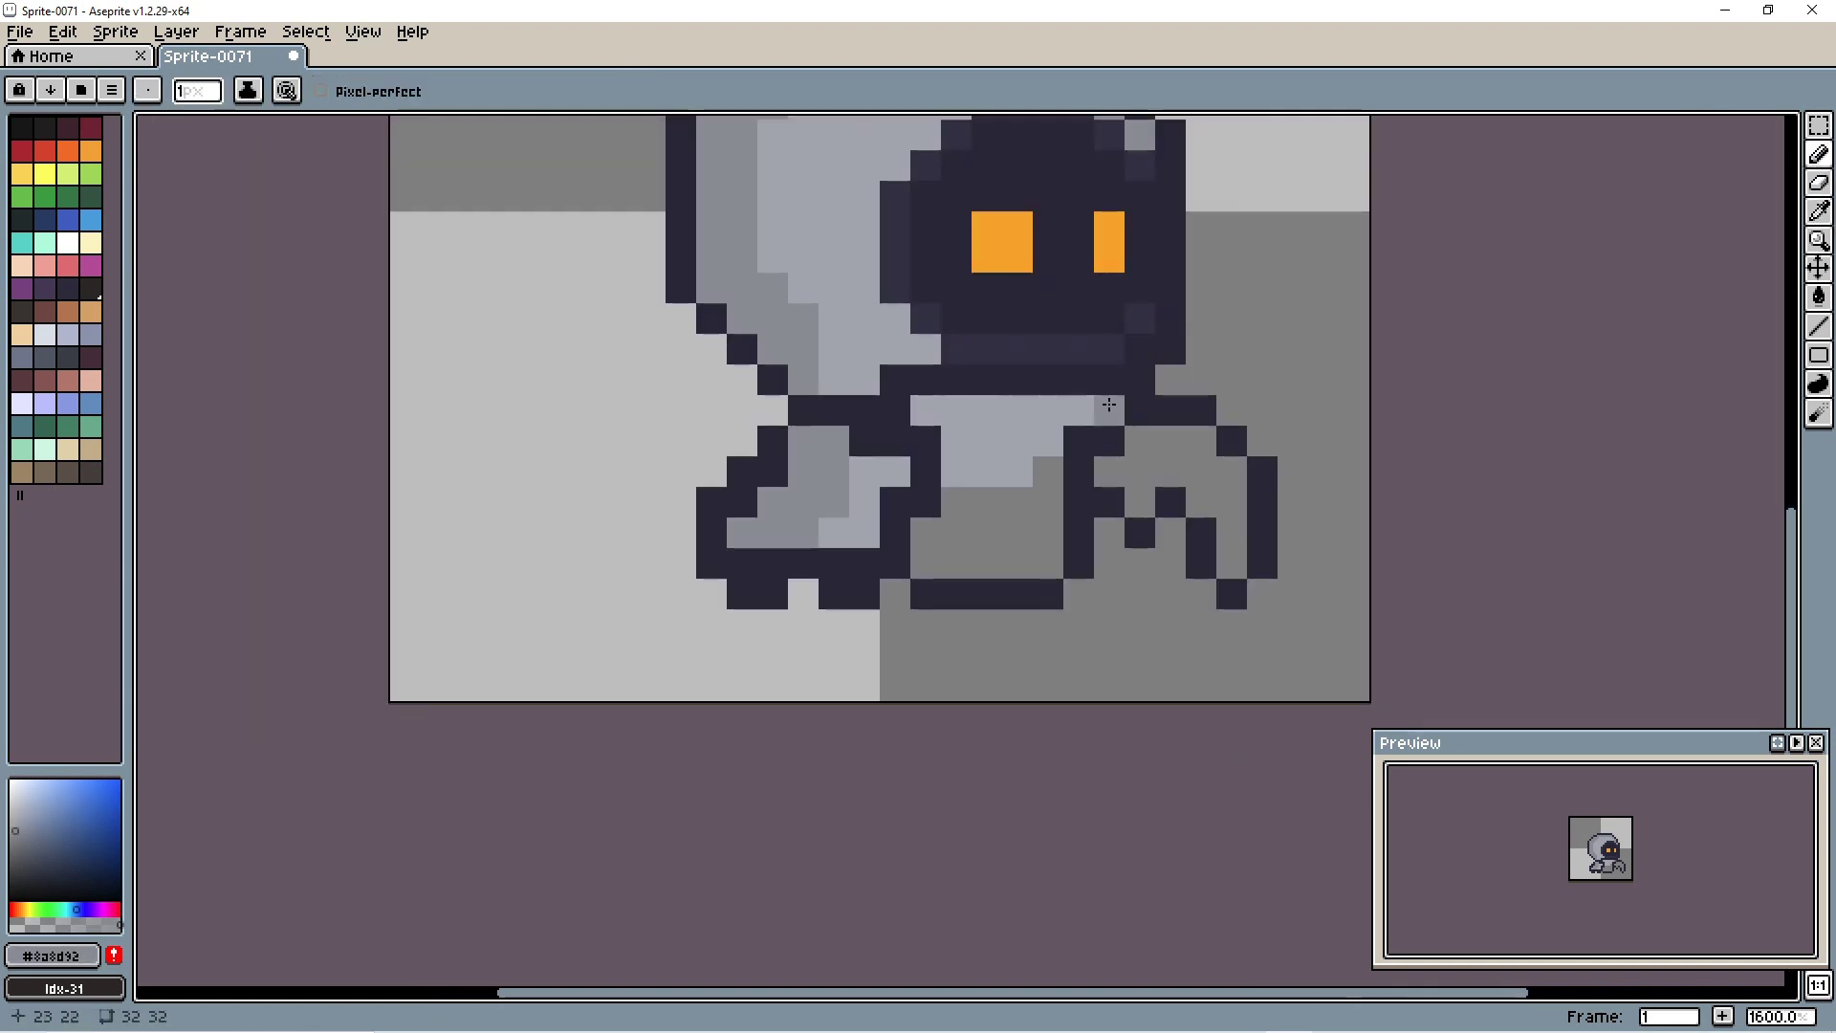
pyautogui.press('4')
# Step: Erase the bottom of the right foot and stray dark pixels beside the sprite
pyautogui.click(1825, 181)
pyautogui.moveTo(1014, 502)
pyautogui.mouseDown()
pyautogui.moveTo(1079, 500)
pyautogui.moveTo(1131, 446)
pyautogui.moveTo(1065, 543)
pyautogui.moveTo(914, 544)
pyautogui.mouseUp()
pyautogui.press('1')
pyautogui.scroll(5, 1156, 475)
pyautogui.press('1')
pyautogui.scroll(7, 1100, 426)
# Step: Redraw the dark outline along the lower right body in the sampled outline colour
pyautogui.press('i')
pyautogui.click(882, 410)
pyautogui.press('b')
pyautogui.press('1')
pyautogui.scroll(4, 1046, 490)
pyautogui.scroll(6, 1045, 489)
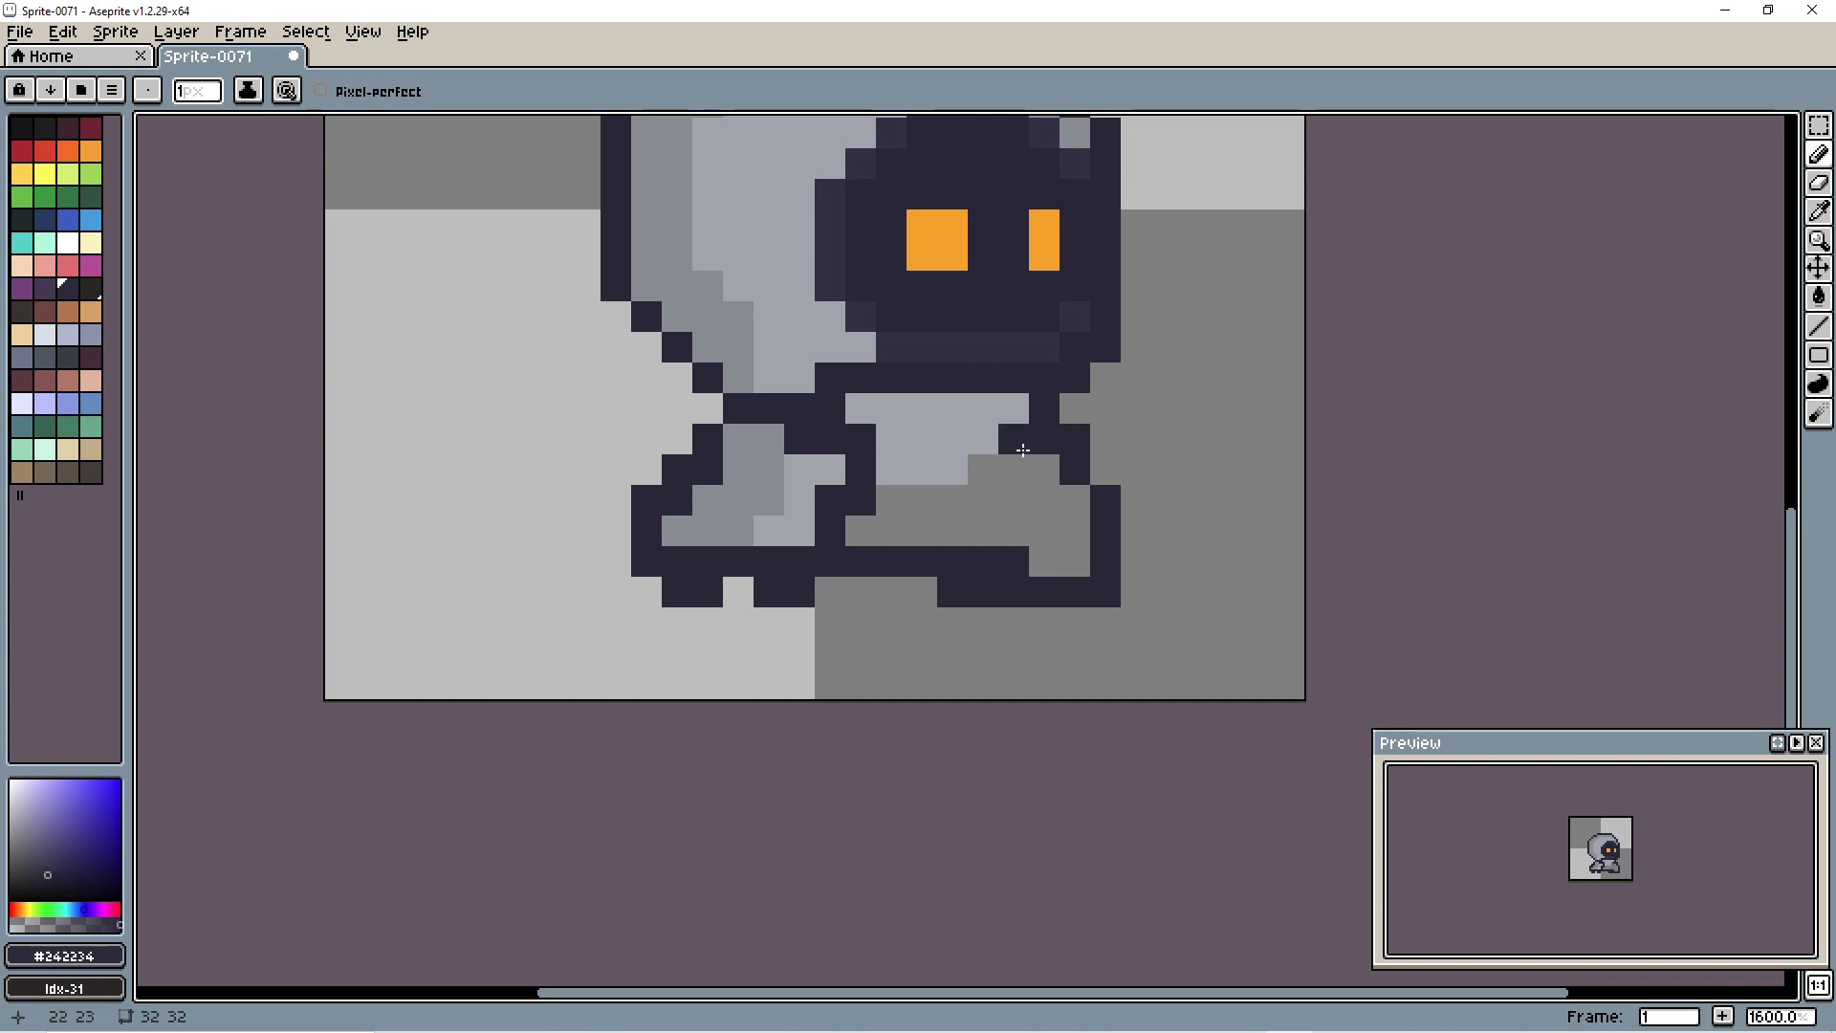
pyautogui.press('1')
pyautogui.scroll(3, 1143, 535)
pyautogui.scroll(1, 1132, 533)
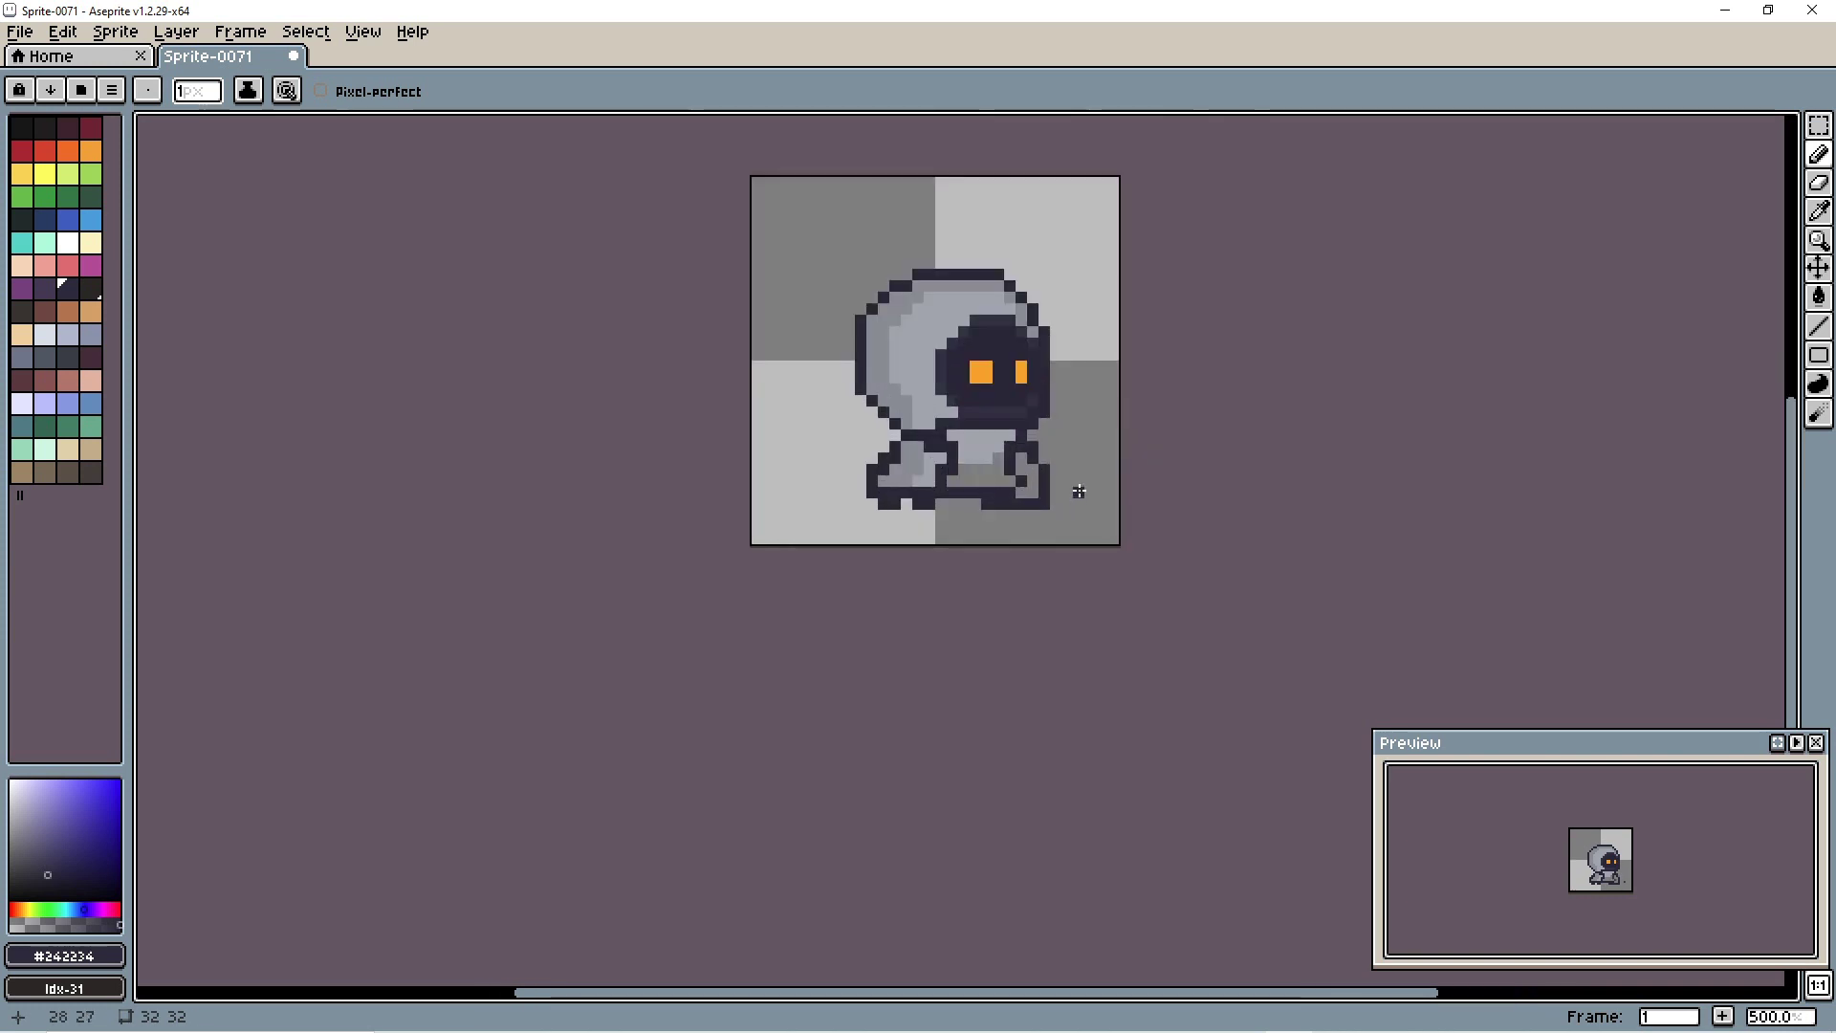
pyautogui.scroll(4, 1078, 491)
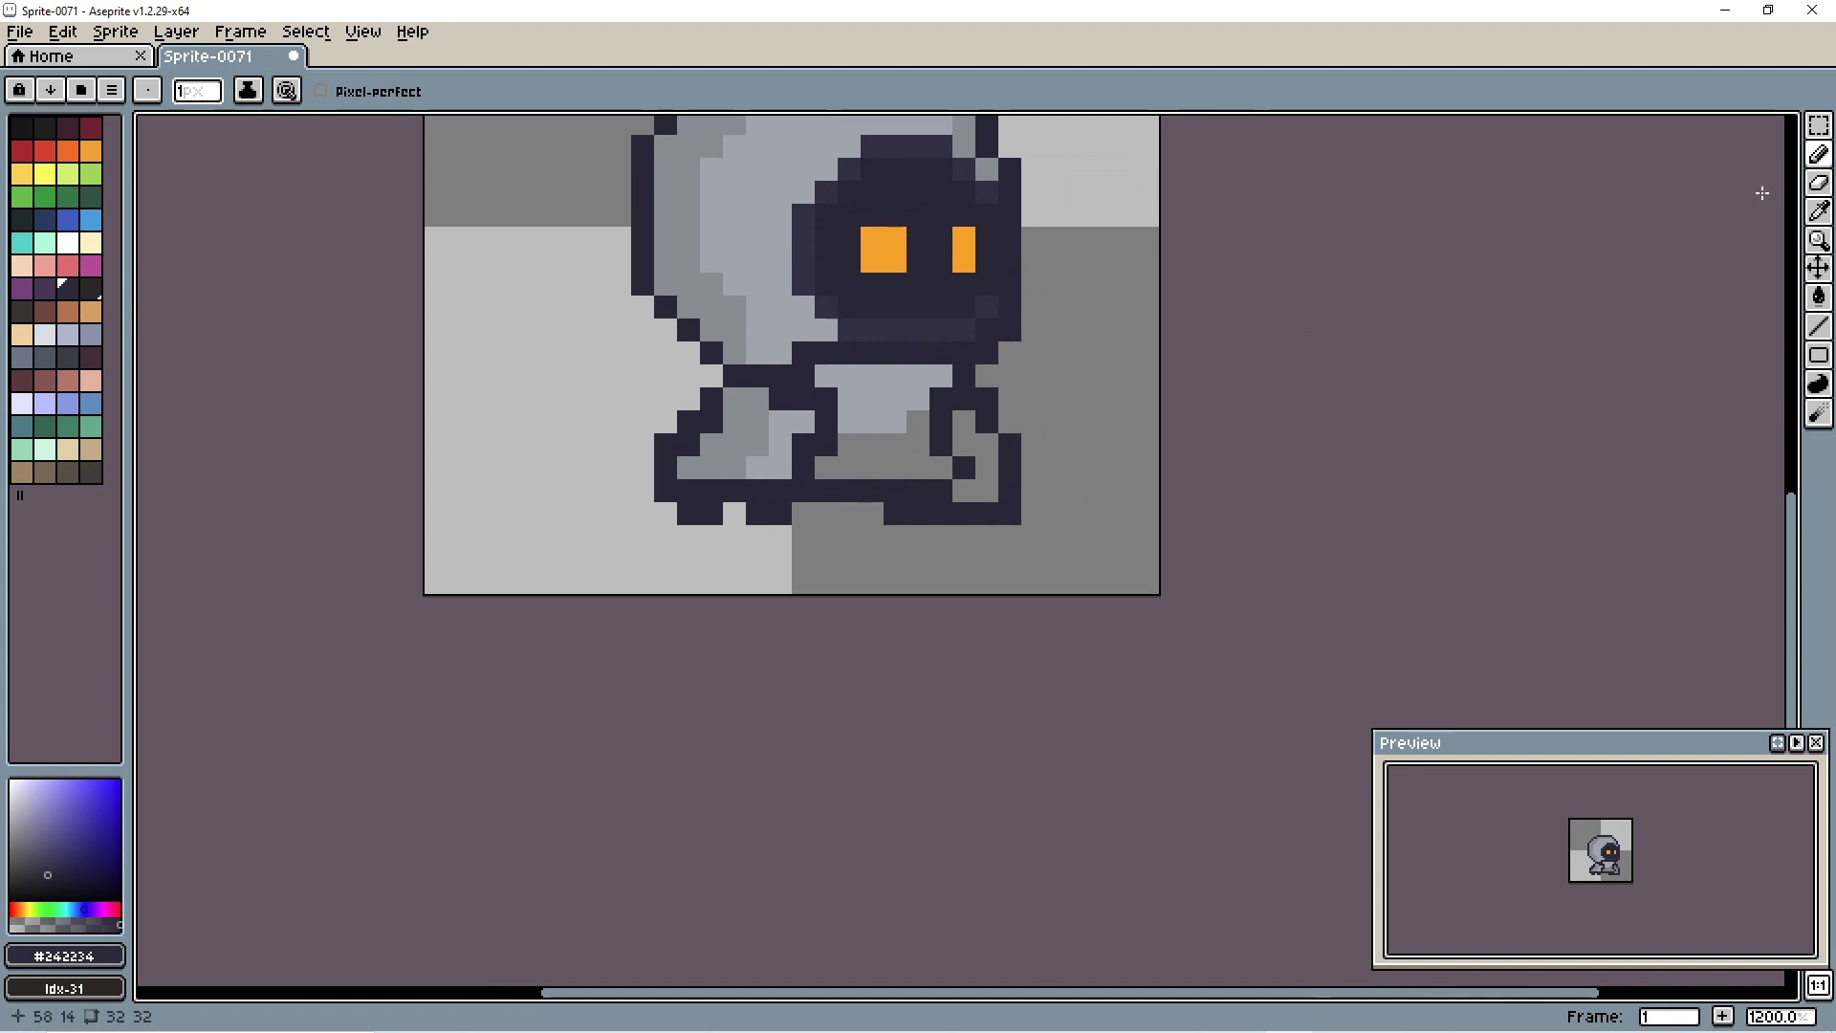
# Step: Fill the right-leg pixels with the hood's light grey
pyautogui.click(1819, 212)
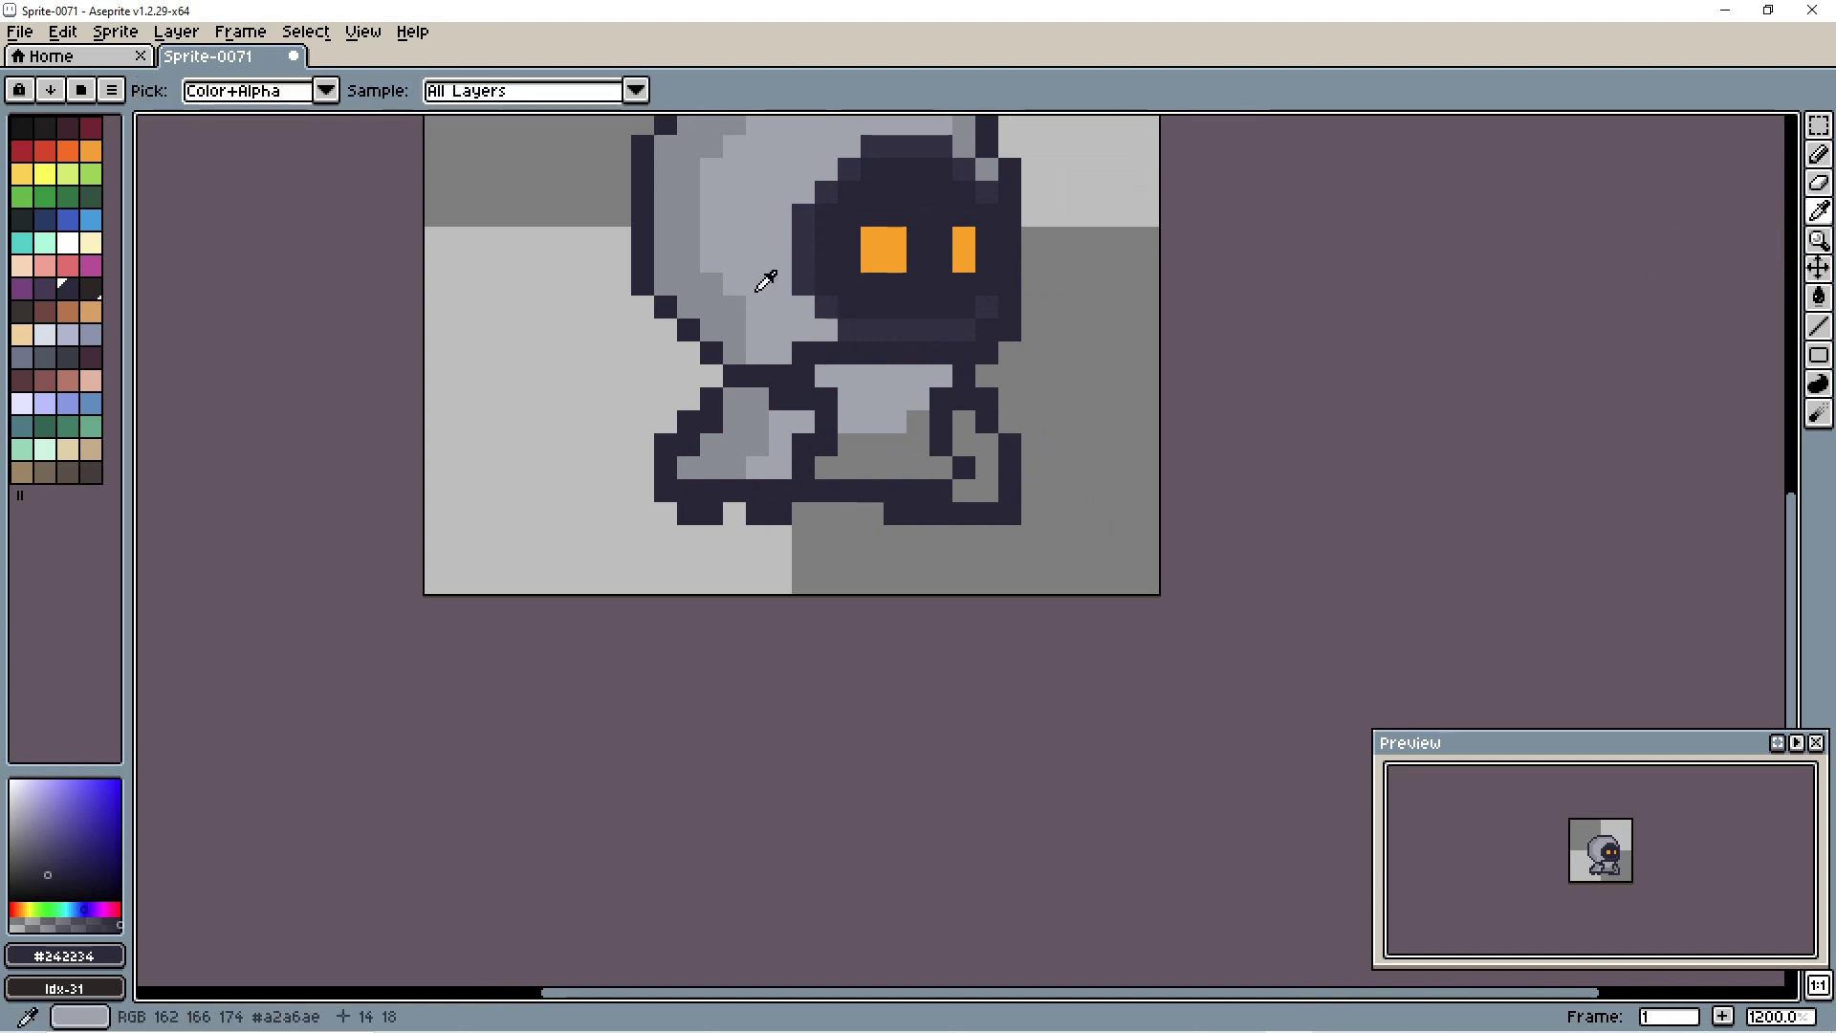
pyautogui.click(775, 263)
pyautogui.click(1819, 154)
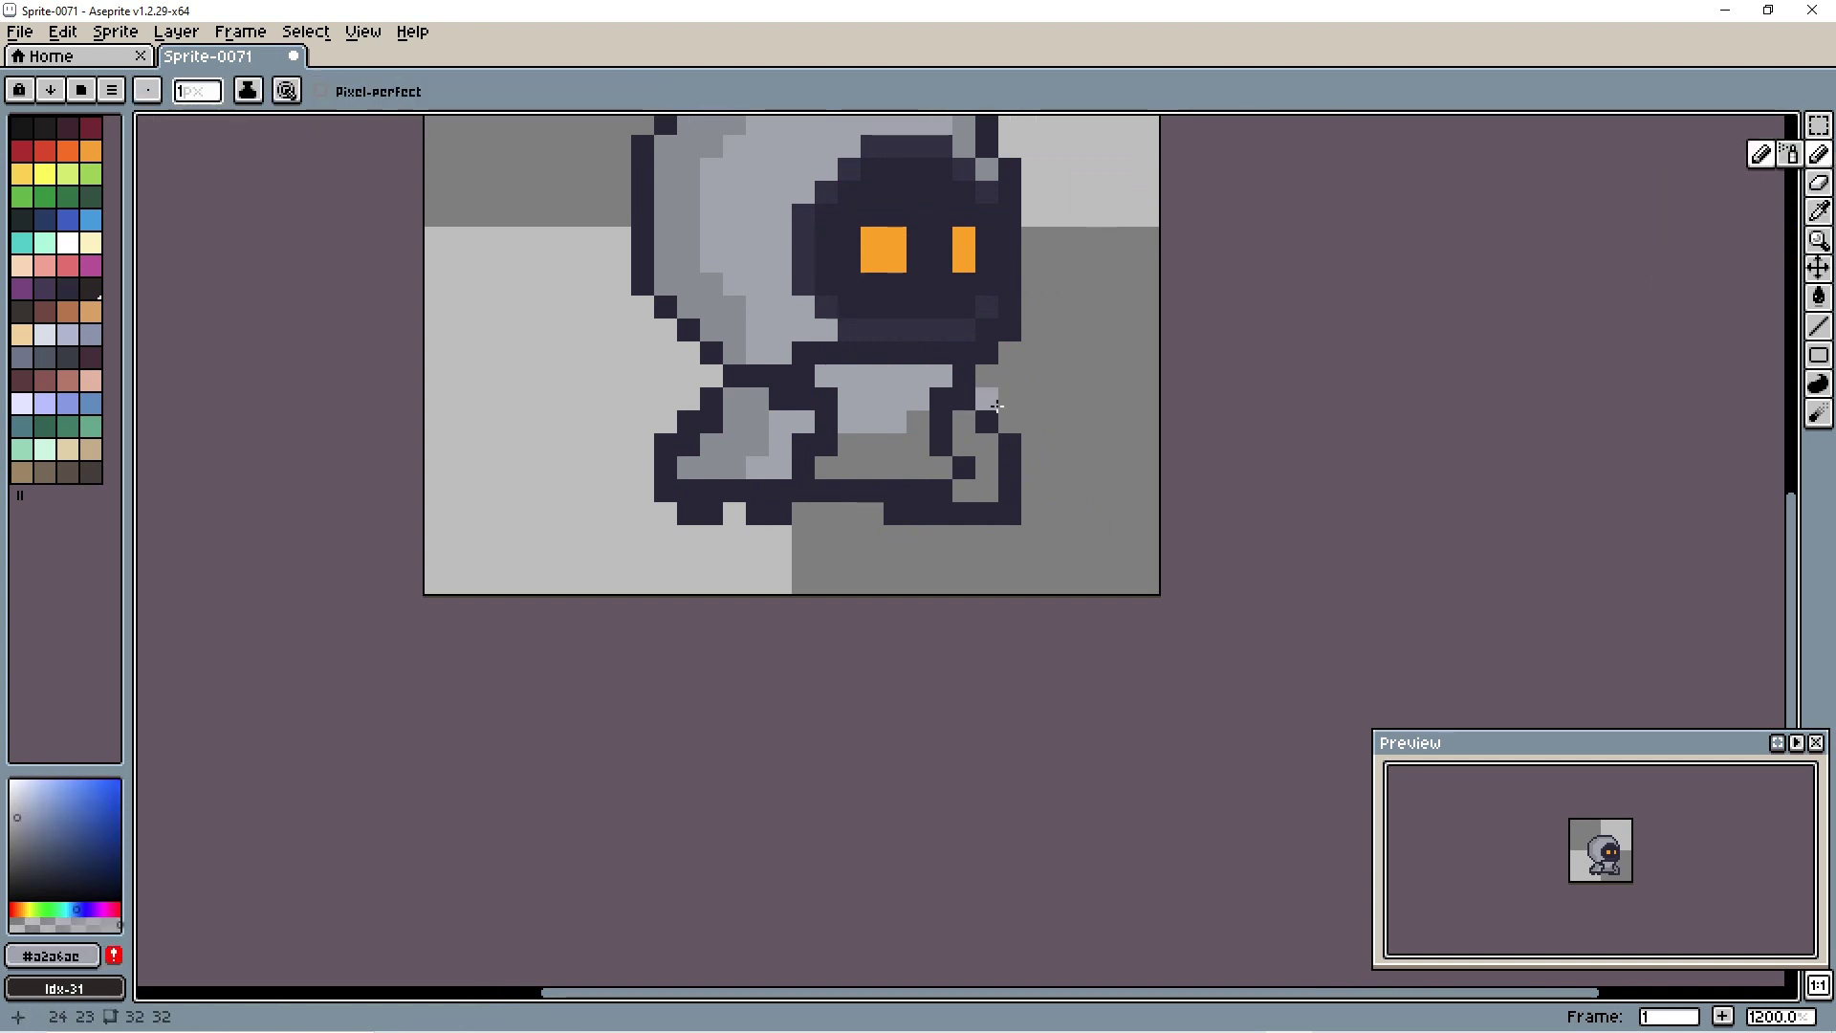
pyautogui.click(964, 421)
pyautogui.click(983, 452)
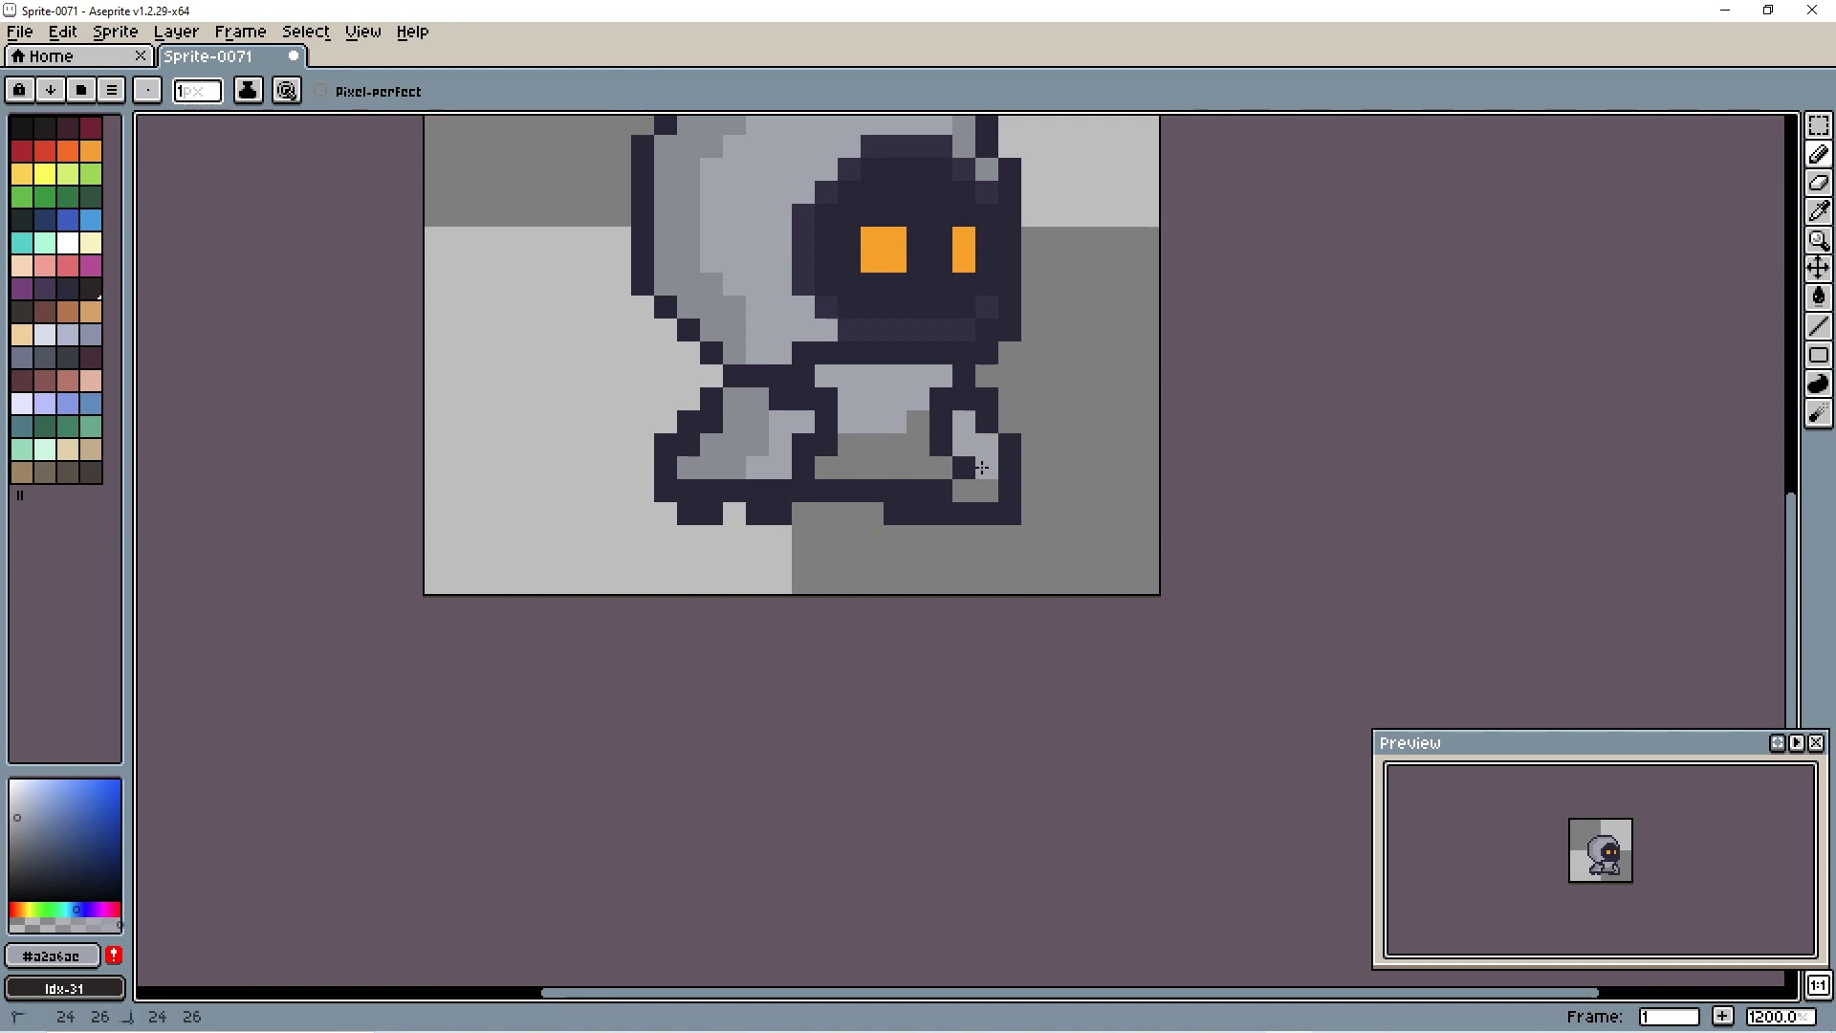
pyautogui.moveTo(985, 487); pyautogui.dragTo(966, 489)
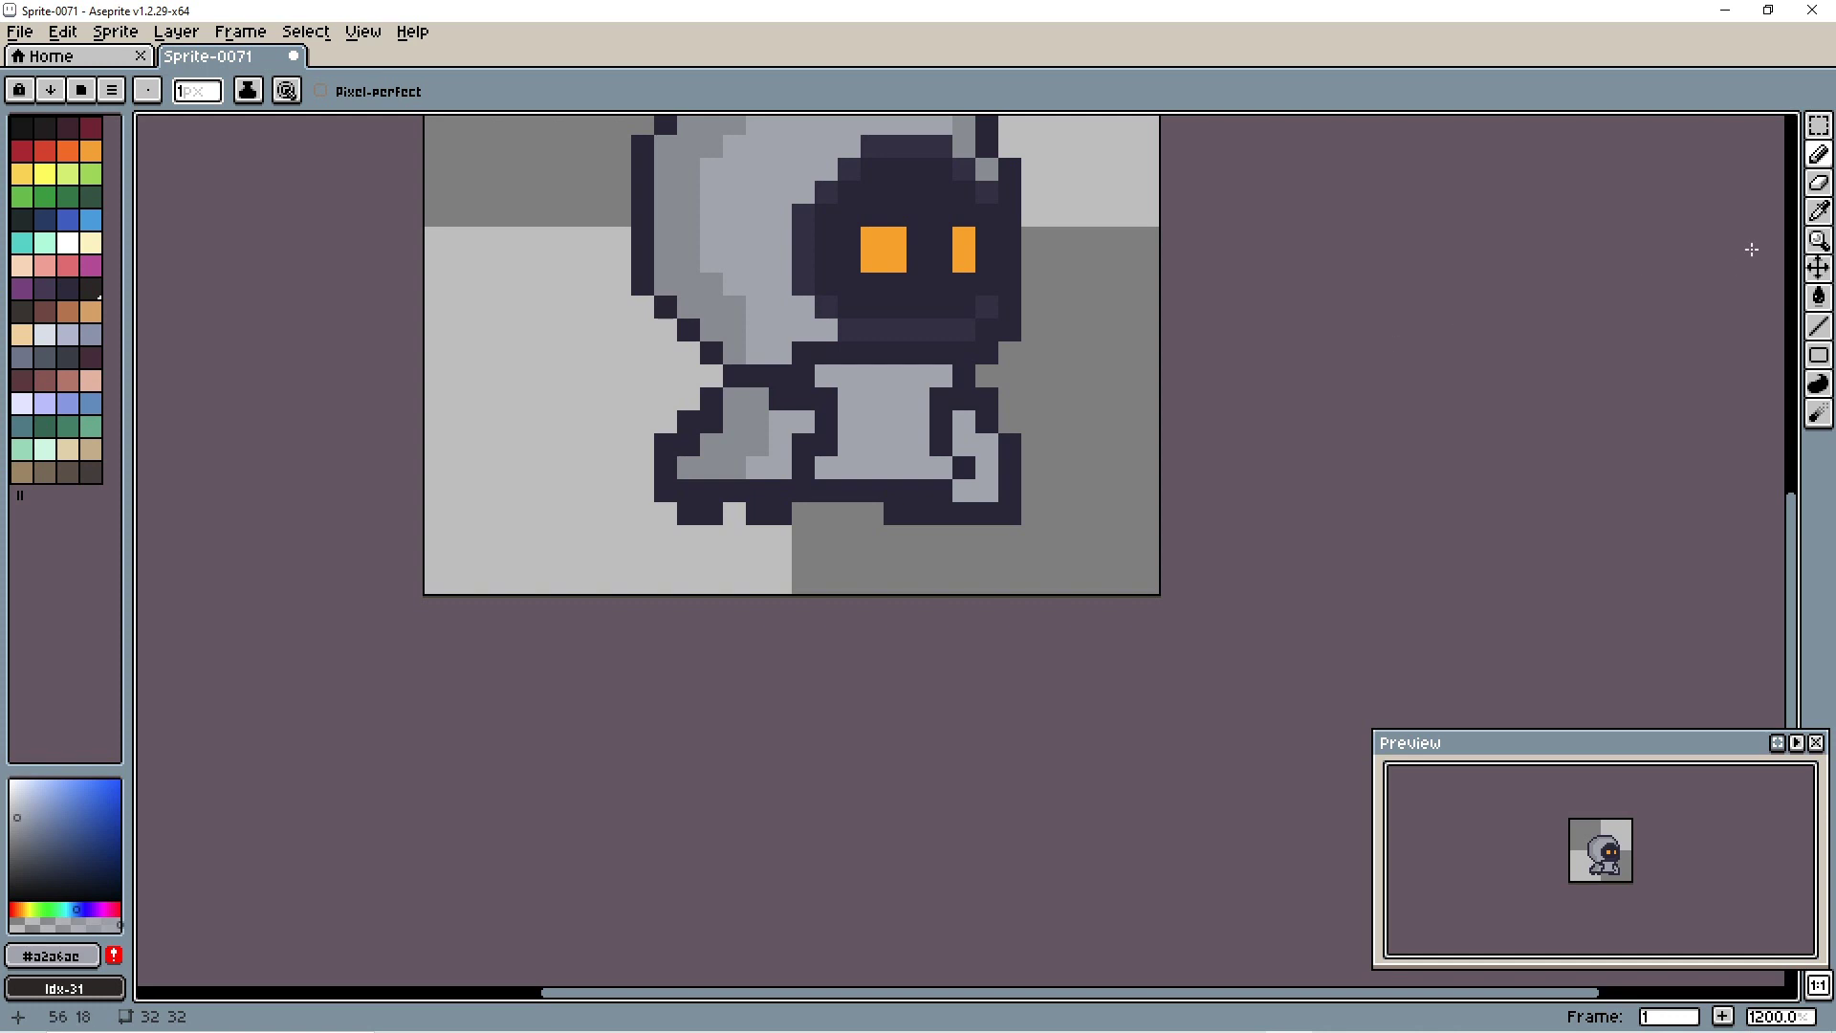
pyautogui.scroll(-8, 1226, 438)
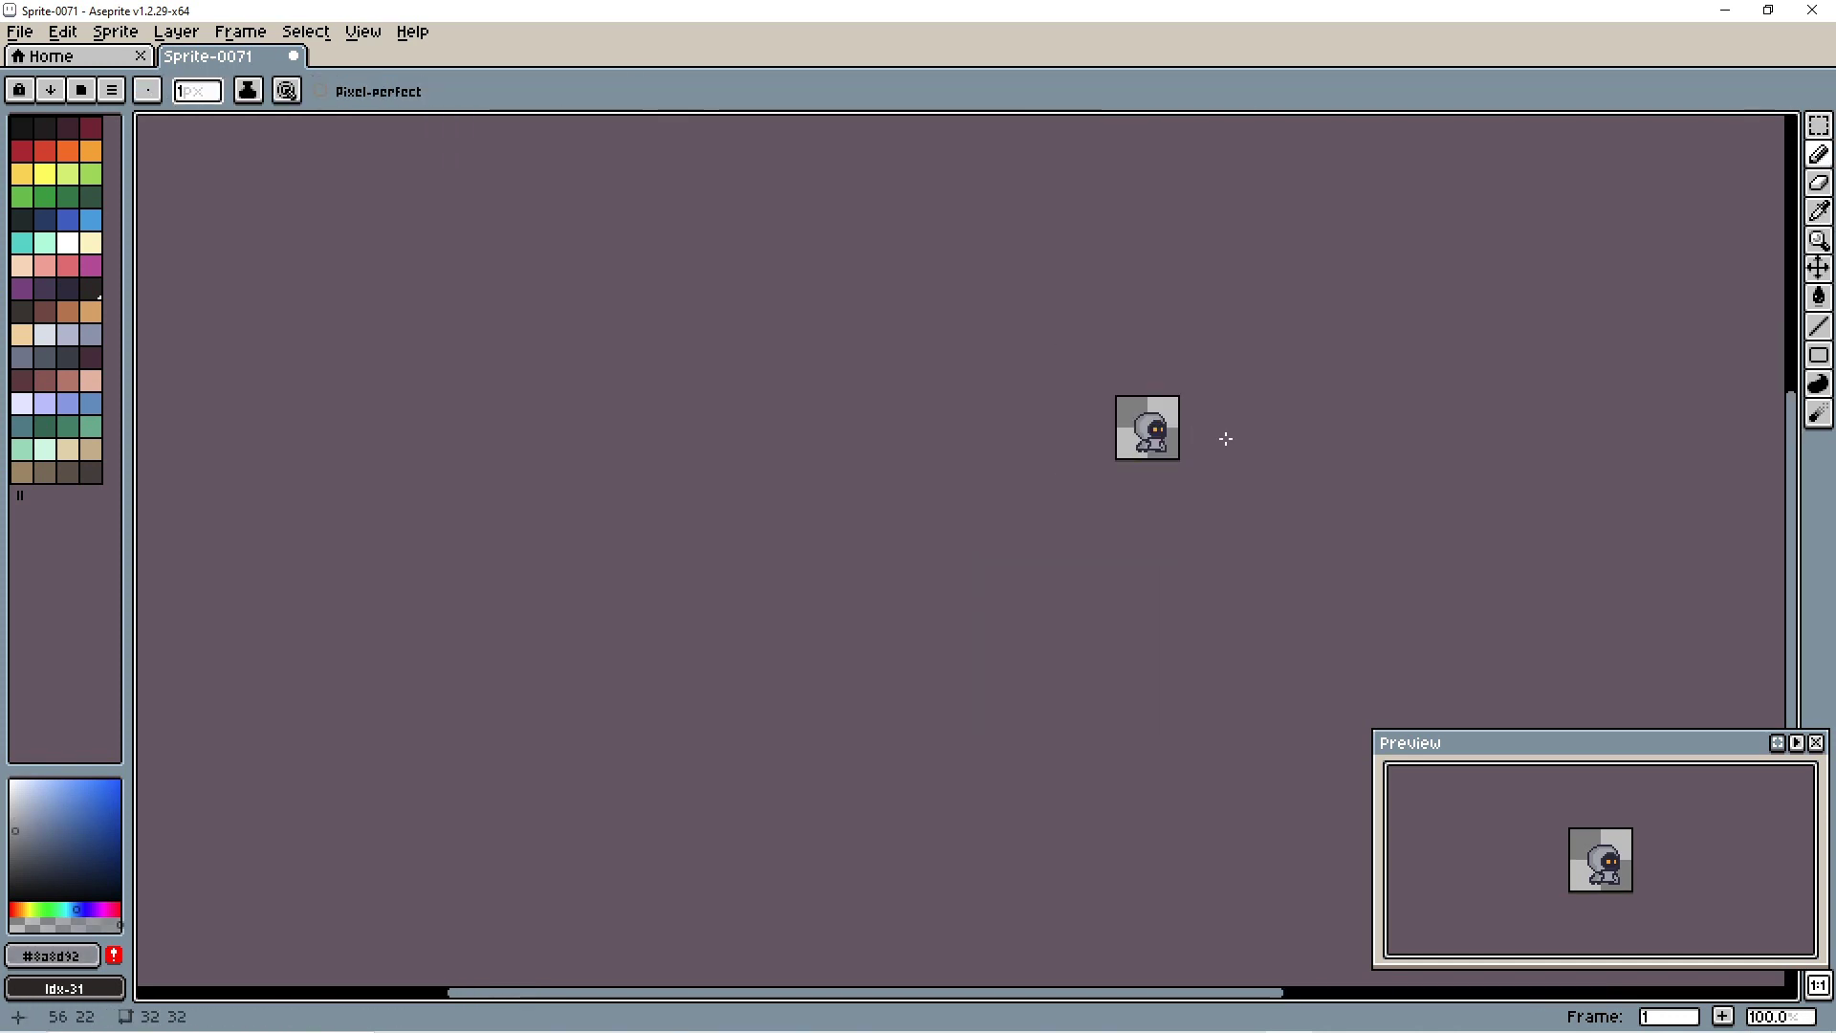
# Step: Shade body pixels darker grey and turn a dark right-leg outline pixel light grey
pyautogui.scroll(3, 1226, 438)
pyautogui.scroll(5, 1213, 443)
pyautogui.moveTo(860, 445)
pyautogui.mouseDown()
pyautogui.moveTo(976, 469)
pyautogui.moveTo(958, 463)
pyautogui.mouseUp()
pyautogui.scroll(-8, 1099, 443)
pyautogui.scroll(7, 975, 463)
pyautogui.scroll(-7, 959, 463)
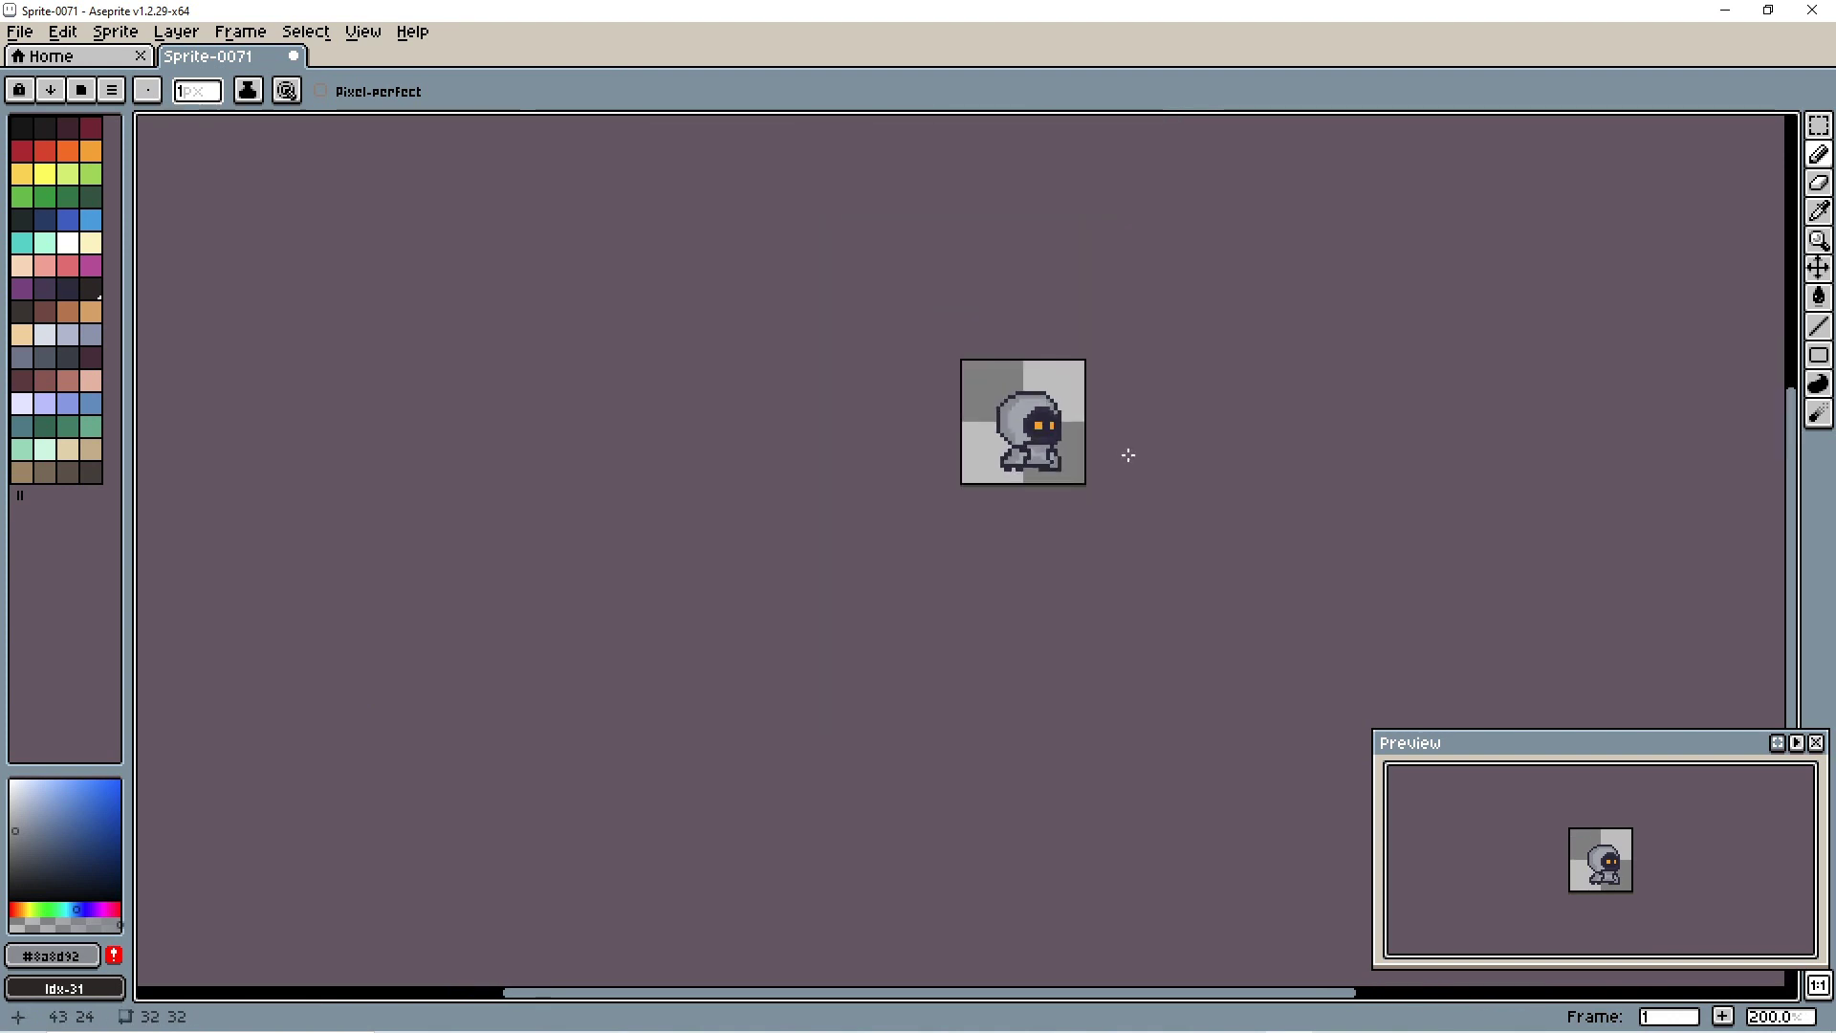
pyautogui.scroll(1, 1127, 450)
pyautogui.scroll(6, 1406, 377)
pyautogui.click(1196, 572)
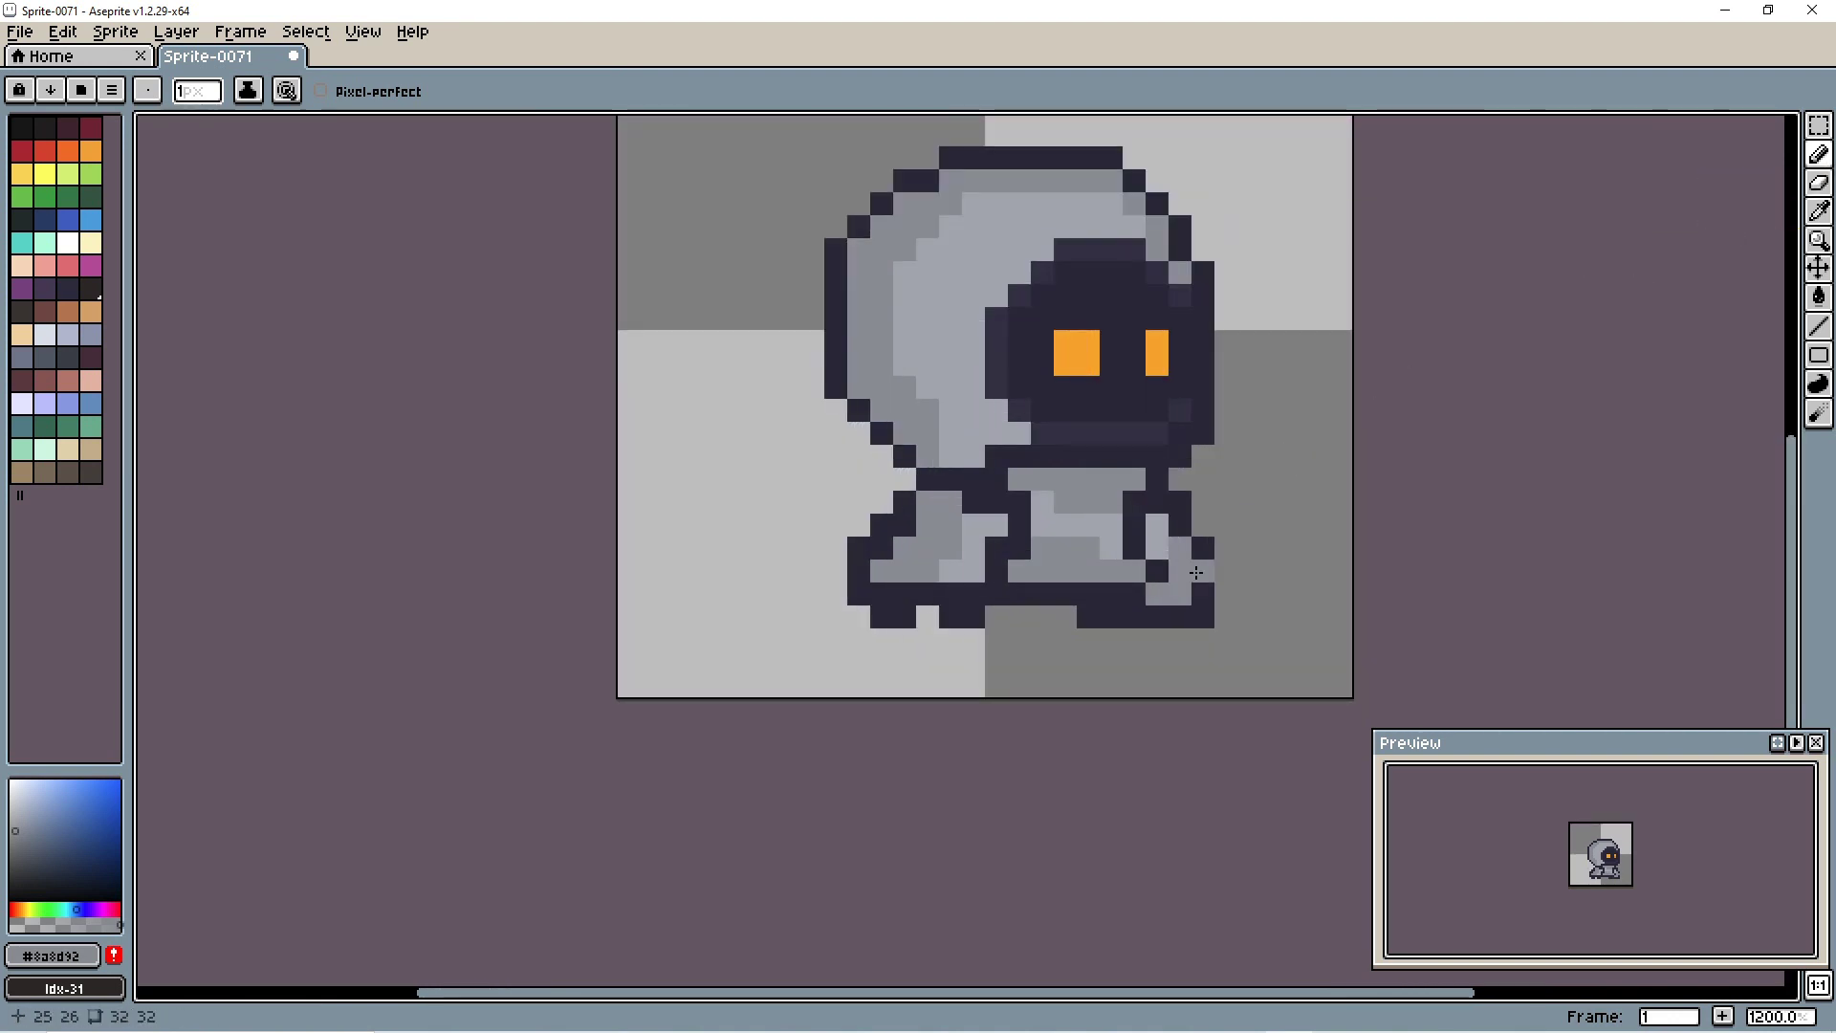
# Step: Select the lower body, move it down one pixel, and commit the move
pyautogui.click(1818, 141)
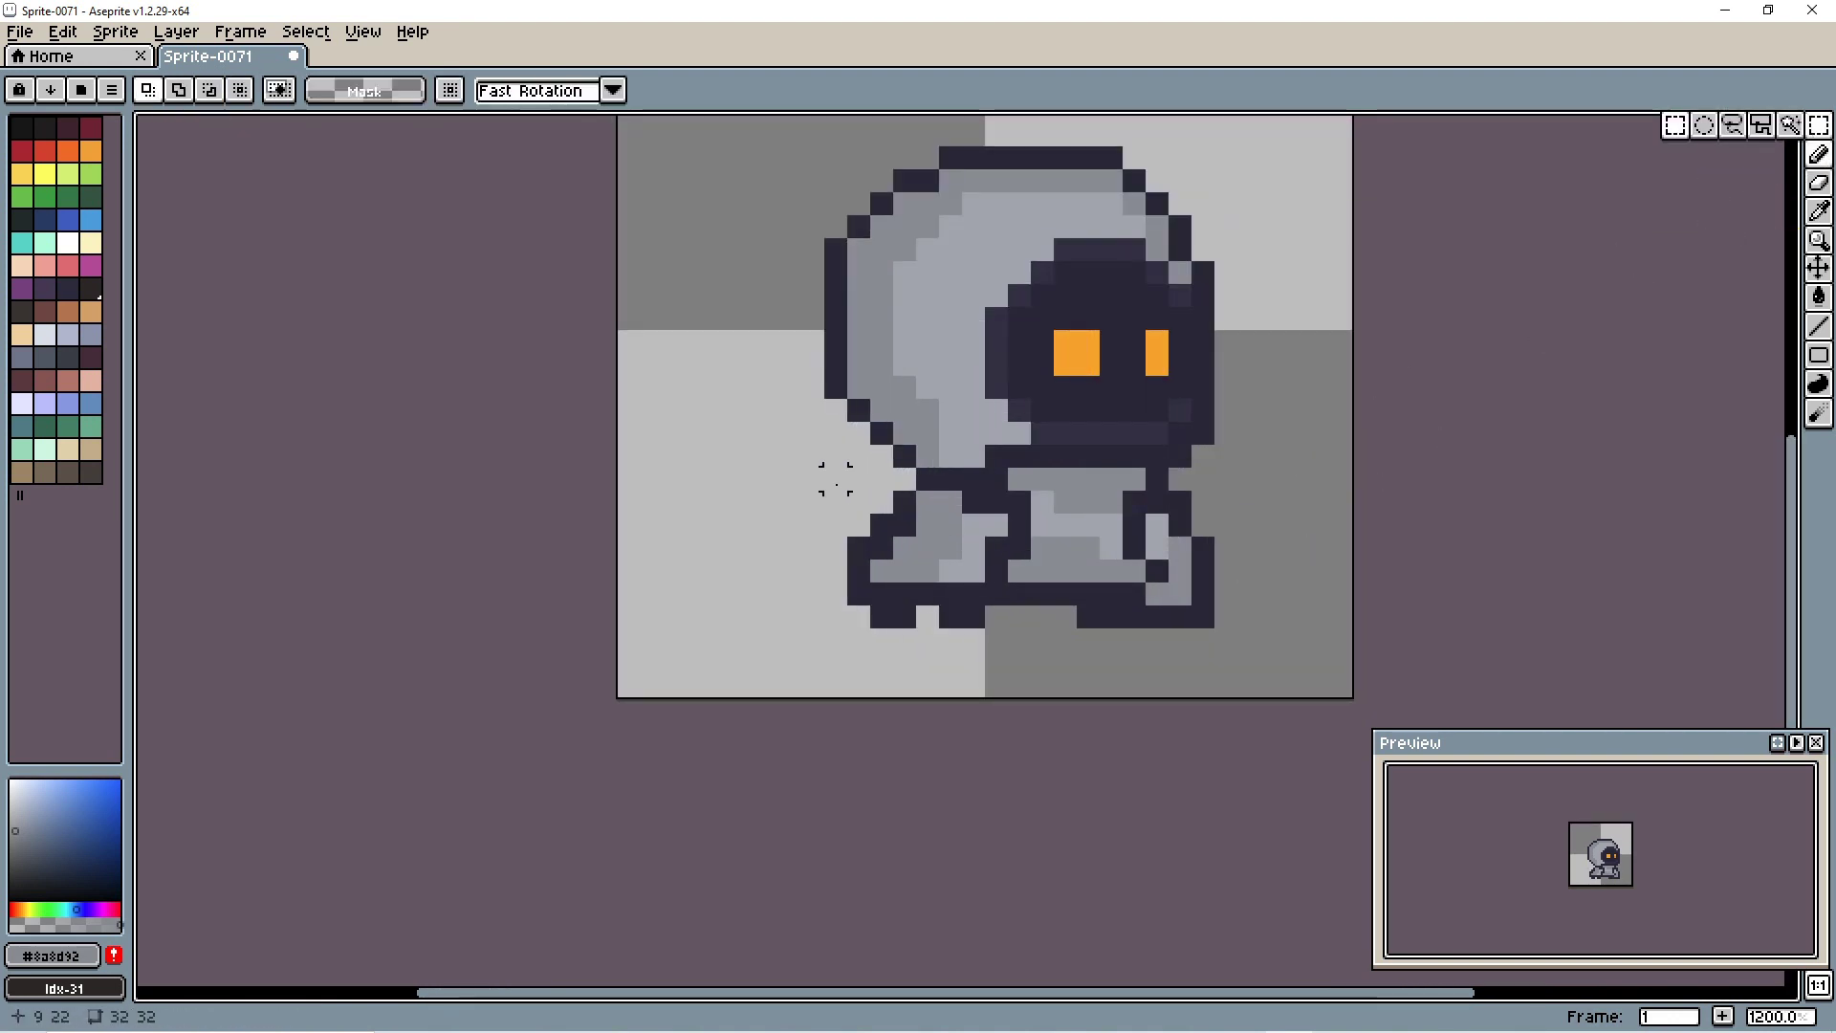
pyautogui.moveTo(835, 477); pyautogui.dragTo(1234, 647)
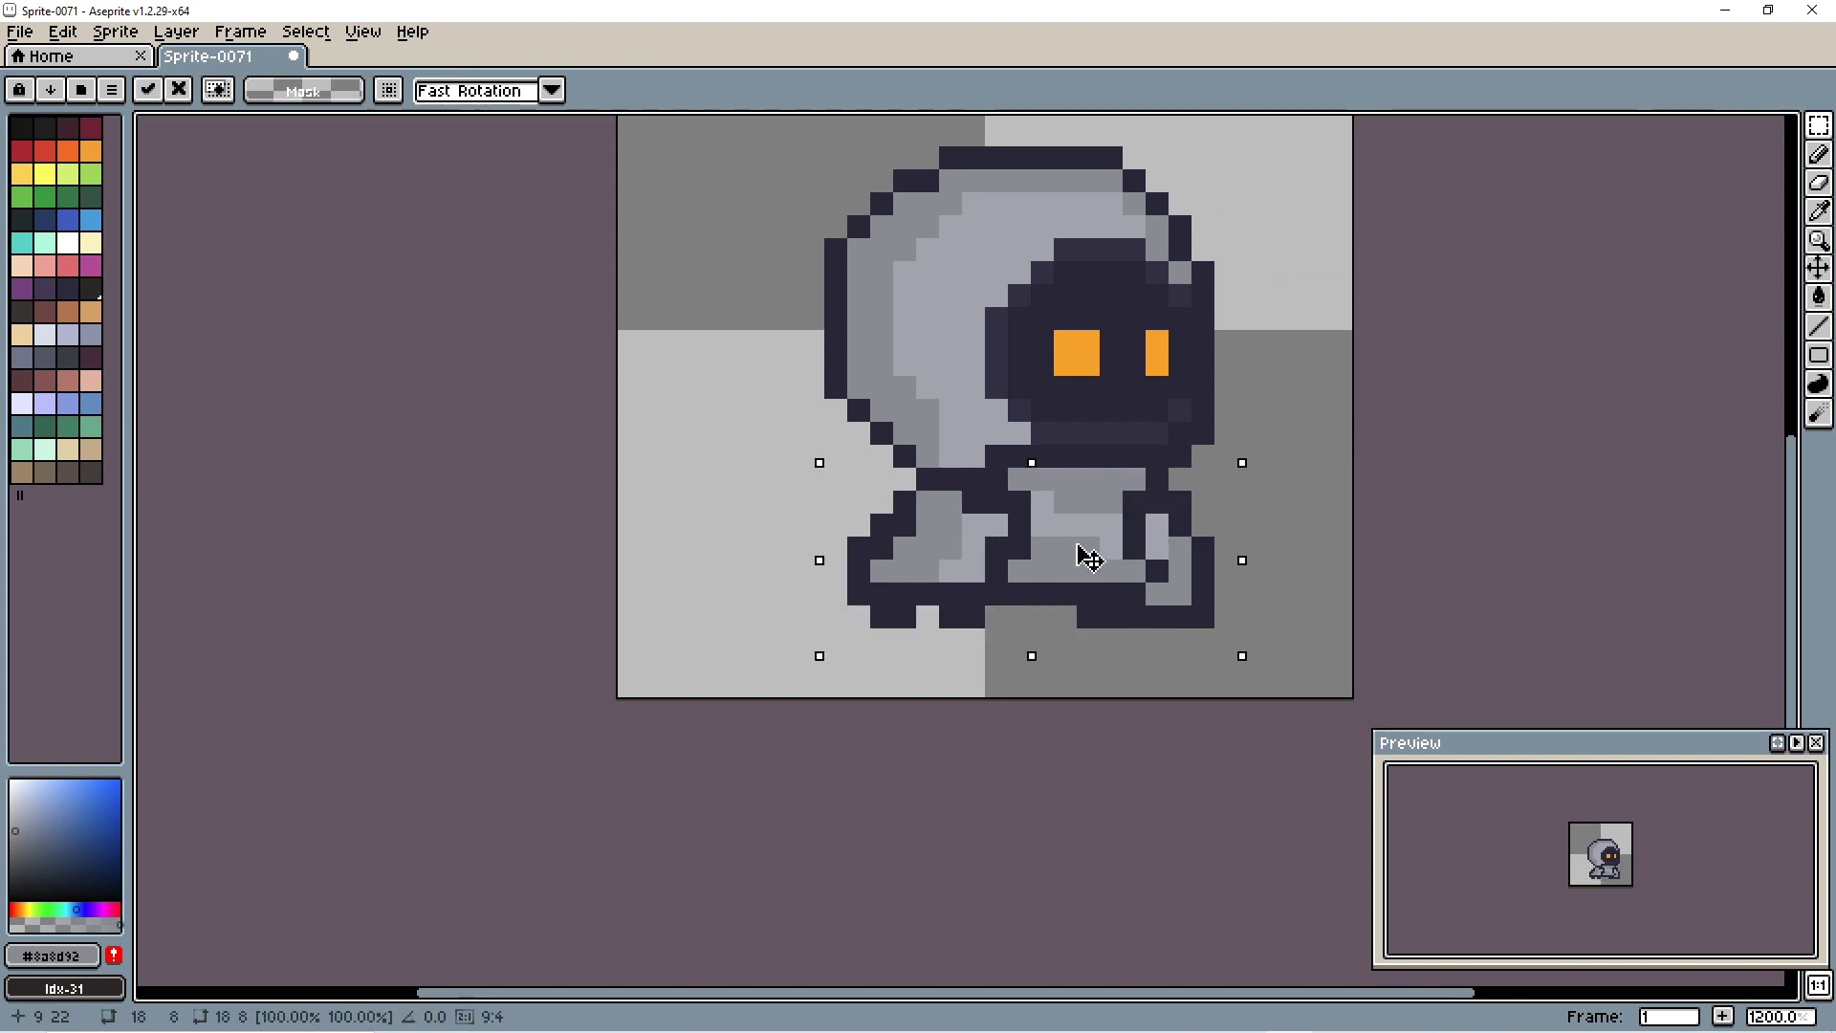
pyautogui.moveTo(1078, 544); pyautogui.dragTo(1084, 560)
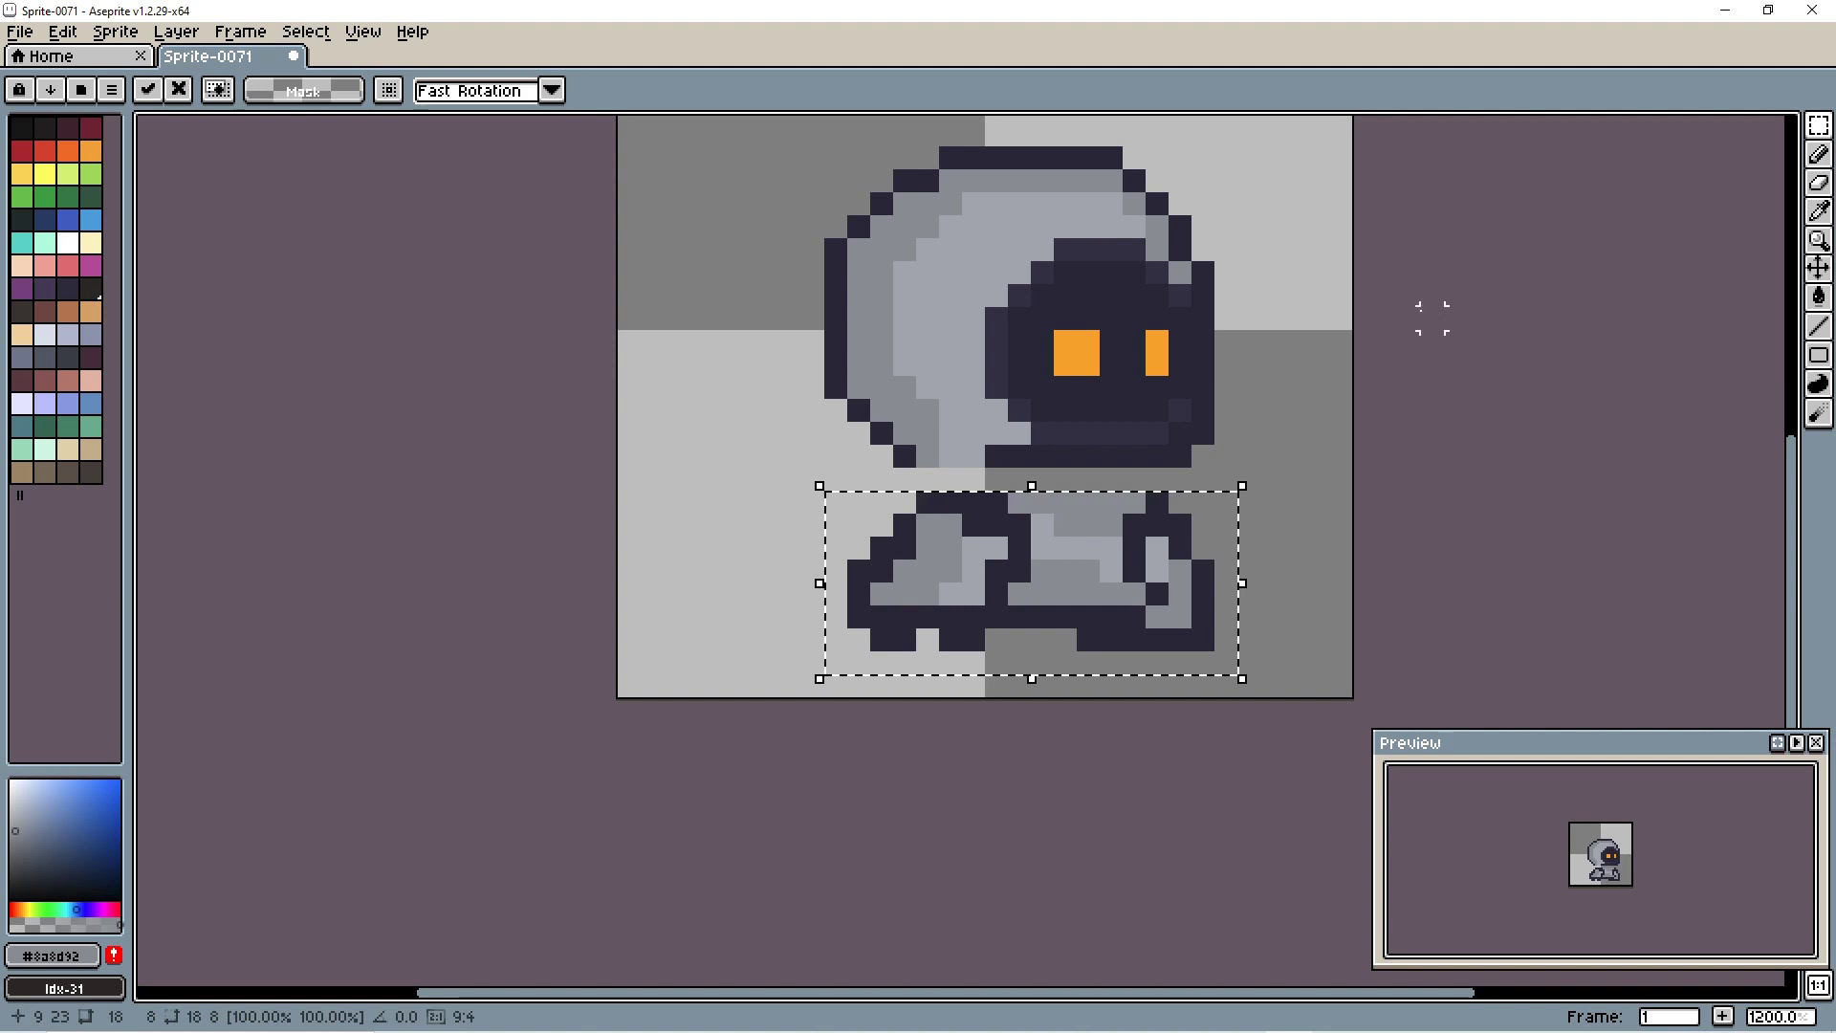
pyautogui.hotkey('ctrl', 'd')
pyautogui.click(1822, 155)
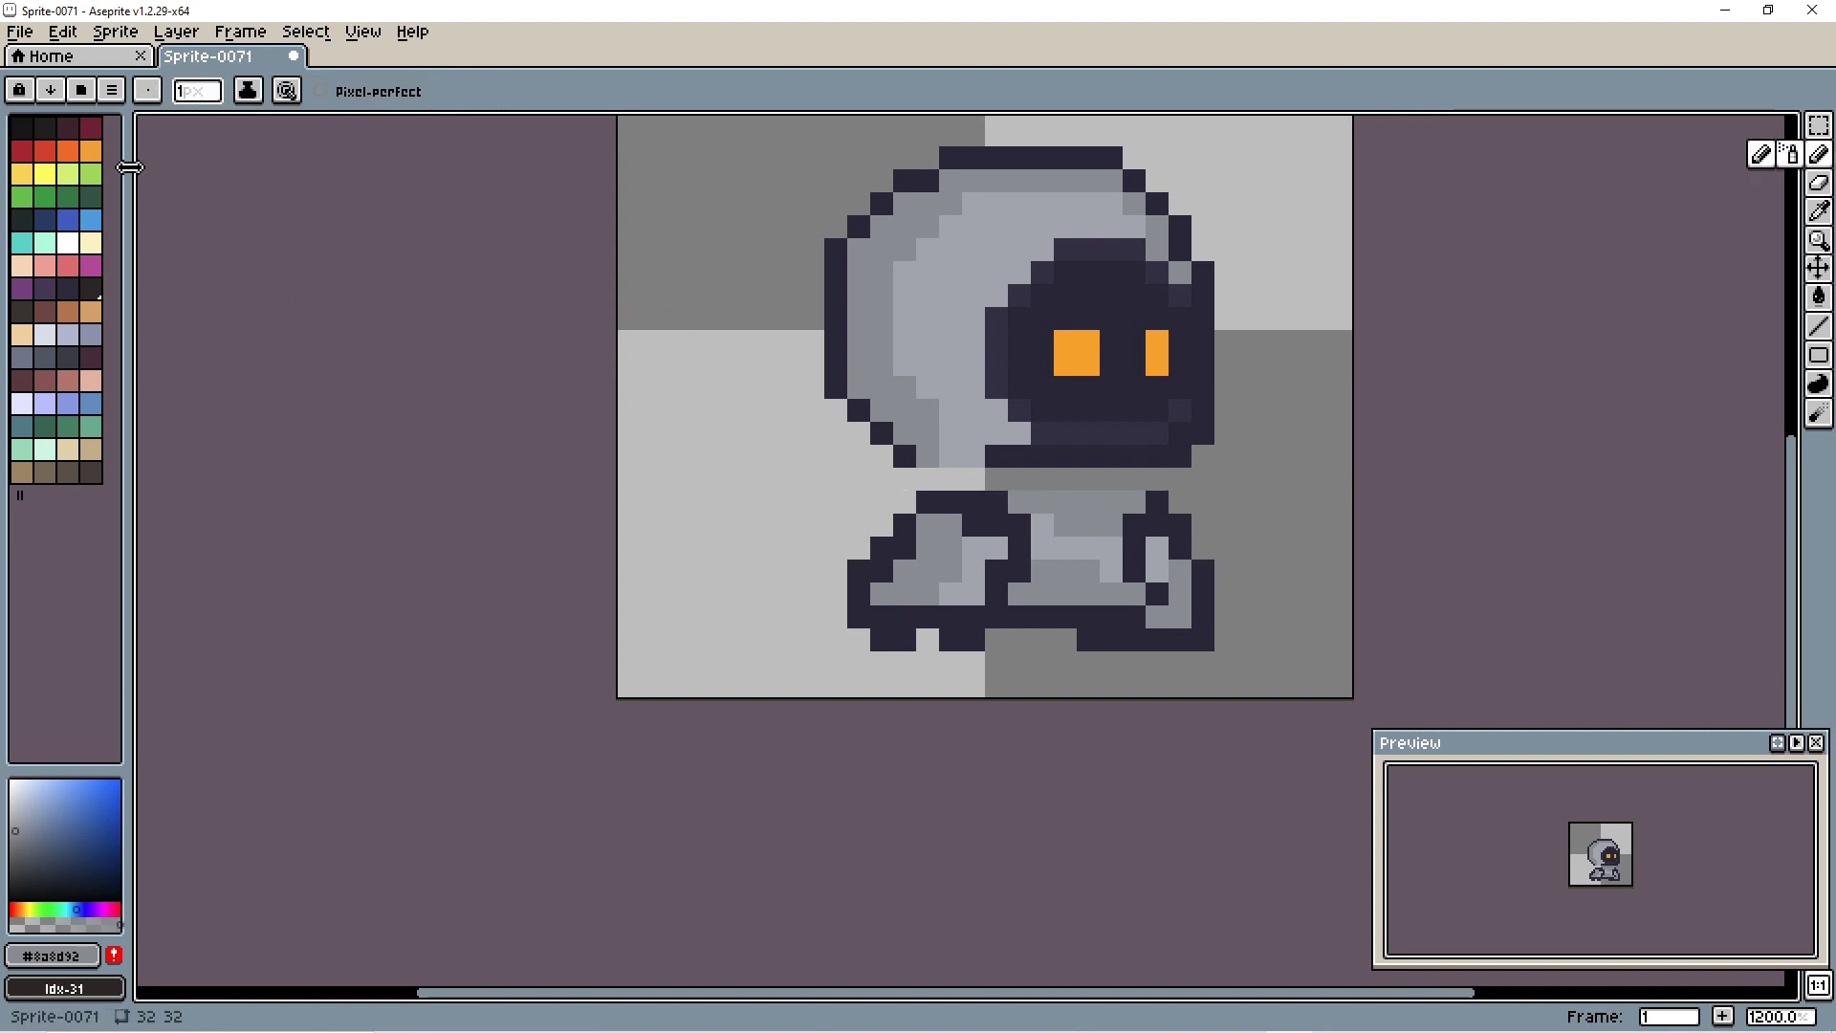
# Step: Draw a dark outline-coloured row between the hood and the body
pyautogui.click(91, 126)
pyautogui.click(870, 447)
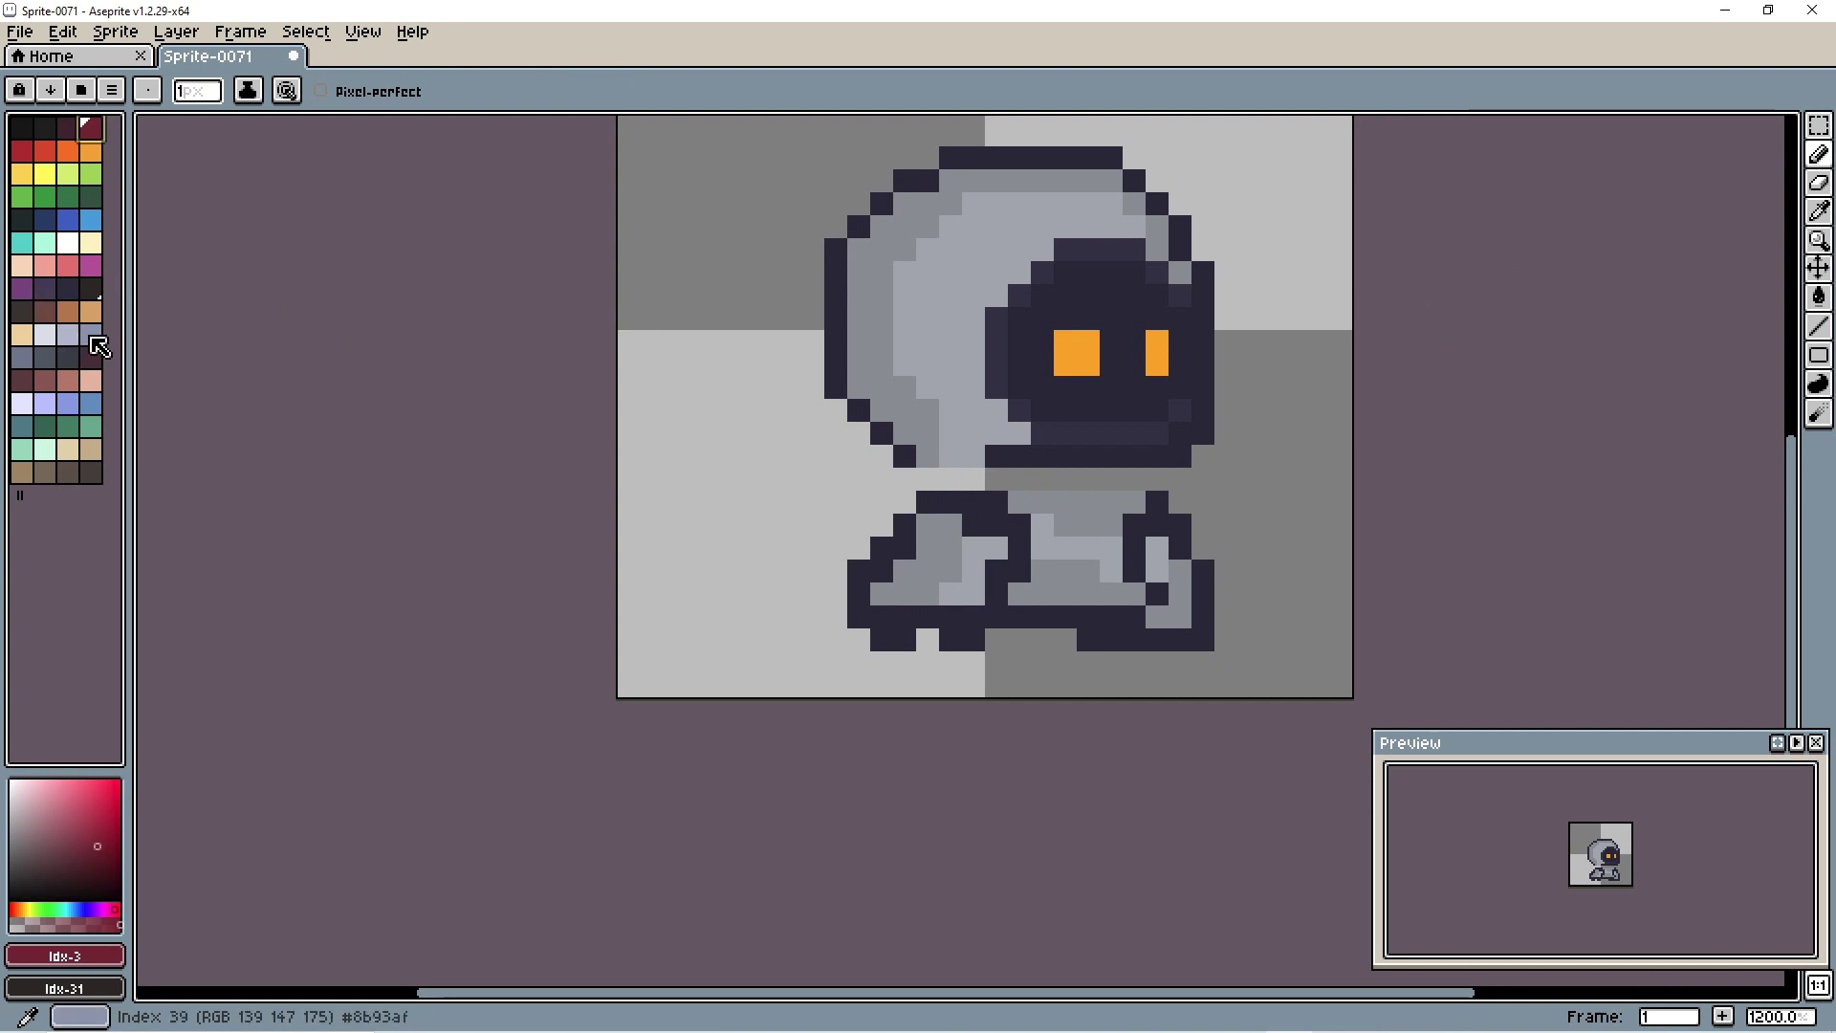
pyautogui.click(71, 361)
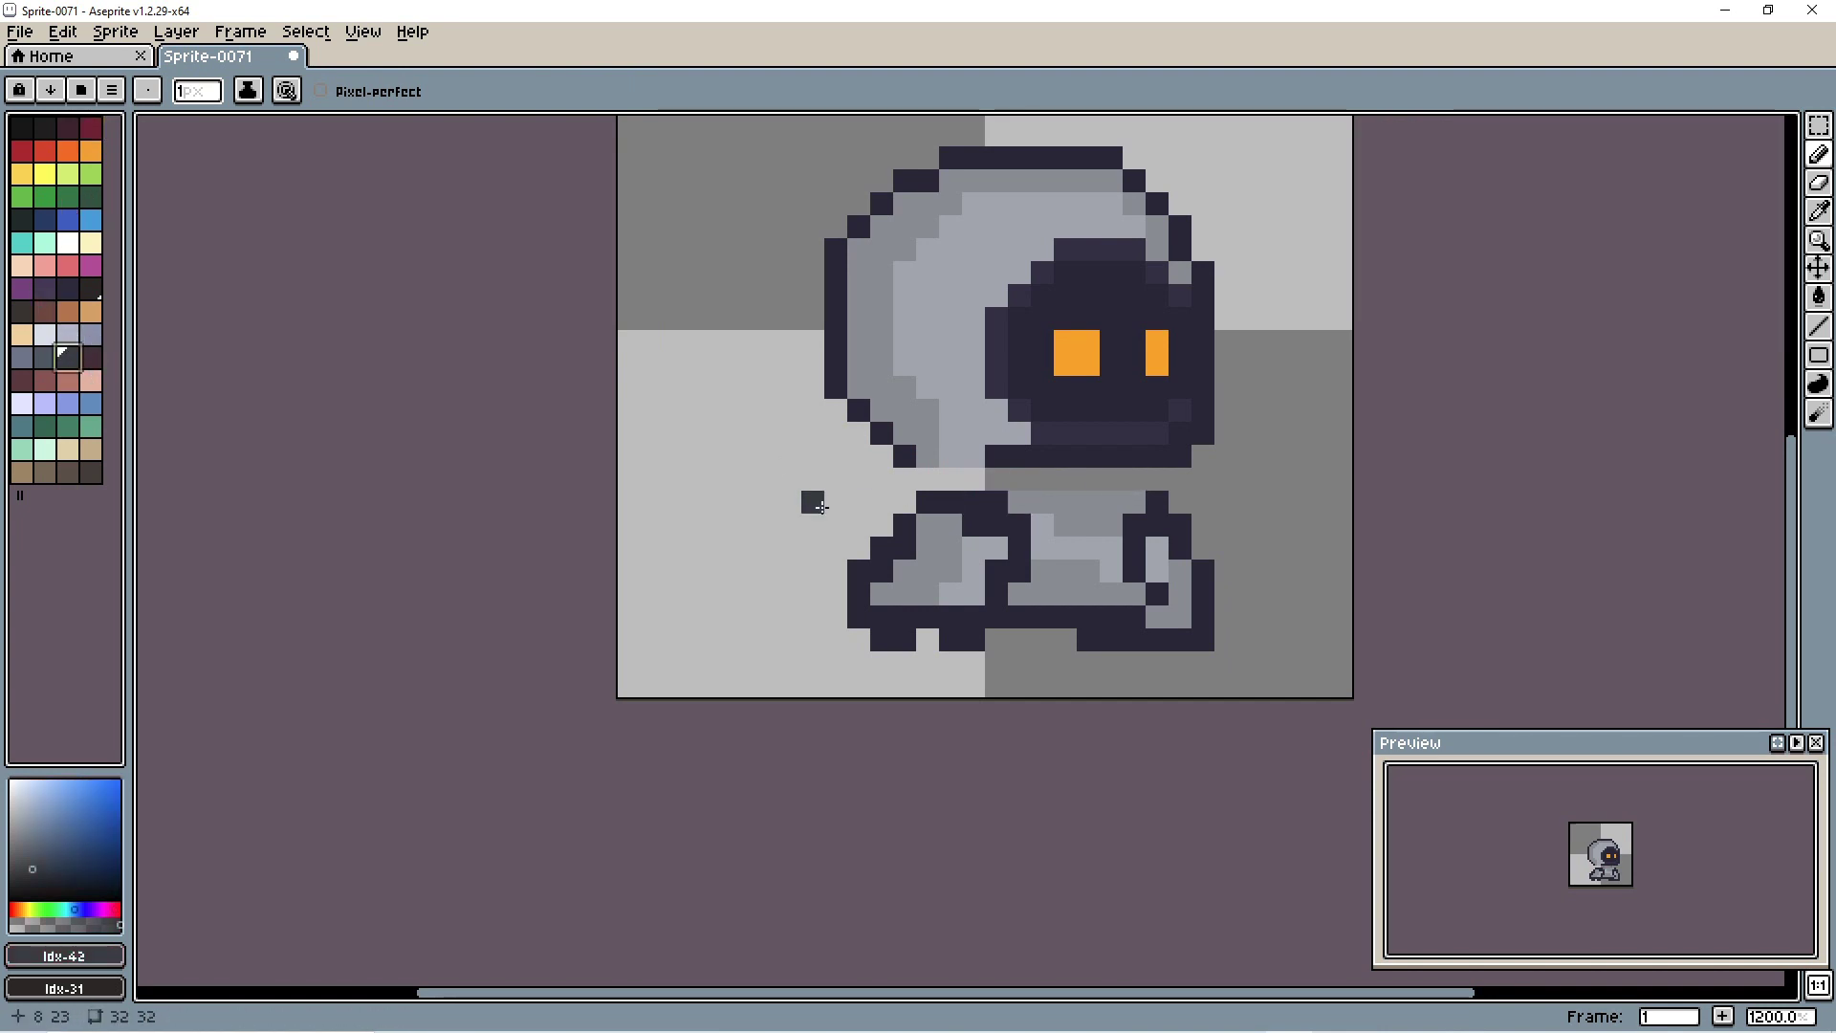
pyautogui.click(1819, 210)
pyautogui.click(1186, 455)
pyautogui.click(1819, 153)
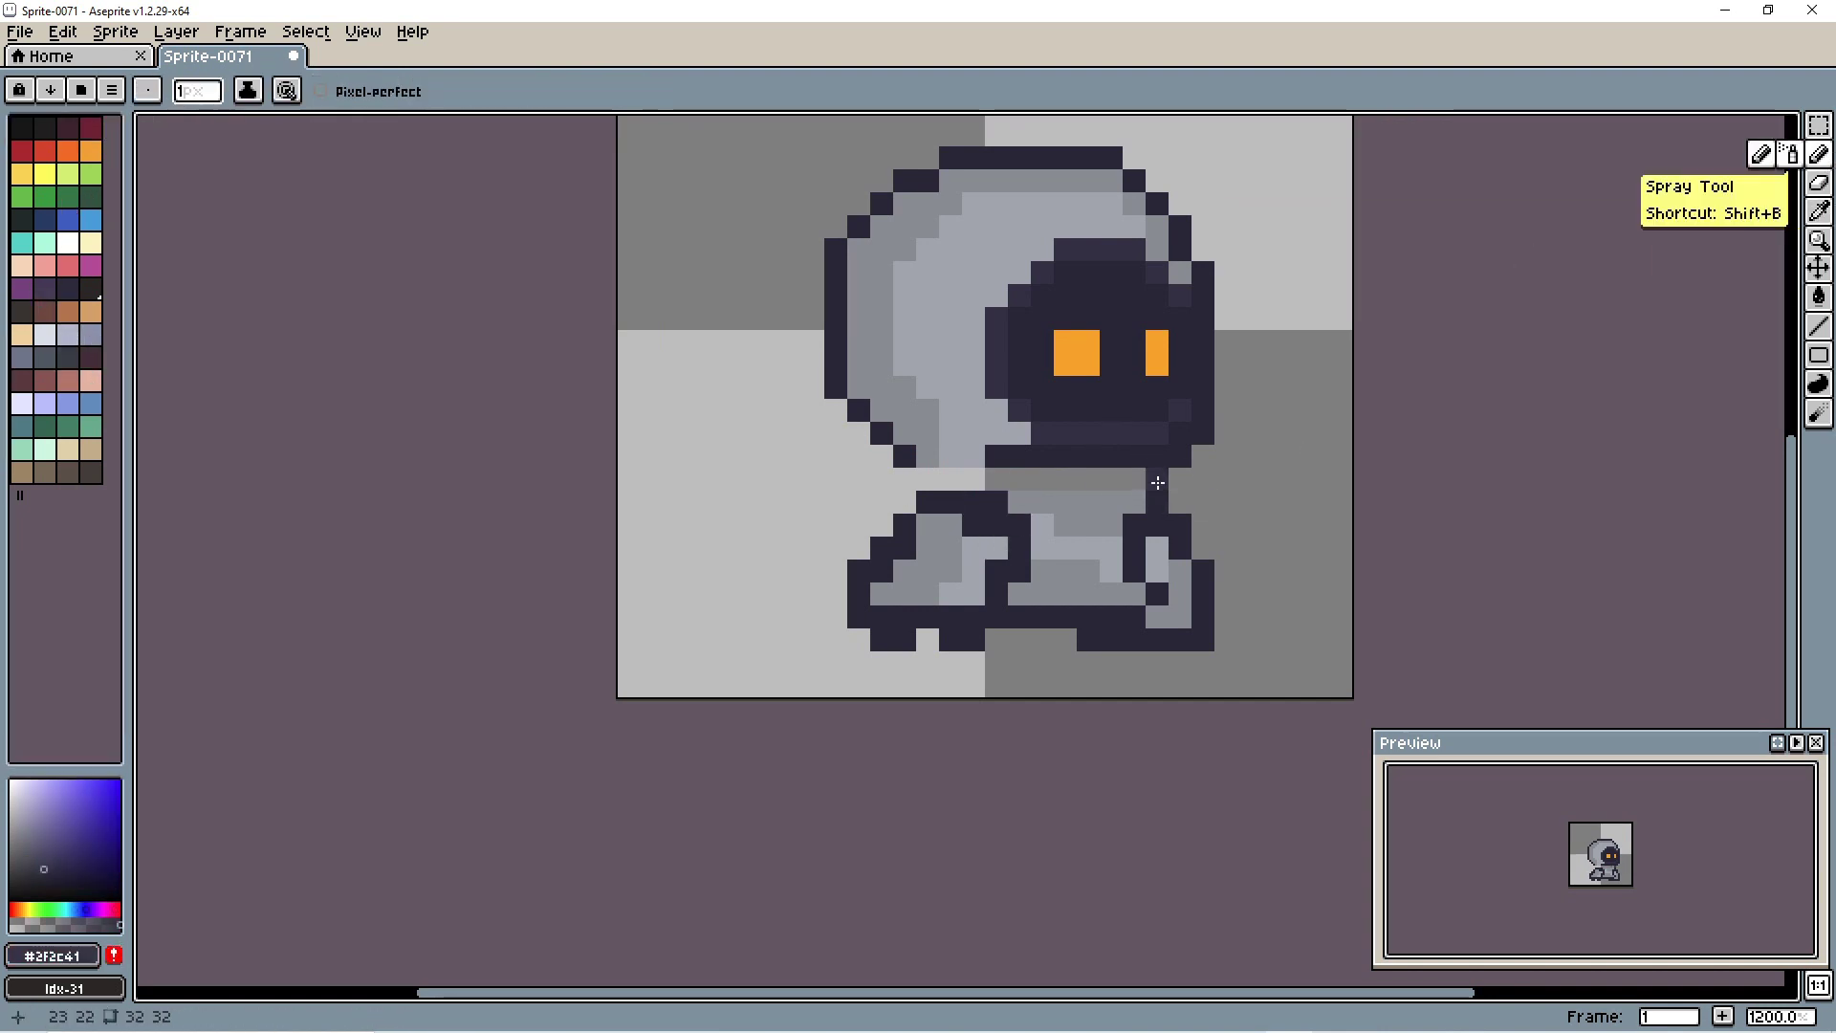
pyautogui.moveTo(1157, 479); pyautogui.dragTo(920, 480)
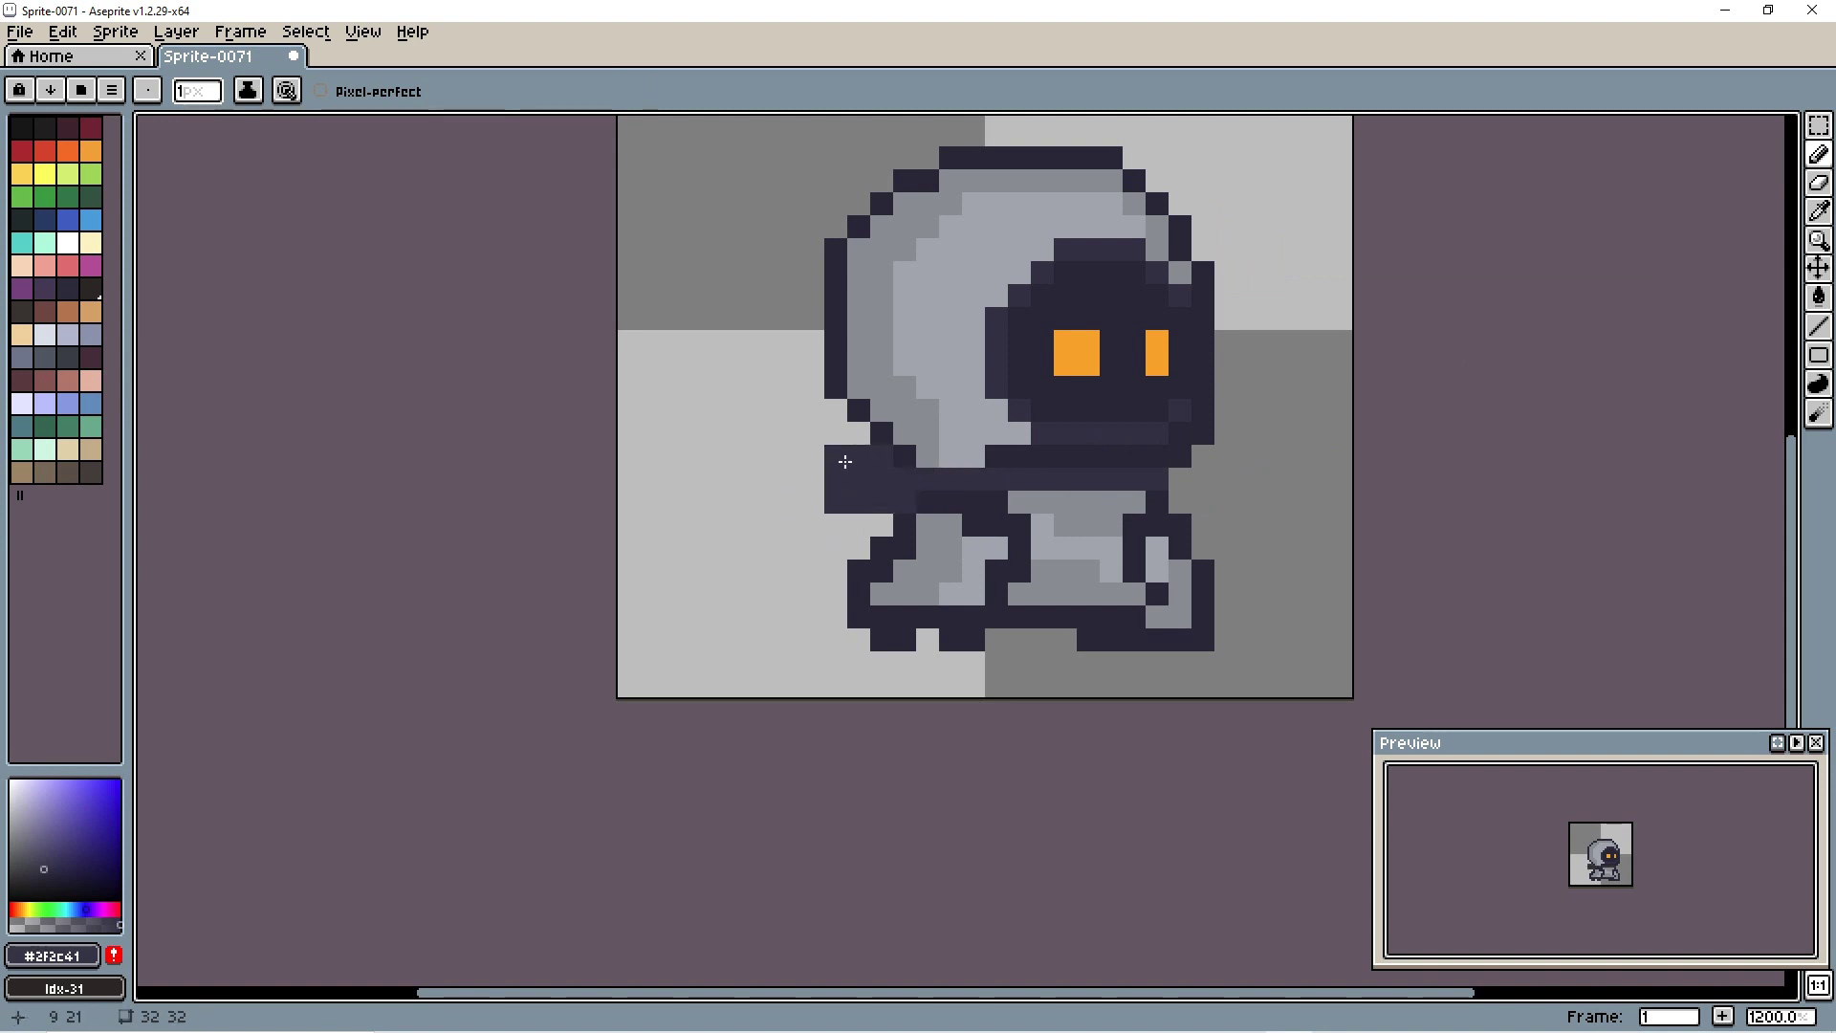
# Step: Extend a dark arm leftward and thicken the weapon
pyautogui.moveTo(783, 471); pyautogui.dragTo(718, 457)
pyautogui.scroll(-3, 782, 471)
pyautogui.scroll(1, 935, 426)
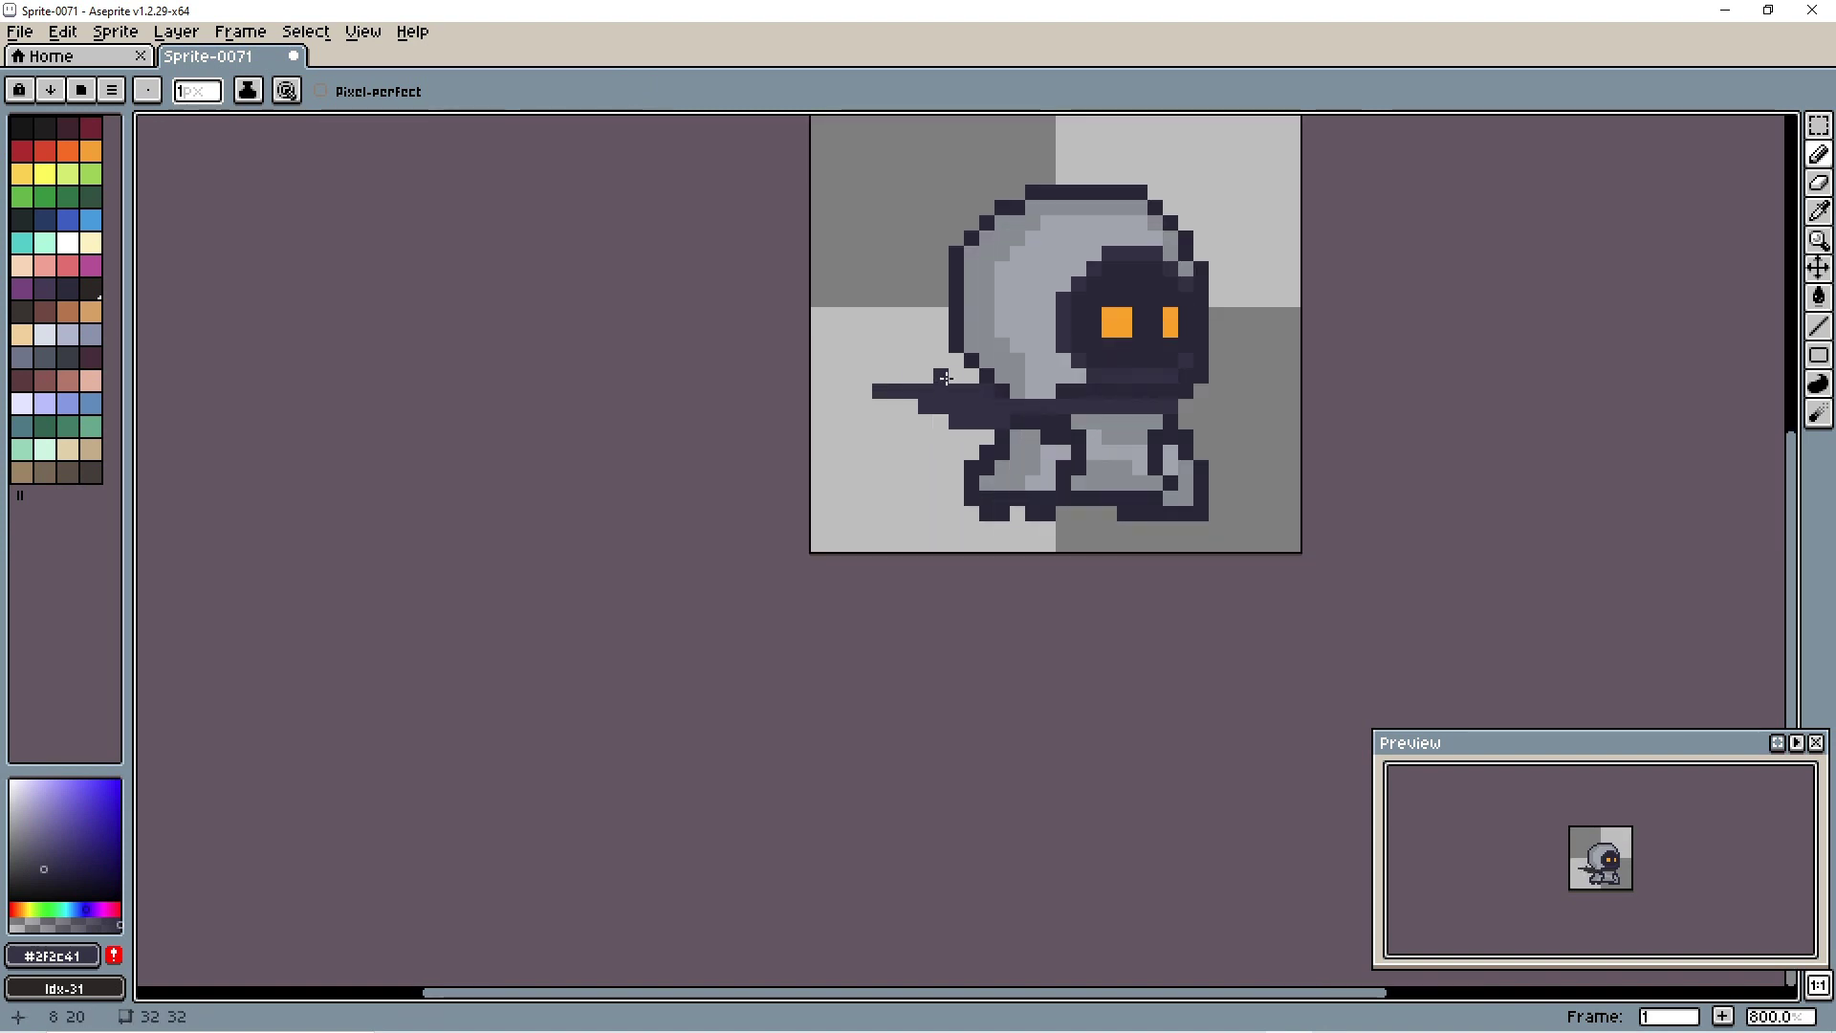
pyautogui.moveTo(946, 379); pyautogui.dragTo(863, 390)
pyautogui.scroll(-2, 1180, 397)
pyautogui.scroll(1, 1128, 395)
pyautogui.scroll(1, 1106, 393)
pyautogui.hscroll(-2, 1332, 434)
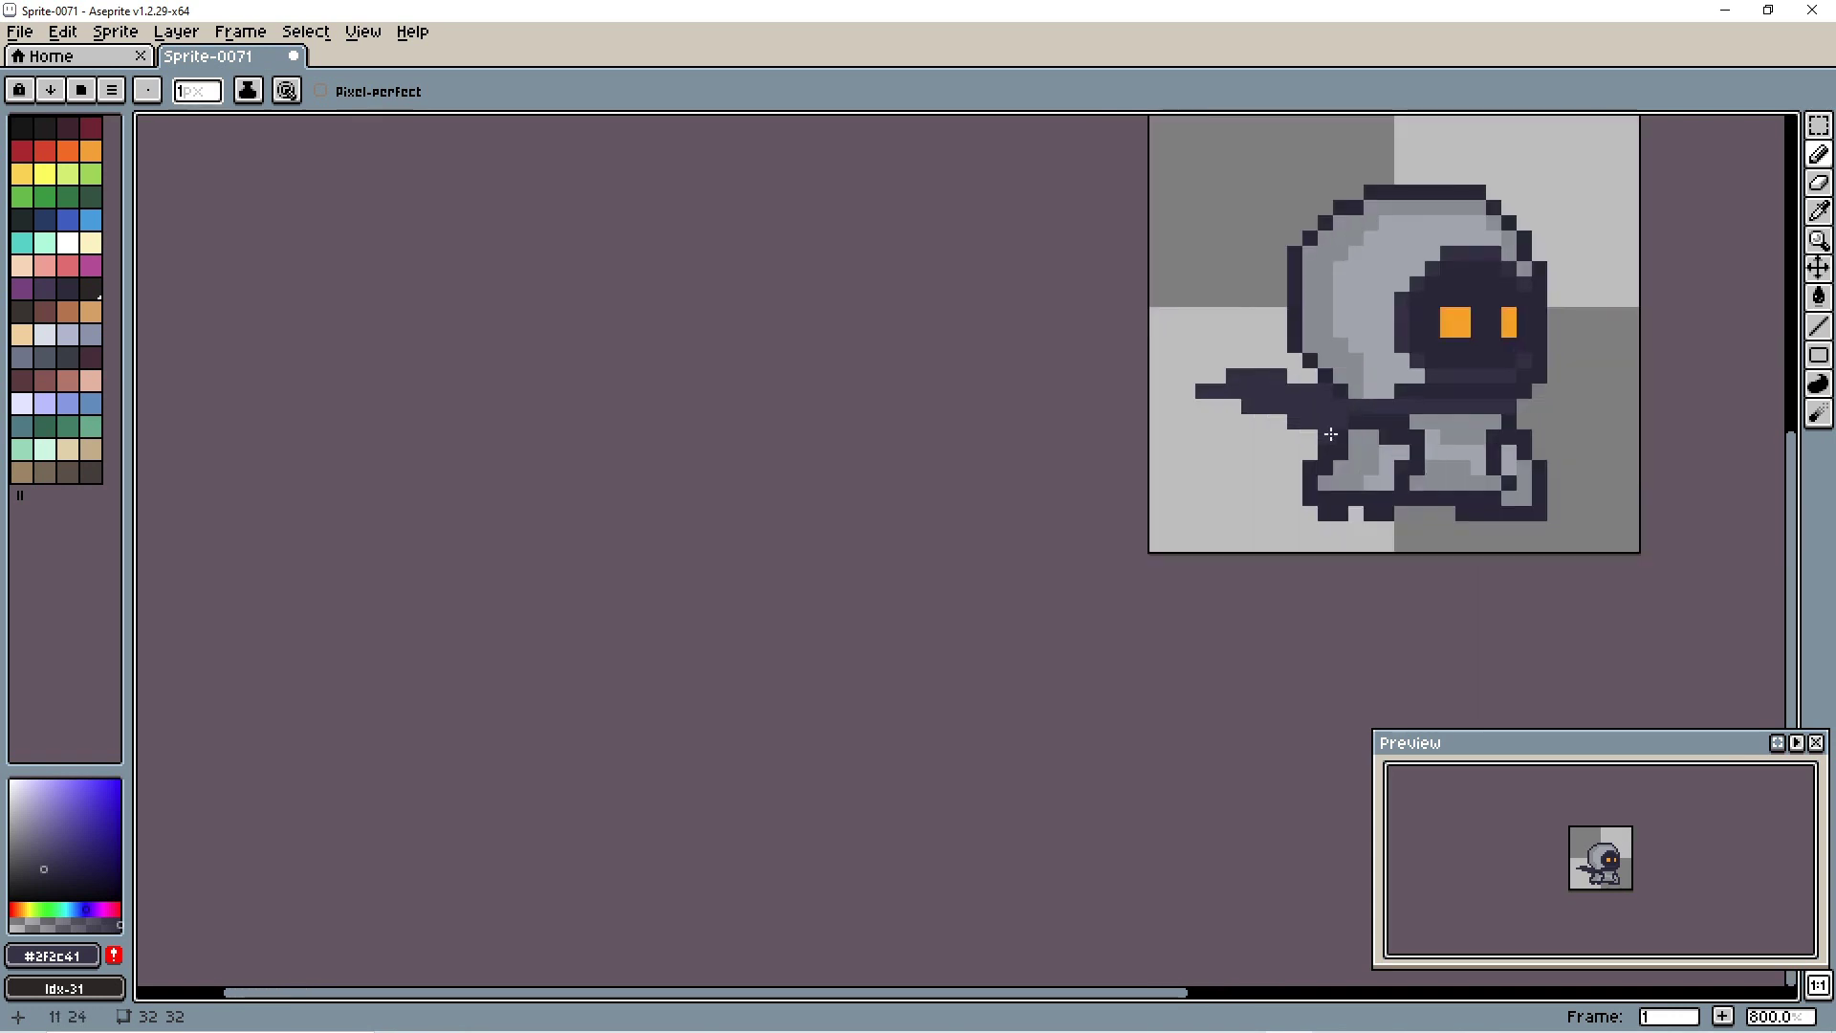
pyautogui.scroll(-5, 1331, 434)
pyautogui.scroll(2, 1397, 463)
# Step: Undo the last two weapon strokes and redraw the dark arm row
pyautogui.hotkey('ctrl', 'z')
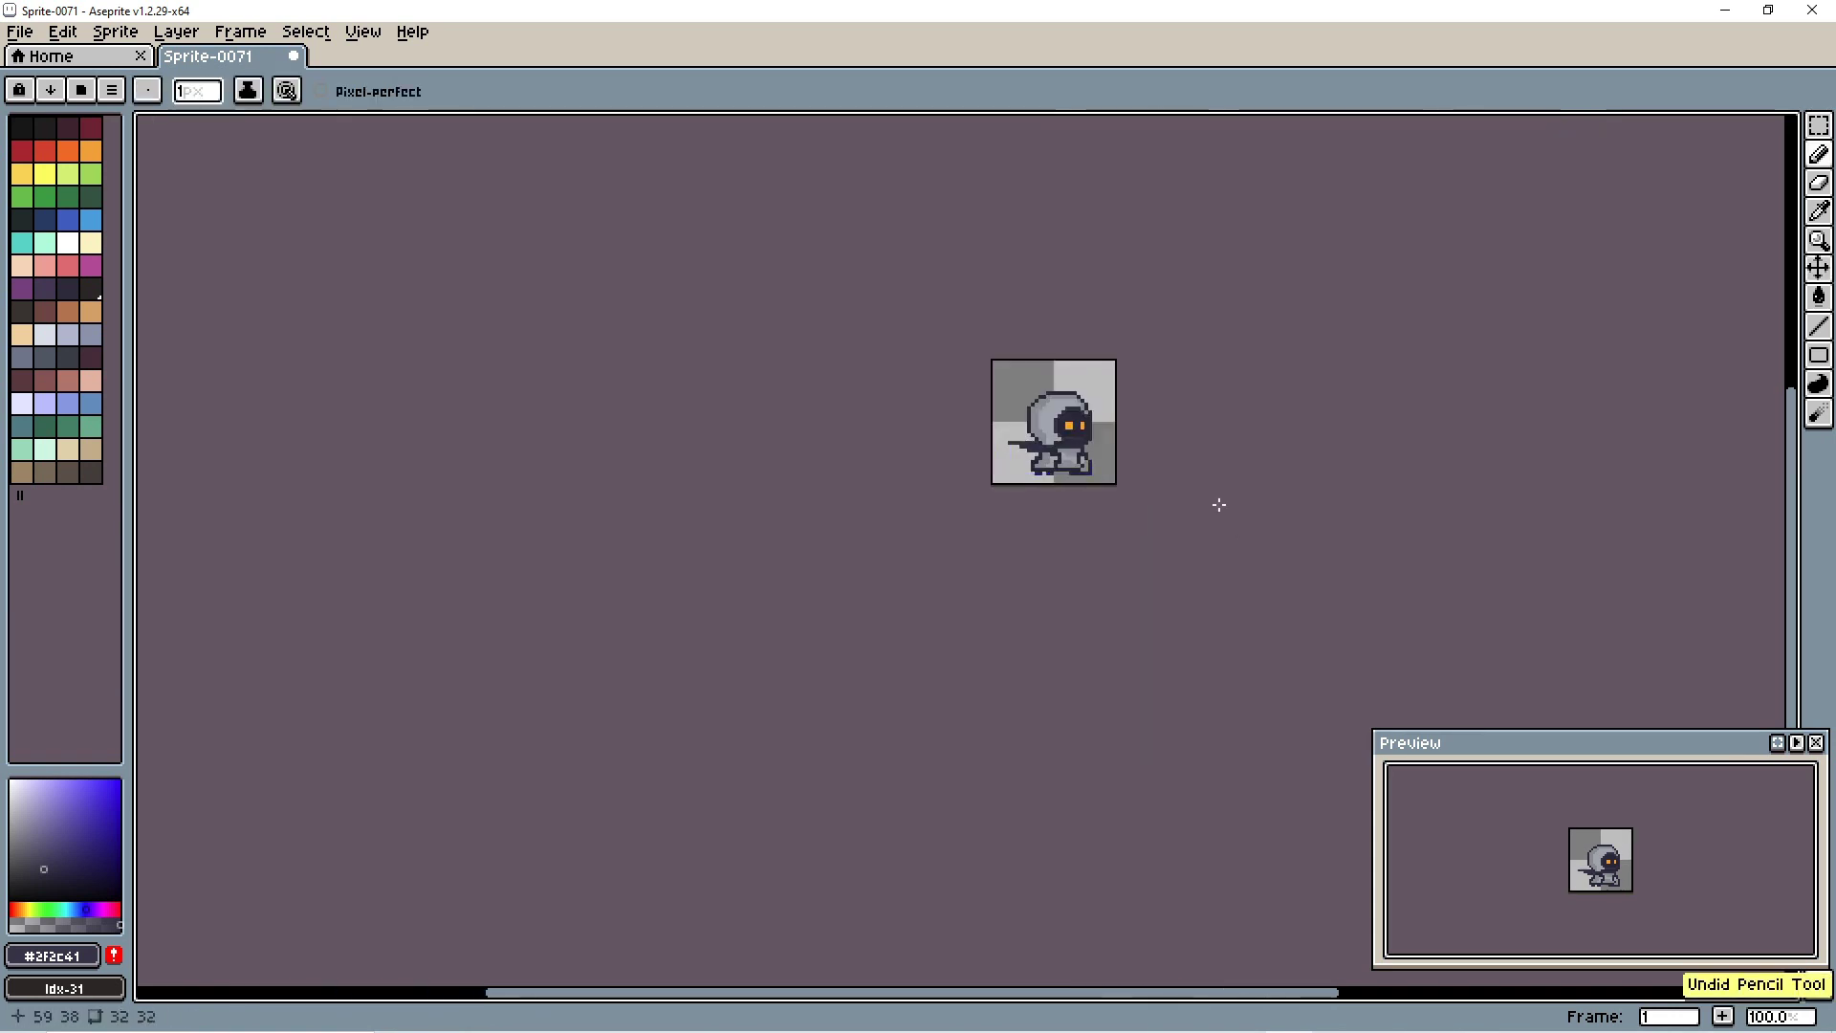
pyautogui.scroll(5, 1219, 504)
pyautogui.scroll(-4, 1434, 440)
pyautogui.hotkey('ctrl', 'z')
pyautogui.scroll(3, 1496, 422)
pyautogui.scroll(1, 1507, 379)
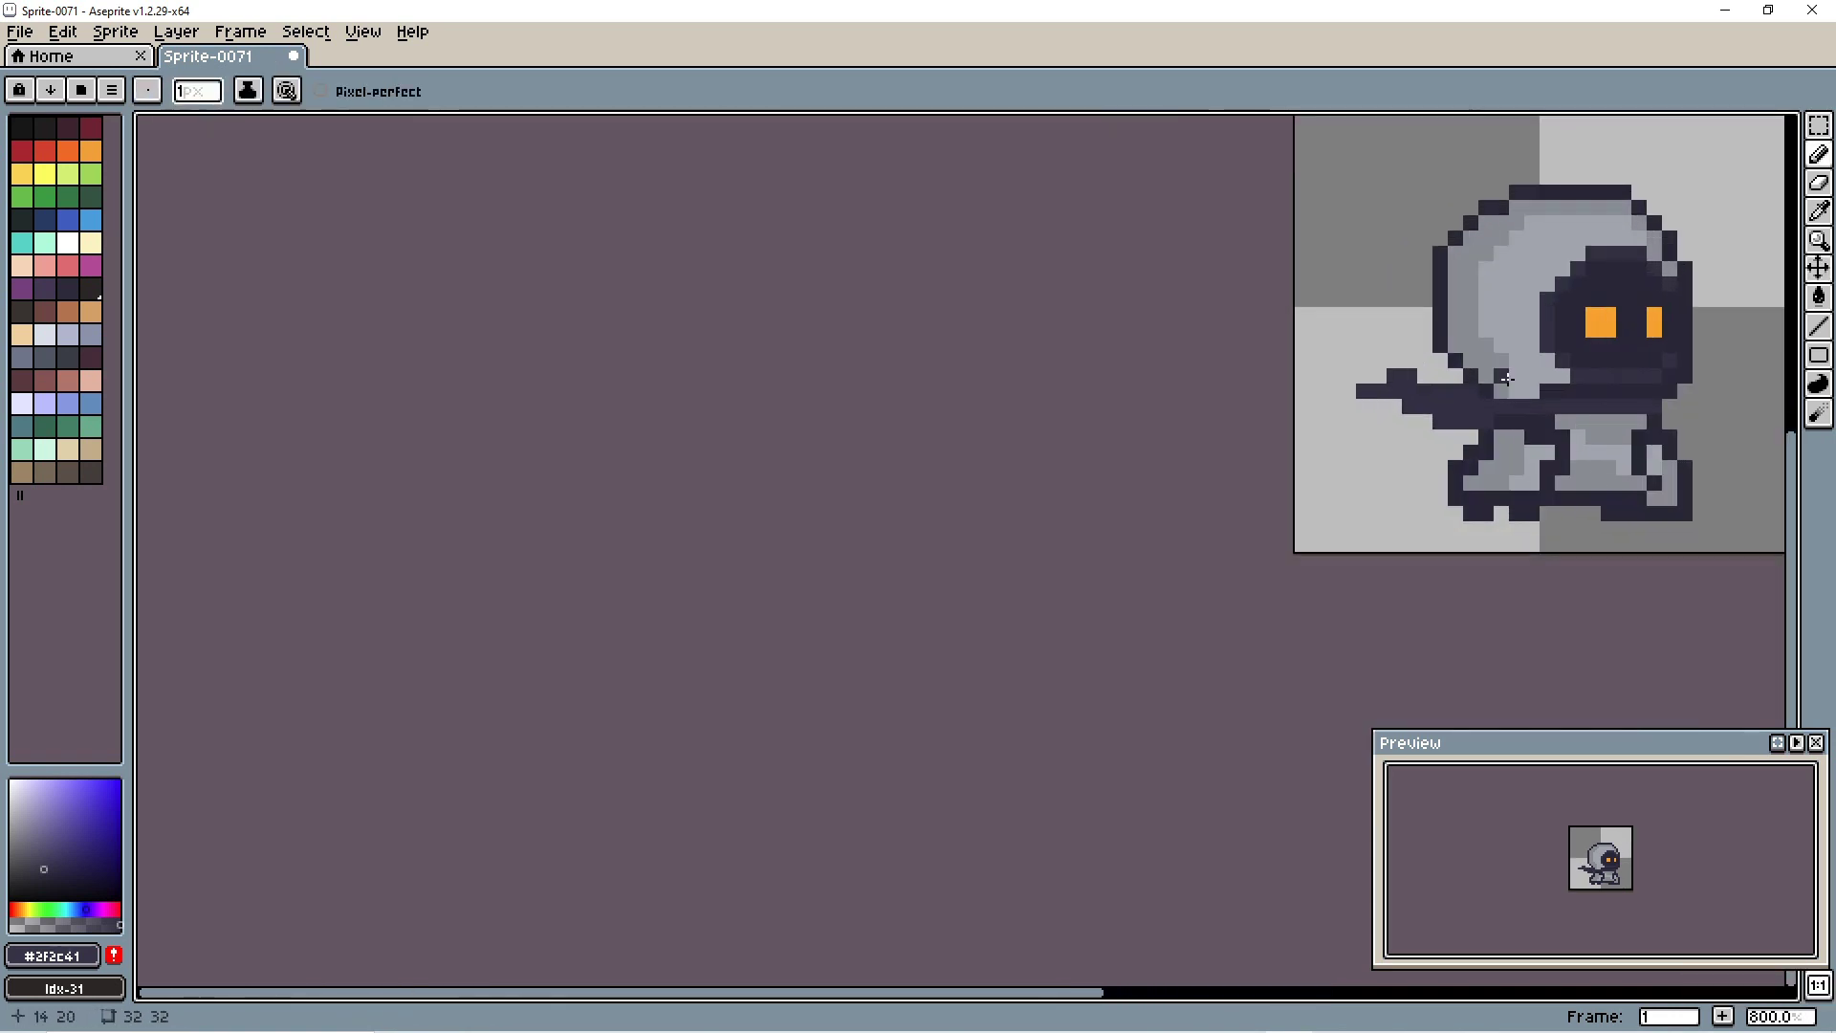
pyautogui.scroll(-6, 1506, 379)
pyautogui.scroll(7, 1325, 459)
pyautogui.scroll(-7, 1339, 421)
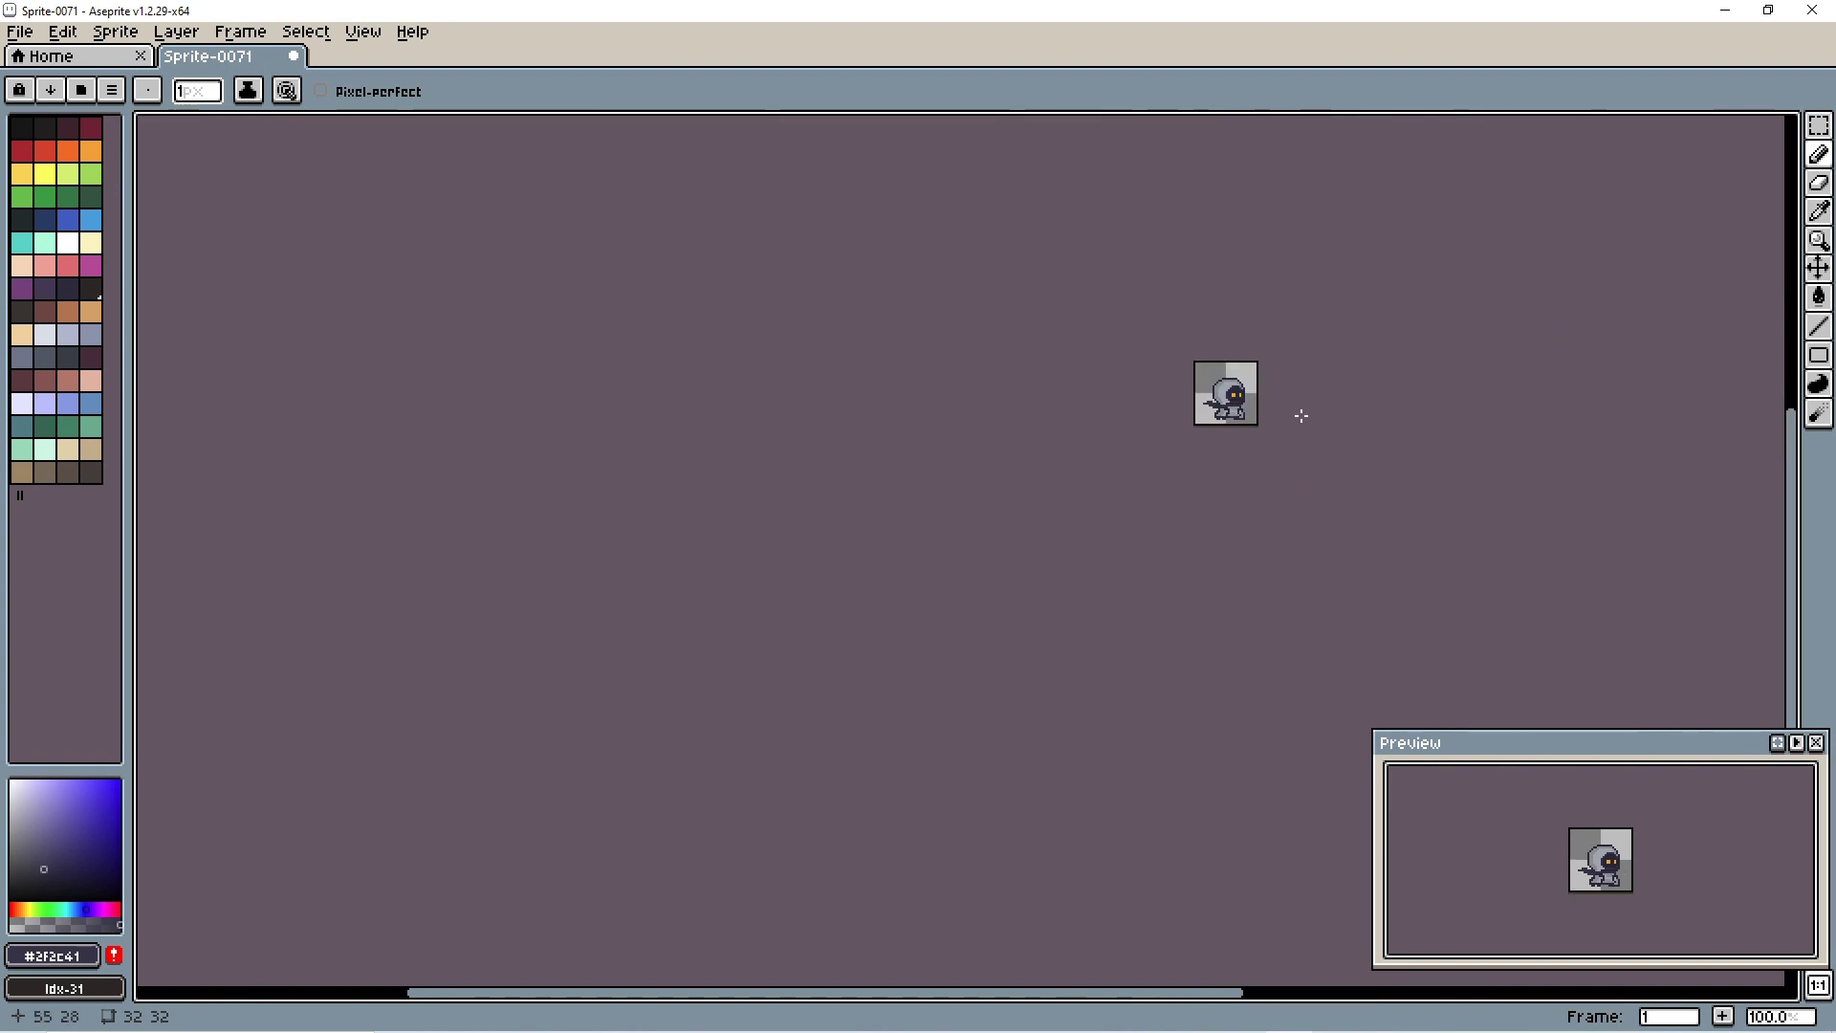
pyautogui.scroll(5, 1281, 420)
pyautogui.scroll(1, 1259, 428)
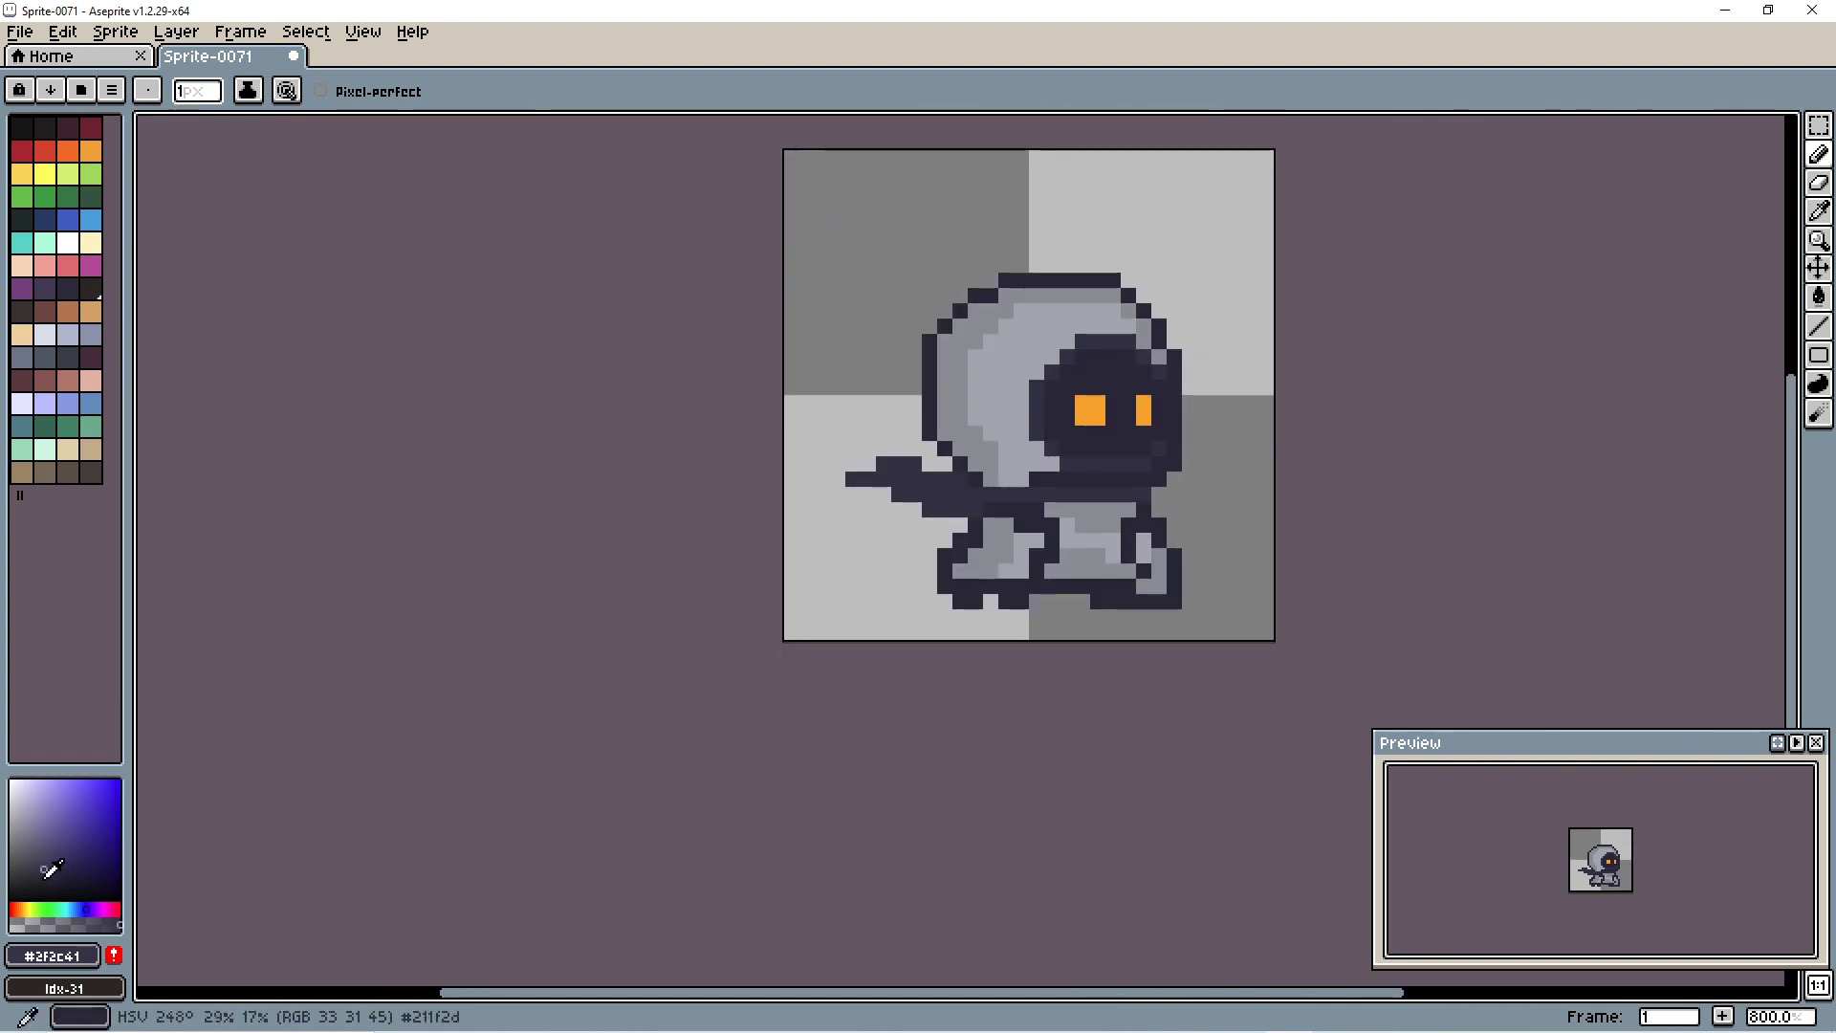
pyautogui.moveTo(885, 465); pyautogui.dragTo(916, 465)
pyautogui.scroll(-3, 931, 502)
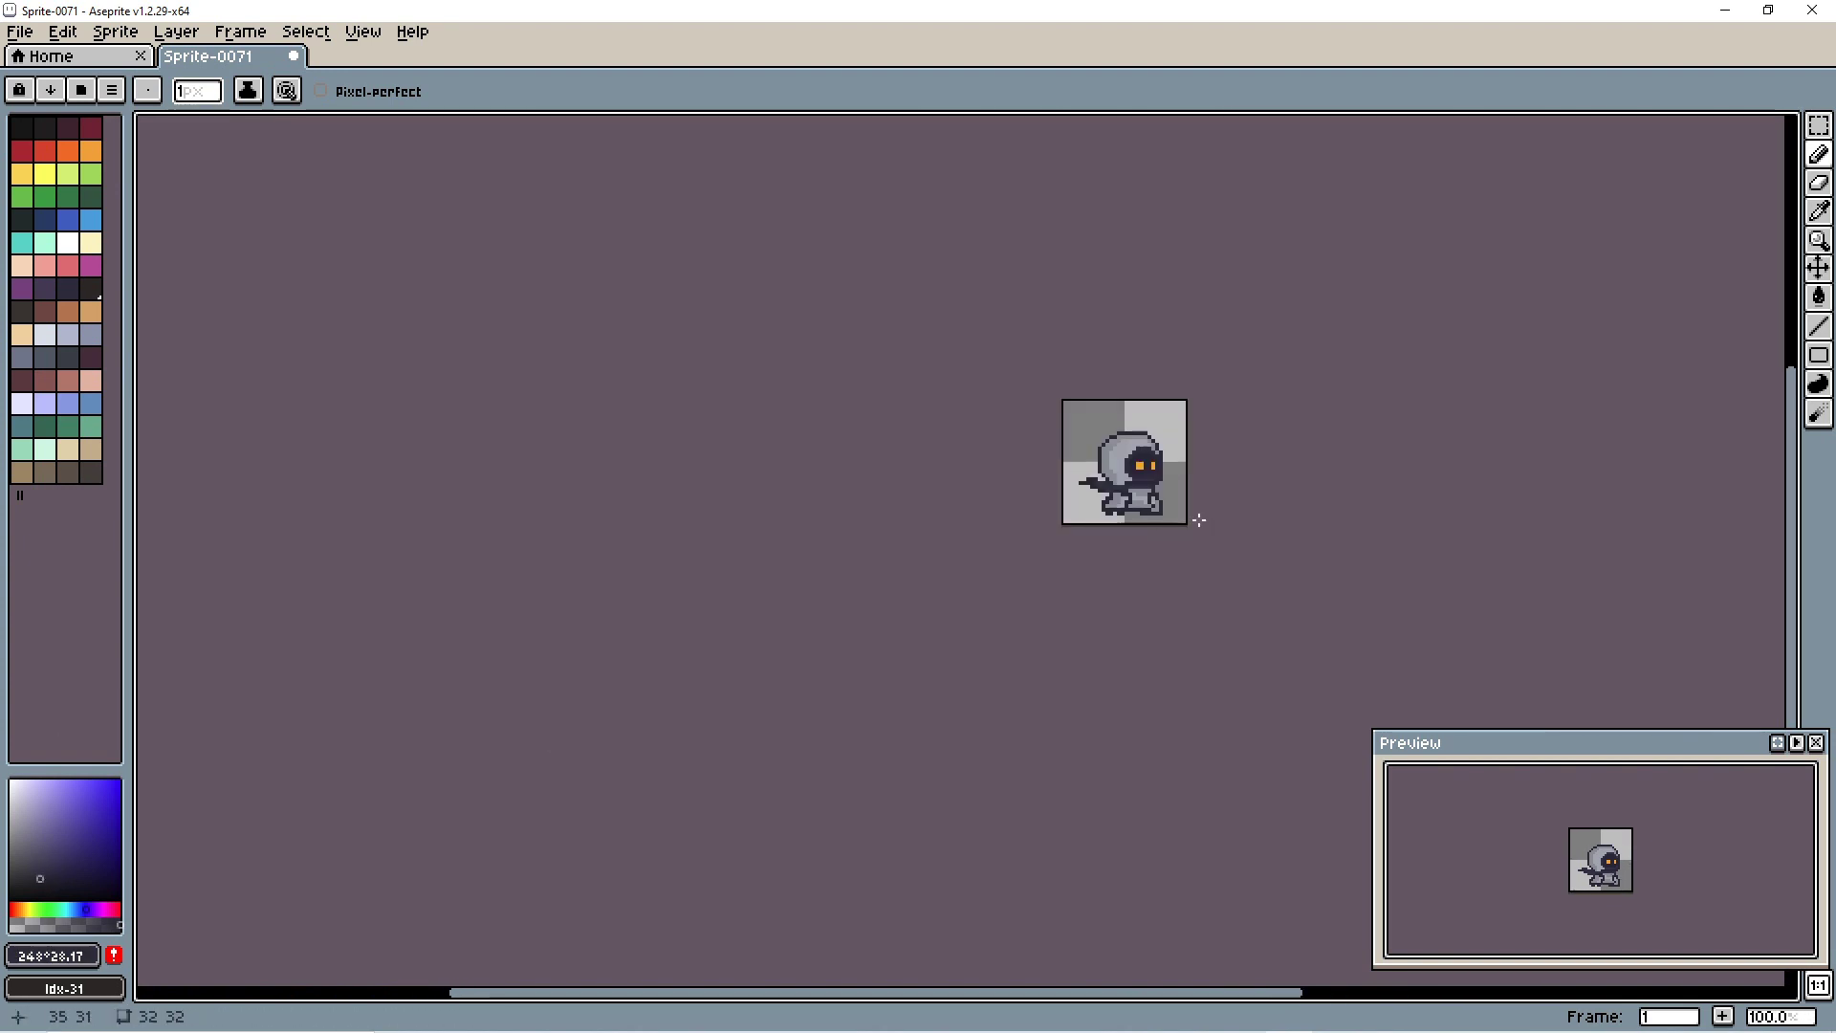
pyautogui.scroll(5, 1027, 446)
pyautogui.scroll(-8, 1295, 414)
pyautogui.scroll(1, 1356, 431)
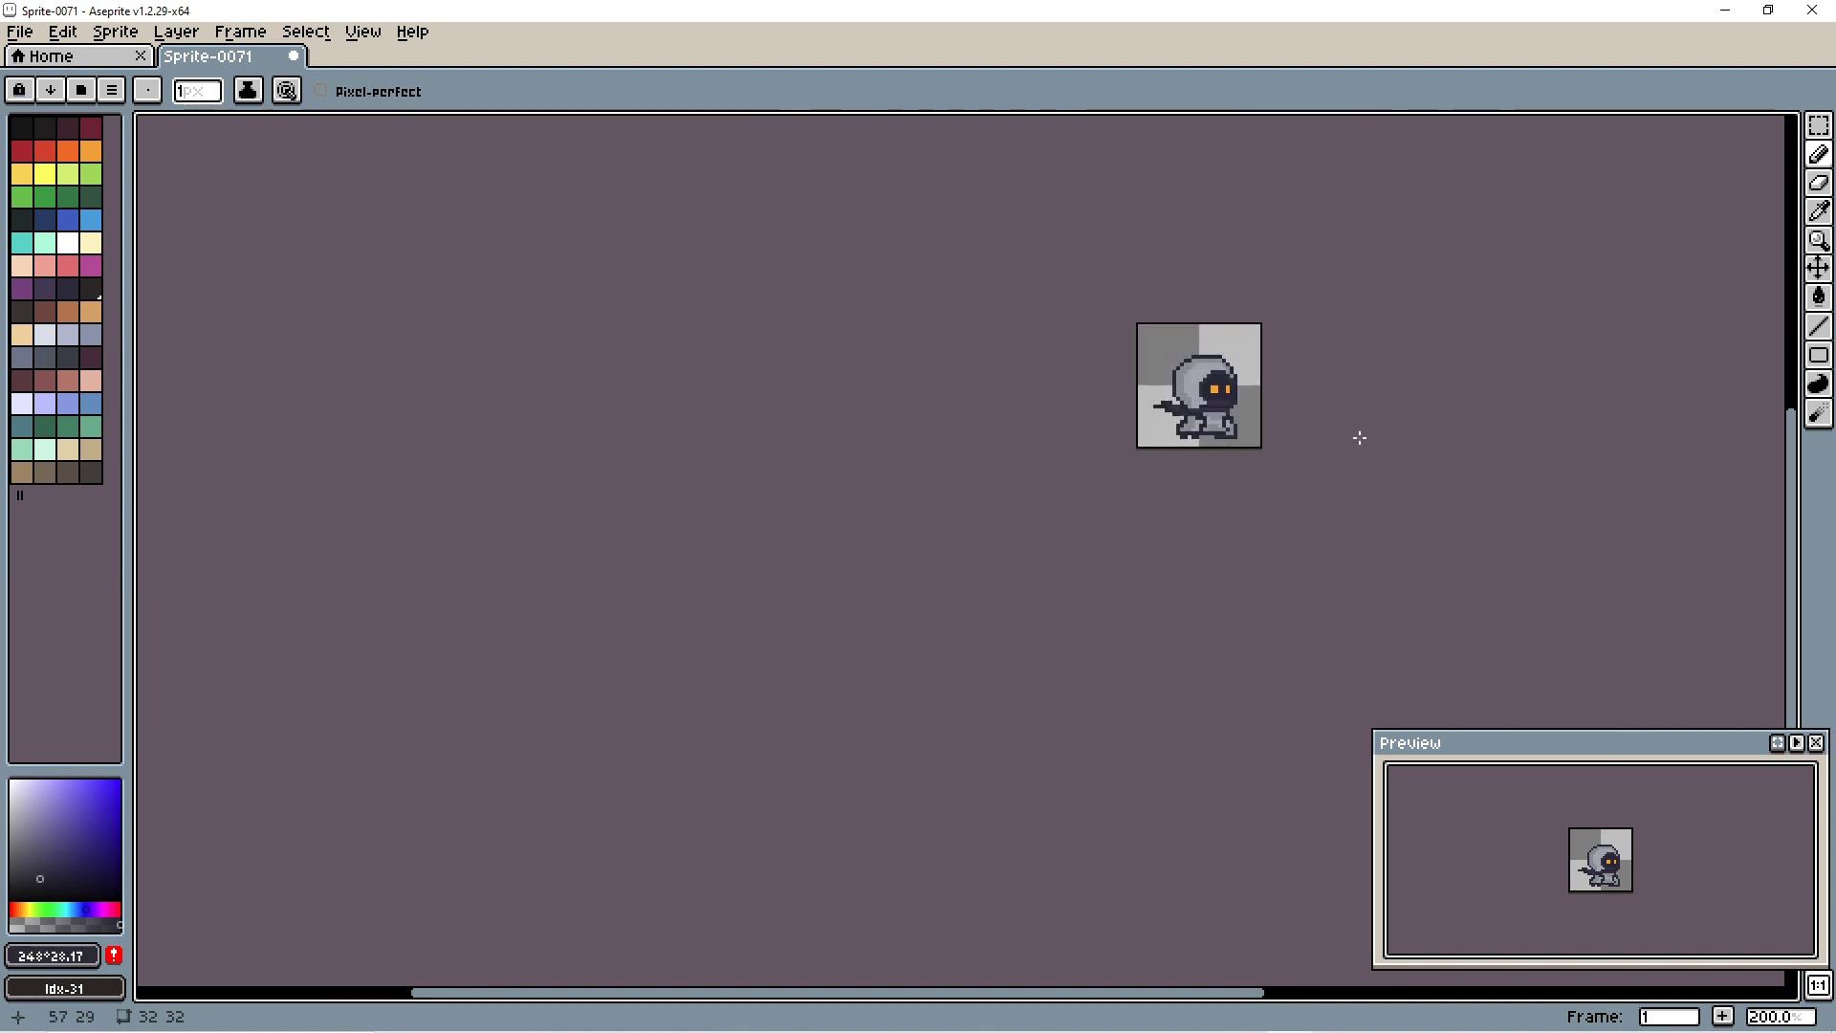
pyautogui.scroll(6, 1262, 421)
pyautogui.scroll(-6, 1323, 443)
pyautogui.scroll(3, 1323, 443)
pyautogui.scroll(1, 1282, 434)
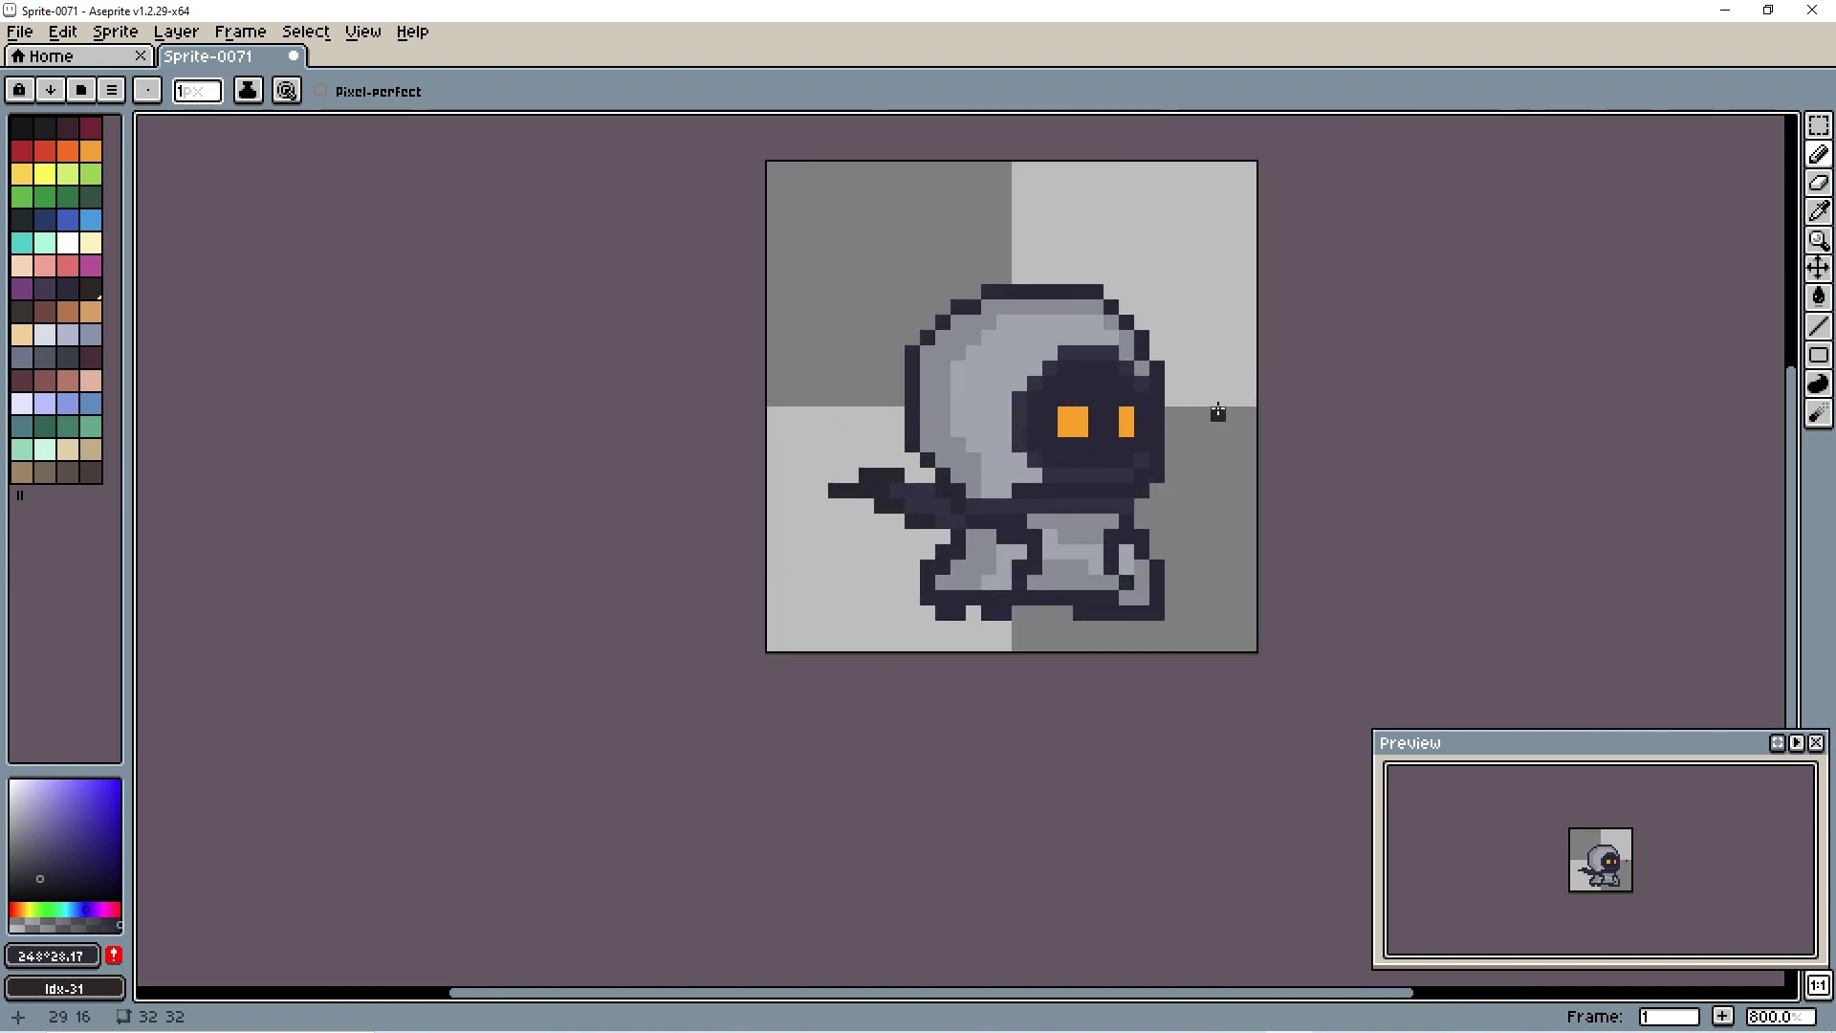
pyautogui.scroll(-1, 1215, 398)
pyautogui.scroll(-5, 1273, 406)
pyautogui.scroll(6, 1195, 398)
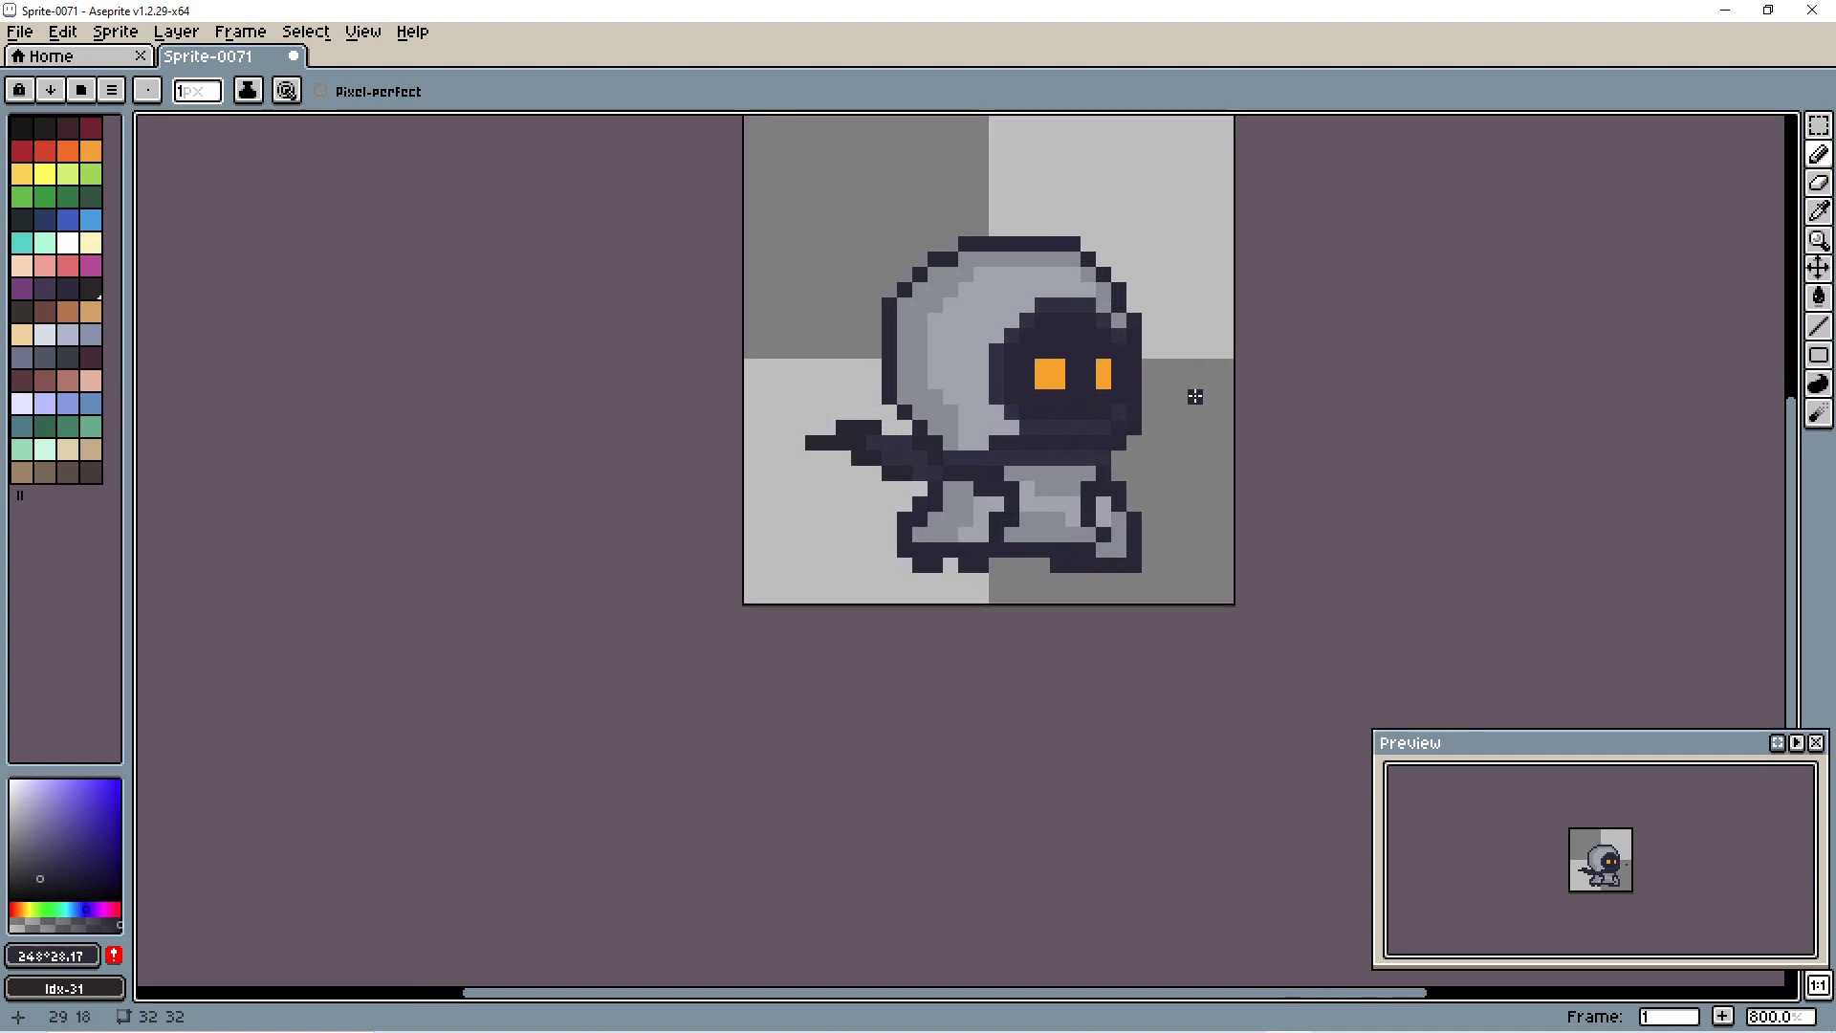
pyautogui.scroll(-3, 1198, 395)
pyautogui.press('m')
pyautogui.hotkey('ctrl', 'a')
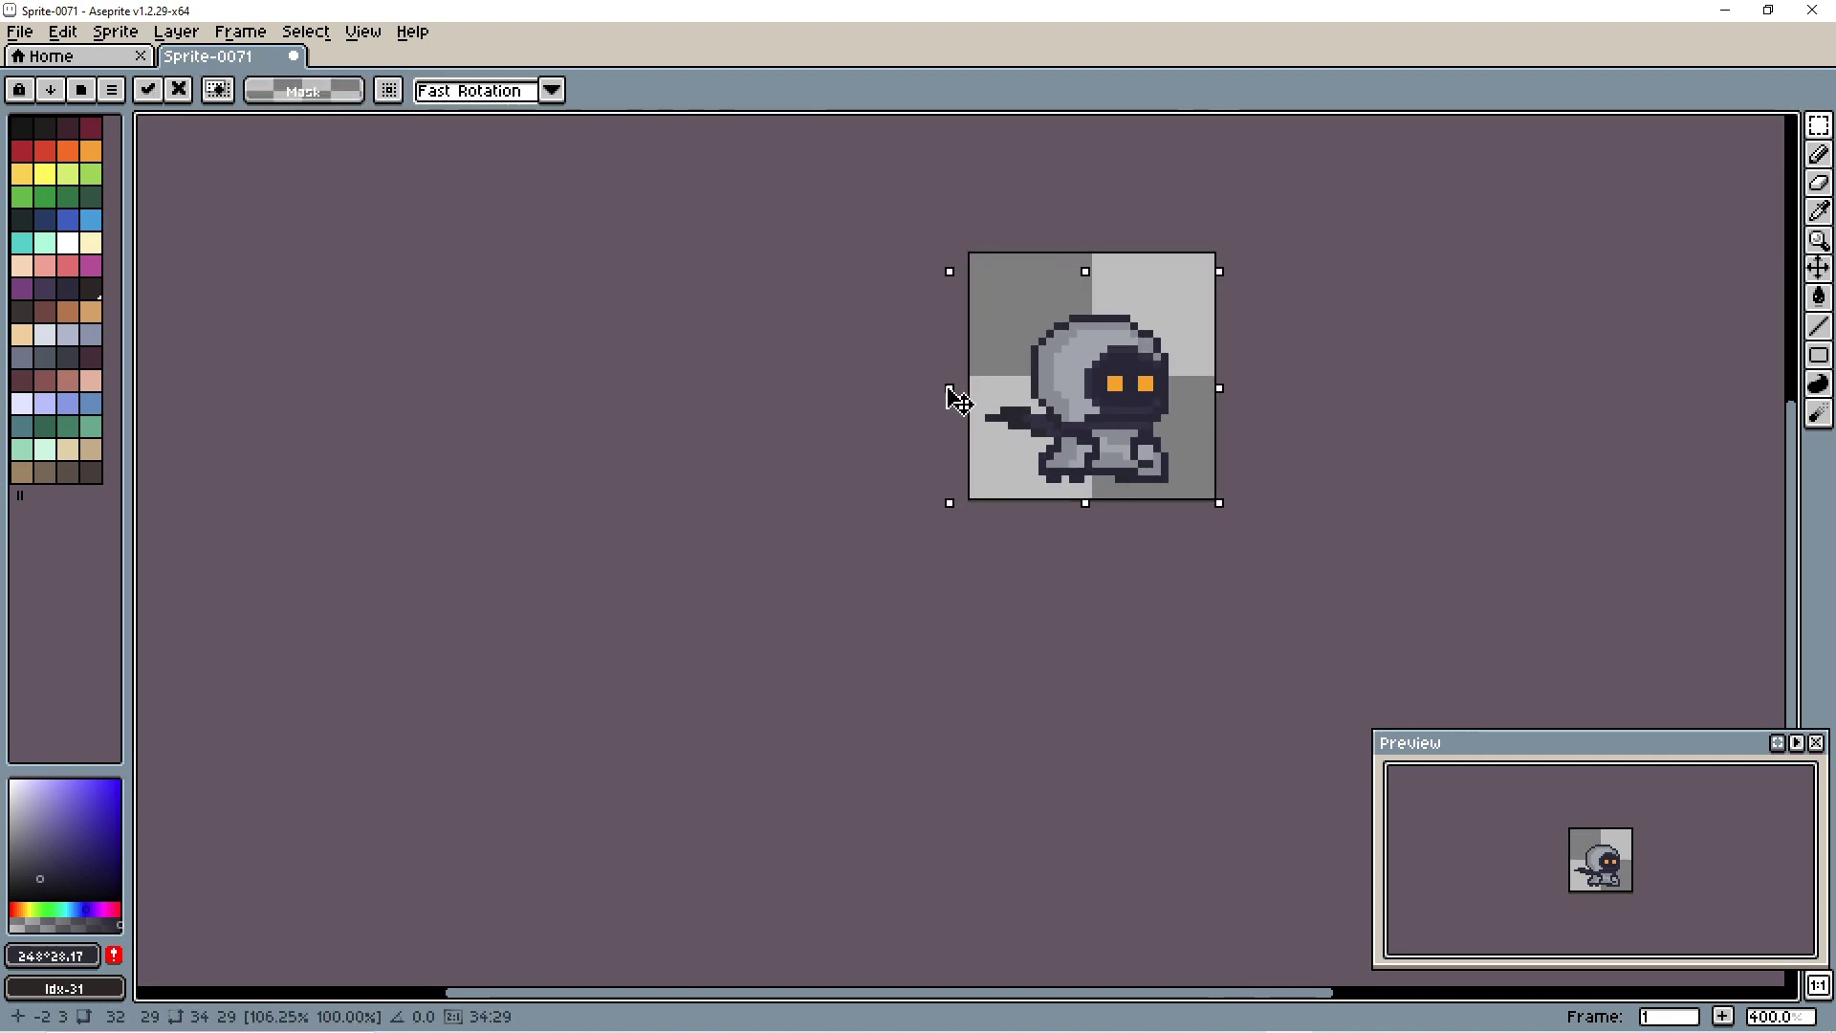
pyautogui.scroll(-2, 1262, 393)
pyautogui.hotkey('ctrl', 'd')
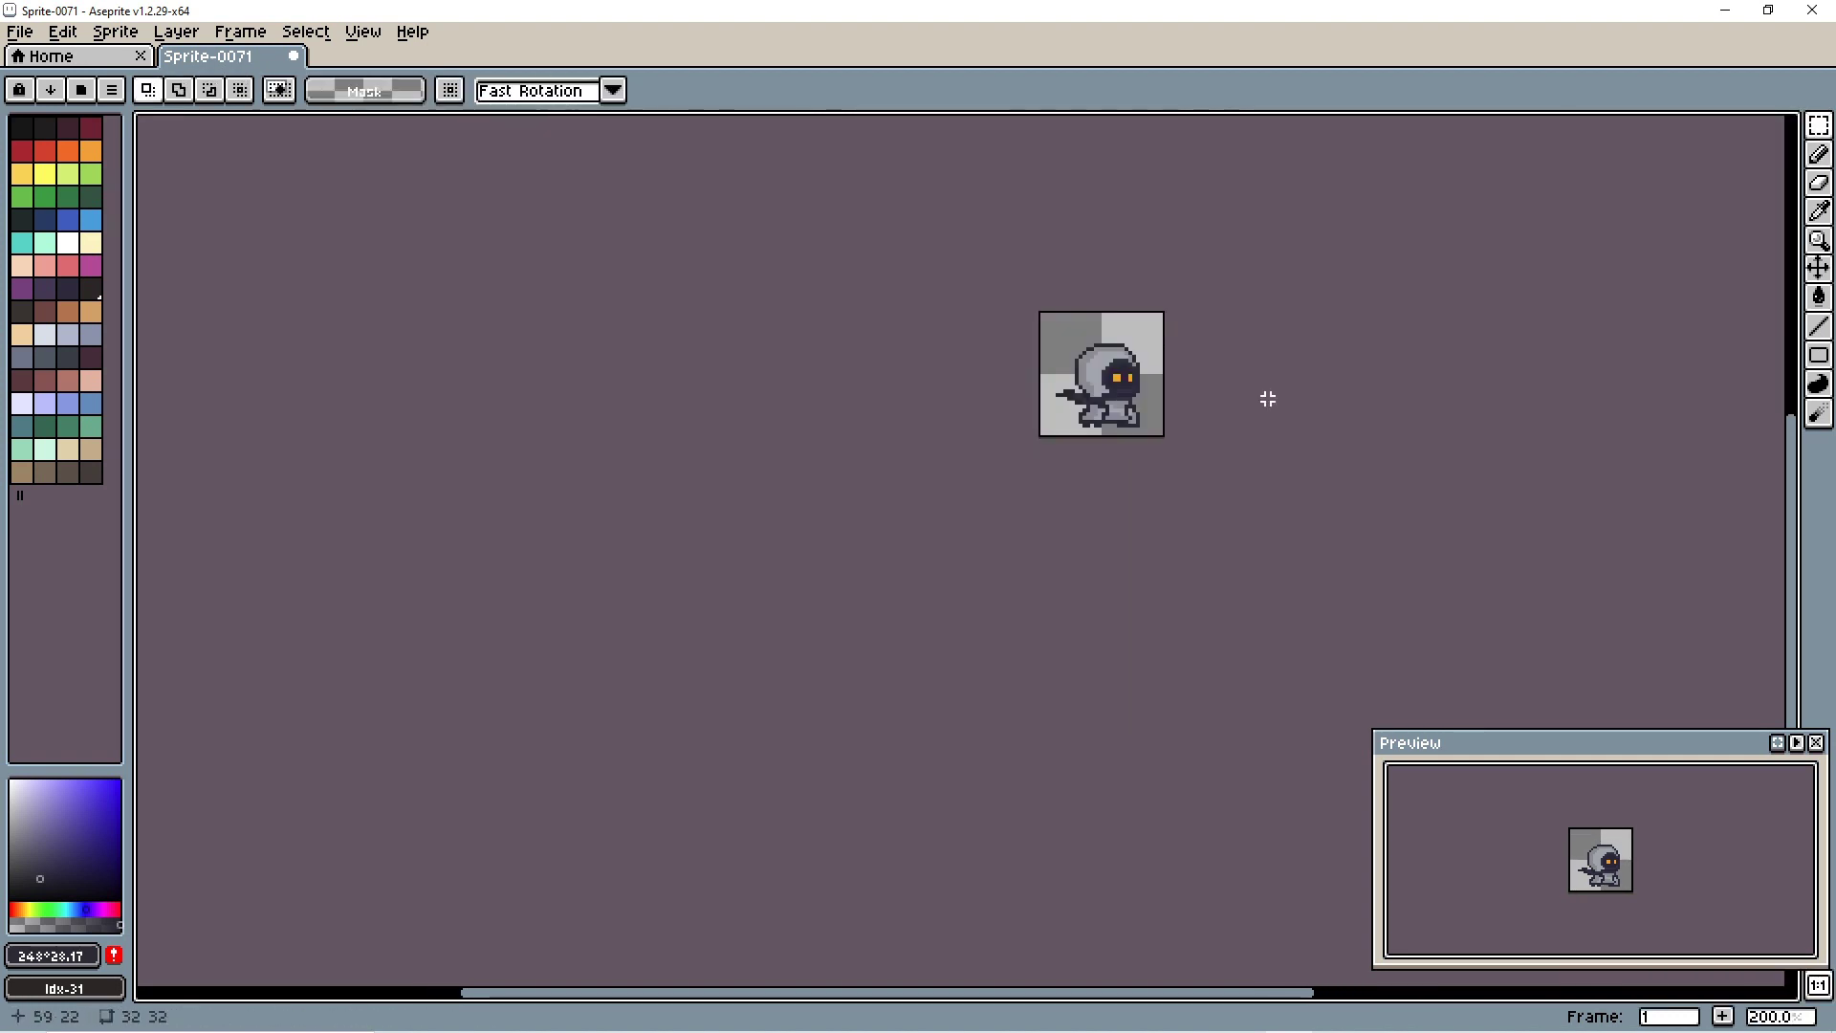
pyautogui.scroll(2, 1161, 412)
pyautogui.moveTo(941, 270); pyautogui.dragTo(1170, 473)
pyautogui.click(947, 383)
pyautogui.moveTo(947, 383); pyautogui.dragTo(937, 382)
pyautogui.scroll(-6, 1148, 373)
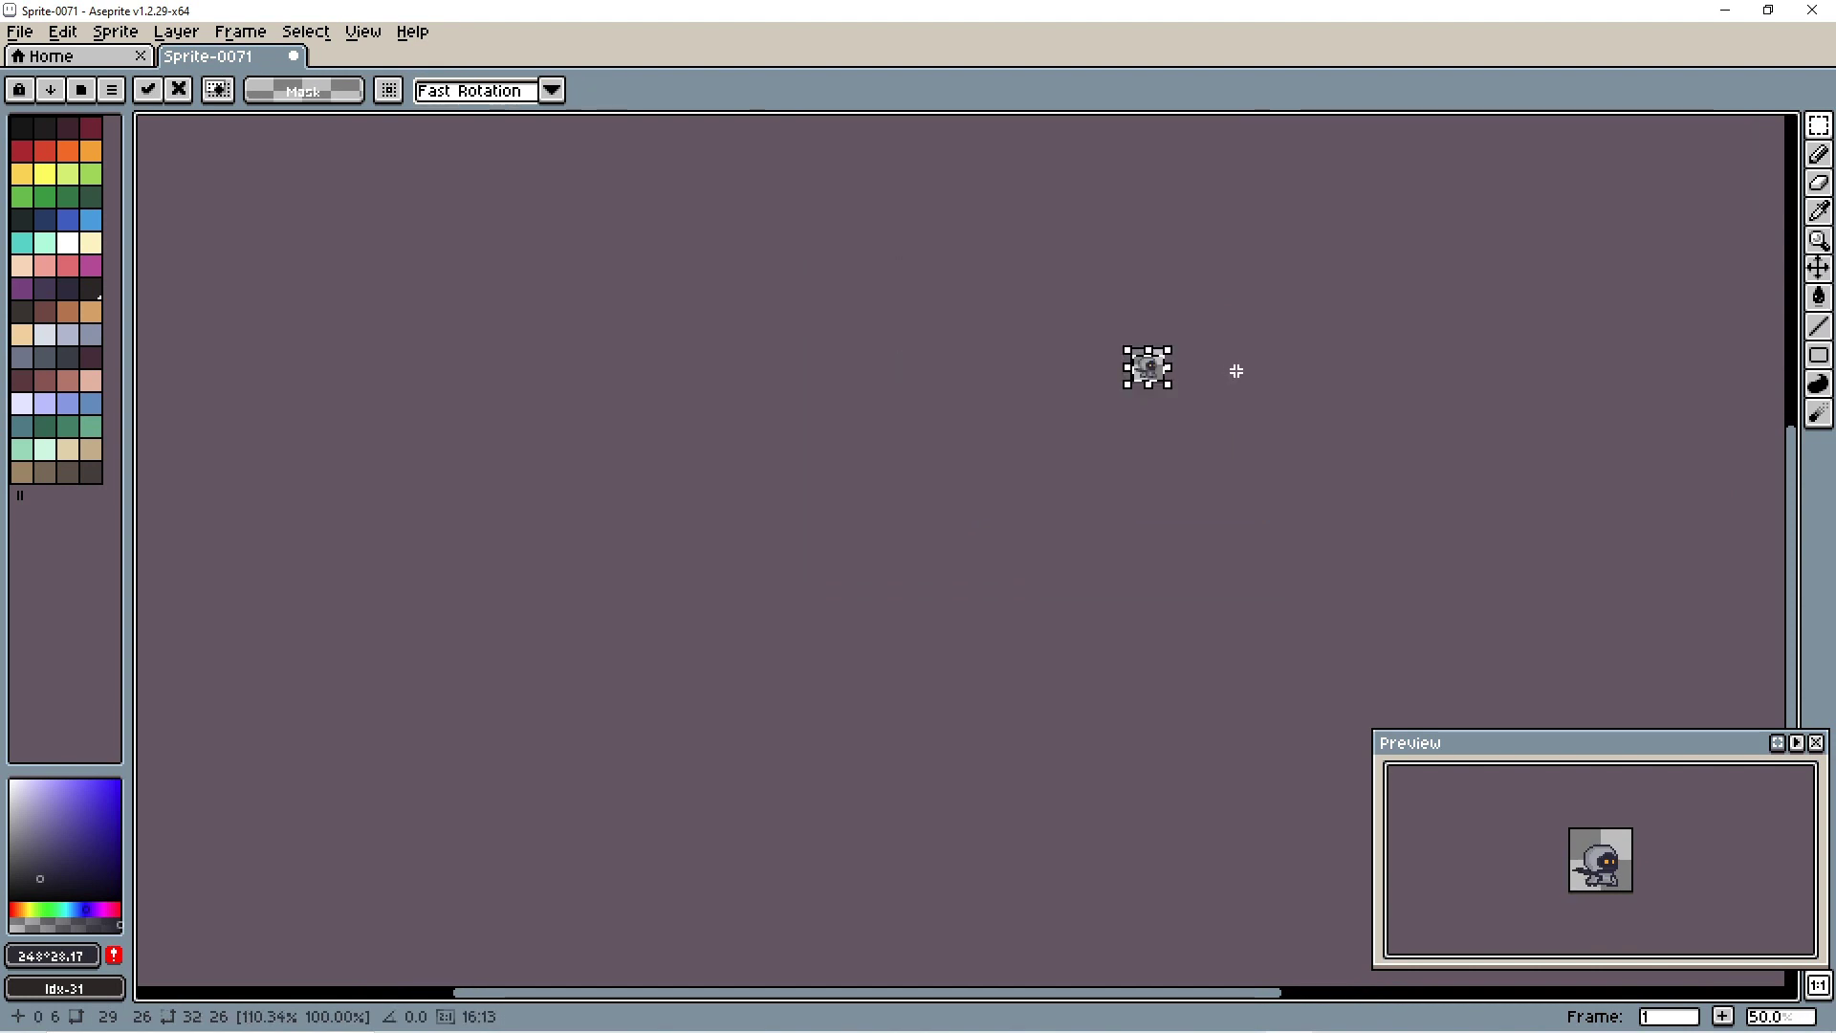
pyautogui.click(1234, 369)
pyautogui.scroll(4, 1434, 287)
pyautogui.scroll(1, 1333, 262)
pyautogui.scroll(5, 1332, 262)
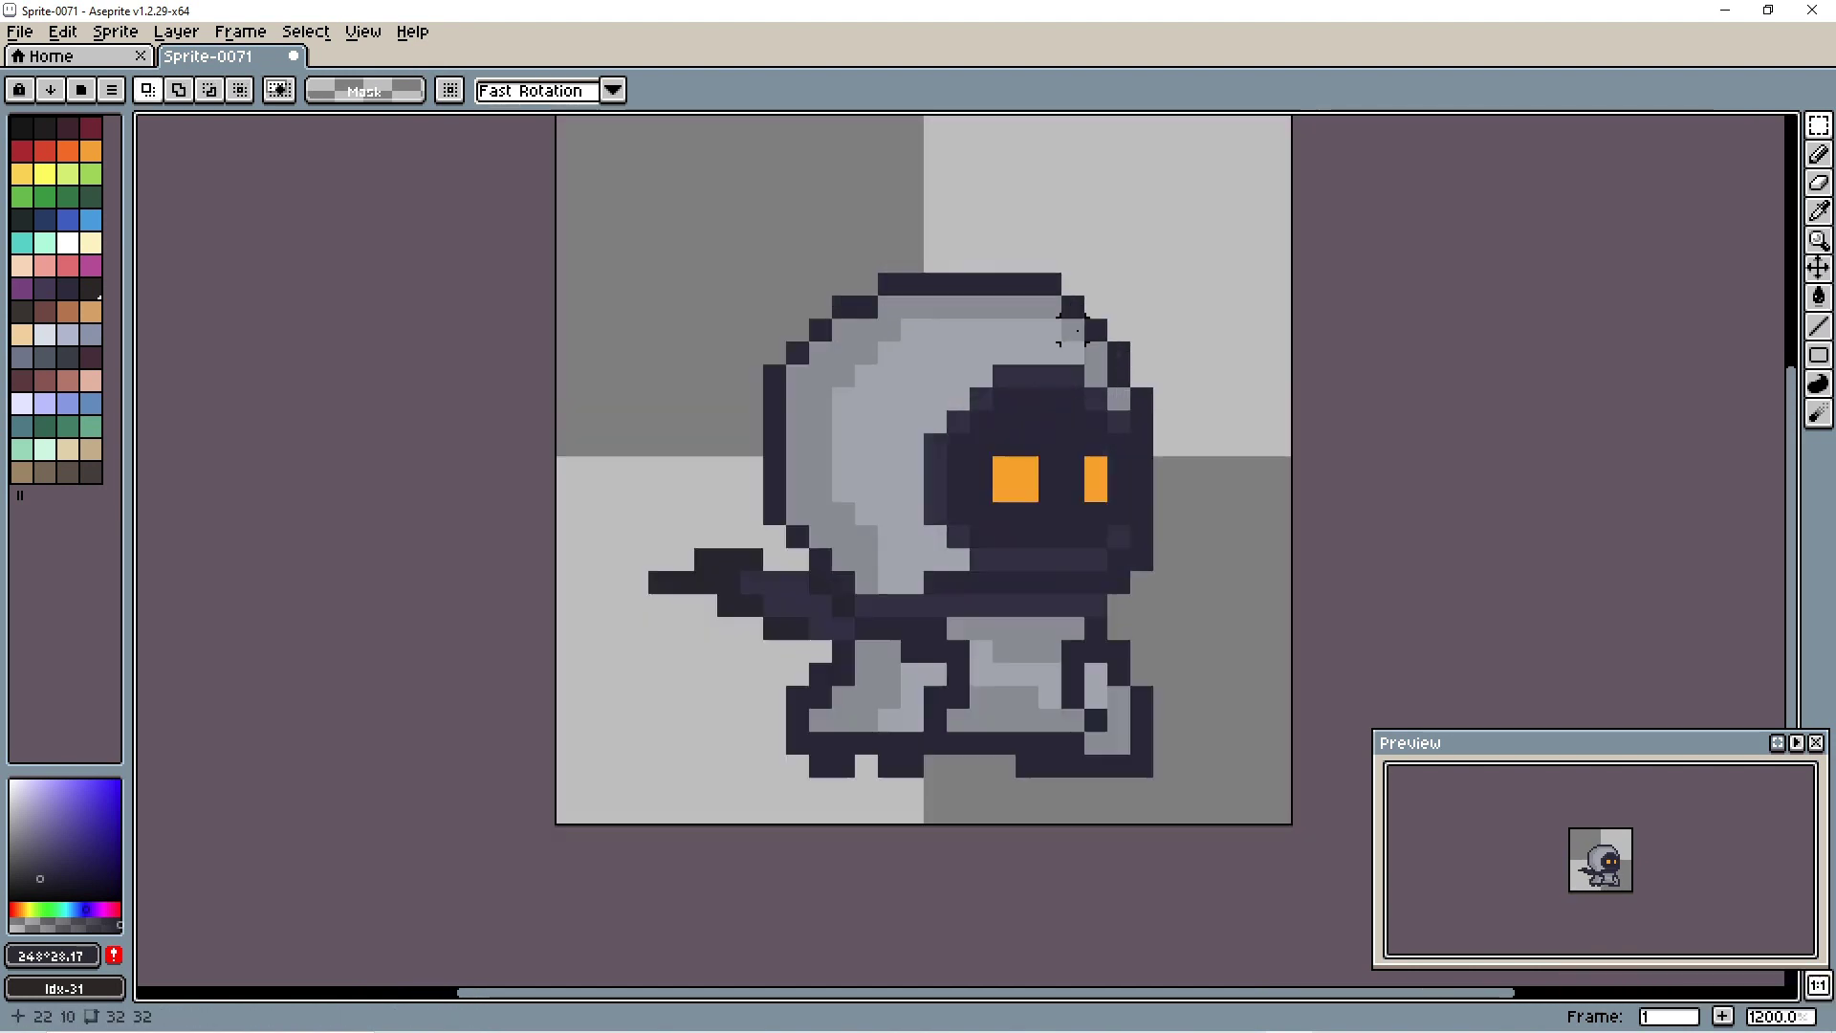
pyautogui.scroll(-4, 1230, 398)
pyautogui.scroll(4, 1182, 389)
pyautogui.press('b')
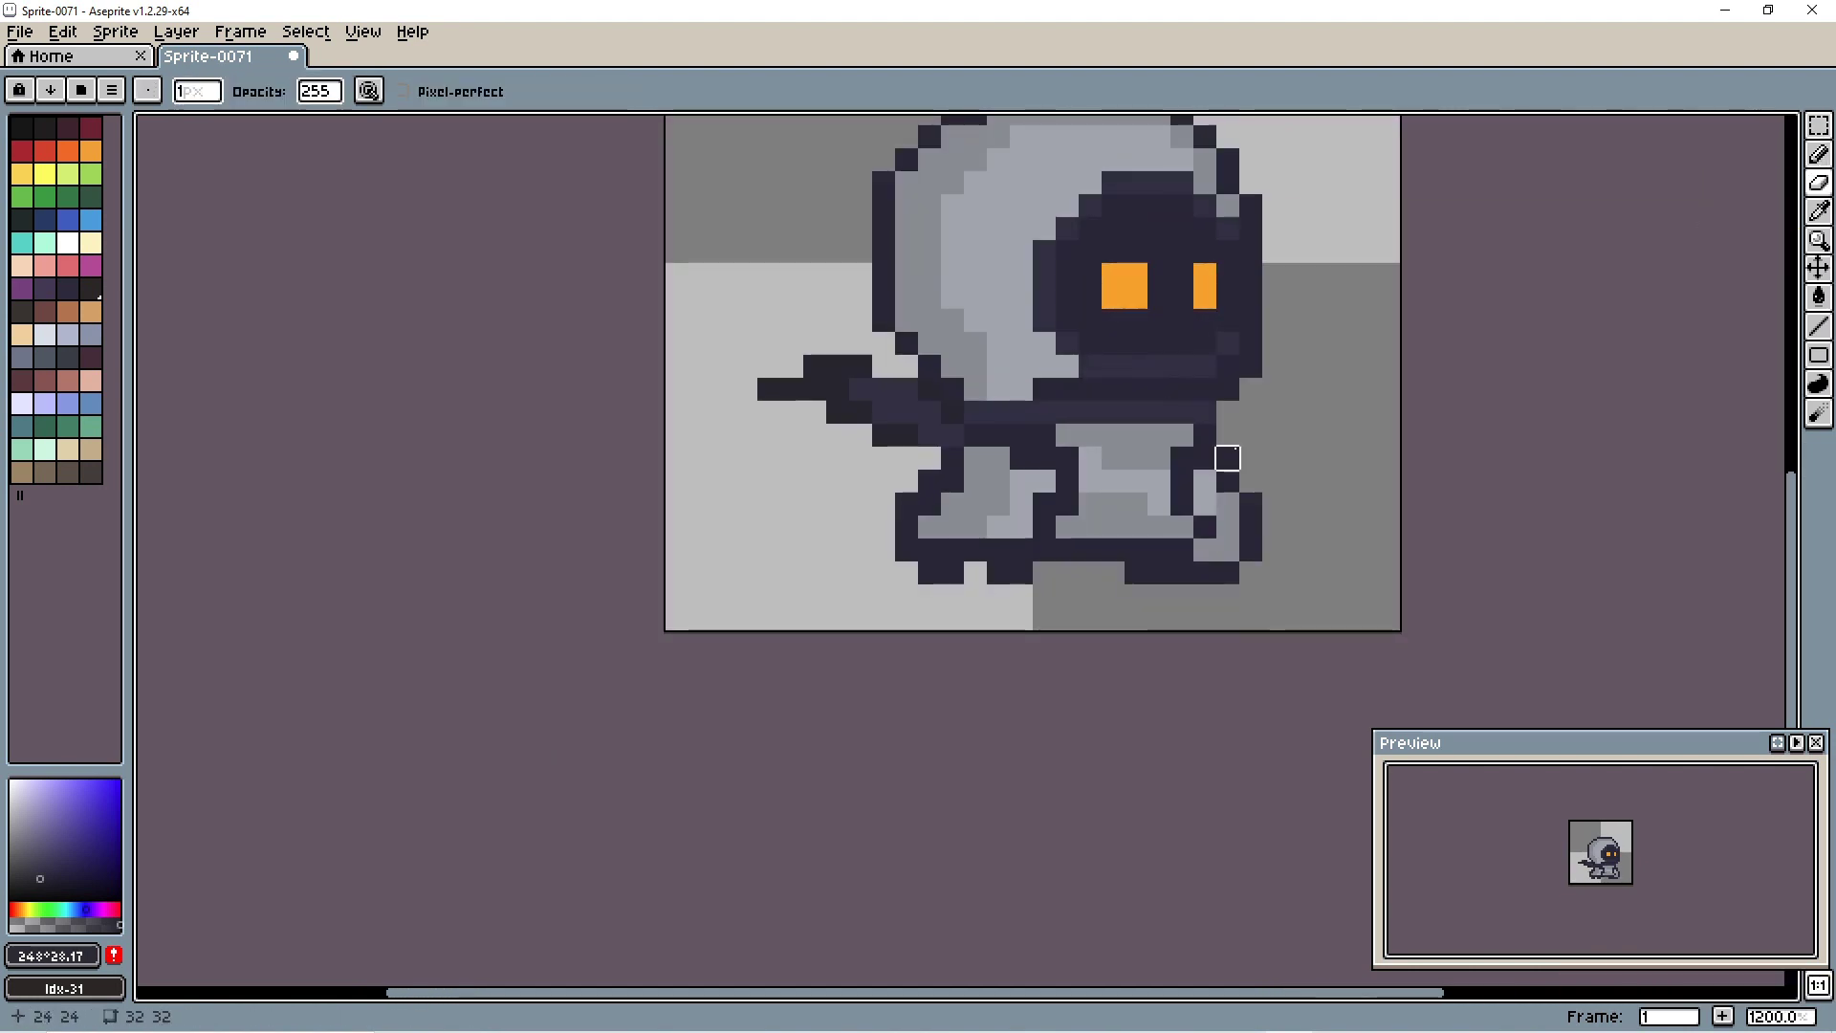
pyautogui.scroll(-5, 1229, 459)
pyautogui.scroll(5, 1358, 453)
pyautogui.scroll(1, 928, 588)
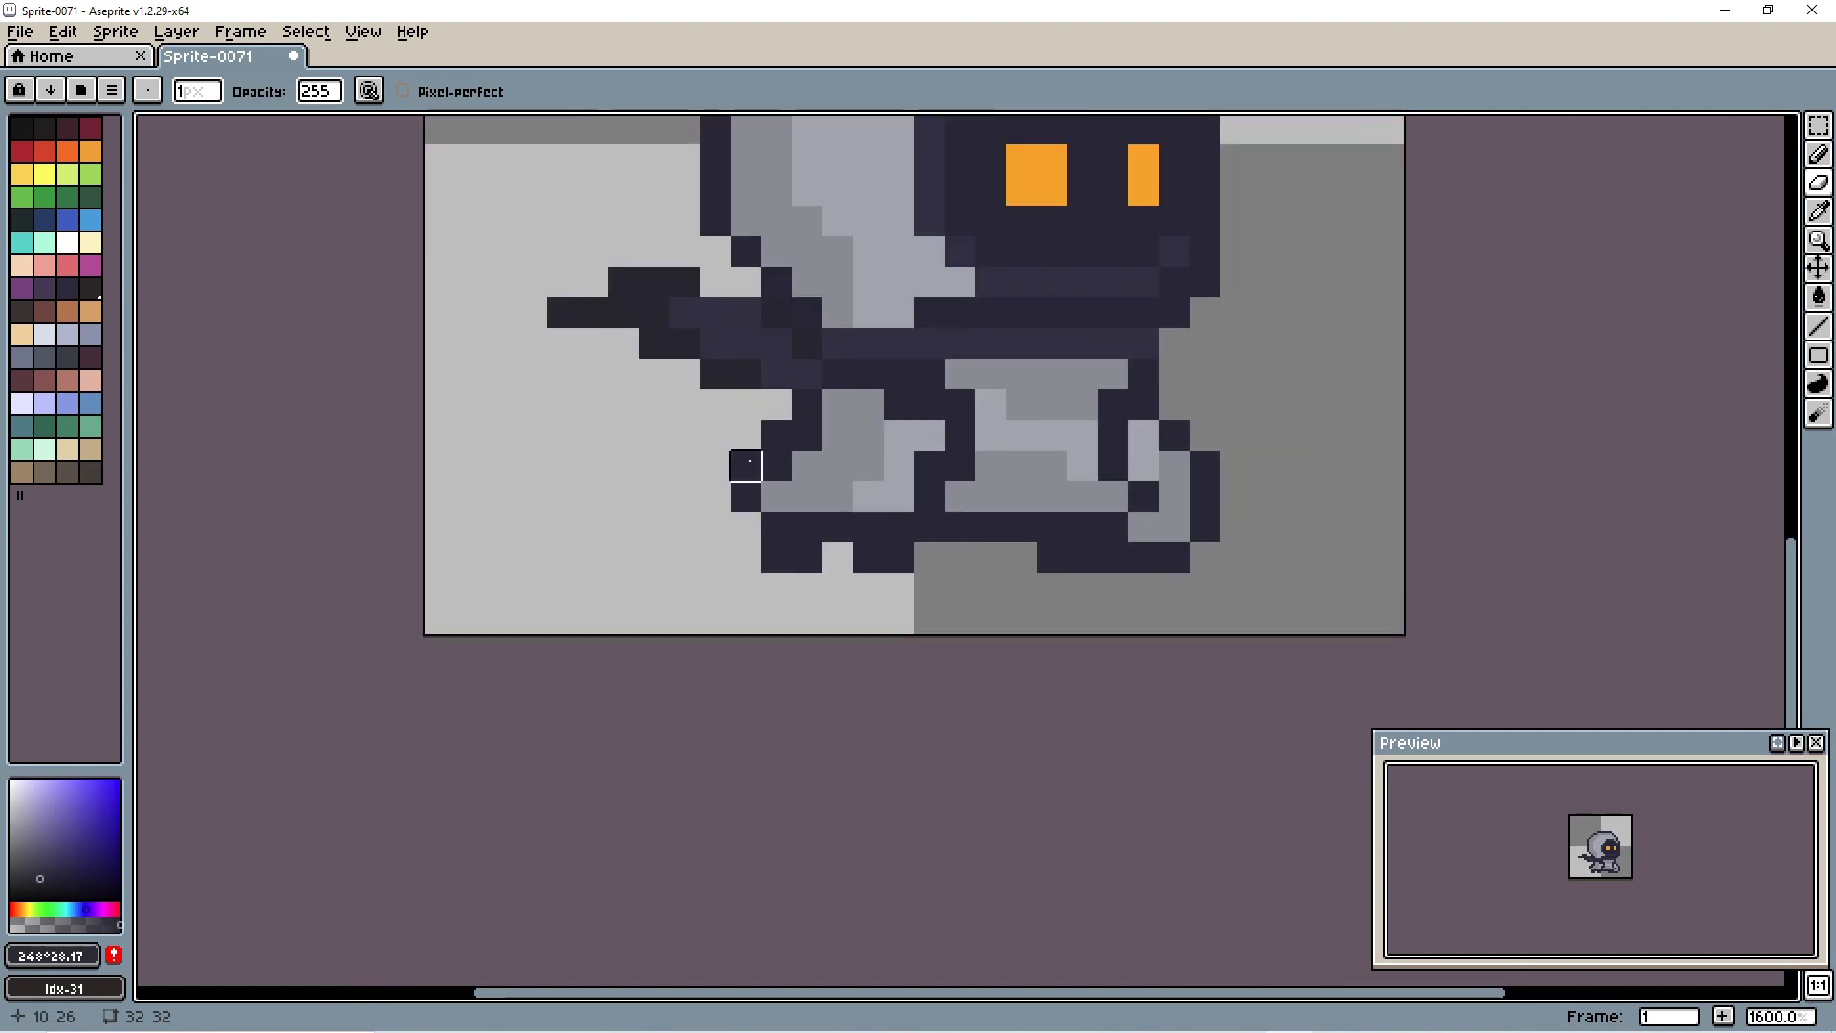
pyautogui.scroll(-4, 1292, 389)
pyautogui.scroll(4, 943, 460)
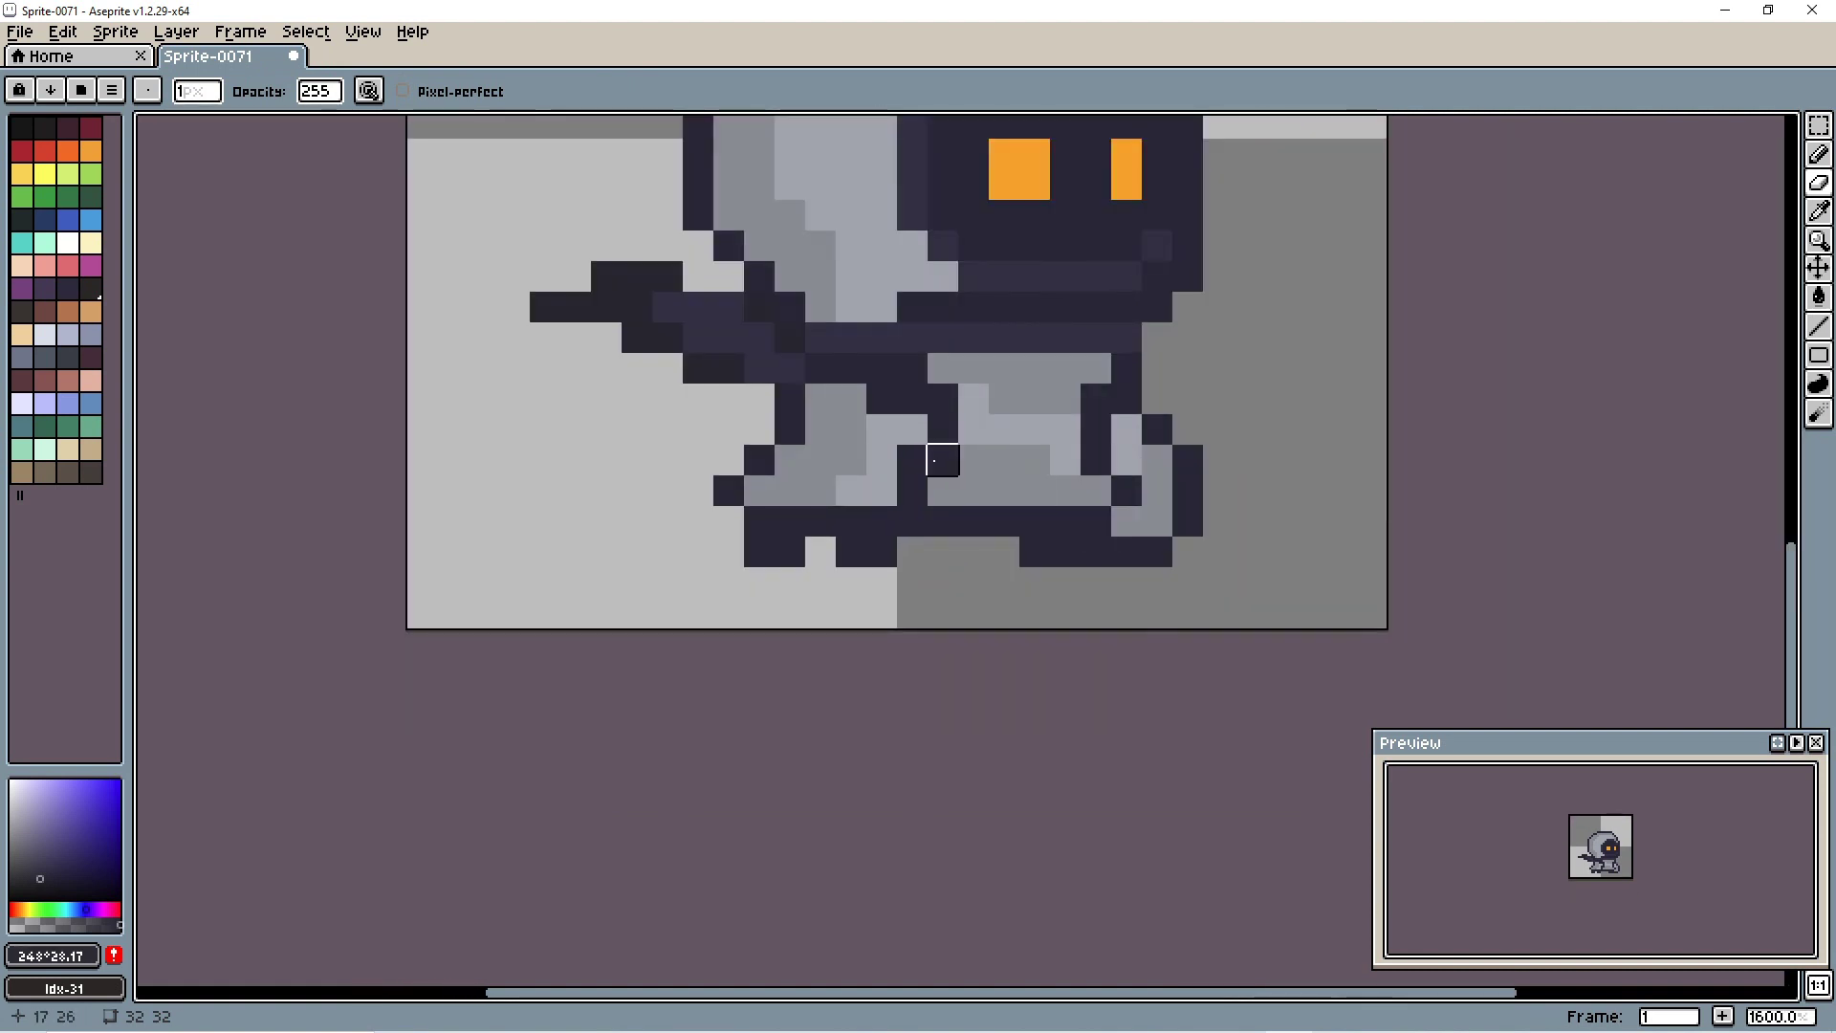
# Step: Sample the legs' mid-grey, repaint a few leg pixels, then undo the stroke
pyautogui.keyDown('alt'); pyautogui.click(1066, 501); pyautogui.keyUp('alt')
pyautogui.moveTo(973, 429); pyautogui.dragTo(947, 393)
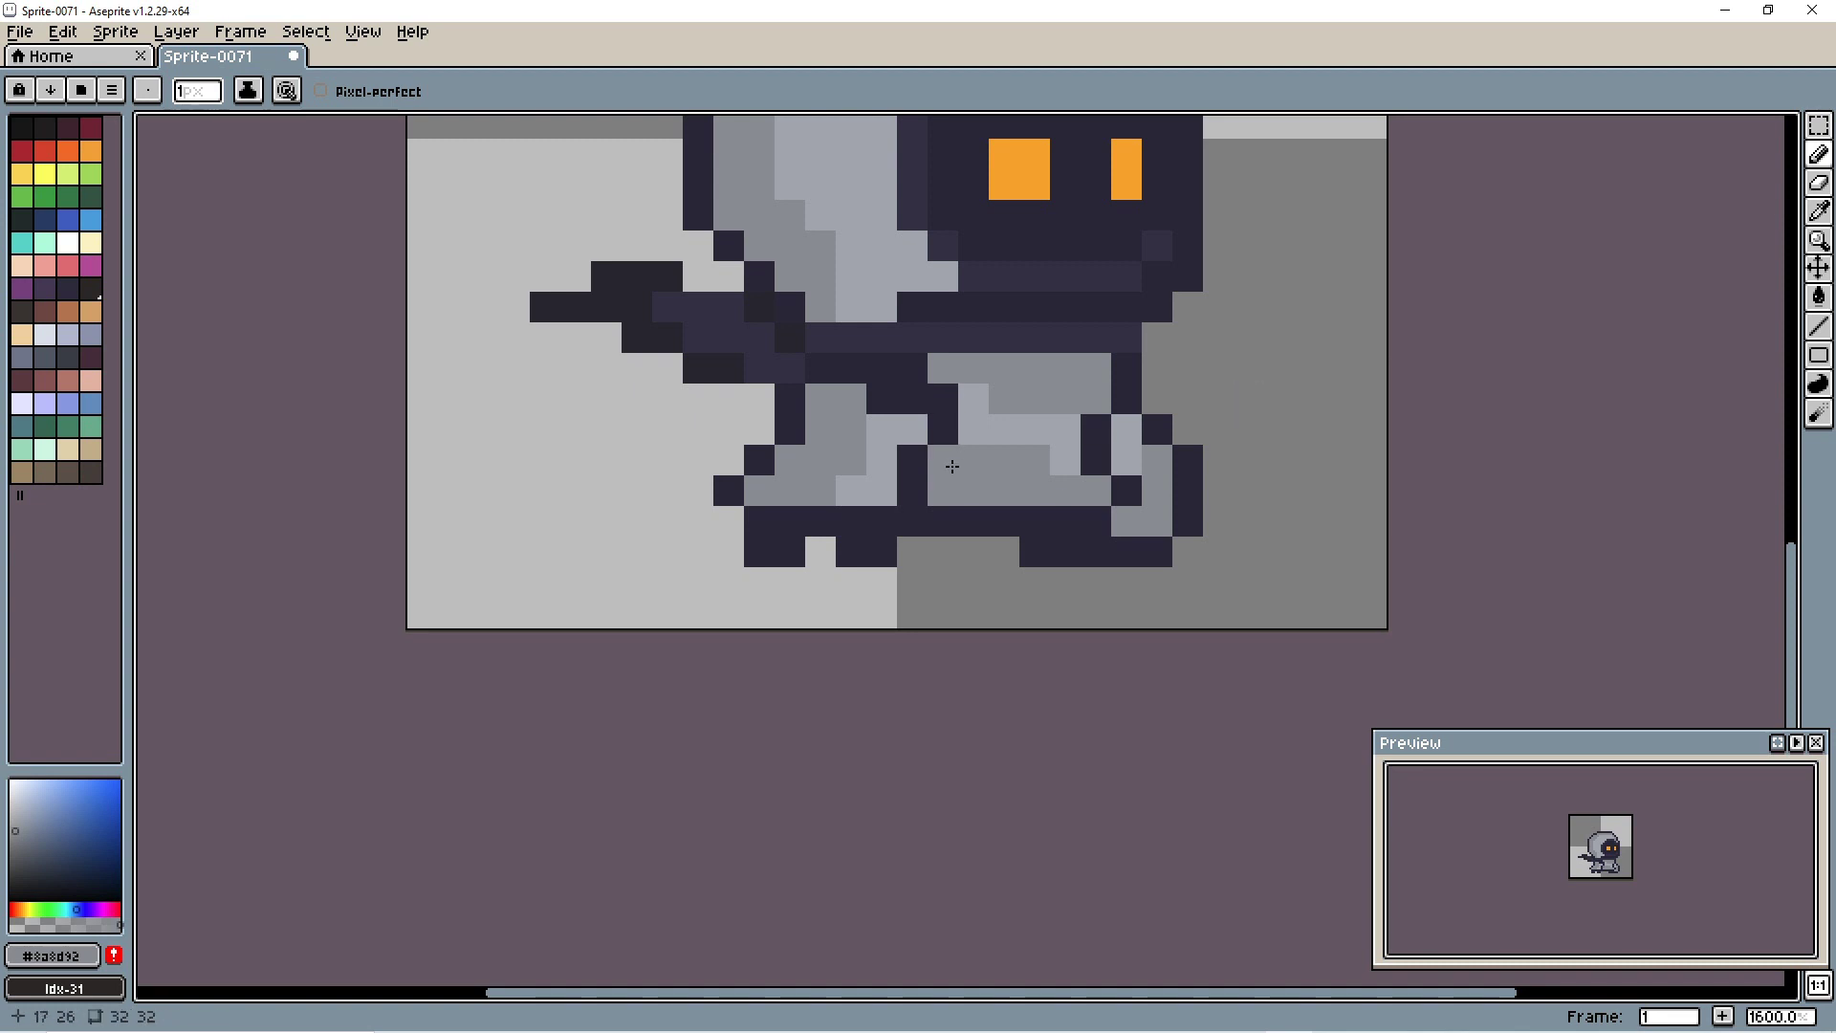
pyautogui.scroll(-8, 1320, 451)
pyautogui.scroll(8, 1056, 450)
pyautogui.scroll(-8, 1518, 422)
pyautogui.scroll(1, 1435, 426)
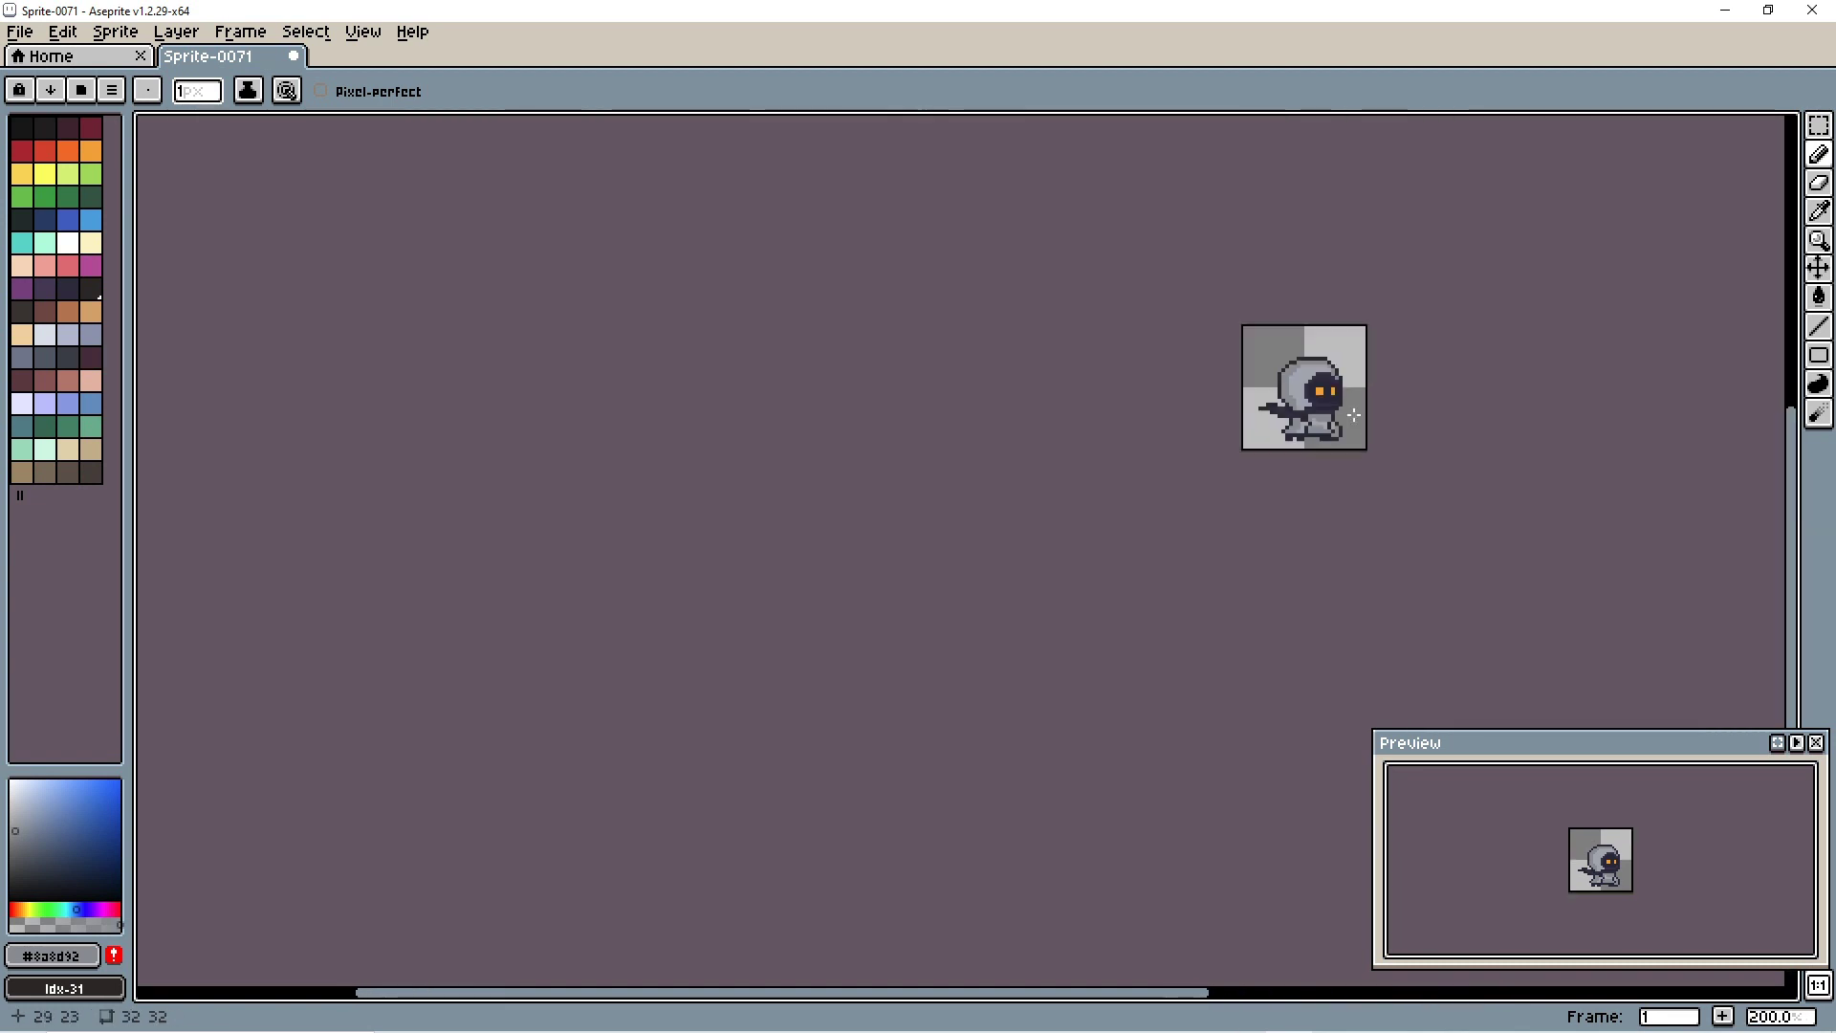
pyautogui.scroll(-1, 1387, 430)
pyautogui.scroll(6, 1362, 421)
pyautogui.hotkey('ctrl', 'z')
pyautogui.scroll(-1, 1293, 431)
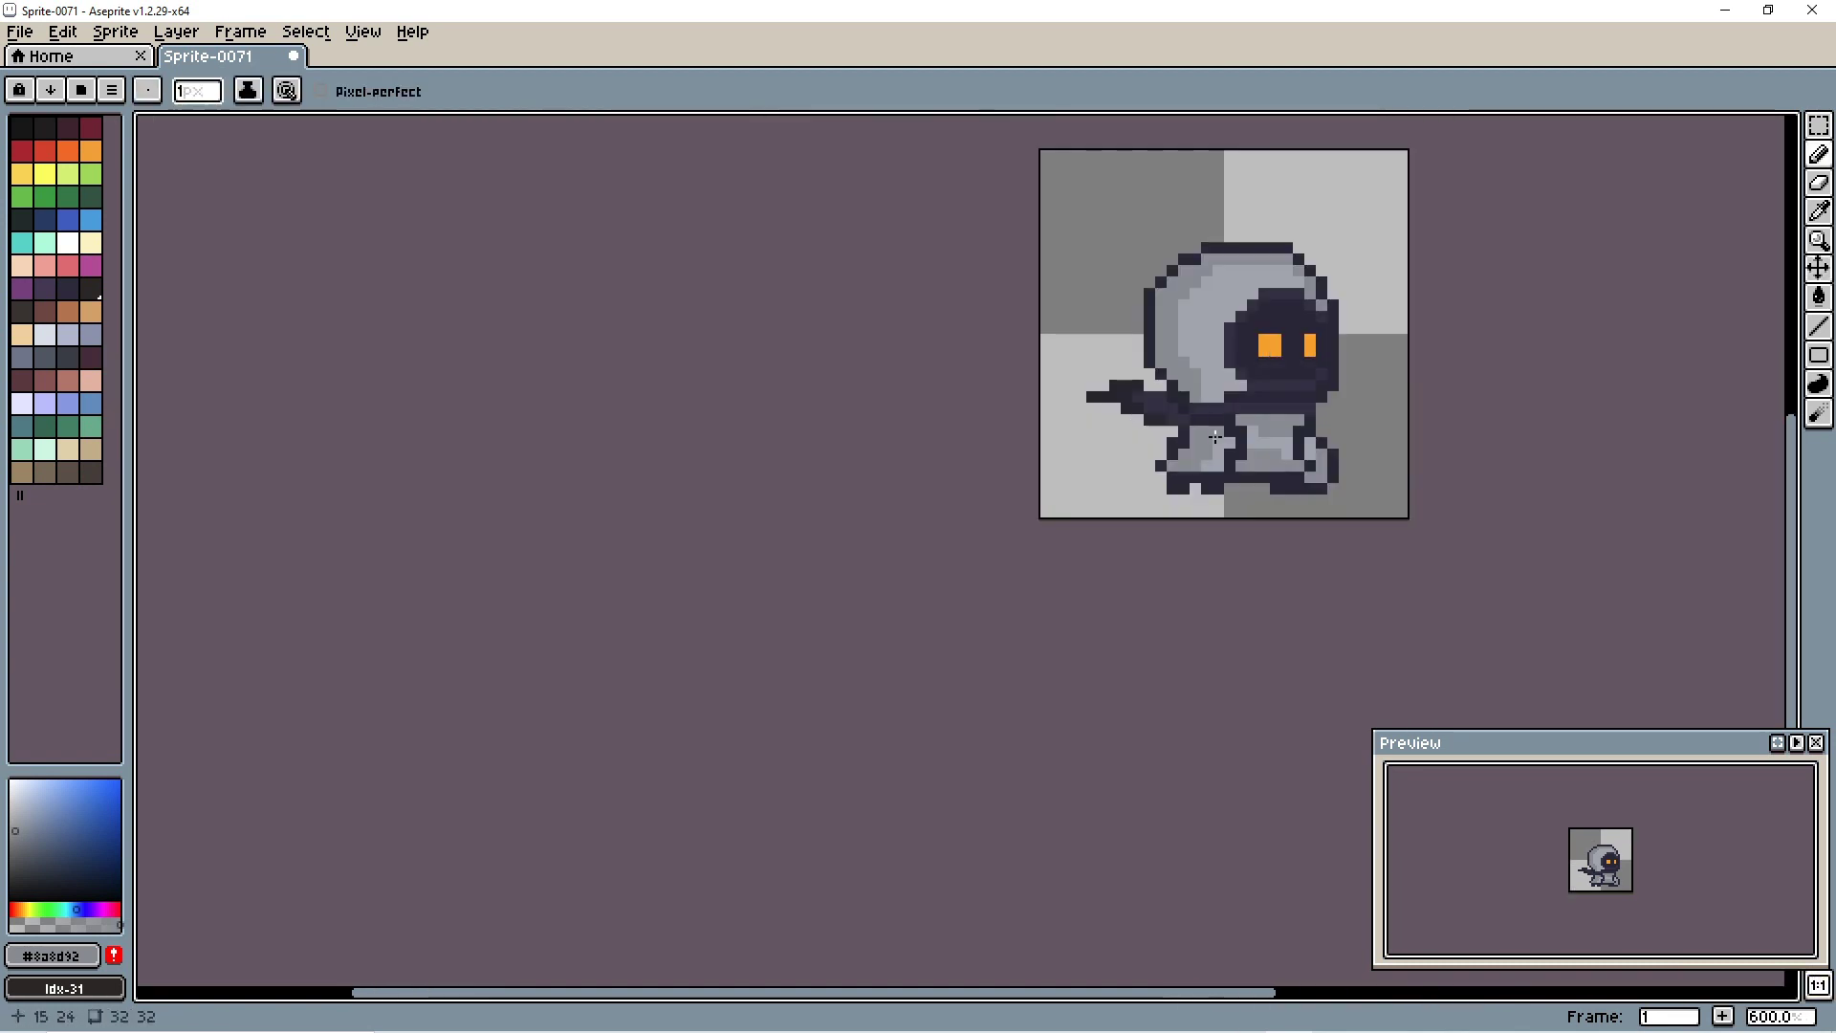
pyautogui.scroll(3, 1286, 459)
pyautogui.scroll(-2, 1279, 491)
pyautogui.scroll(1, 1170, 589)
pyautogui.scroll(-6, 1171, 588)
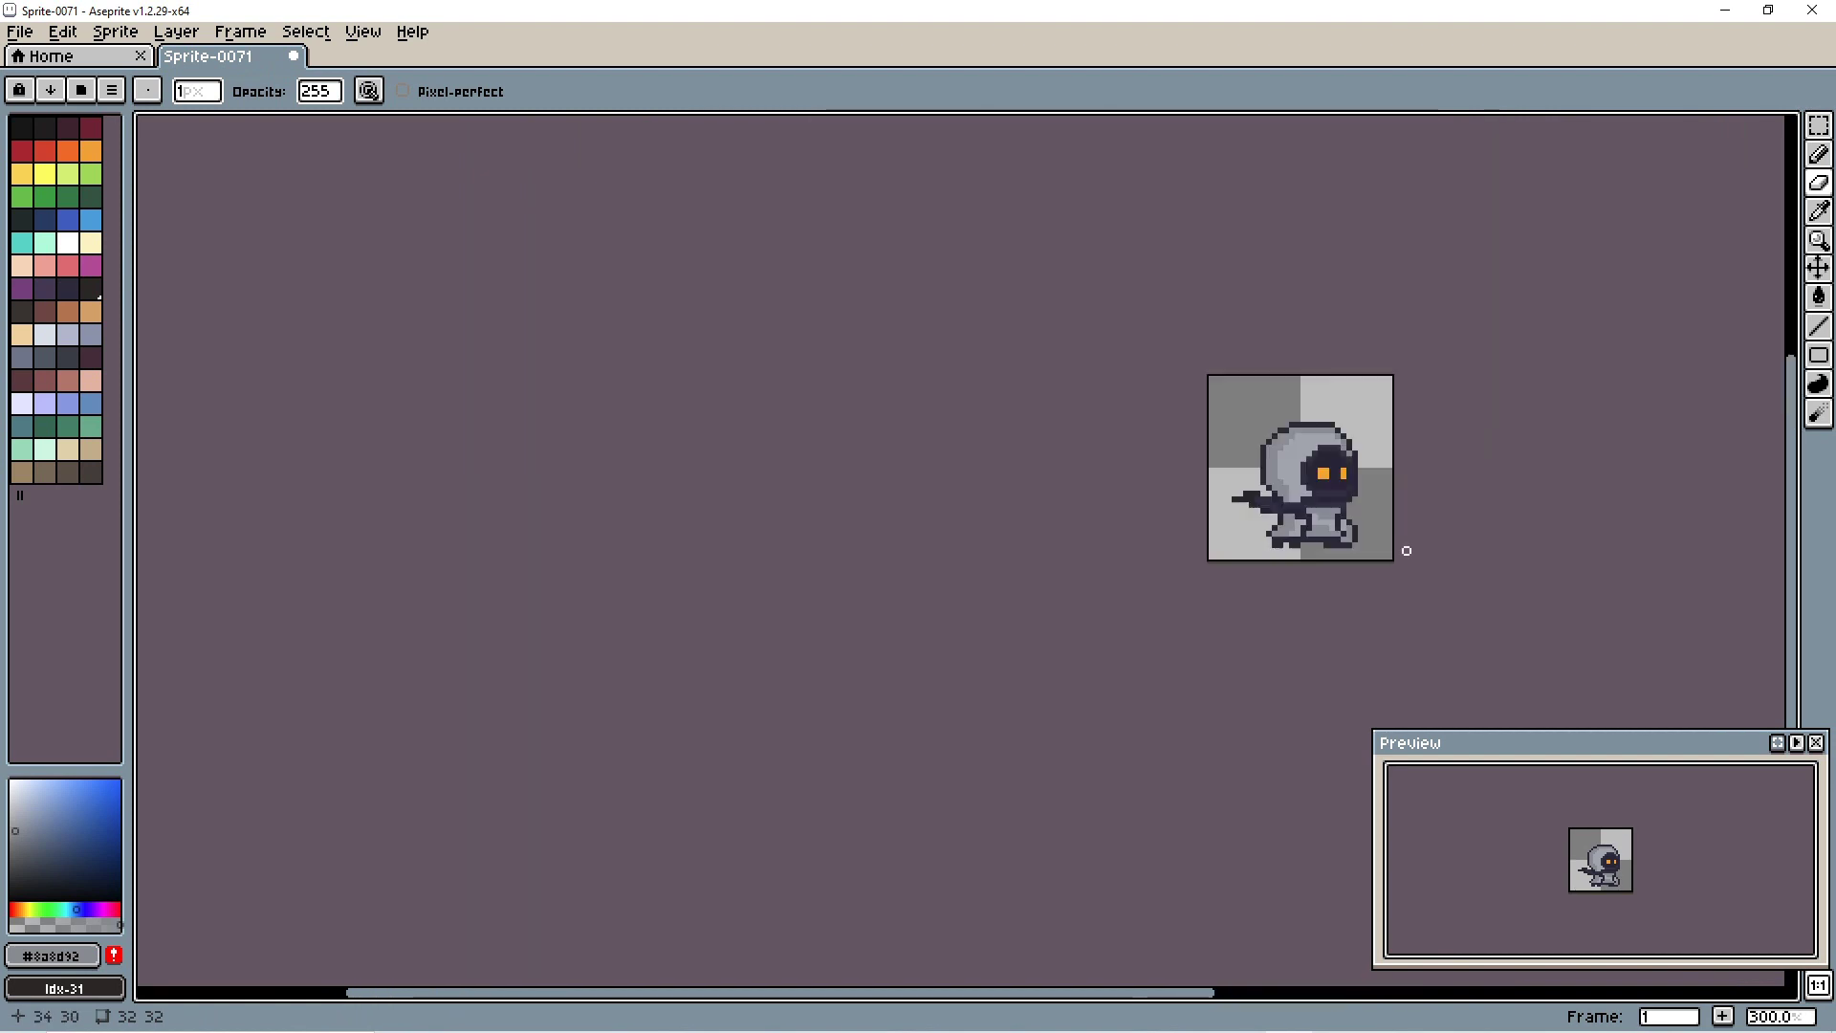
pyautogui.scroll(4, 1406, 546)
pyautogui.scroll(-5, 1493, 536)
pyautogui.scroll(7, 1582, 529)
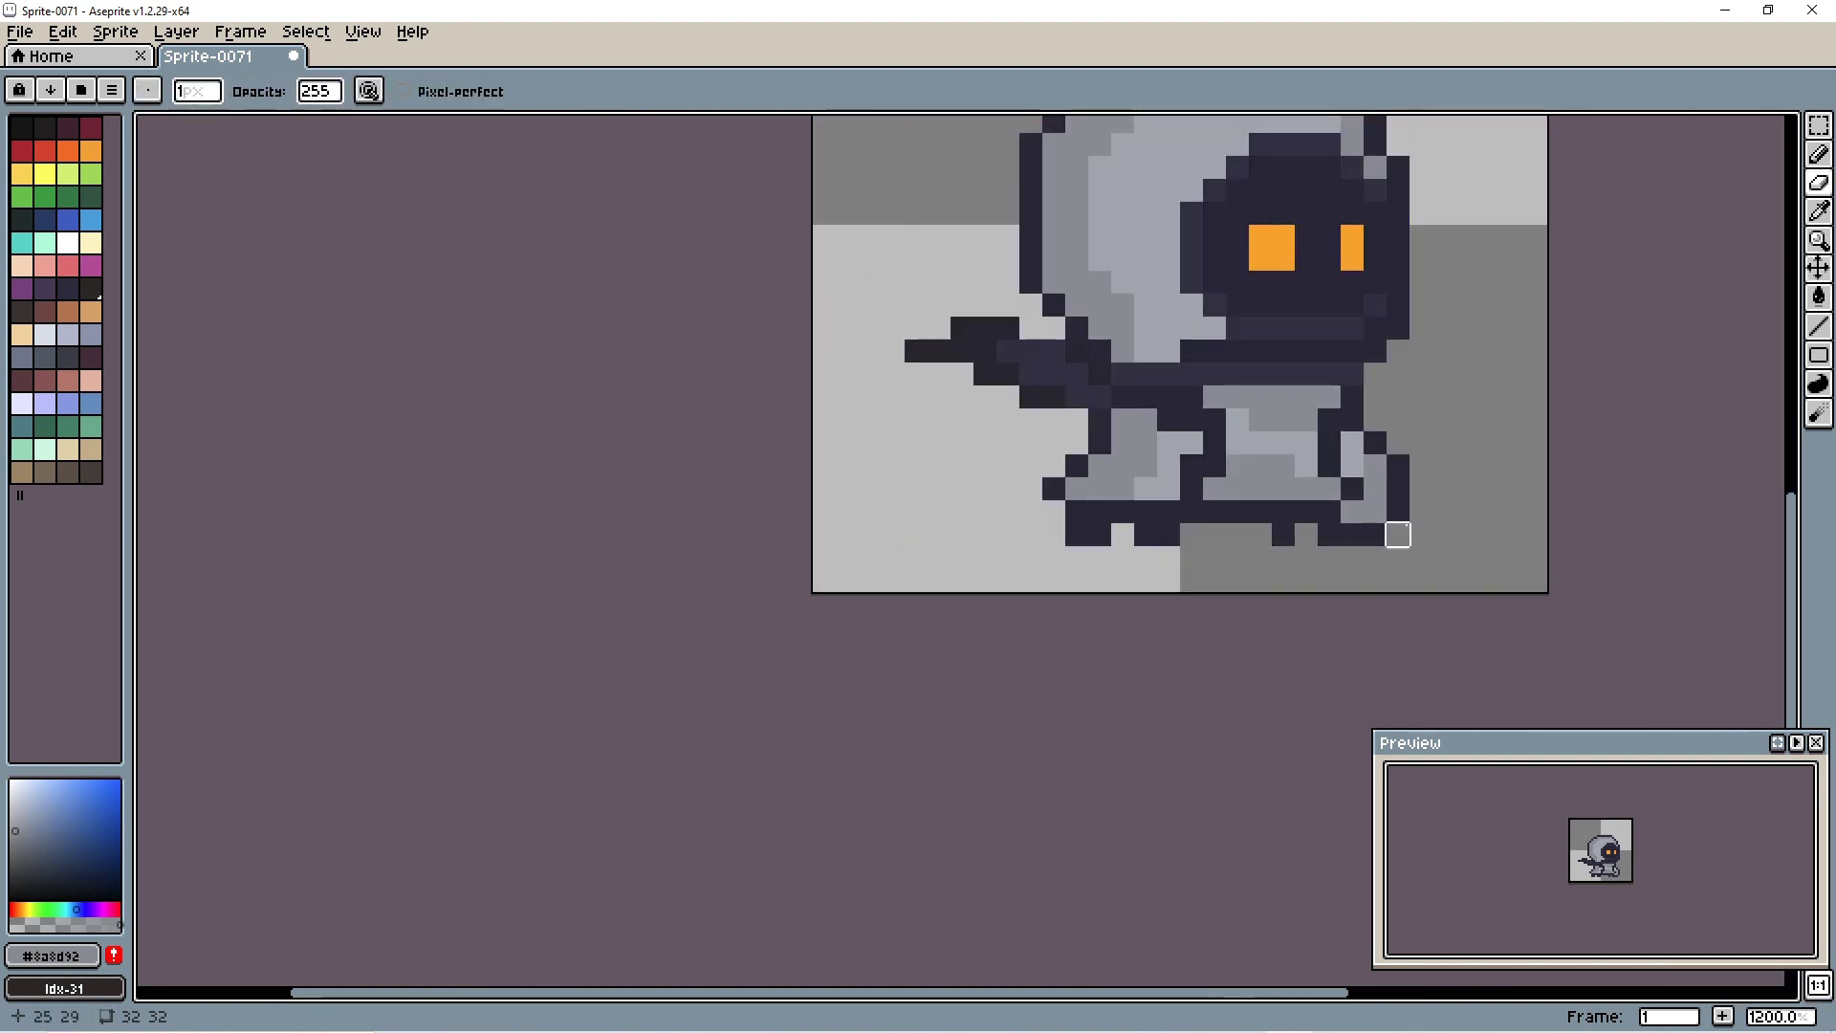
pyautogui.scroll(-6, 1435, 526)
pyautogui.scroll(6, 1463, 507)
pyautogui.scroll(-6, 1462, 478)
# Step: Pick the dark navy palette colour and the Eraser, and pan the sprite into view
pyautogui.keyDown('alt'); pyautogui.click(1461, 474); pyautogui.keyUp('alt')
pyautogui.scroll(-2, 1462, 475)
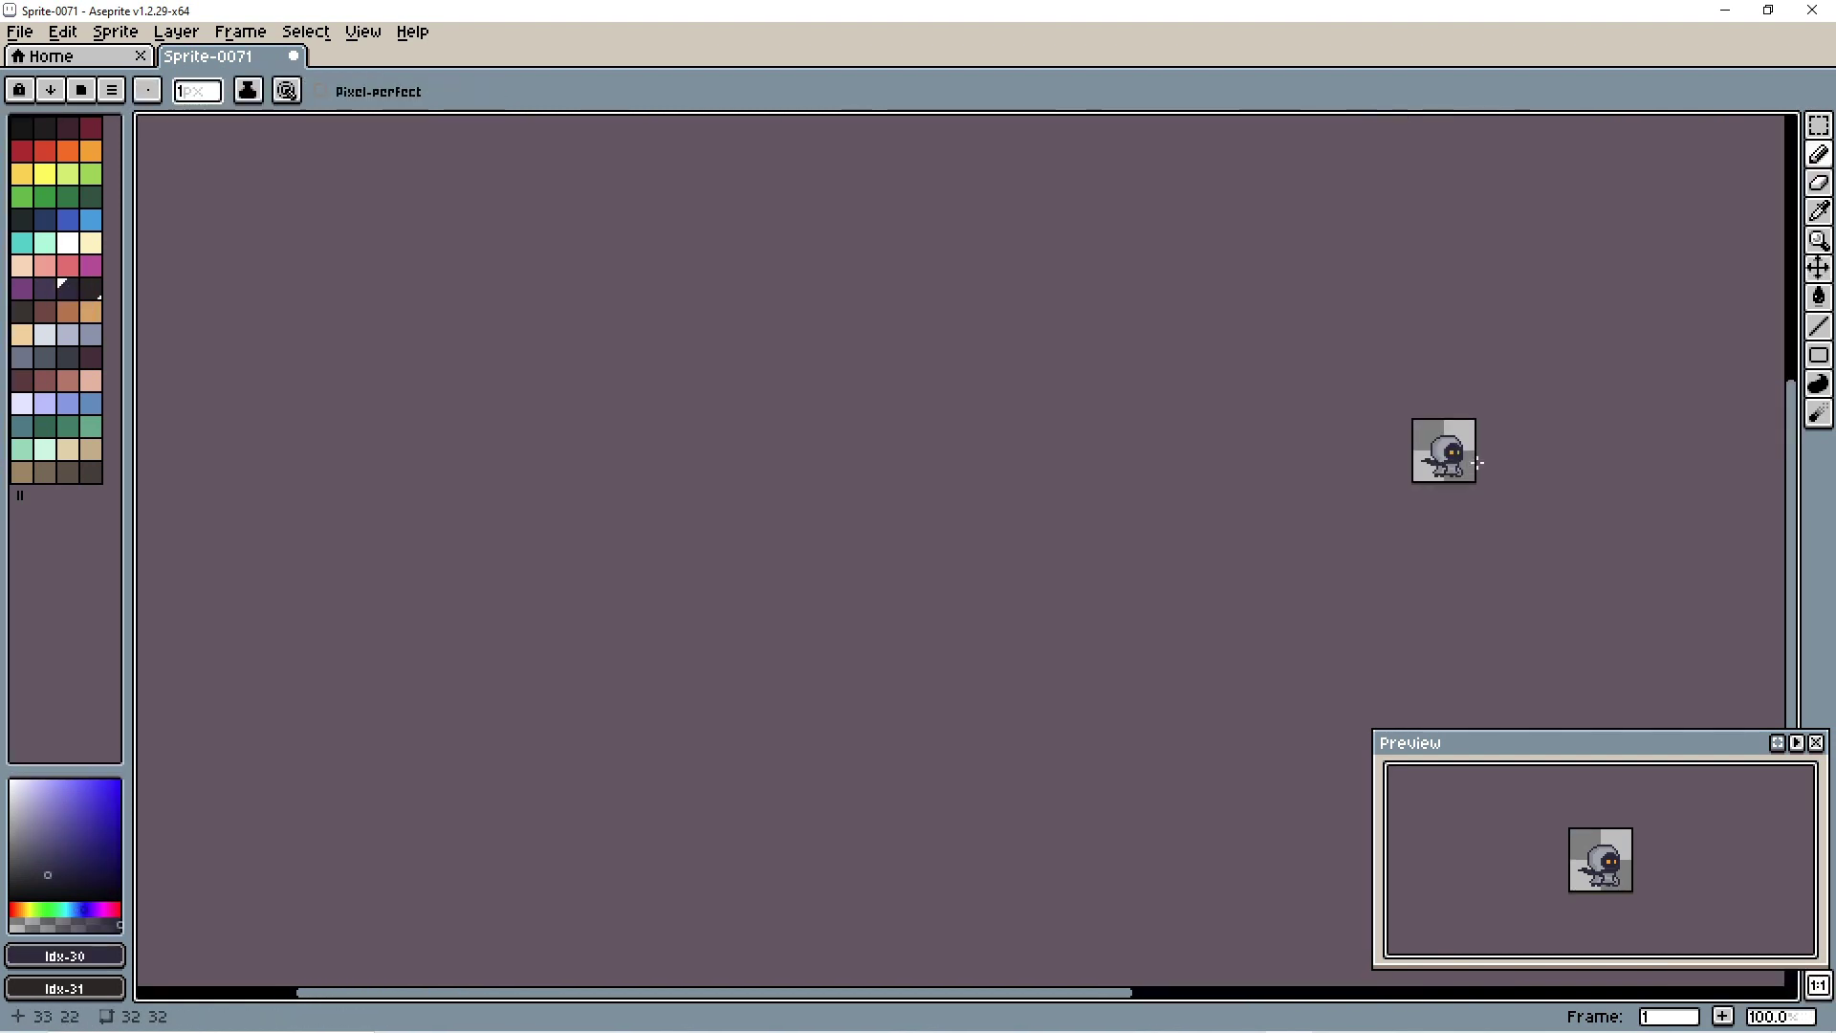
pyautogui.scroll(6, 1442, 460)
pyautogui.scroll(2, 1417, 455)
pyautogui.click(1820, 182)
pyautogui.scroll(-5, 1374, 451)
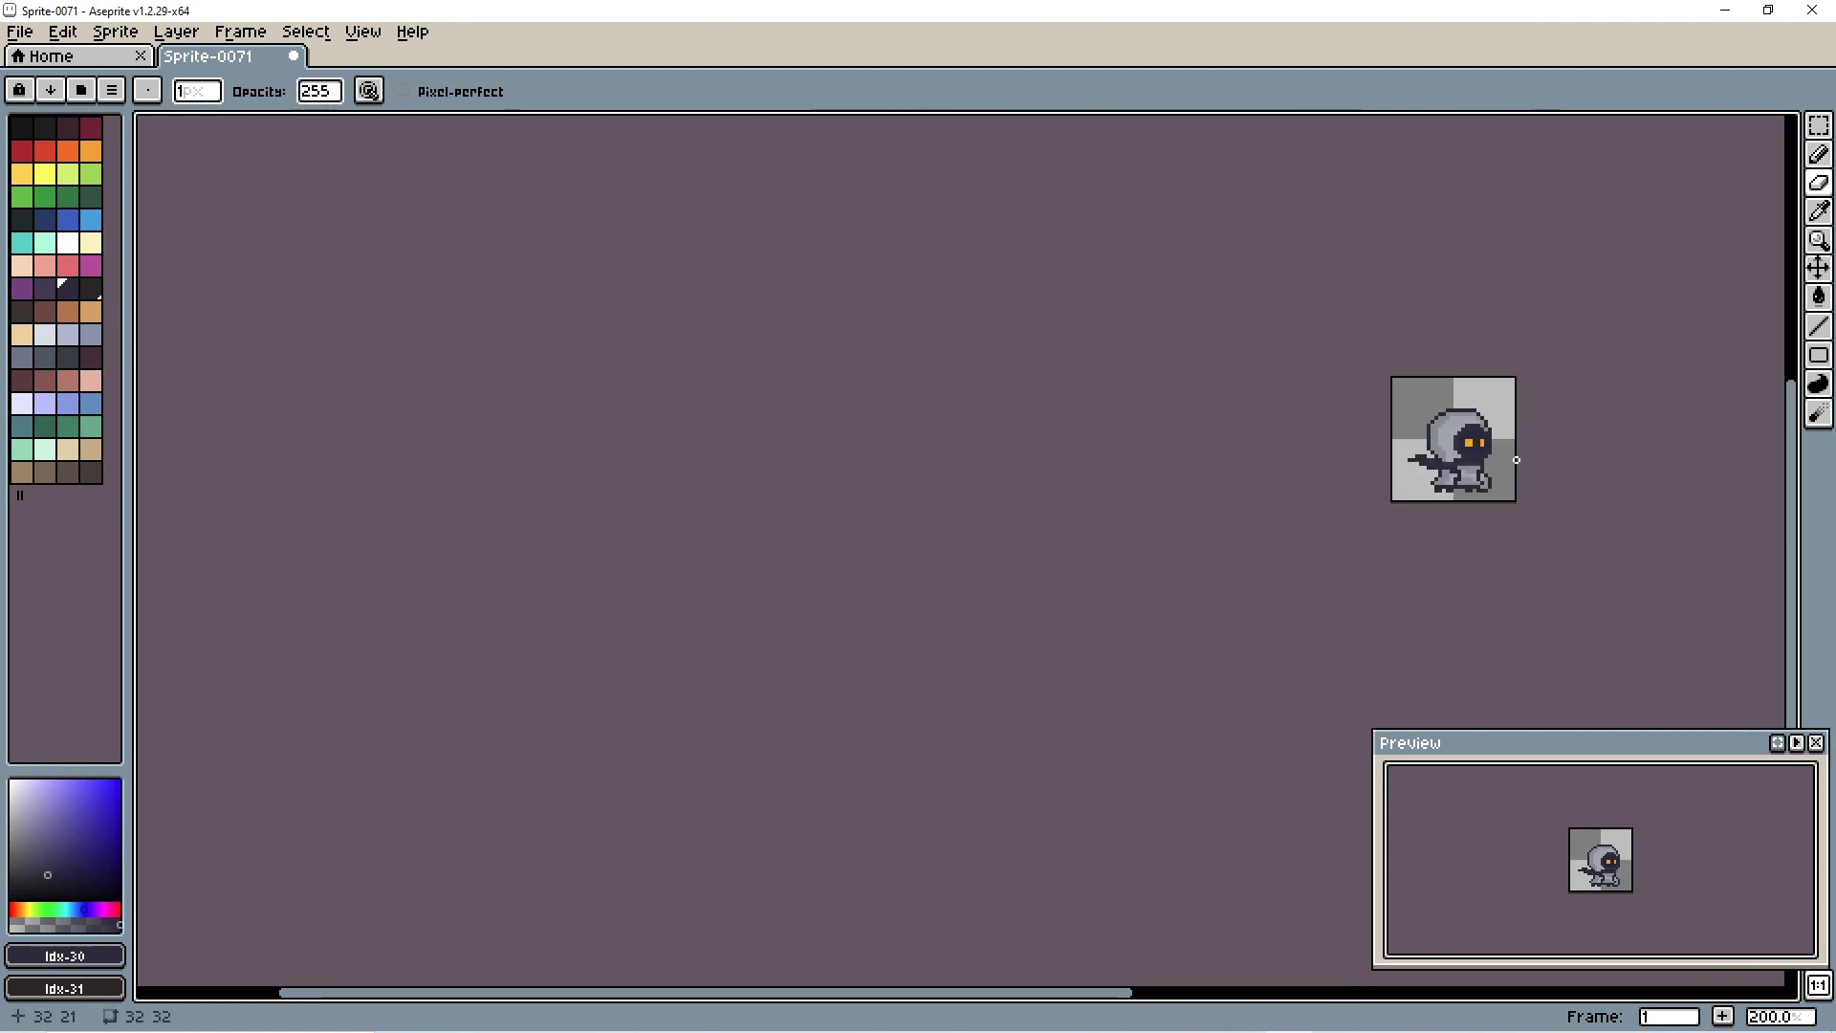
pyautogui.scroll(5, 1494, 428)
pyautogui.scroll(-5, 1494, 387)
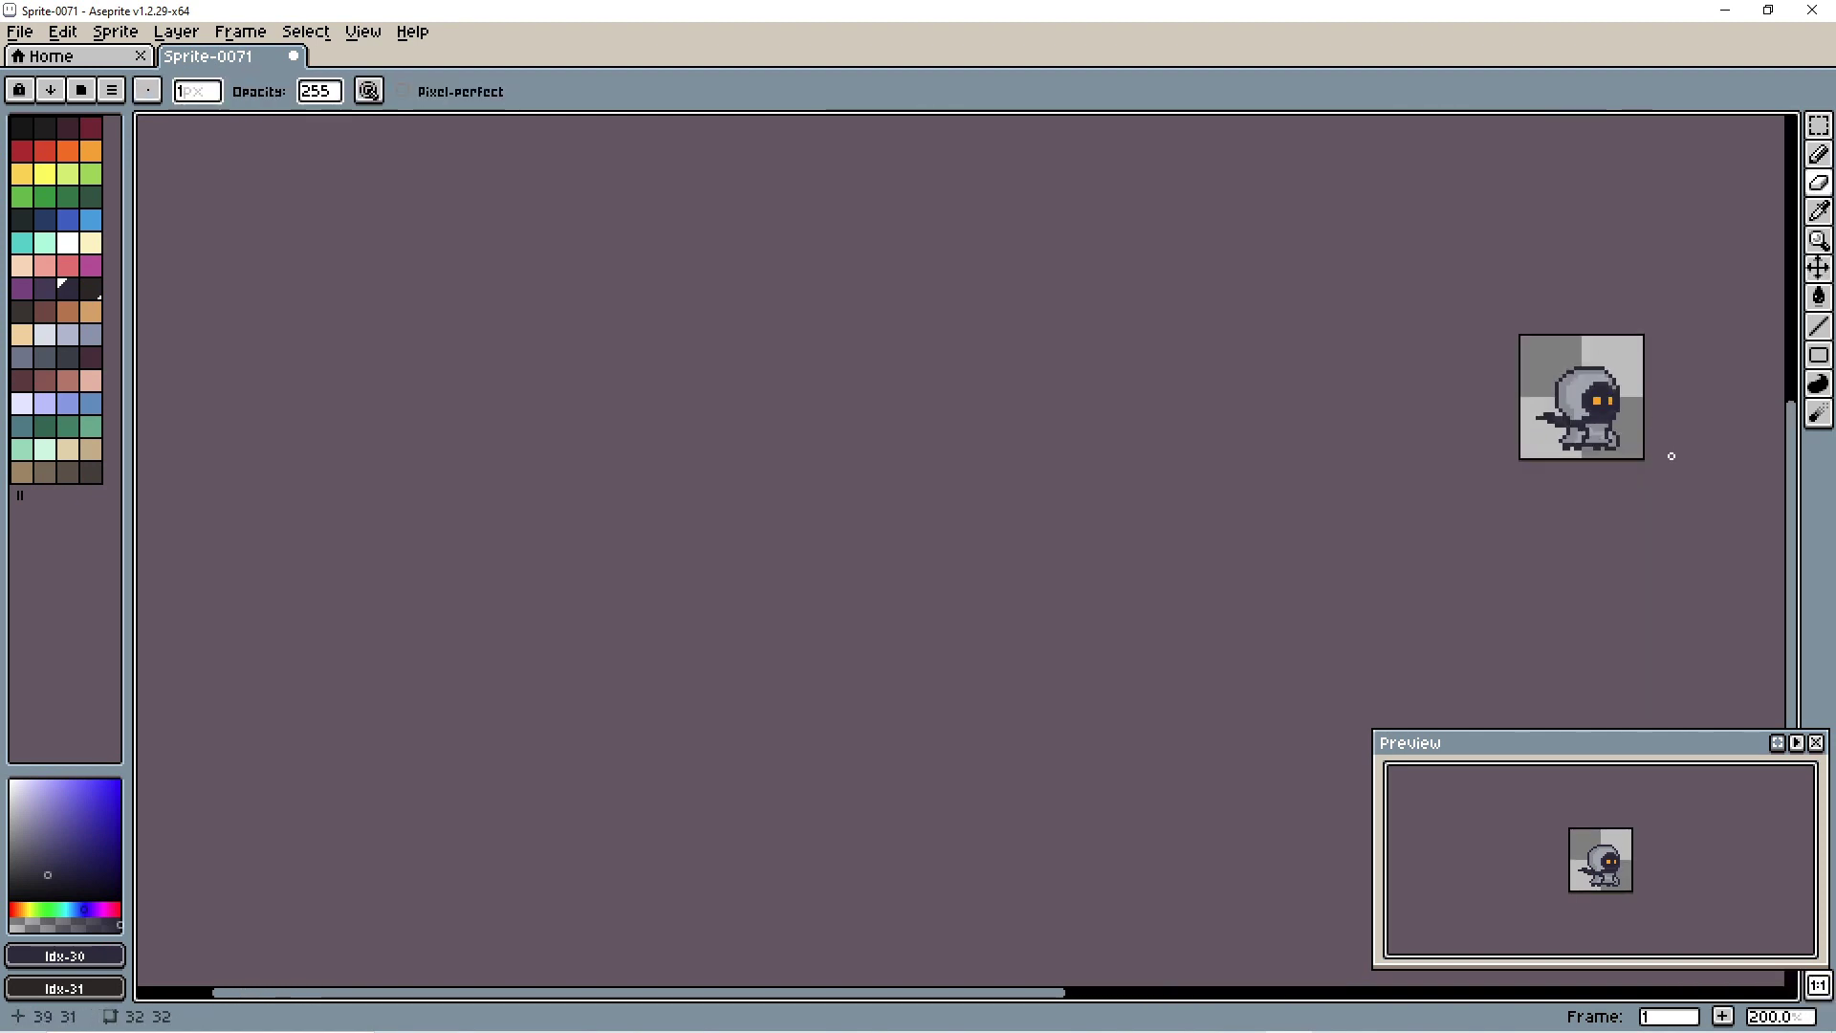
pyautogui.moveTo(1665, 454); pyautogui.dragTo(1241, 480)
pyautogui.scroll(3, 1242, 480)
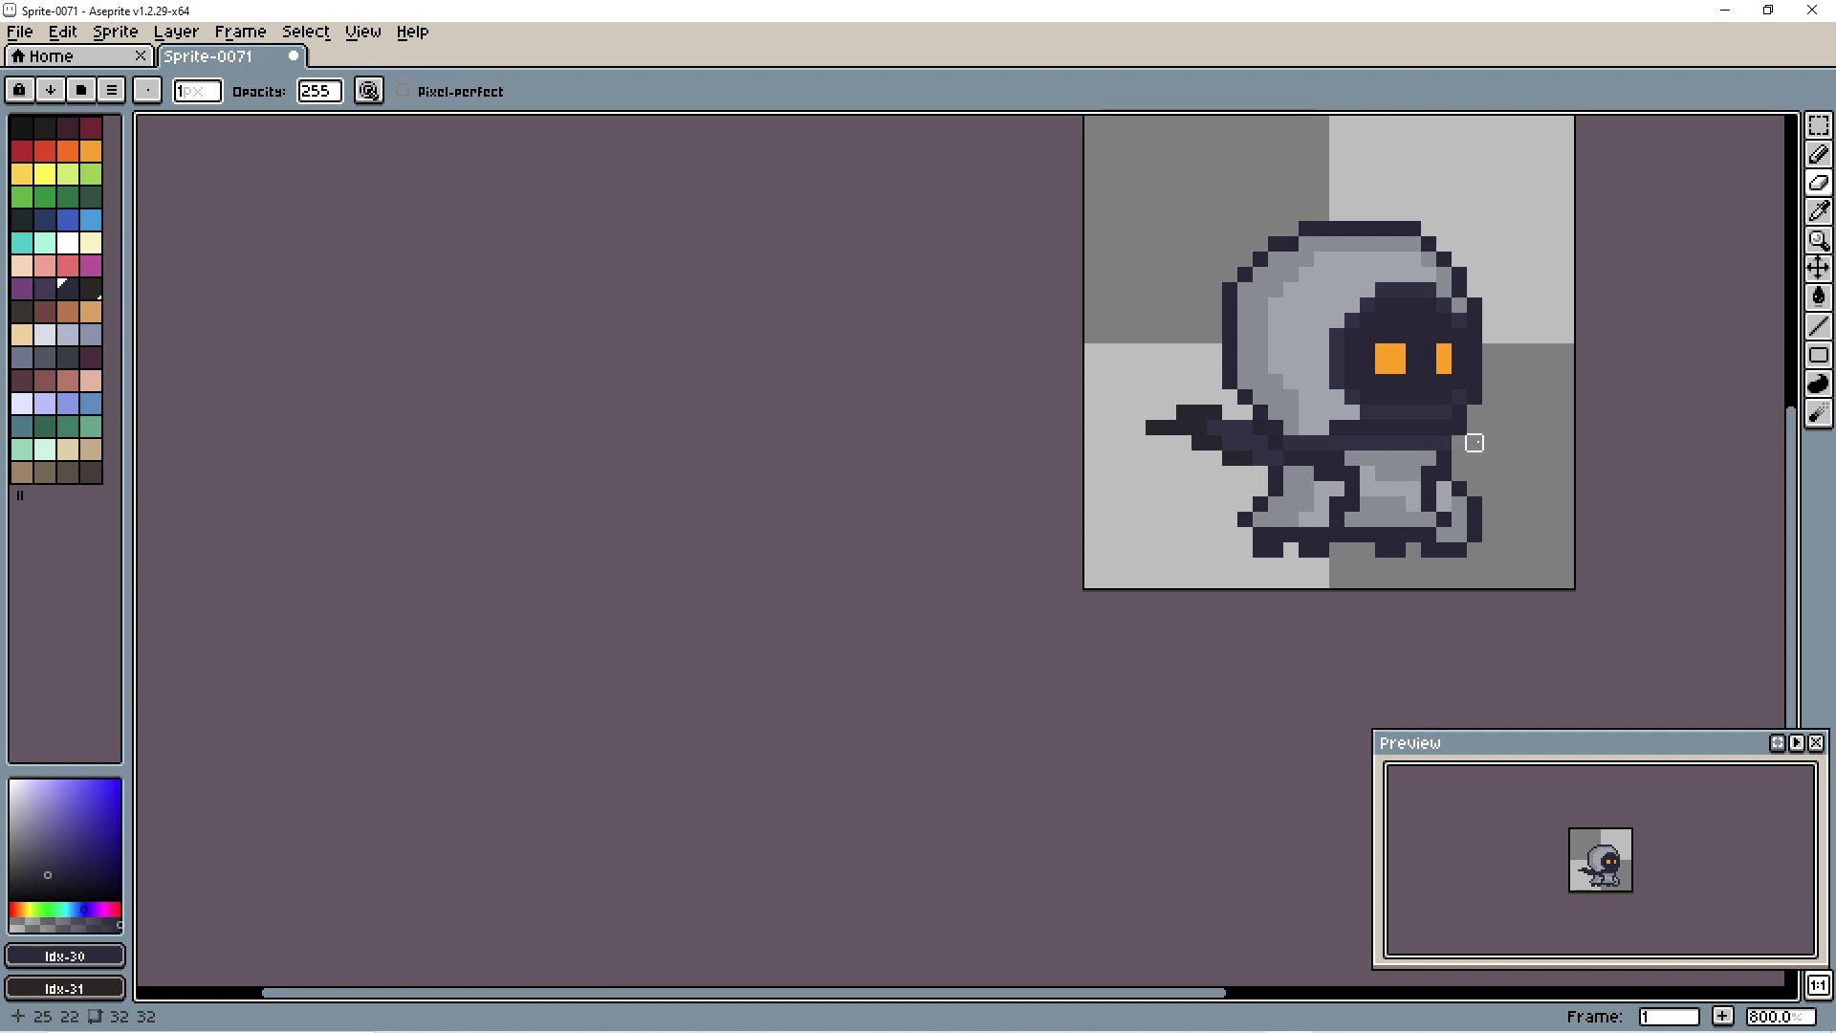
pyautogui.scroll(2, 1474, 443)
pyautogui.scroll(-2, 1632, 599)
pyautogui.scroll(-5, 1660, 599)
pyautogui.scroll(8, 1109, 531)
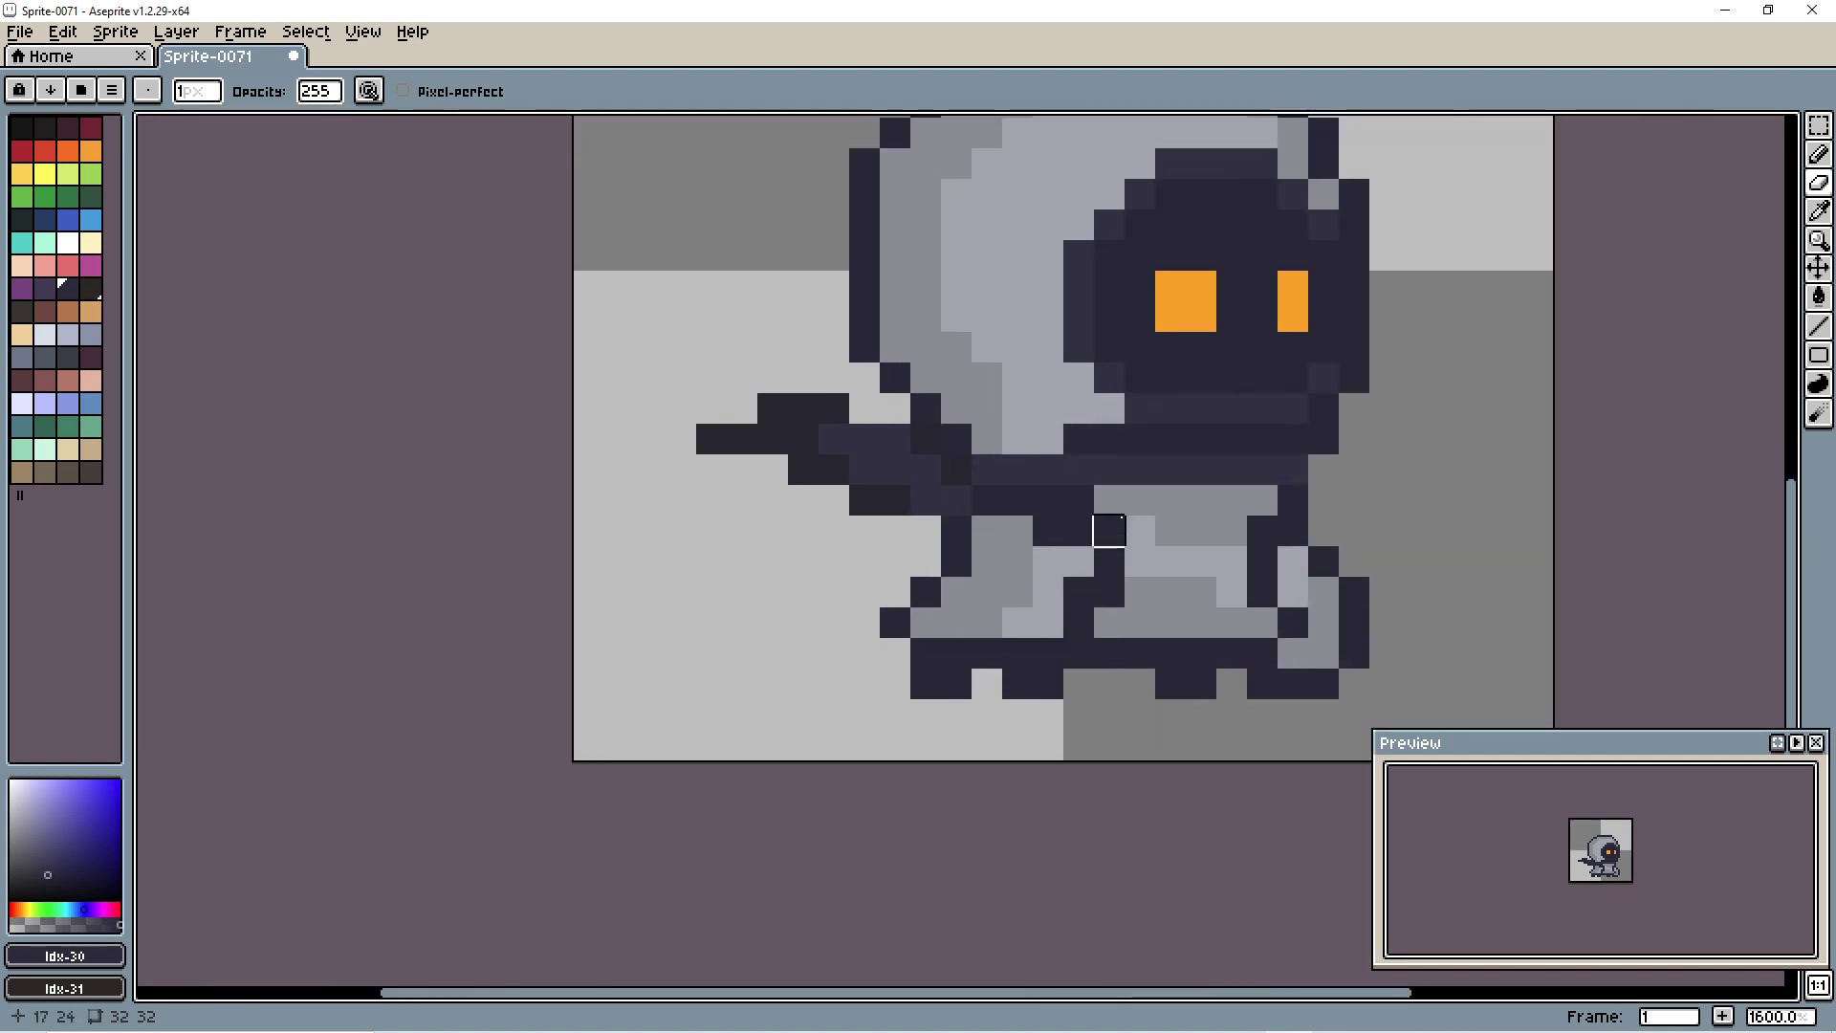
pyautogui.scroll(-6, 1316, 561)
pyautogui.scroll(1, 1312, 558)
pyautogui.scroll(5, 1313, 557)
# Step: Eyedrop the legs' mid-grey #8a8d92 and return to the Pencil
pyautogui.keyDown('alt'); pyautogui.click(1175, 538); pyautogui.keyUp('alt')
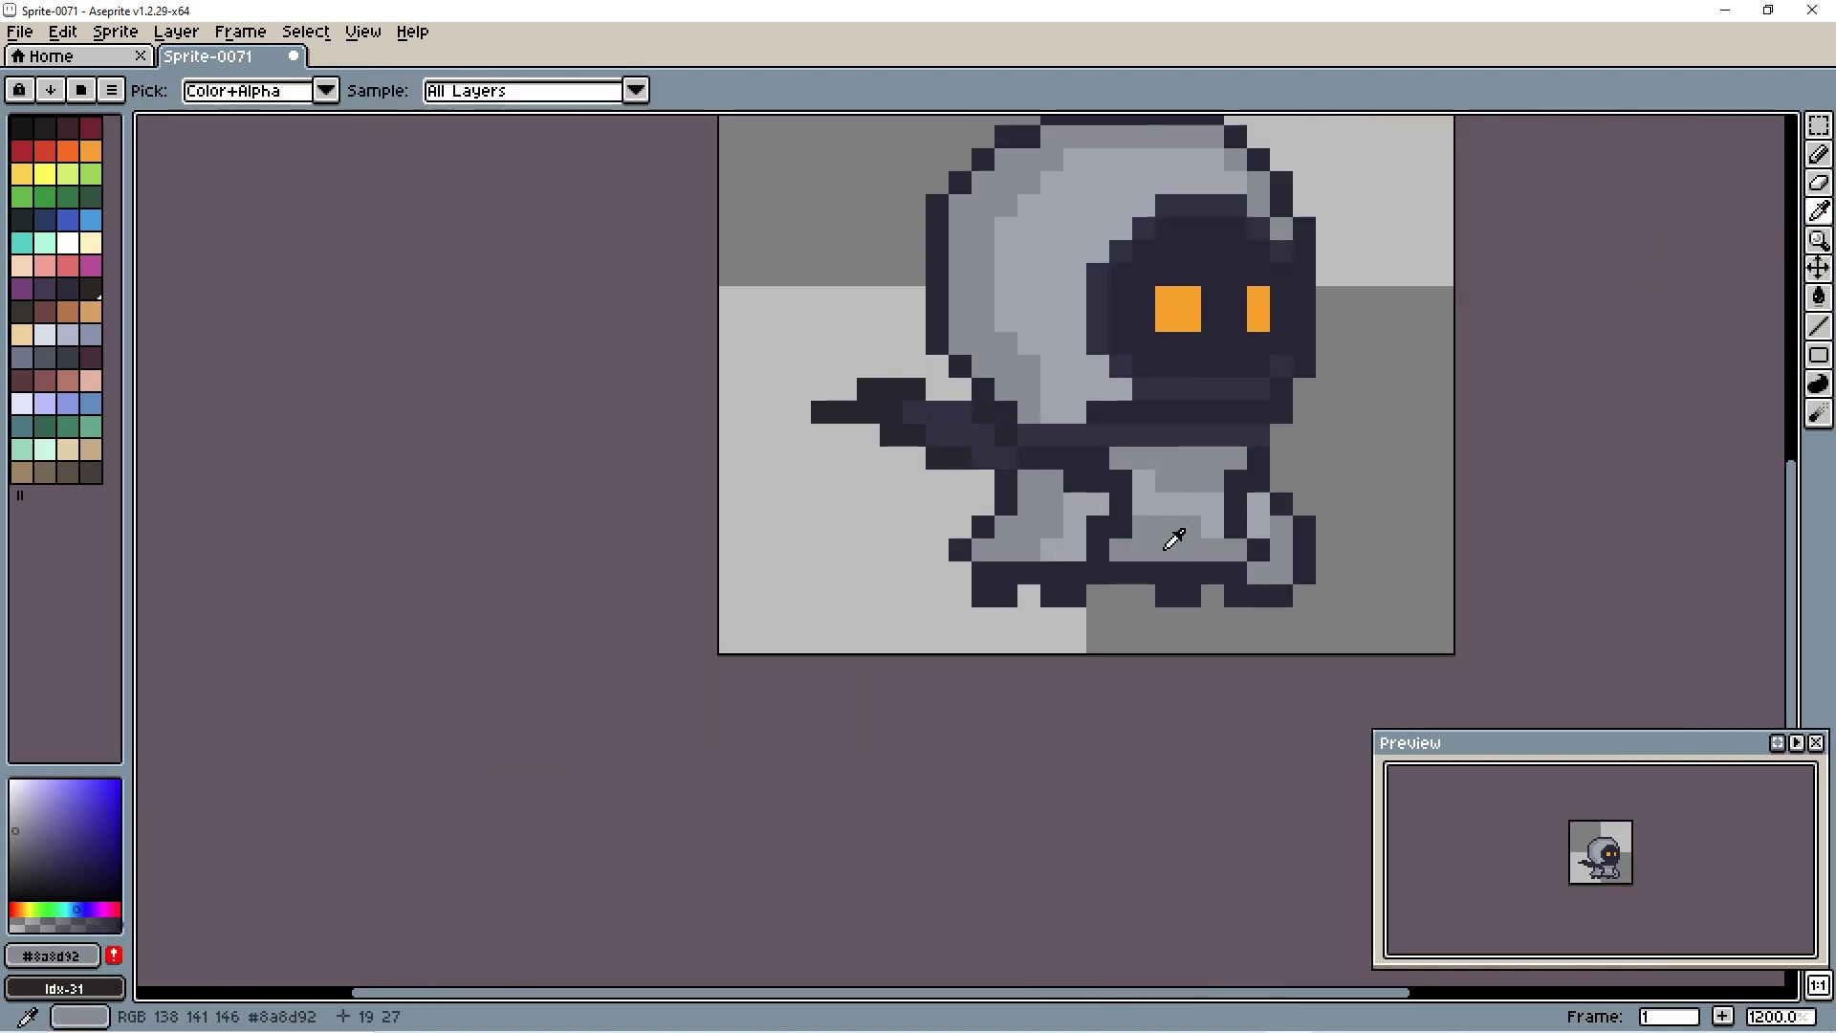
pyautogui.scroll(-1, 1263, 516)
pyautogui.click(1819, 153)
pyautogui.scroll(-1, 1052, 583)
# Step: Set the drawing colour to a near-neutral dark gray (217°, 0, 23) starting from palette index 30
pyautogui.scroll(-5, 1319, 514)
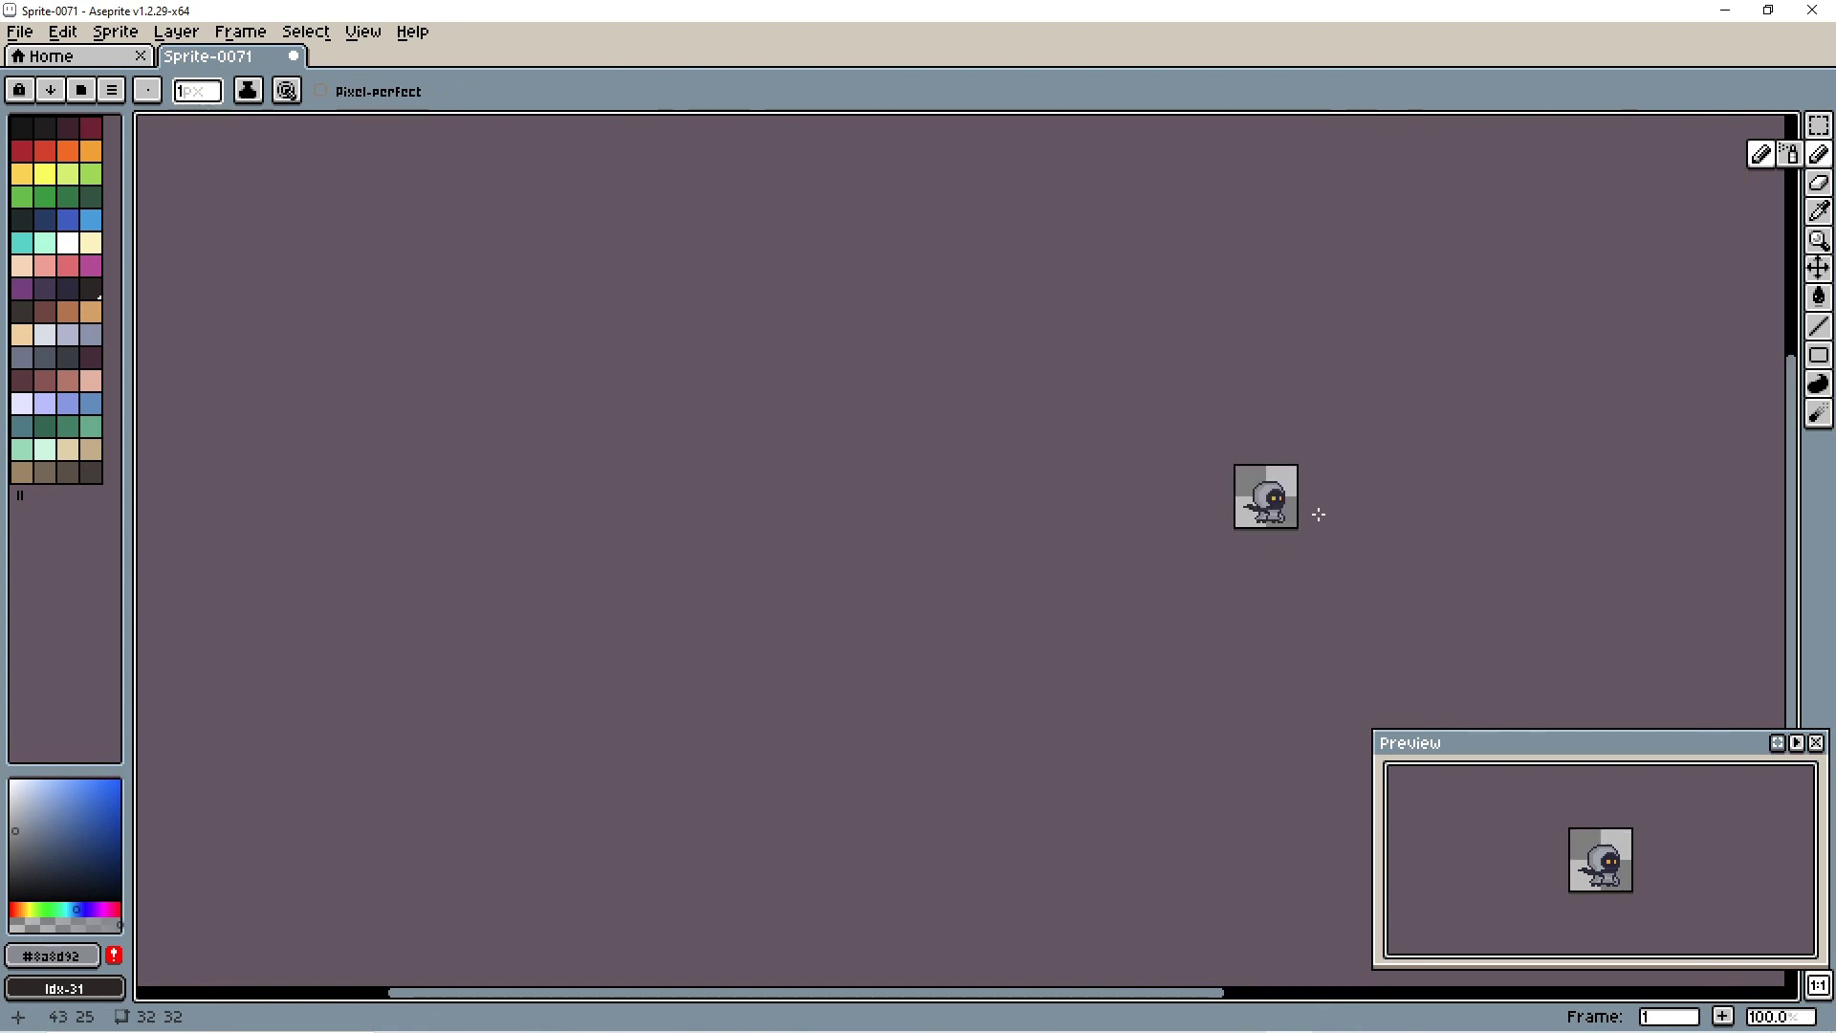
pyautogui.scroll(6, 1314, 514)
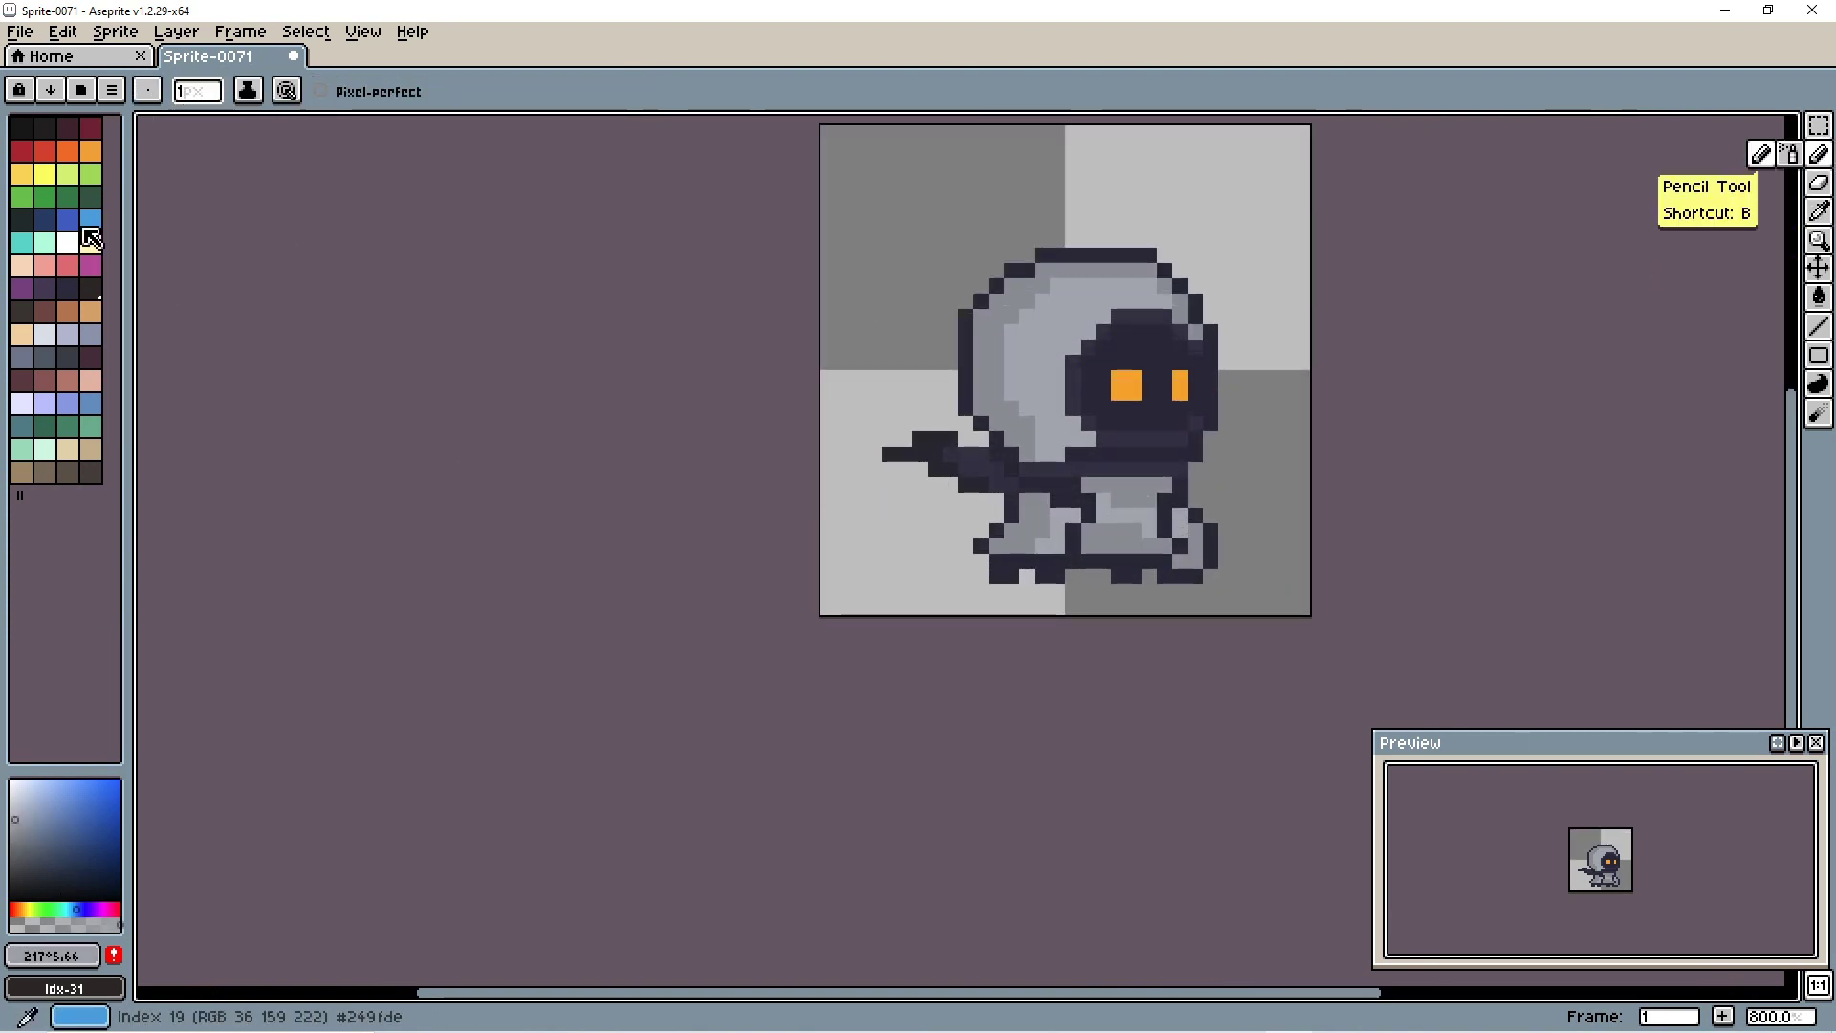
pyautogui.click(67, 287)
pyautogui.click(49, 858)
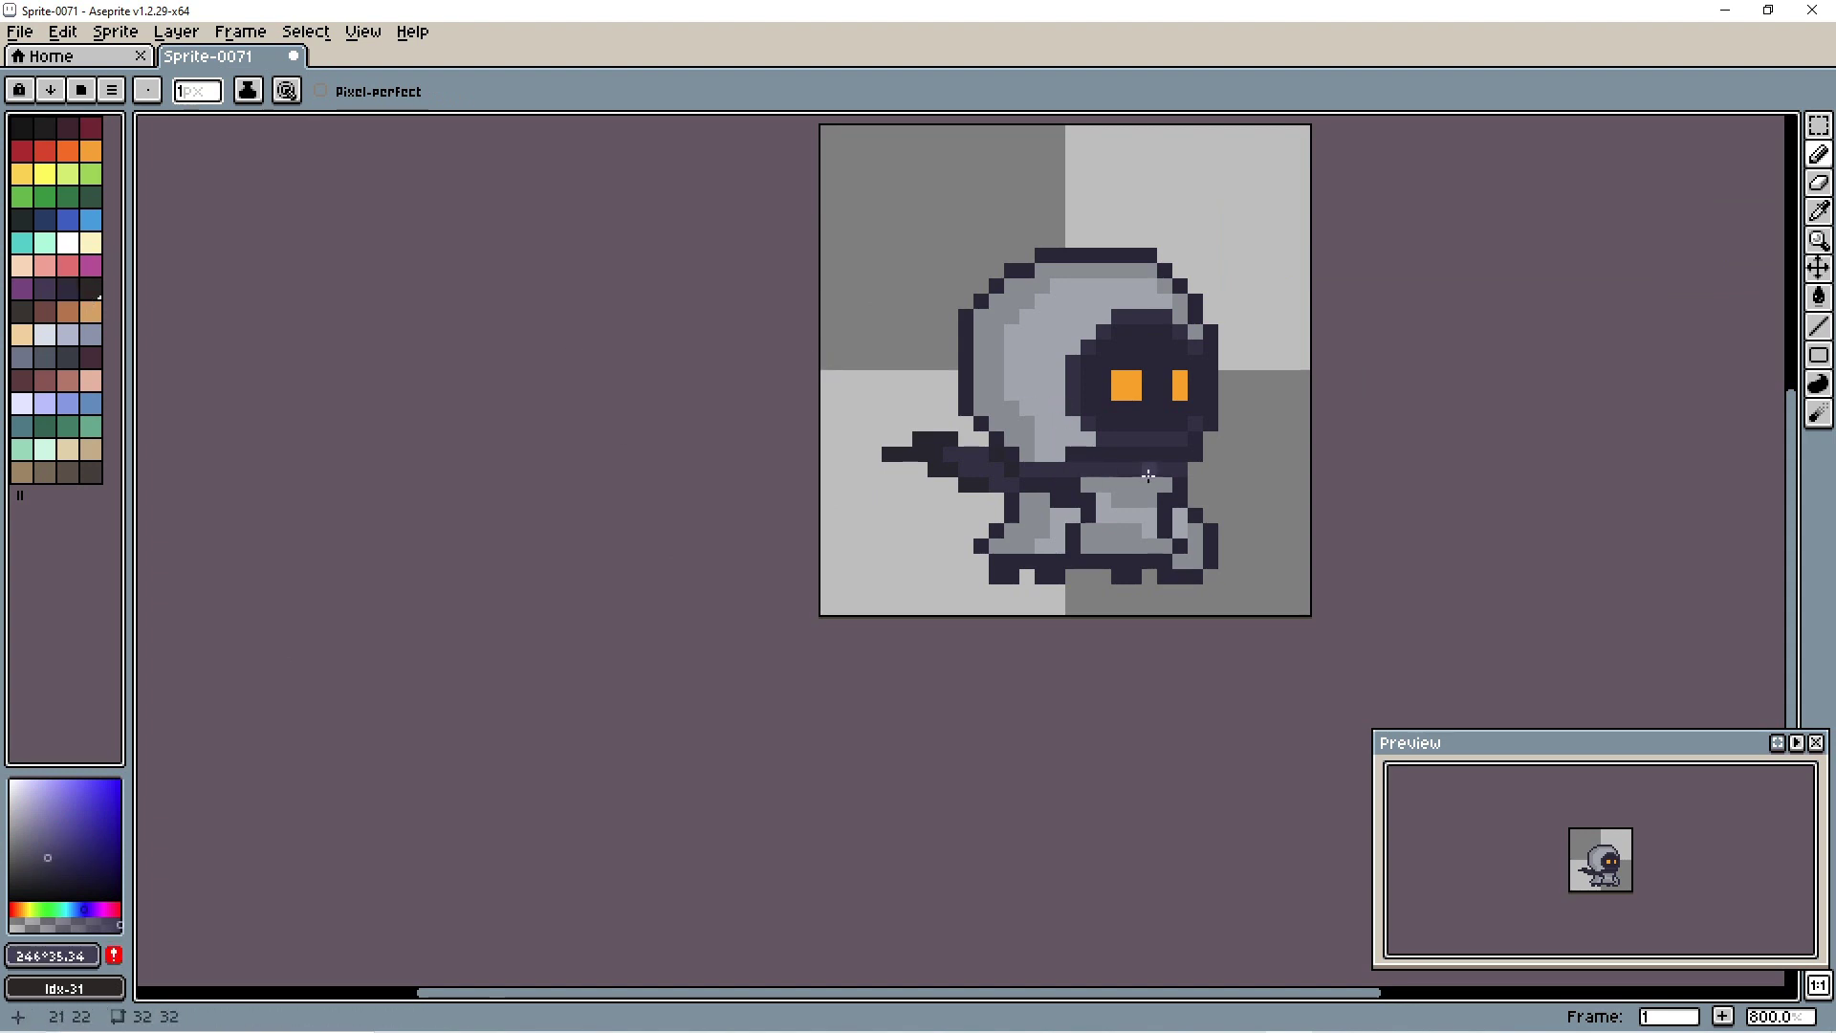
pyautogui.click(13, 845)
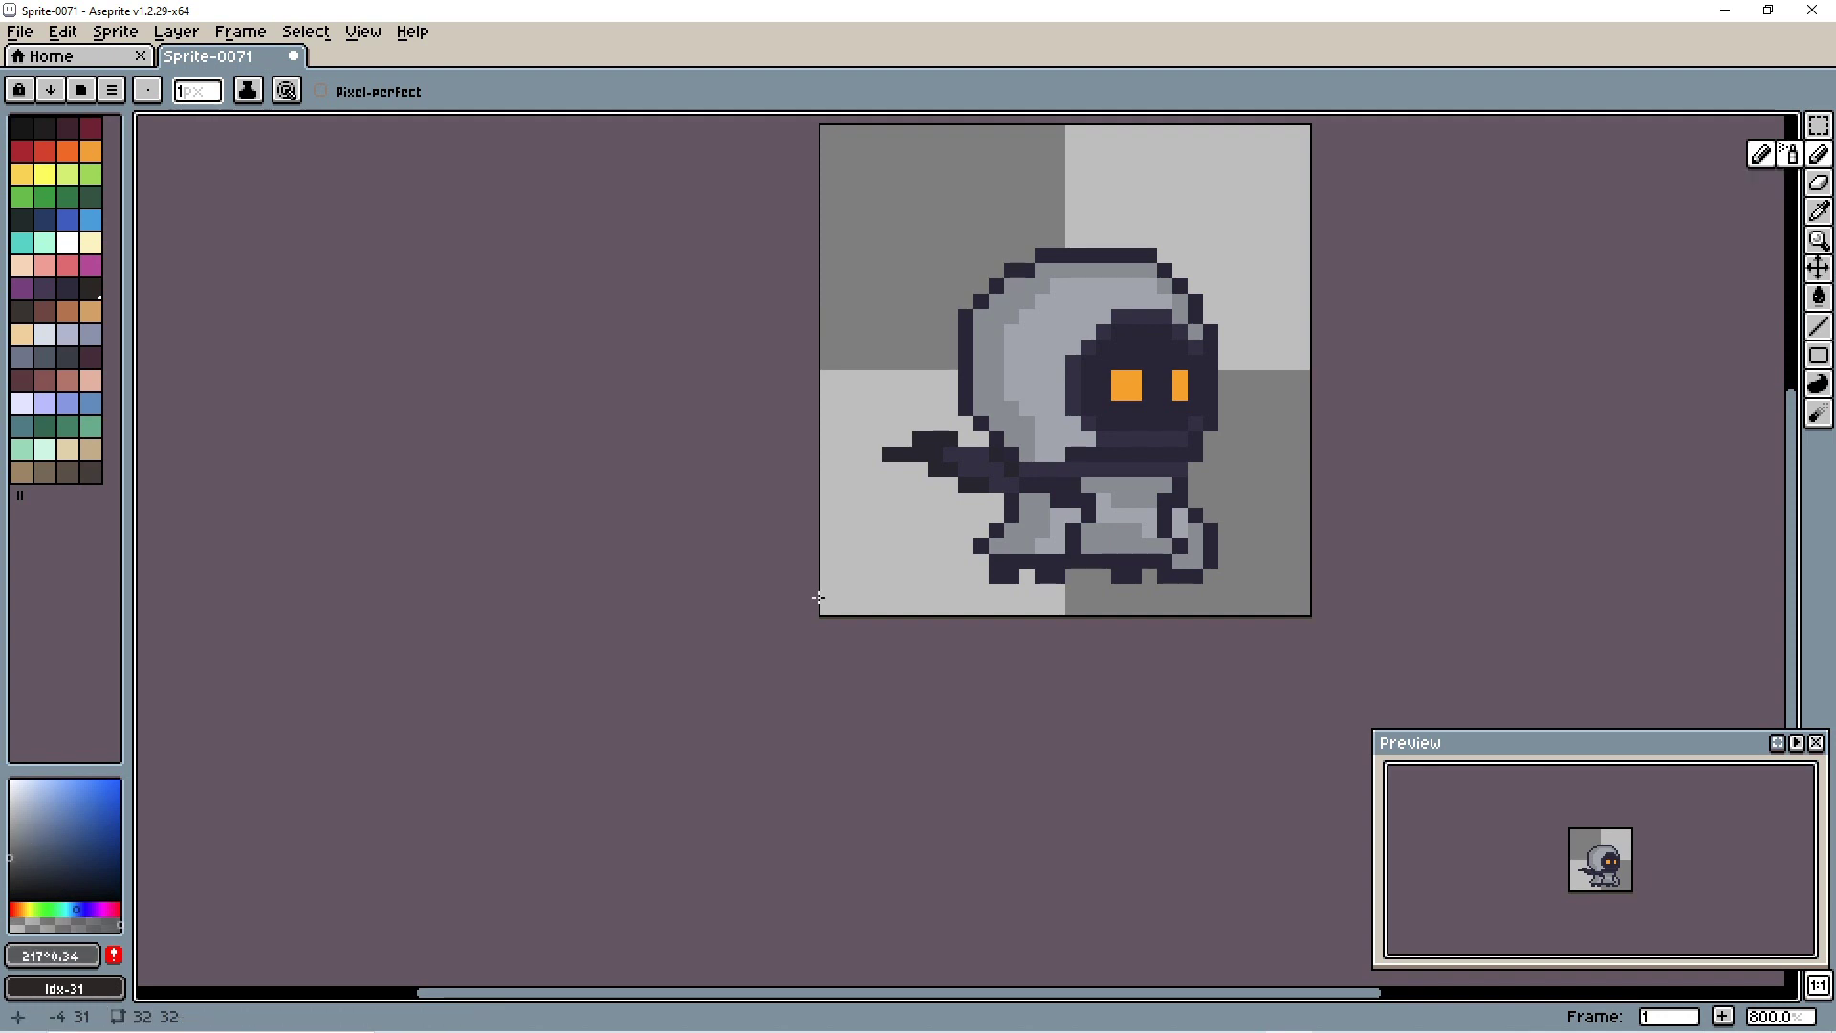
pyautogui.scroll(-5, 1231, 533)
pyautogui.scroll(5, 1231, 533)
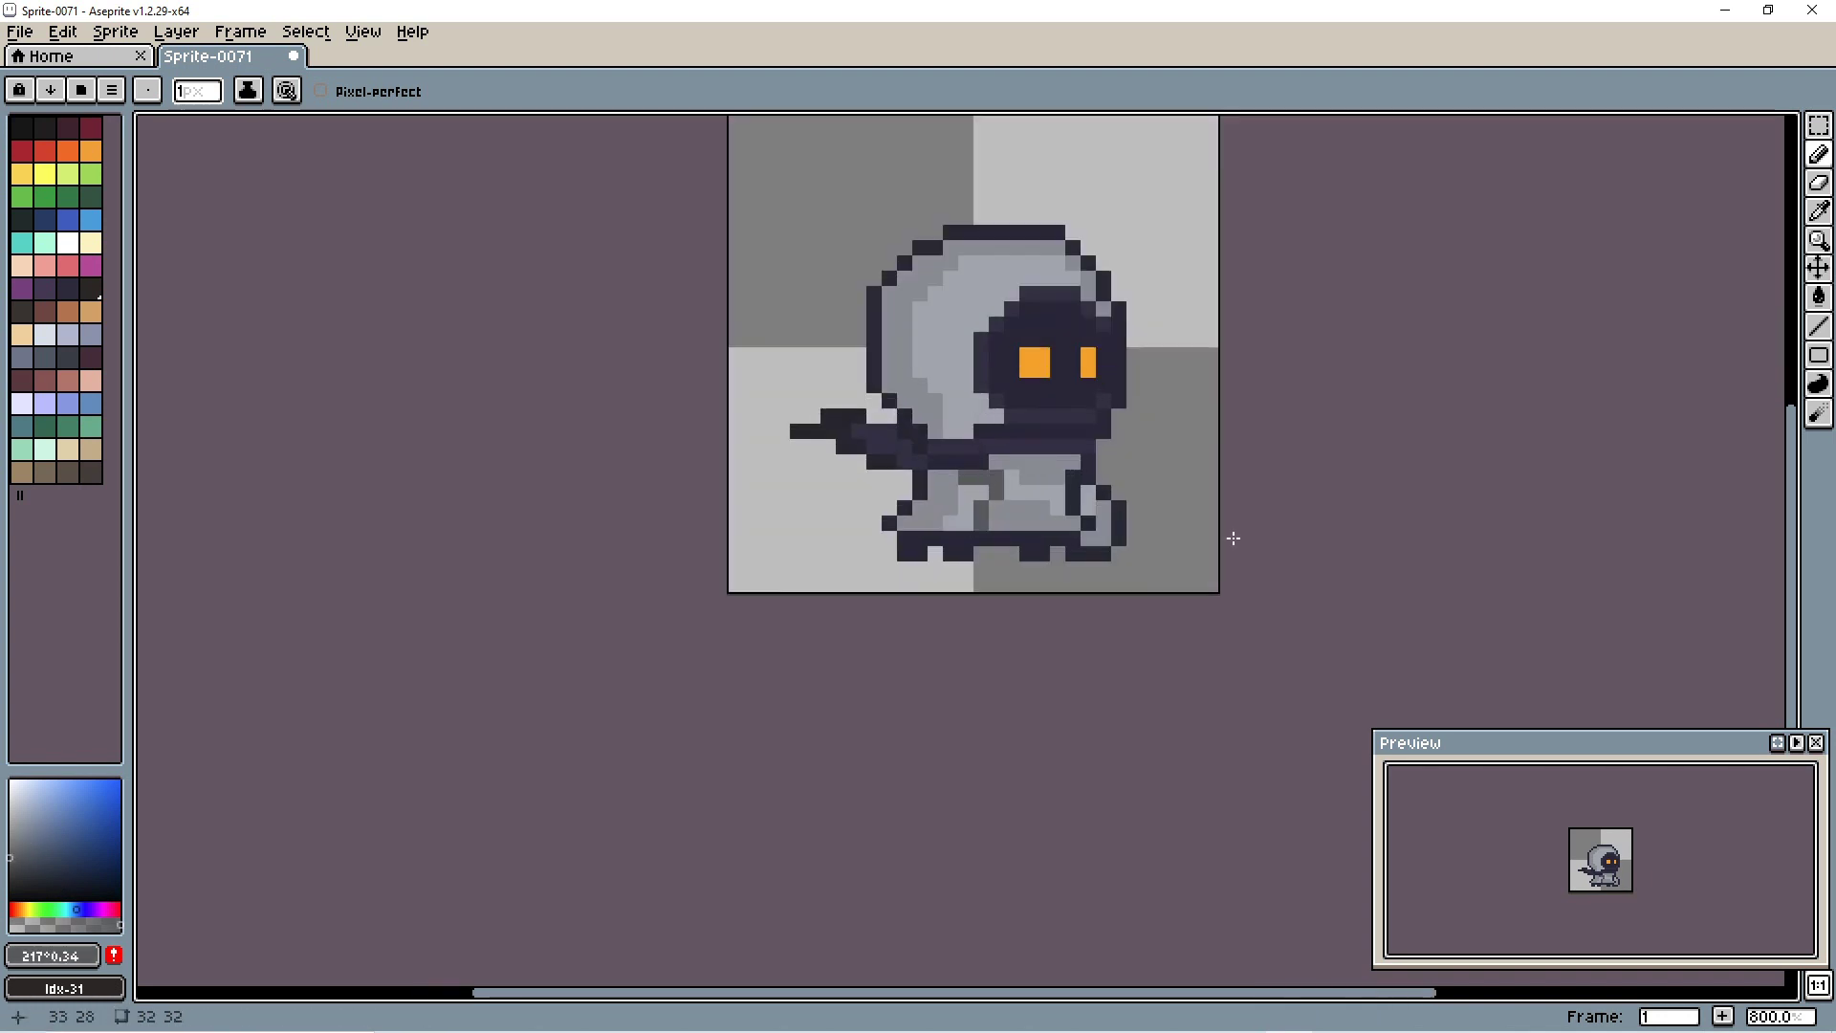
pyautogui.keyDown('alt'); pyautogui.click(963, 473); pyautogui.keyUp('alt')
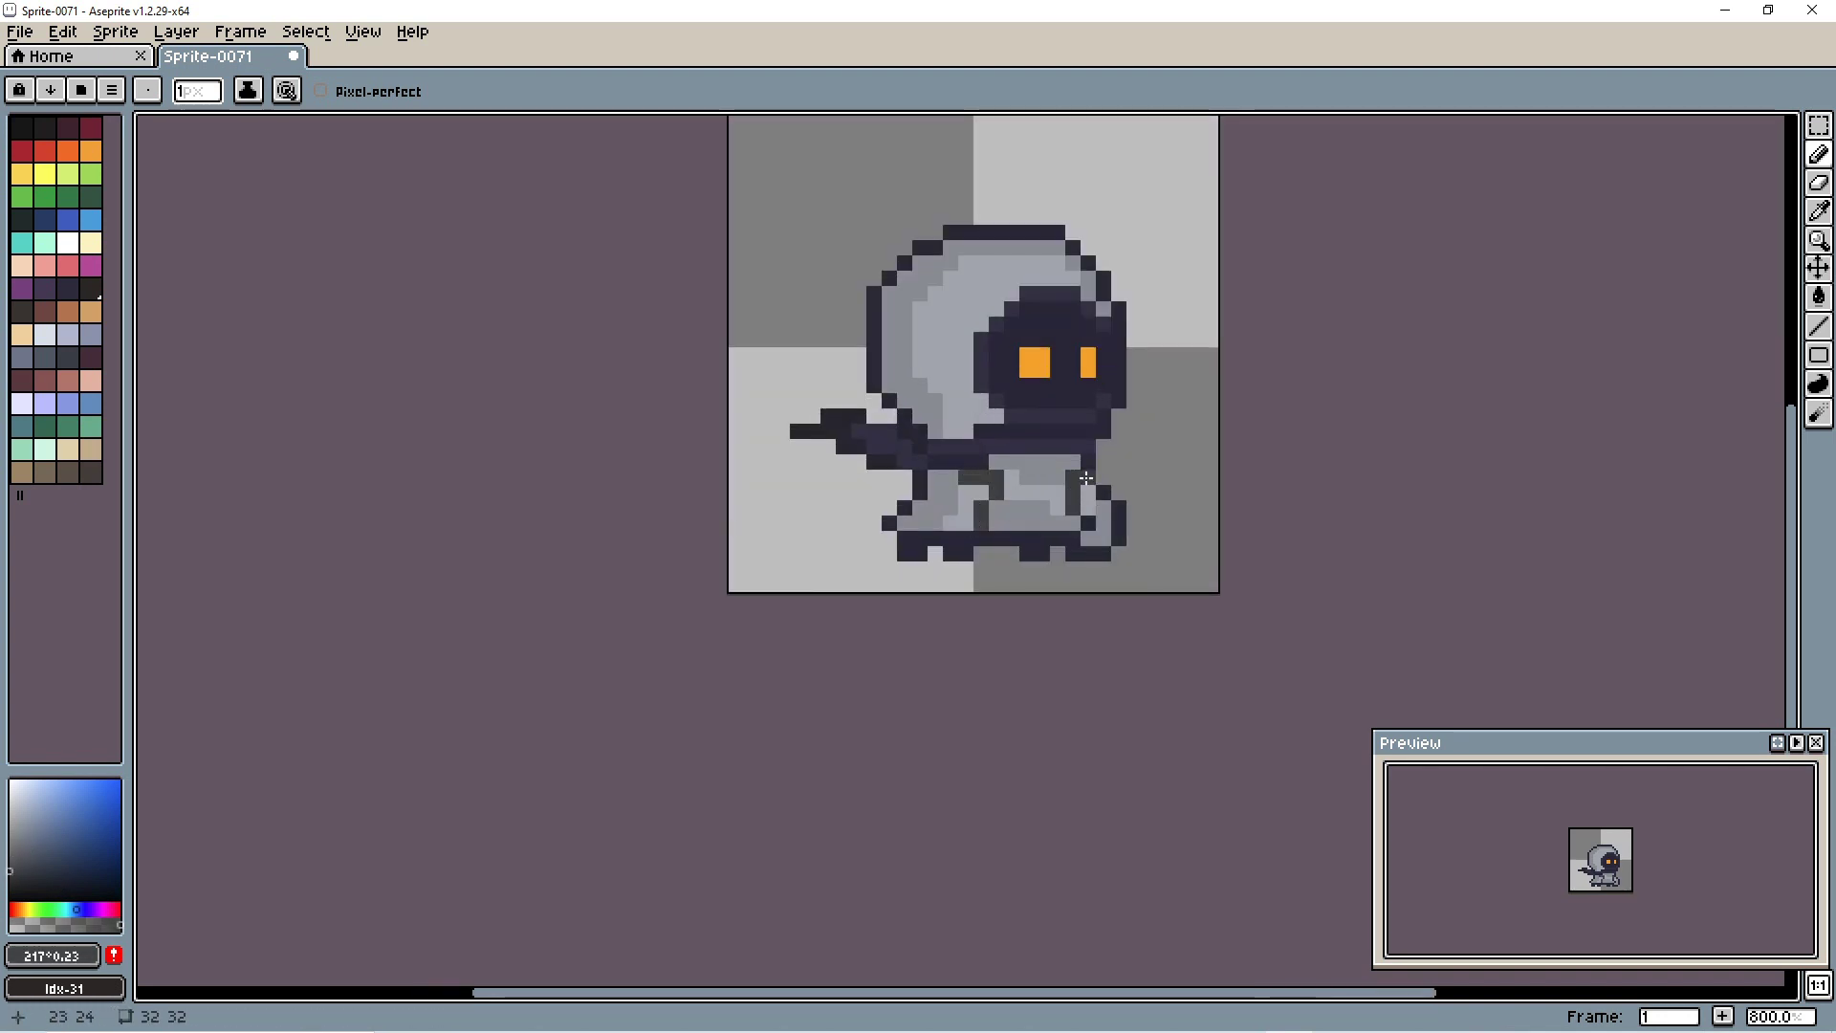
# Step: Undo the last Pencil stroke on the hooded character
pyautogui.scroll(-5, 1085, 479)
pyautogui.scroll(5, 1199, 494)
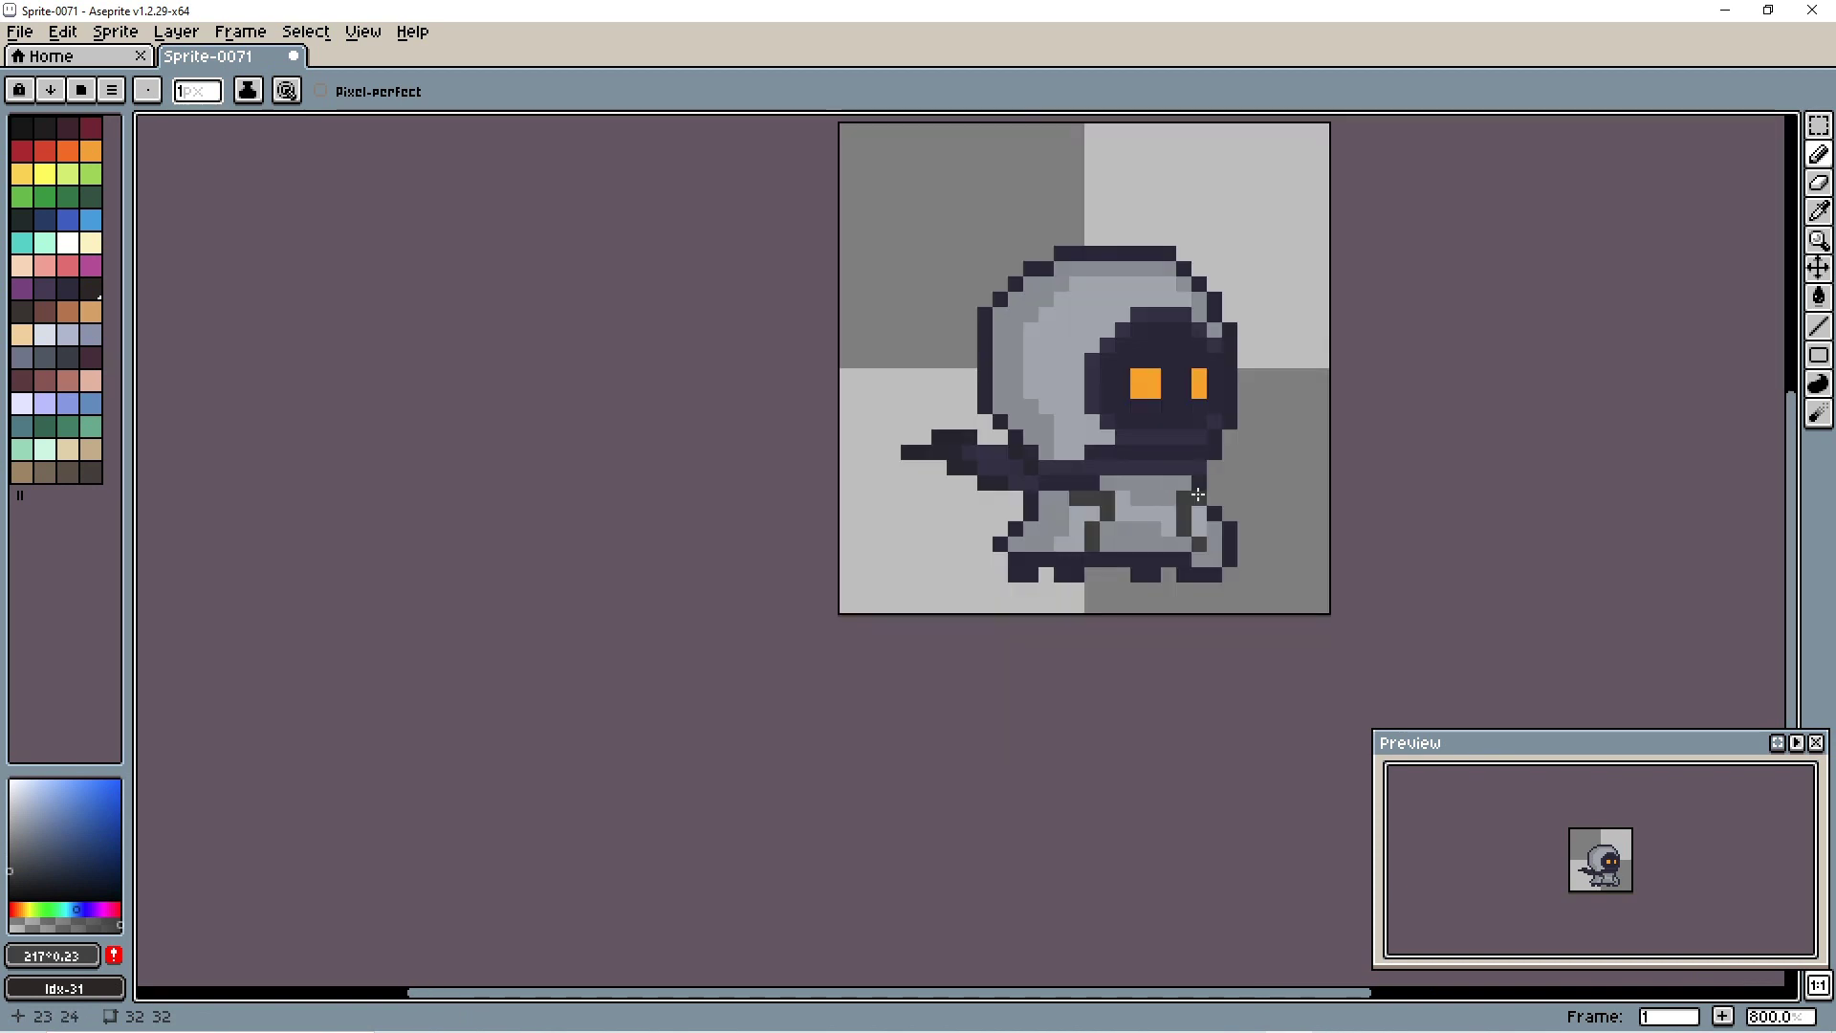
pyautogui.hotkey('ctrl', 'z')
pyautogui.scroll(-5, 1392, 515)
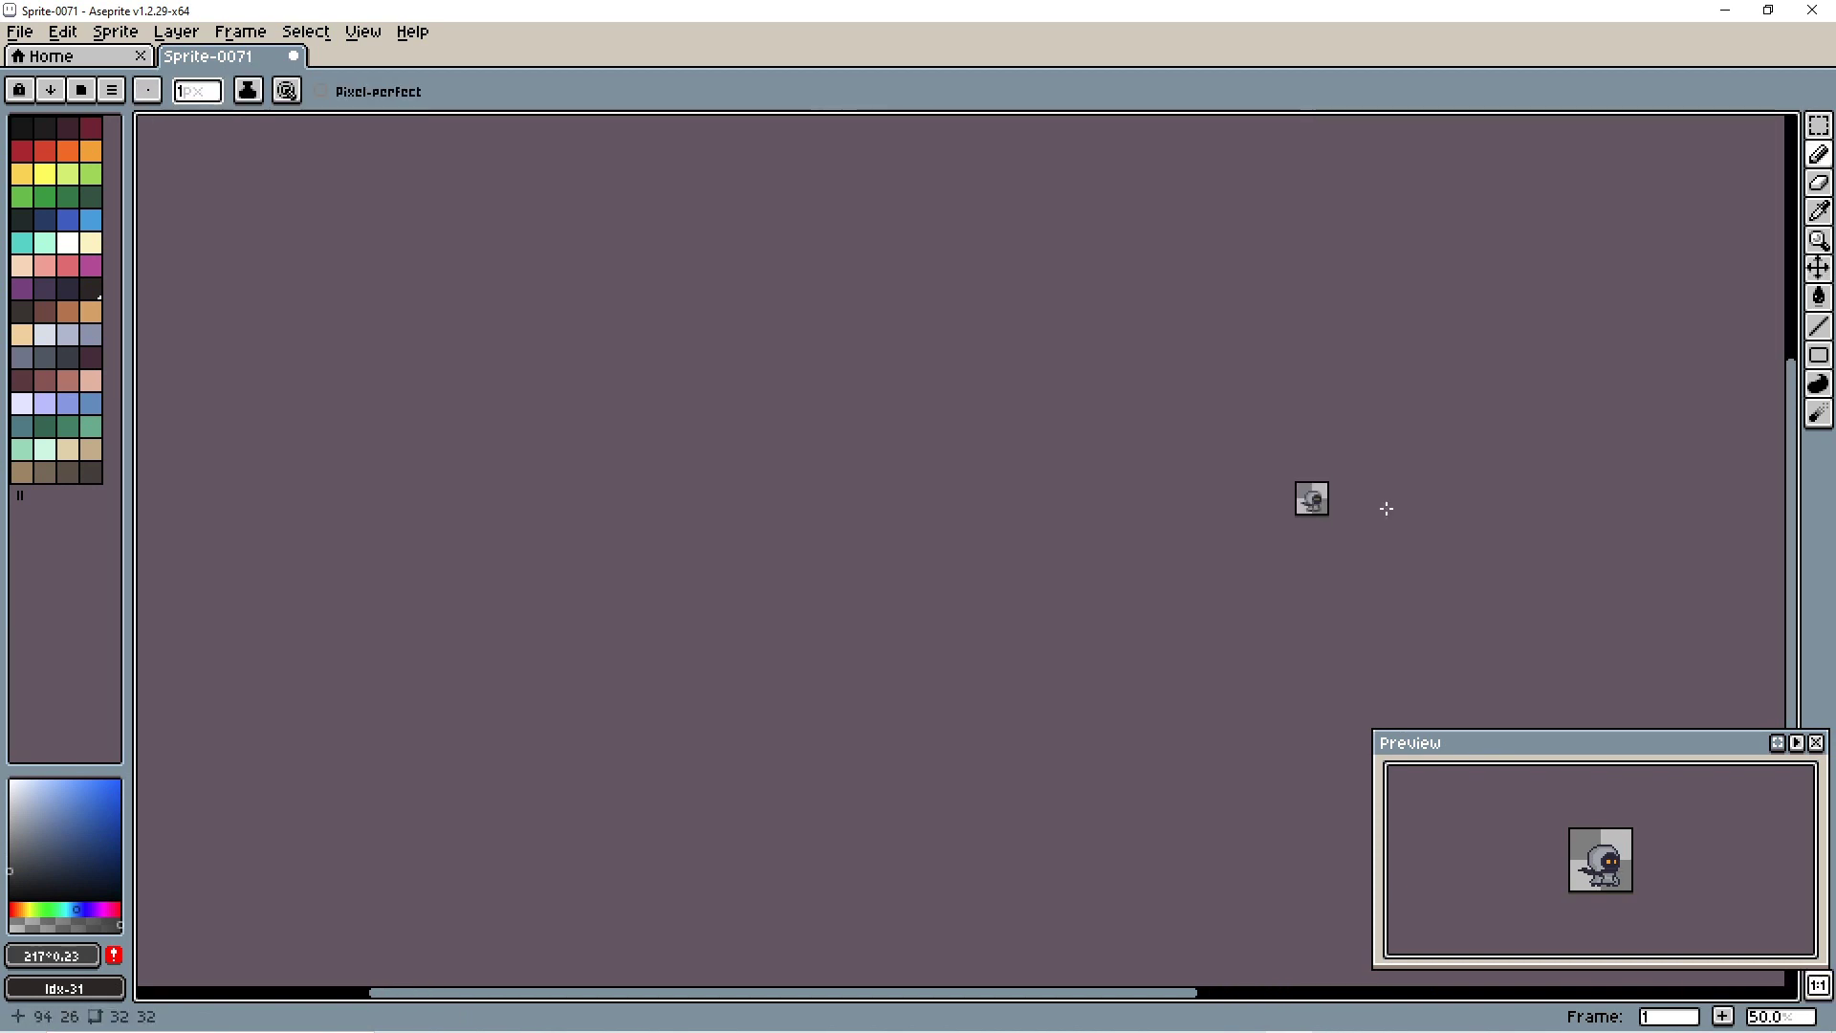
pyautogui.scroll(3, 1368, 514)
pyautogui.scroll(4, 1372, 492)
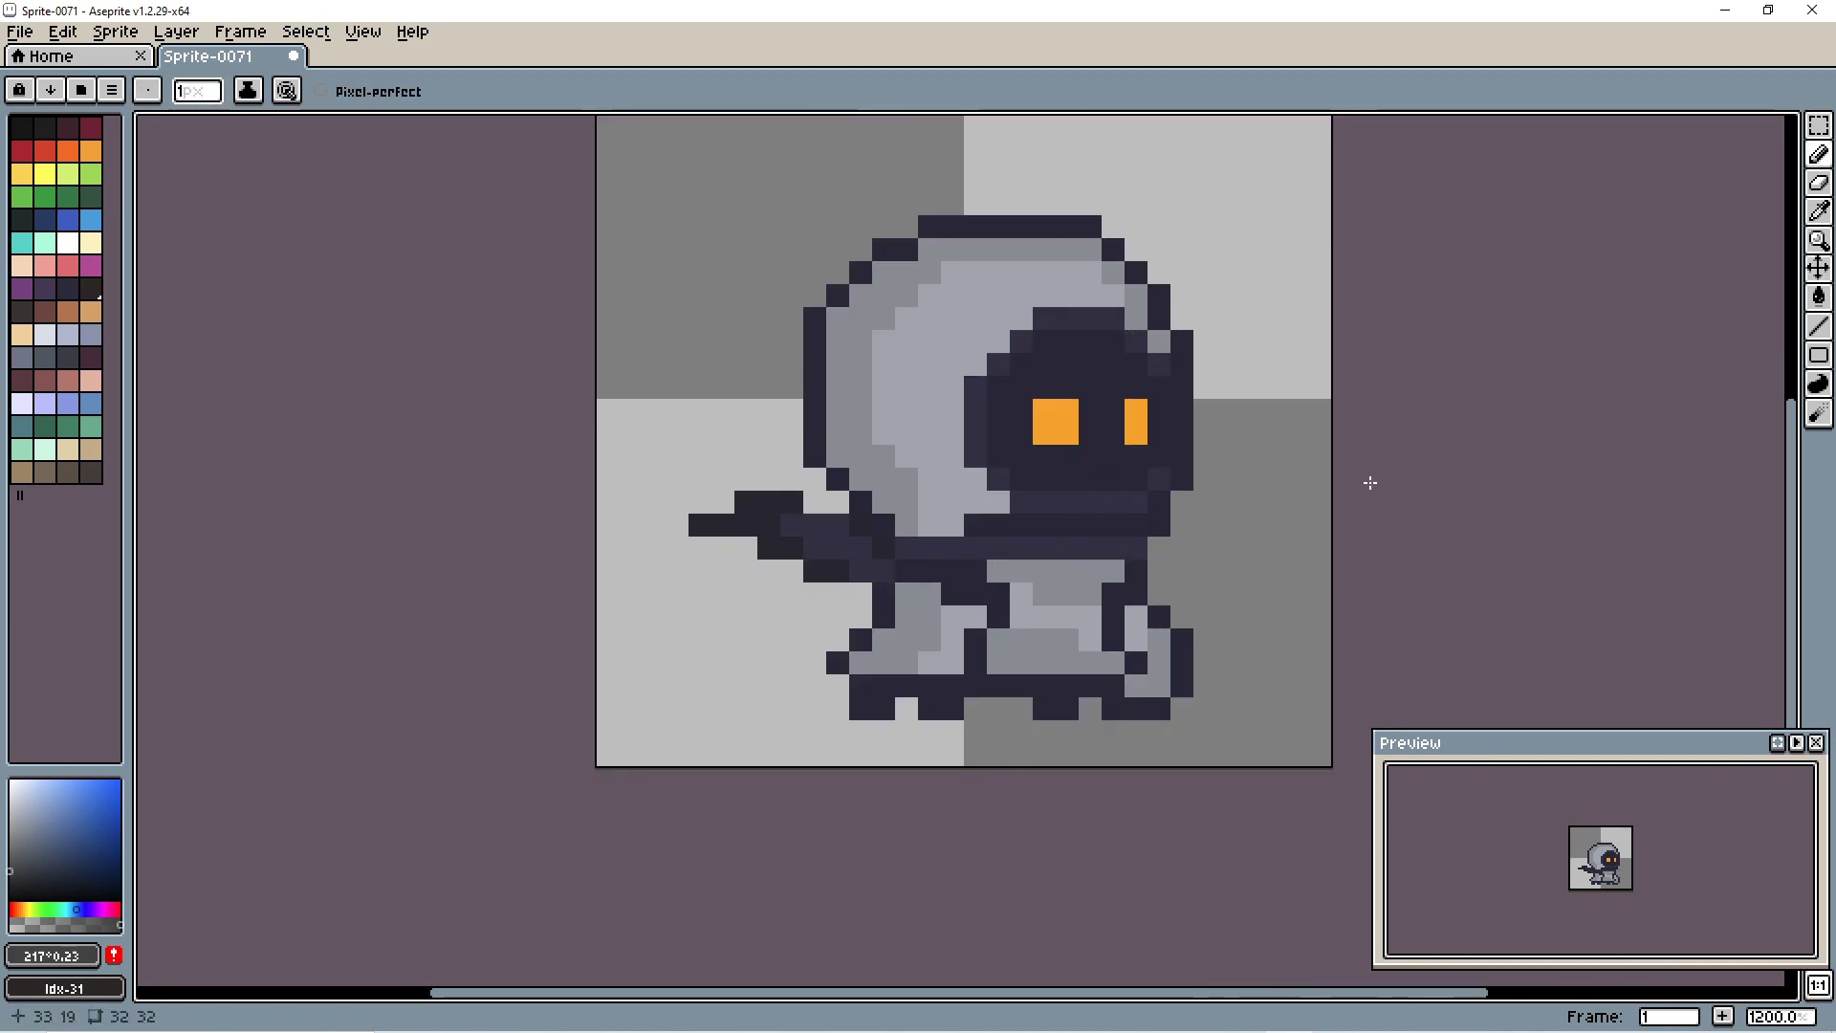
pyautogui.scroll(-5, 1370, 483)
pyautogui.scroll(-2, 1195, 507)
pyautogui.scroll(4, 1052, 516)
pyautogui.scroll(1, 1044, 476)
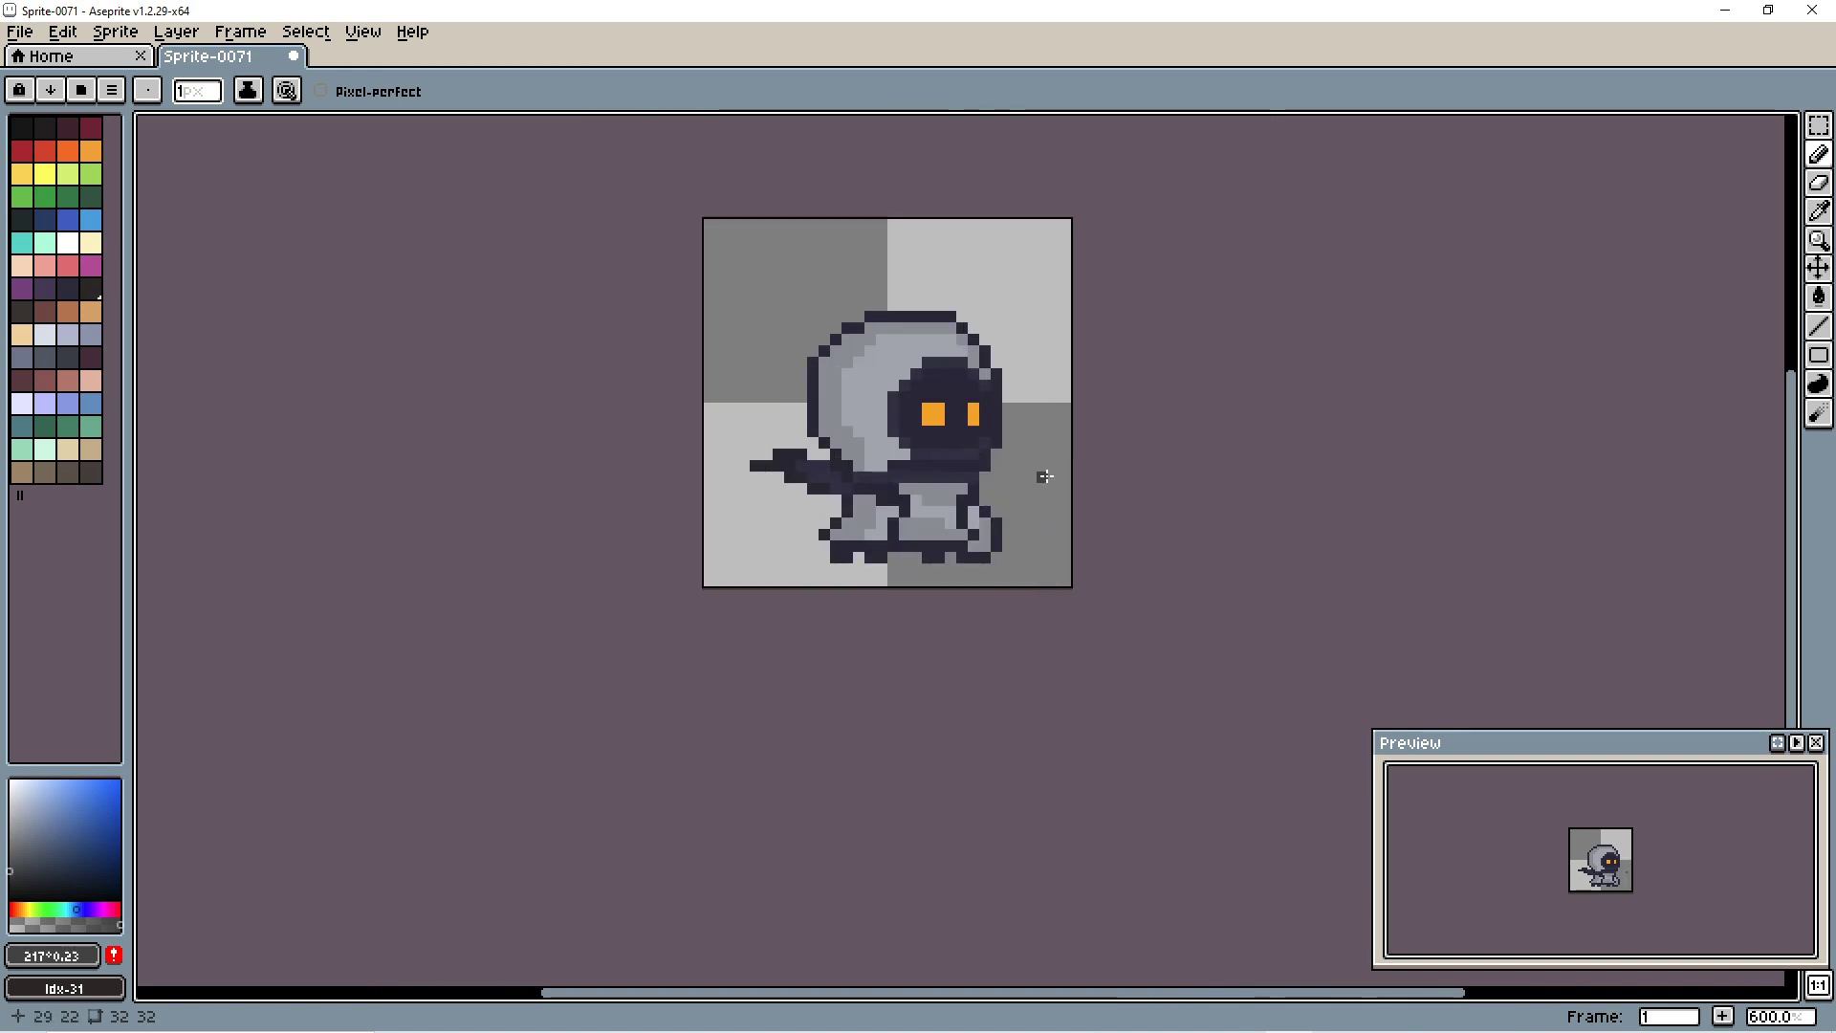
pyautogui.scroll(-4, 998, 421)
pyautogui.scroll(2, 1053, 483)
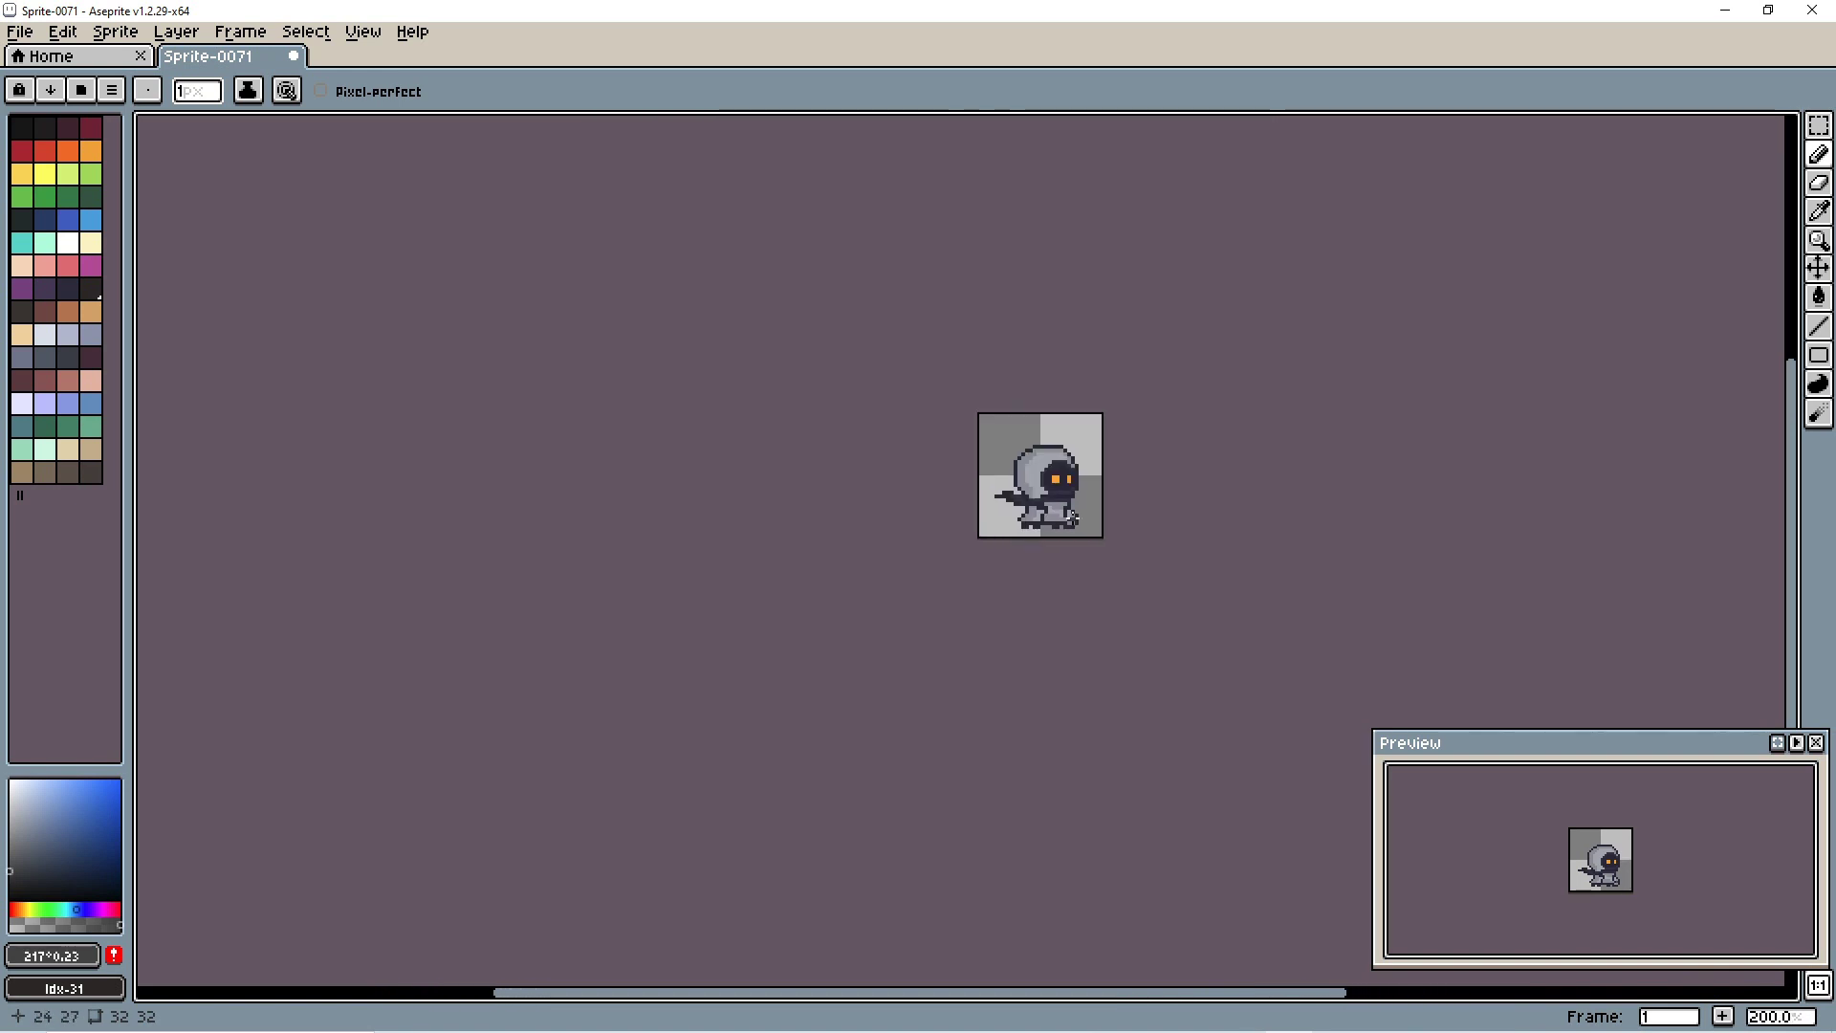
pyautogui.scroll(6, 1053, 483)
# Step: With the Pencil active, zoom and pan the view onto the hood's light inner band
pyautogui.click(1820, 154)
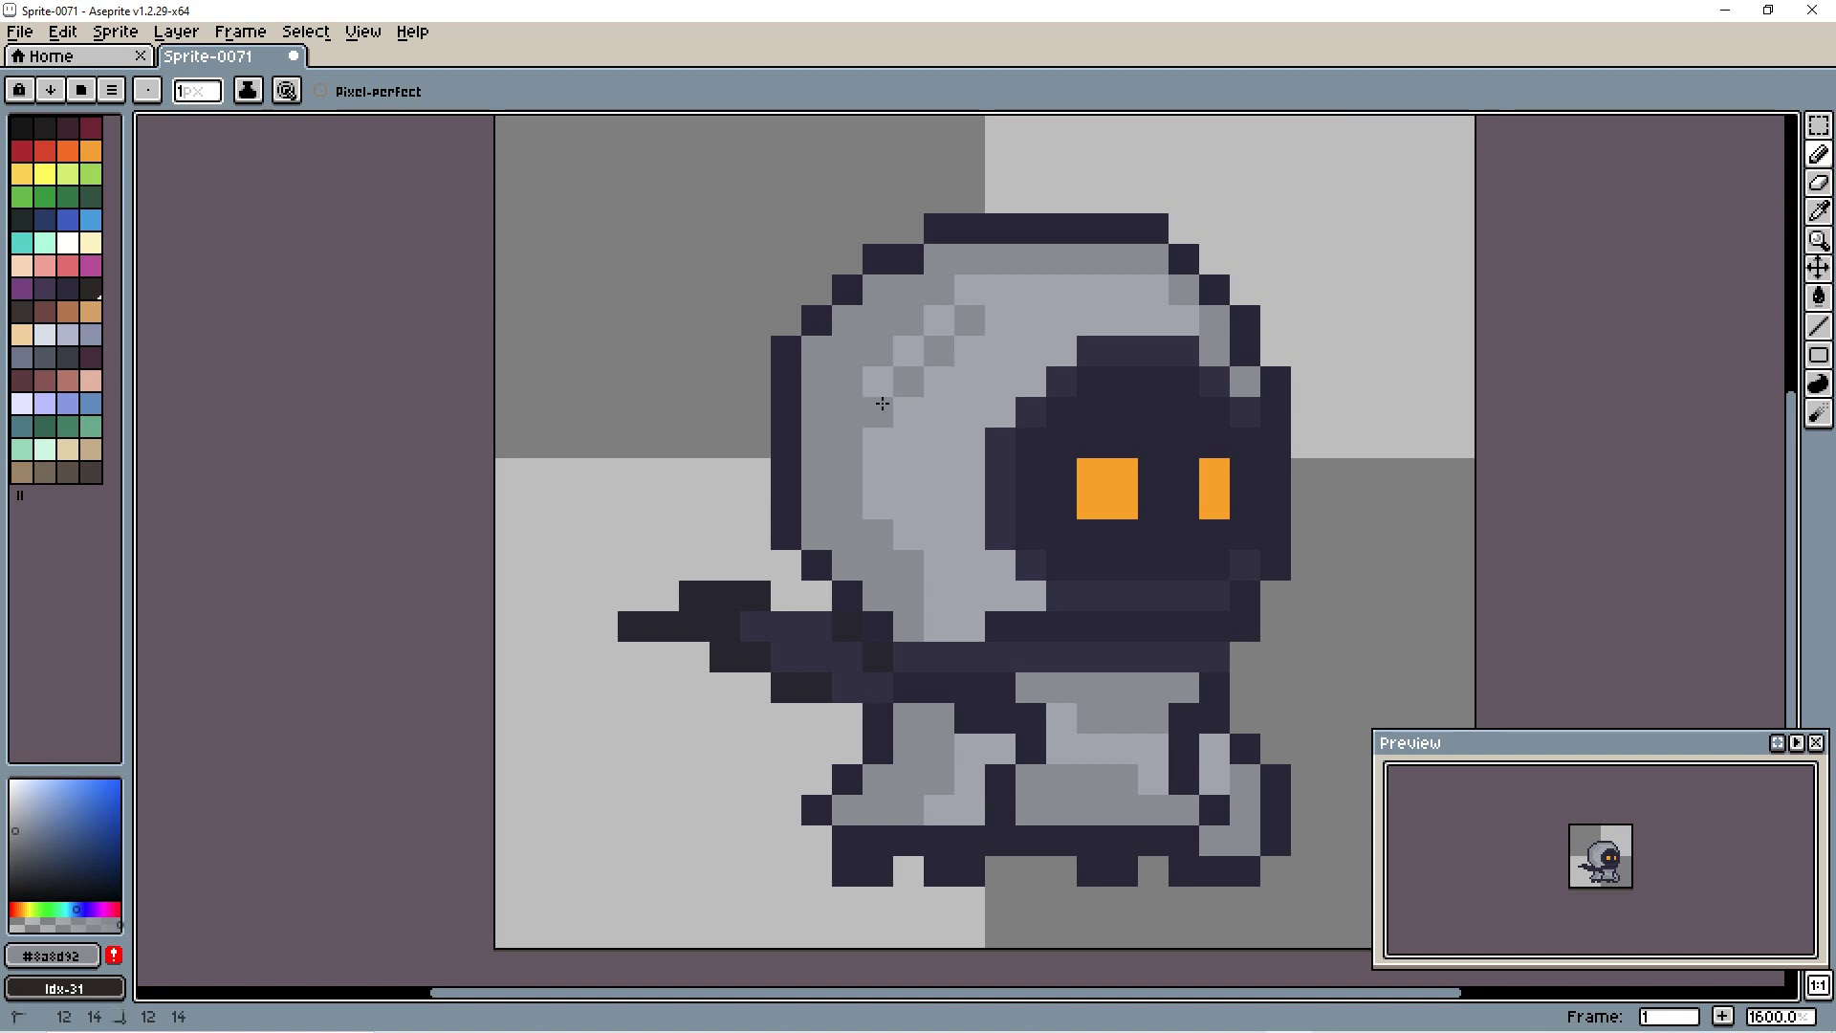
pyautogui.scroll(-6, 913, 442)
pyautogui.scroll(3, 986, 456)
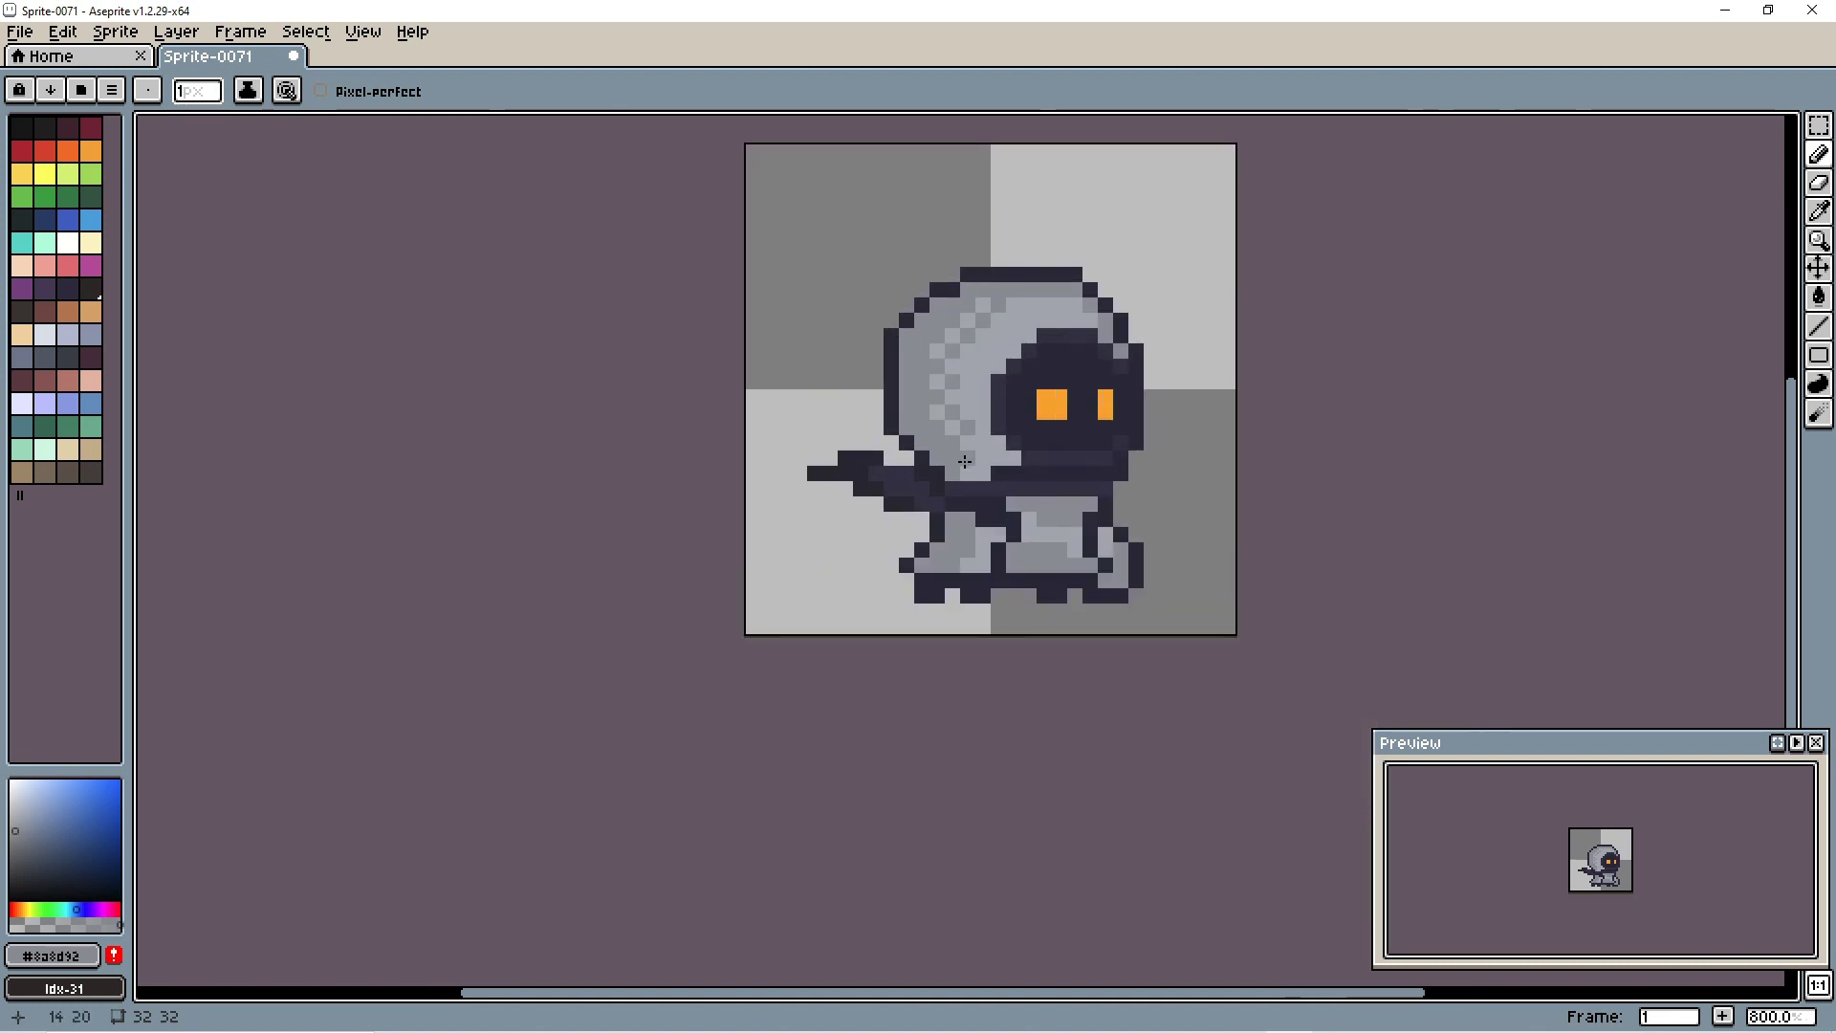
pyautogui.scroll(-3, 1332, 510)
pyautogui.scroll(3, 1332, 511)
pyautogui.scroll(-5, 1377, 422)
pyautogui.scroll(2, 1321, 417)
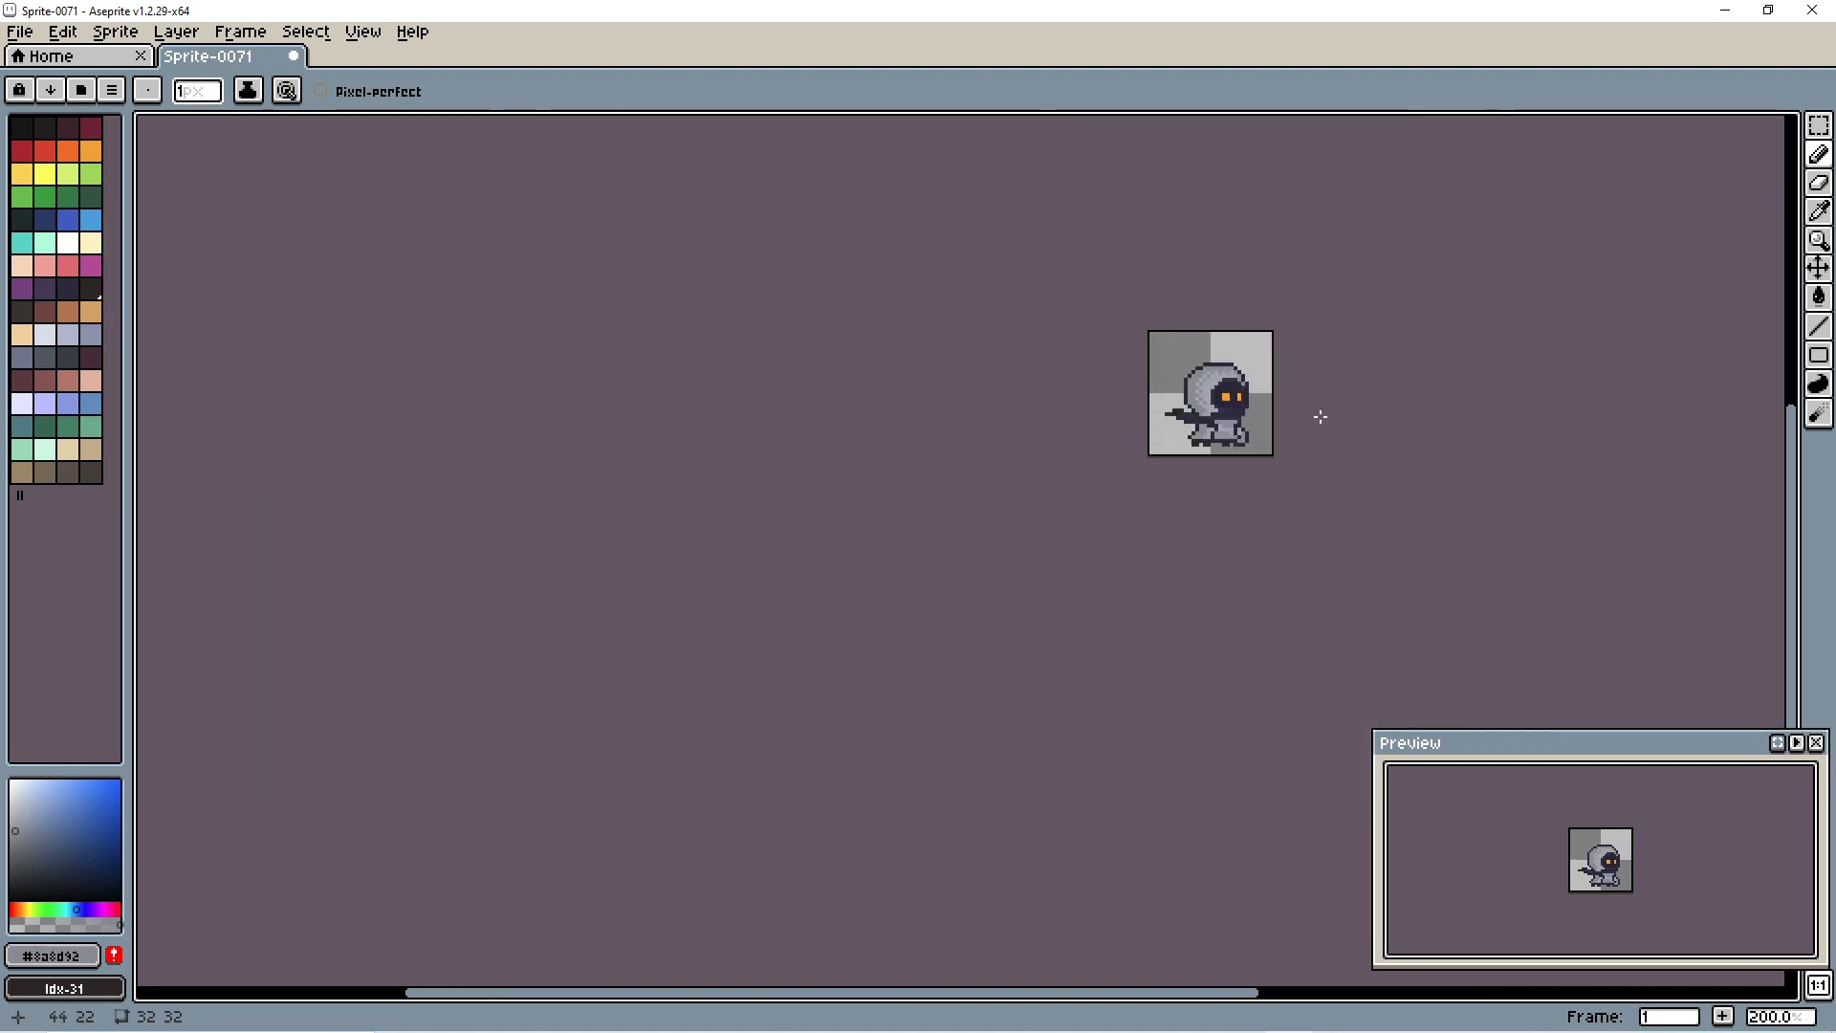
pyautogui.scroll(3, 1100, 373)
pyautogui.scroll(1, 1058, 350)
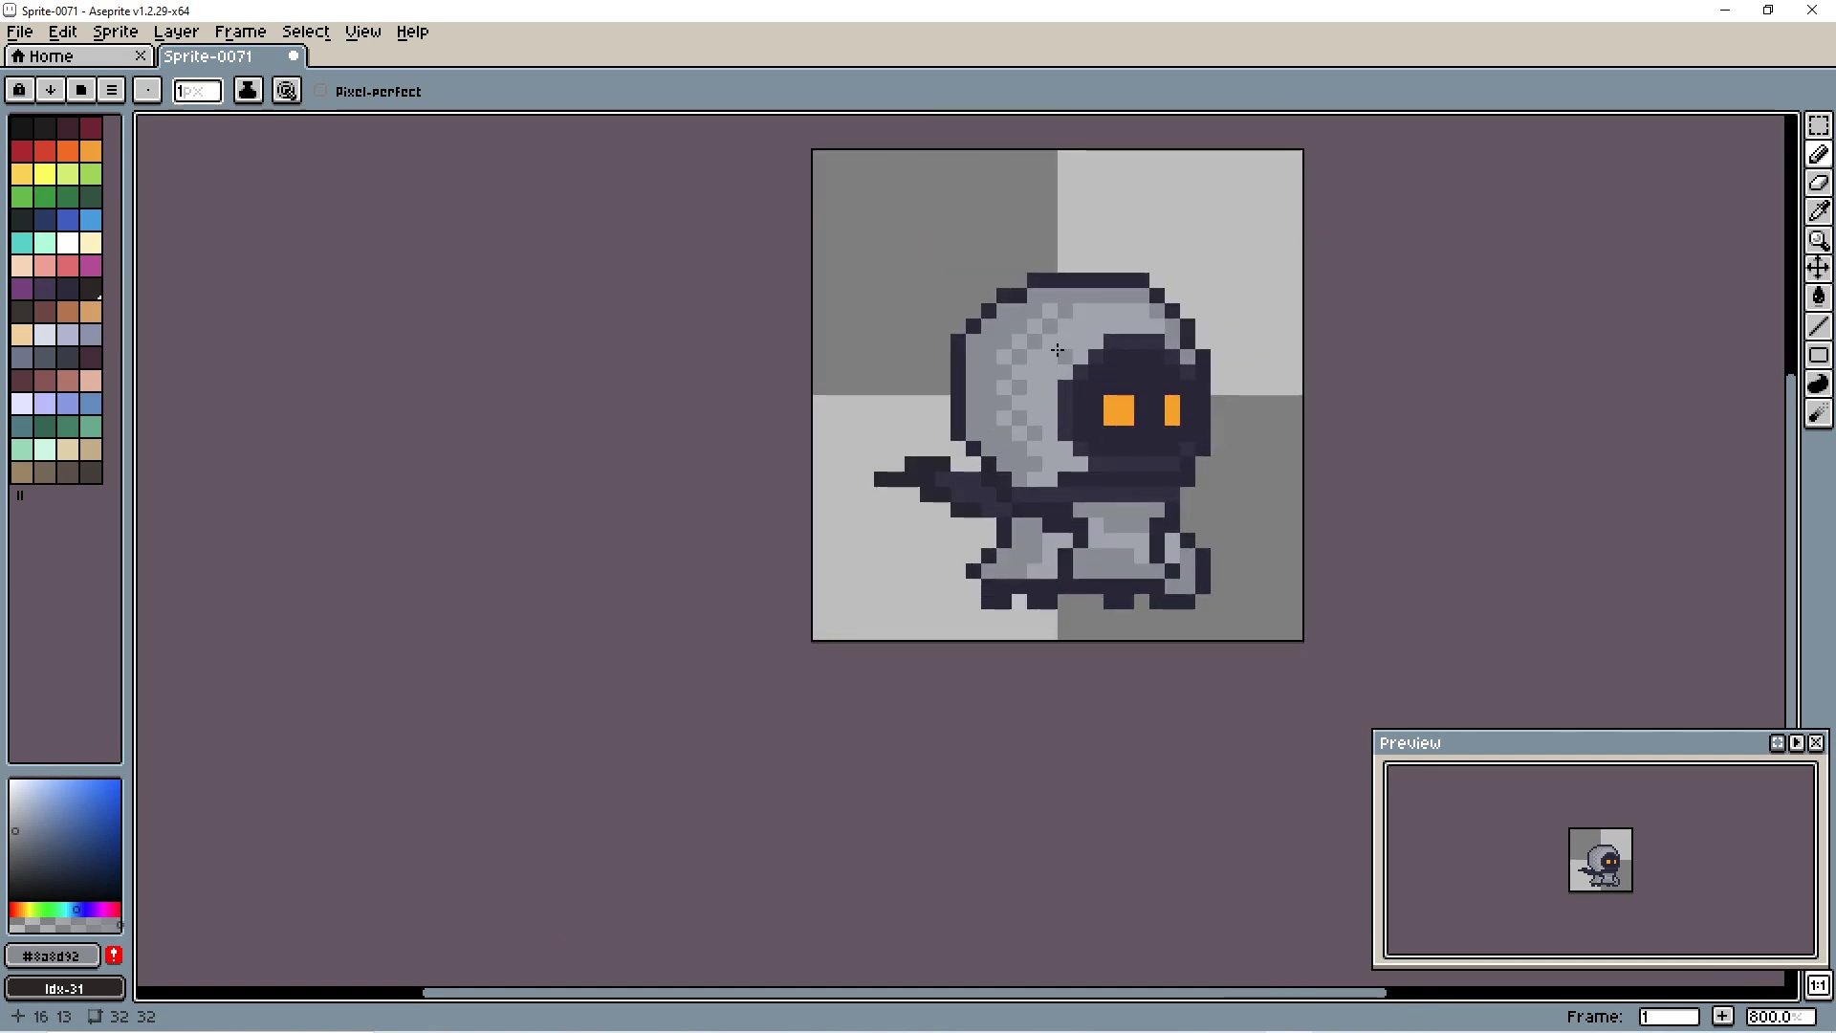
pyautogui.scroll(-3, 1058, 350)
pyautogui.scroll(2, 1050, 432)
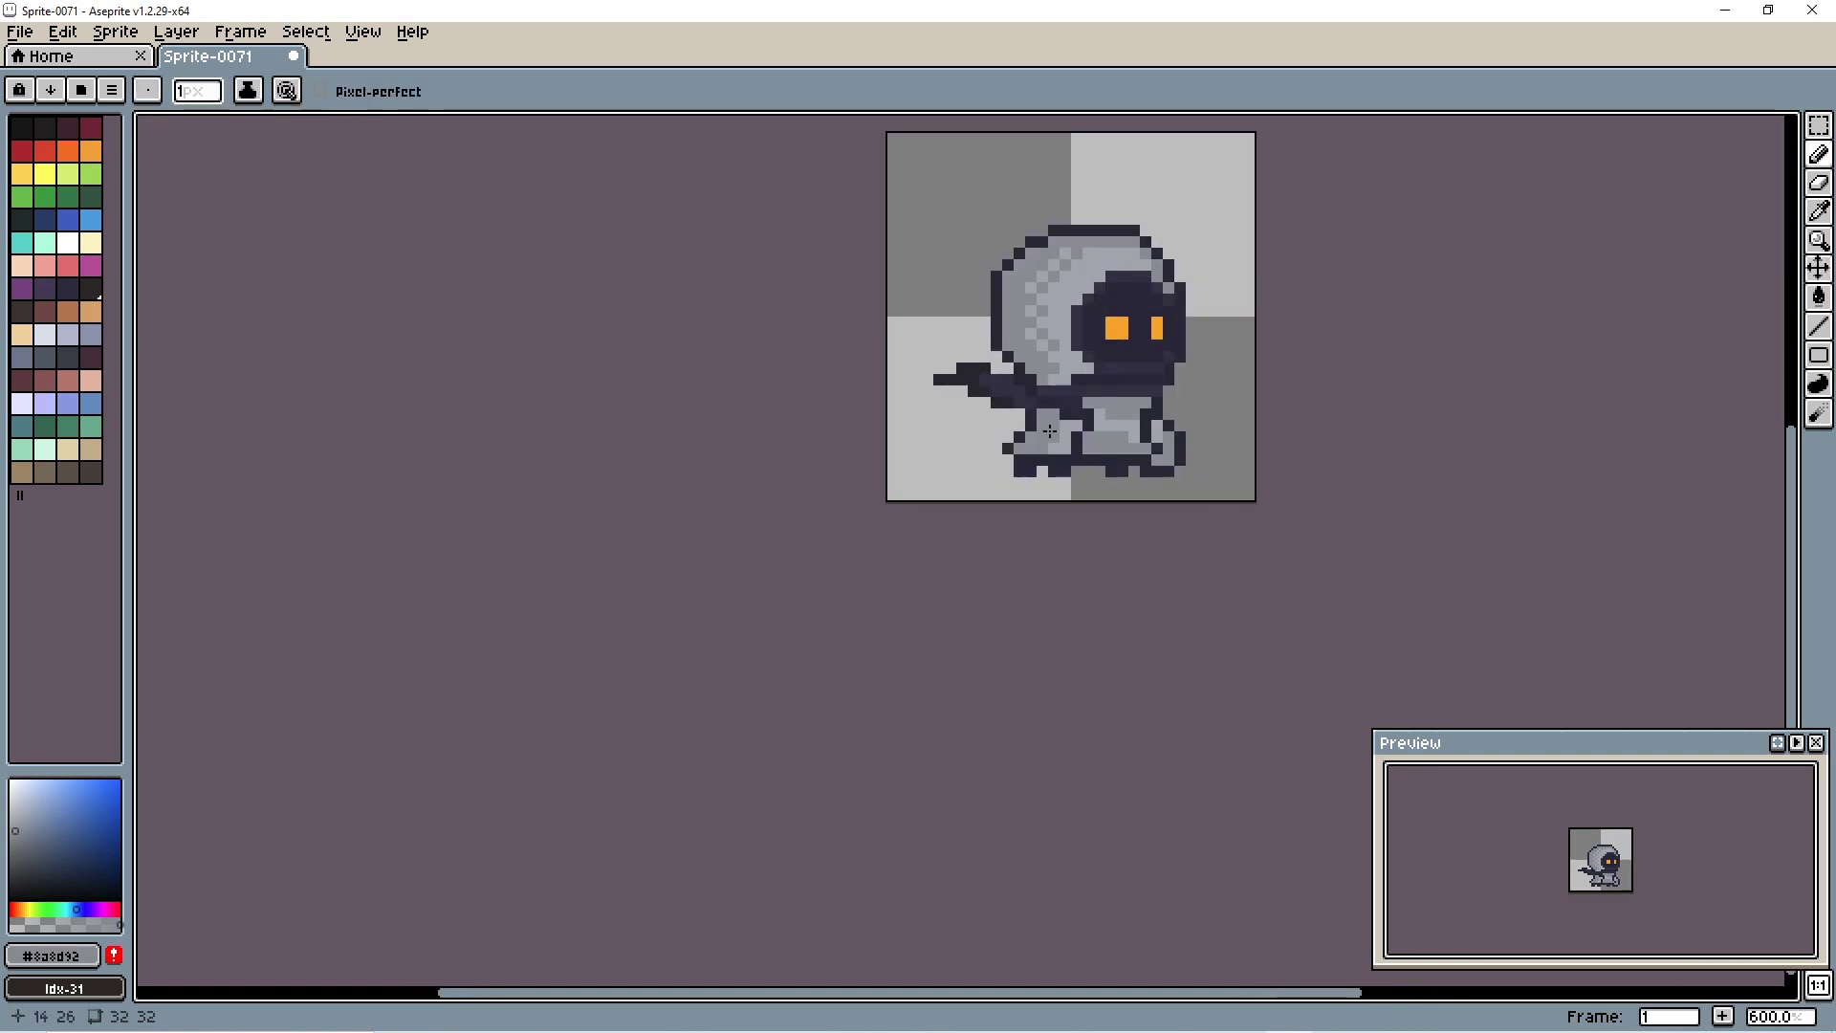
pyautogui.scroll(1, 1050, 432)
pyautogui.scroll(-4, 1047, 469)
pyautogui.scroll(4, 1012, 480)
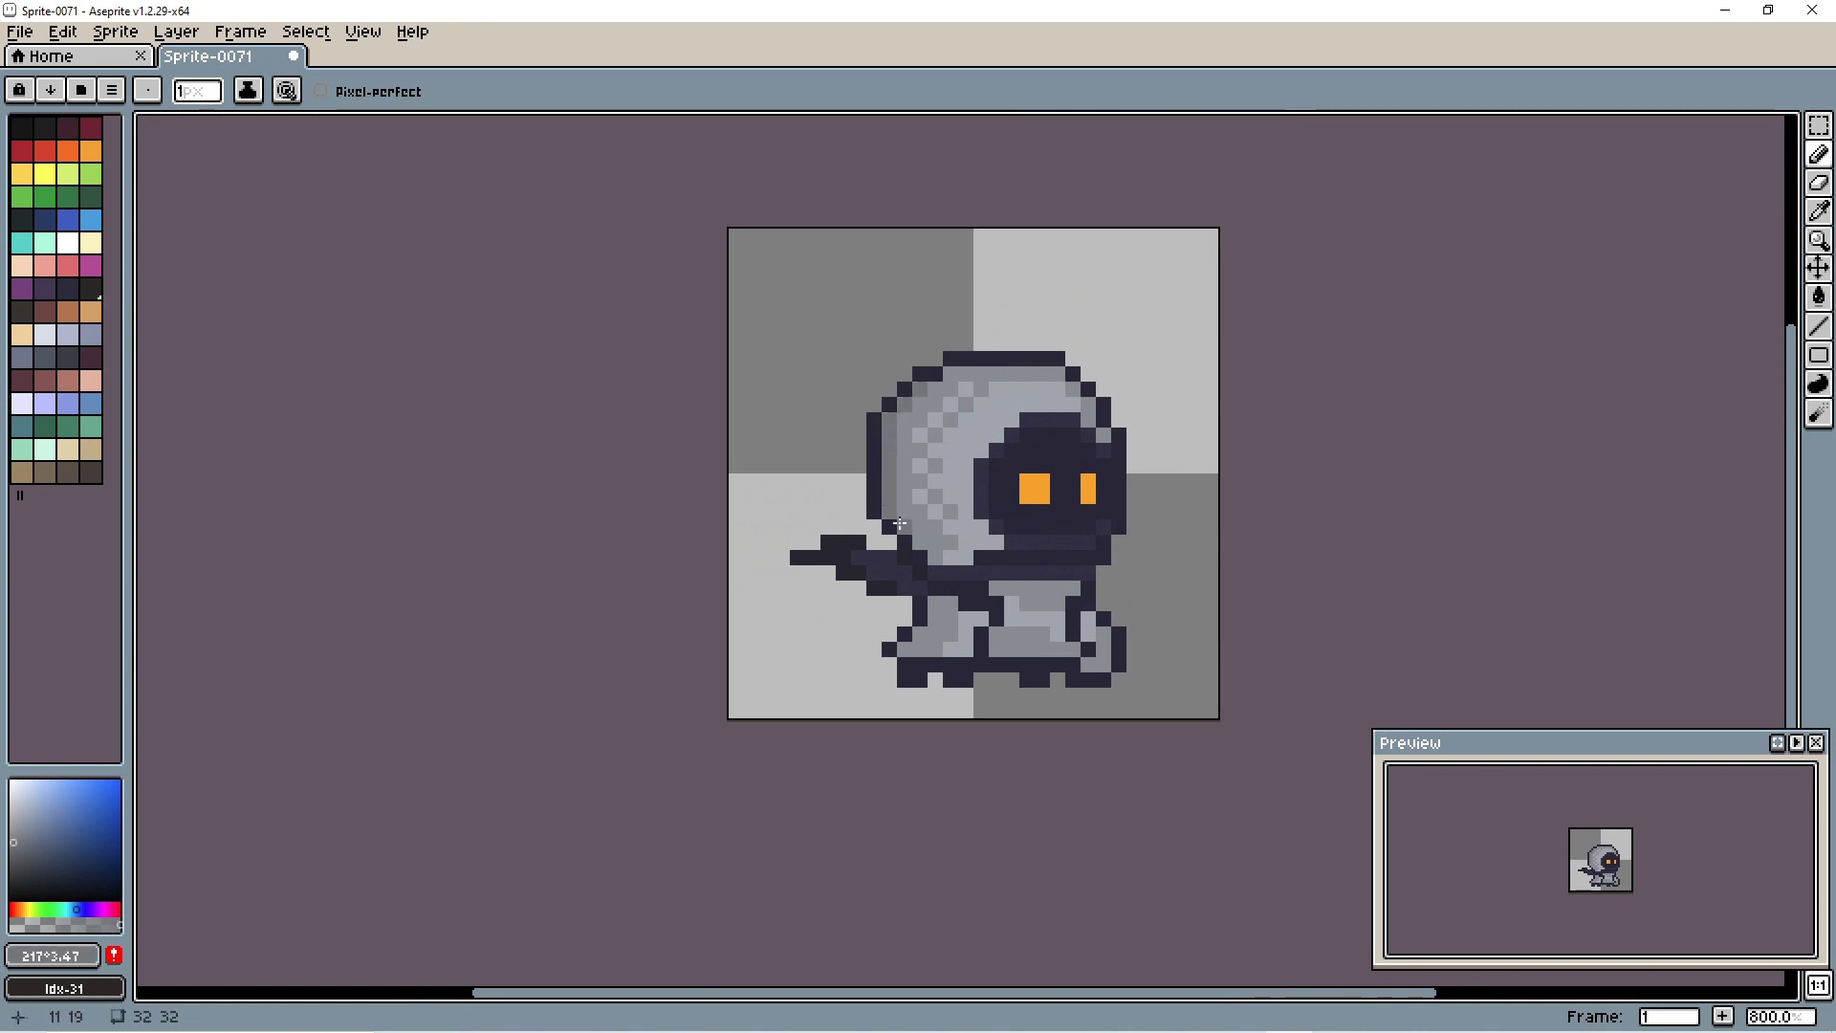
pyautogui.scroll(-5, 900, 525)
pyautogui.scroll(6, 1053, 536)
pyautogui.scroll(-2, 1100, 516)
pyautogui.scroll(-5, 1140, 562)
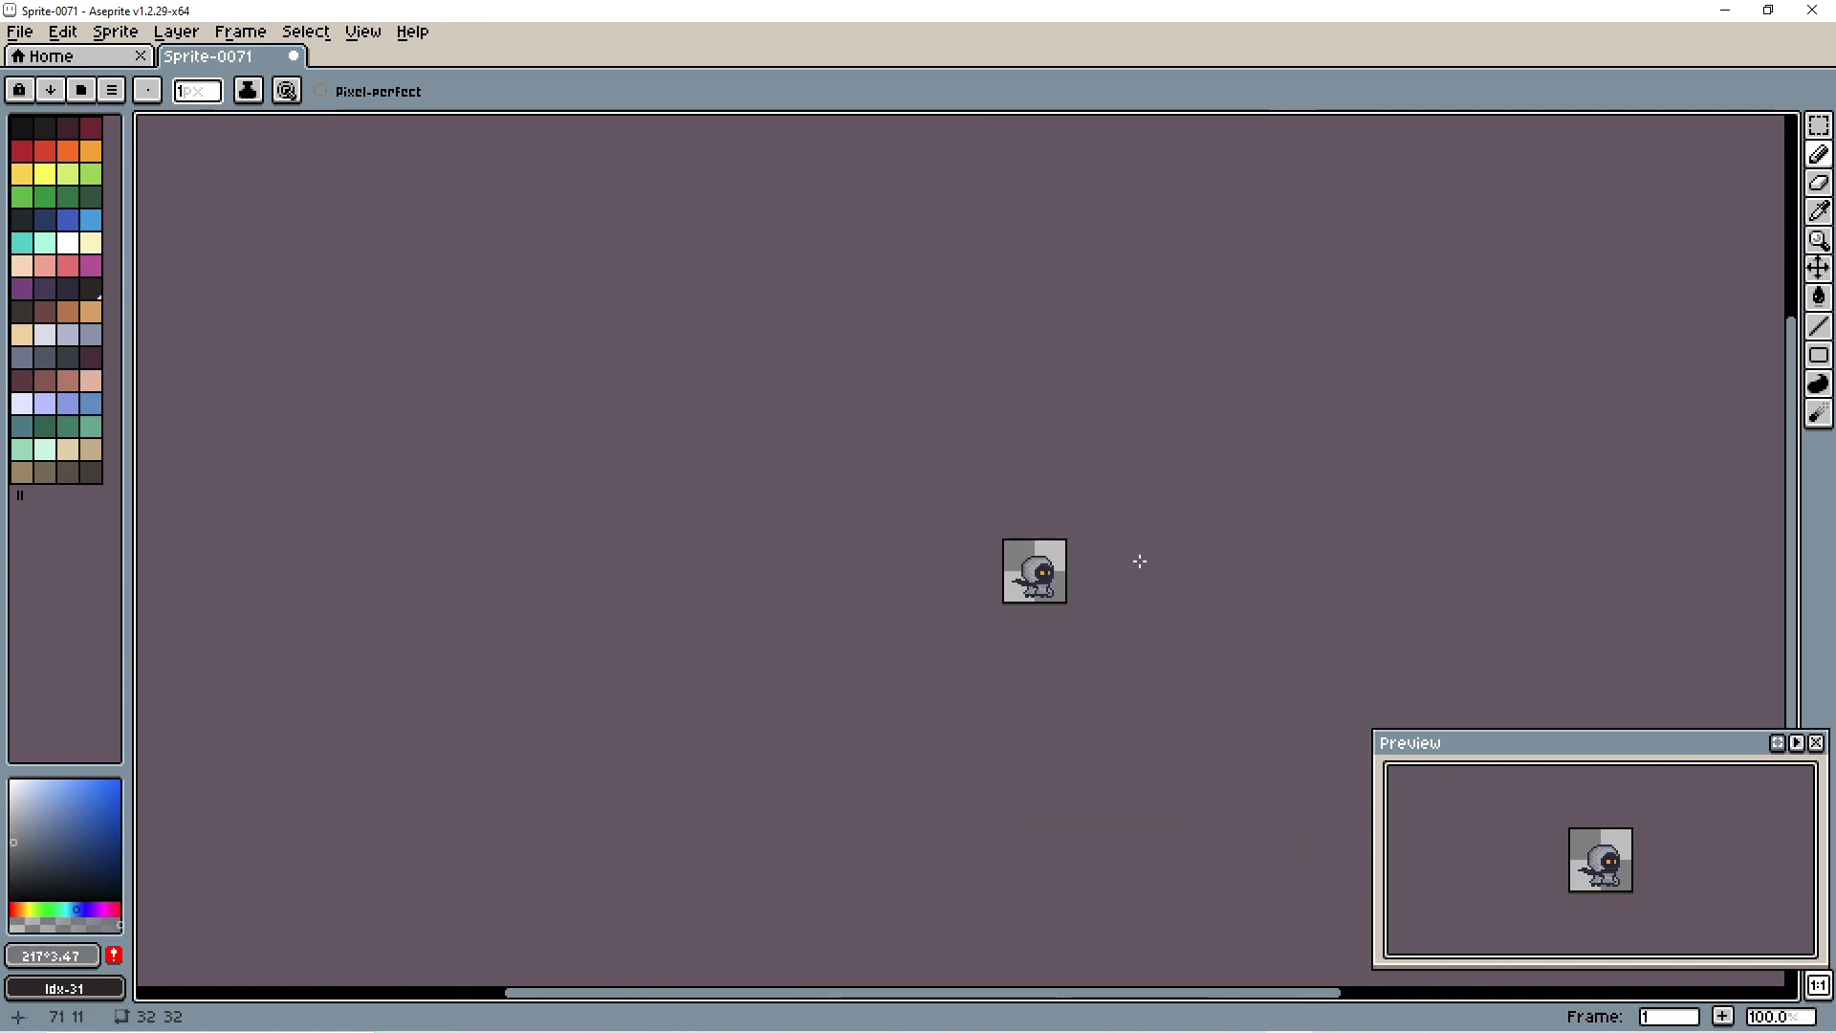
pyautogui.scroll(8, 1139, 561)
pyautogui.scroll(-8, 1120, 525)
pyautogui.scroll(6, 1120, 525)
pyautogui.scroll(-6, 1233, 457)
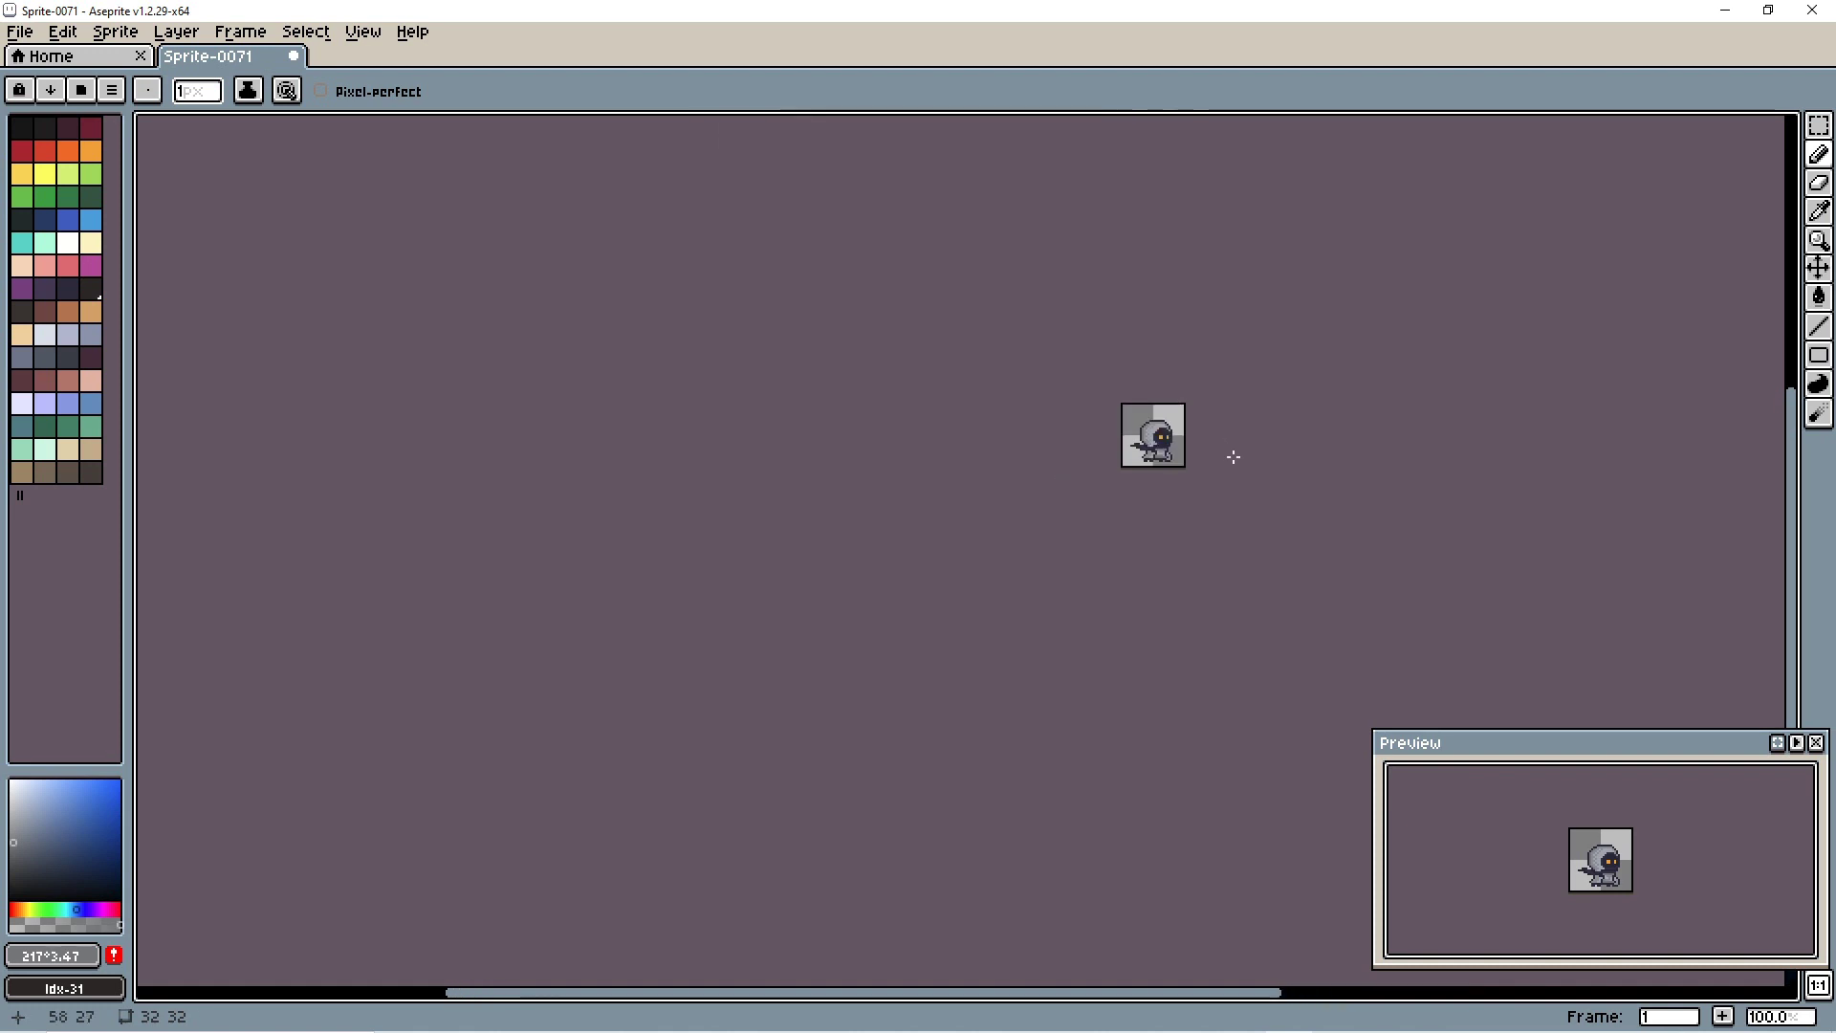
pyautogui.scroll(7, 1234, 457)
pyautogui.scroll(-7, 1214, 504)
pyautogui.scroll(6, 895, 439)
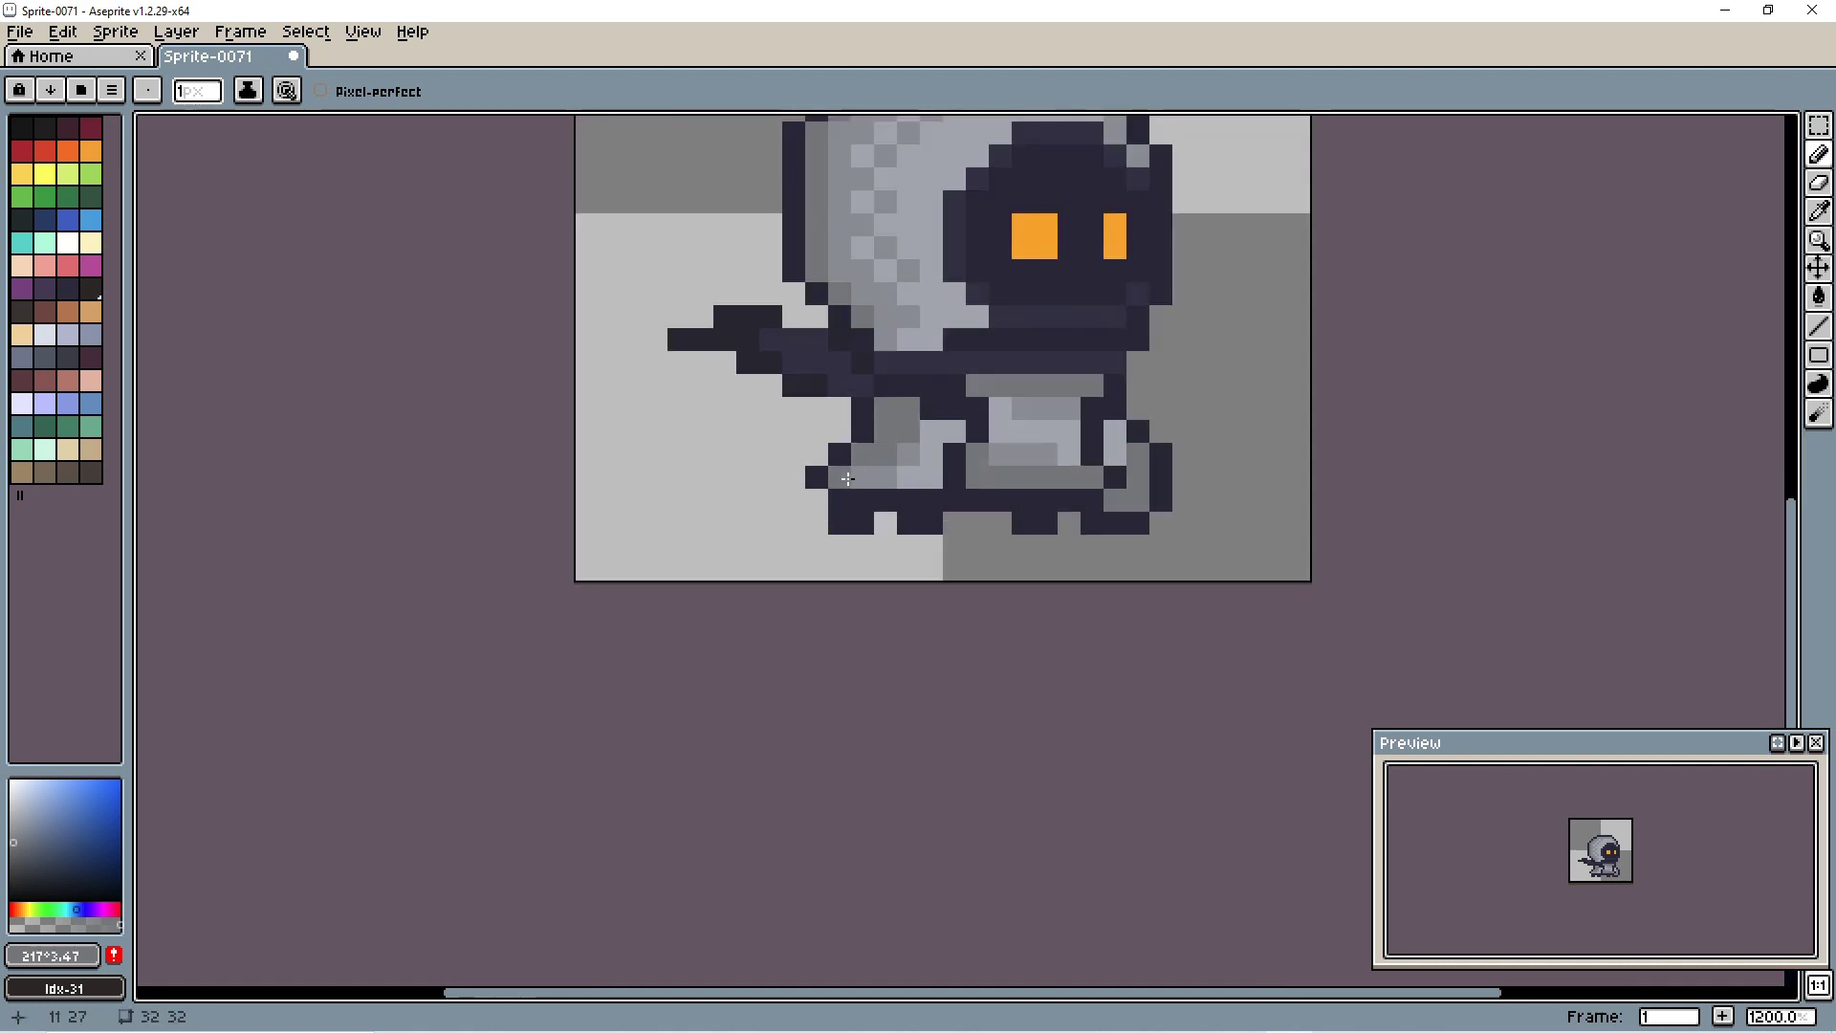
pyautogui.scroll(-8, 1117, 430)
pyautogui.scroll(1, 1176, 430)
pyautogui.scroll(3, 1191, 421)
pyautogui.scroll(-3, 1186, 392)
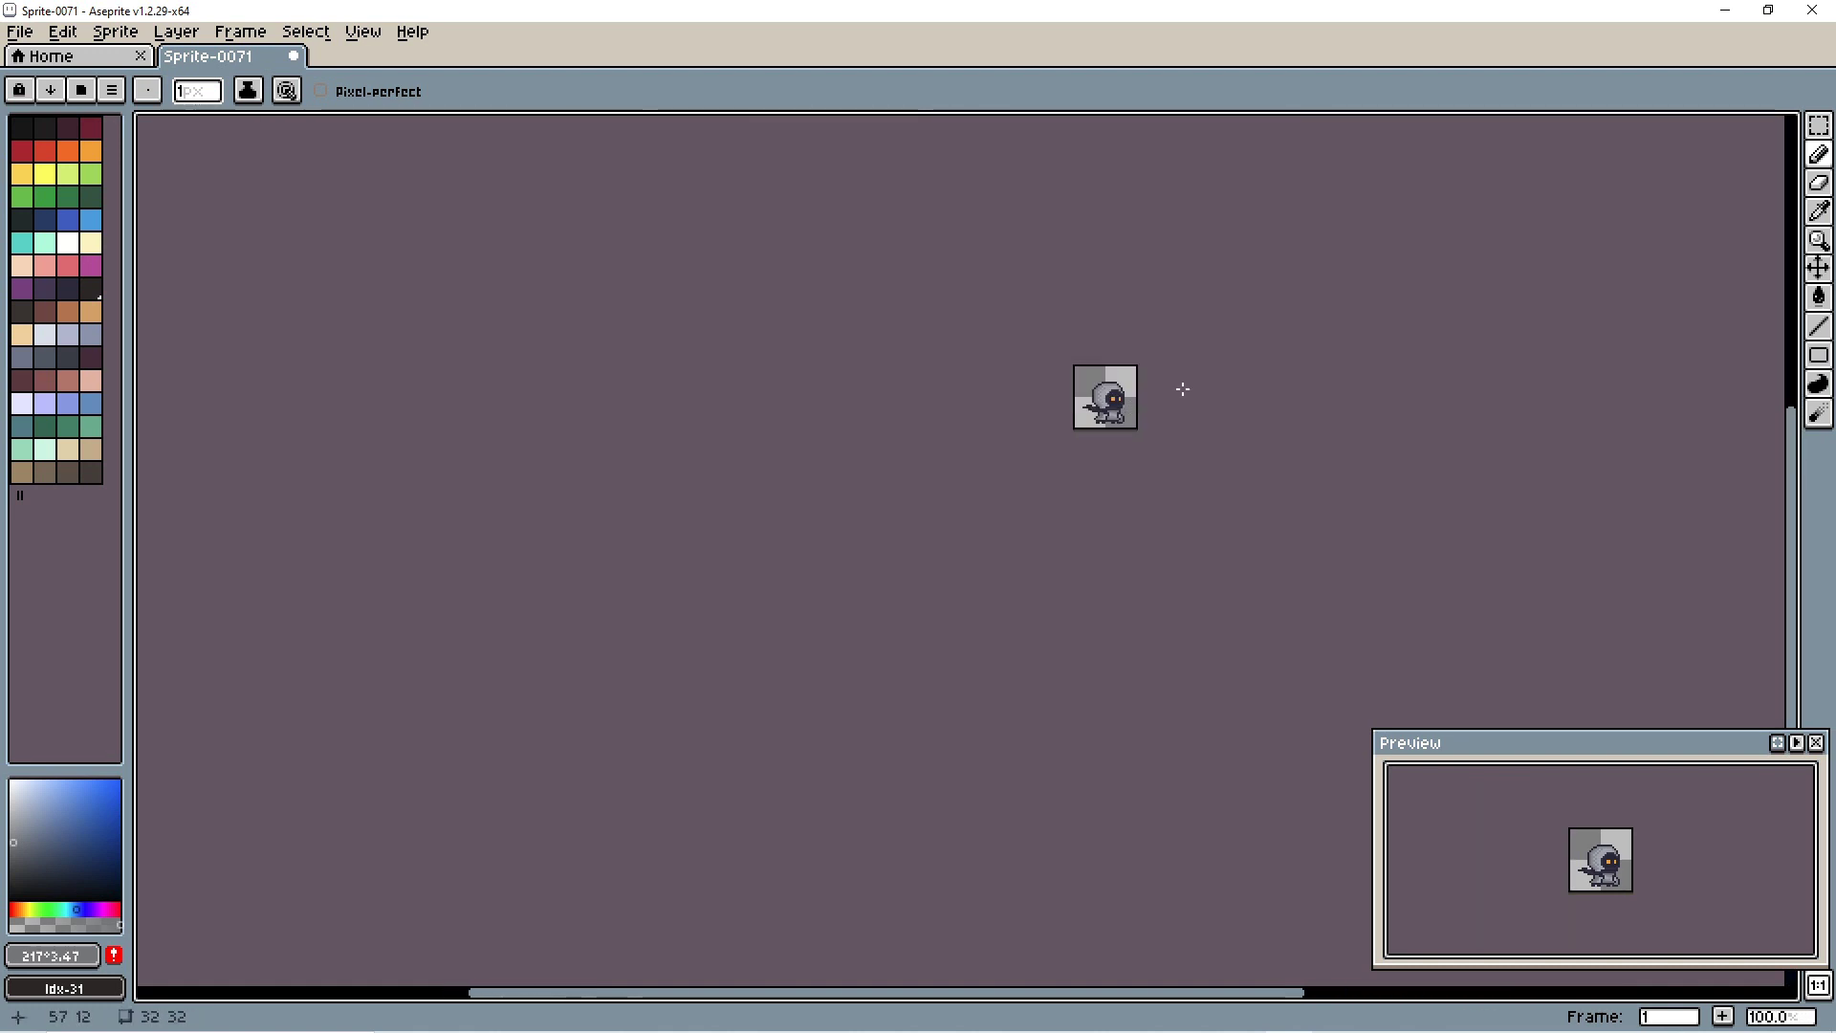
pyautogui.moveTo(1185, 389); pyautogui.dragTo(1019, 503)
pyautogui.scroll(4, 1016, 503)
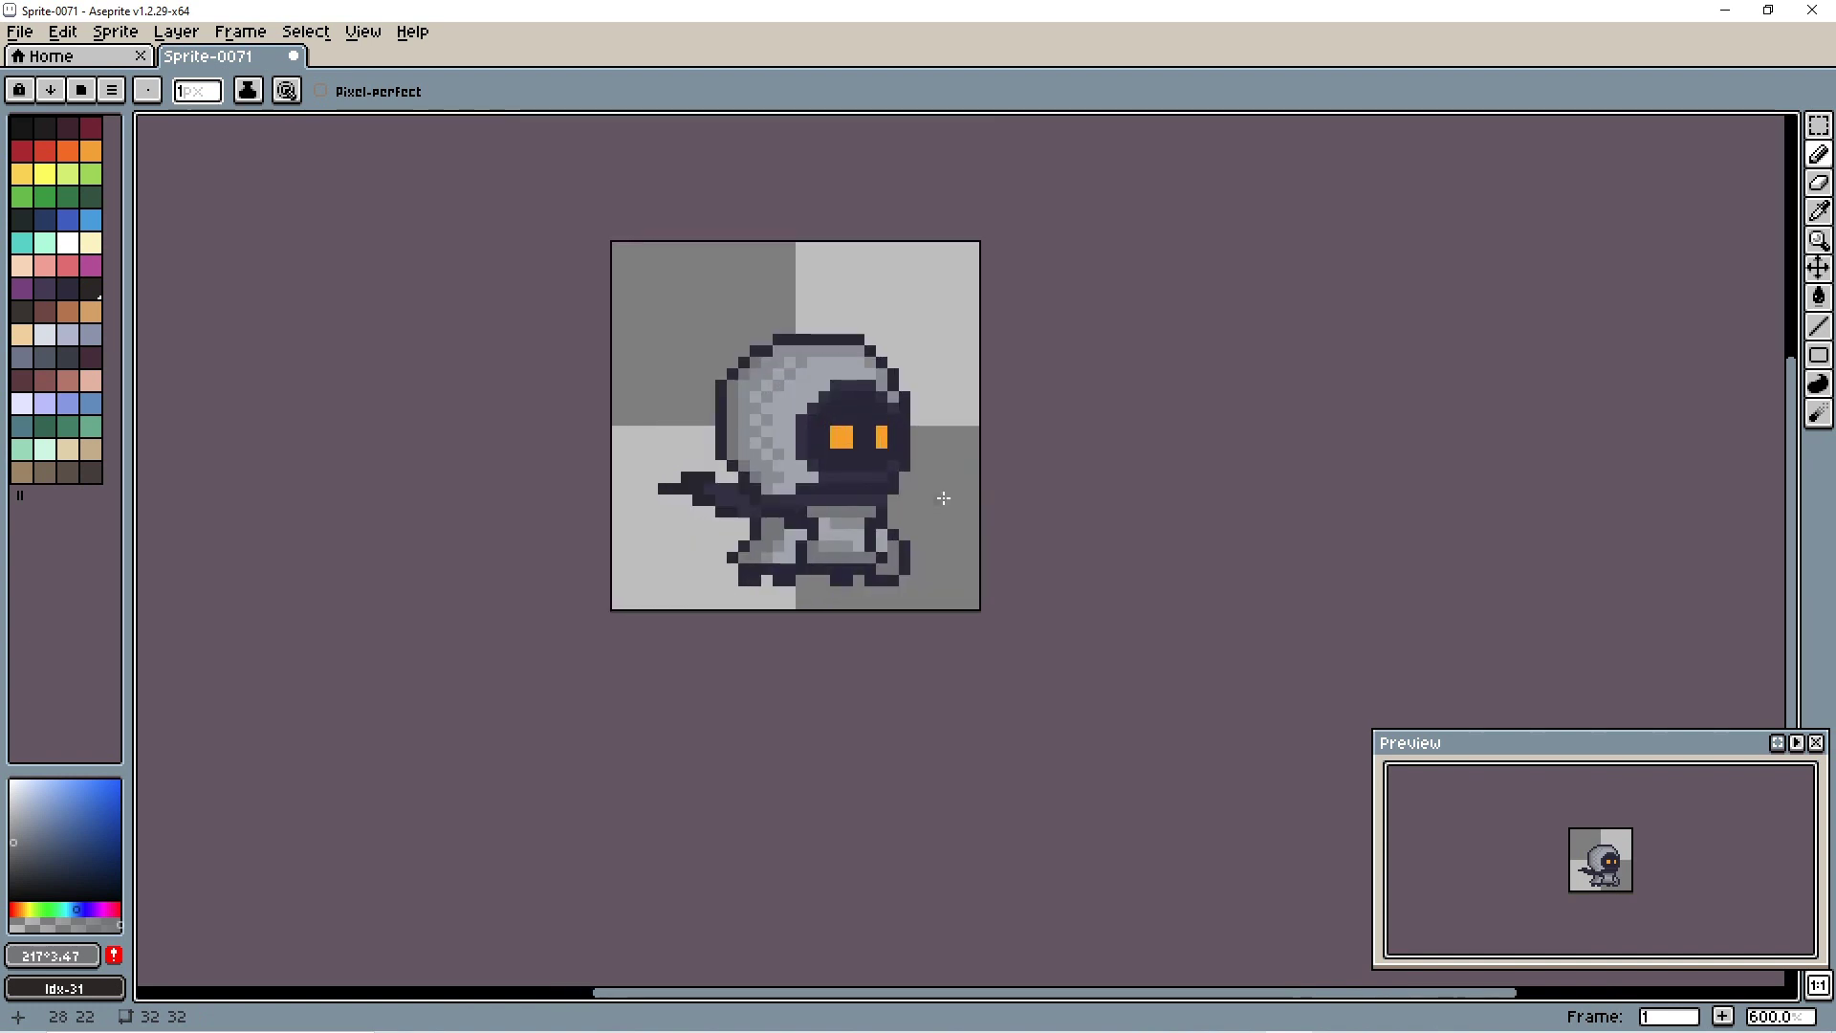
pyautogui.scroll(-5, 966, 497)
# Step: Try a short dark navy diagonal stroke left of the hood, then undo it
pyautogui.scroll(6, 966, 498)
pyautogui.click(68, 287)
pyautogui.moveTo(940, 381); pyautogui.dragTo(921, 400)
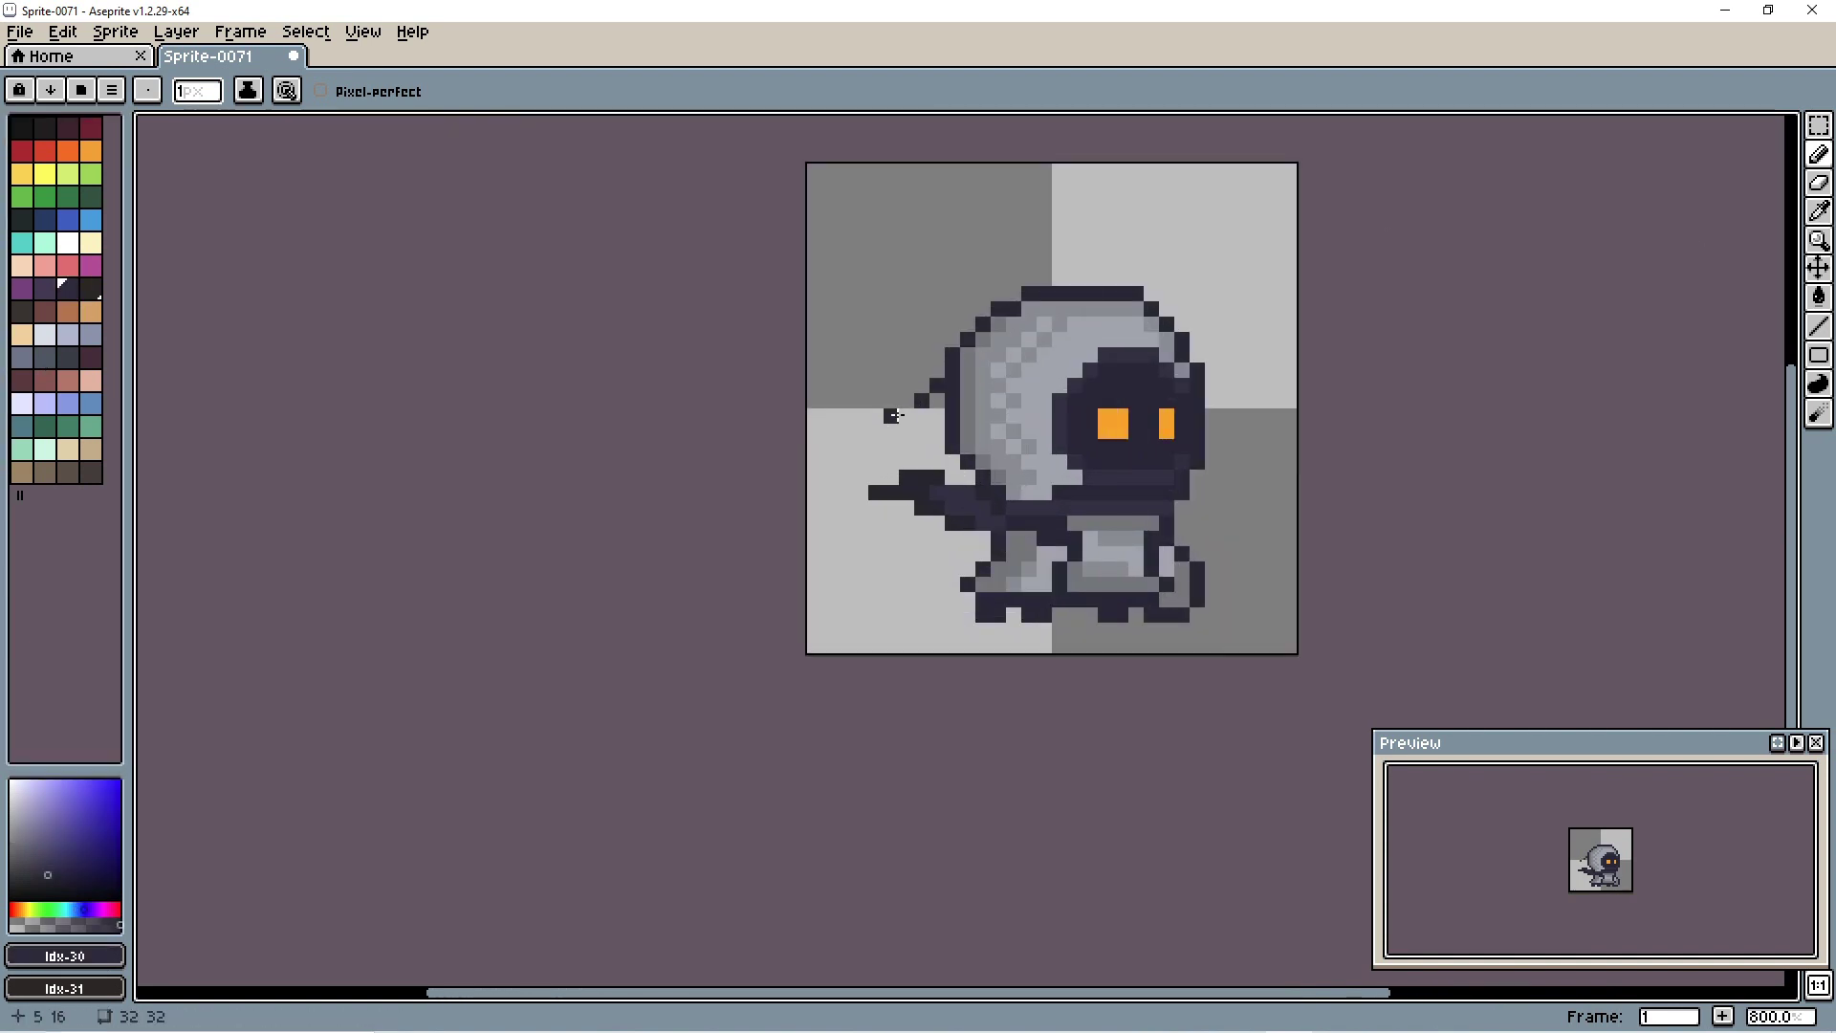
pyautogui.scroll(-4, 1193, 463)
pyautogui.scroll(4, 1193, 463)
pyautogui.scroll(1, 956, 478)
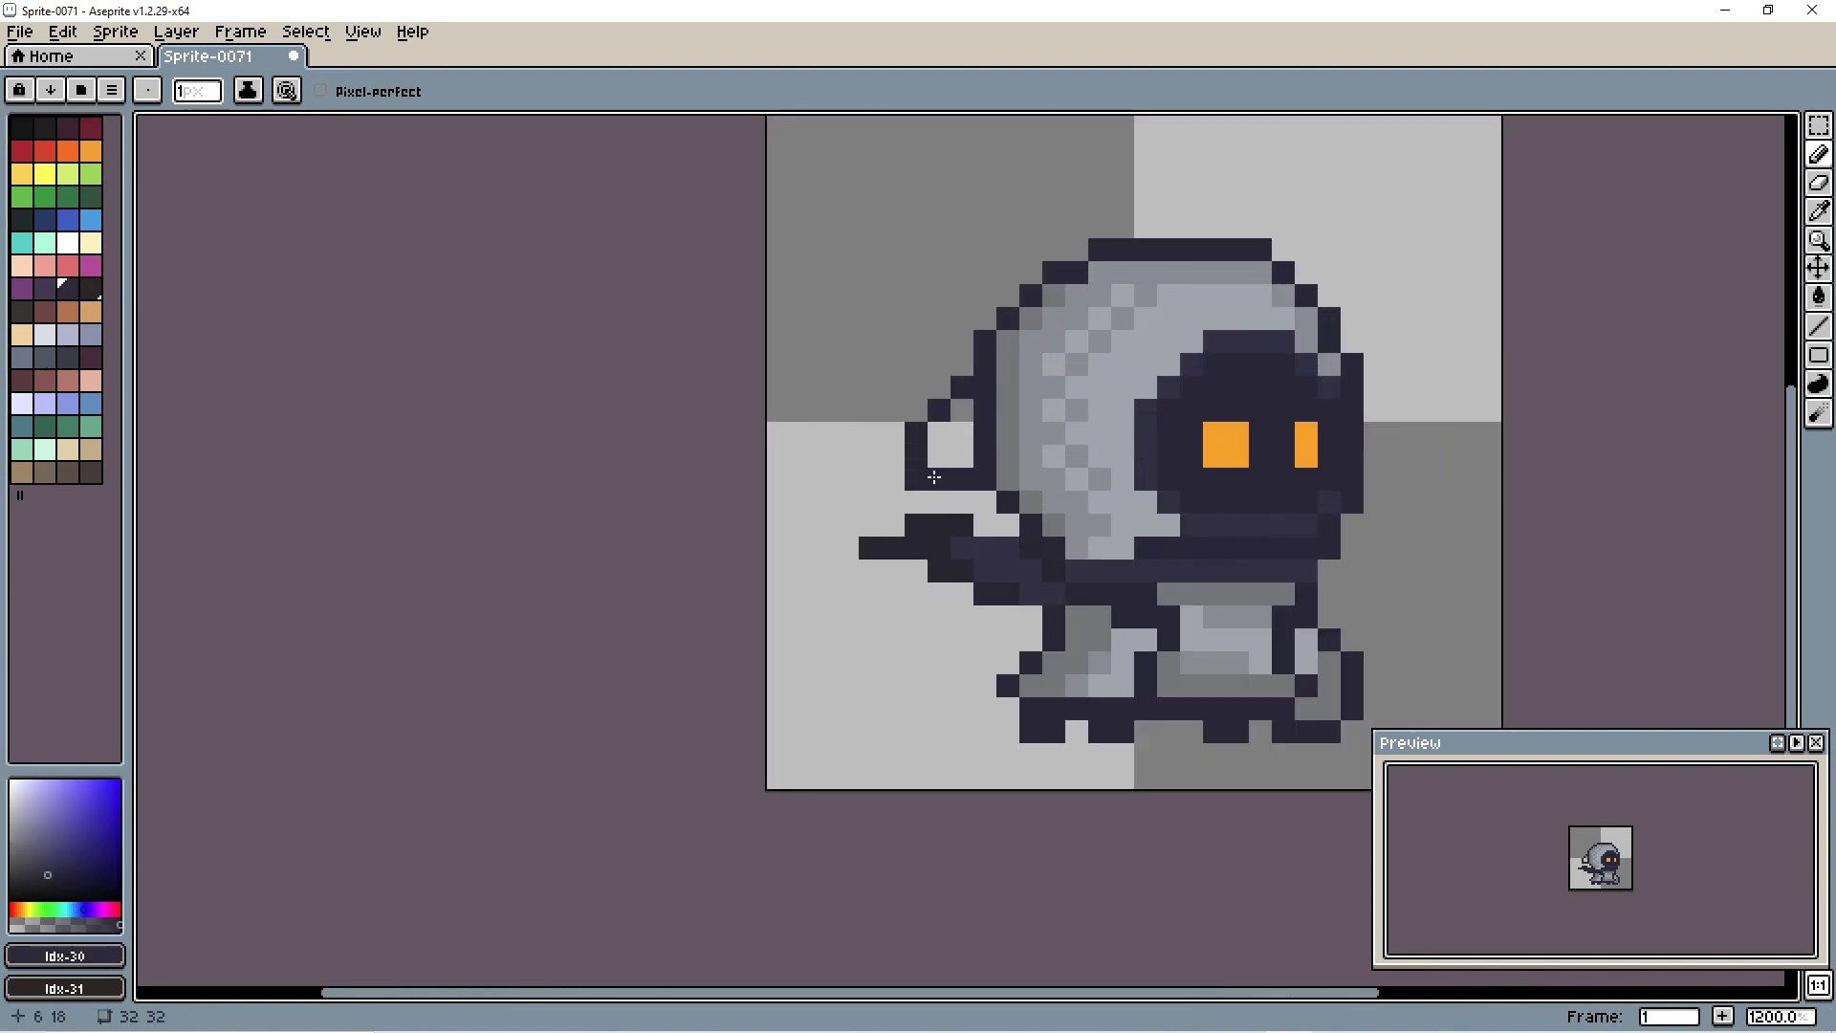
pyautogui.hotkey('ctrl', 'z')
# Step: Sample the hood's mid-gray #8a8d92 with the Eyedropper and return to the Pencil
pyautogui.scroll(-7, 1416, 467)
pyautogui.scroll(8, 1360, 465)
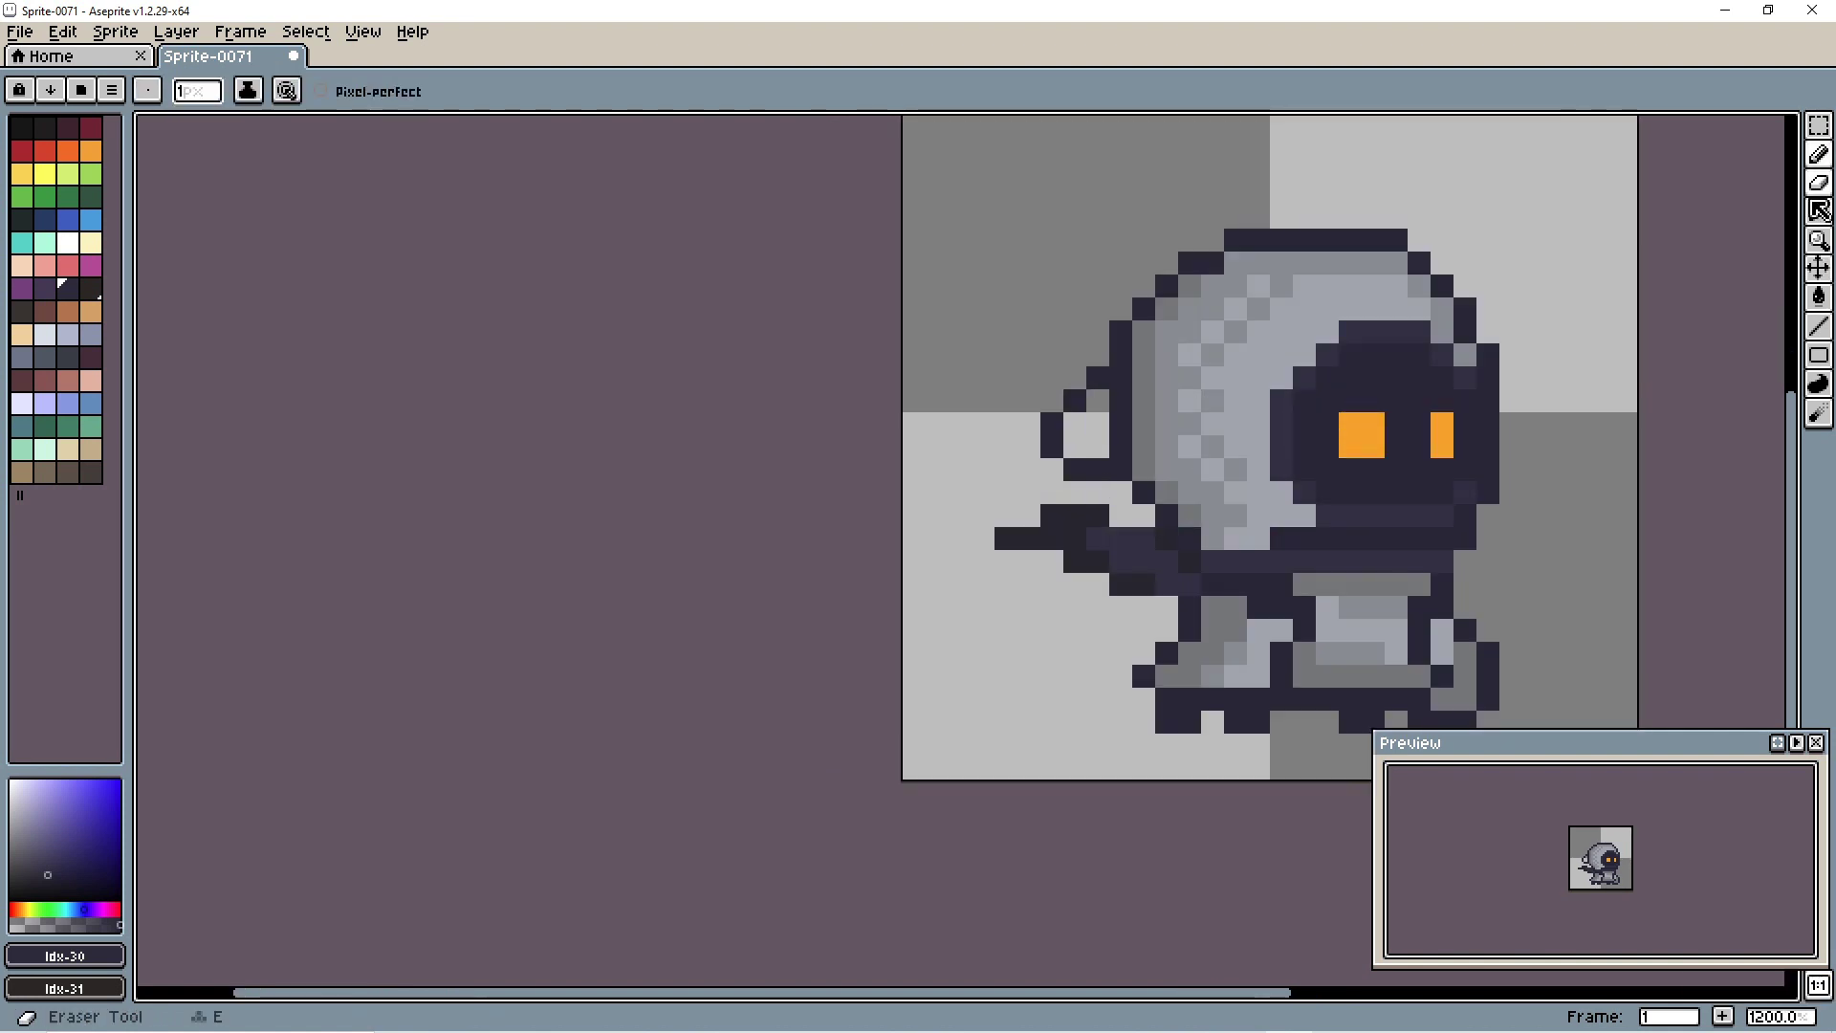
pyautogui.click(1820, 213)
pyautogui.click(1098, 402)
pyautogui.press('b')
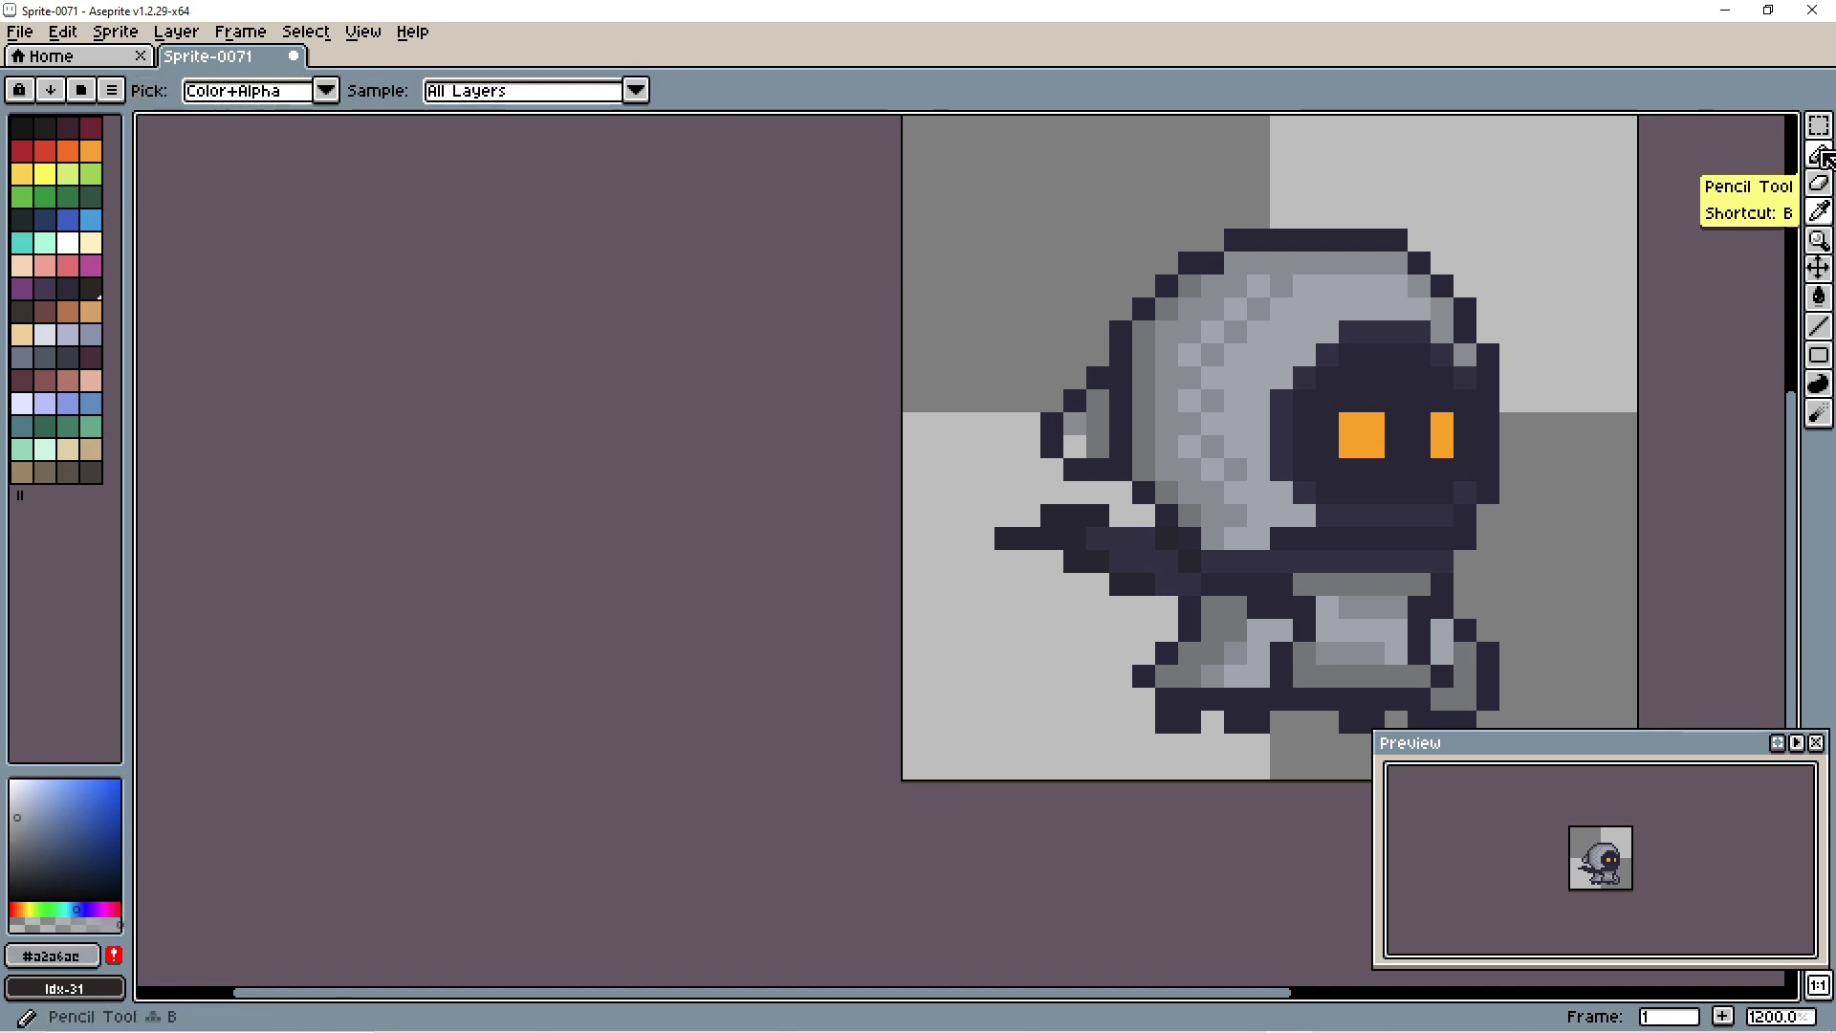
pyautogui.scroll(-7, 1366, 433)
pyautogui.scroll(6, 1253, 437)
pyautogui.keyDown('alt'); pyautogui.click(1116, 192); pyautogui.keyUp('alt')
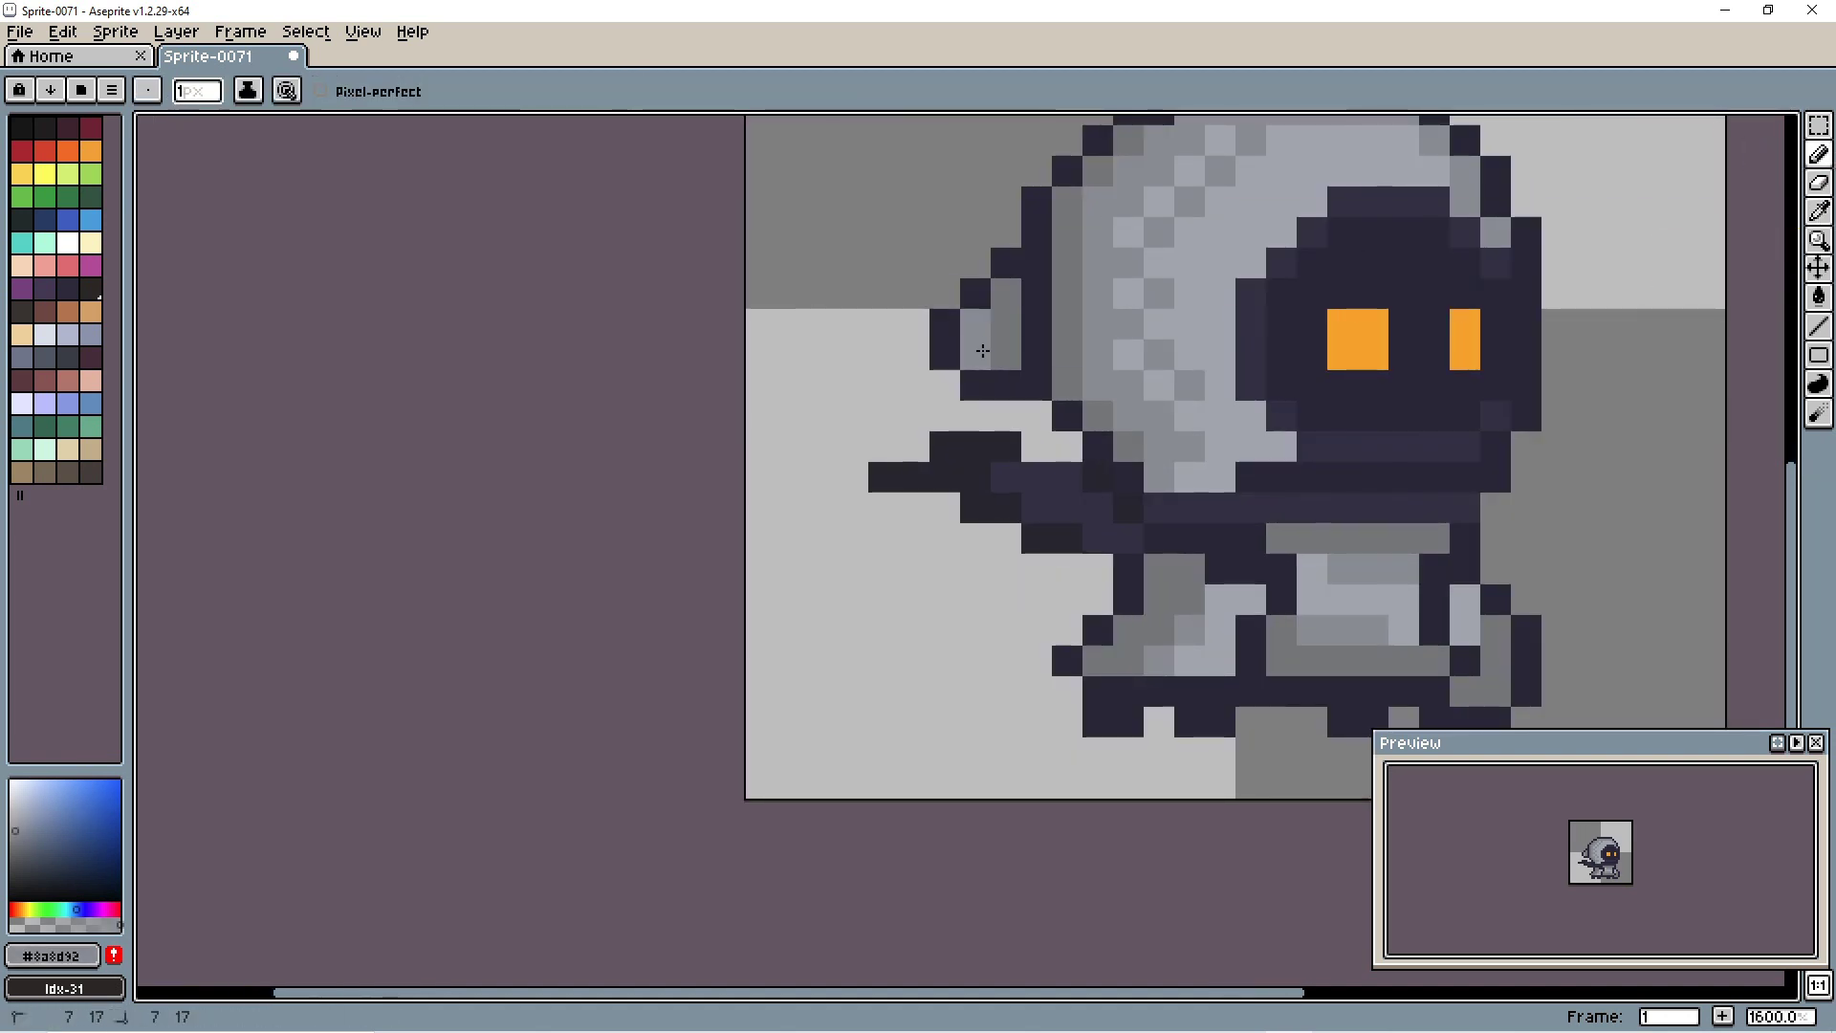
pyautogui.scroll(-7, 1290, 350)
pyautogui.scroll(1, 1078, 467)
pyautogui.scroll(2, 1052, 431)
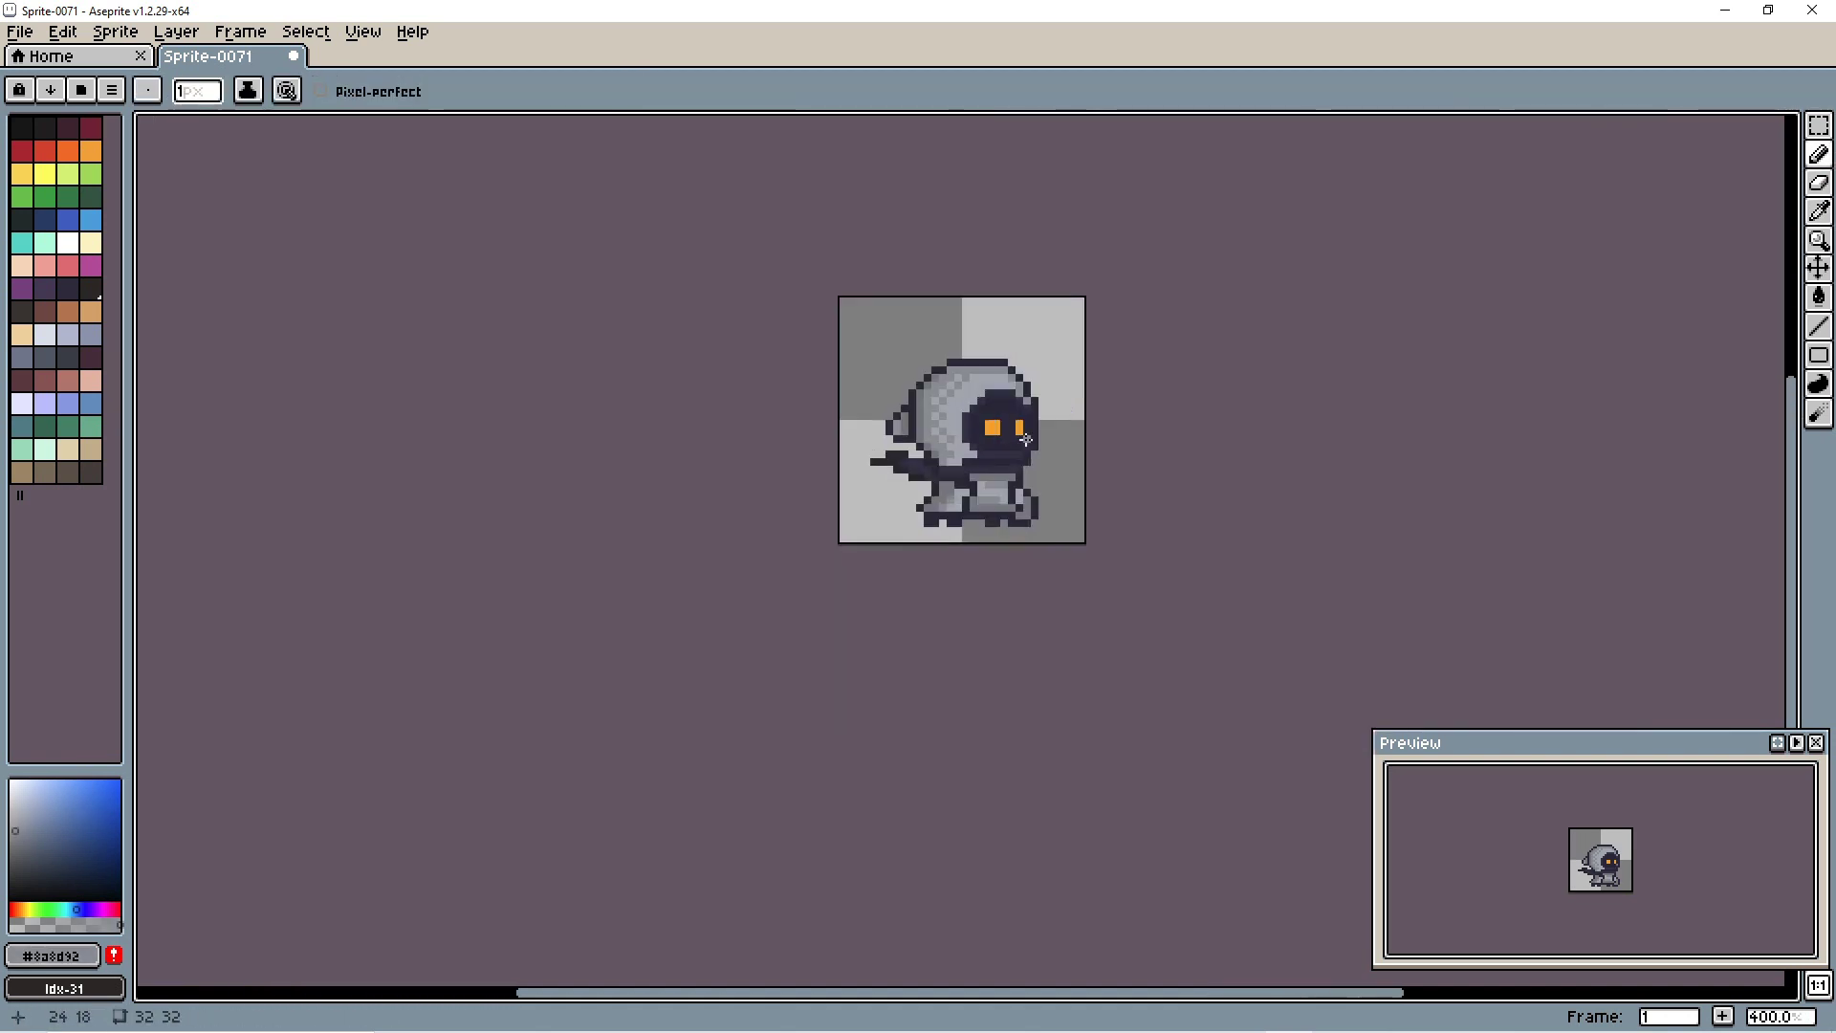
pyautogui.scroll(1, 433, 330)
pyautogui.scroll(4, 1089, 437)
pyautogui.keyDown('alt'); pyautogui.click(1065, 423); pyautogui.keyUp('alt')
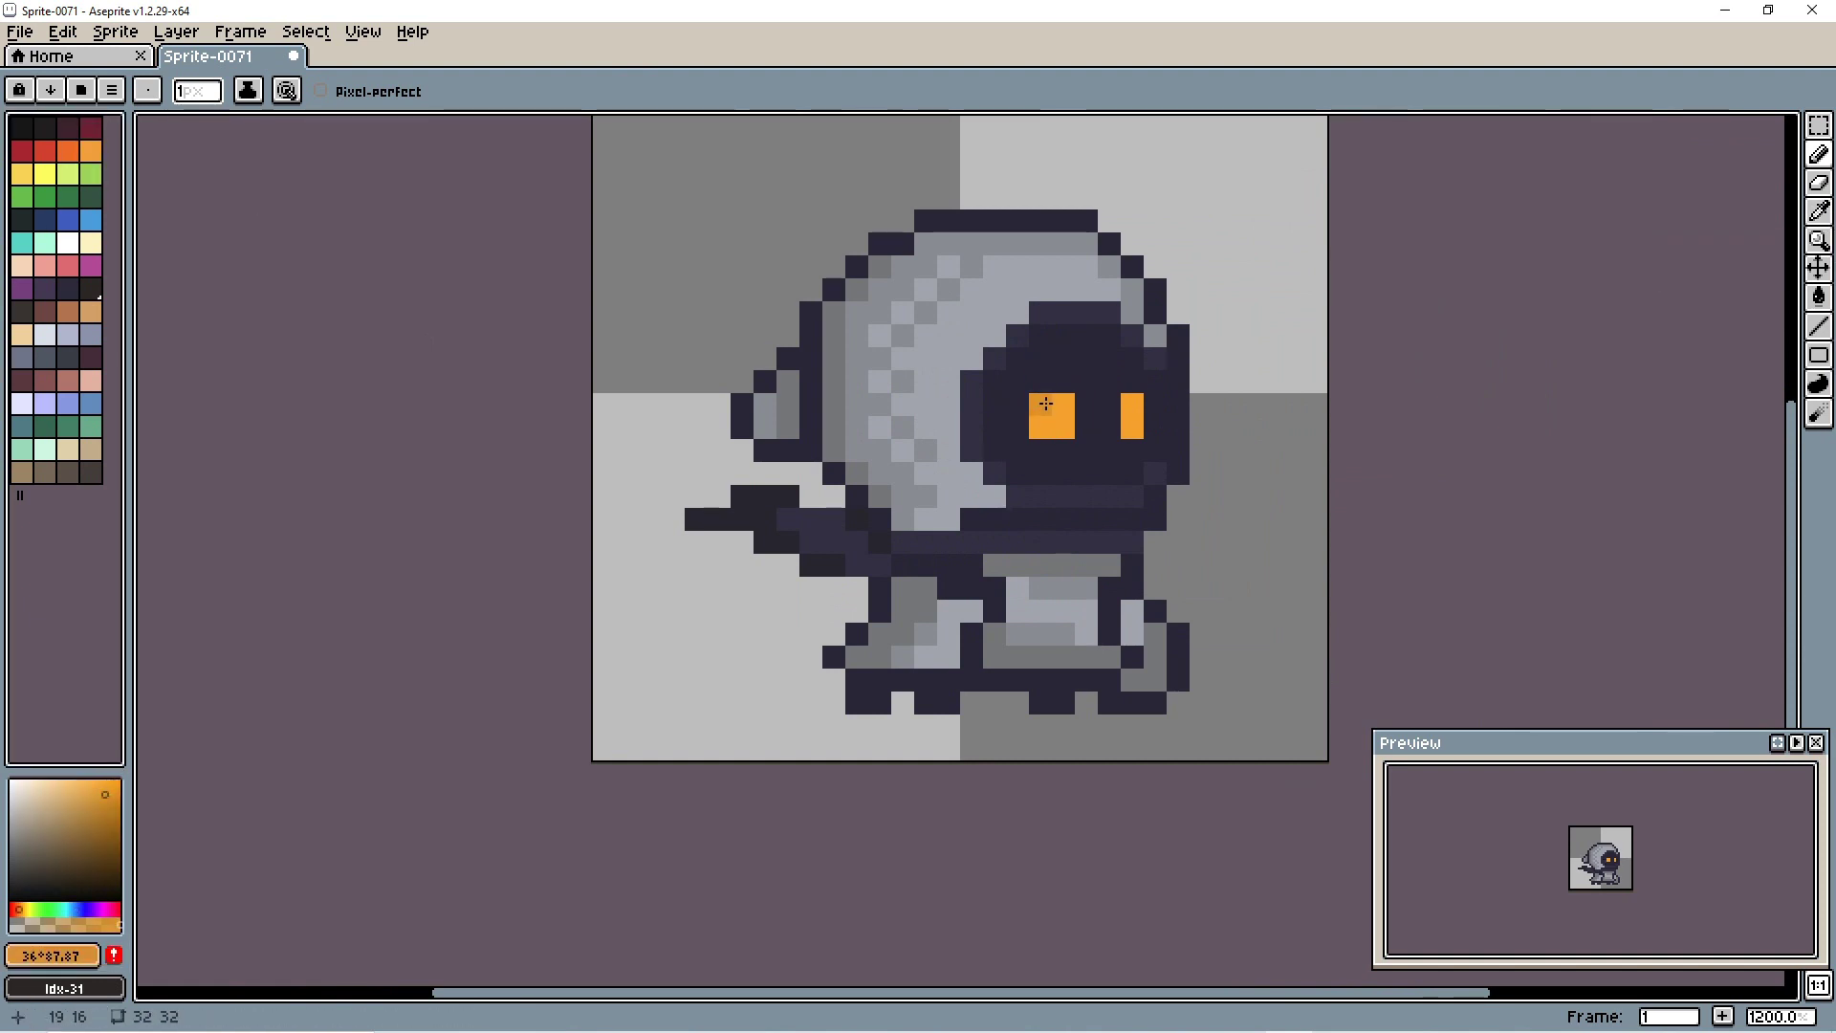
pyautogui.scroll(-7, 1327, 429)
pyautogui.scroll(7, 1416, 431)
pyautogui.scroll(-7, 1402, 398)
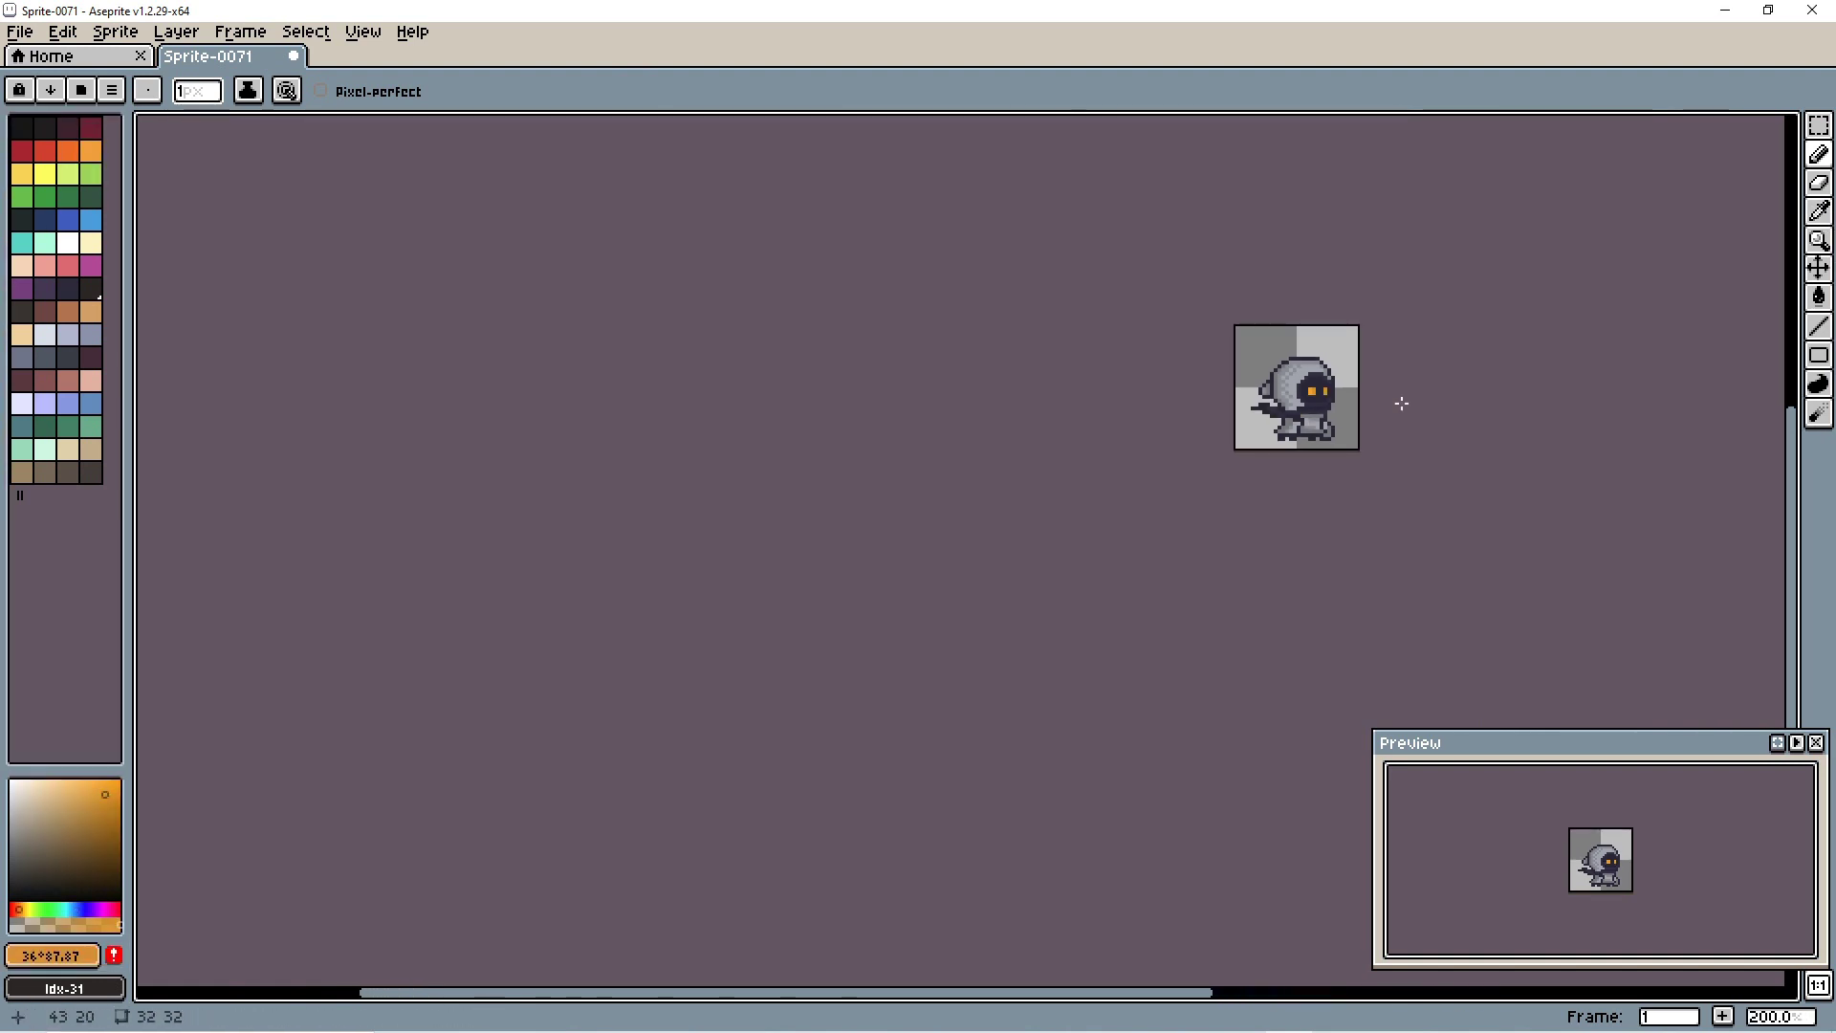
pyautogui.scroll(3, 1188, 528)
pyautogui.scroll(-4, 1182, 507)
pyautogui.scroll(4, 1175, 484)
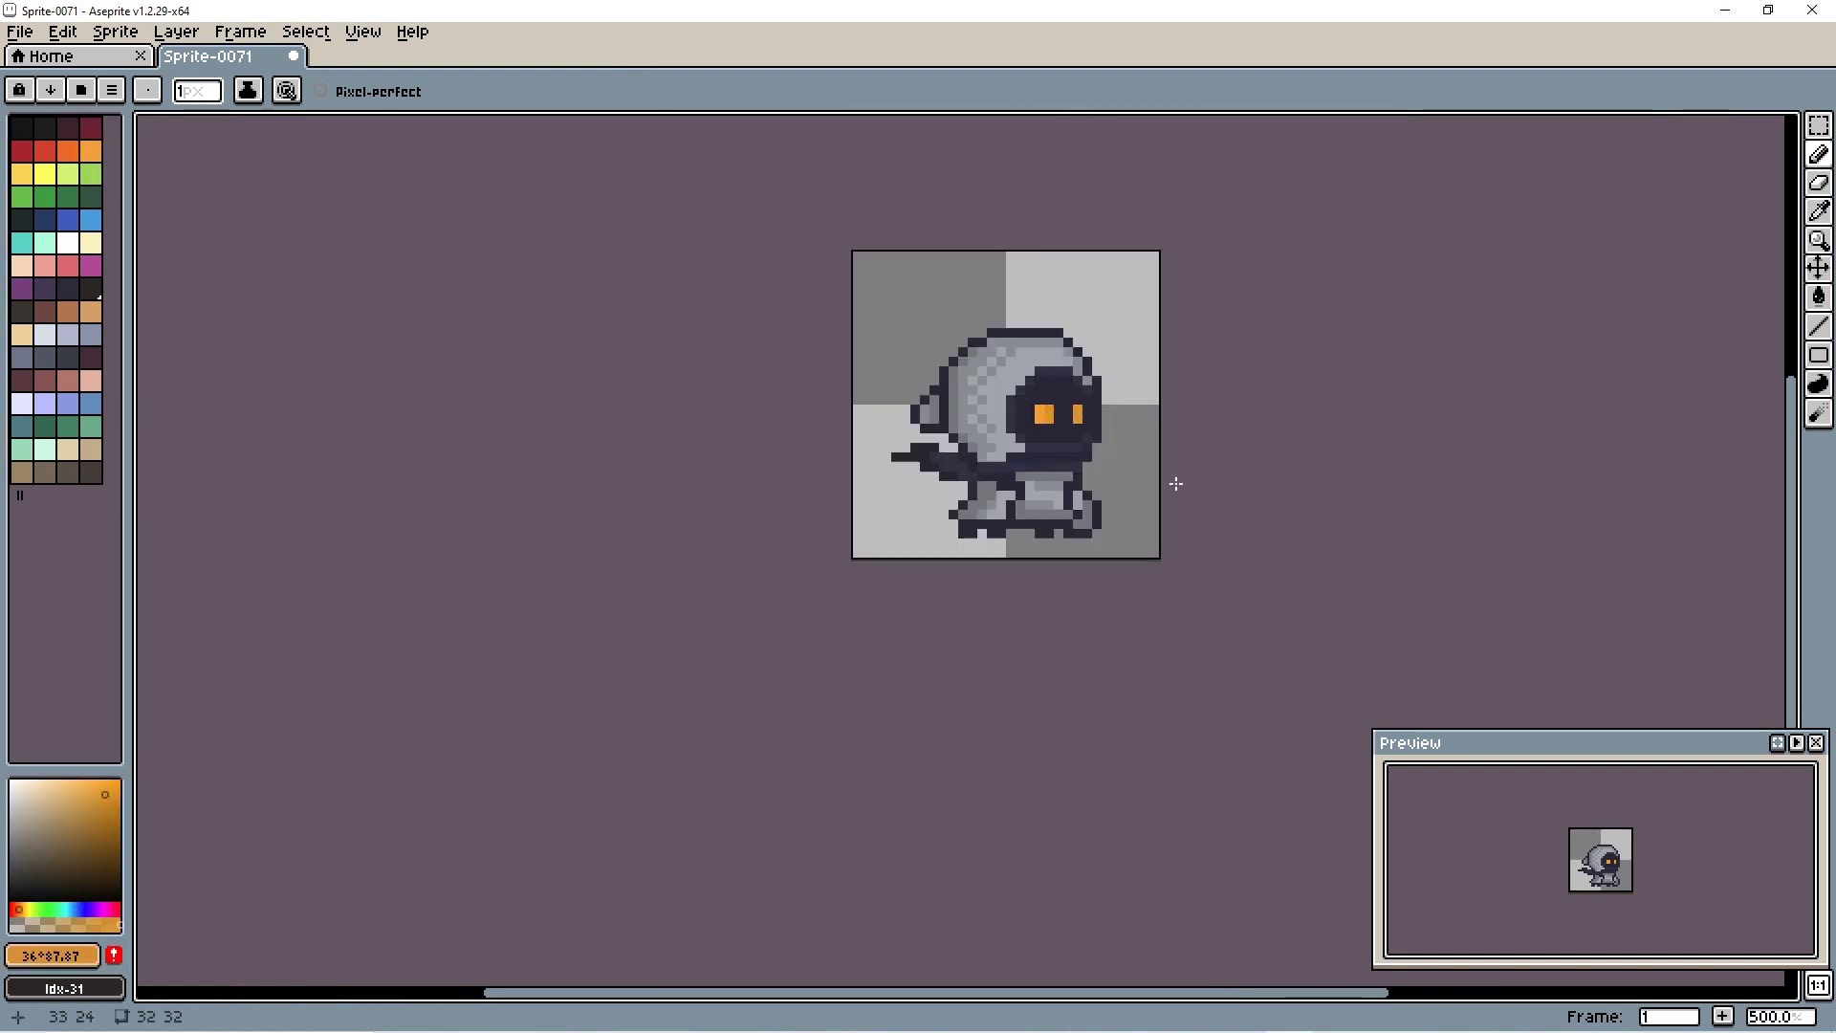
pyautogui.click(68, 219)
pyautogui.scroll(4, 1136, 446)
pyautogui.moveTo(1136, 478); pyautogui.dragTo(1135, 507)
pyautogui.scroll(-6, 1135, 498)
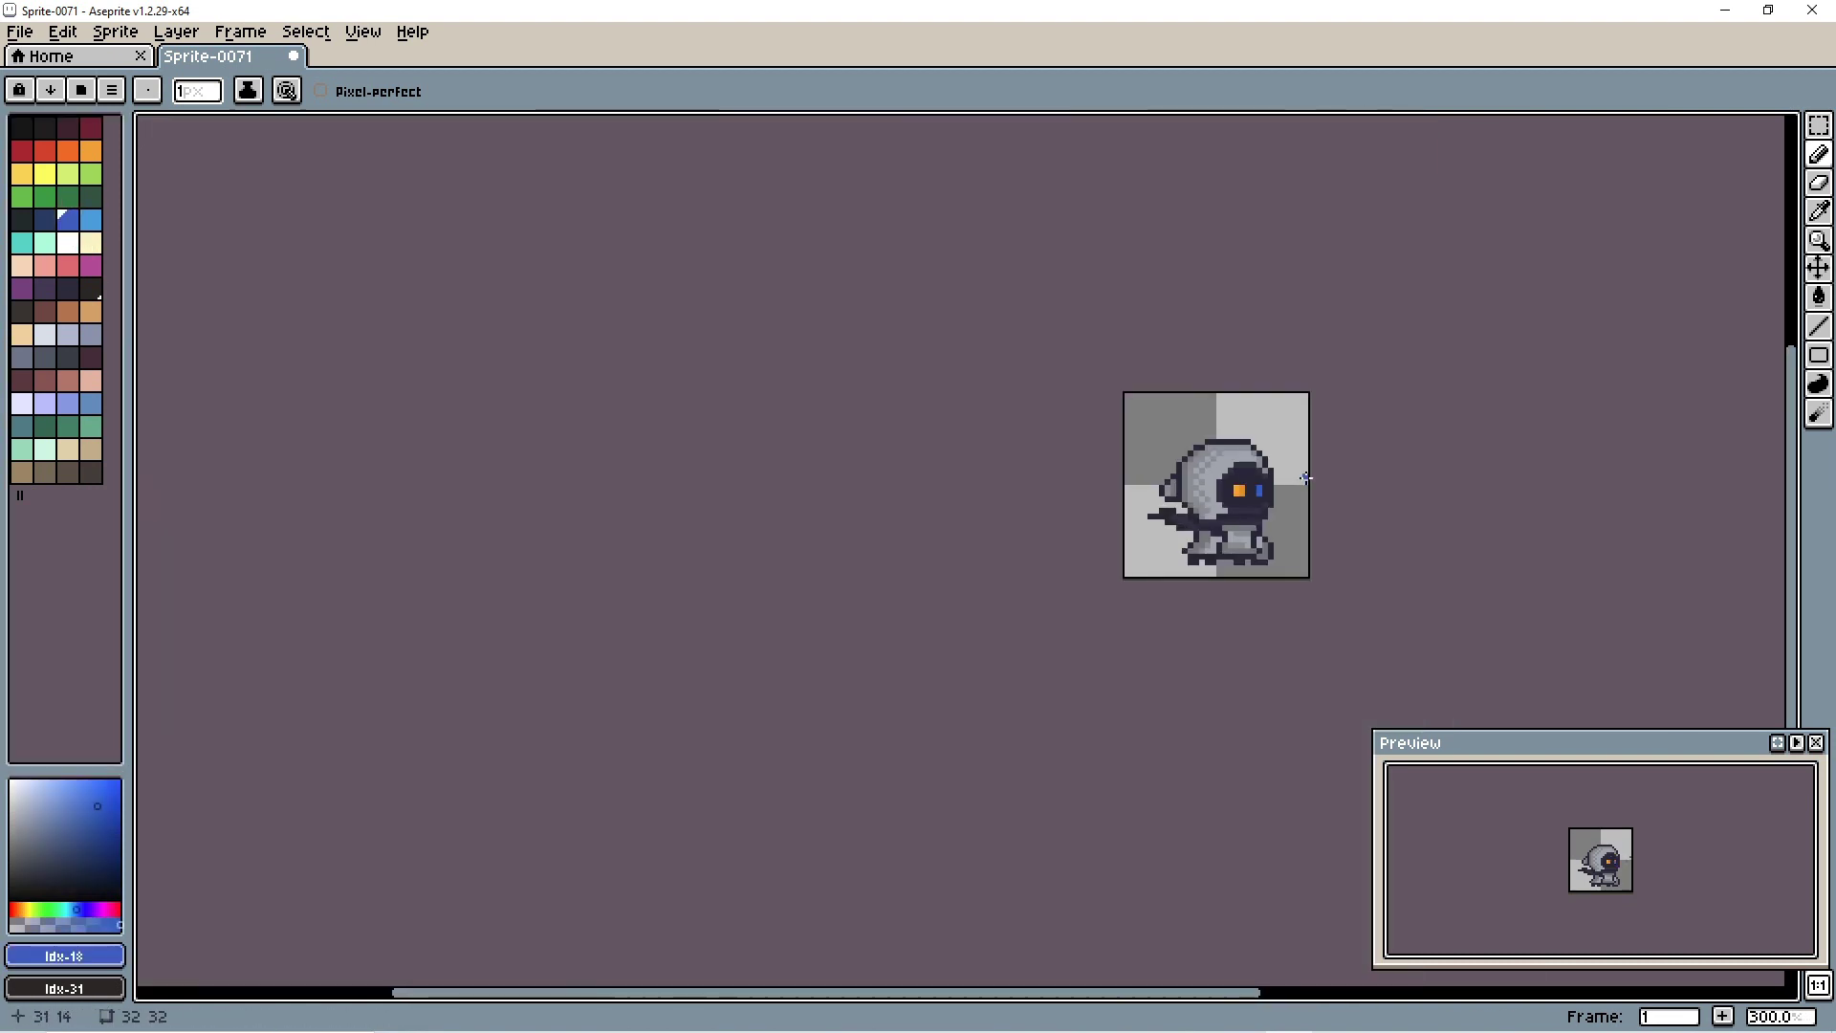
pyautogui.scroll(7, 1029, 489)
pyautogui.scroll(-6, 1028, 490)
pyautogui.scroll(5, 1473, 517)
pyautogui.scroll(-6, 1476, 508)
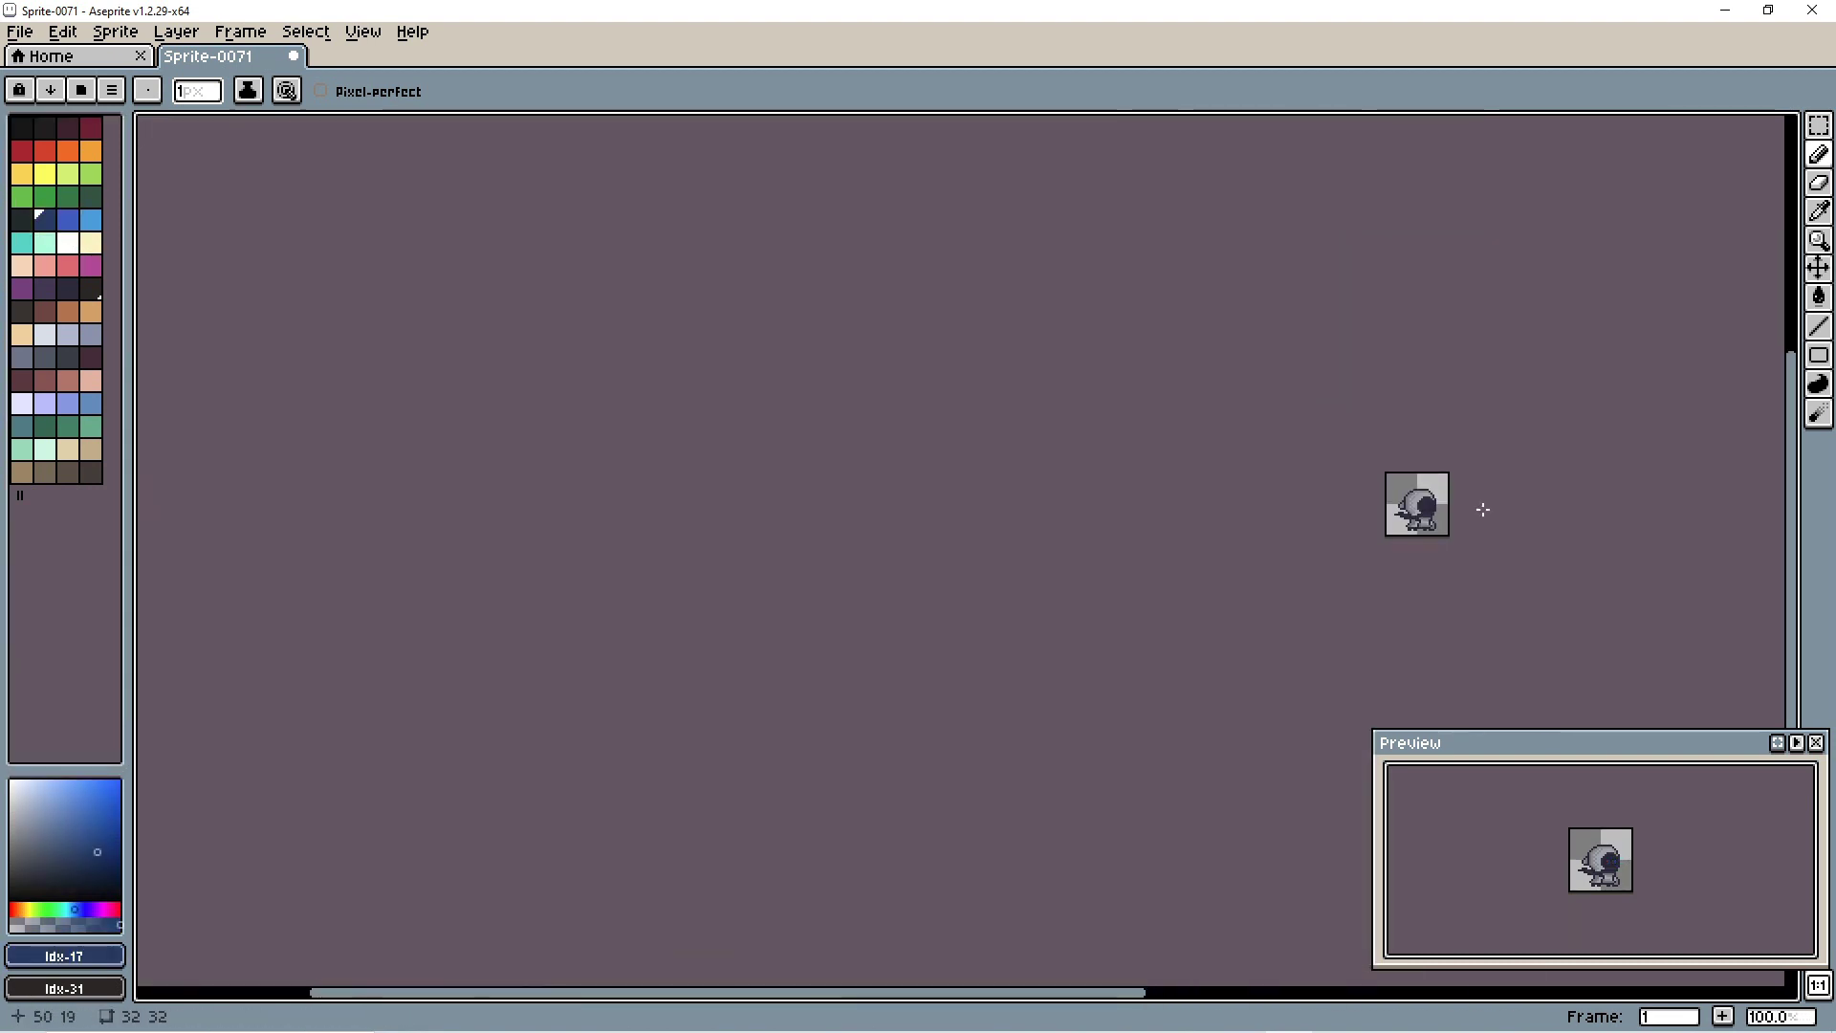
pyautogui.scroll(6, 1473, 521)
pyautogui.hotkey('ctrl', 'z')
pyautogui.hotkey('ctrl', 'z')
pyautogui.scroll(-4, 1482, 469)
pyautogui.scroll(3, 1481, 468)
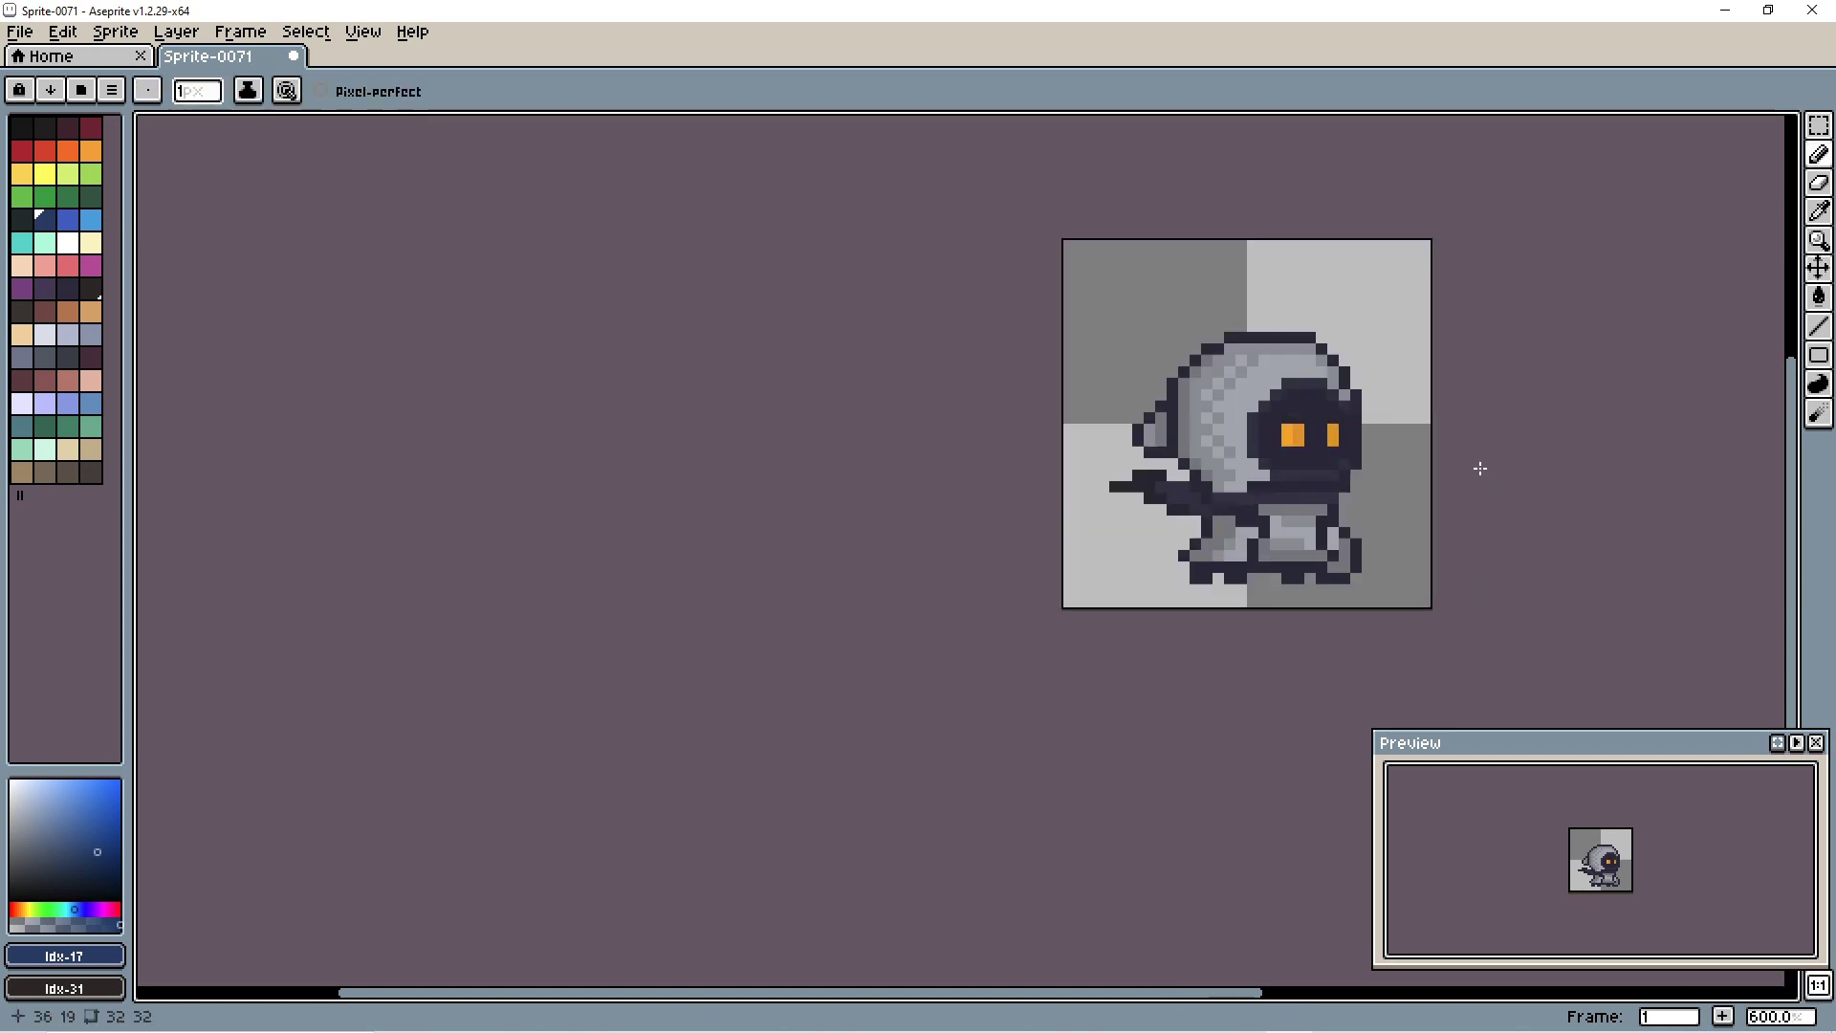
pyautogui.press('m')
pyautogui.scroll(-1, 1262, 402)
pyautogui.scroll(-3, 1042, 370)
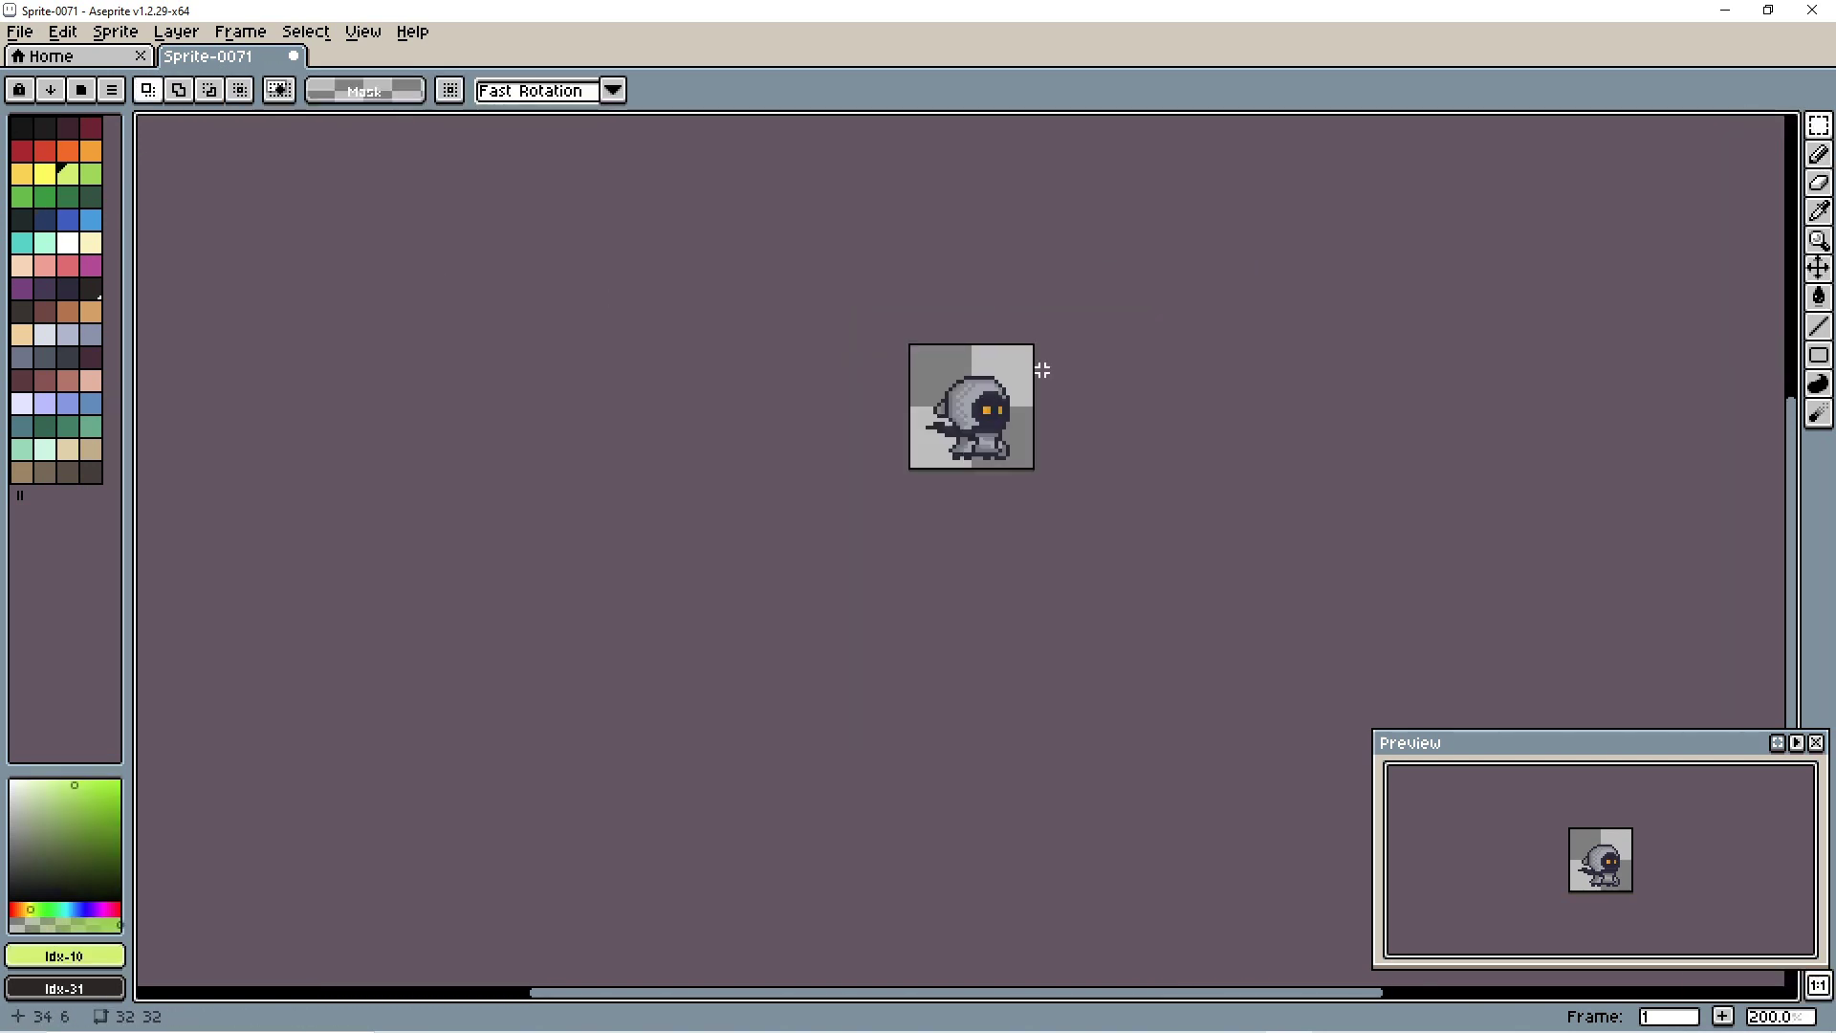
pyautogui.moveTo(782, 349)
pyautogui.mouseDown()
pyautogui.moveTo(604, 576)
pyautogui.moveTo(840, 413)
pyautogui.mouseUp()
pyautogui.scroll(5, 956, 421)
pyautogui.moveTo(1187, 370); pyautogui.dragTo(1002, 462)
pyautogui.scroll(-2, 1053, 445)
pyautogui.scroll(-2, 1052, 439)
pyautogui.scroll(-2, 1071, 438)
pyautogui.scroll(3, 995, 458)
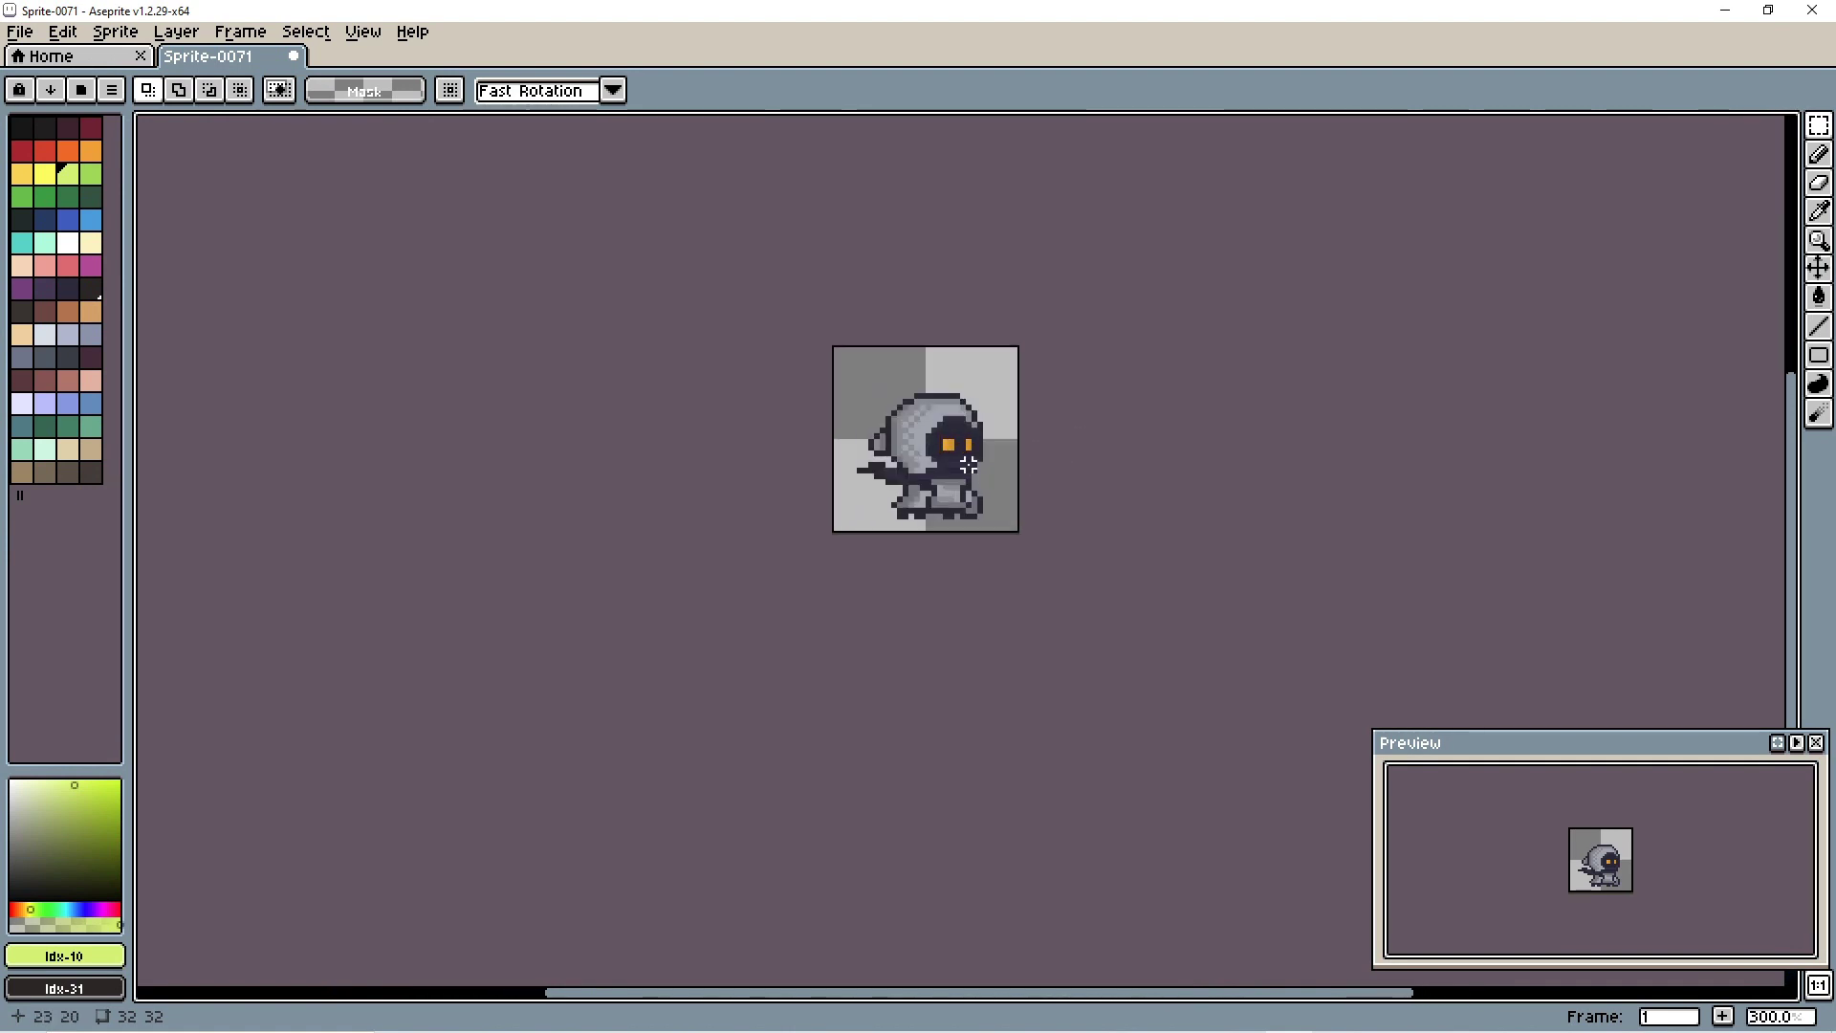
pyautogui.scroll(1, 968, 421)
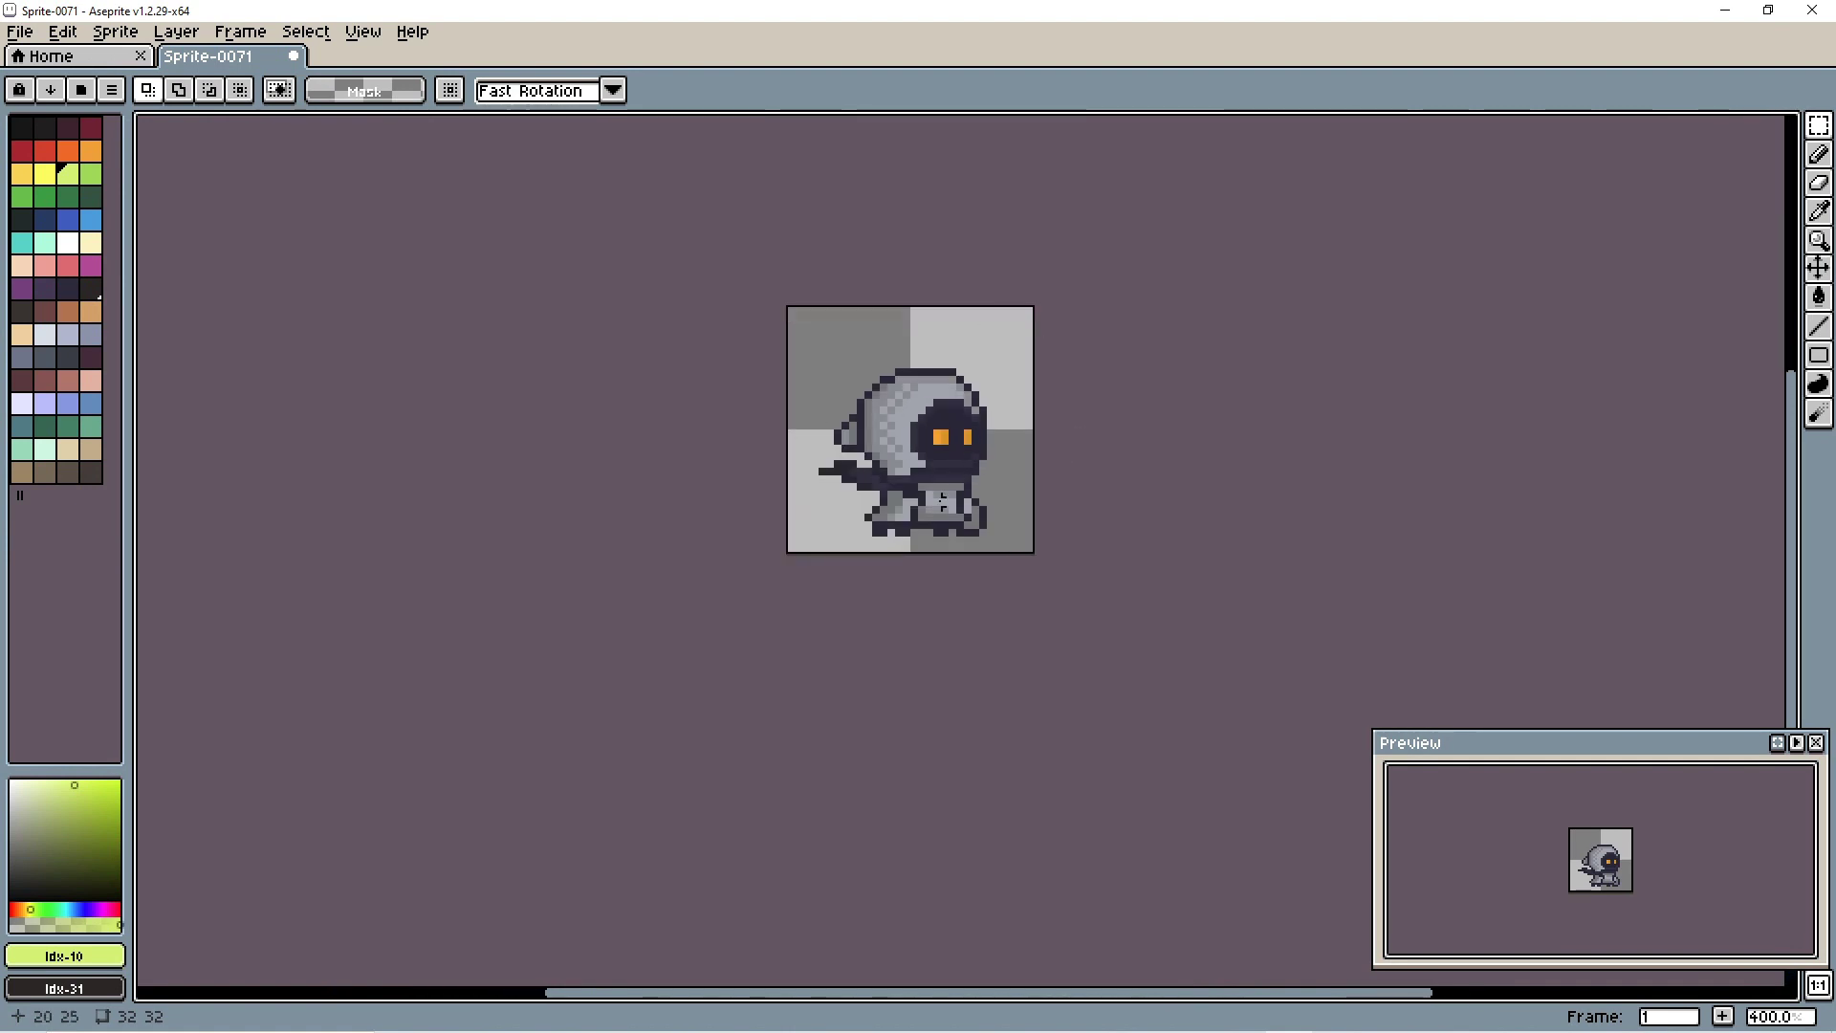
pyautogui.scroll(1, 942, 500)
pyautogui.scroll(2, 1004, 491)
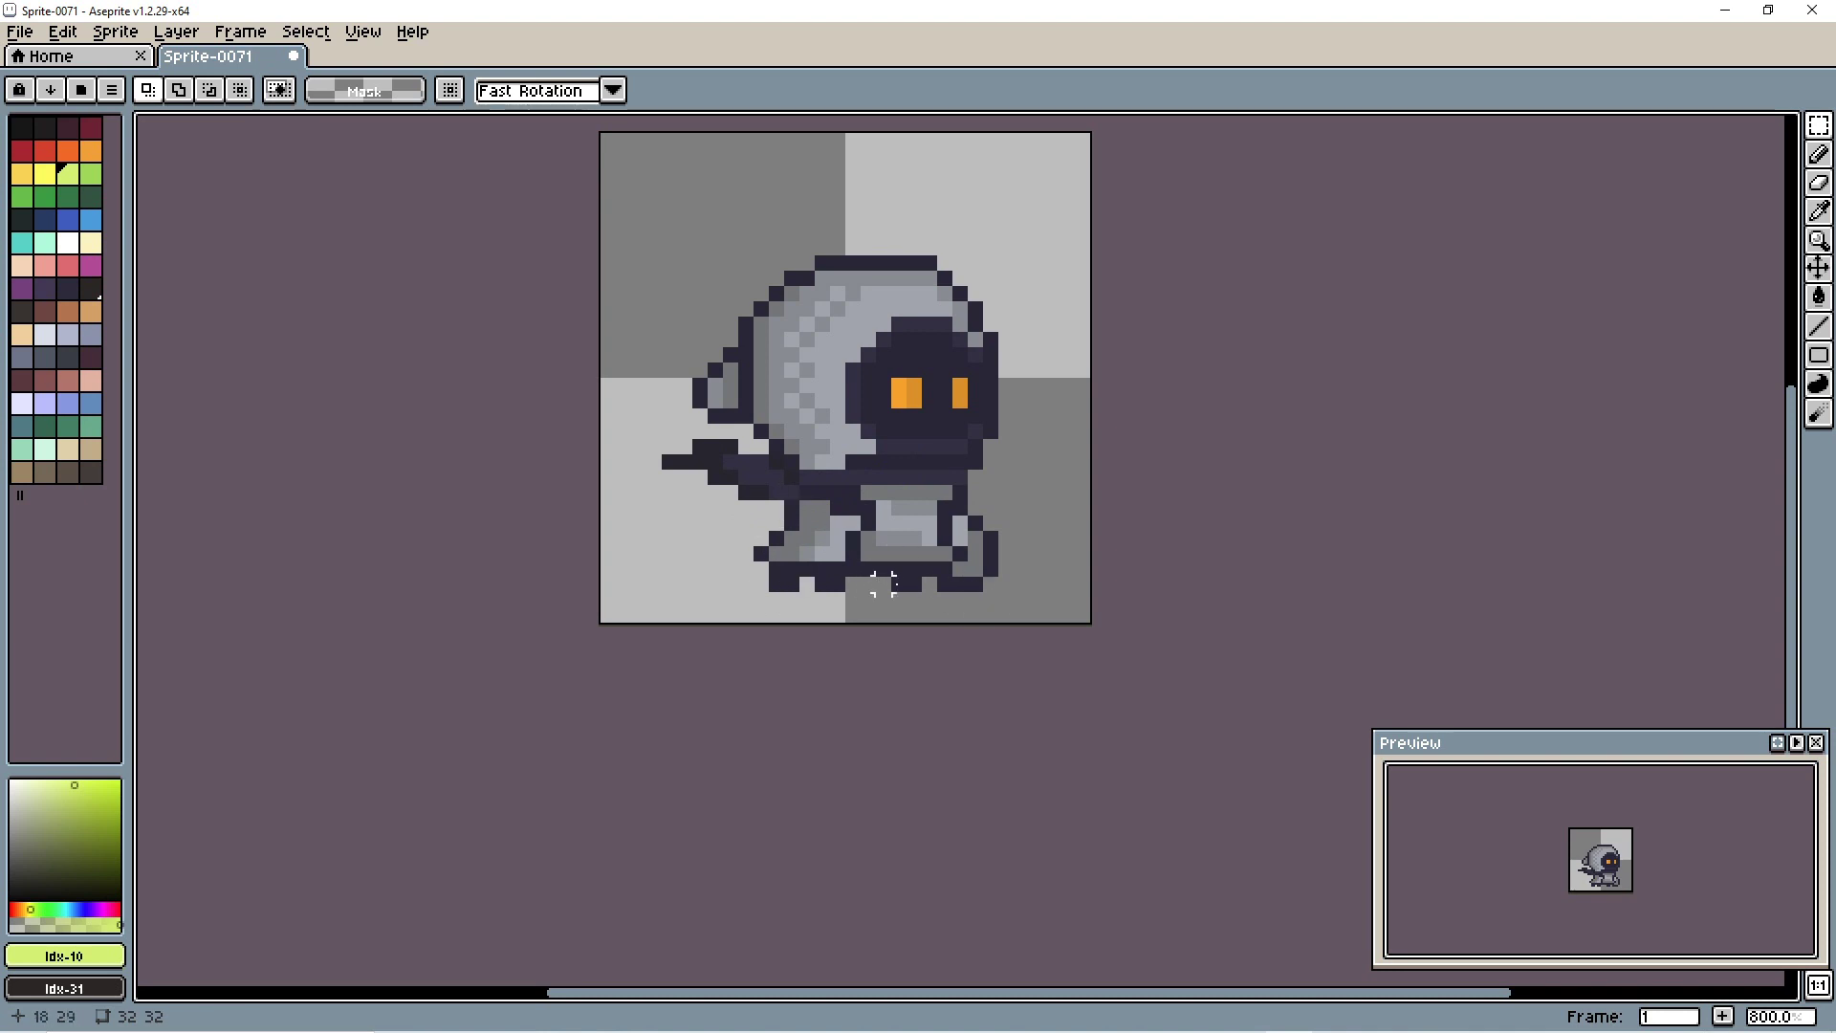
pyautogui.scroll(-1, 867, 507)
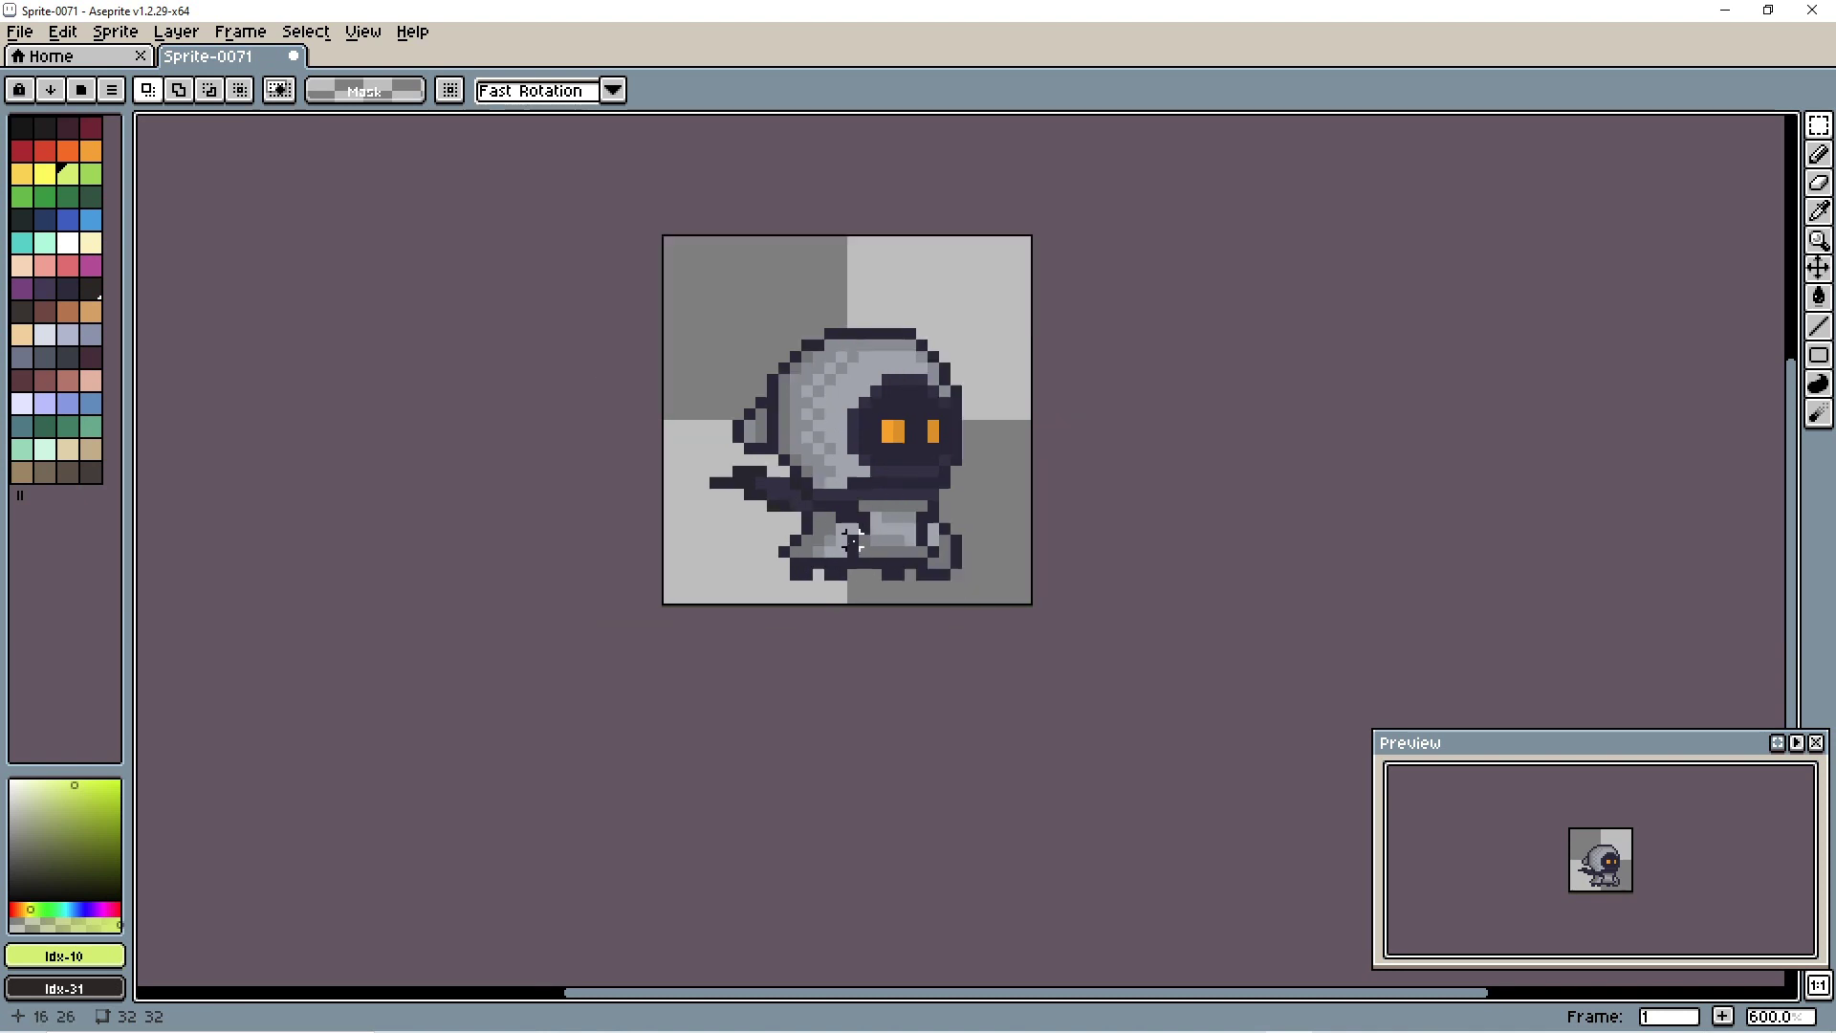
pyautogui.scroll(-1, 851, 550)
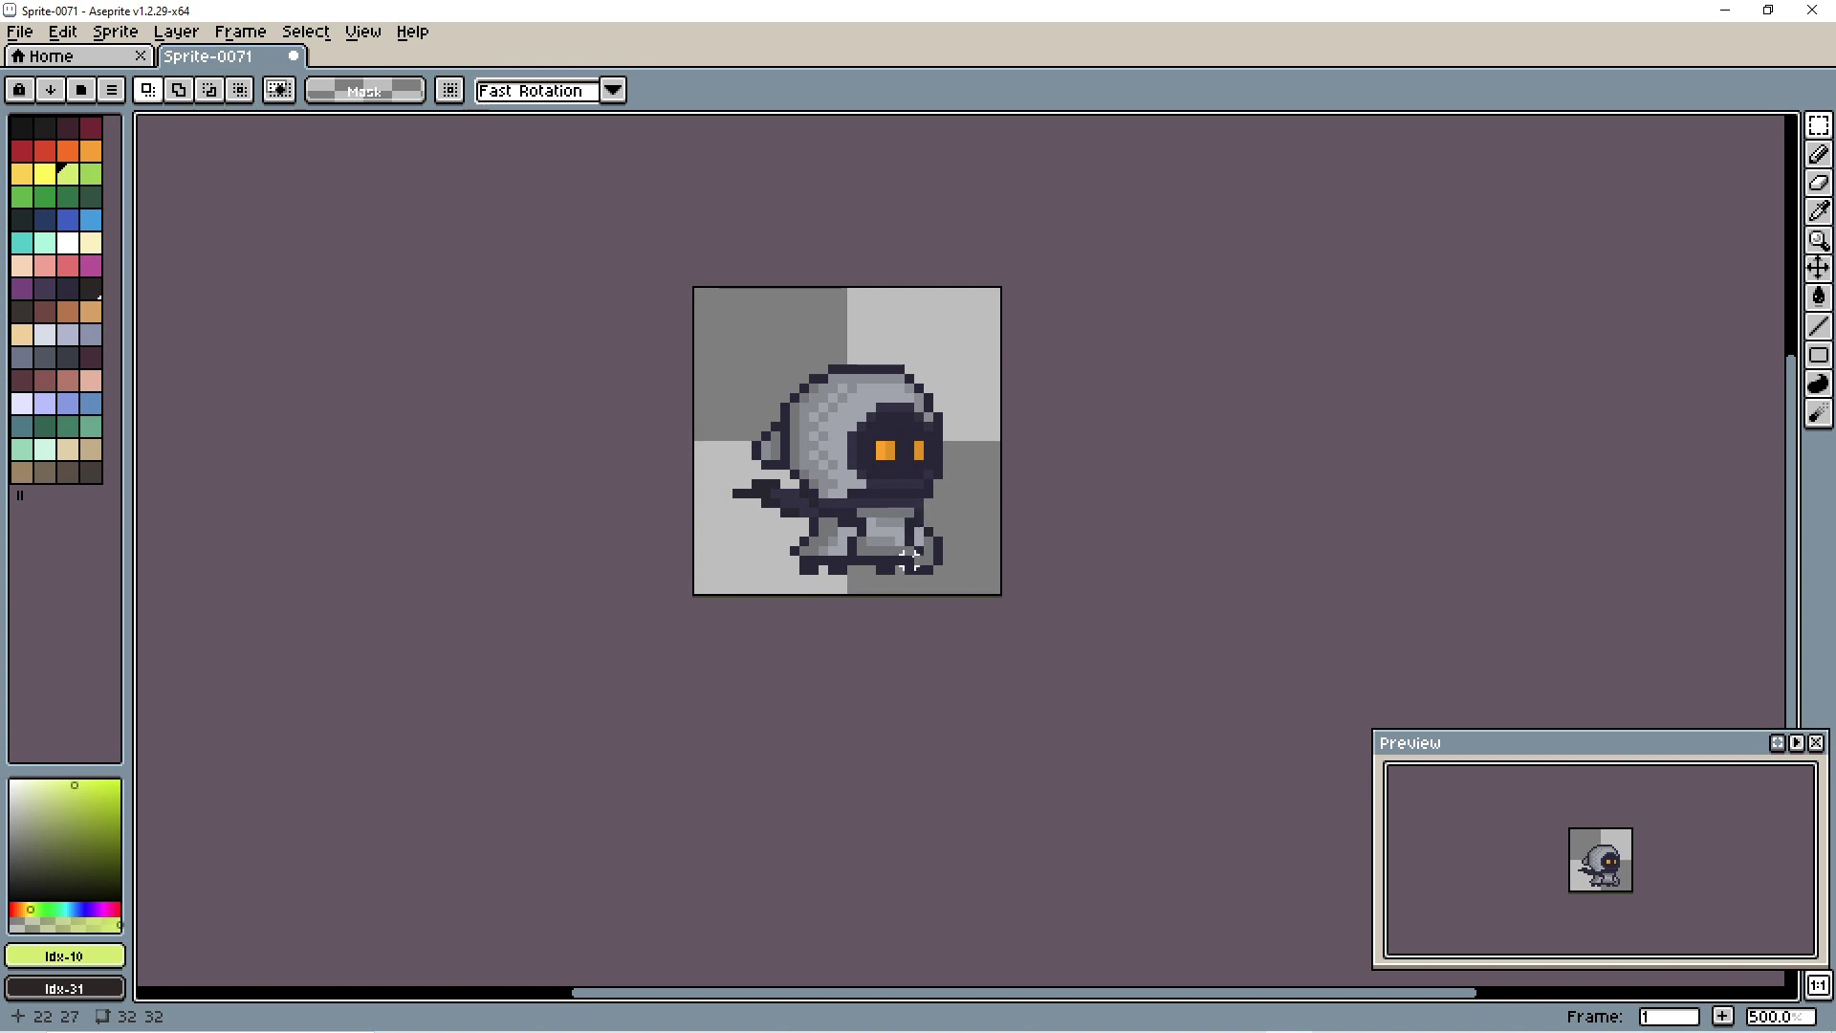
pyautogui.scroll(-6, 947, 523)
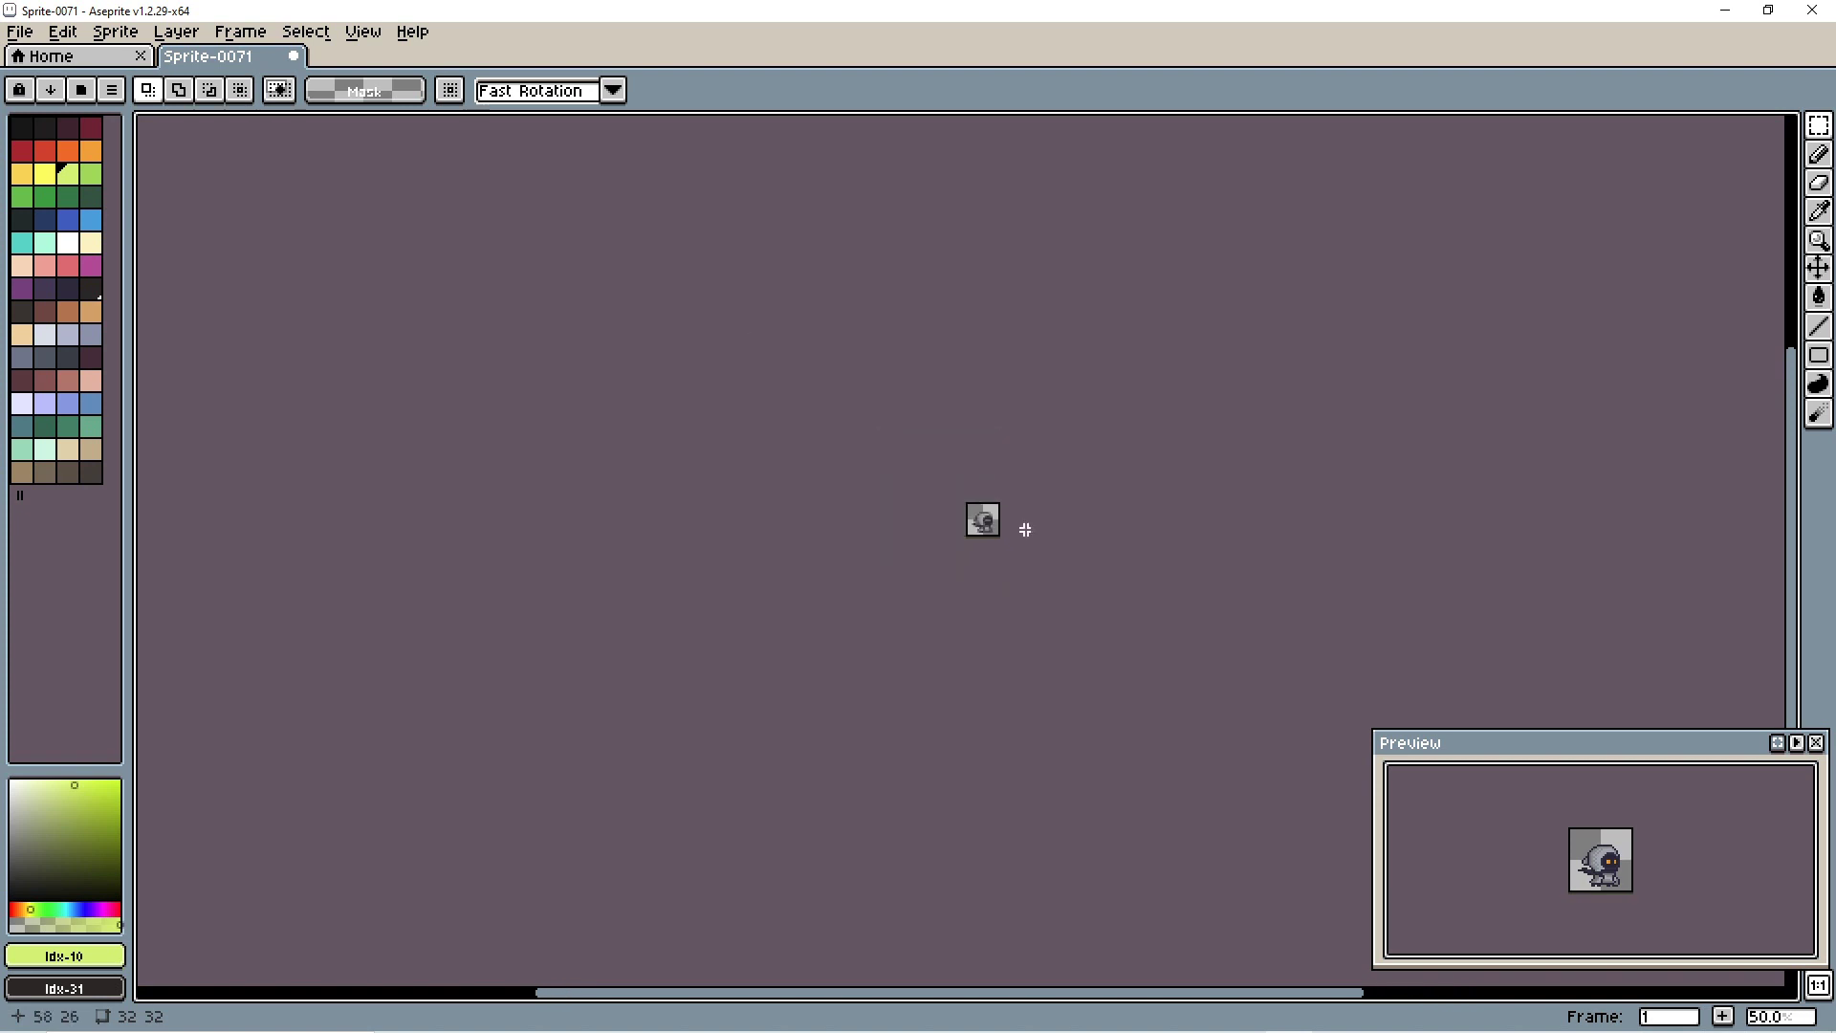
pyautogui.scroll(1, 1024, 524)
pyautogui.scroll(2, 1005, 528)
pyautogui.scroll(1, 999, 530)
# Step: Zoom in and out on the hooded sprite and pan it lower and right in view
pyautogui.scroll(1, 998, 529)
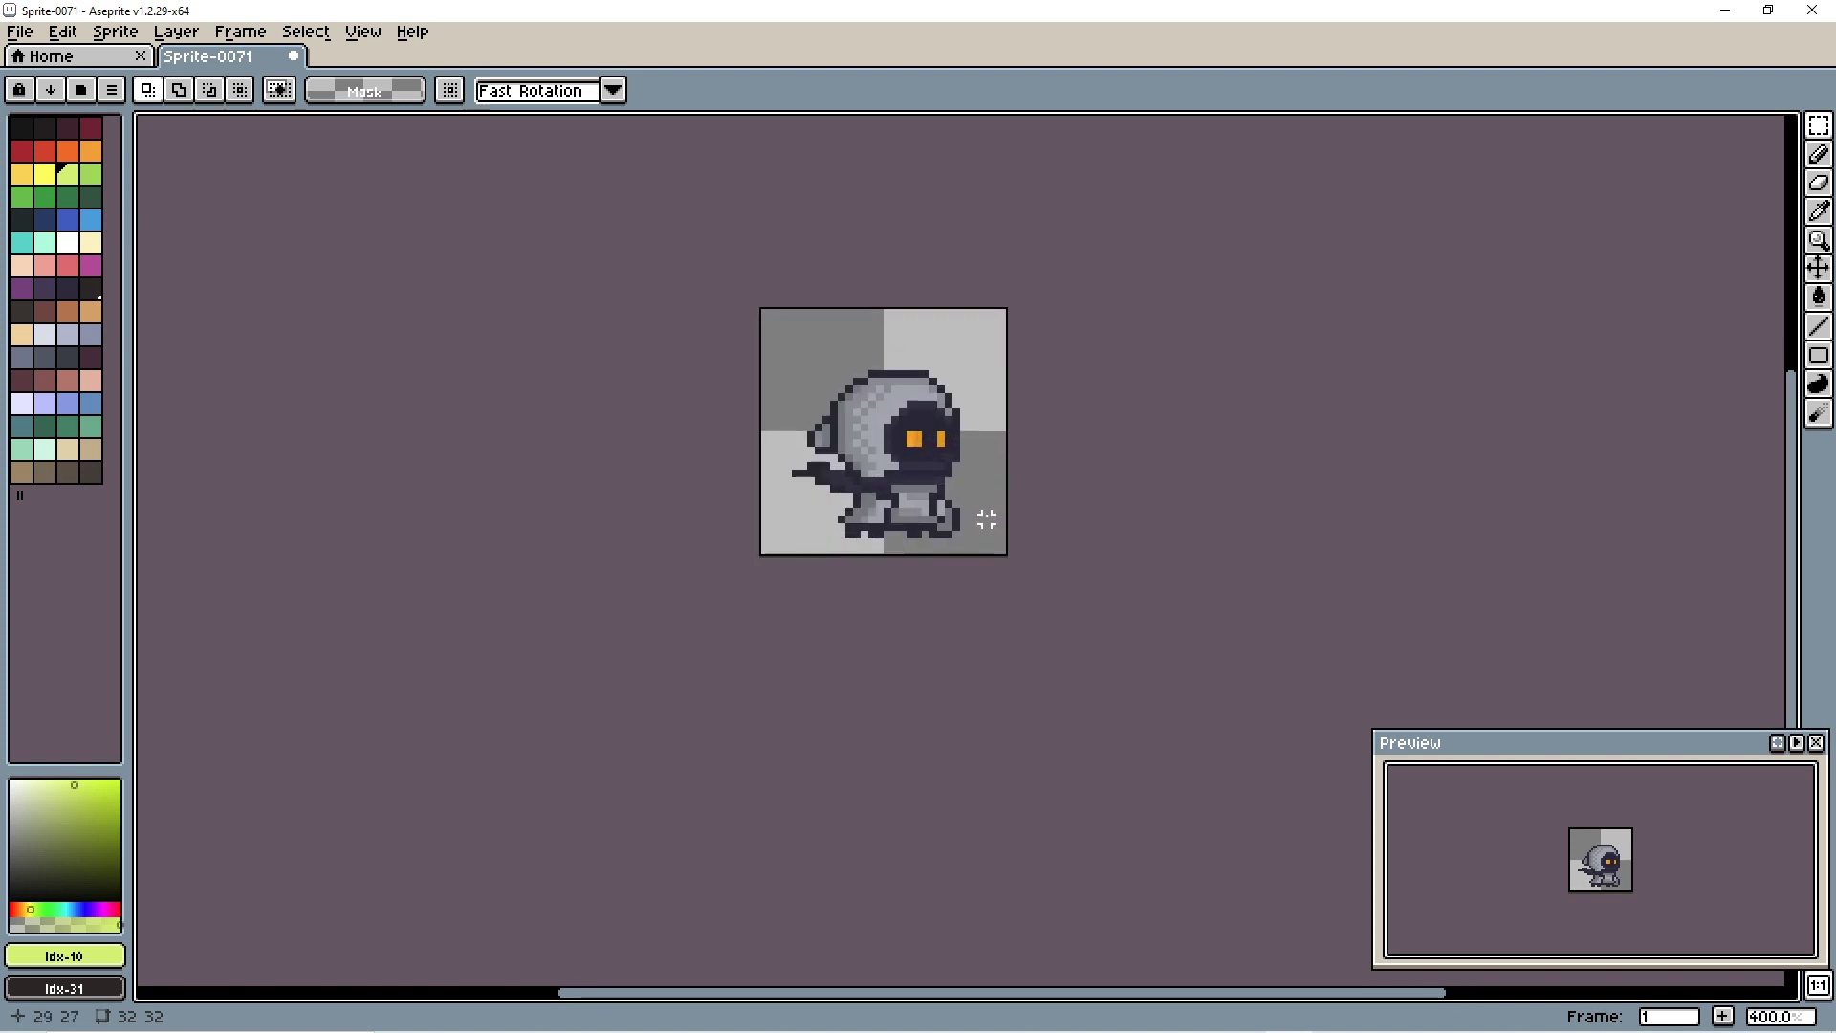
pyautogui.scroll(1, 985, 525)
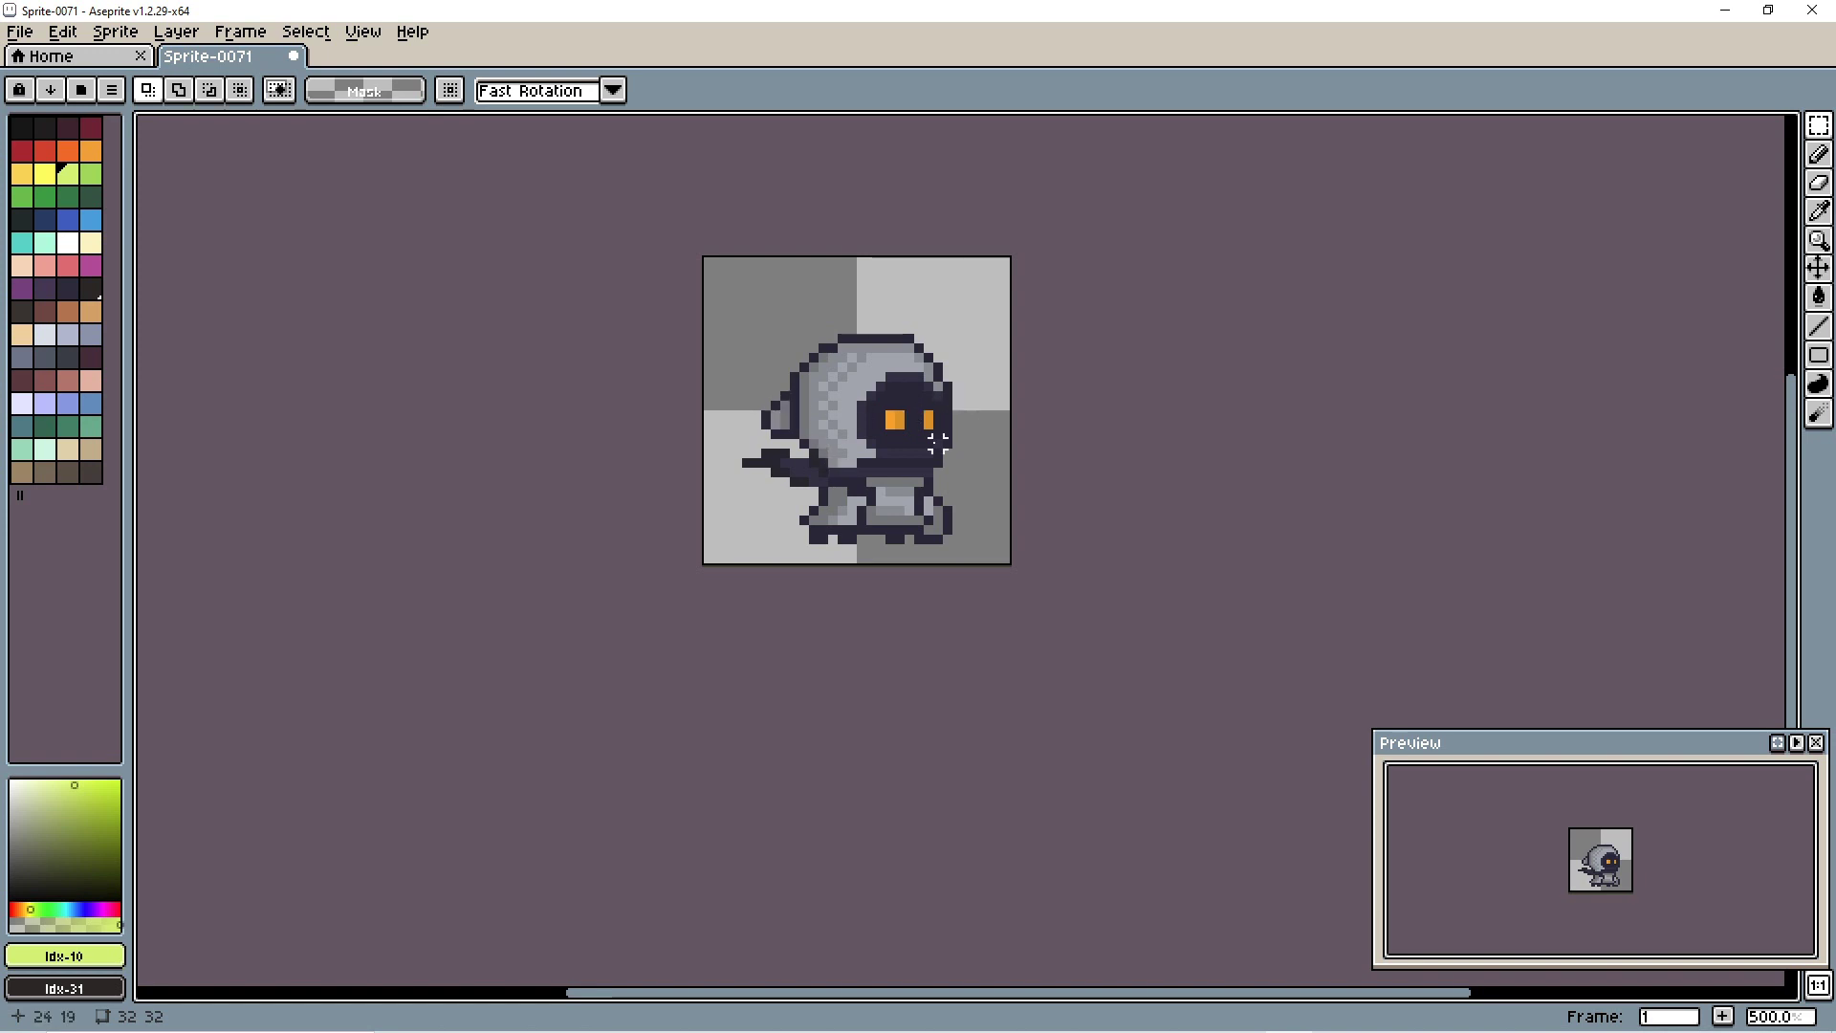
pyautogui.scroll(-3, 956, 471)
pyautogui.scroll(-2, 957, 471)
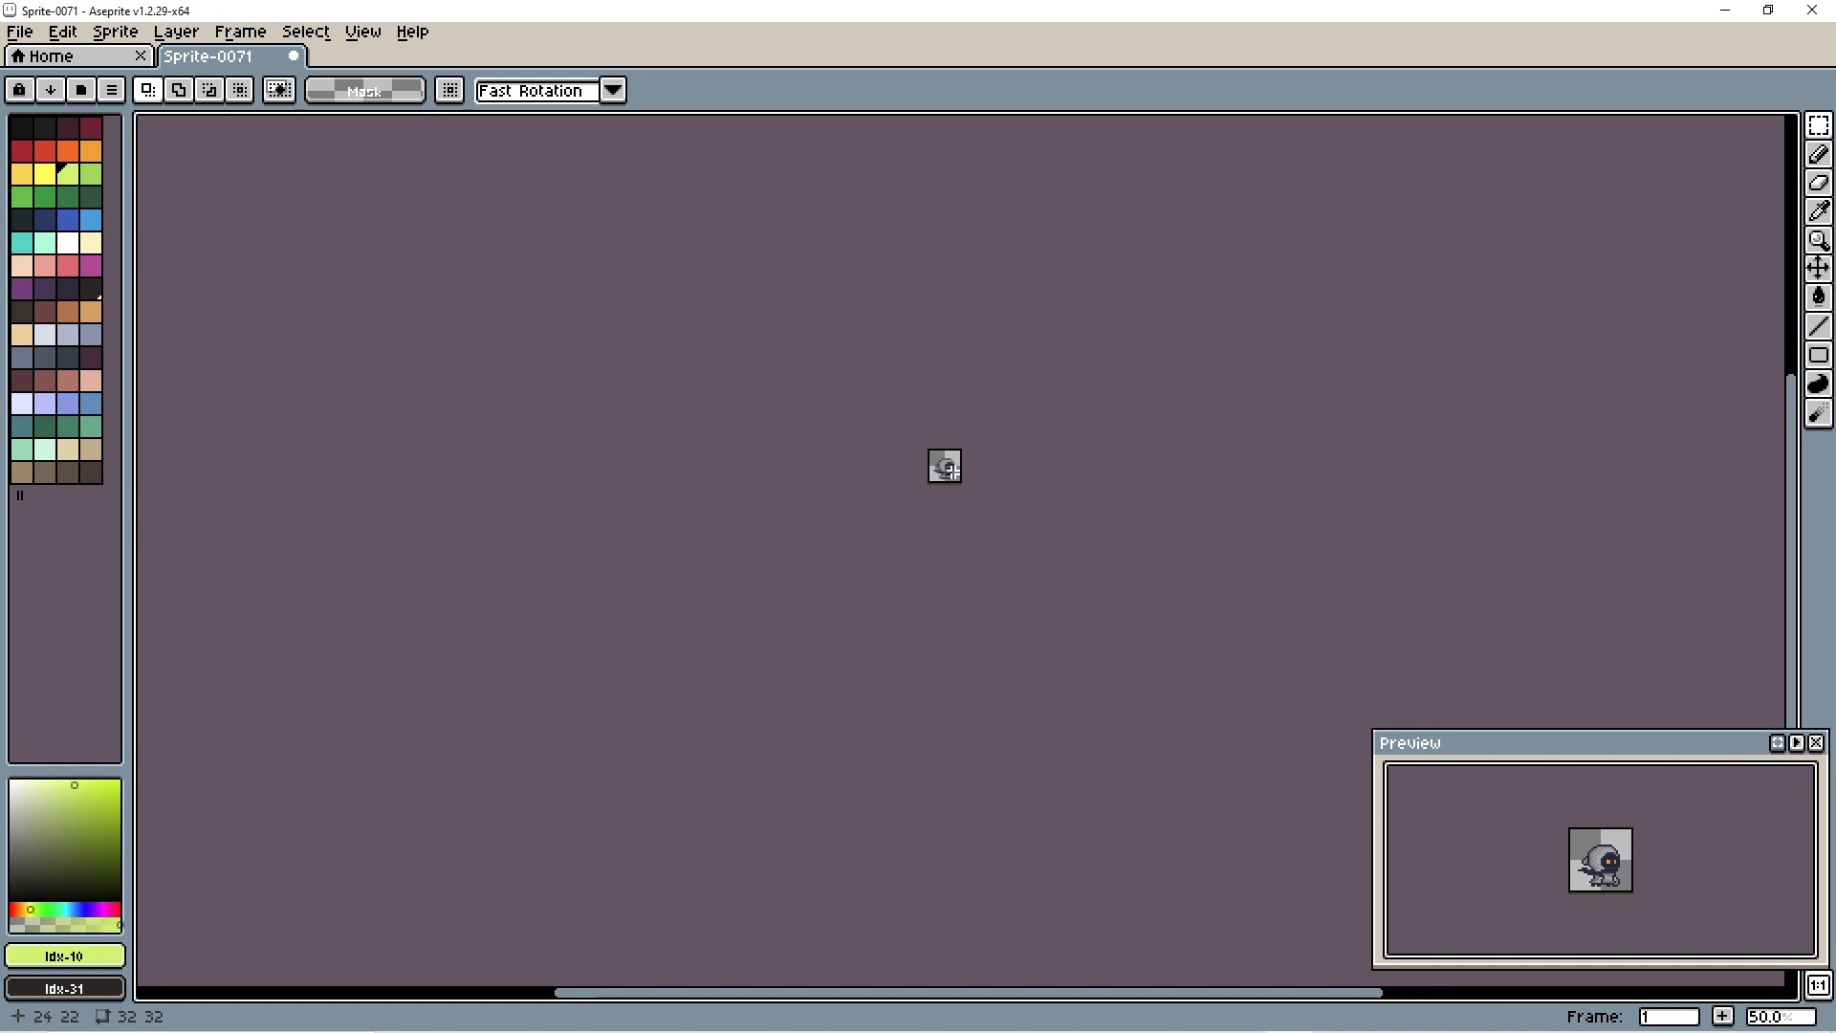
pyautogui.scroll(3, 953, 475)
pyautogui.scroll(1, 953, 474)
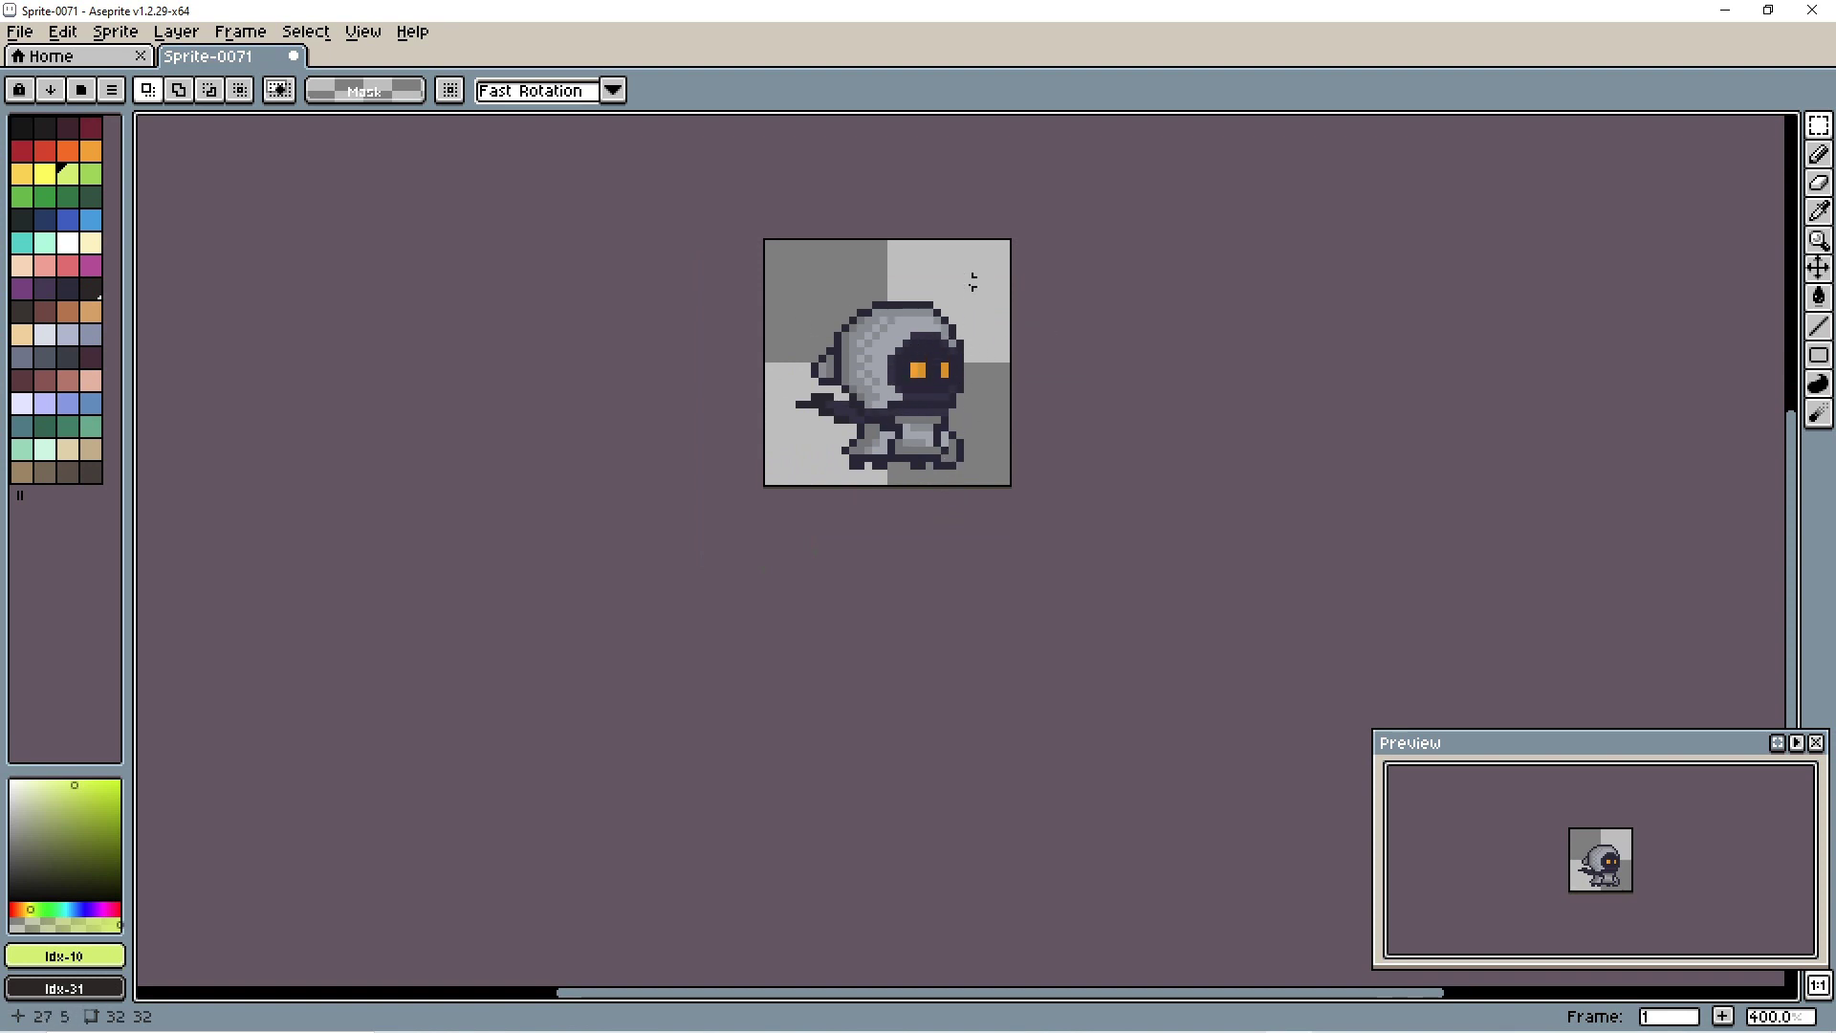
pyautogui.scroll(-4, 946, 450)
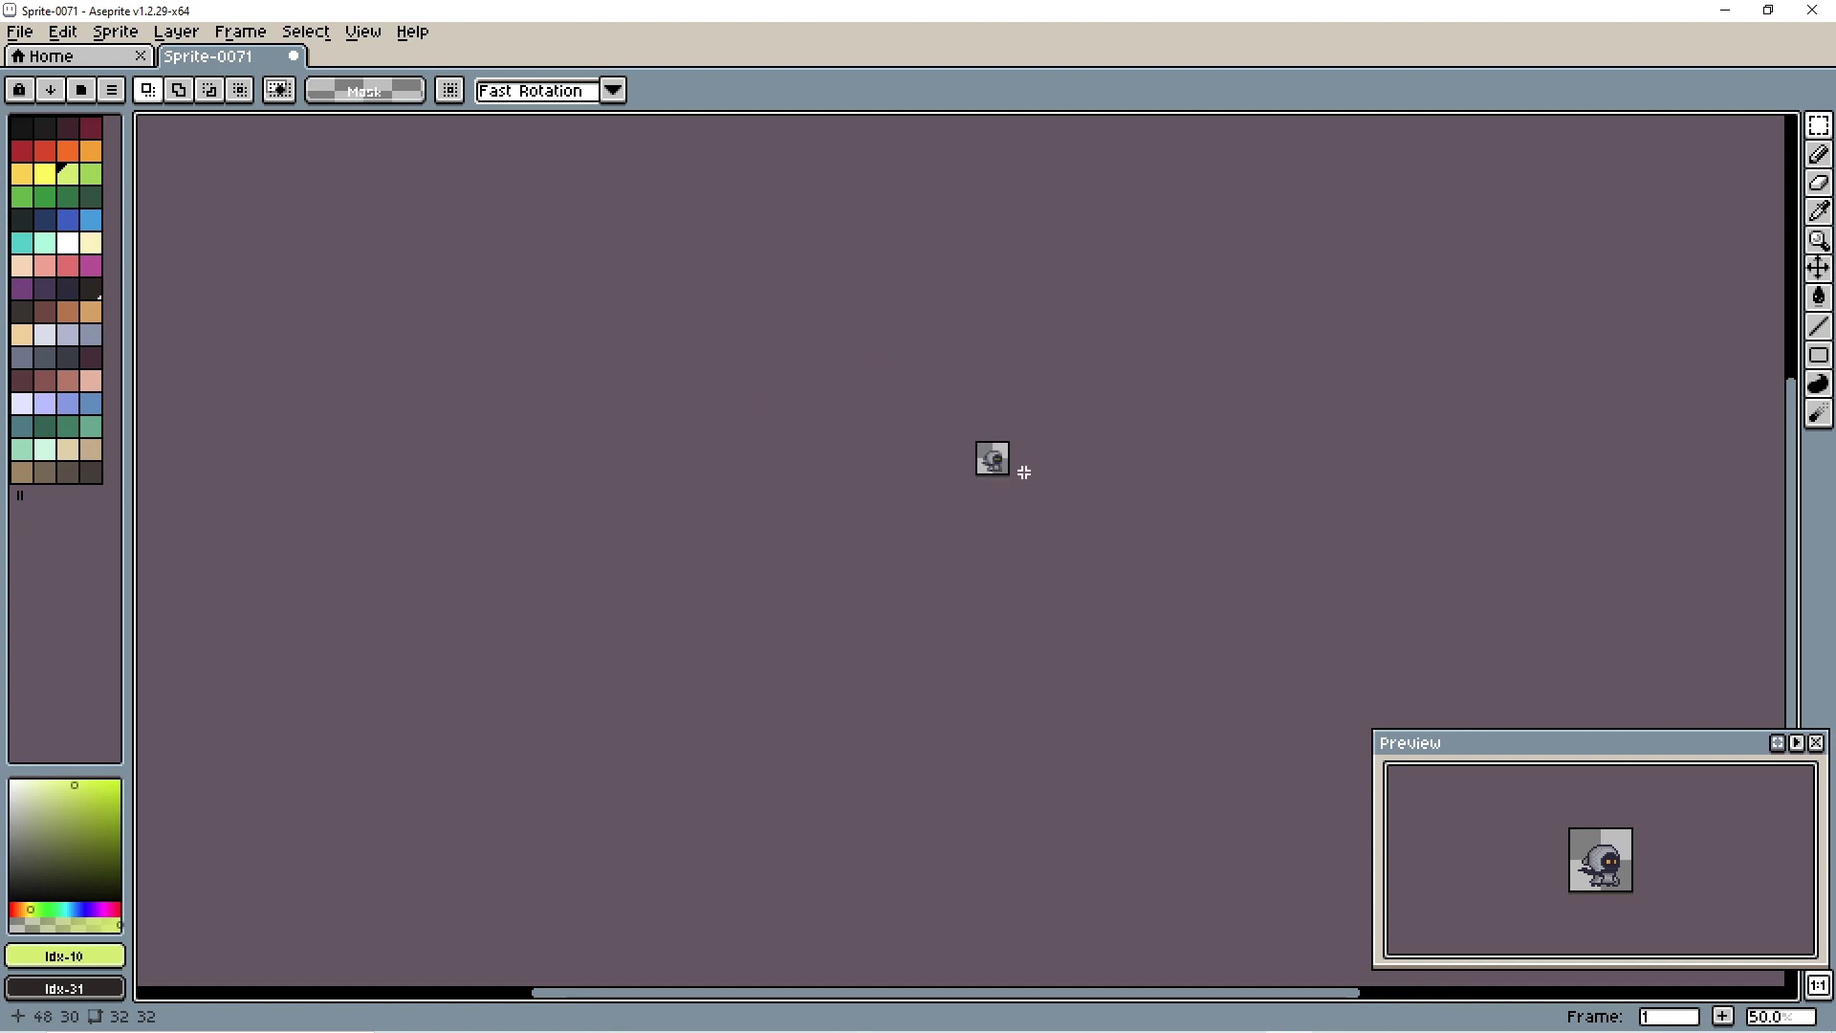
pyautogui.scroll(3, 1025, 468)
pyautogui.moveTo(976, 397); pyautogui.dragTo(990, 450)
pyautogui.scroll(1, 942, 435)
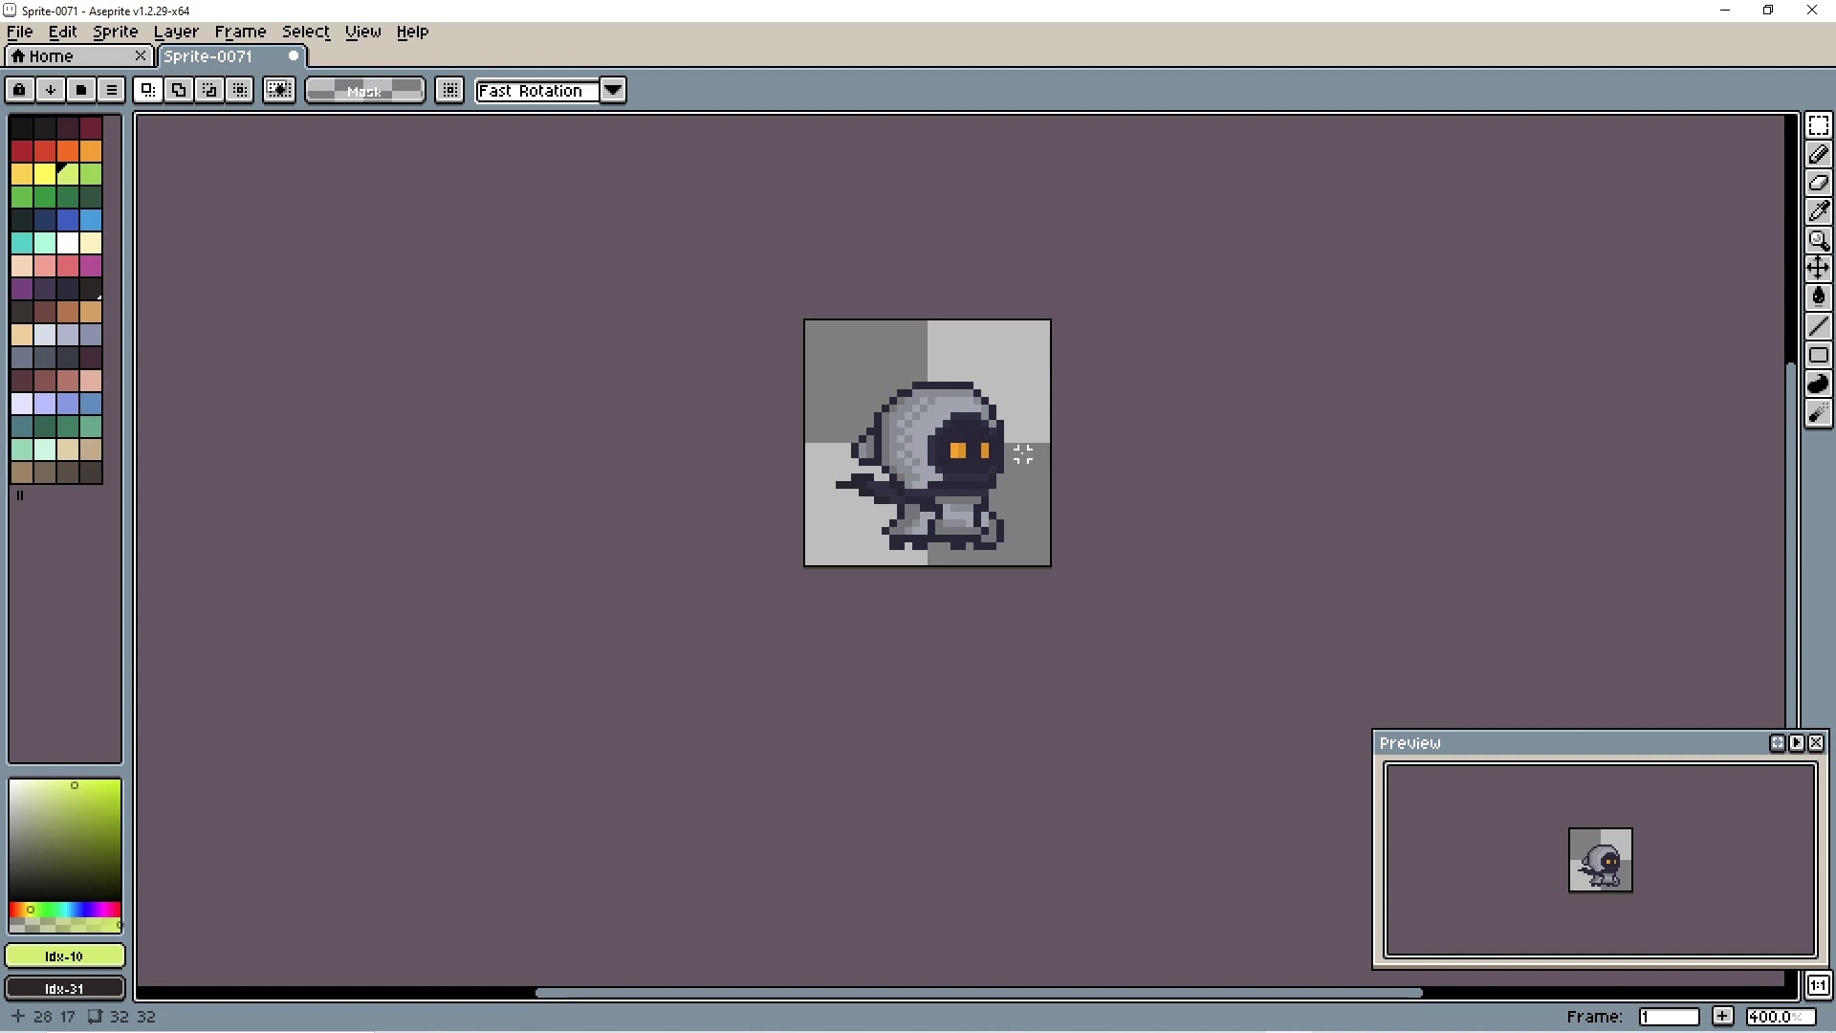
pyautogui.scroll(2, 953, 465)
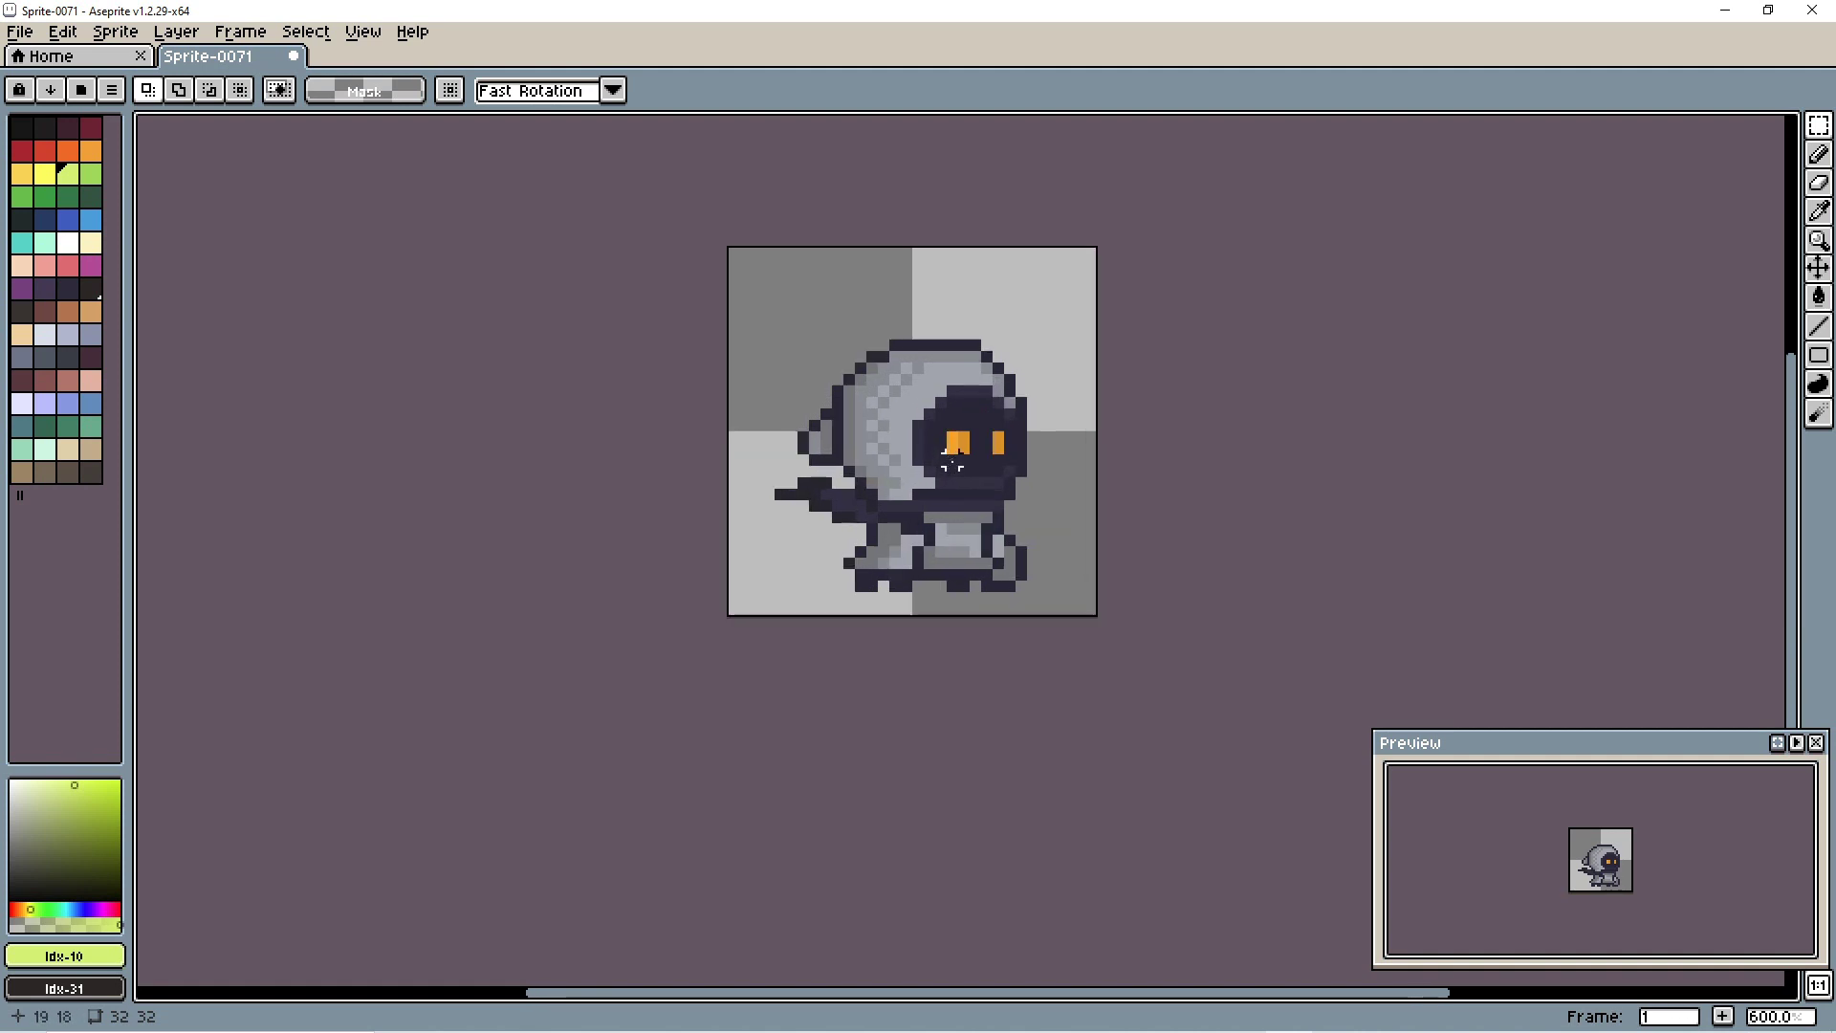